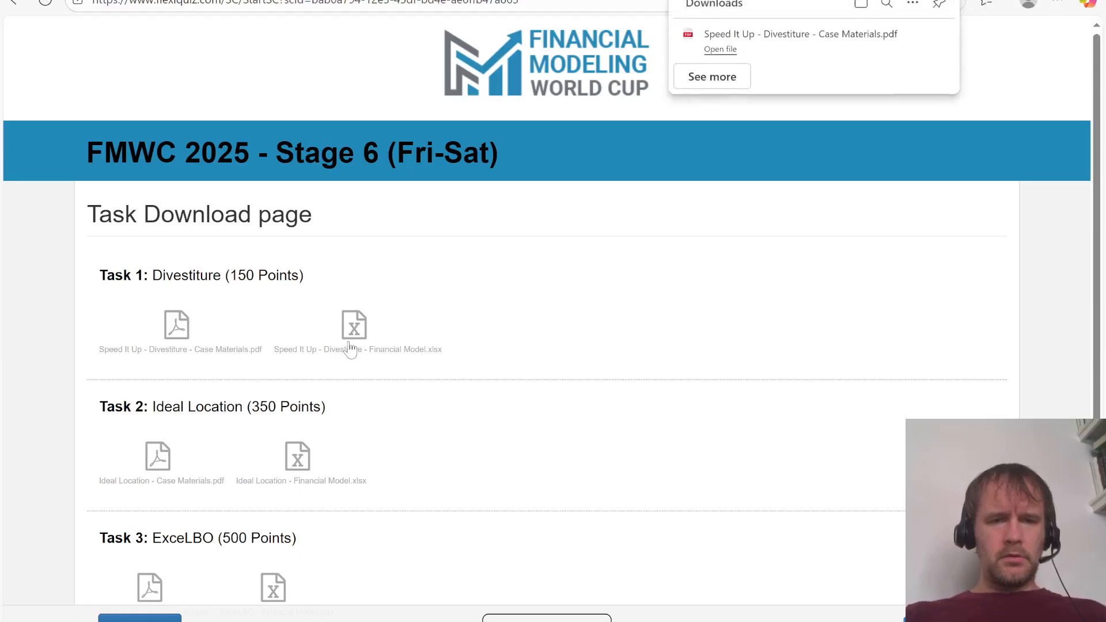
Step: Download the Divestiture and Ideal Location financial models and the ExceLBO case materials PDF and financial model
left_click(351, 346)
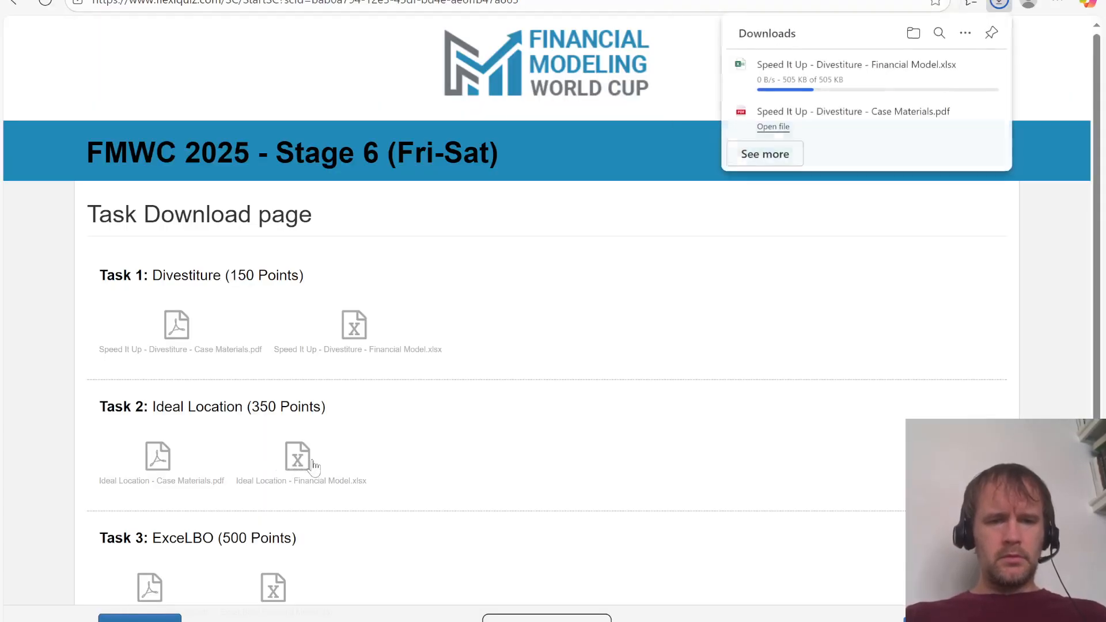
left_click(314, 465)
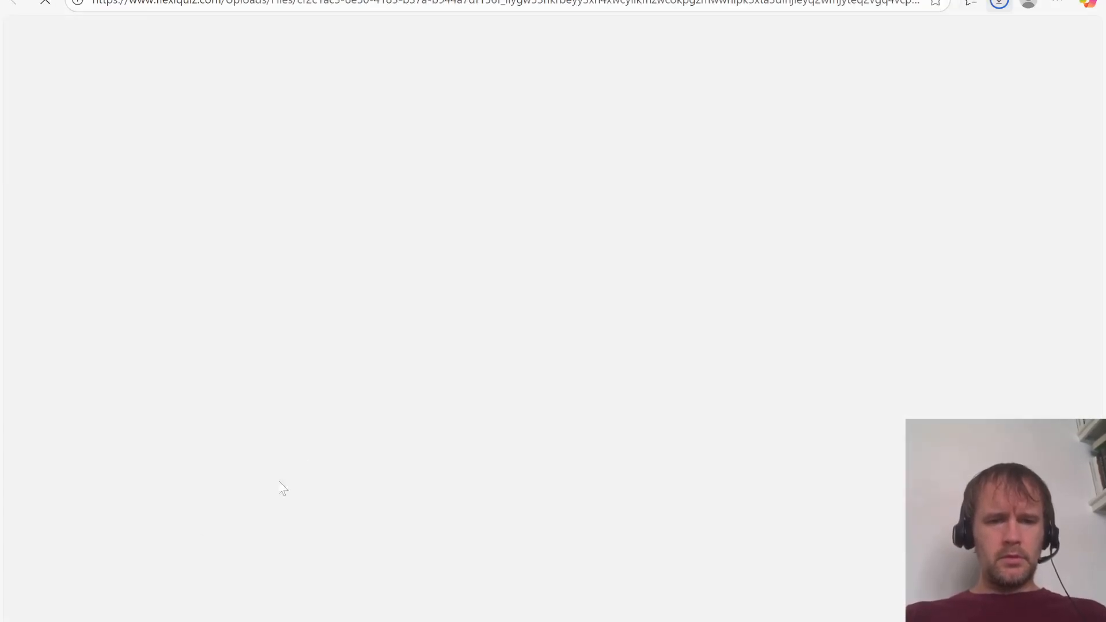
left_click(158, 587)
left_click(274, 593)
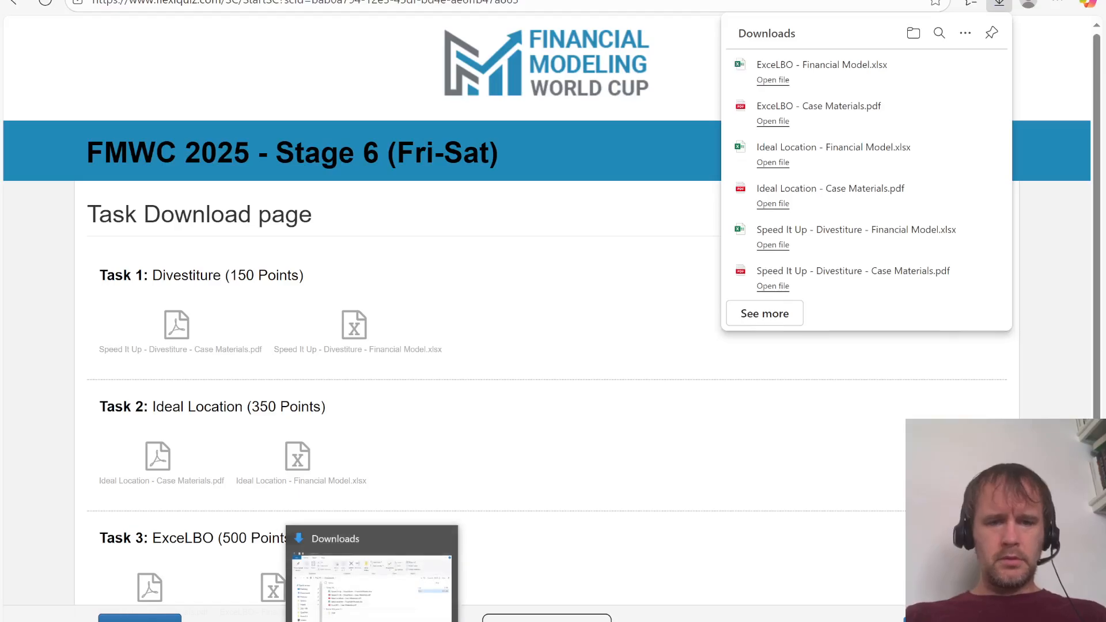
Step: Copy all six downloaded task files from the Downloads folder into the Round 6 folder
left_click(371, 617)
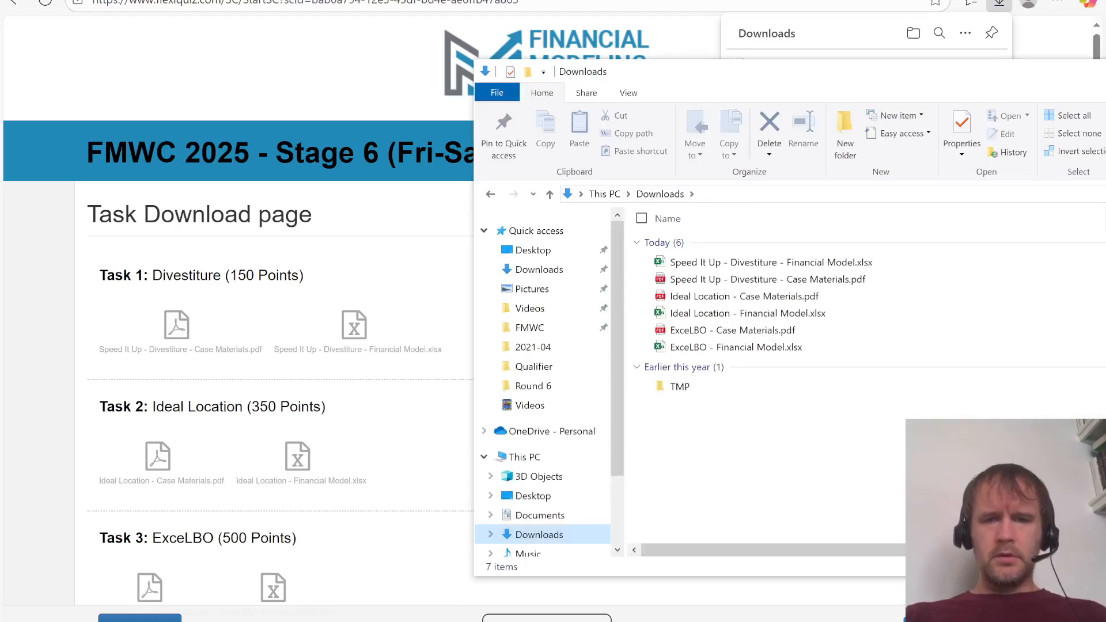
double_click(756, 348)
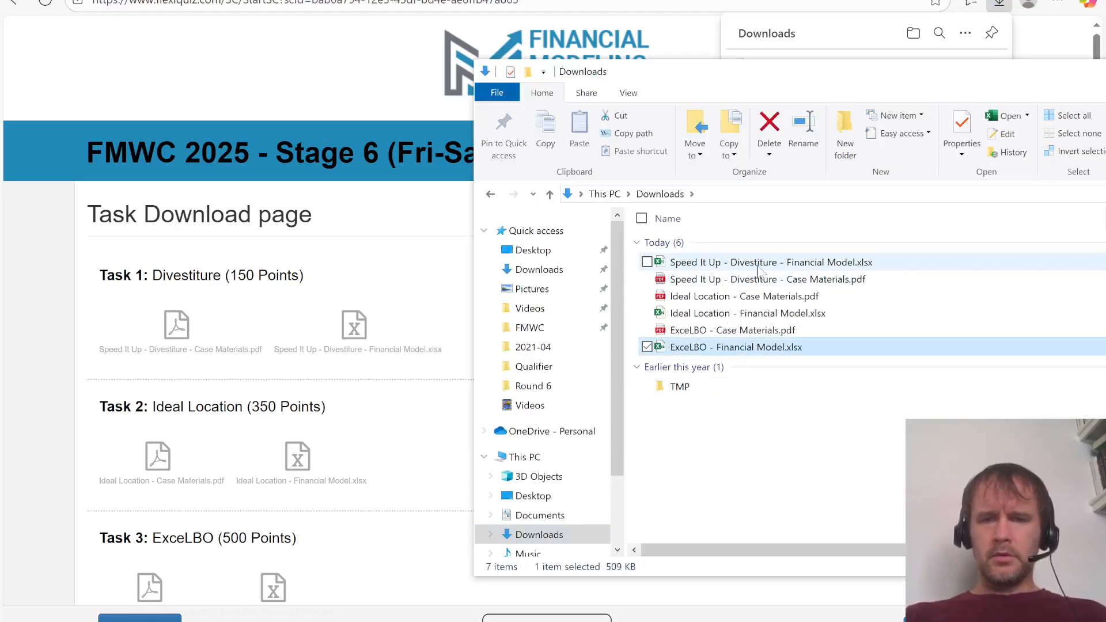
key("ctrl+a")
key("ctrl+c")
key("alt+Left")
left_click(731, 353)
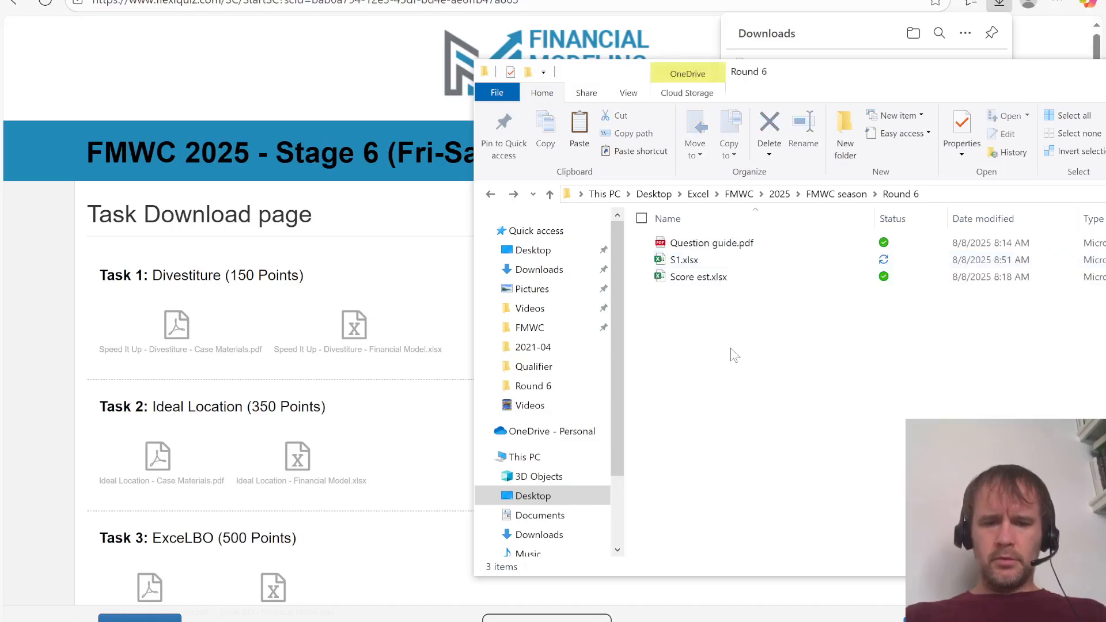
key("ctrl+v")
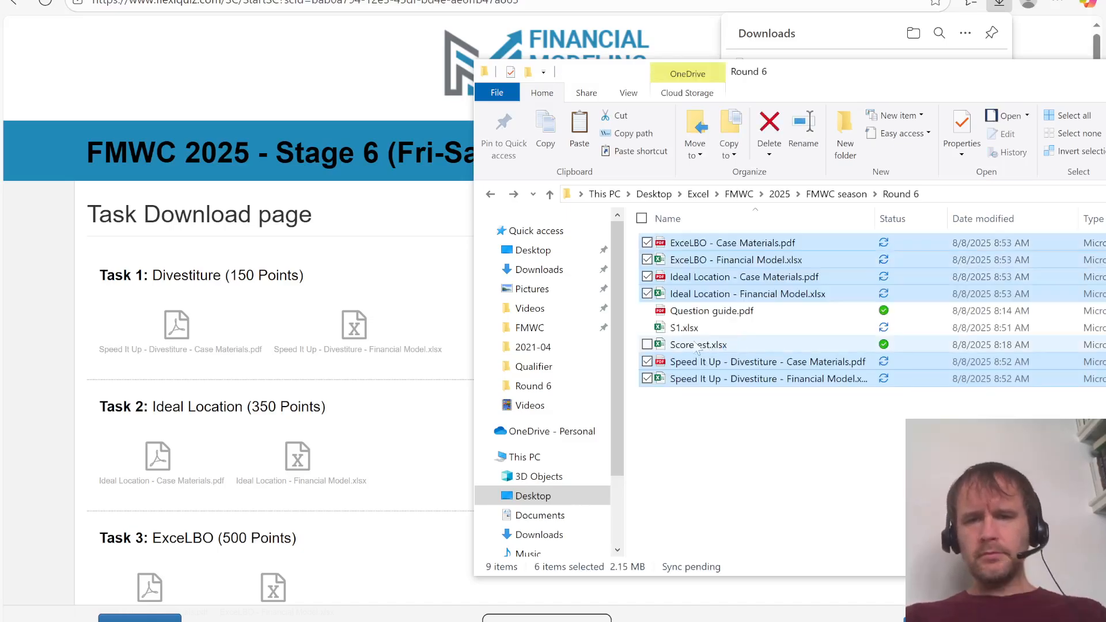
Step: Select the two Speed It Up - Divestiture files in Round 6, and advance the quiz to the Task 1 questions
left_click(729, 361)
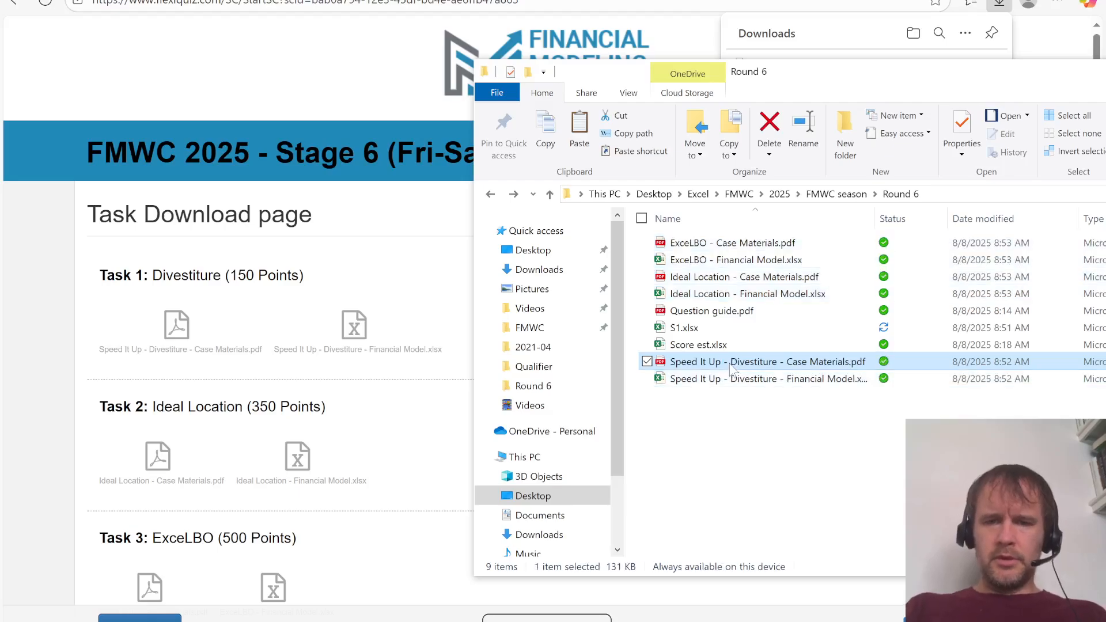
key("shift+Down")
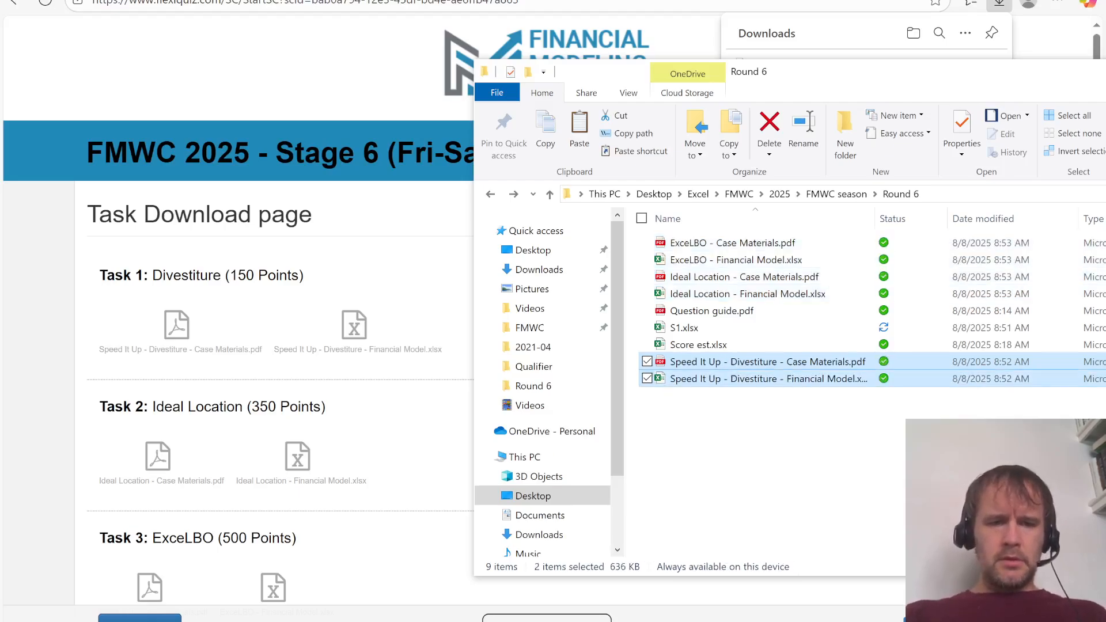
left_click(139, 619)
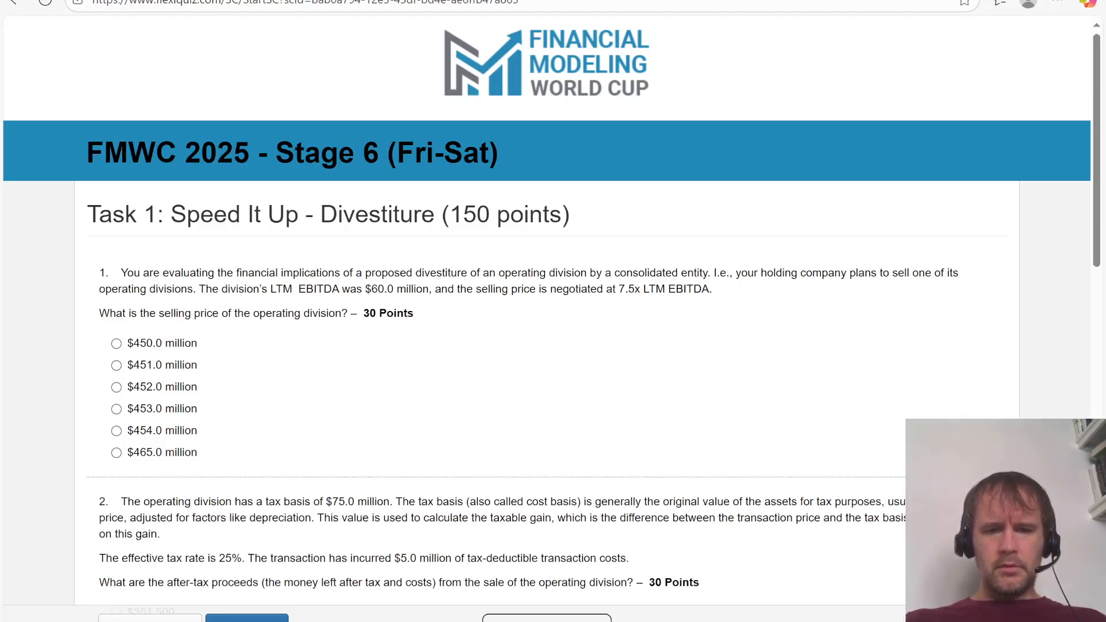
Step: Open the Speed It Up - Divestiture financial model workbook and select cell F9 on its Inputs and Assumptions sheet
left_click(455, 621)
left_click(433, 621)
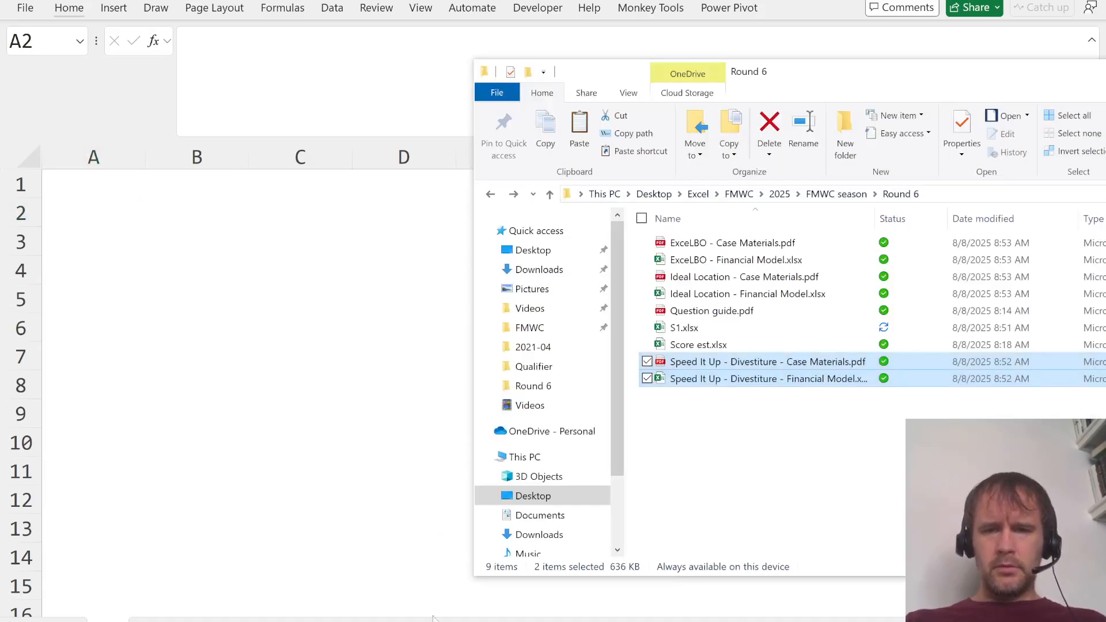
key("Up")
key("Down")
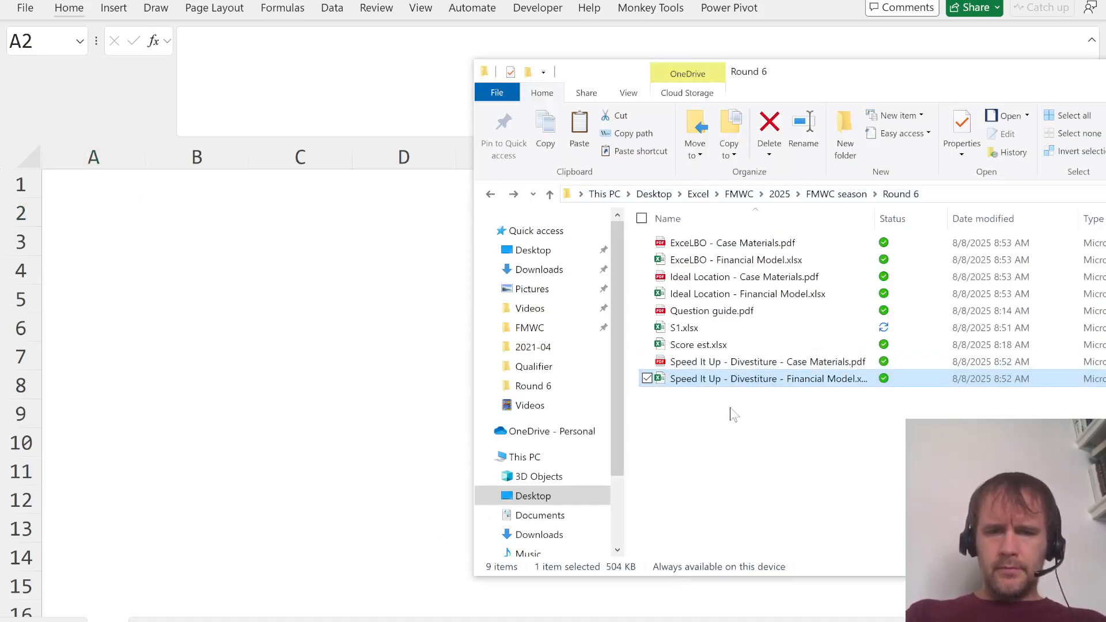
key("Return")
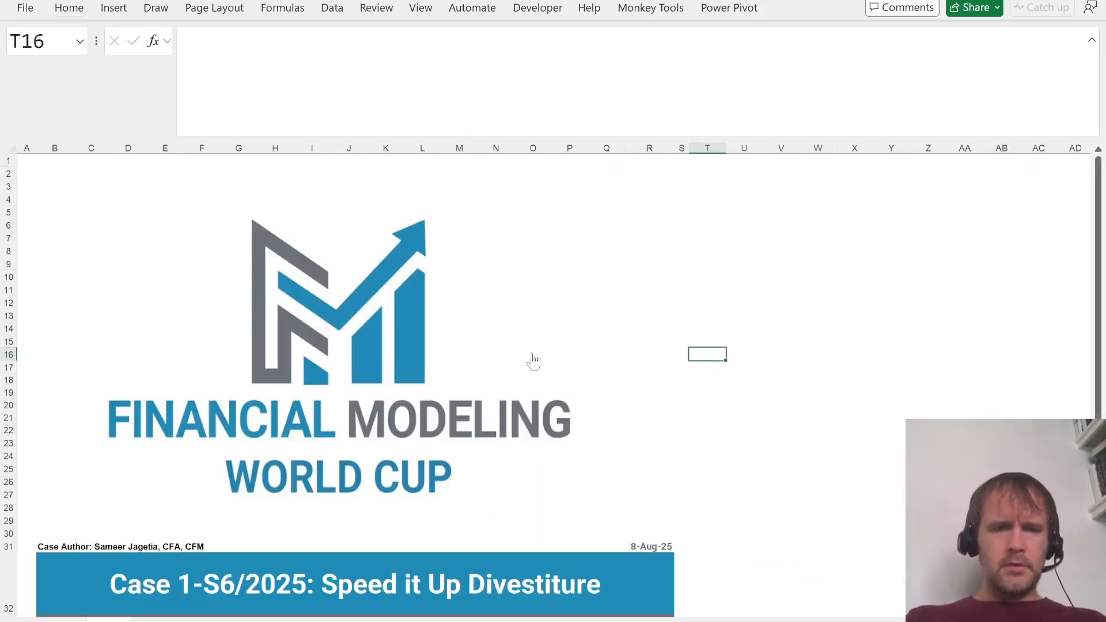
key("ctrl+Page_Down")
left_click(439, 278)
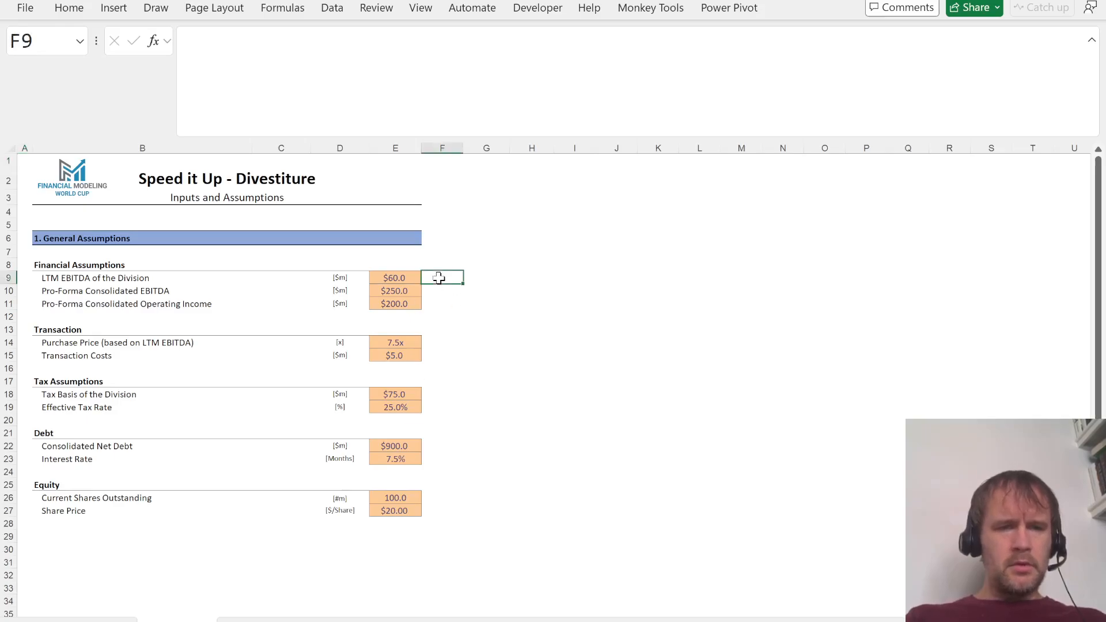
type("=")
key("Left")
key("Escape")
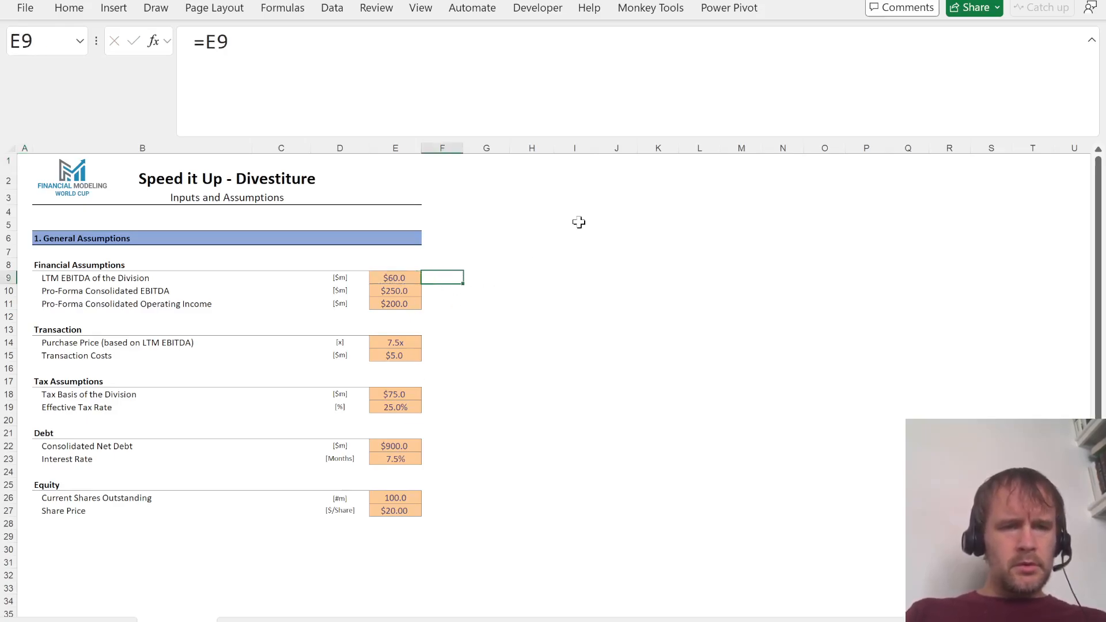
Step: Calculate the division's selling price in F9 as LTM EBITDA times the purchase multiple with =E9*E14
type("=")
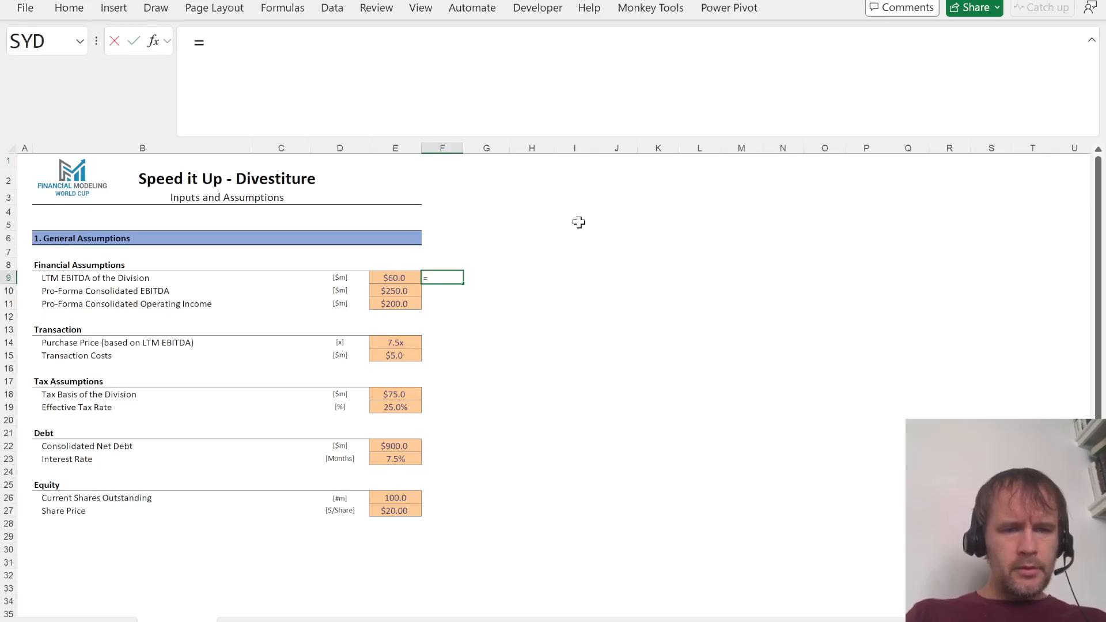
key("Left")
type("*")
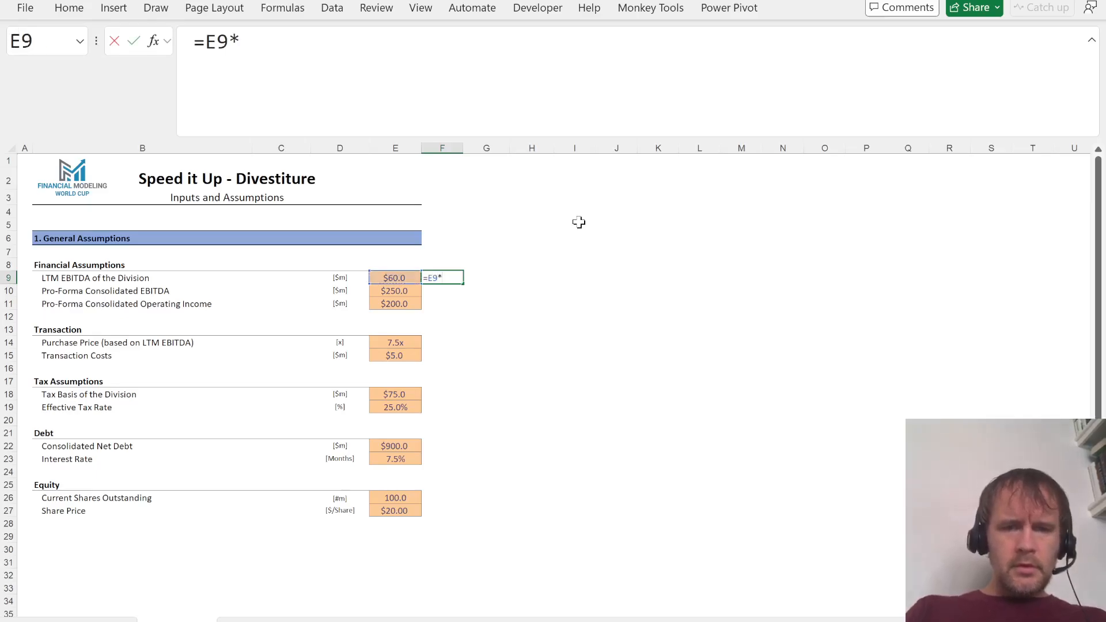
key("Down")
key("Down")
key("Down")
key("Down")
key("Down")
key("Return")
key("ctrl+Page_Down")
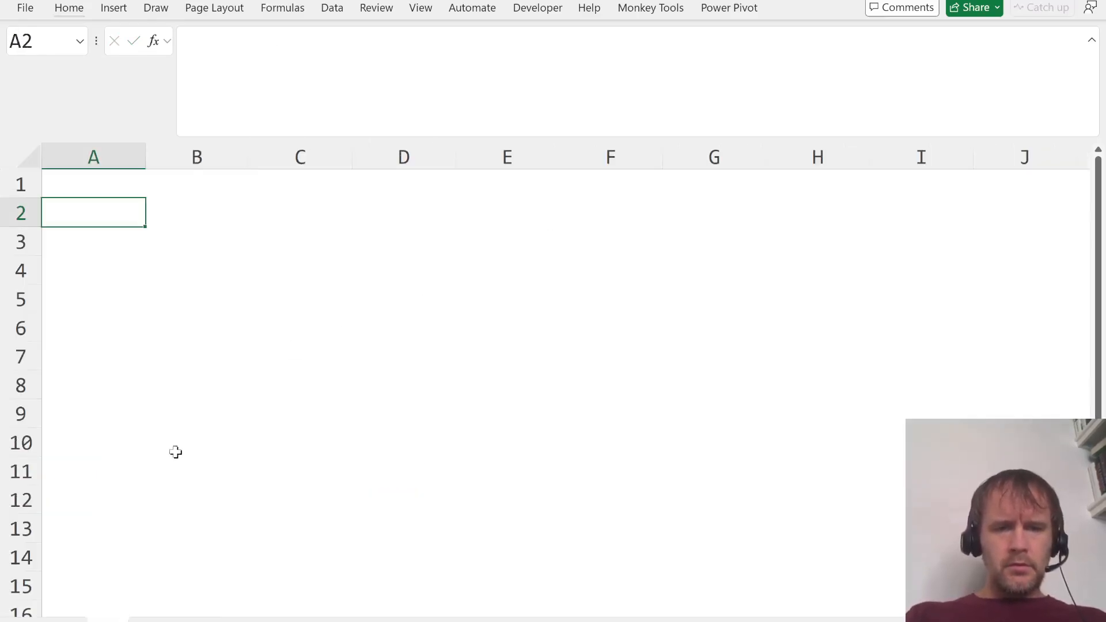
key("ctrl+Page_Up")
key("ctrl+Page_Down")
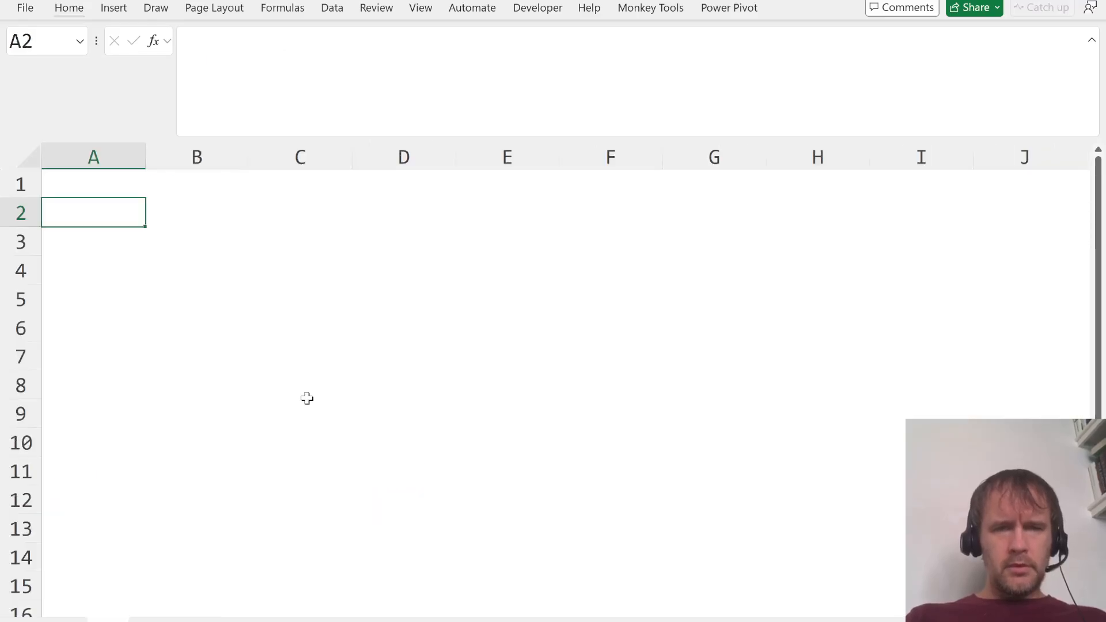
key("ctrl+Page_Up")
Step: Switch to the quiz in the browser and answer question 1 with $450.0 million
key("alt+Tab")
key("alt+Tab")
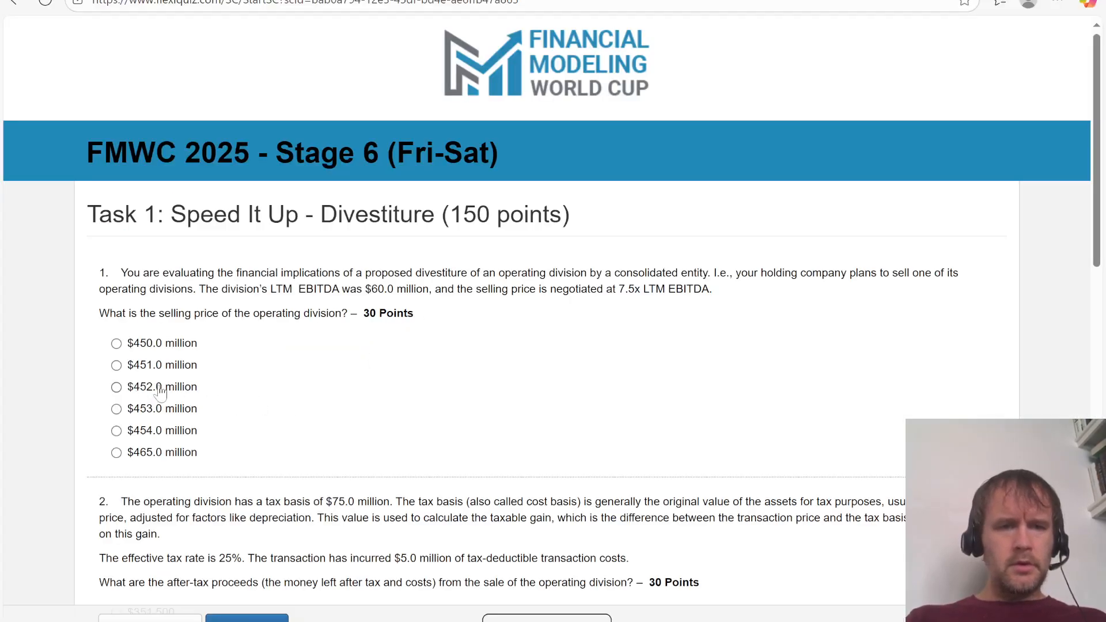
left_click(167, 345)
Step: Read question 2, and calculate the tax on the sale gain in the workbook's cell F10 with =(F9-E18-E15)*E19
scroll(340, 415, "down", 5)
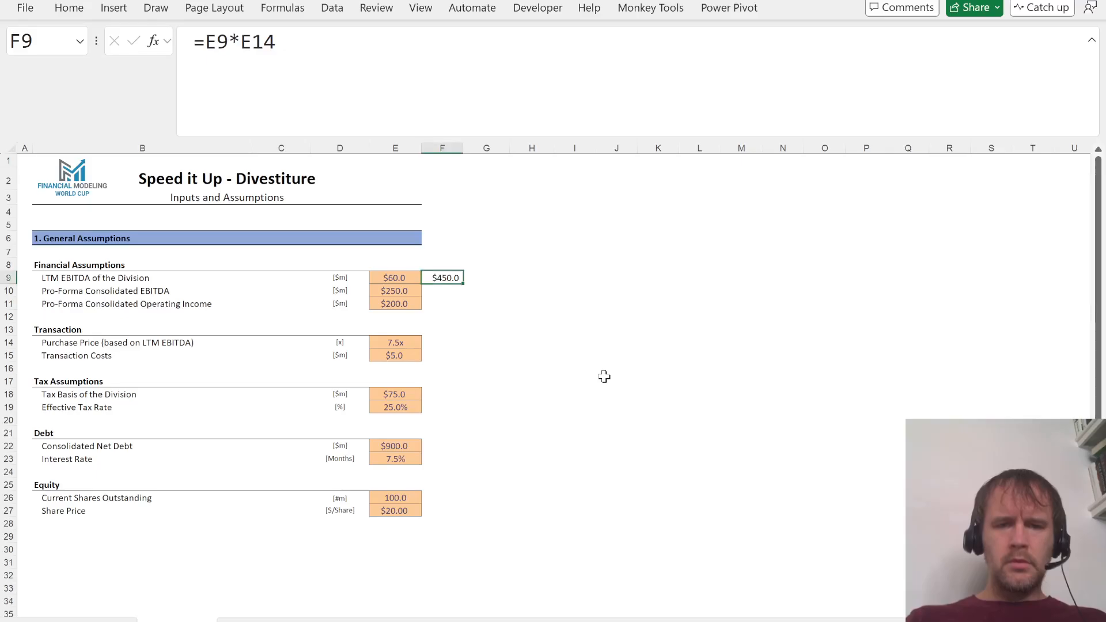
key("Return")
type("=(")
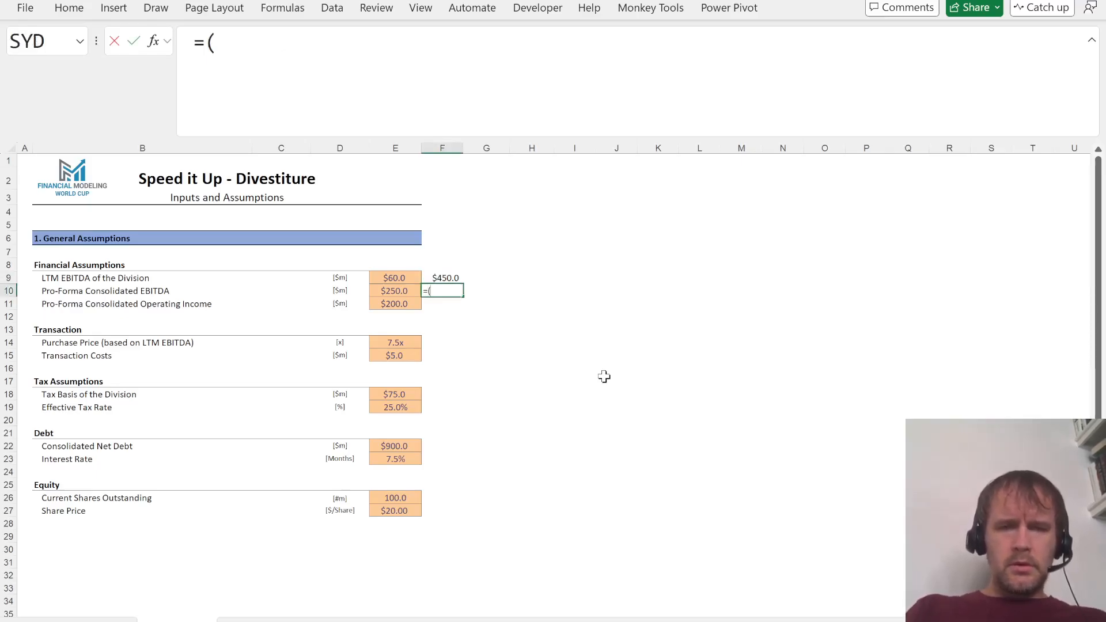
key("Up")
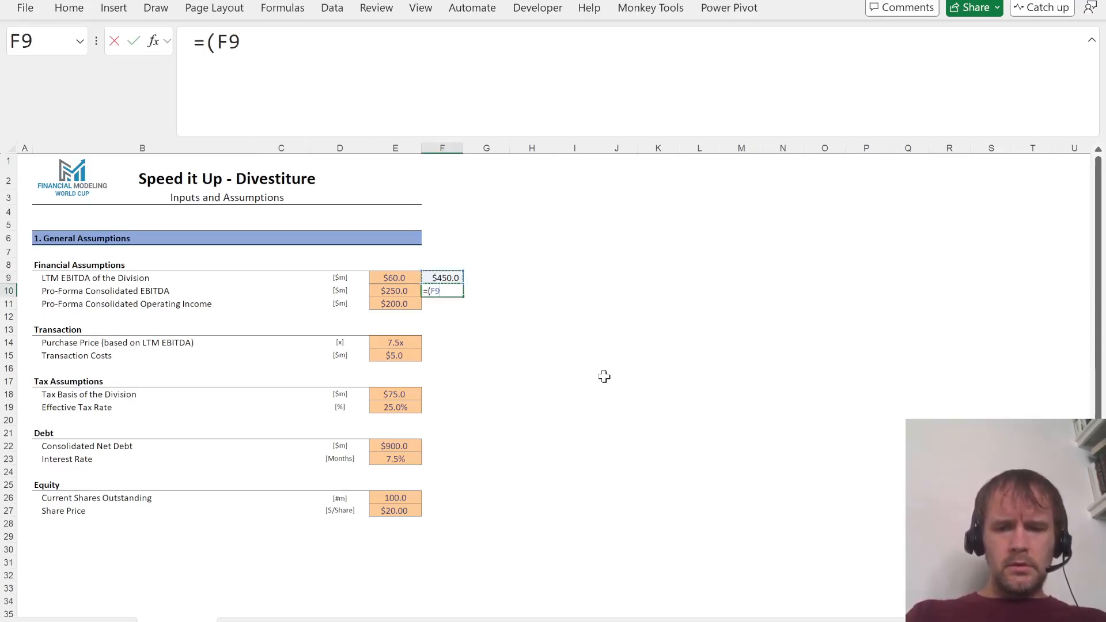
type("-")
left_click(402, 394)
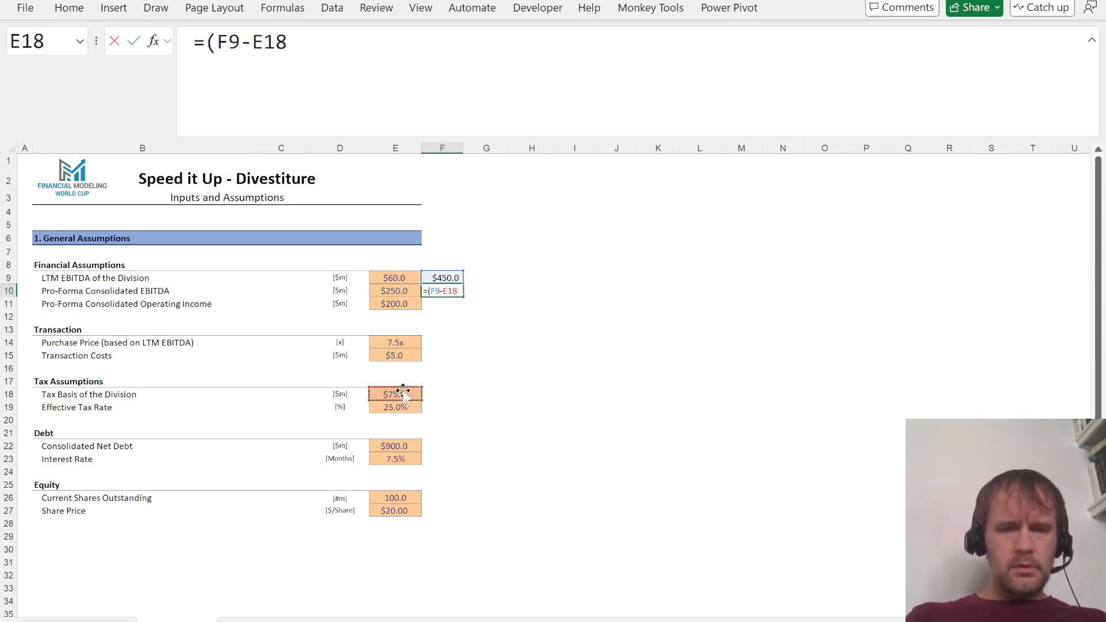
type("-")
left_click(405, 355)
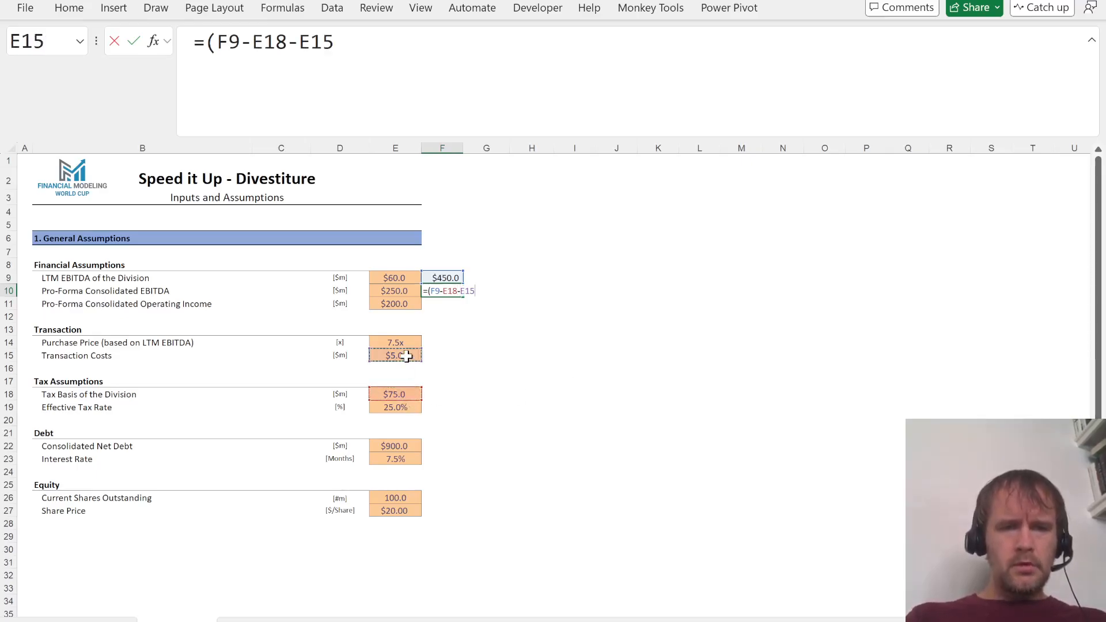
type(")*")
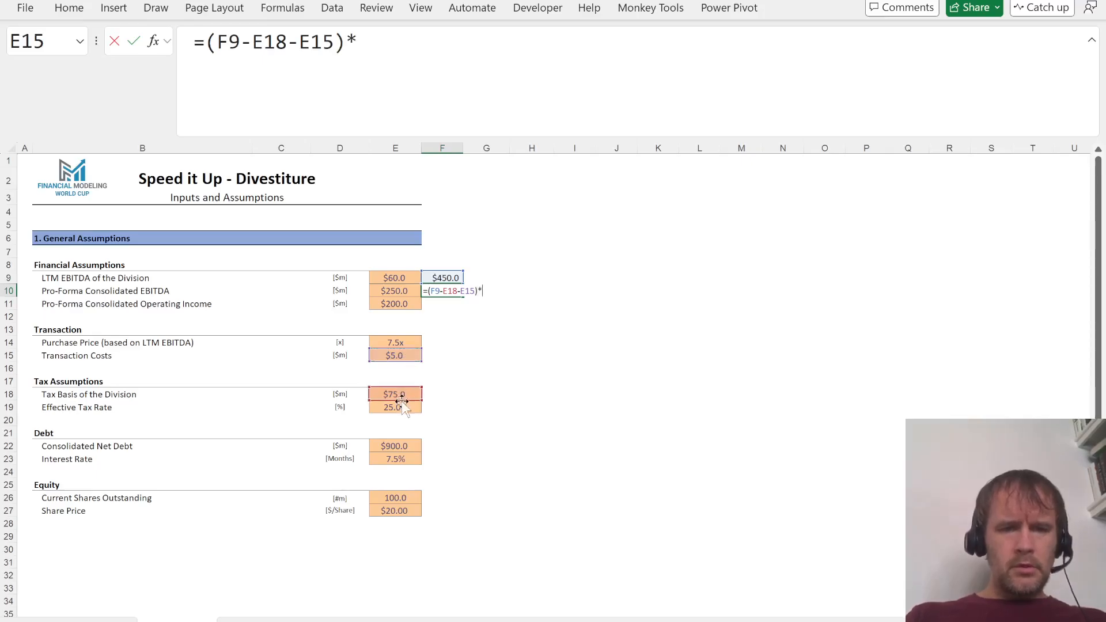
left_click(406, 407)
key("Return")
key("Up")
Step: Recheck question 2, calculate the after-tax proceeds in F11 with =F9-F10-E15, and choose $352,500 as its quiz answer
key("alt+Tab")
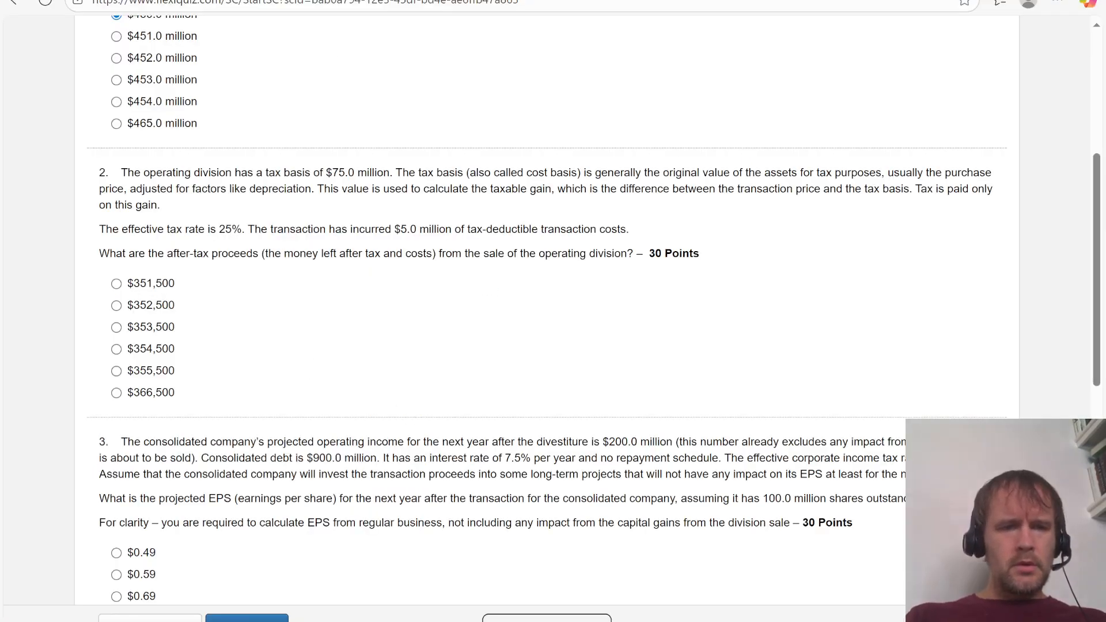
key("alt+Tab")
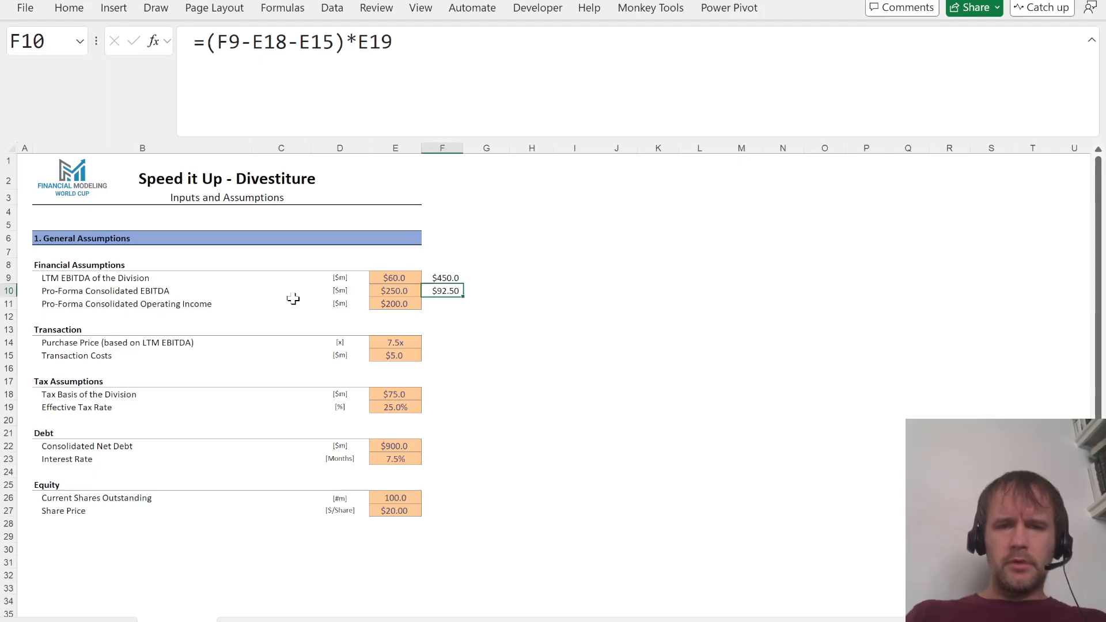
key("Down")
type("=")
key("Up")
key("Up")
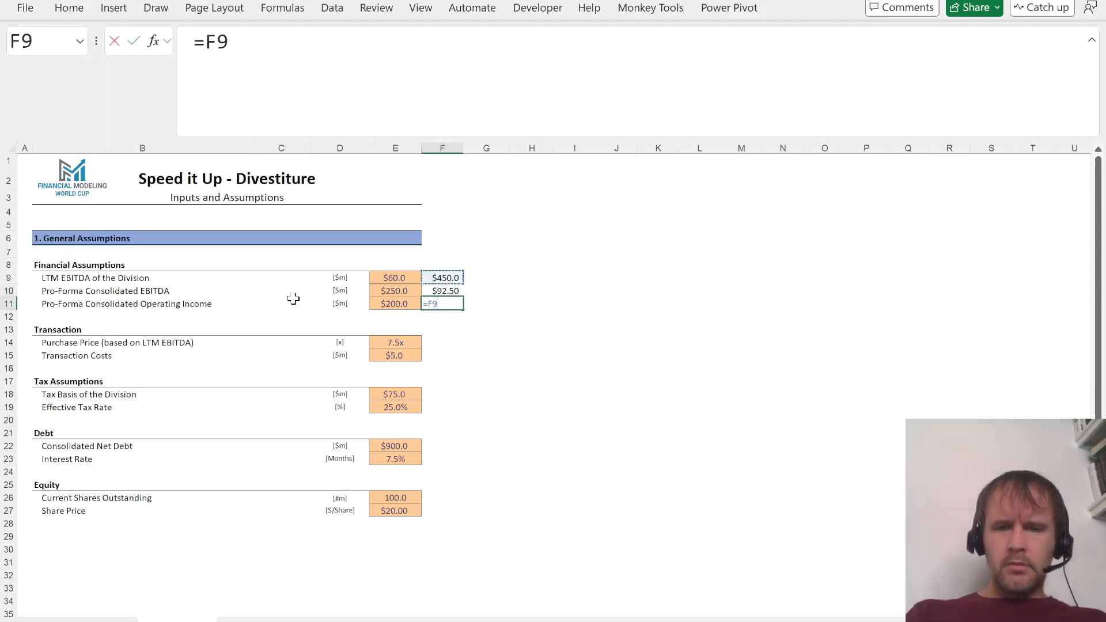
type("-")
key("Up")
type("-")
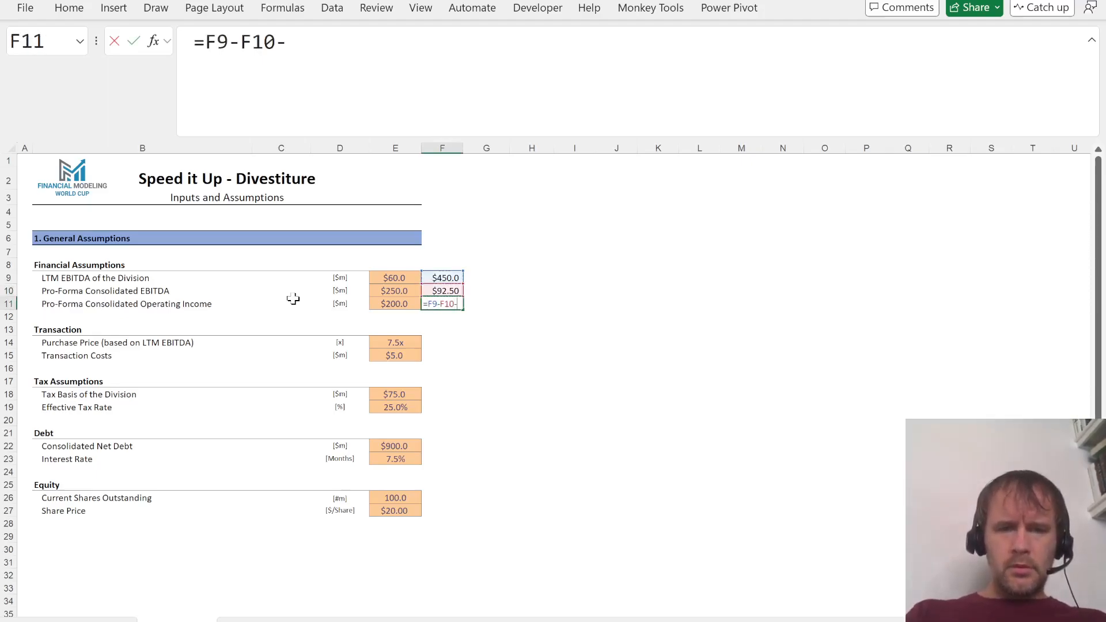
left_click(397, 355)
key("ctrl+Return")
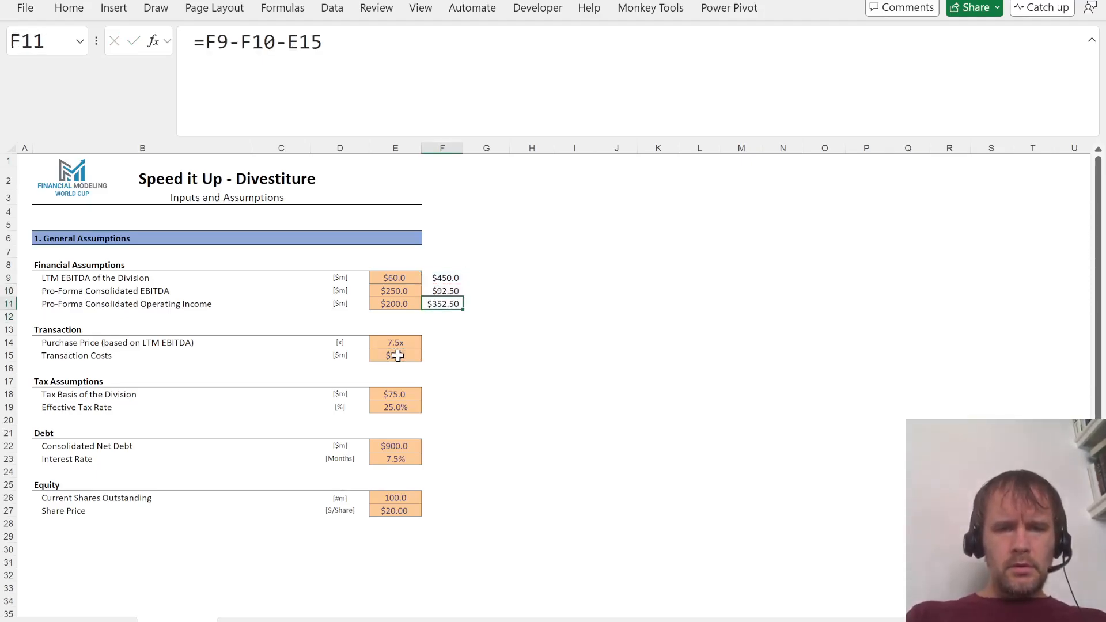
key("alt+Tab")
left_click(161, 305)
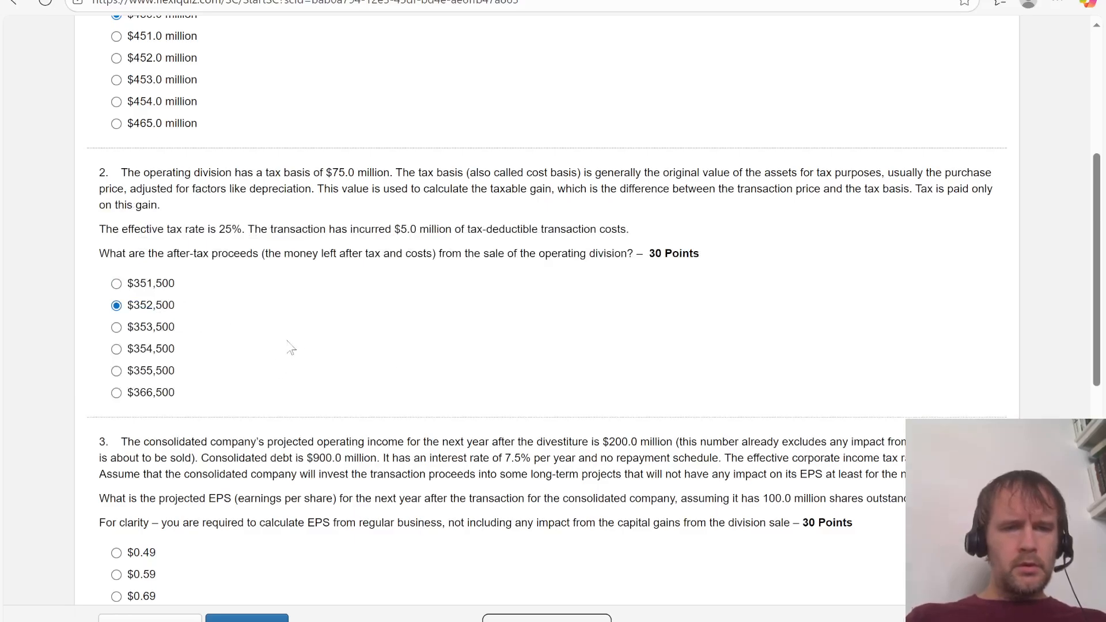
Step: Read question 3 on projected EPS, highlighting its text from the operating income figure through the debt interest rate
scroll(292, 346, "down", 4)
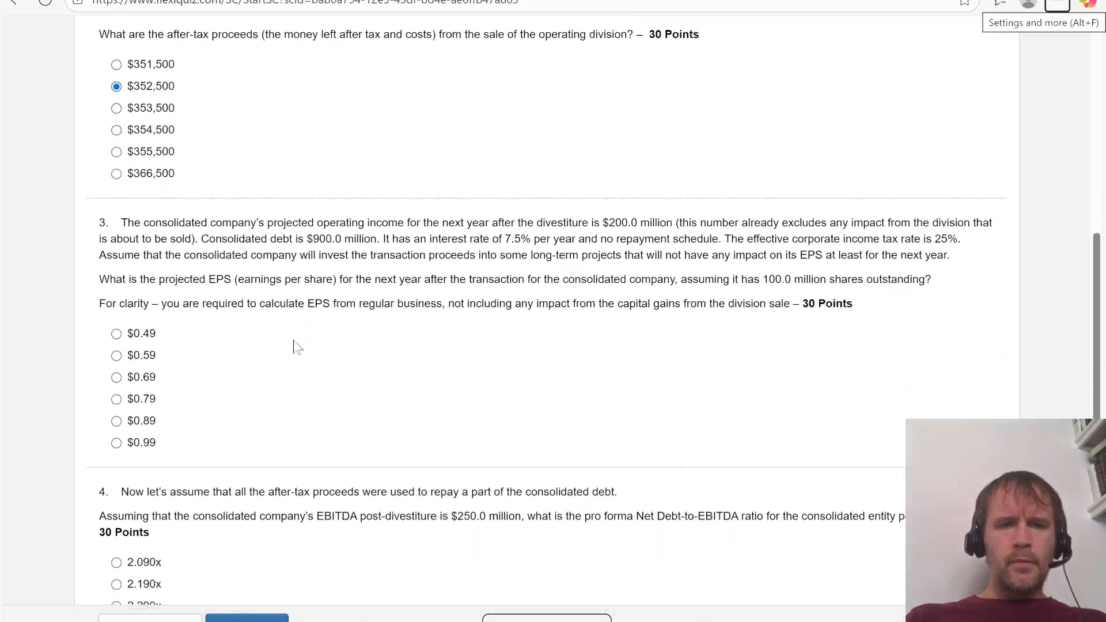
scroll(294, 346, "down", 1)
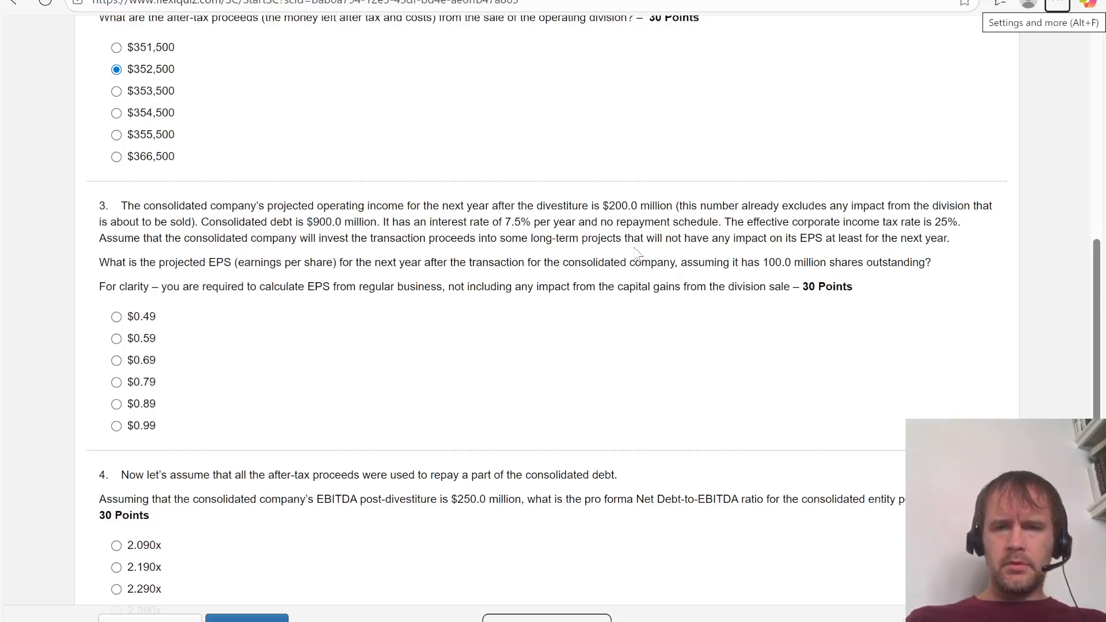
left_click_drag(615, 206, 585, 222)
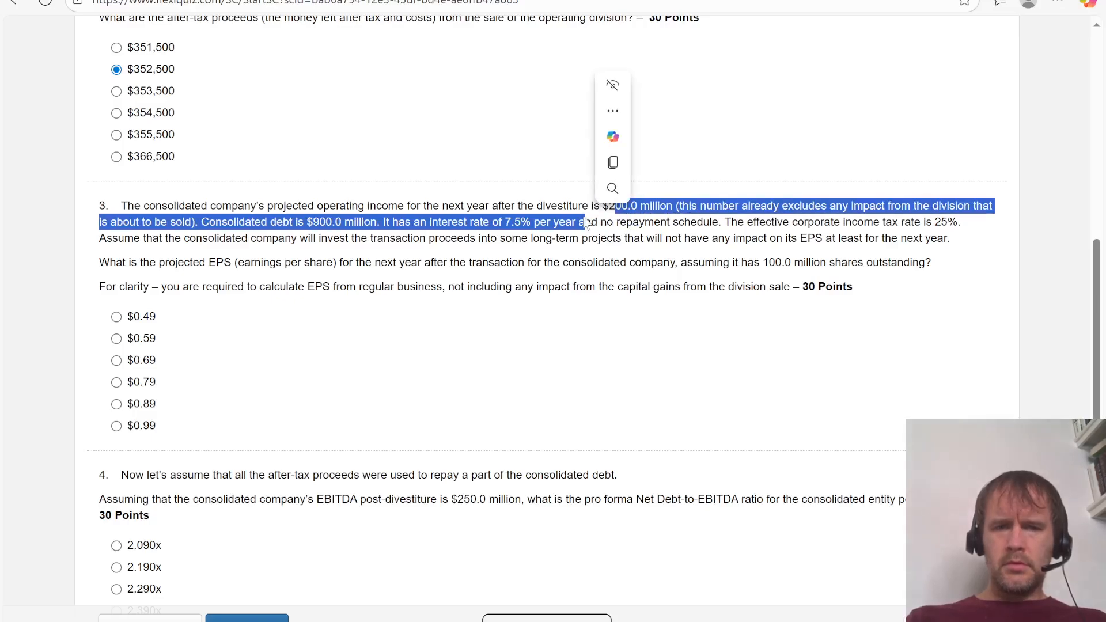
Step: Clear the text highlight, switch to the Excel workbook, and bring the pro-forma consolidated operating income into H11 with =E11
left_click(627, 224)
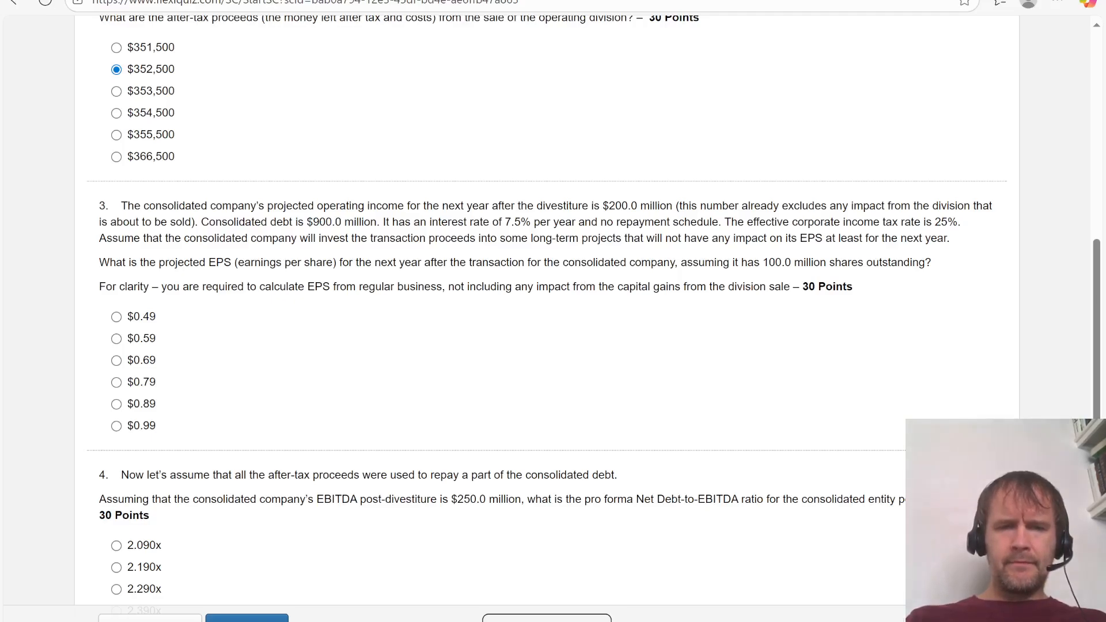
key("alt+Tab")
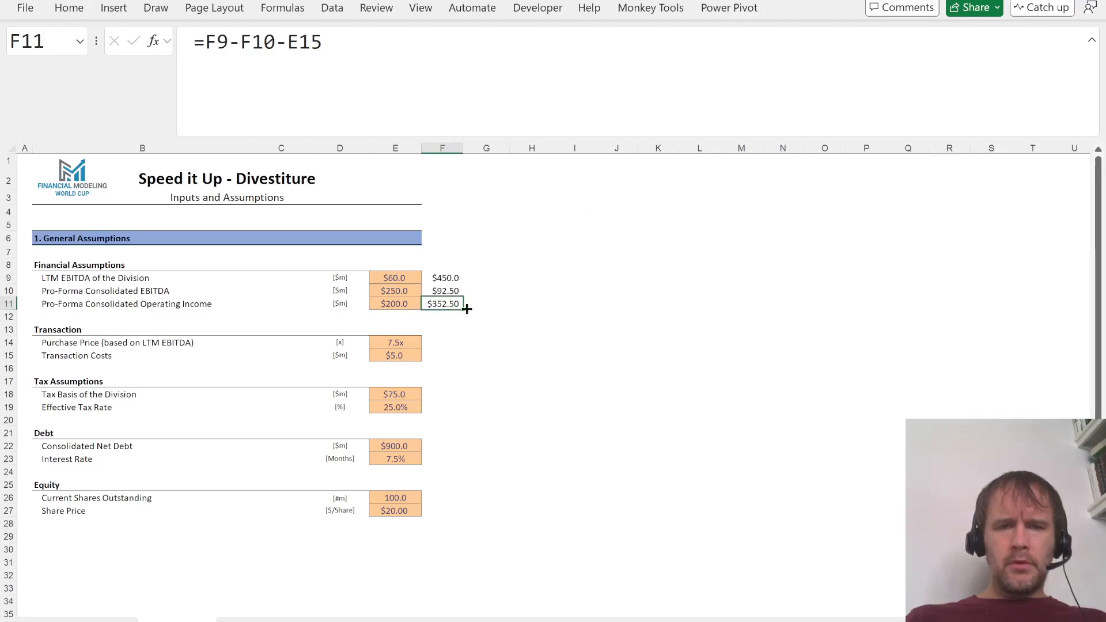
key("Down")
key("Right")
key("Up")
key("Right")
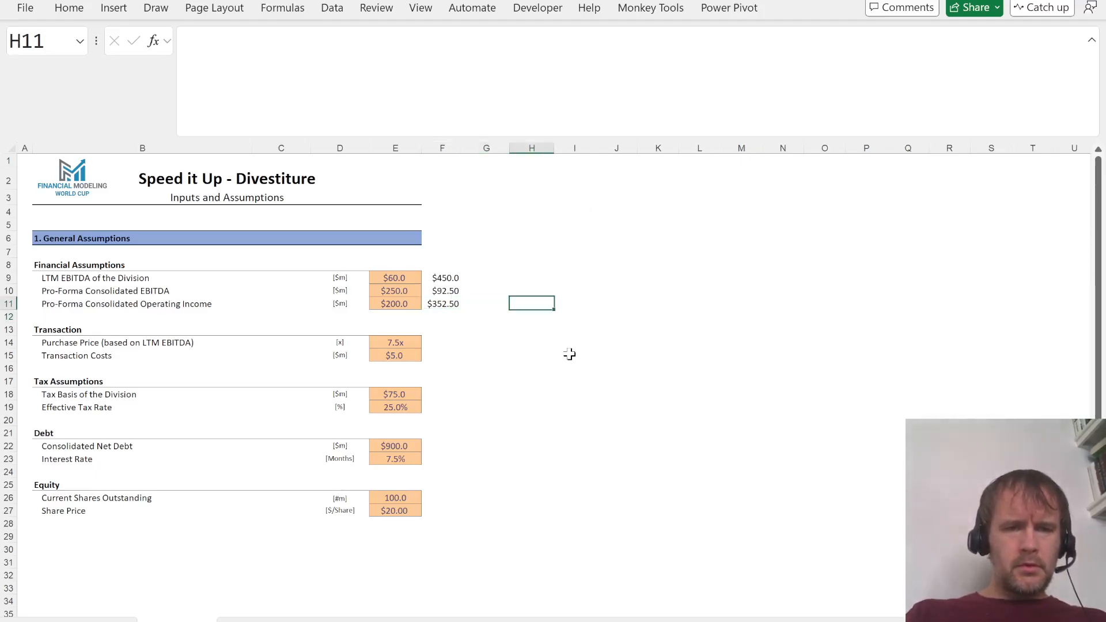
type("=")
key("Left")
key("Left")
key("Left")
key("ctrl+Return")
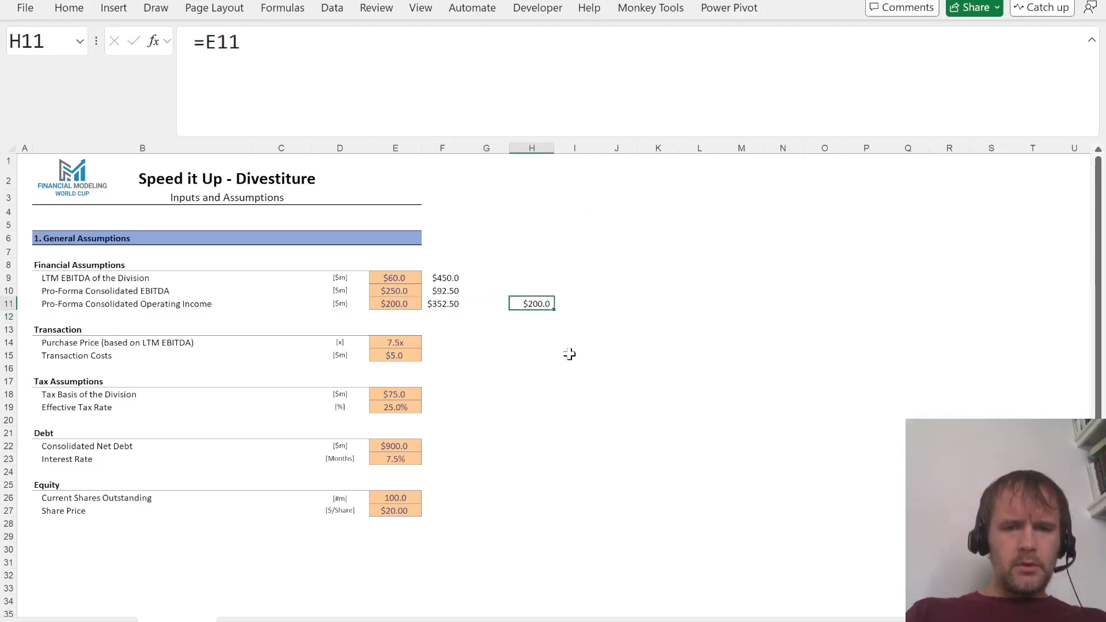
Step: Recheck question 3 and calculate the annual interest on the consolidated debt in H12 with =E23*E22
key("alt+Tab")
key("alt+Tab")
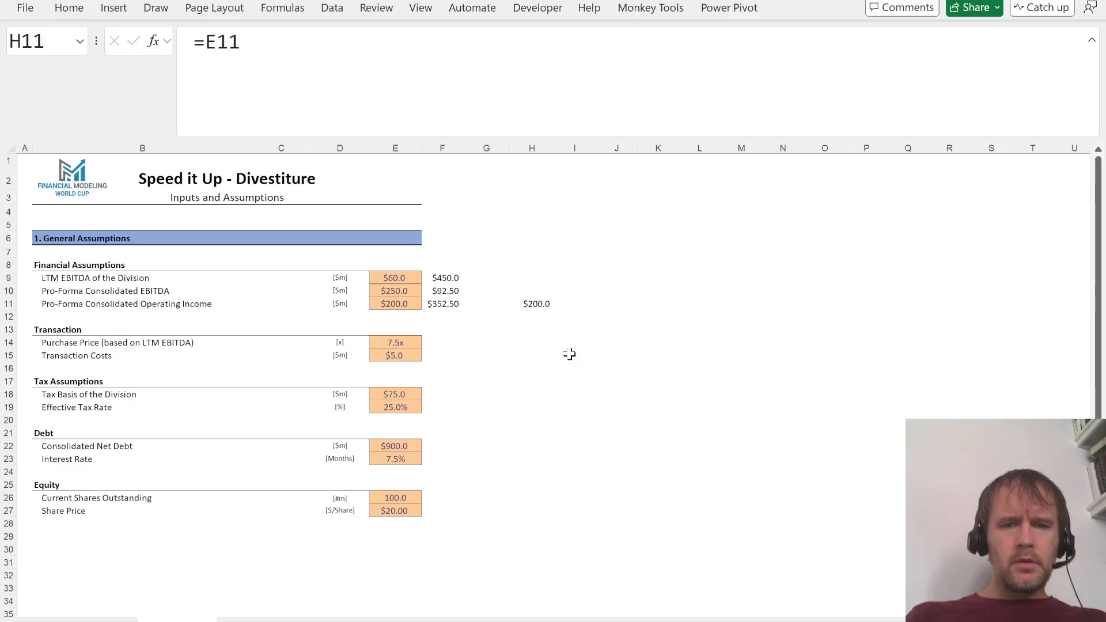
key("Down")
type("=")
key("Down")
key("Left")
key("Left")
key("Left")
key("Down")
key("Down")
key("Down")
key("Down")
key("Down")
key("Down")
key("Down")
key("Down")
key("Down")
key("Down")
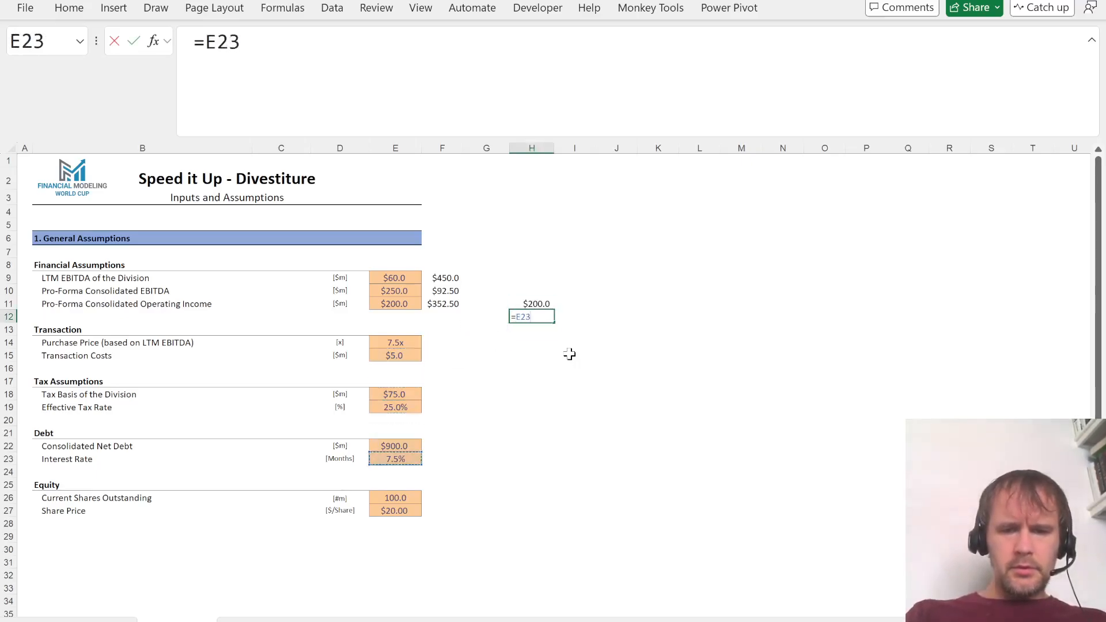
type("*")
left_click(392, 446)
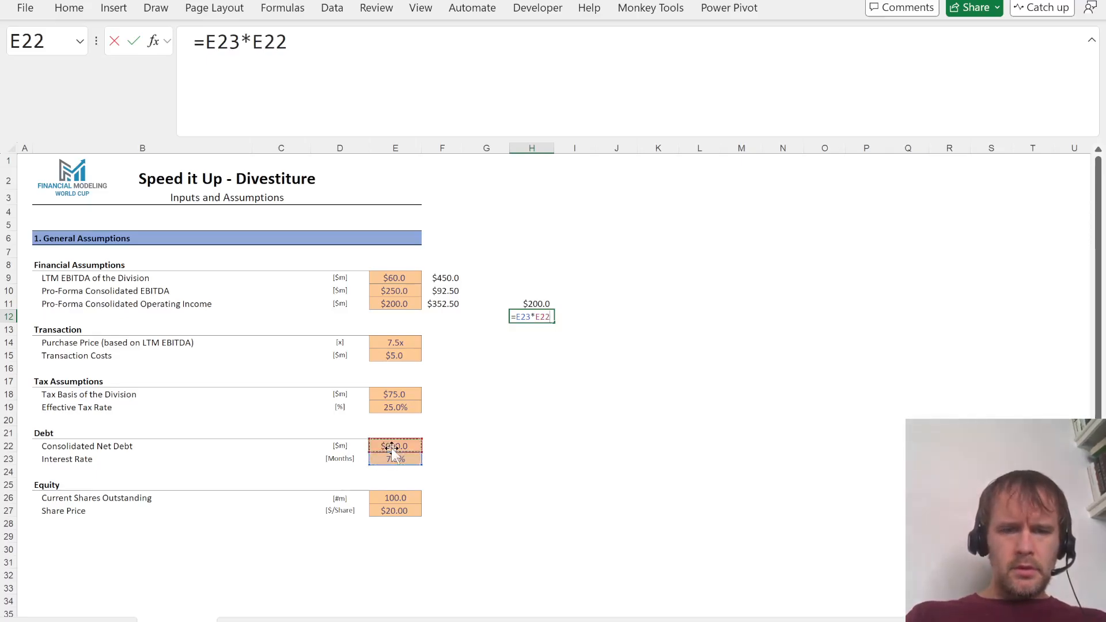
key("Return")
Step: Calculate the pre-tax income in H13 by subtracting interest from operating income with =H11-H12
type("=")
key("Up")
key("Up")
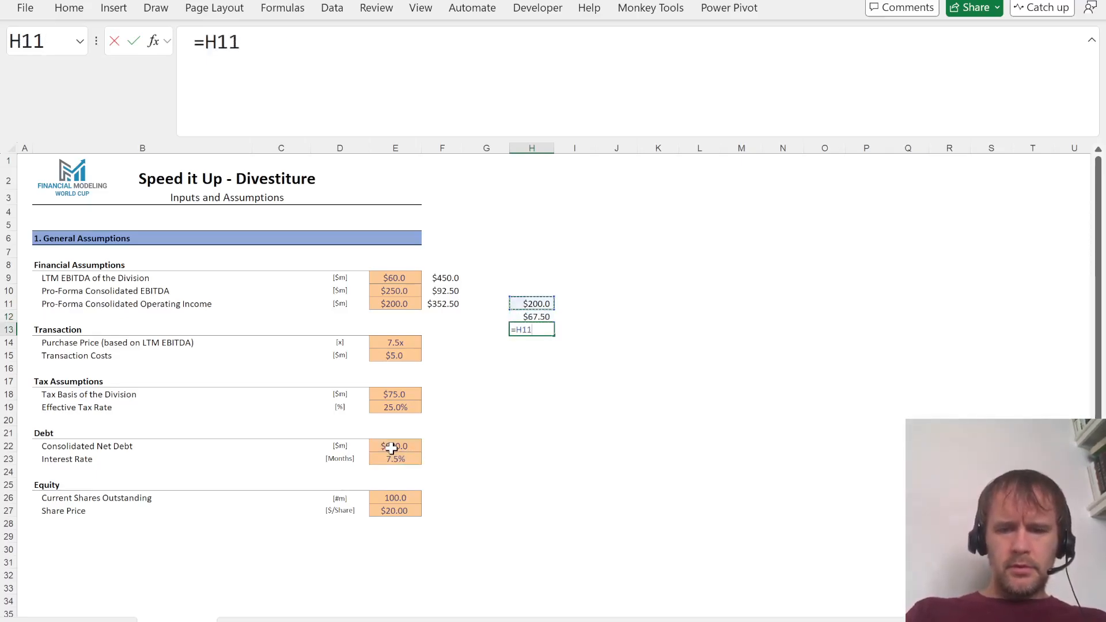
type("-")
key("Up")
key("Return")
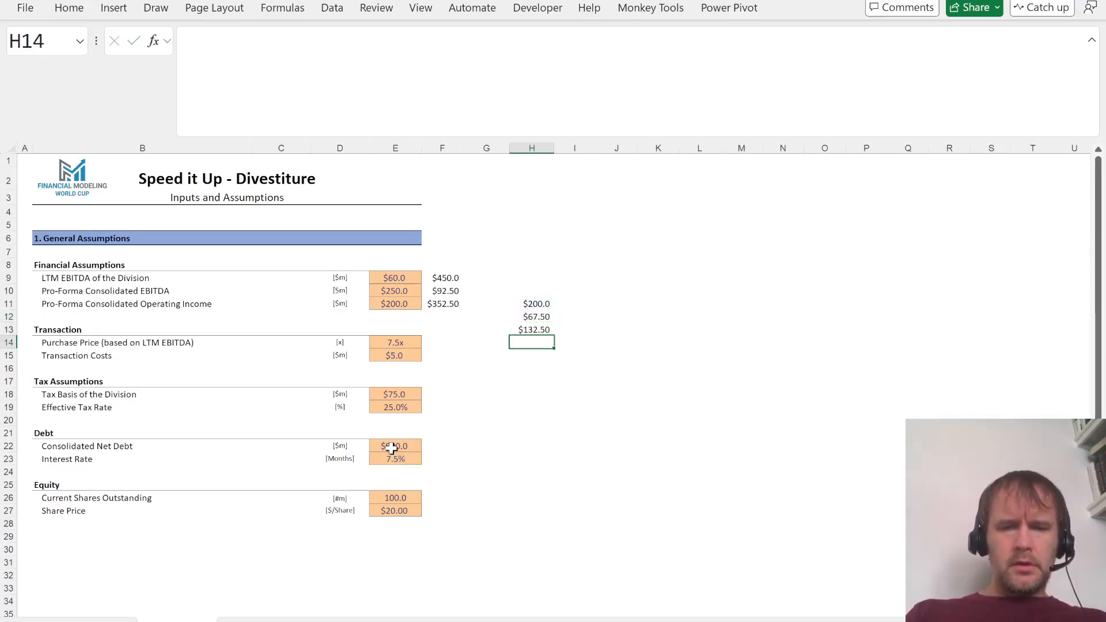
Step: Recheck question 3 in the quiz and calculate the income tax in H14 with =H13*E19
key("alt+Tab")
key("alt+Tab")
type("=")
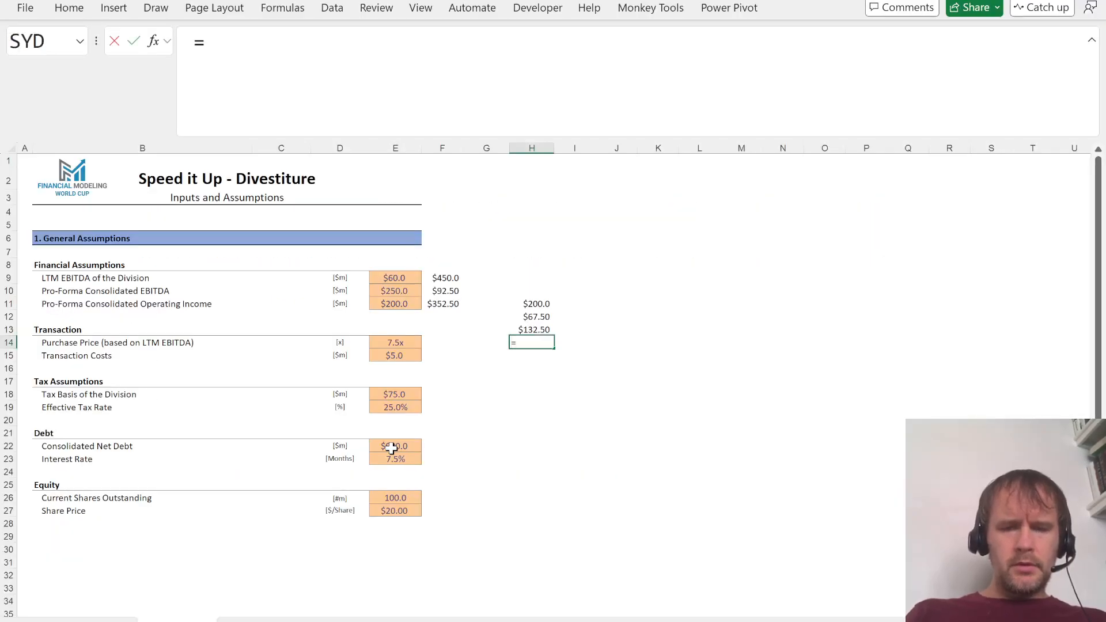
key("Up")
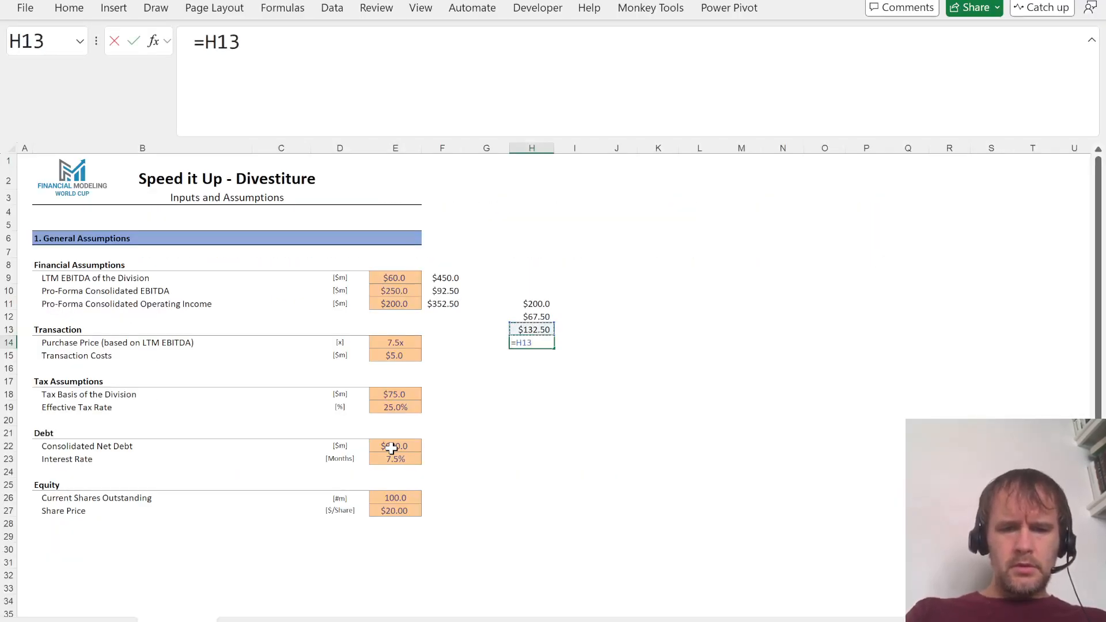
type("*")
key("Left")
key("Left")
key("Down")
key("Down")
key("Down")
key("Down")
key("Left")
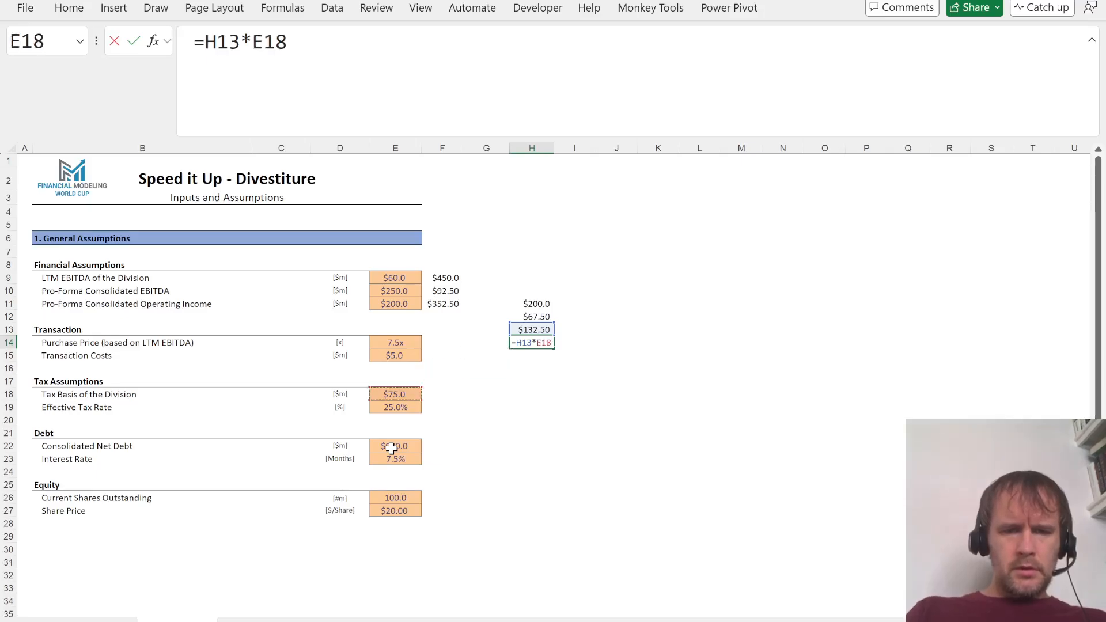
key("Down")
key("Return")
Step: Calculate the net income in H15 by deducting the tax from pre-tax income with =H13-H14
type("=")
key("Up")
key("Up")
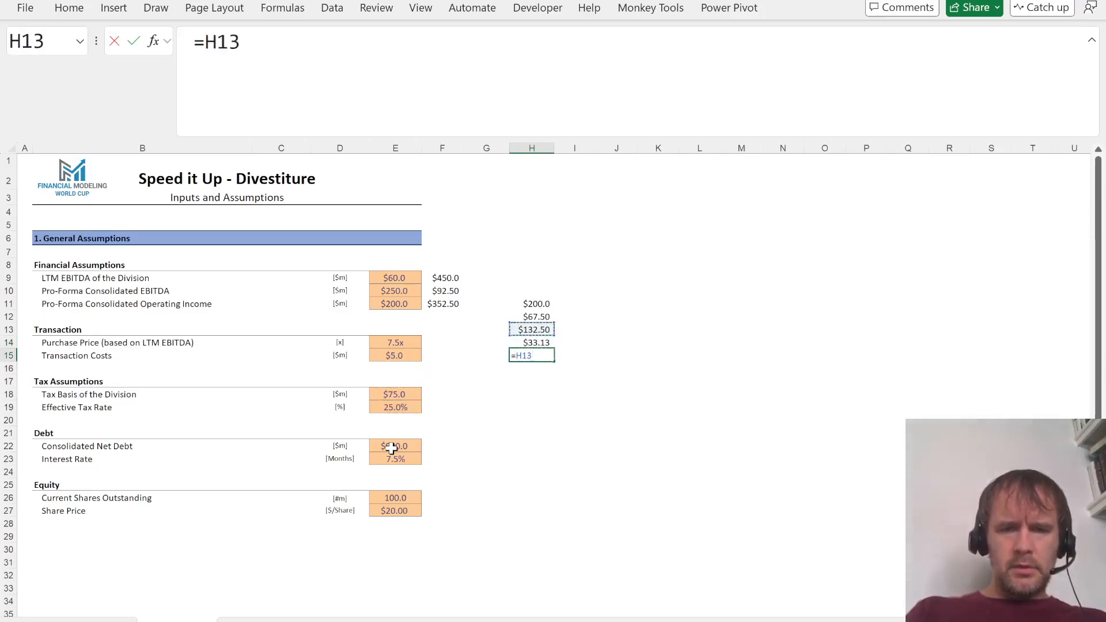
type("-")
key("Up")
key("Return")
Step: Switch to the quiz in the browser, choose $0.99 as the answer to question 3, and bring up question 4
key("alt+Tab")
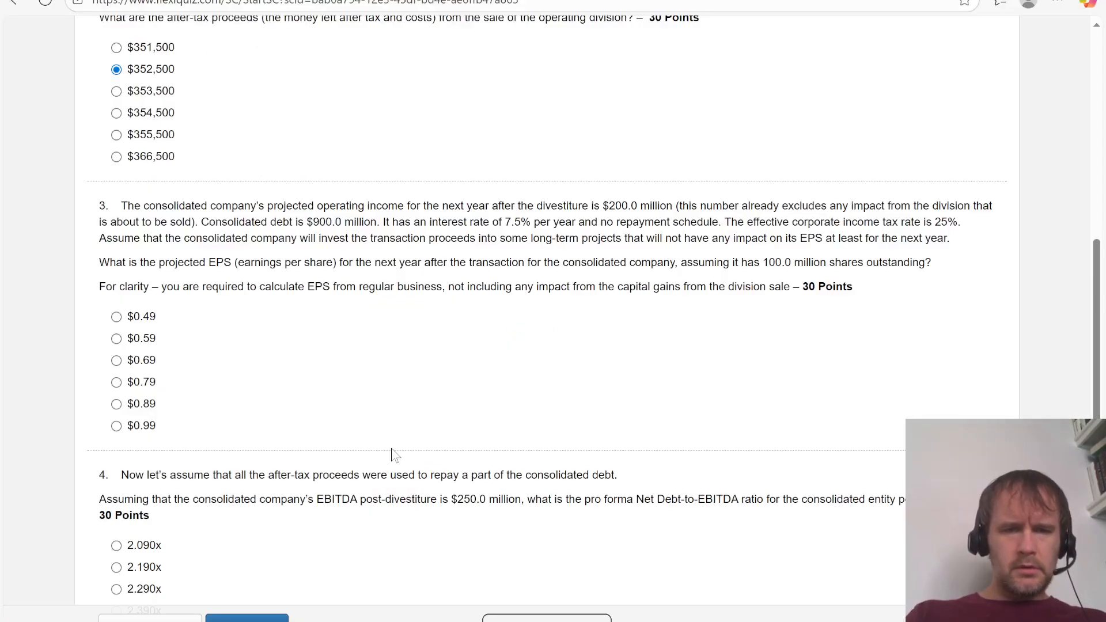
left_click(138, 427)
scroll(334, 382, "down", 3)
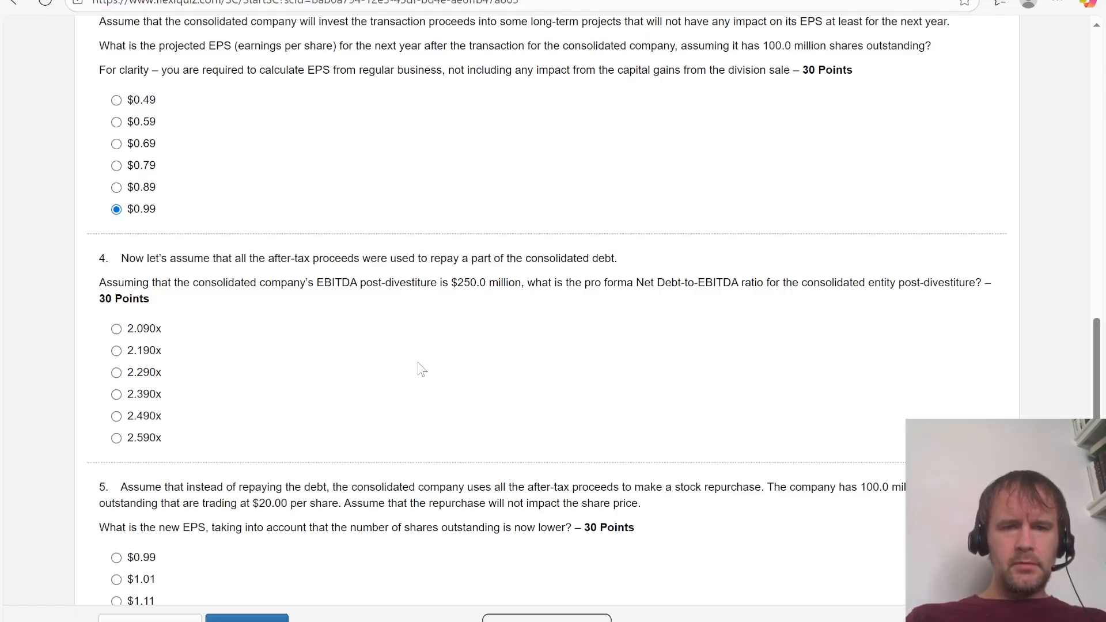
Step: Return to the Excel workbook and bring the pro-forma consolidated EBITDA into H19 with =E10
key("alt+Tab")
left_click(532, 408)
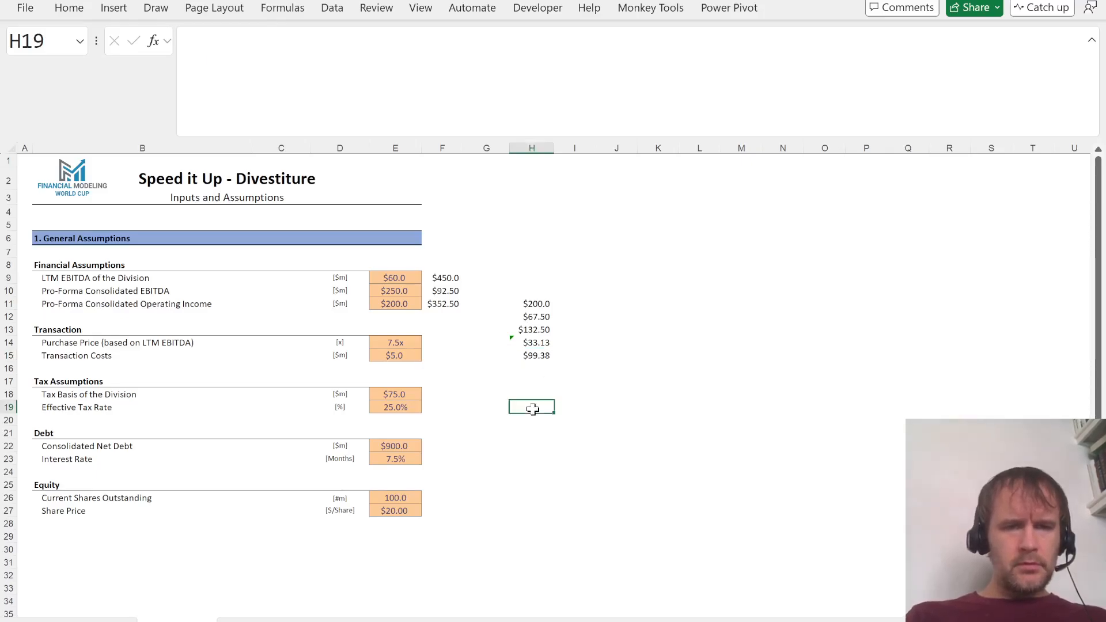
type("=")
left_click(402, 290)
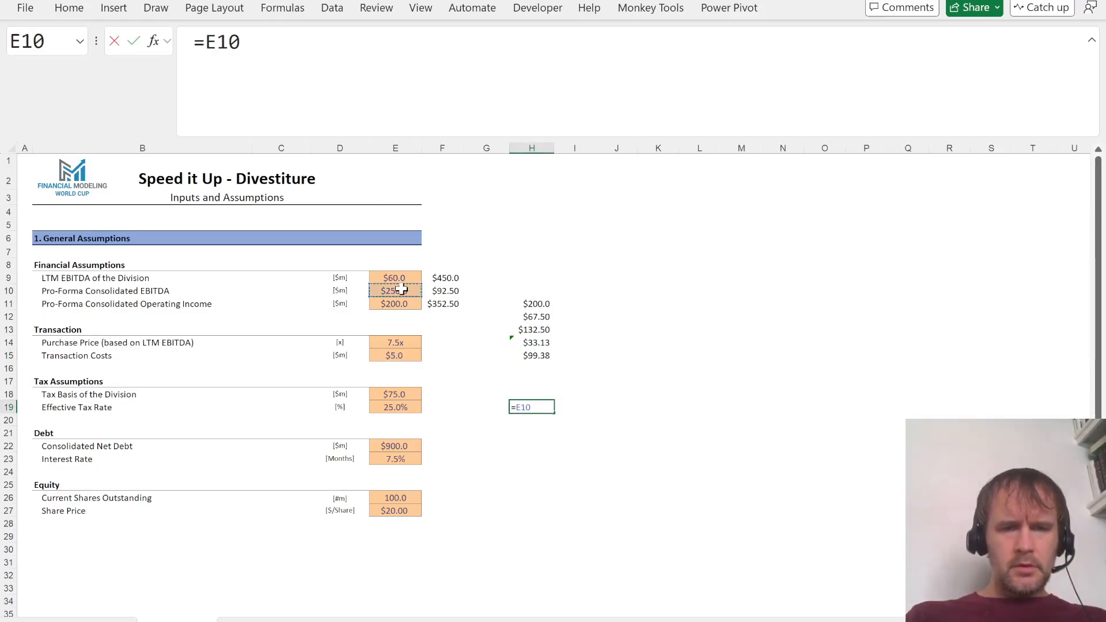
key("Return")
Step: Recheck question 4 and calculate the net debt after repayment from the after-tax proceeds in H20 with =E22-F11
key("alt+Tab")
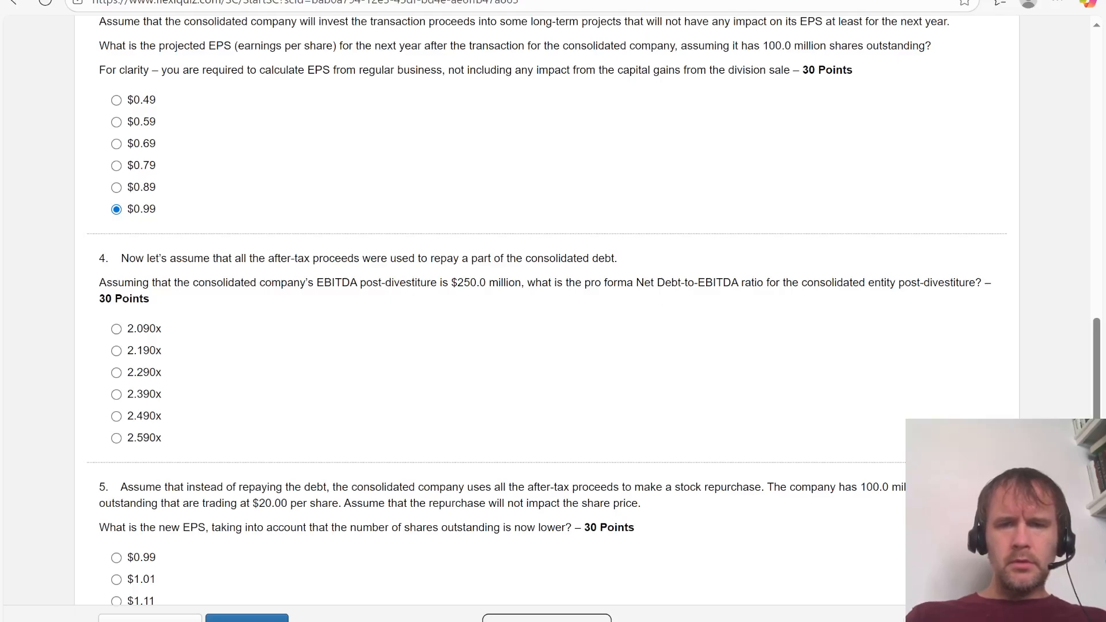
key("alt+Tab")
type("=")
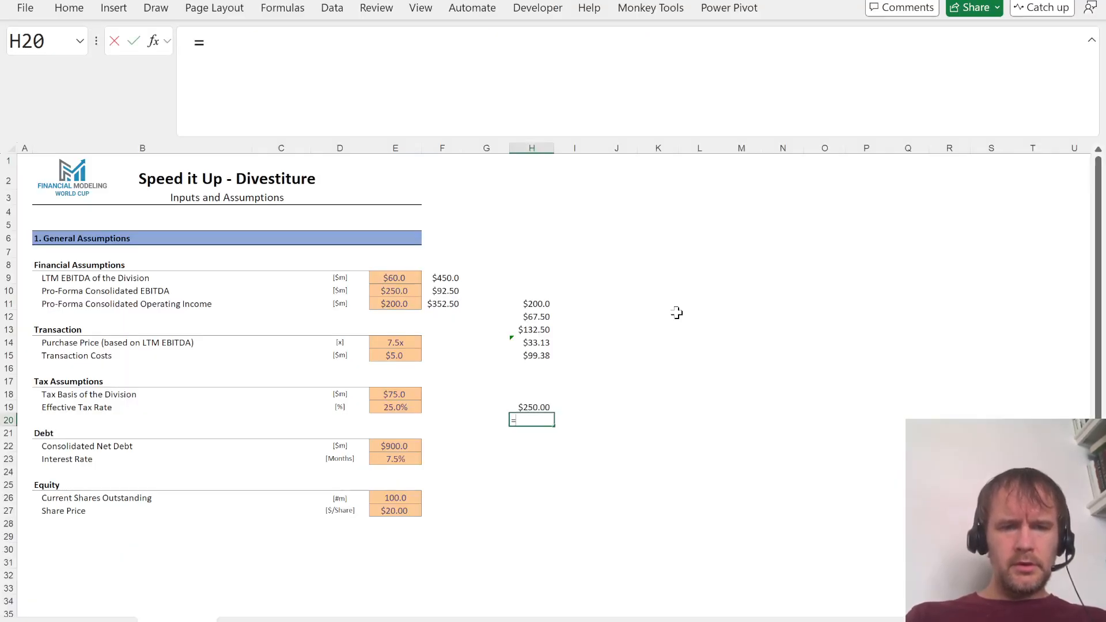
left_click(395, 447)
type("-")
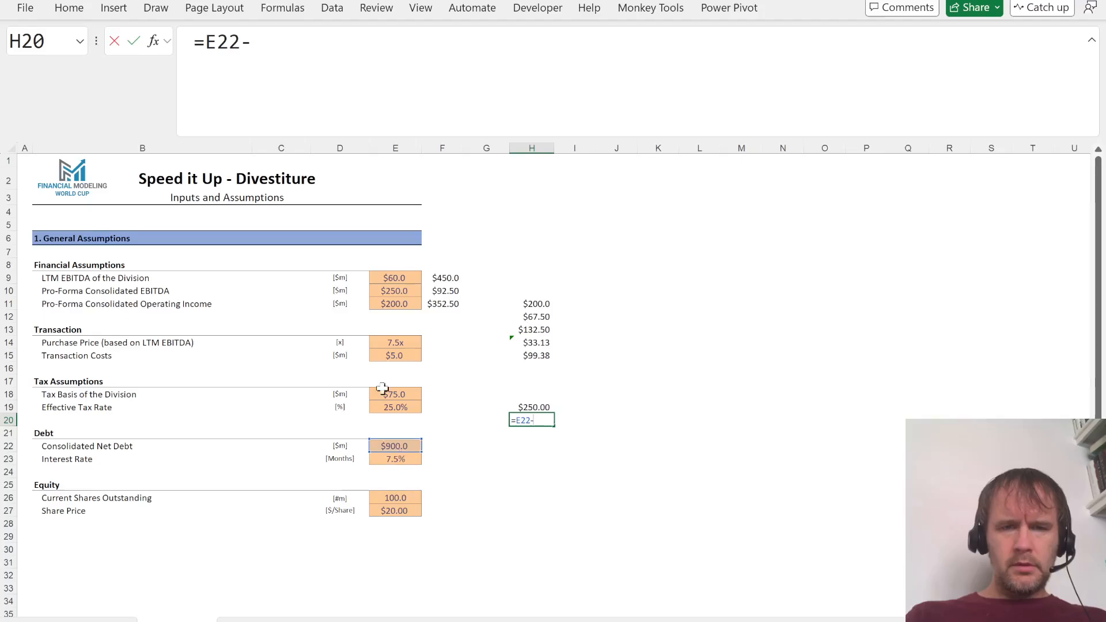
left_click(447, 305)
key("Return")
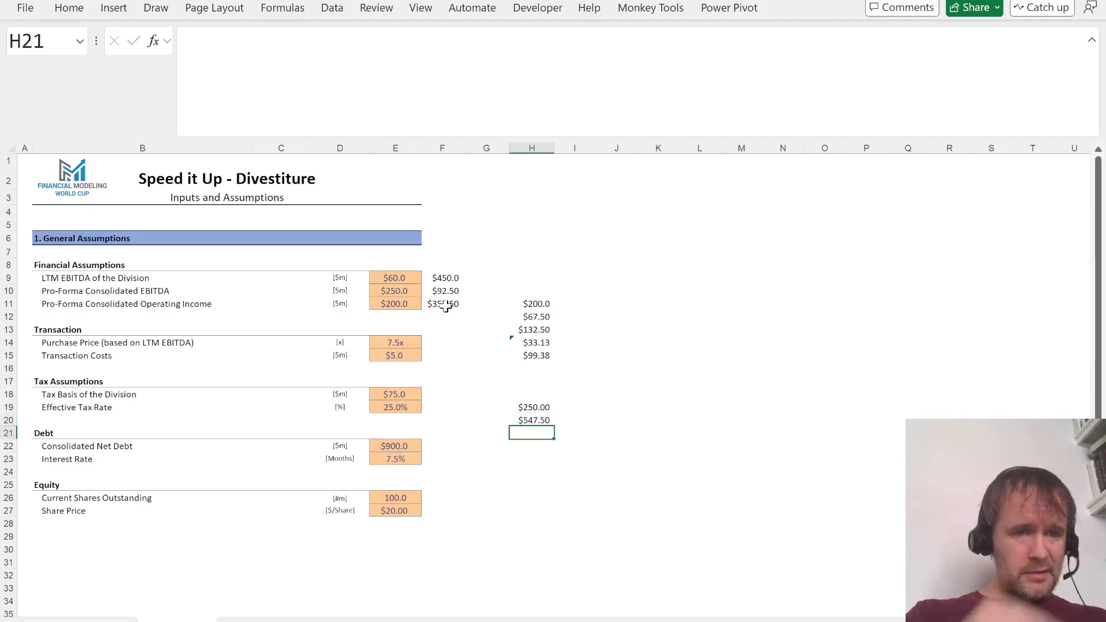
Step: Search the sheet for "cash" and close the search
key("ctrl+f")
type("c")
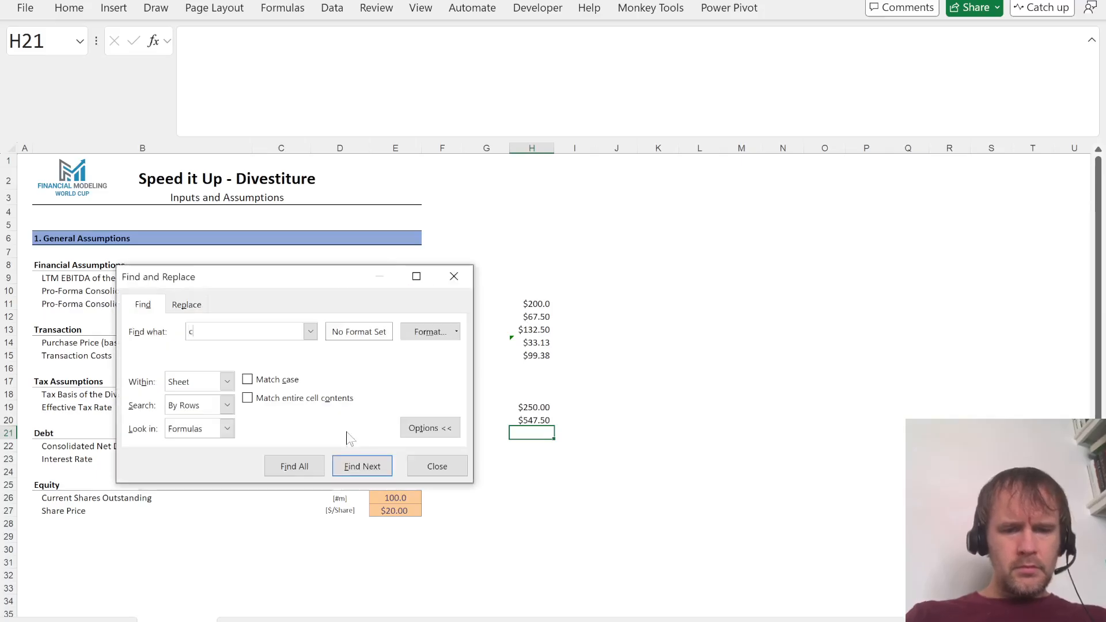
type("ash")
key("Return")
key("Escape")
key("Escape")
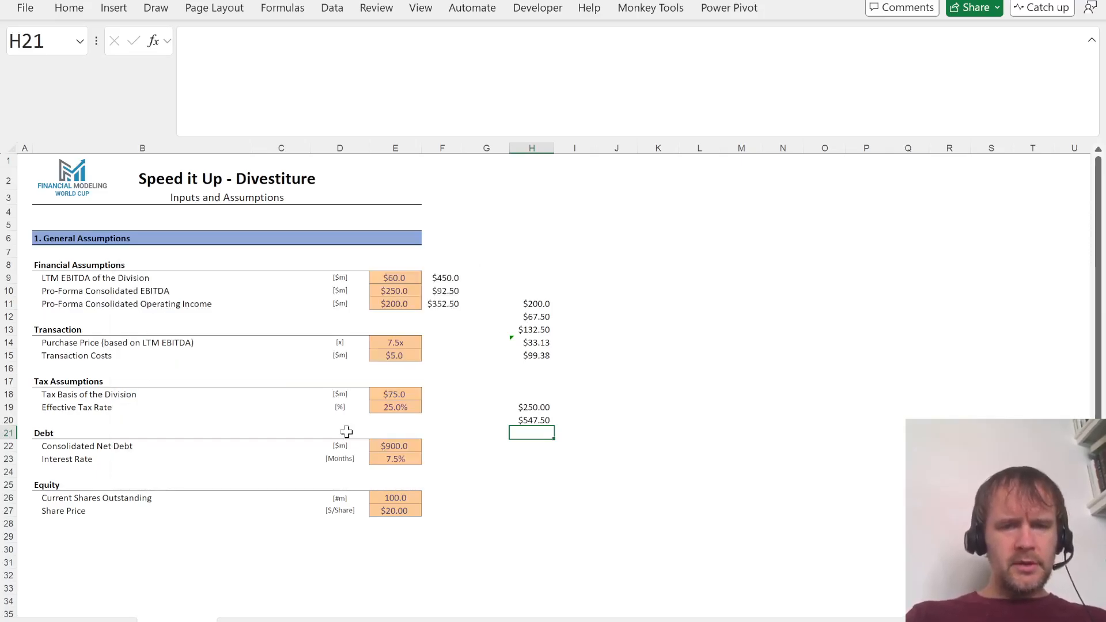
Step: Calculate the pro forma Net Debt-to-EBITDA ratio in H21 with =H20/H19
type("=")
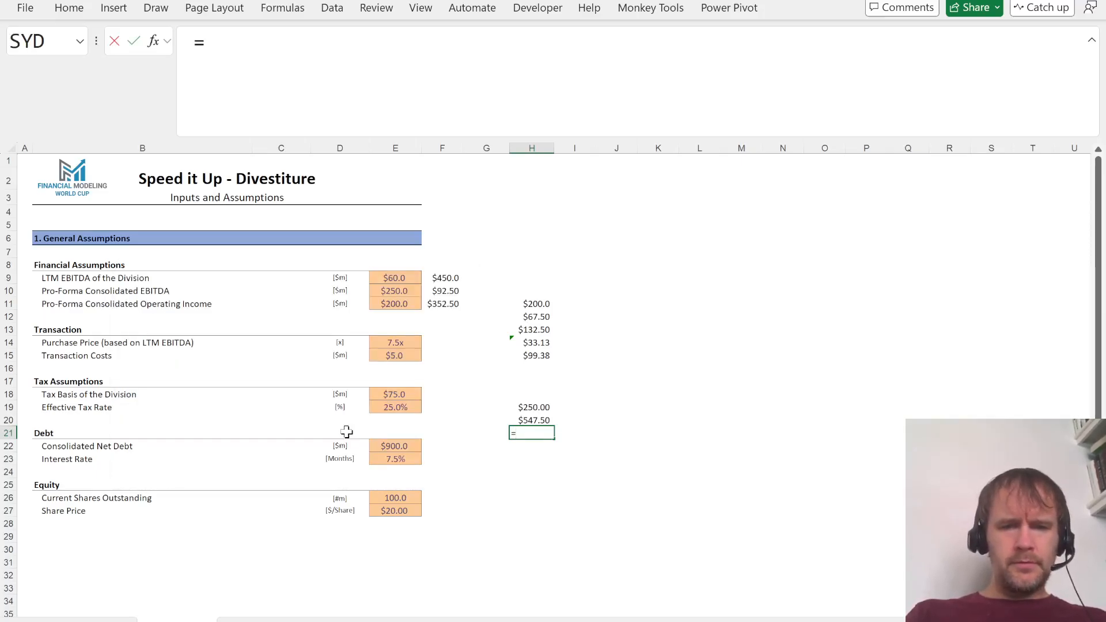
key("Up")
type("/")
key("Up")
key("Up")
key("Return")
key("Up")
Step: Switch to the quiz in the browser and choose 2.190x as the answer to question 4
key("alt+Tab")
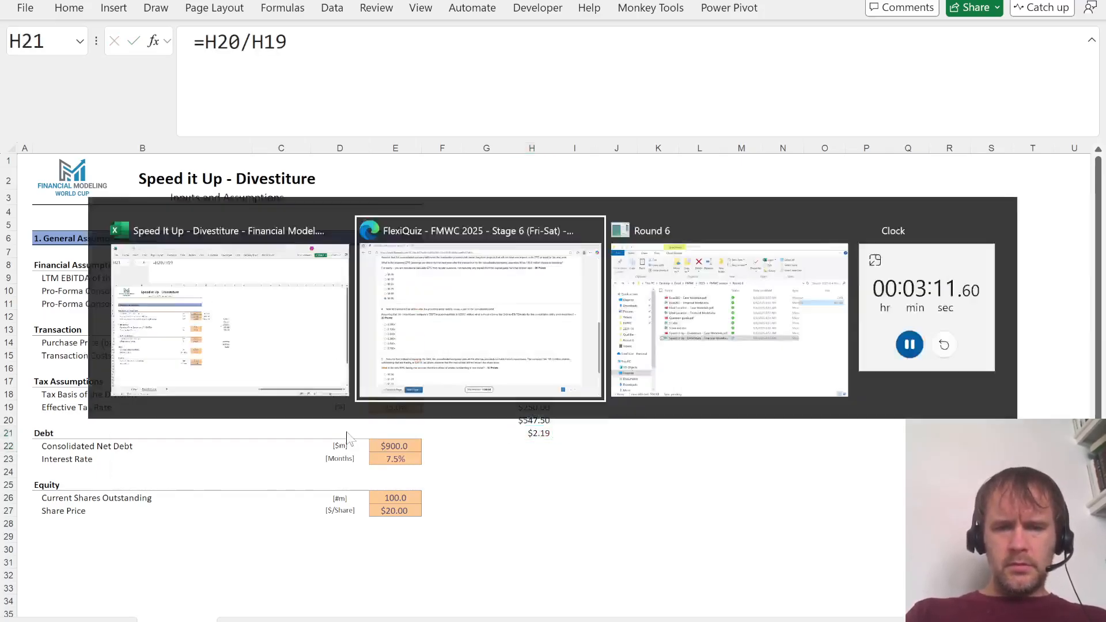
left_click(136, 349)
scroll(309, 406, "down", 1)
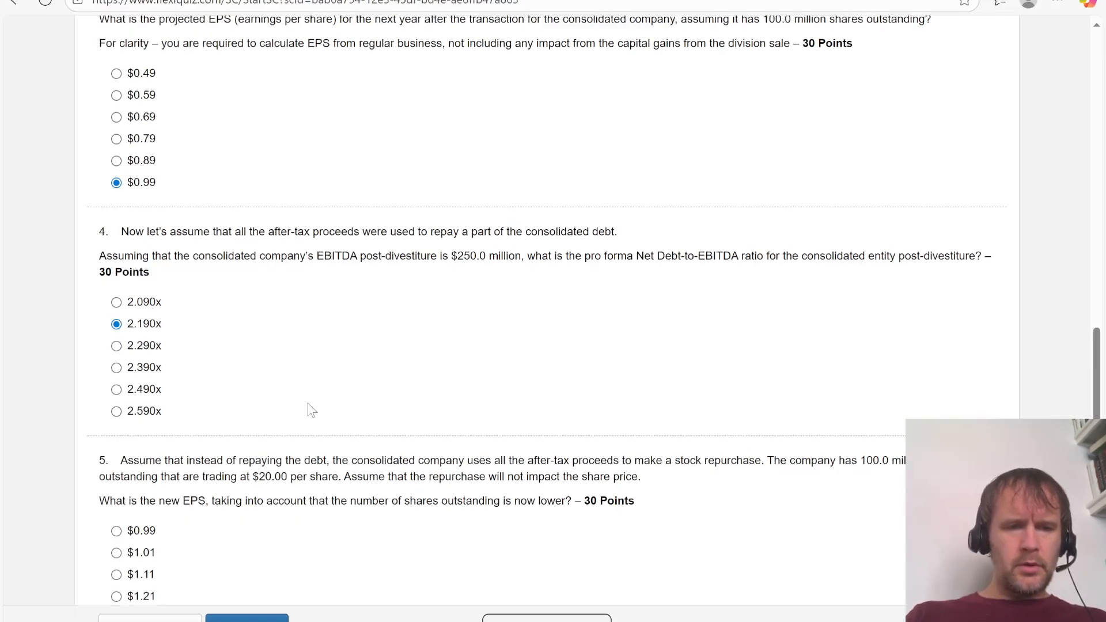
Step: Read question 5, return to the workbook, and calculate the number of repurchased shares in H23 with =F11/E27
scroll(310, 410, "down", 3)
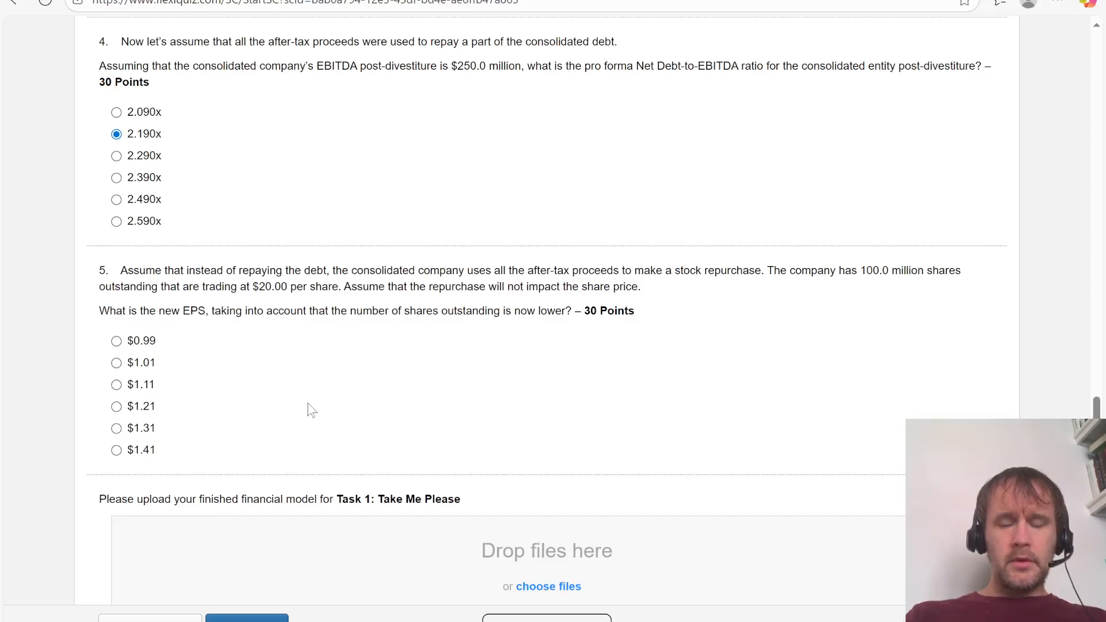
key("alt+Tab")
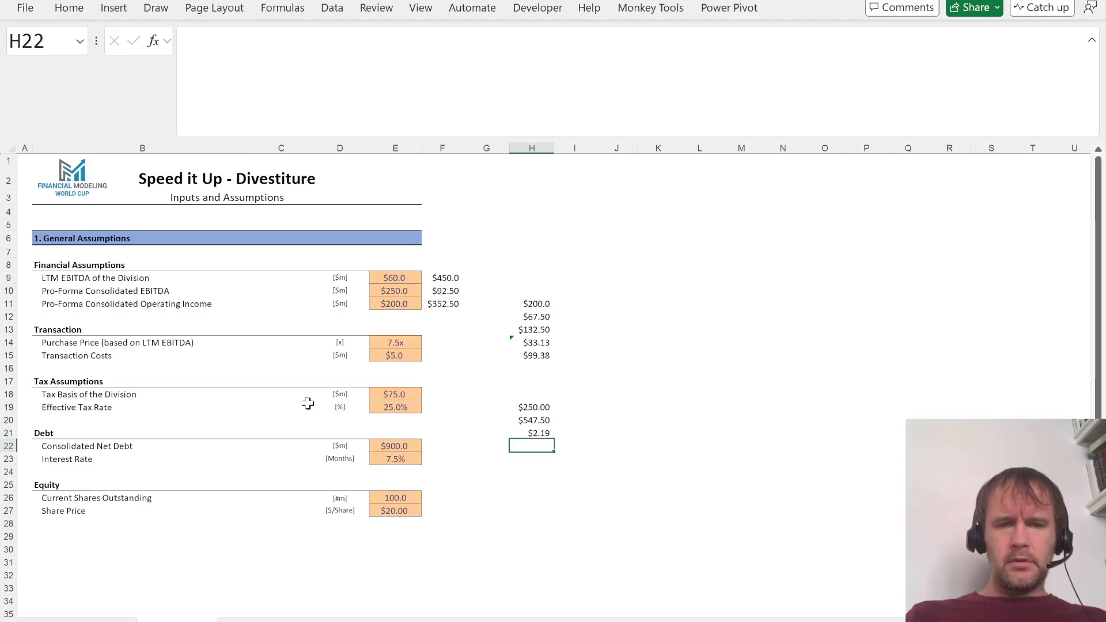
key("Down")
type("=")
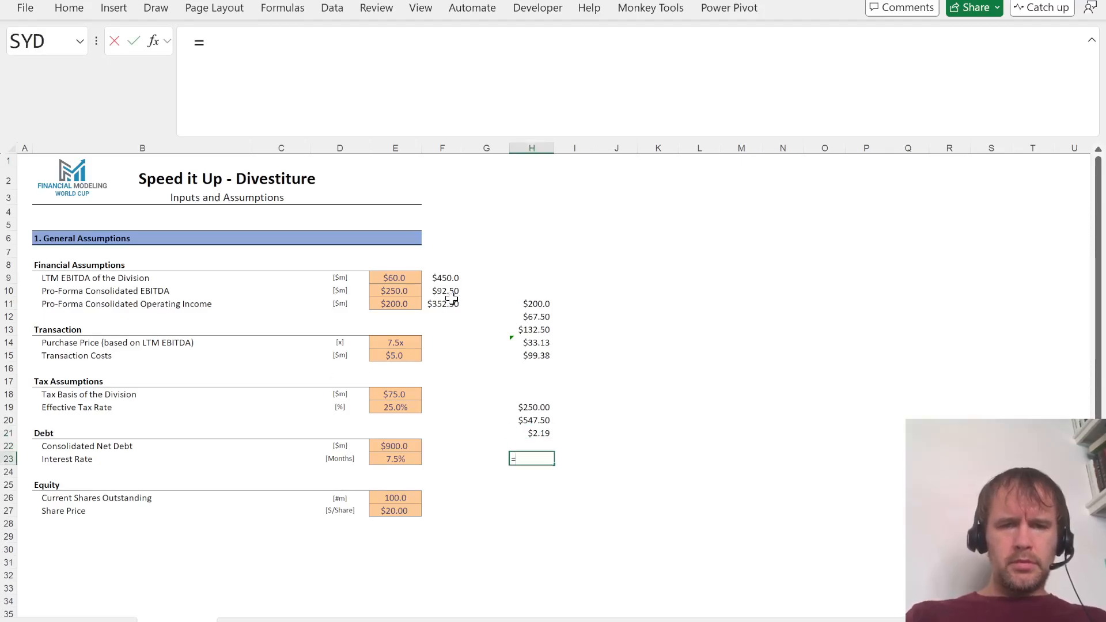
left_click(450, 305)
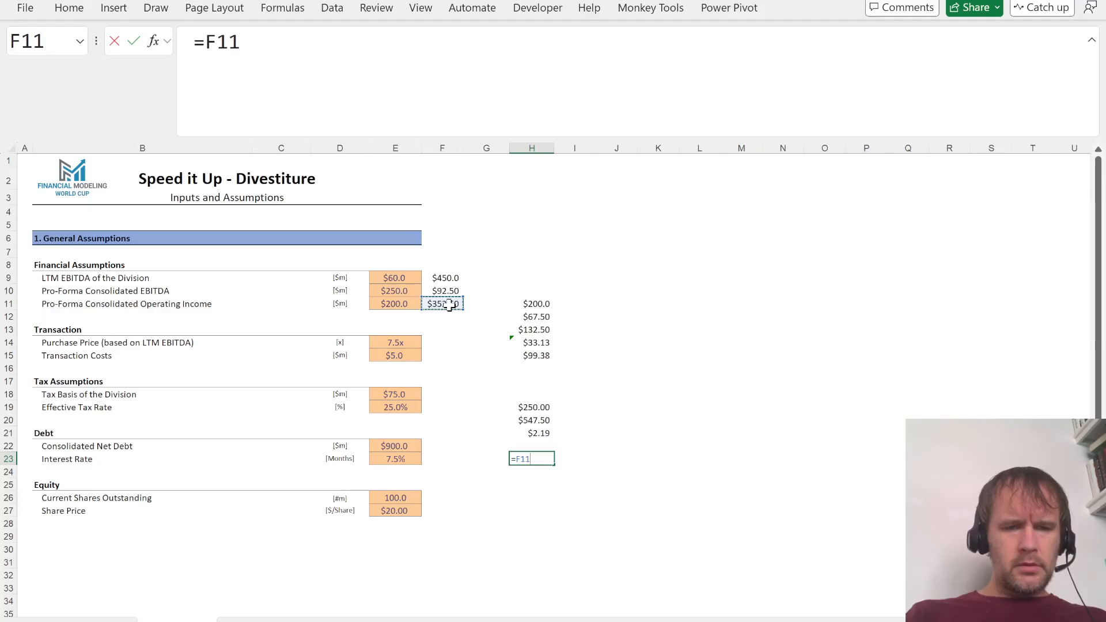
type("/")
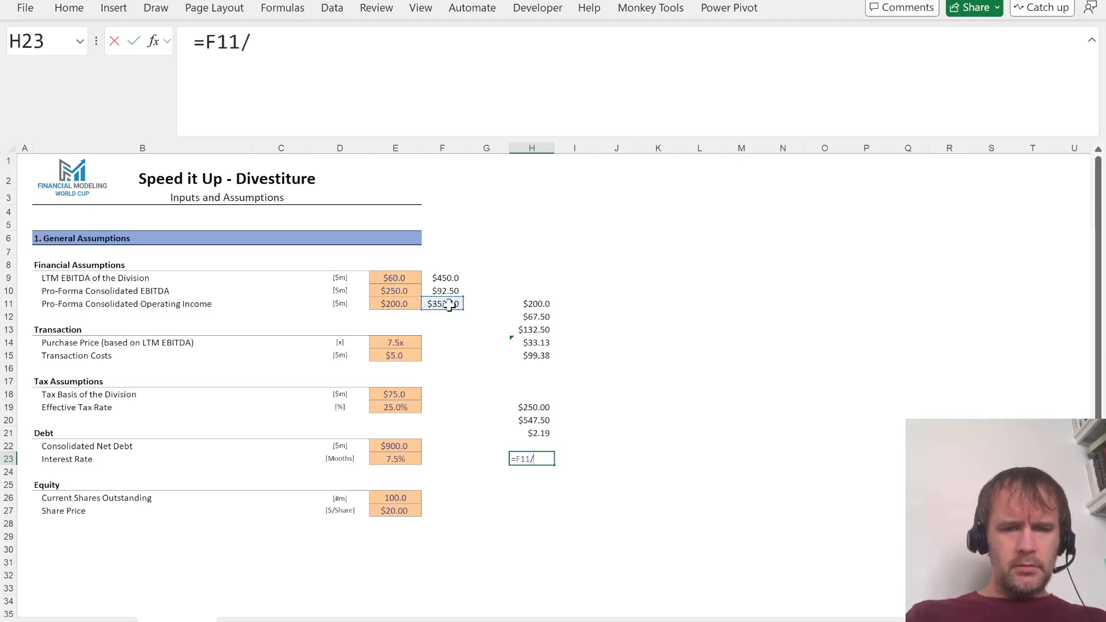
left_click(384, 510)
key("Return")
Step: Calculate the shares remaining outstanding after the repurchase in H24 with =E26-H23
type("=")
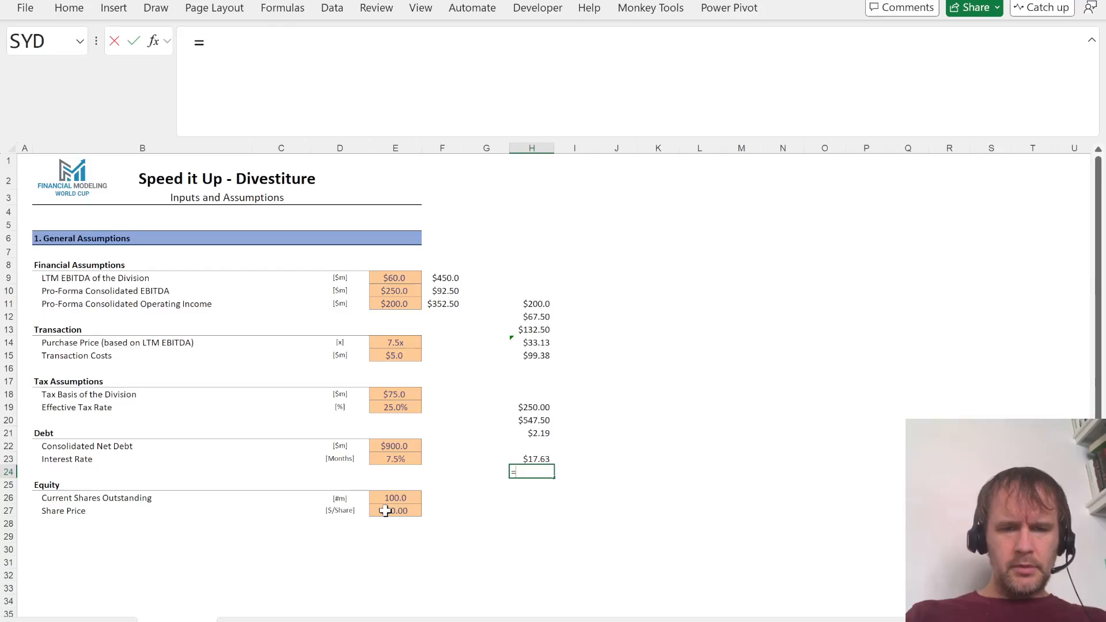
left_click(399, 498)
type("-")
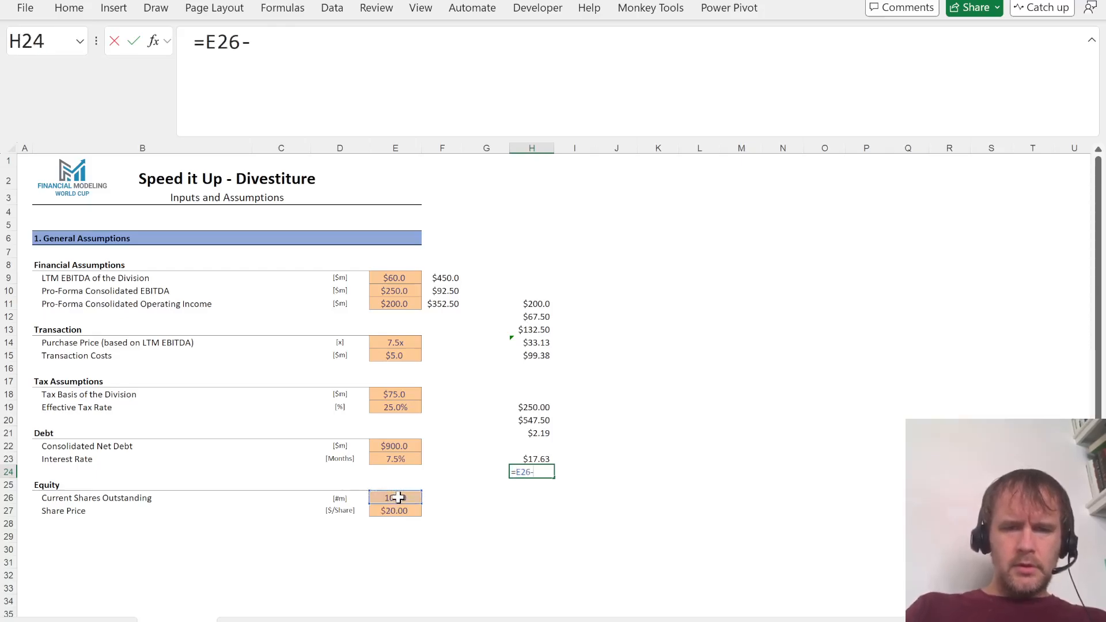
key("Up")
key("Return")
Step: Calculate the post-repurchase EPS in H25 by dividing the income in H15 by the remaining shares, with =H15/H24
left_click(532, 355)
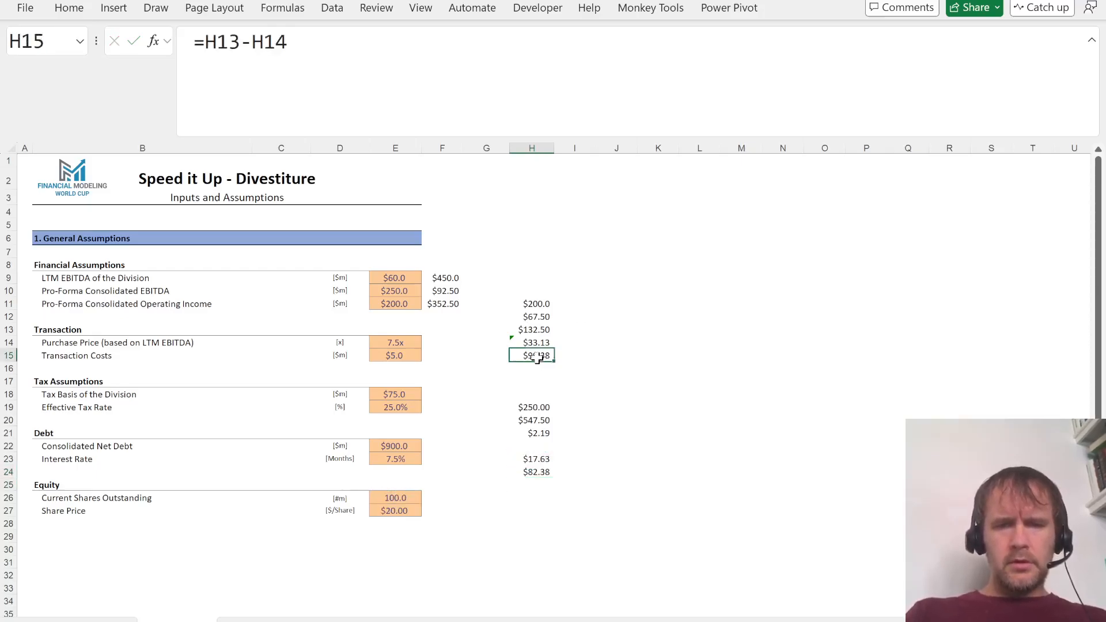
left_click(536, 485)
type("=")
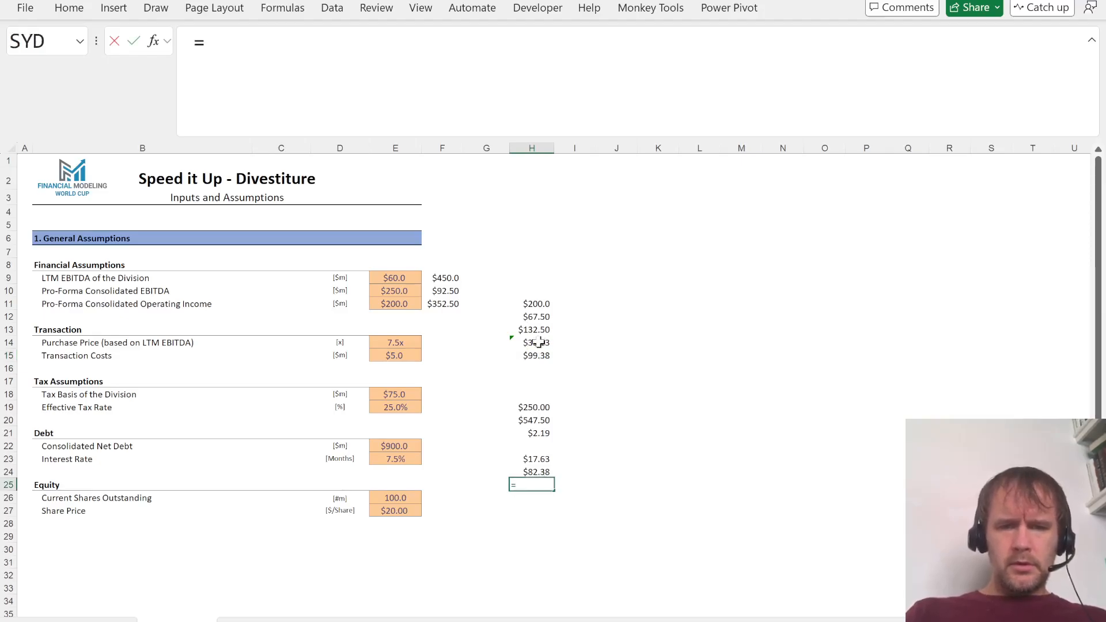
left_click(536, 356)
type("/")
key("Up")
key("Return")
key("Up")
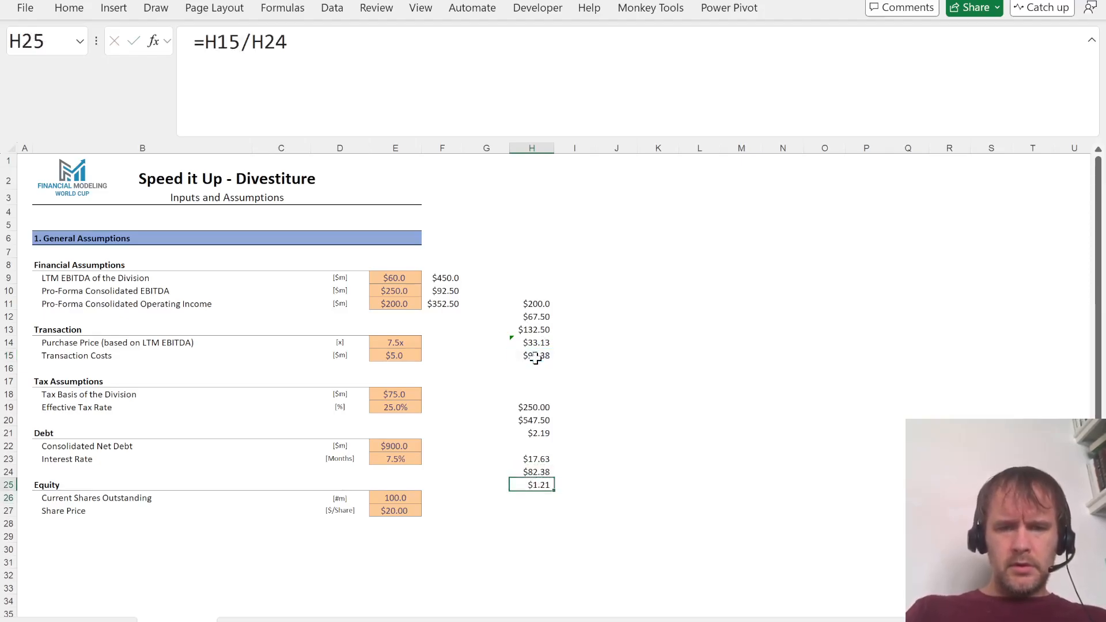
Step: Switch to the quiz, choose the calculated EPS as the answer to question 5, and return to Excel to close the Divestiture workbook
key("alt+Tab")
left_click(141, 409)
key("alt+Tab")
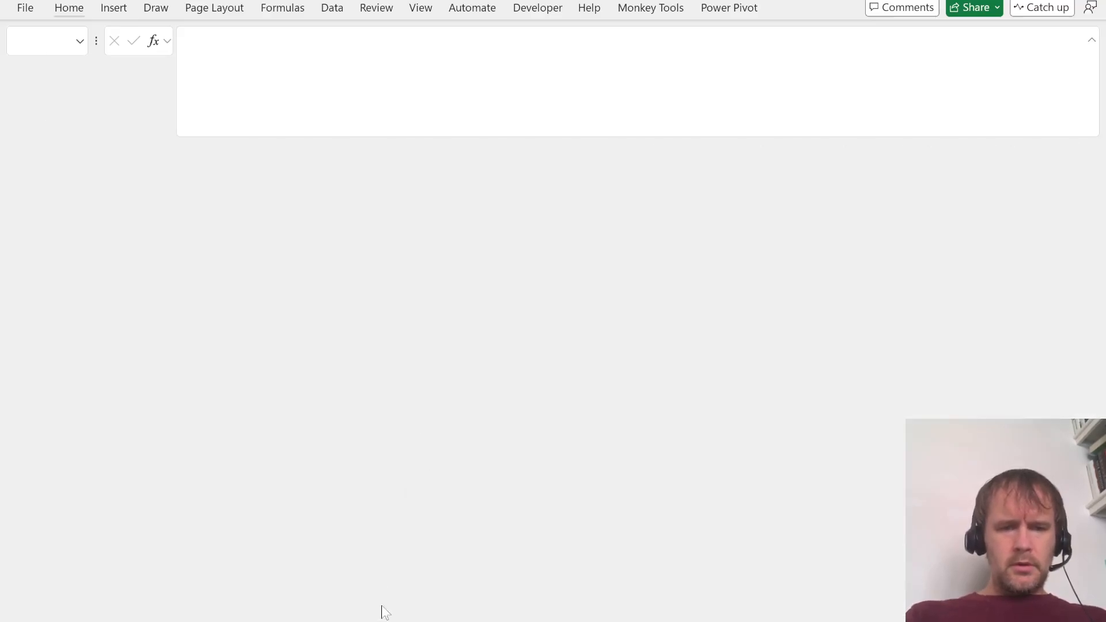
Step: Upload the Speed It Up - Divestiture financial model from the Round 6 folder to the quiz and advance to Task 2: Ideal Location
left_click(382, 621)
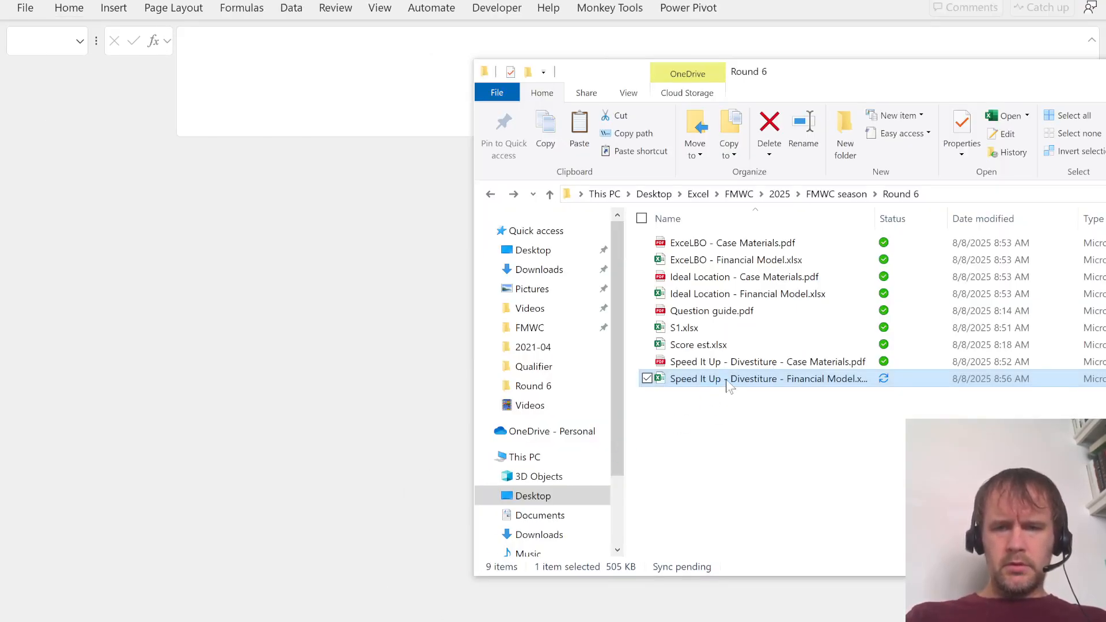
left_click_drag(722, 384, 387, 567)
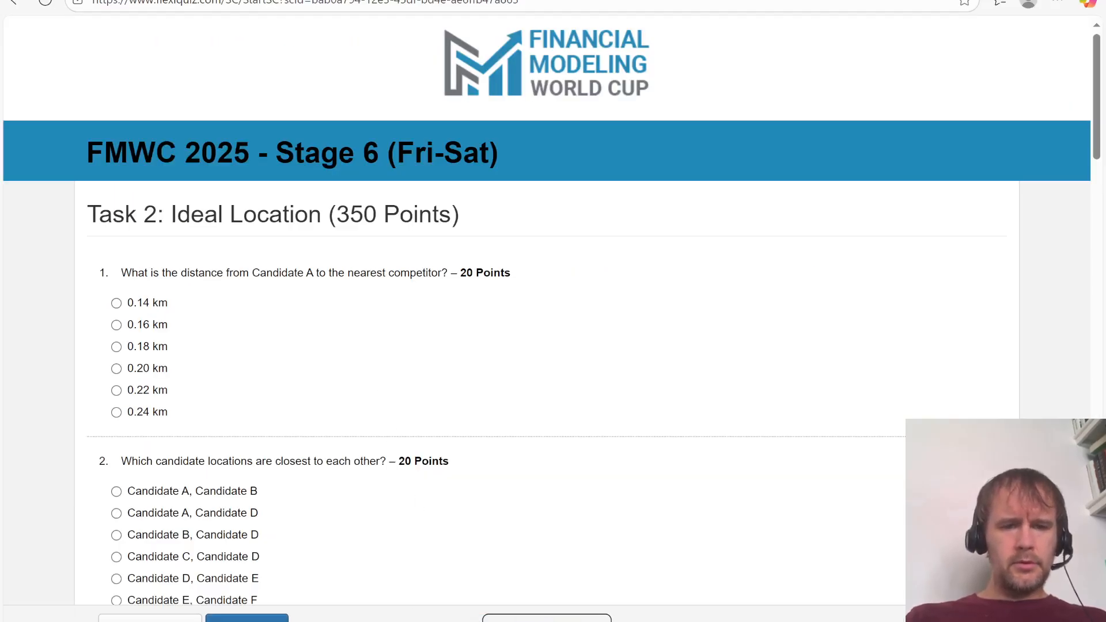
Step: Open Ideal Location - Case Materials.pdf and Ideal Location - Financial Model.xlsx from the Round 6 folder
key("alt+Tab")
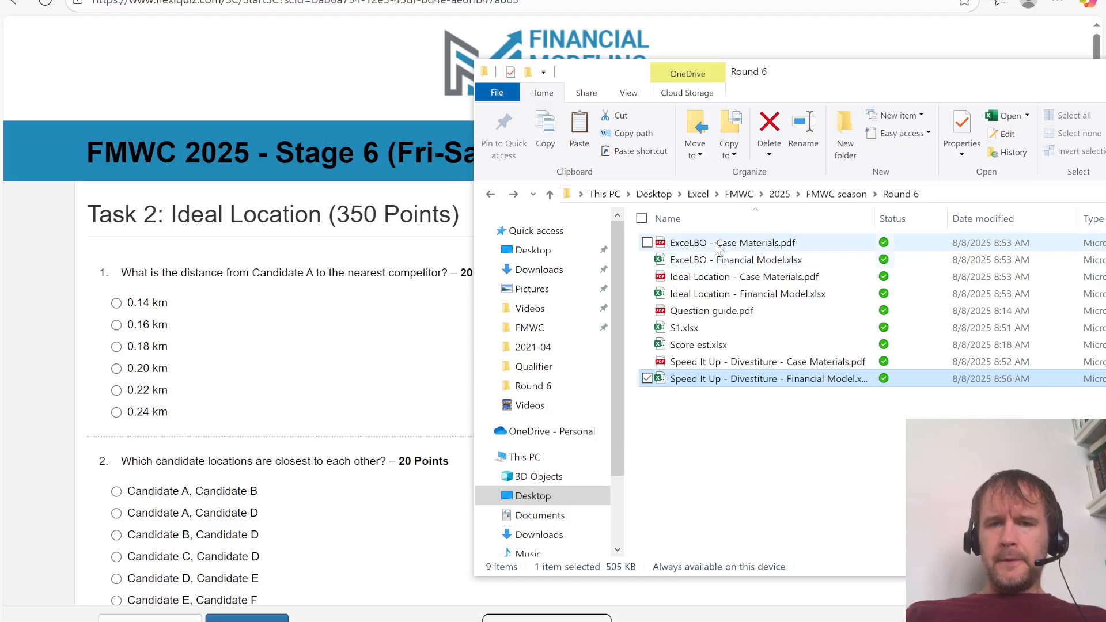
double_click(714, 276)
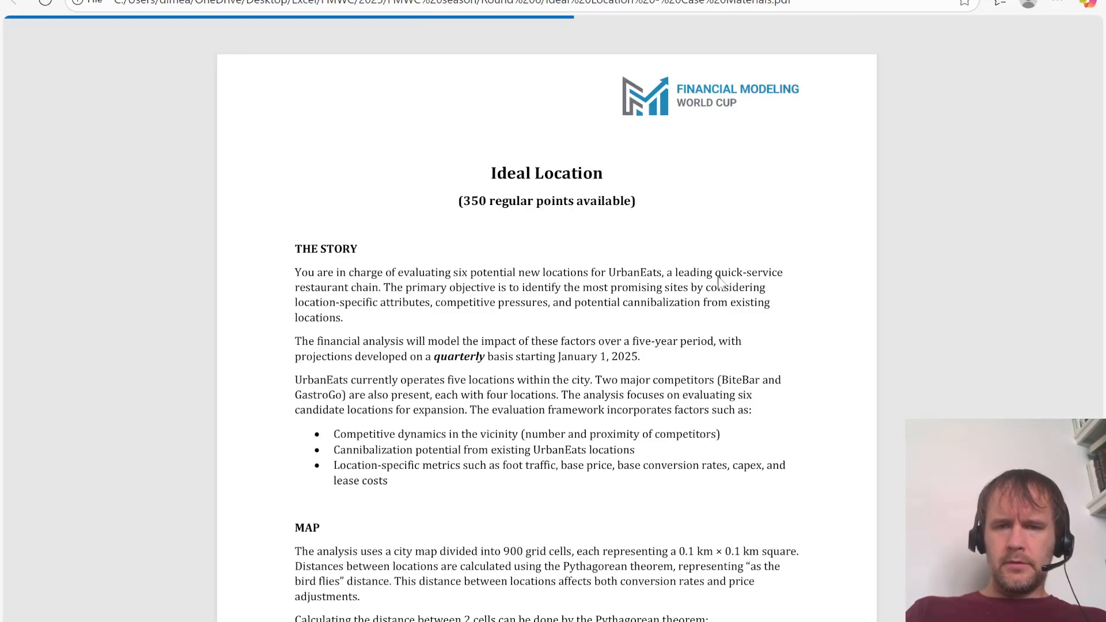
key("alt+Tab")
double_click(718, 292)
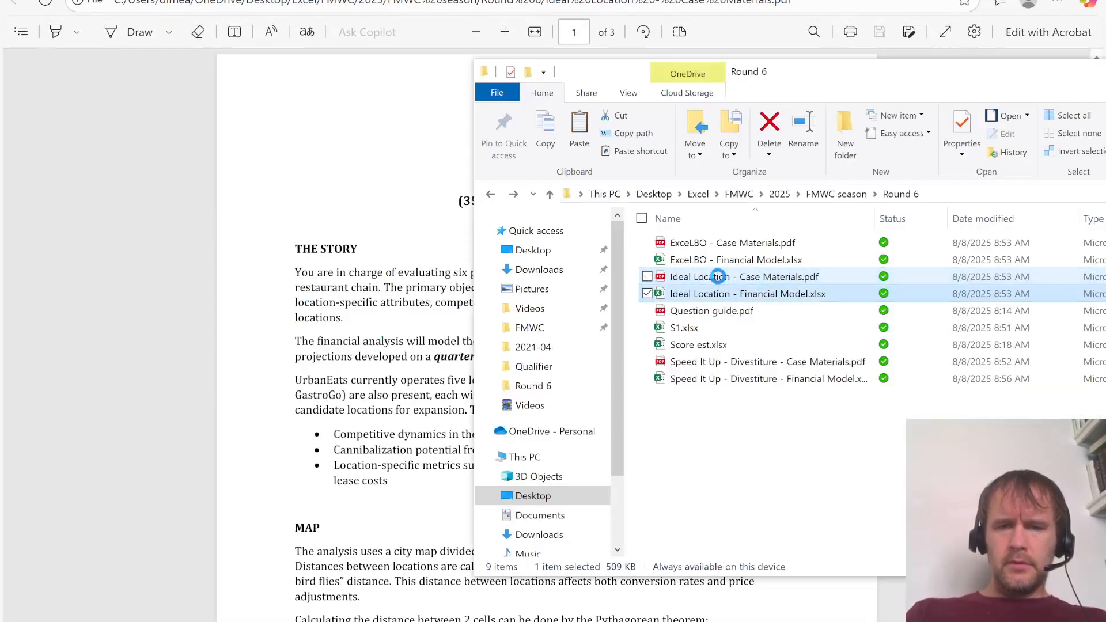
Step: Read the story section of the Ideal Location case PDF and strike through its first two paragraphs with the Draw pen
key("alt+Tab")
key("Tab")
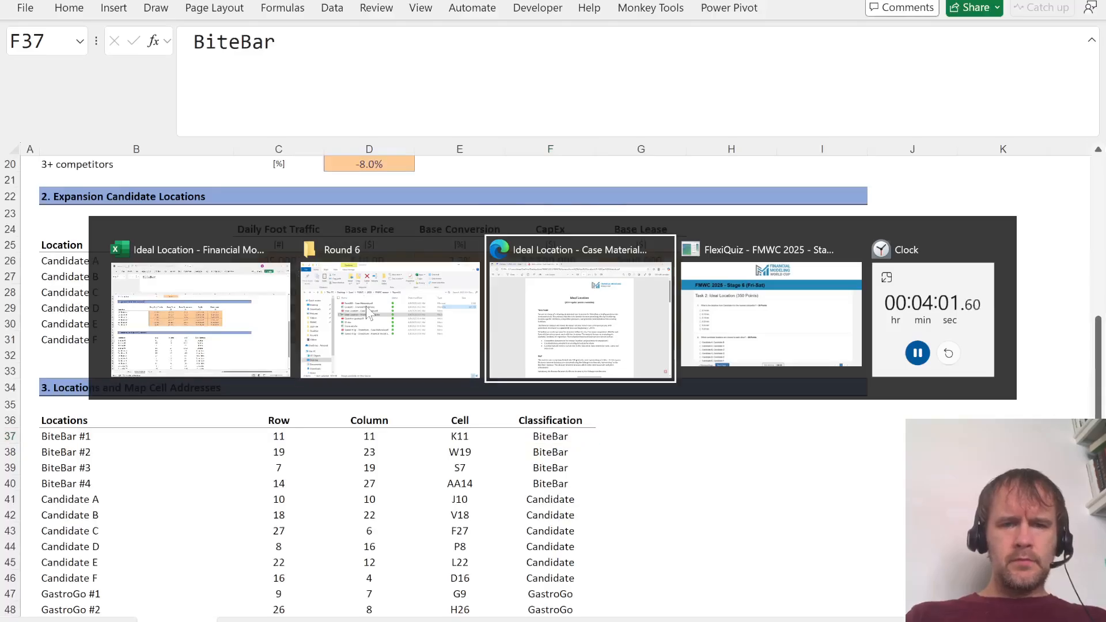
scroll(547, 334, "down", 1)
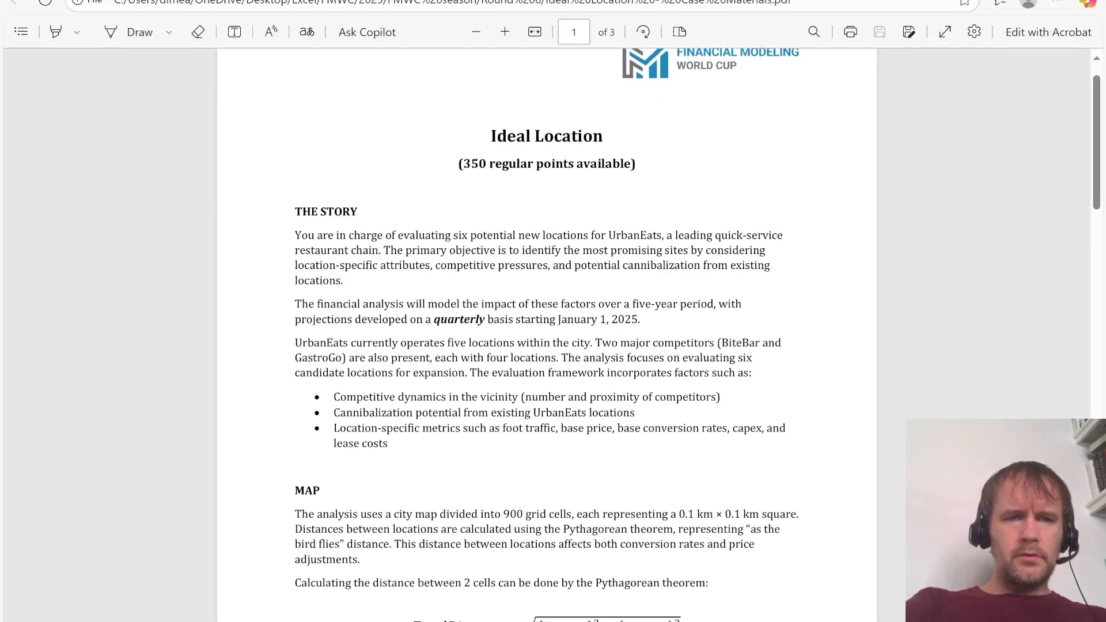
left_click(138, 32)
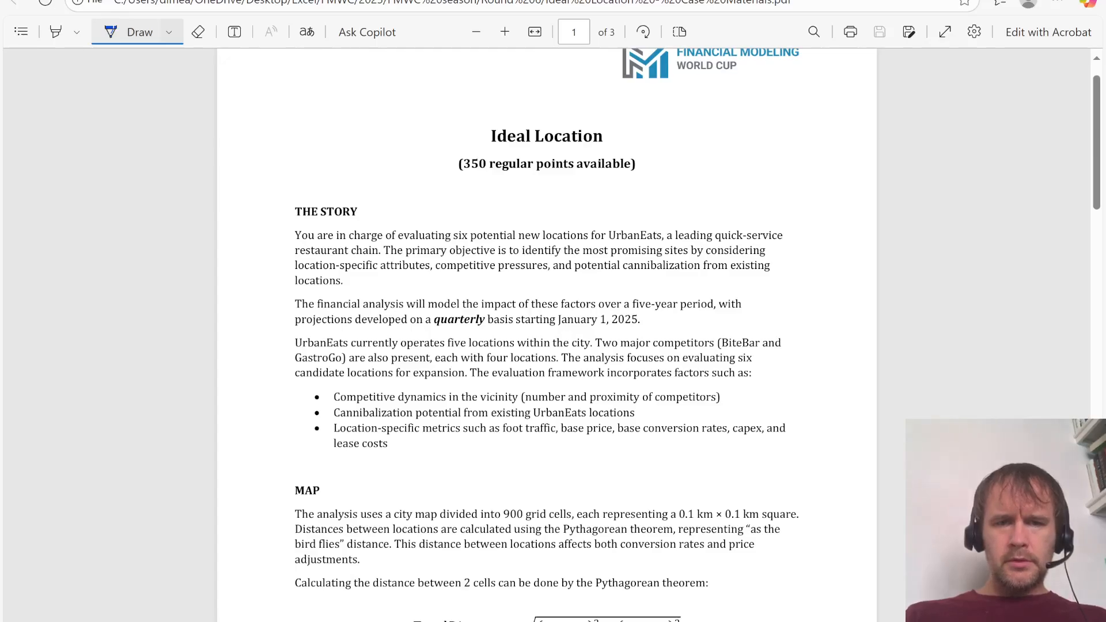
left_click_drag(449, 291, 665, 191)
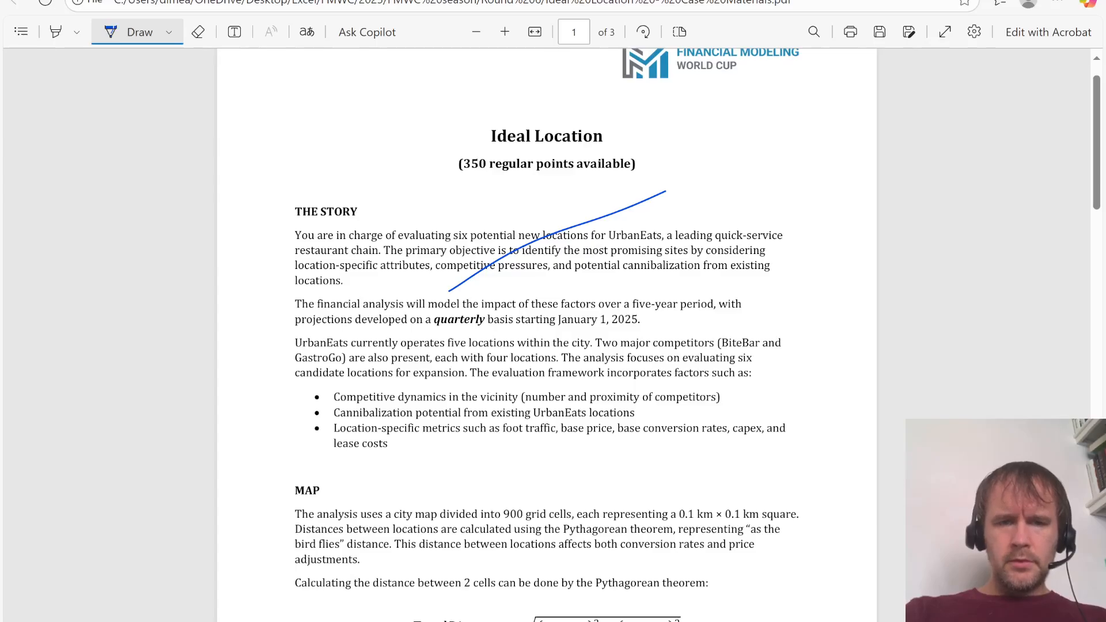
left_click_drag(459, 338, 585, 283)
Step: Switch to the Ideal Location workbook and run the Import Timeline command to add a timeline model sheet
key("alt+Tab")
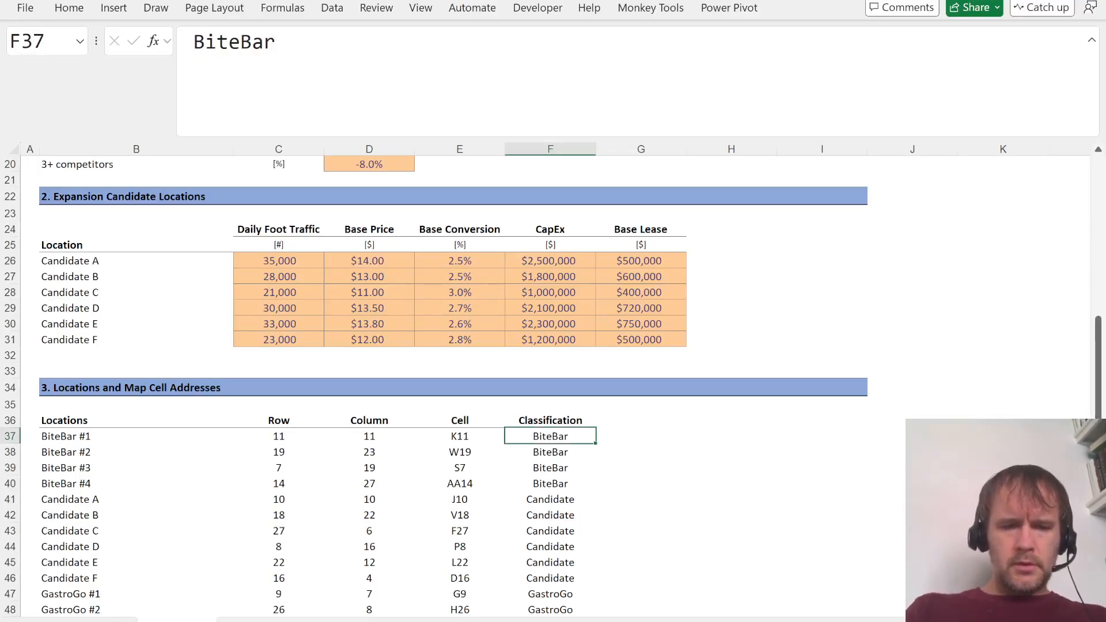
key("ctrl+Page_Down")
key("ctrl+Page_Up")
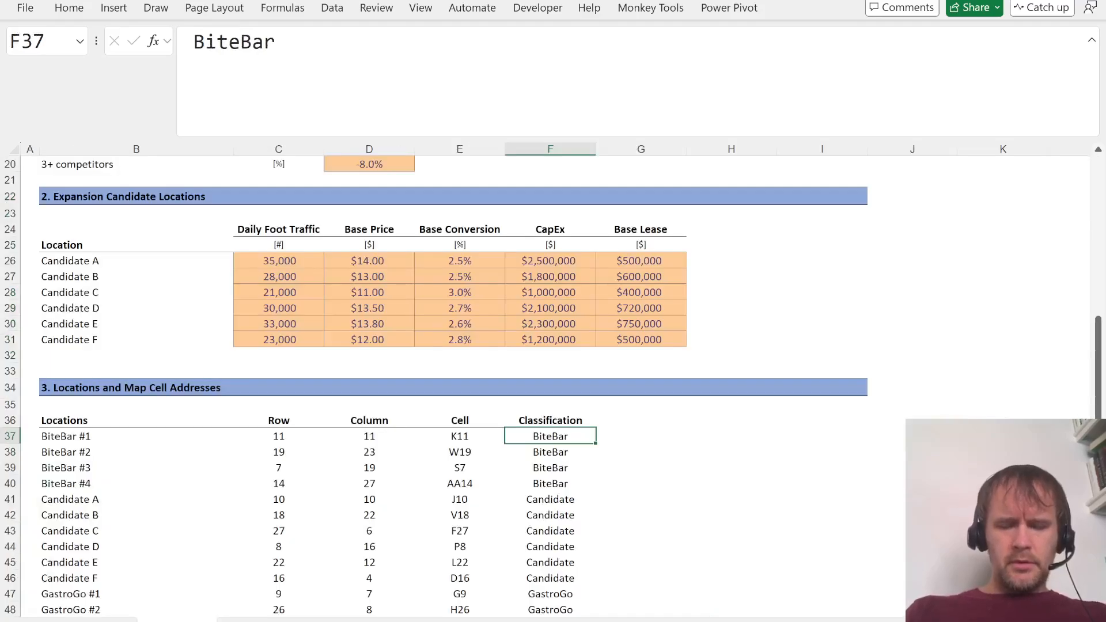
key("ctrl+shift+p")
type("it")
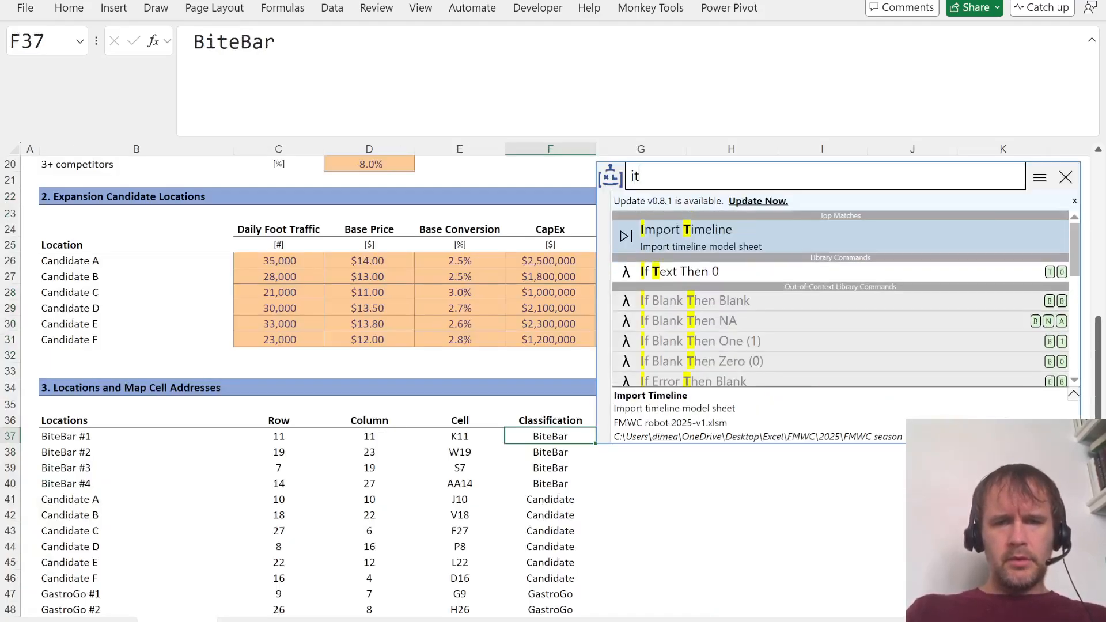
key("Return")
Step: Set the timeline's start date to 2025-1-1, its years to 5 and its months per period to 3, checking the case PDF
key("Right")
key("ctrl+Up")
key("ctrl+Up")
key("ctrl+Up")
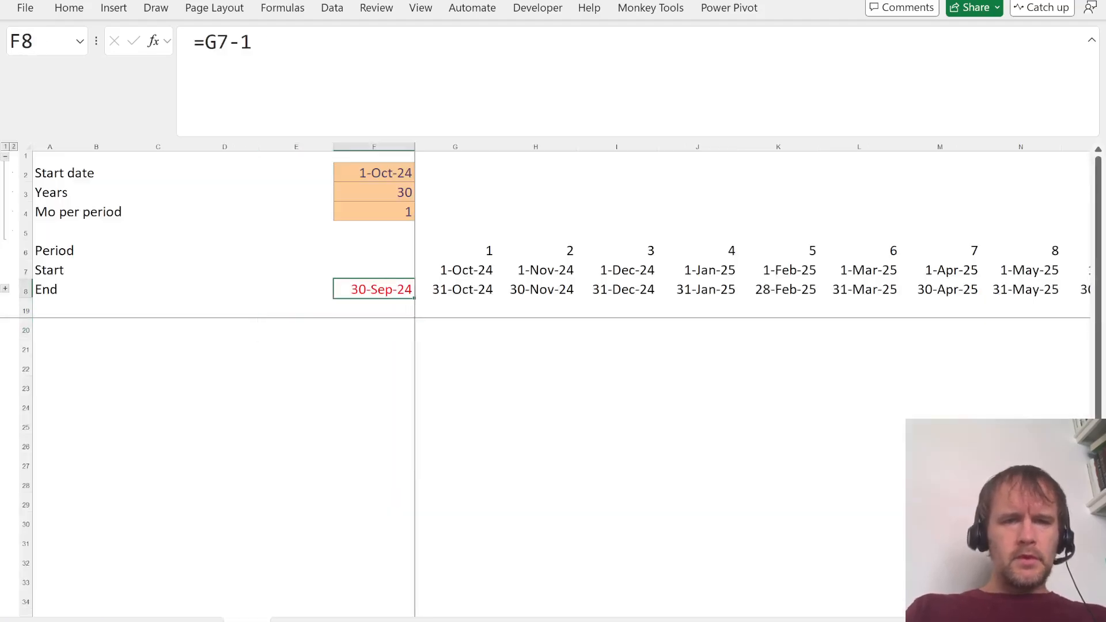
type("2025-1-1")
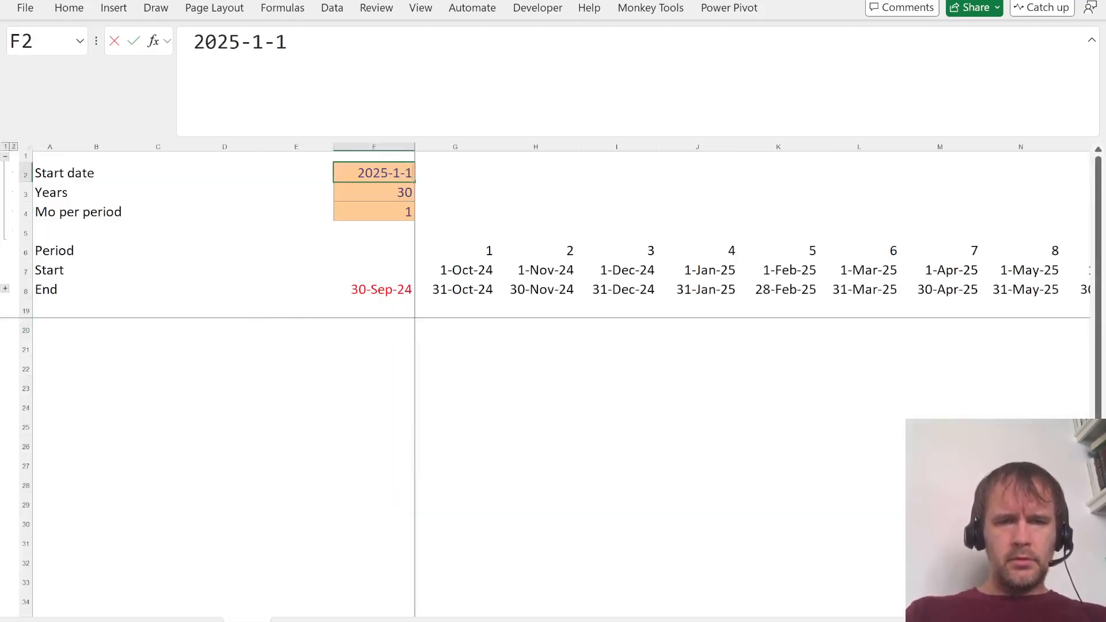
key("Return")
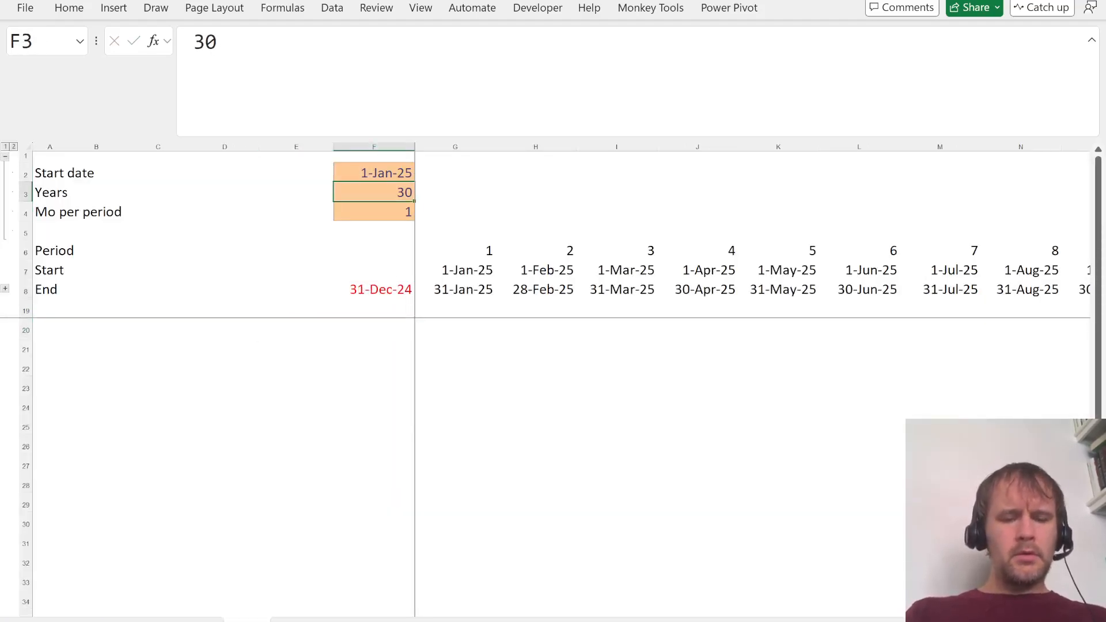
key("alt+Tab")
key("alt+Tab")
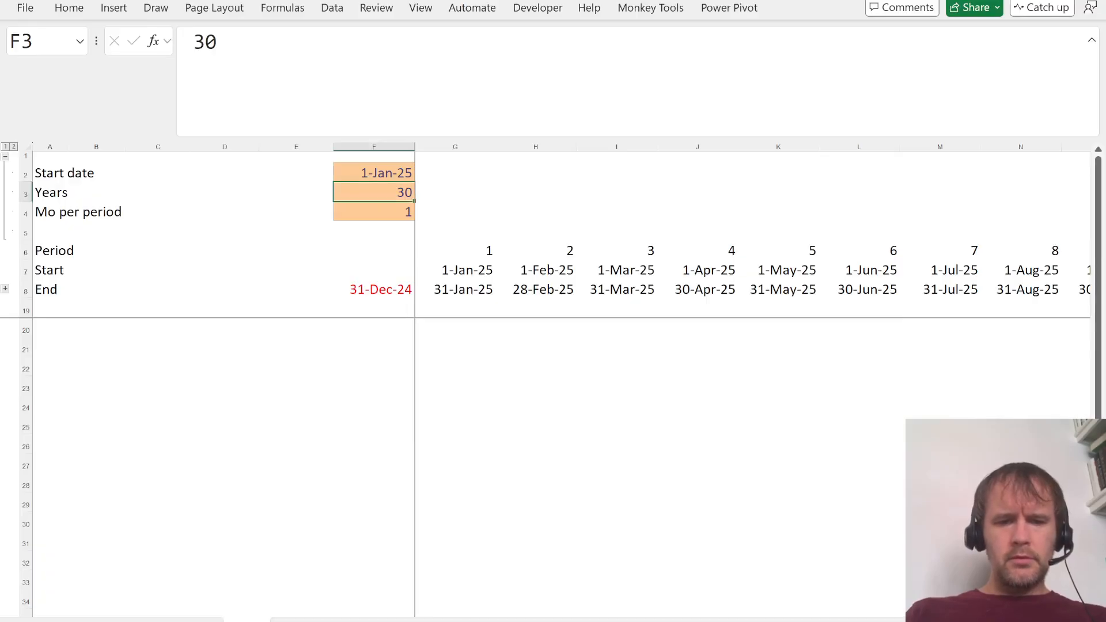
type("5")
key("Return")
type("3")
key("Return")
Step: Collapse the timeline's input rows and hide all unused columns after the last period
key("Down")
key("Down")
key("Down")
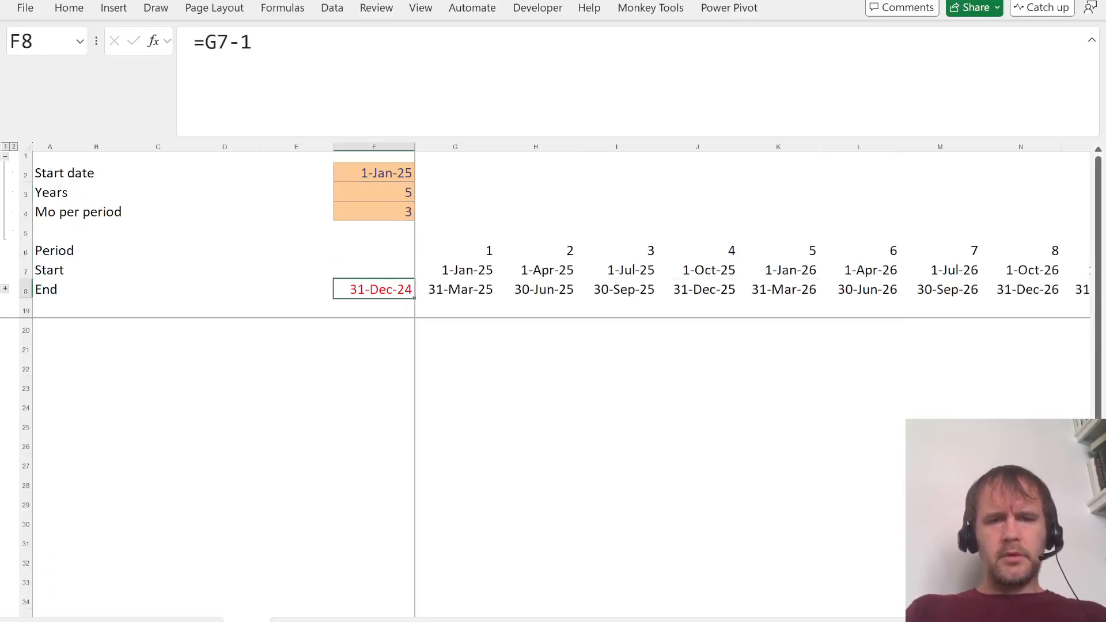
key("Right")
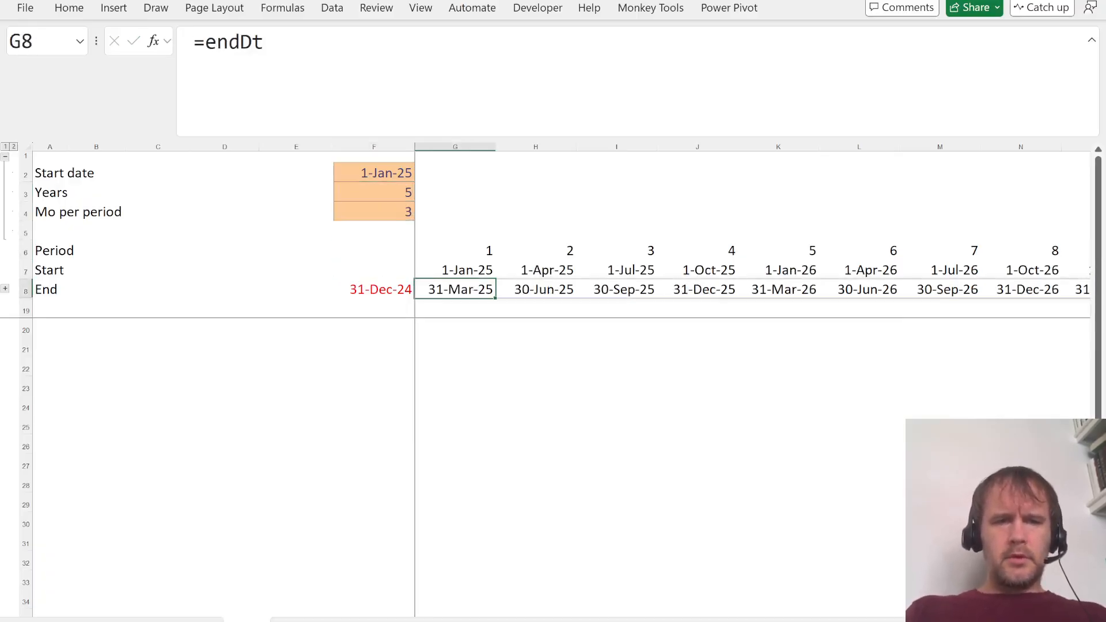
left_click(6, 158)
key("ctrl+Right")
key("Right")
key("ctrl+shift+Right")
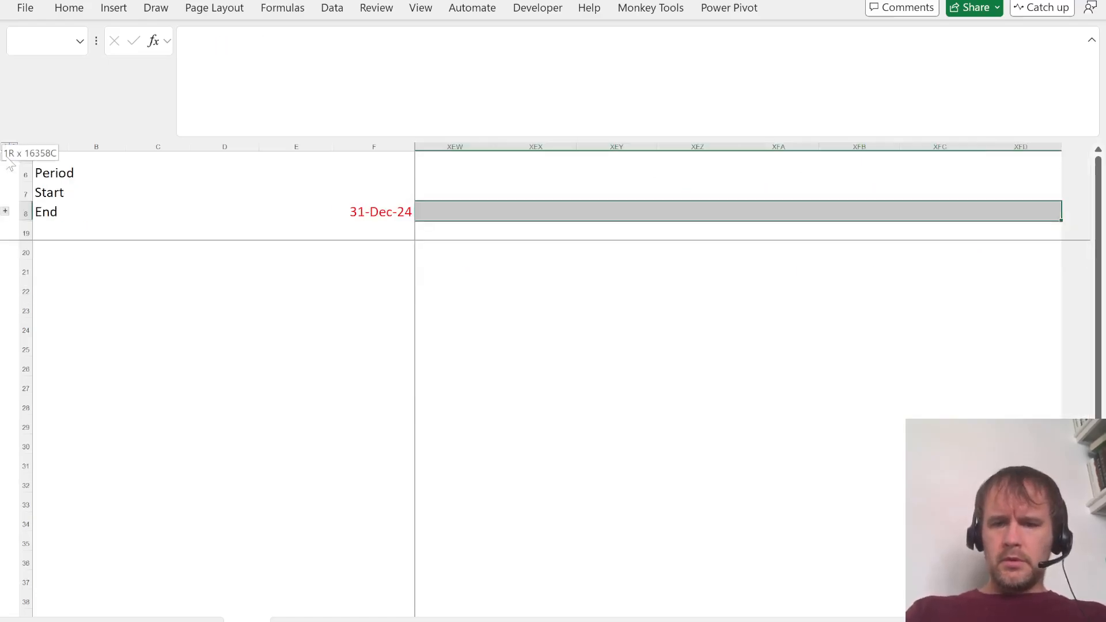
key("ctrl+0")
key("Left")
key("ctrl+shift+Left")
key("shift+Right")
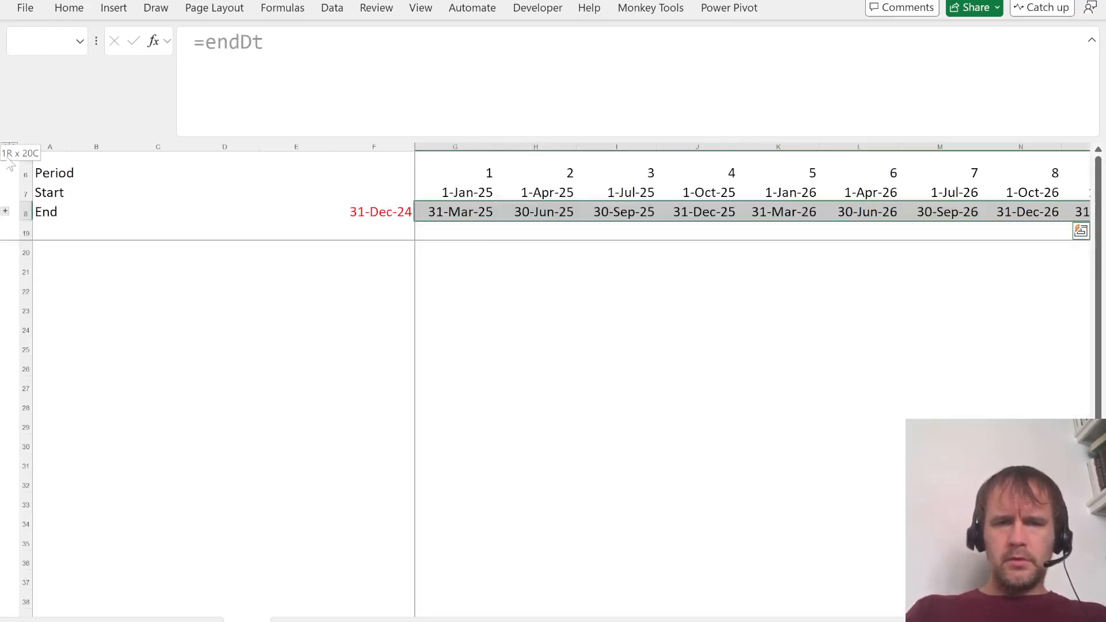
key("ctrl+Left")
key("Right")
key("Left")
key("Down")
key("Down")
key("Left")
key("Left")
key("Left")
key("Down")
key("Left")
Step: Return to the case PDF, strike through the evaluation framework text, and read the Map and Price / Average Order Value sections
key("alt+Tab")
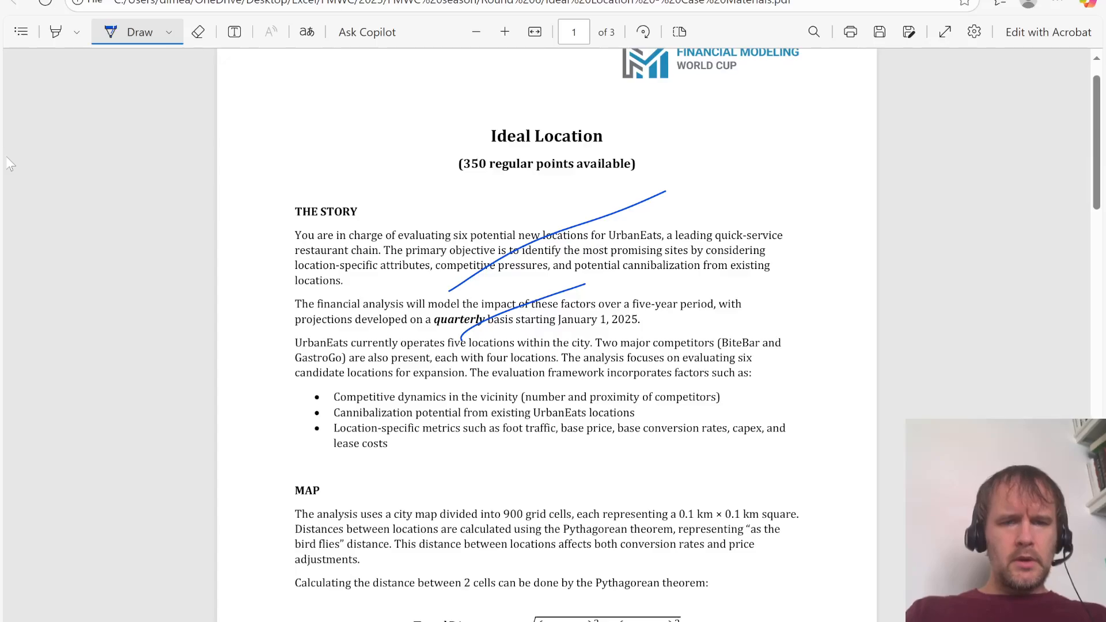
scroll(208, 382, "down", 2)
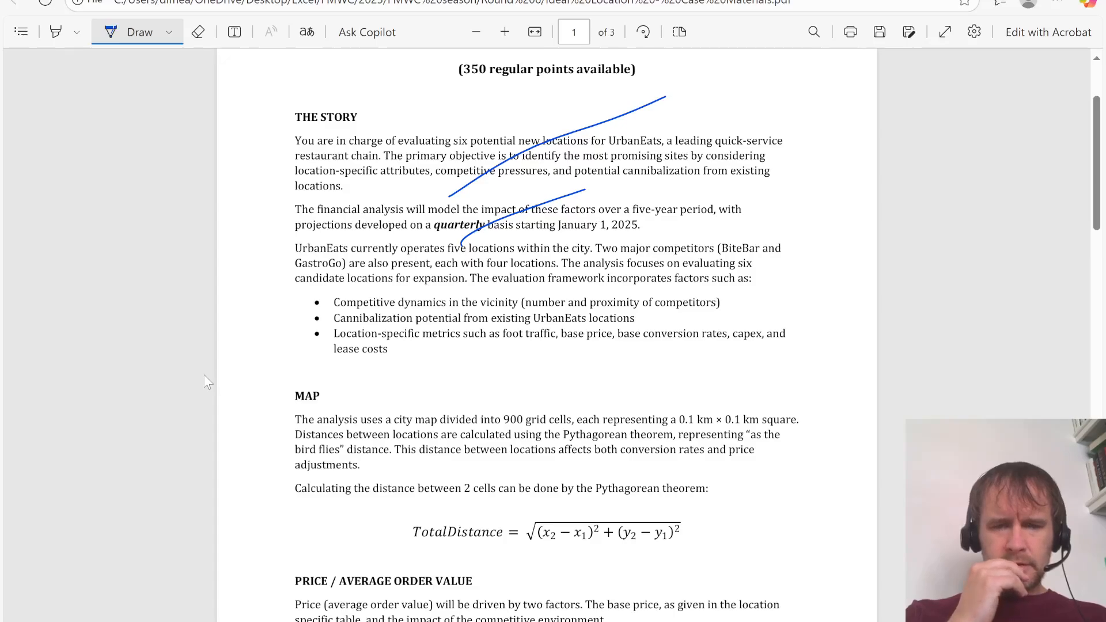
left_click_drag(465, 382, 651, 208)
scroll(261, 438, "down", 1)
scroll(267, 431, "down", 3)
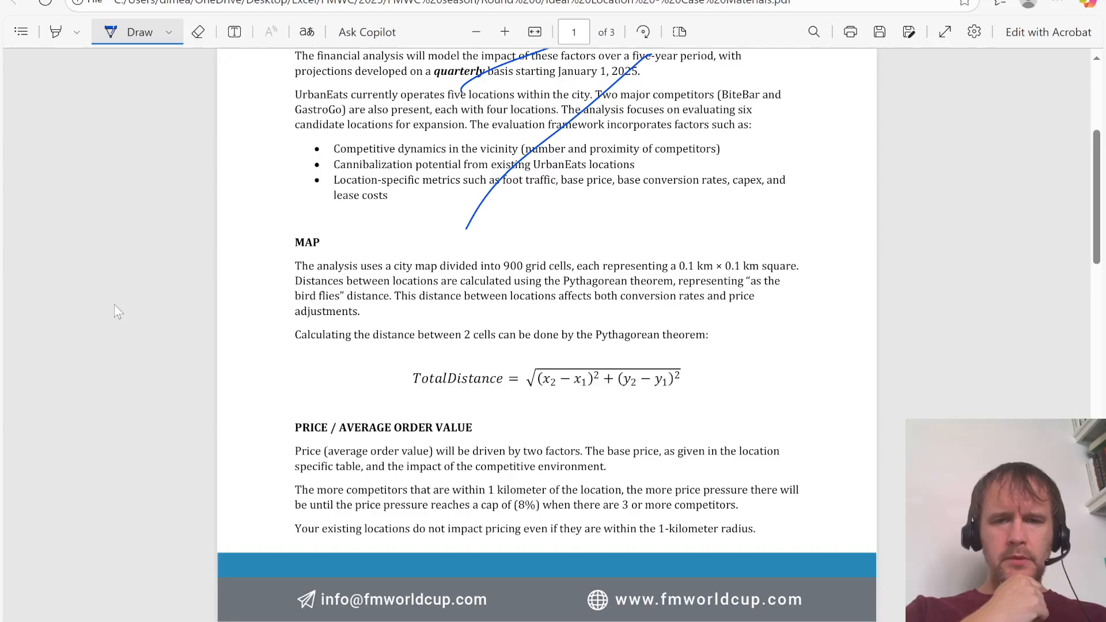
scroll(114, 304, "down", 1)
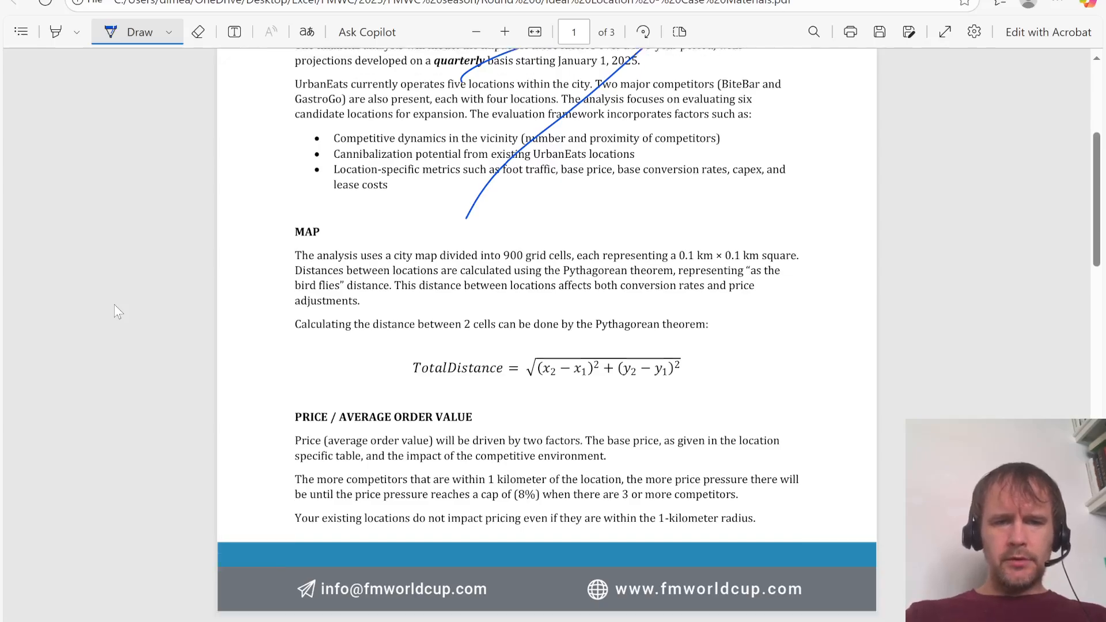
Step: Switch to the workbook's map sheet and look over the location layout and its table of rows, columns, cells and classifications
key("alt+Tab")
key("alt+Tab")
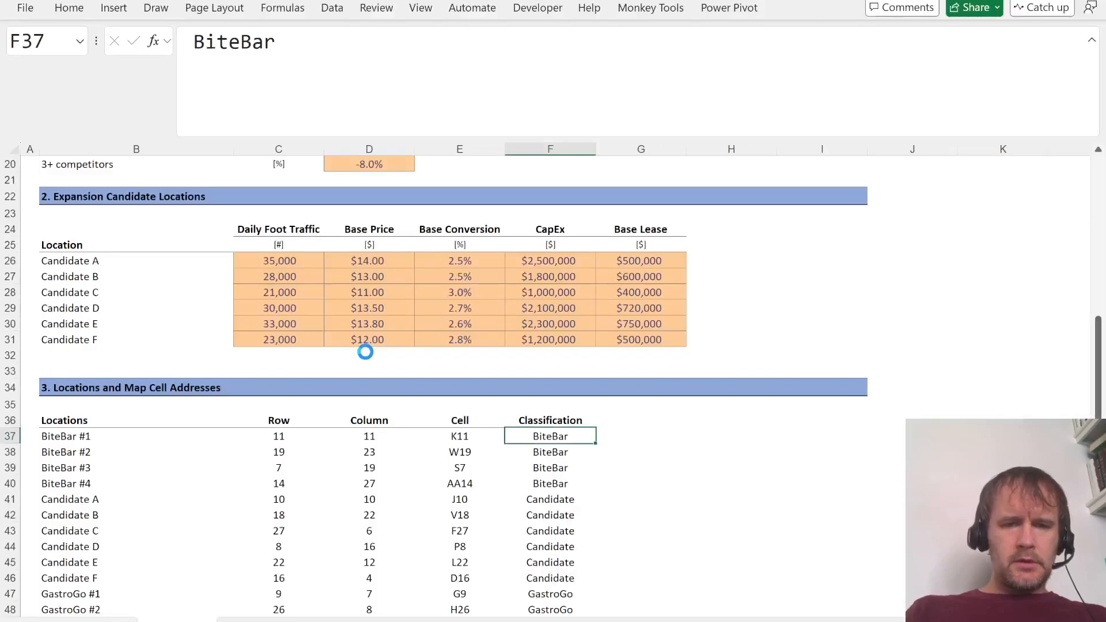
key("ctrl+Left")
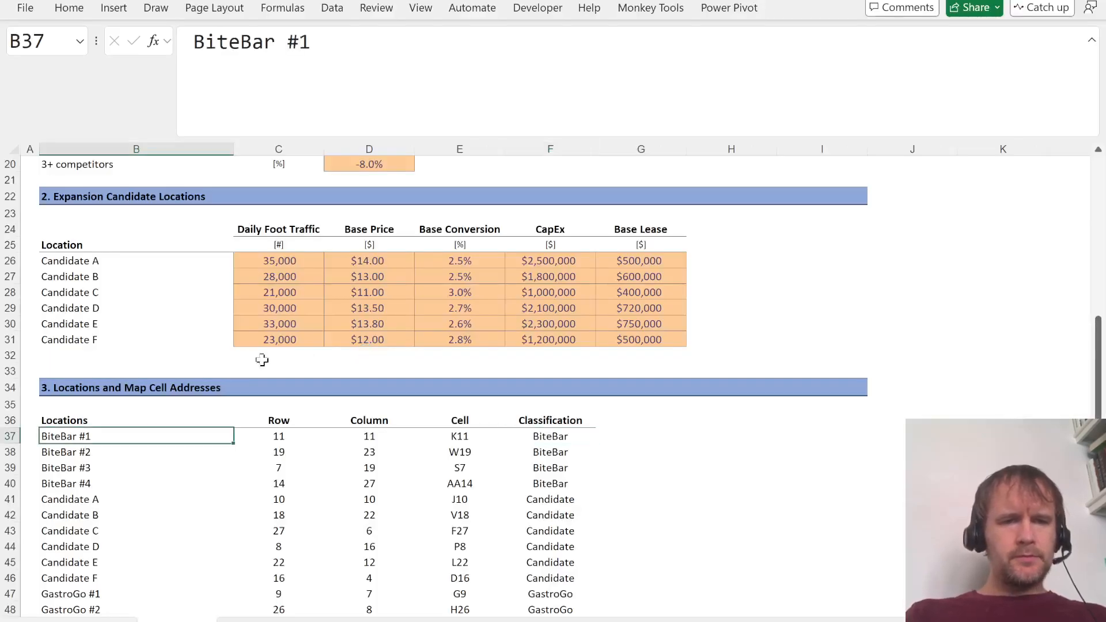
key("ctrl+Page_Down")
key("ctrl+Page_Down")
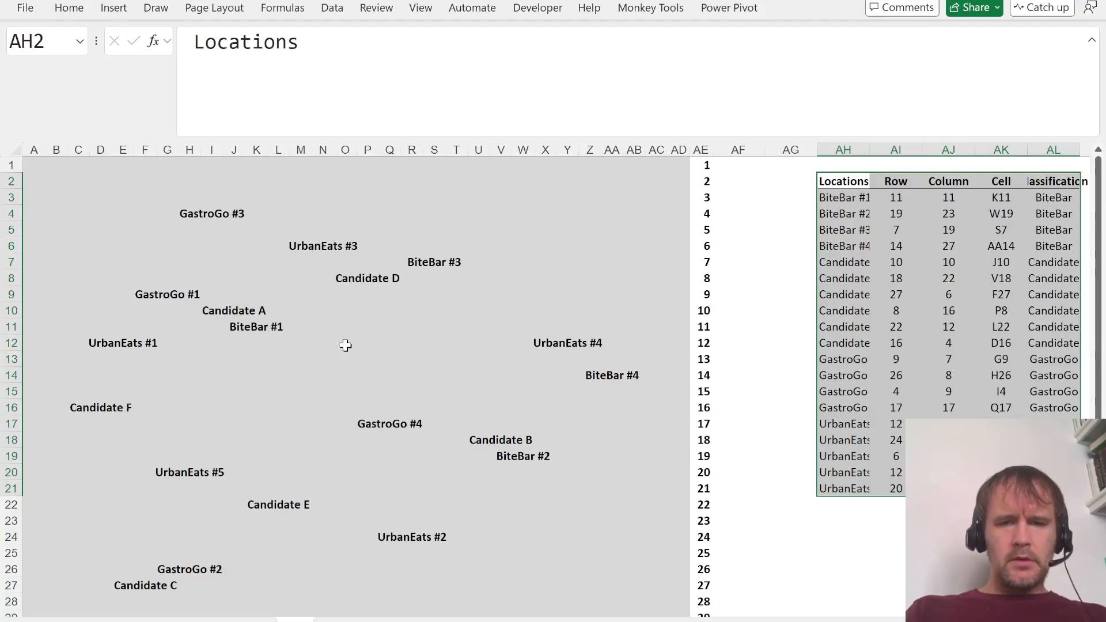
key("ctrl+Home")
key("Down")
key("ctrl+Right")
key("Down")
key("ctrl+Right")
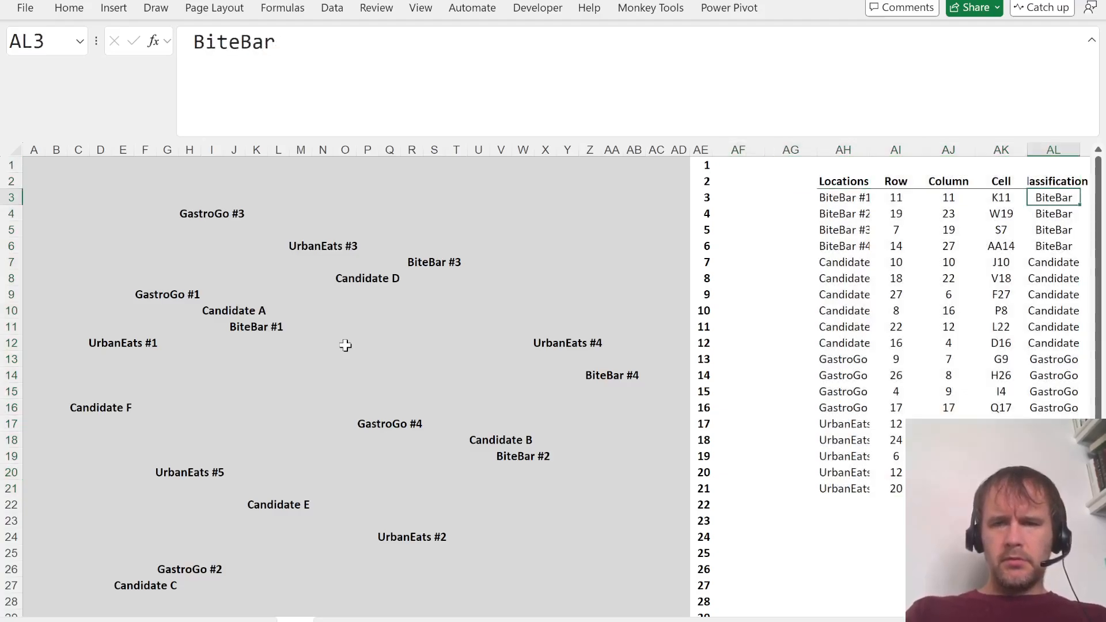
key("Left")
key("ctrl+Left")
Step: Compare the Locations and Map Cell Addresses table on the assumptions sheet with the locations table on the map sheet
key("ctrl+Page_Up")
key("ctrl+Page_Up")
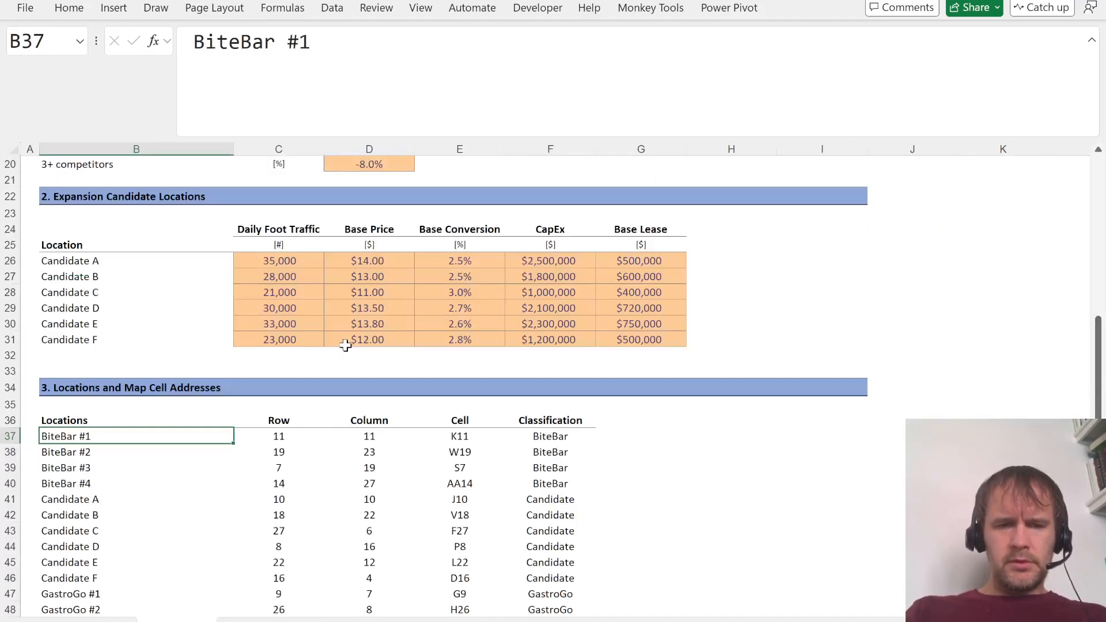
key("ctrl+shift+Right")
key("ctrl+Page_Down")
key("ctrl+Page_Down")
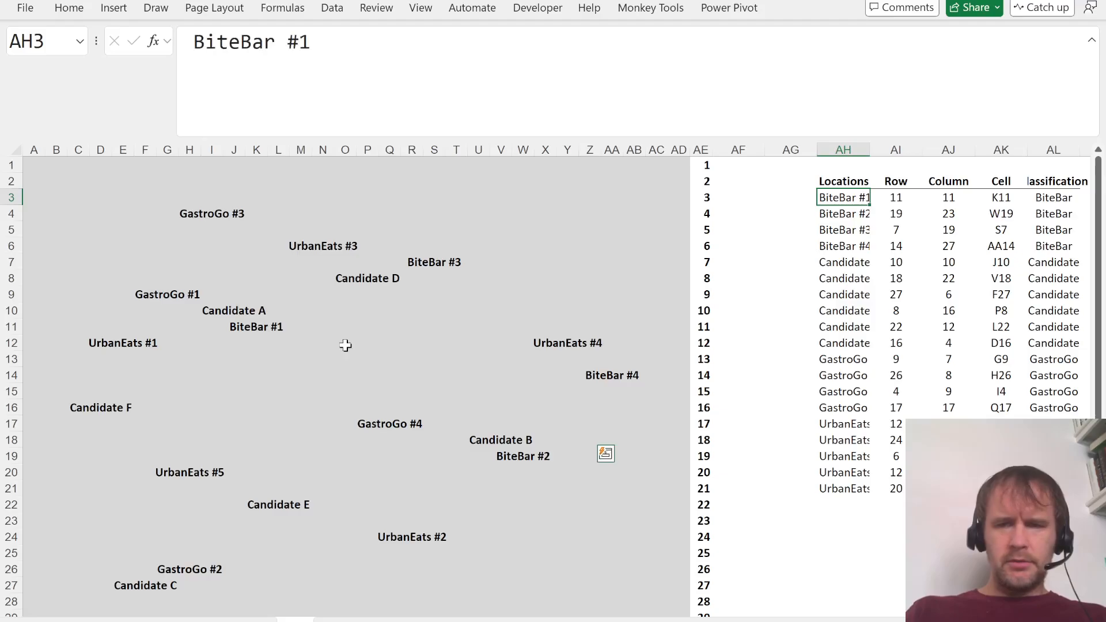
key("ctrl+Right")
key("Right")
key("Right")
key("ctrl+Left")
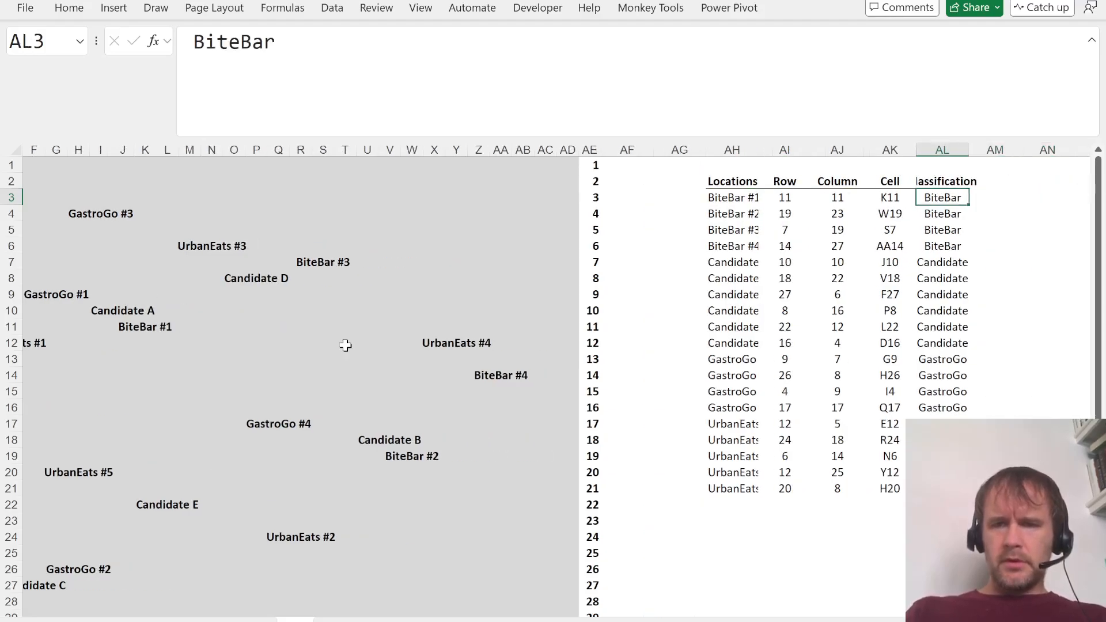
Step: Return to the assumptions sheet and read the Locations and Map Cell Addresses table down to its last location
key("ctrl+Page_Up")
key("ctrl+Page_Up")
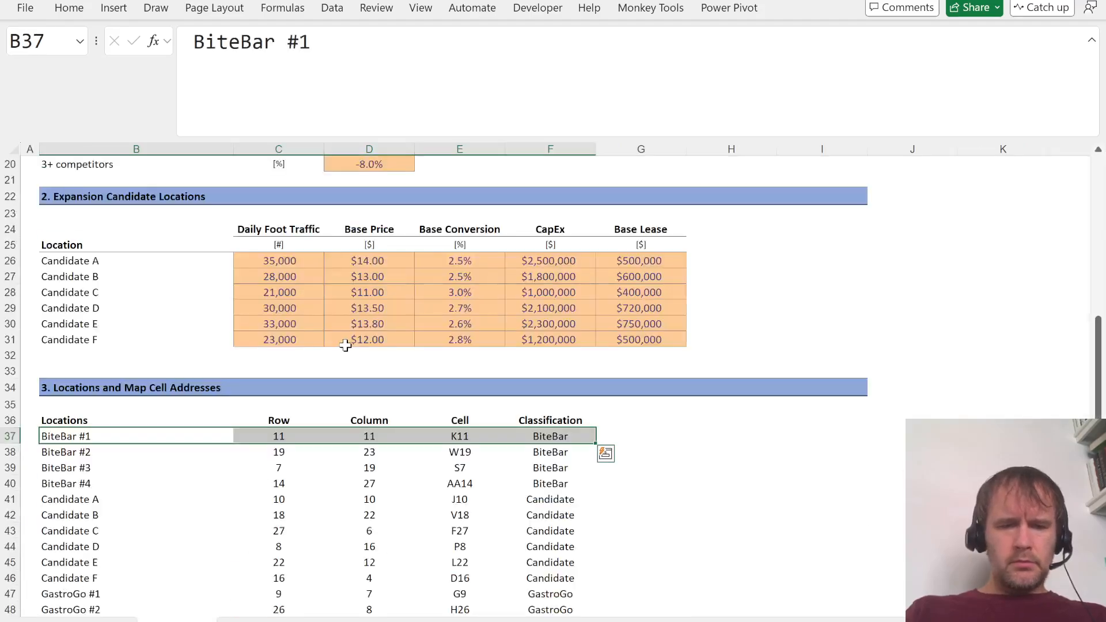
key("ctrl+Down")
key("Down")
key("Down")
key("Up")
key("Up")
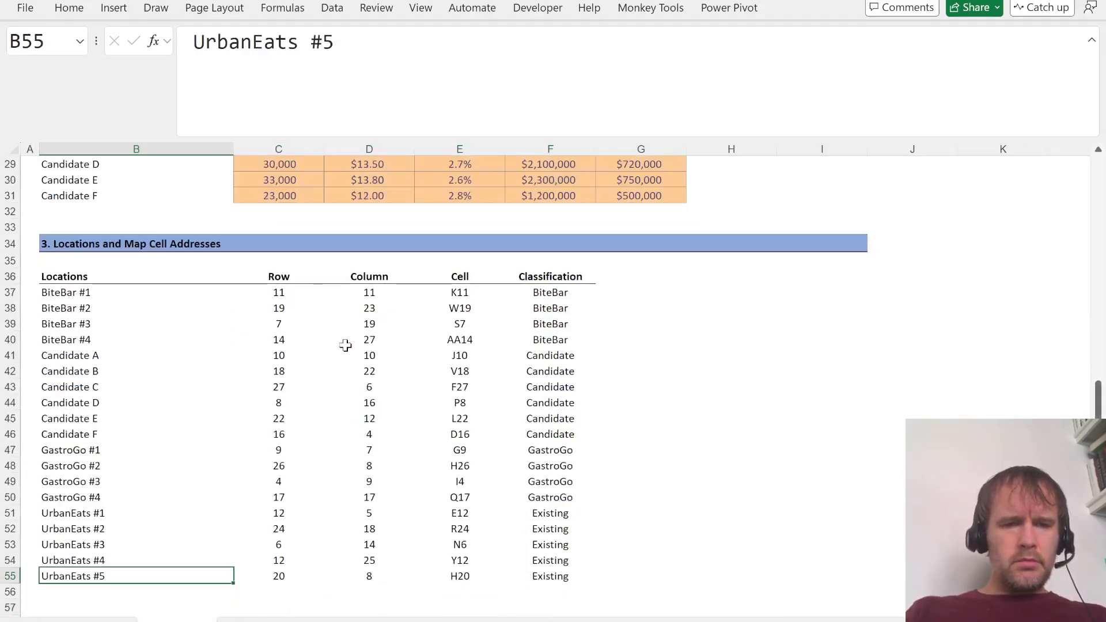
Step: Look over the expansion candidate inputs and the general assumptions, up to the title of the assumptions sheet
key("ctrl+Up")
key("ctrl+Up")
key("ctrl+Up")
key("ctrl+Up")
key("ctrl+Up")
key("ctrl+Up")
key("ctrl+Up")
key("ctrl+Up")
key("ctrl+Up")
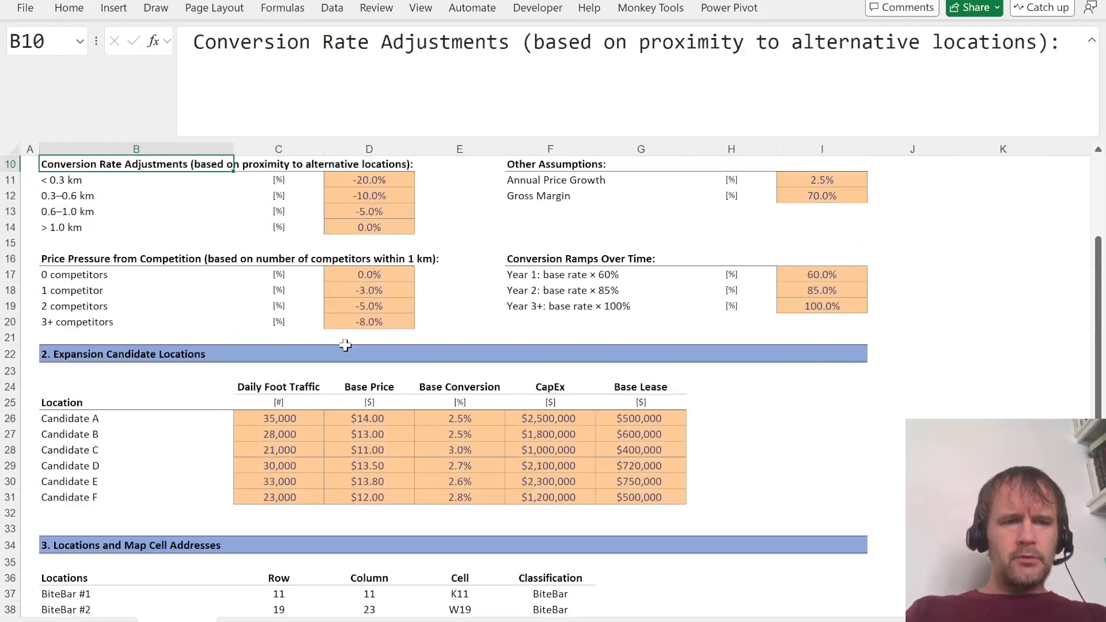
key("ctrl+Up")
key("ctrl+Up")
key("ctrl+Up")
key("ctrl+Up")
Step: Switch to the case PDF and strike through the Map section and its distance formula
key("alt+Tab")
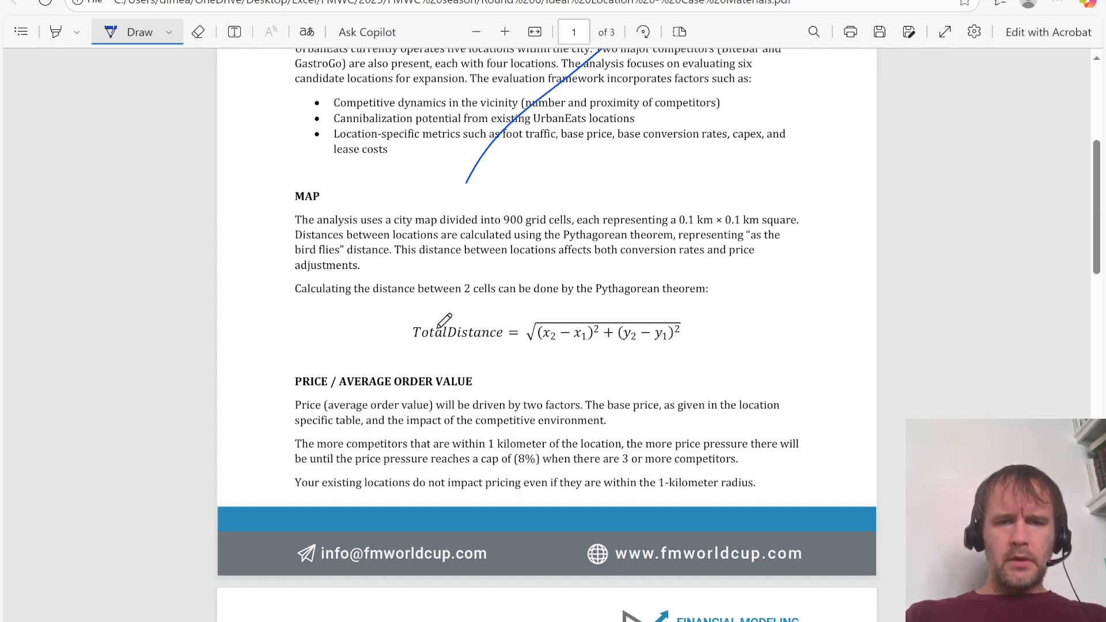
left_click_drag(429, 341, 577, 170)
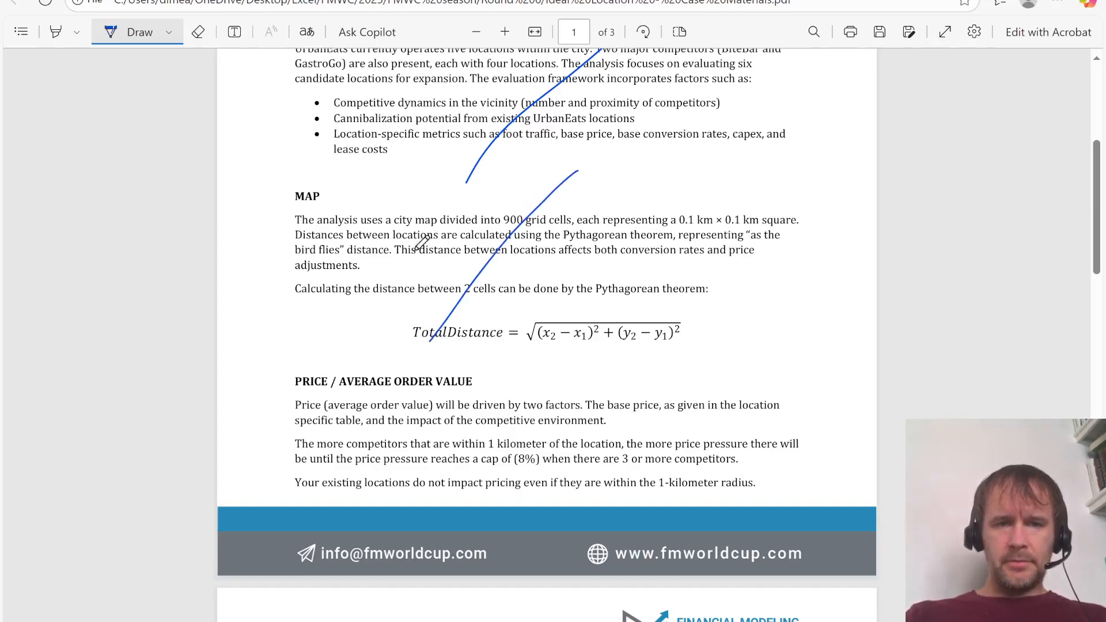
scroll(212, 322, "down", 3)
Step: Check the first Task 2 questions in the quiz, glance at the case PDF, and return to the workbook's map sheet
key("ctrl+Tab")
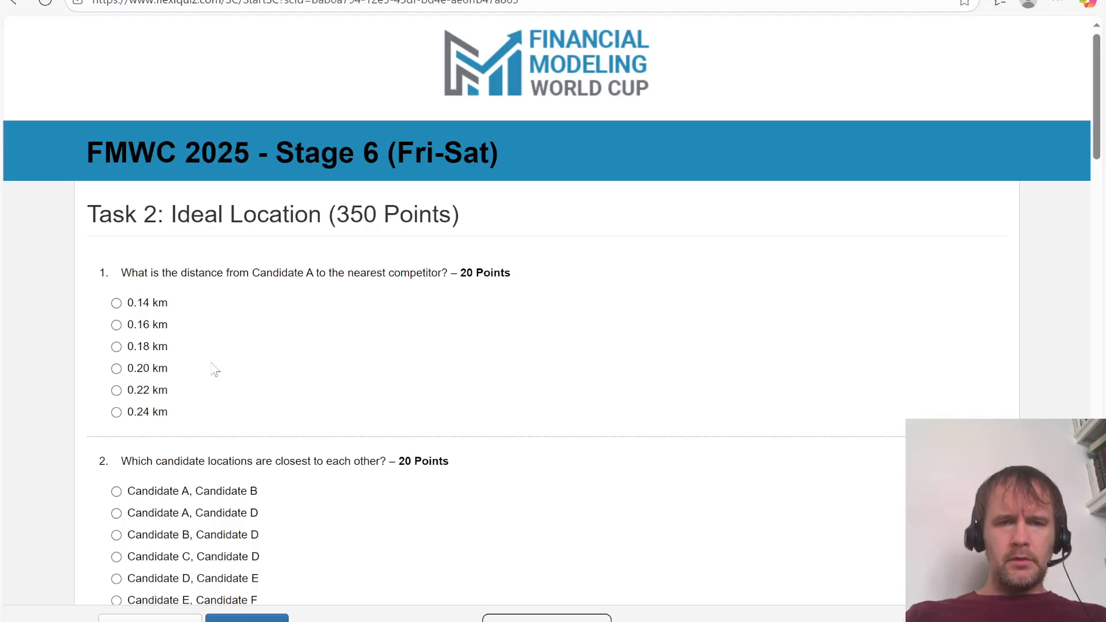
key("ctrl+Tab")
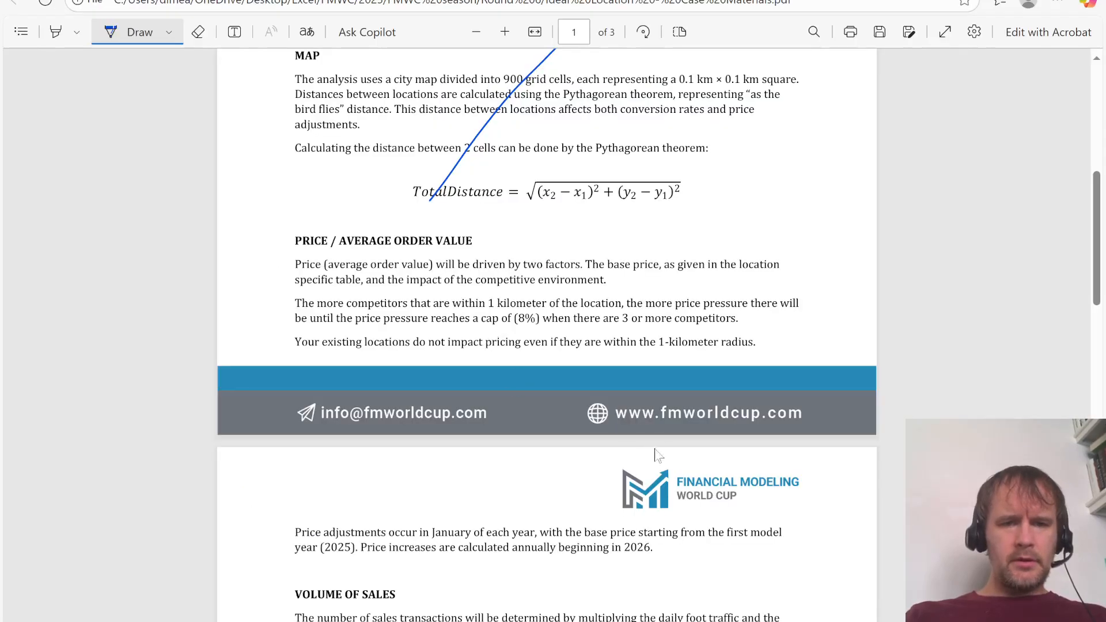
key("alt+Tab")
key("alt+Tab")
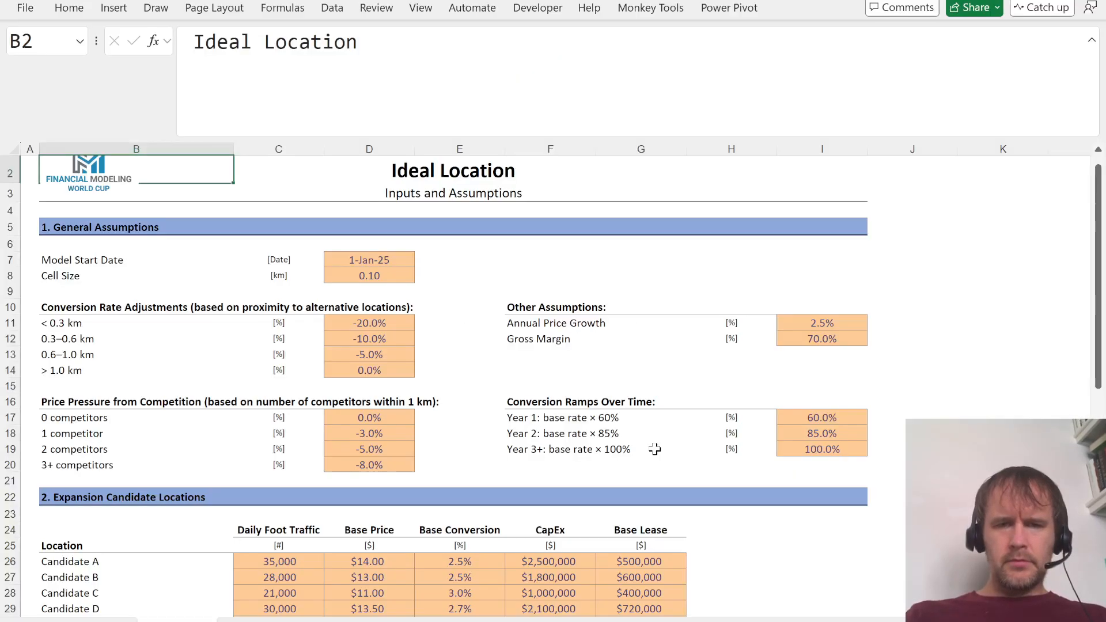
key("ctrl+Page_Down")
key("ctrl+Page_Down")
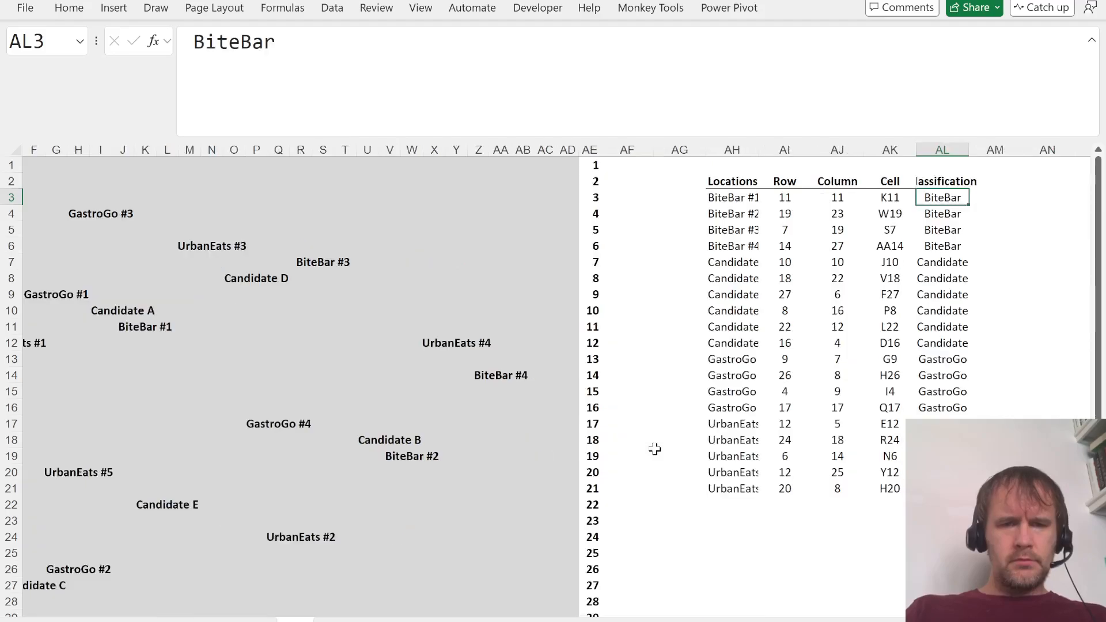
scroll(313, 363, "down", 3)
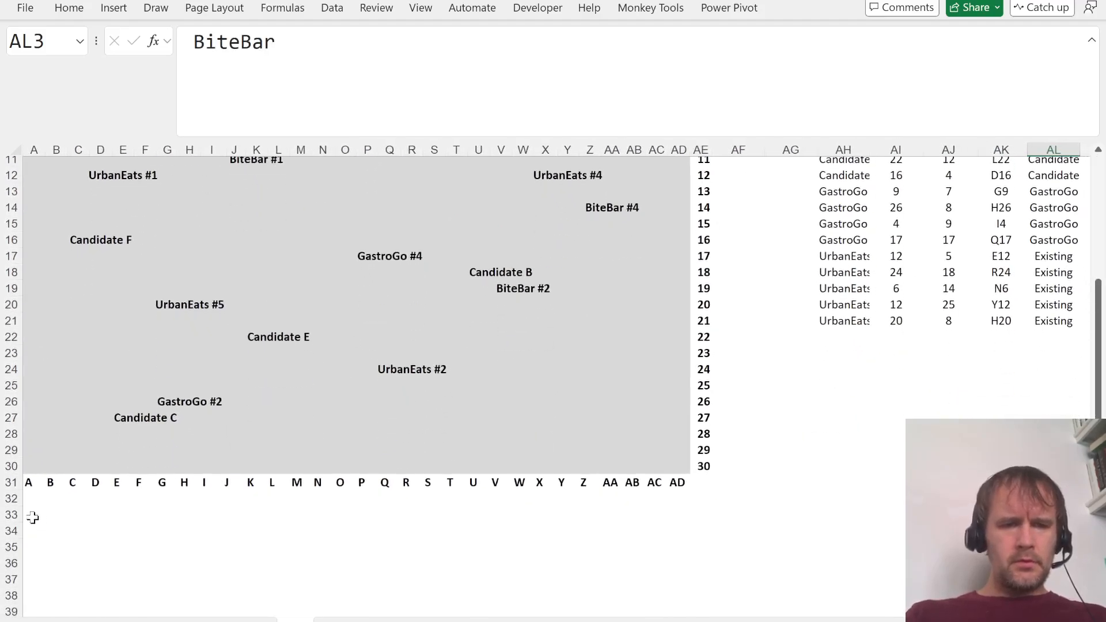
left_click(29, 515)
type("=distf")
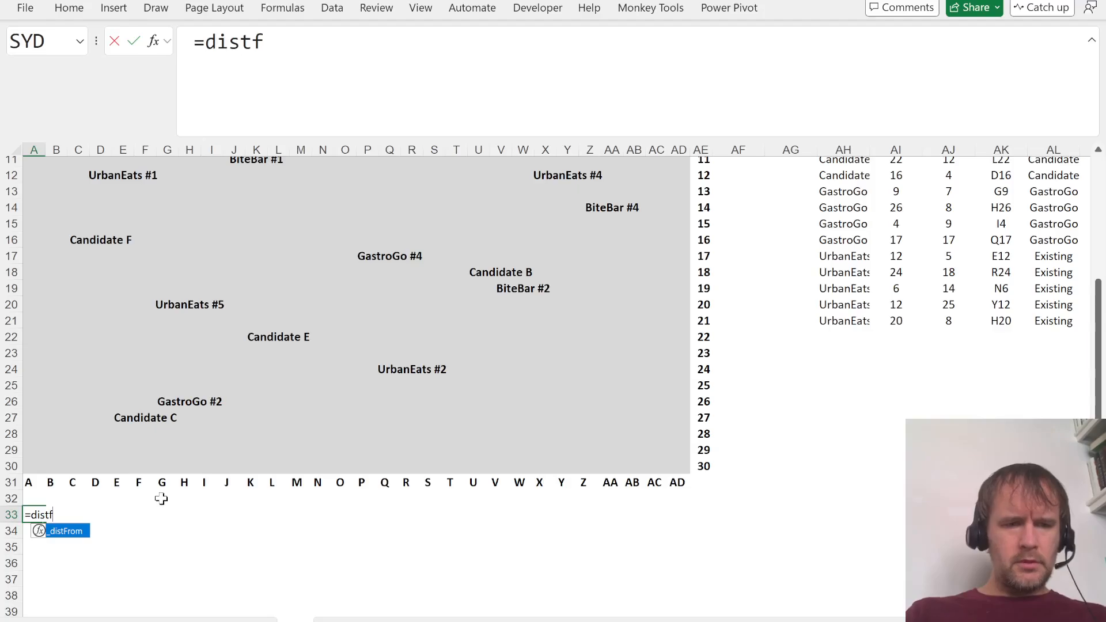
key("Tab")
key("Up")
key("Up")
key("Up")
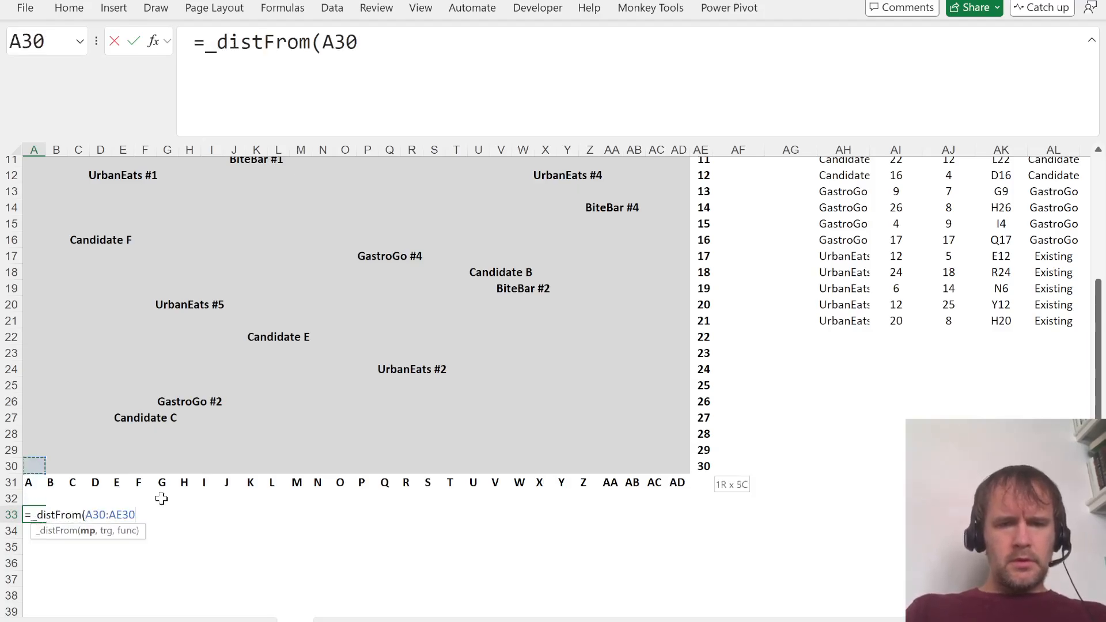
key("ctrl+shift+Right")
key("ctrl+shift+Up")
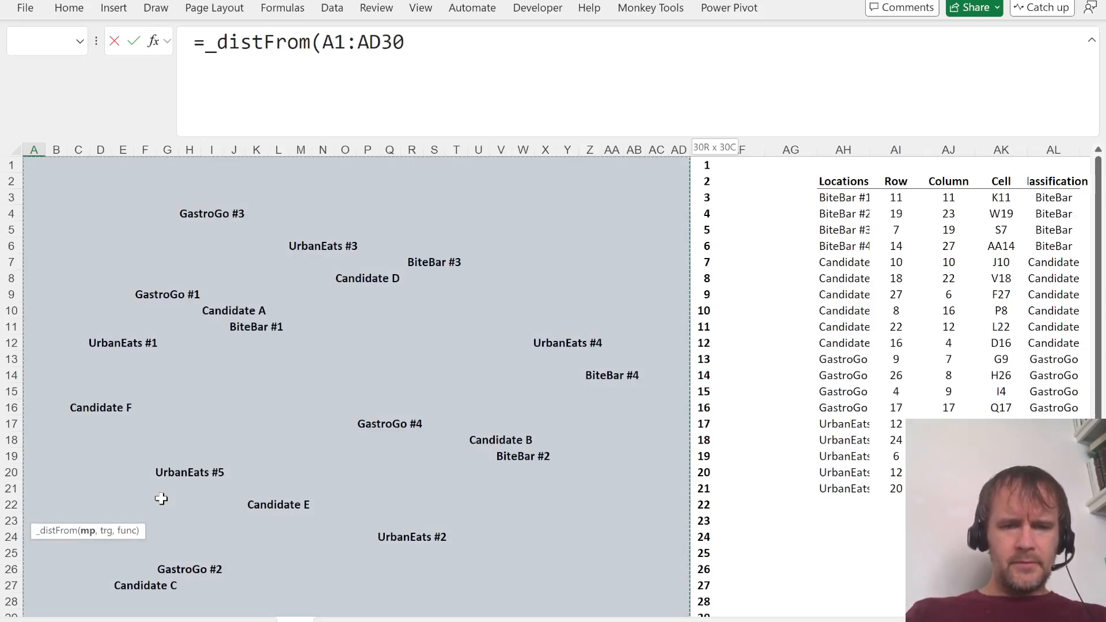
key("Escape")
Step: Copy the map grid A1:AD30 and paste it below the original, starting at A34
key("Up")
key("Up")
key("Up")
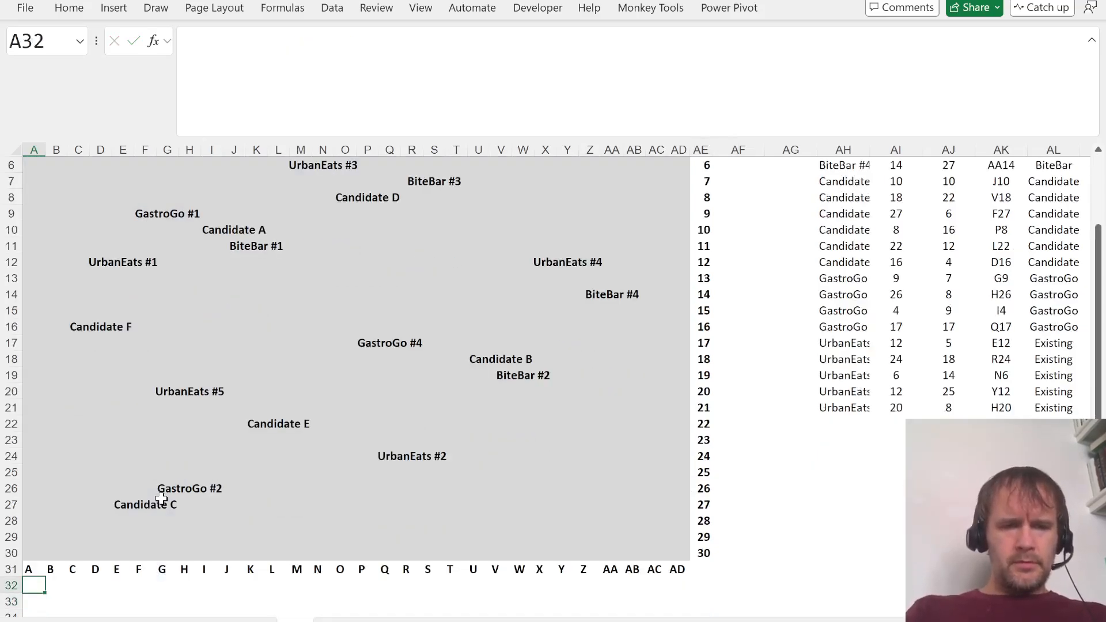
key("ctrl+shift+Right")
key("shift+Up")
key("shift+Left")
key("ctrl+shift+Up")
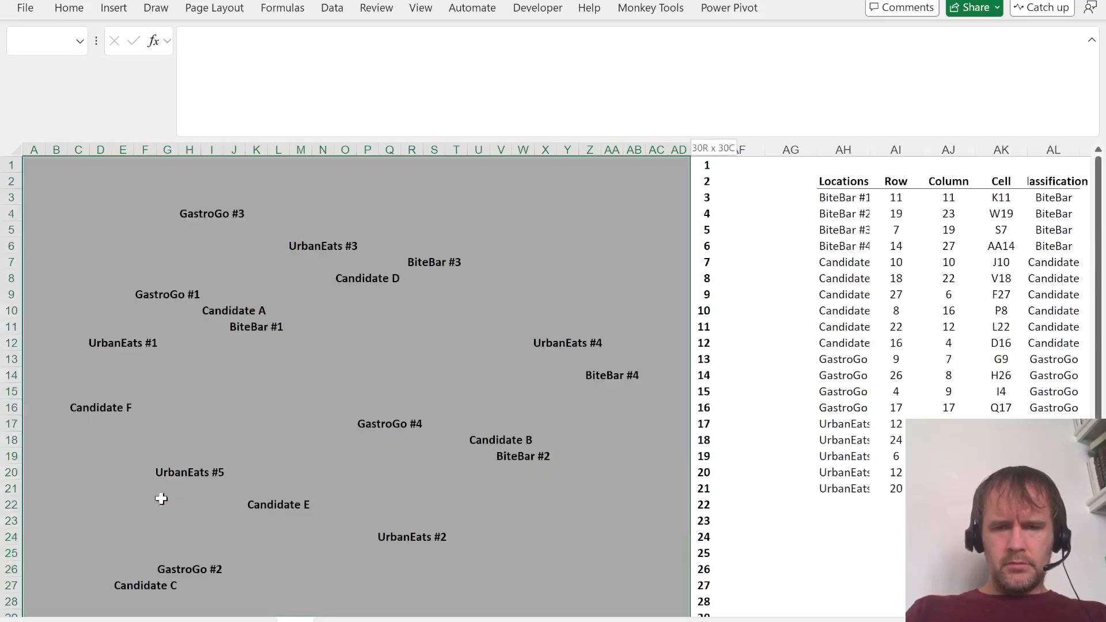
key("ctrl+c")
key("Down")
key("Down")
key("Down")
key("Down")
key("ctrl+v")
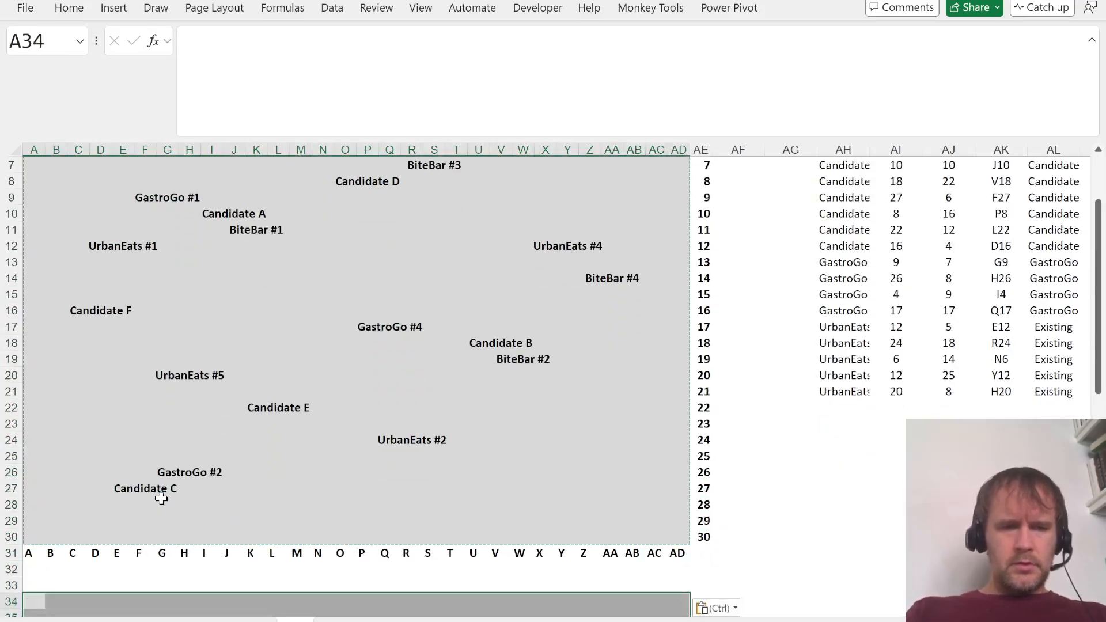
scroll(160, 498, "down", 6)
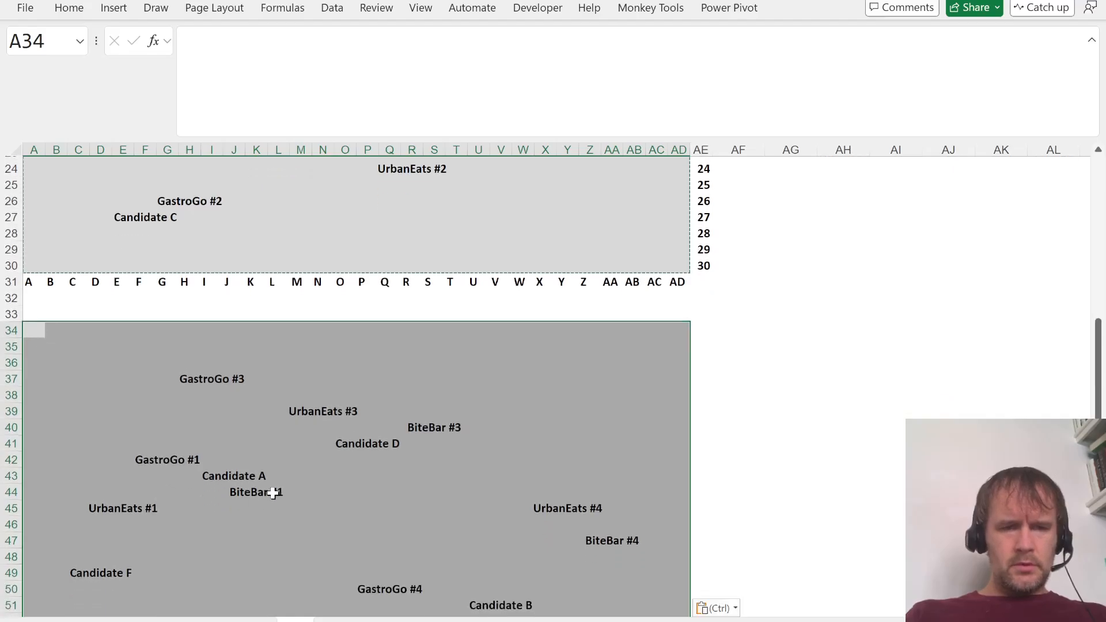
Step: In the copied map, replace every entry matching gas* with C
key("ctrl+h")
type("gas*")
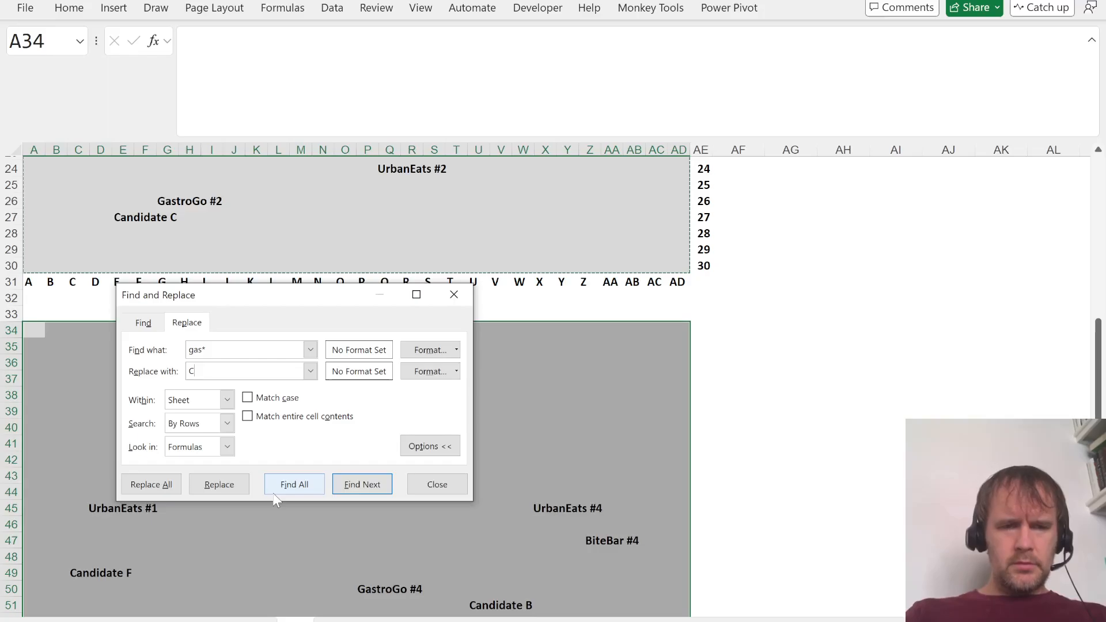
key("alt+a")
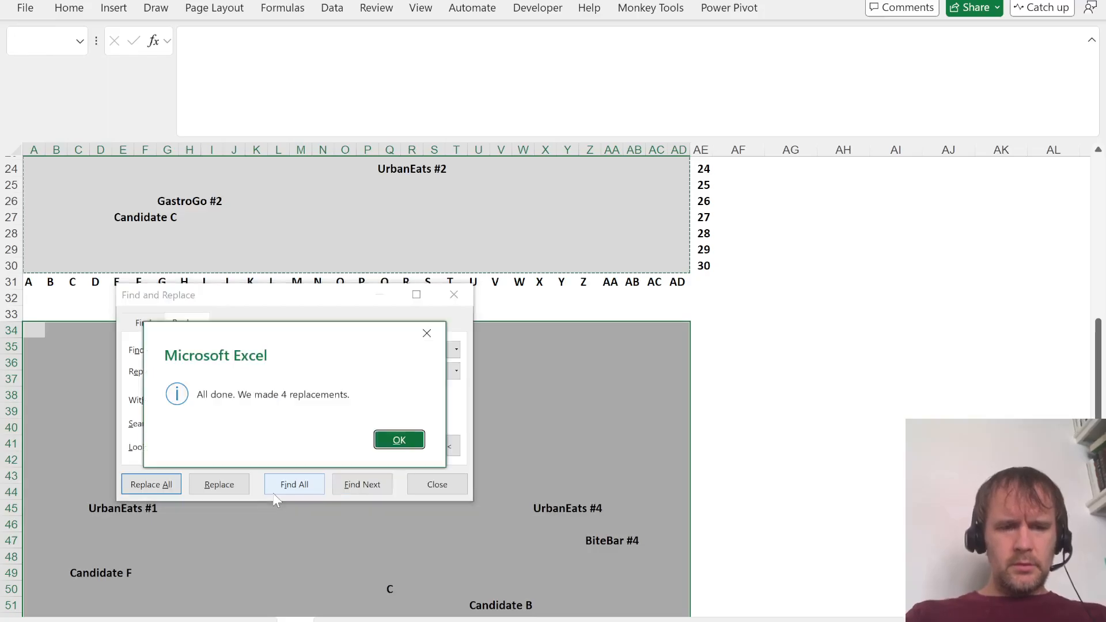
key("Return")
key("Escape")
Step: Replace every entry matching urb* with C in the copied map
key("ctrl+f")
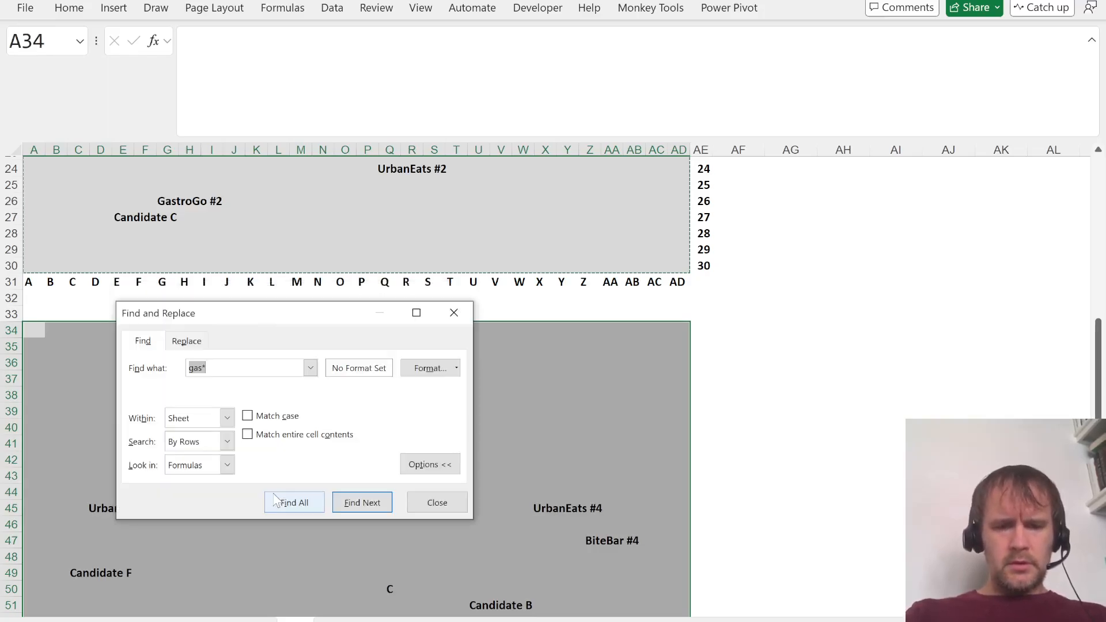
type("urb*")
key("ctrl+h")
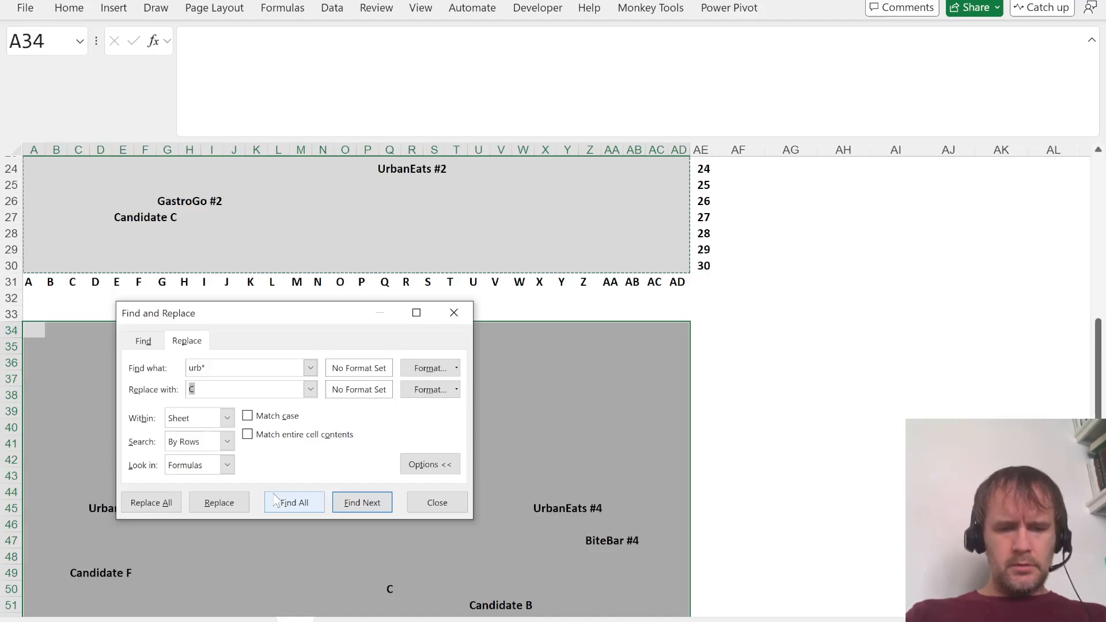
key("alt+a")
key("Return")
key("Escape")
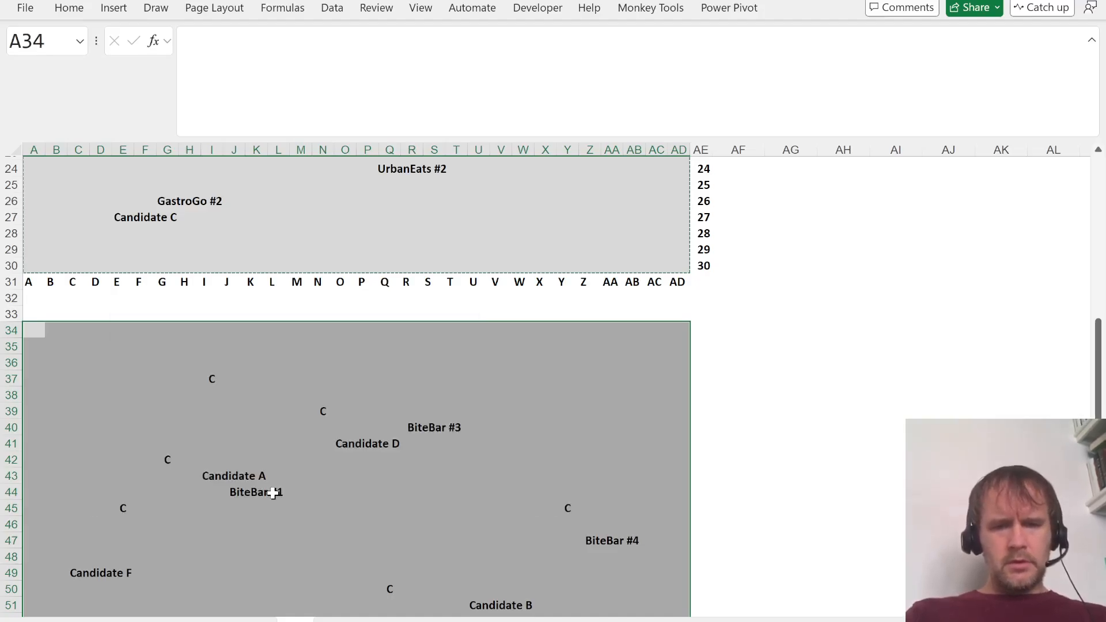
Step: In AG34, write the formula =_distFrom(A34:AD63,"C",SUMSQ) over the copied map
scroll(273, 493, "down", 3)
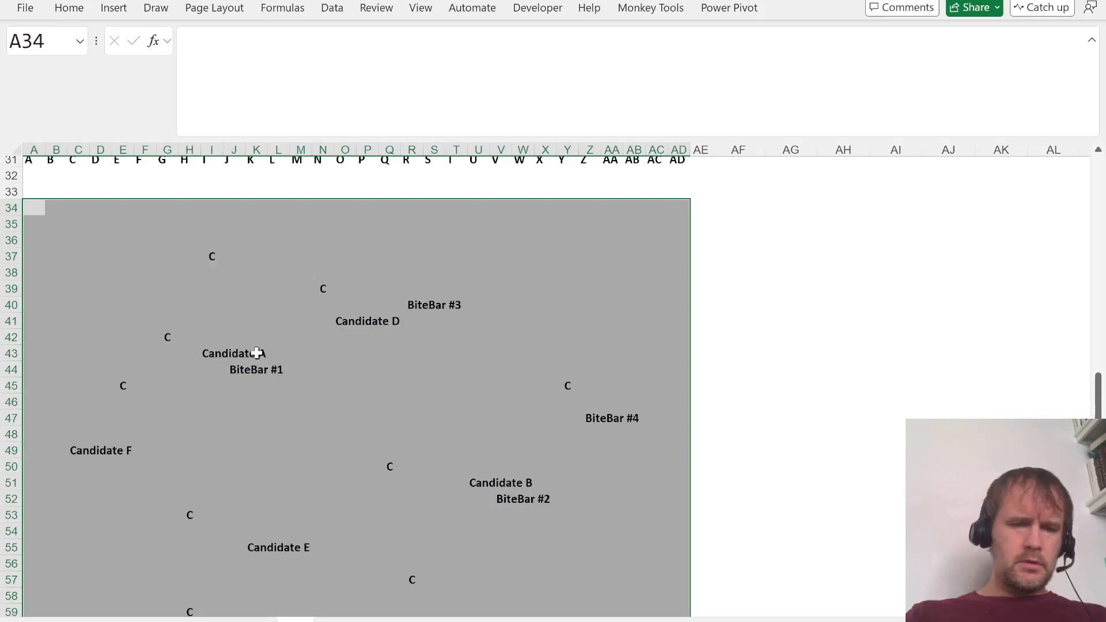
left_click(254, 368)
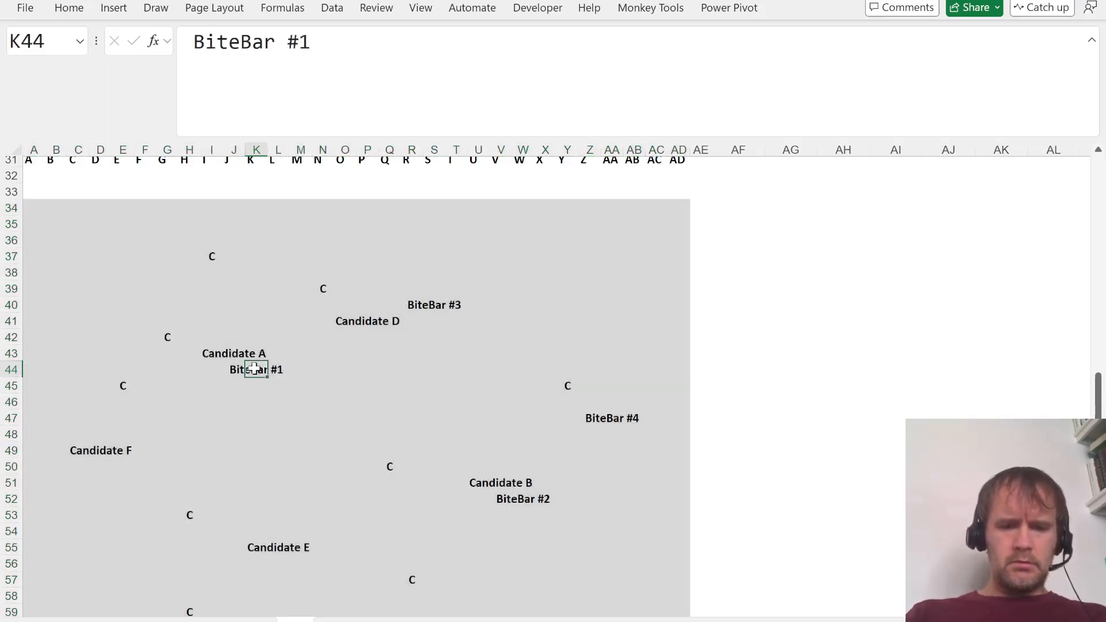
left_click(788, 209)
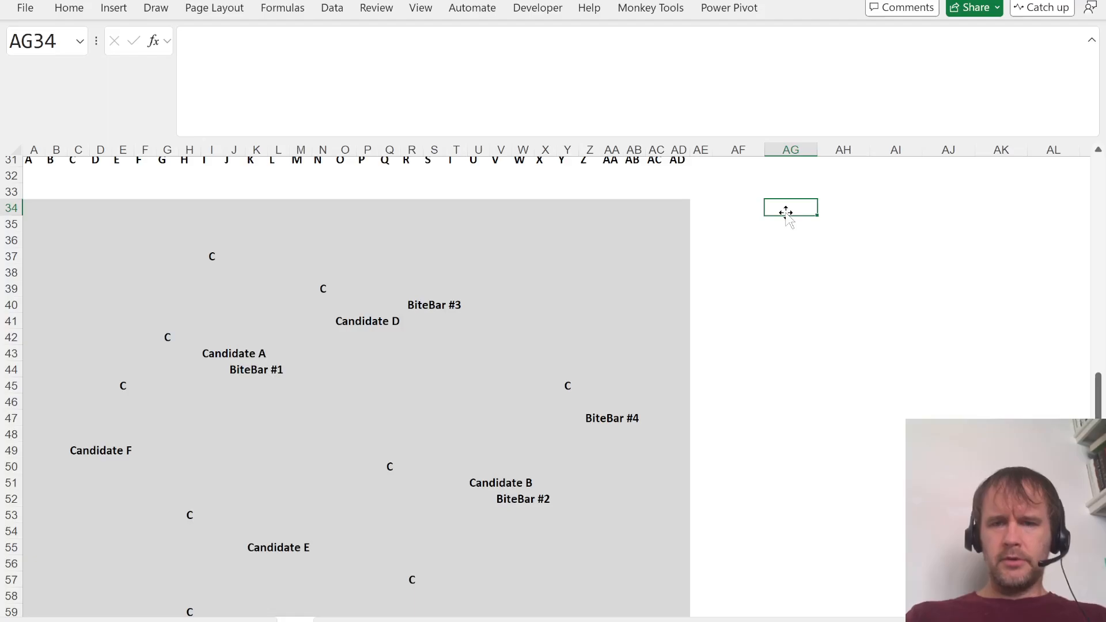
type("=dist")
key("Down")
key("Tab")
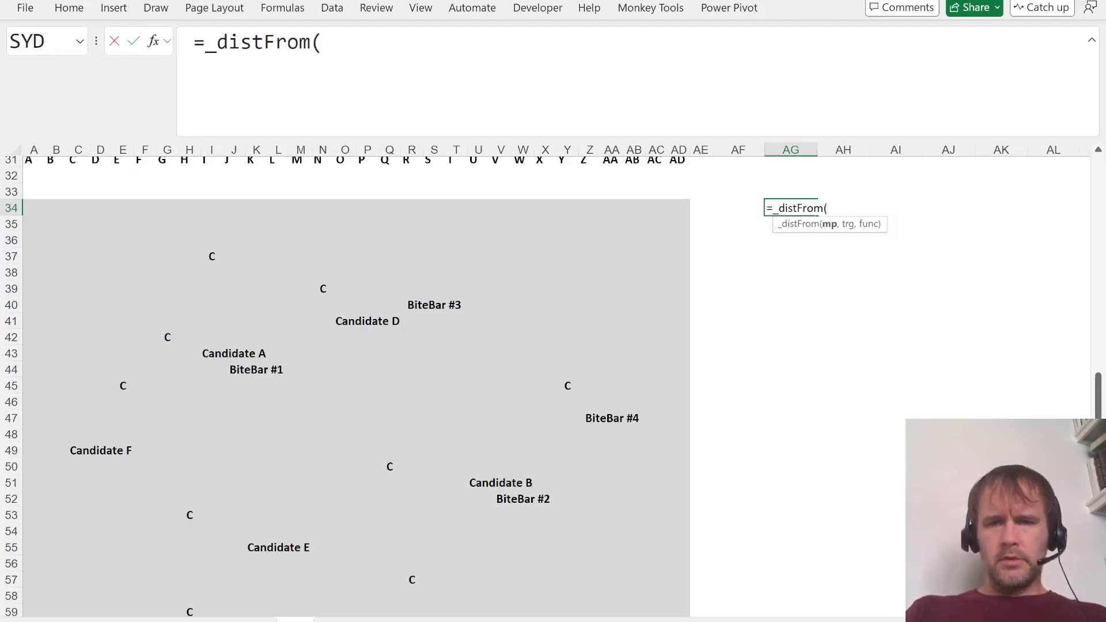
key("Left")
key("Left")
key("Left")
key("shift+Down")
key("shift+Down")
key("shift+Down")
key("shift+Down")
key("shift+Down")
key("shift+Down")
key("shift+Down")
key("shift+Down")
key("shift+Down")
key("shift+Down")
key("shift+Down")
key("shift+Down")
key("shift+Down")
key("shift+Down")
key("shift+Down")
key("shift+Down")
key("shift+Down")
key("shift+Down")
key("shift+Down")
key("shift+Down")
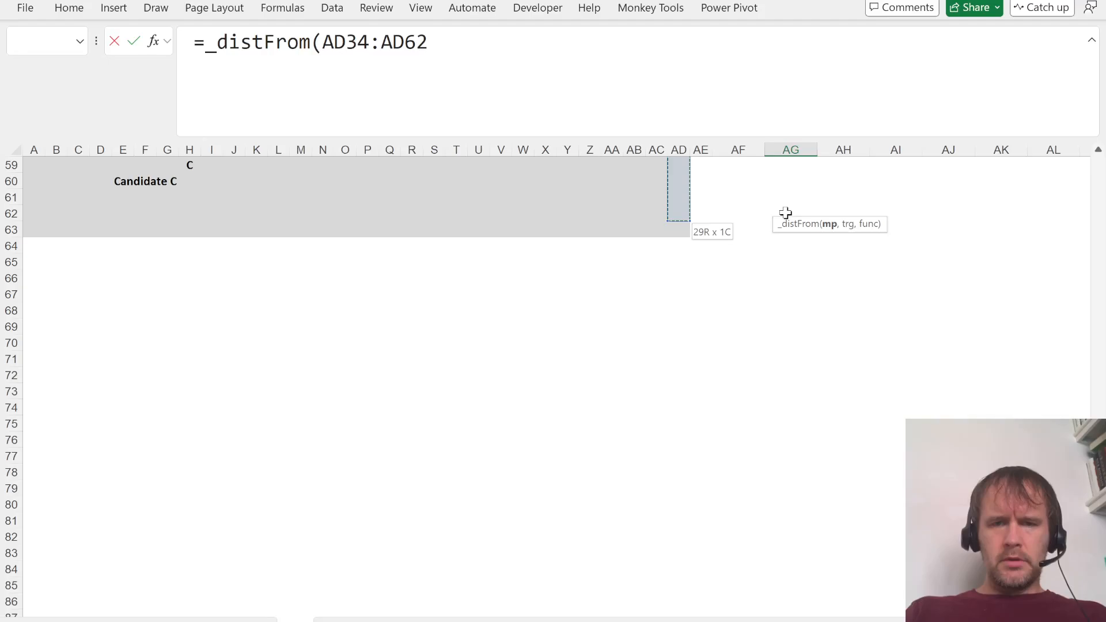
key("ctrl+shift+Left")
type(",")
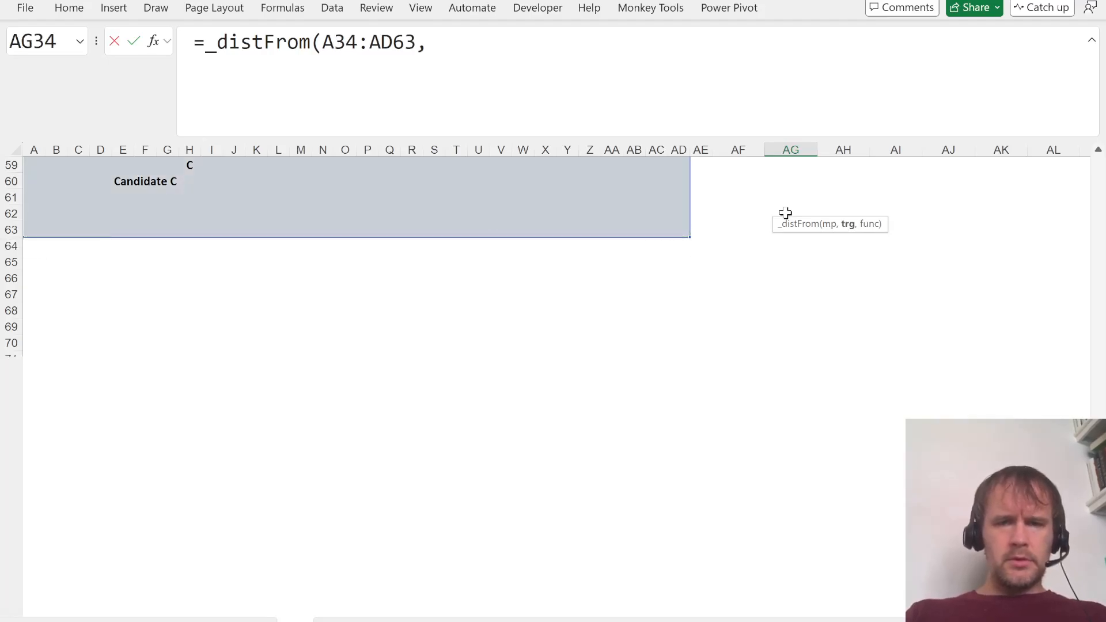
type("\"C\",")
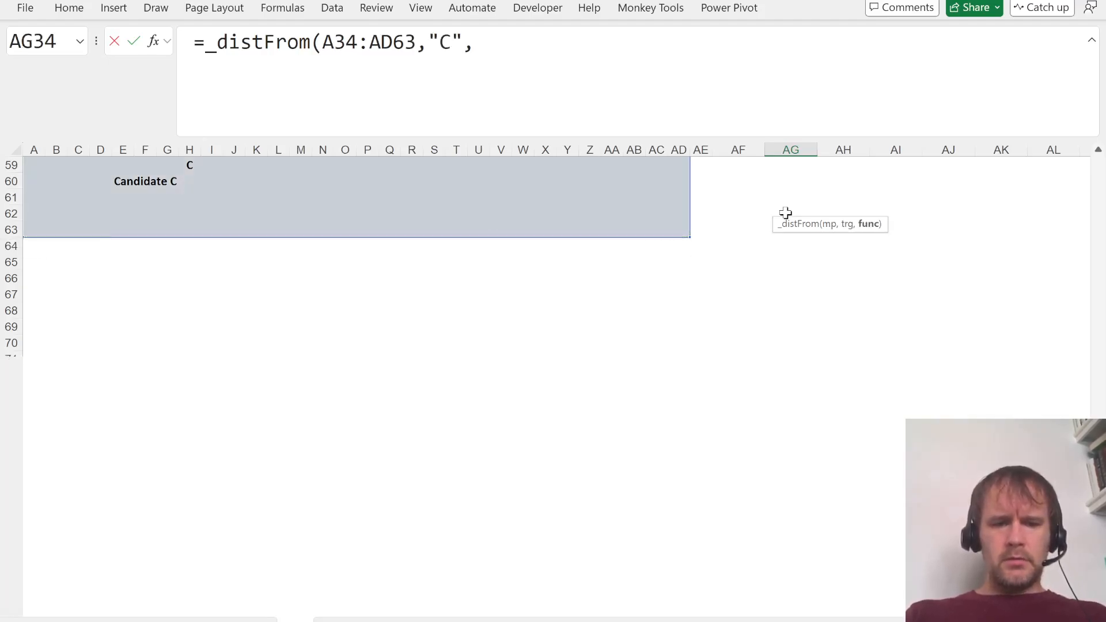
type("sumsq")
key("Tab")
key("BackSpace")
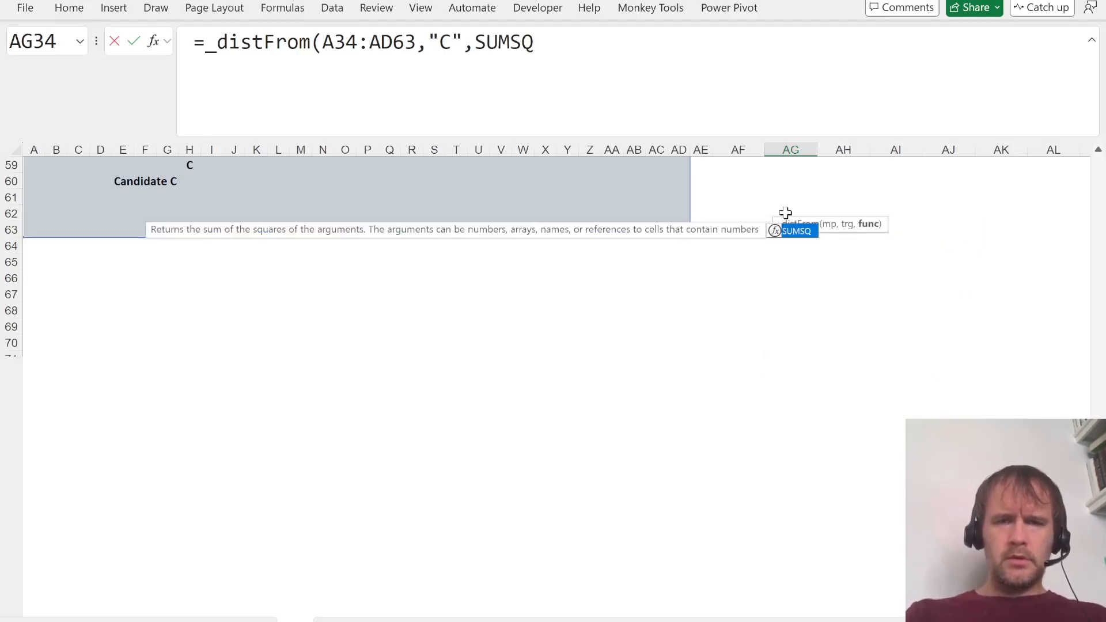
type(")")
Step: Wrap the AG34 formula in SQRT, commit it, and check the distance grid down to its last row
left_click(205, 42)
type("s")
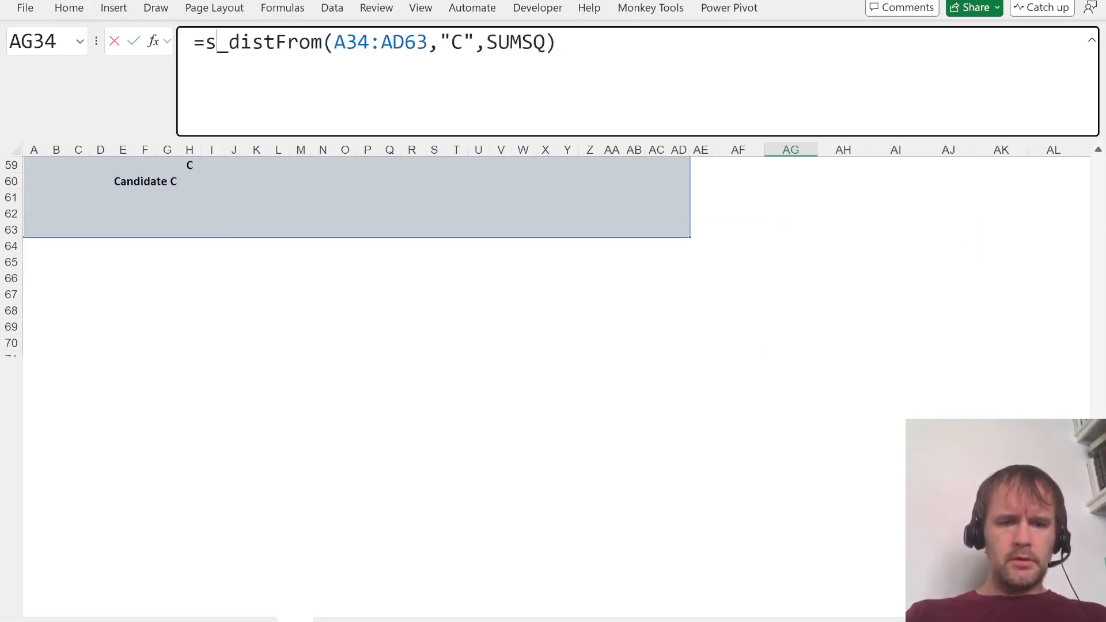
type("qr")
key("Tab")
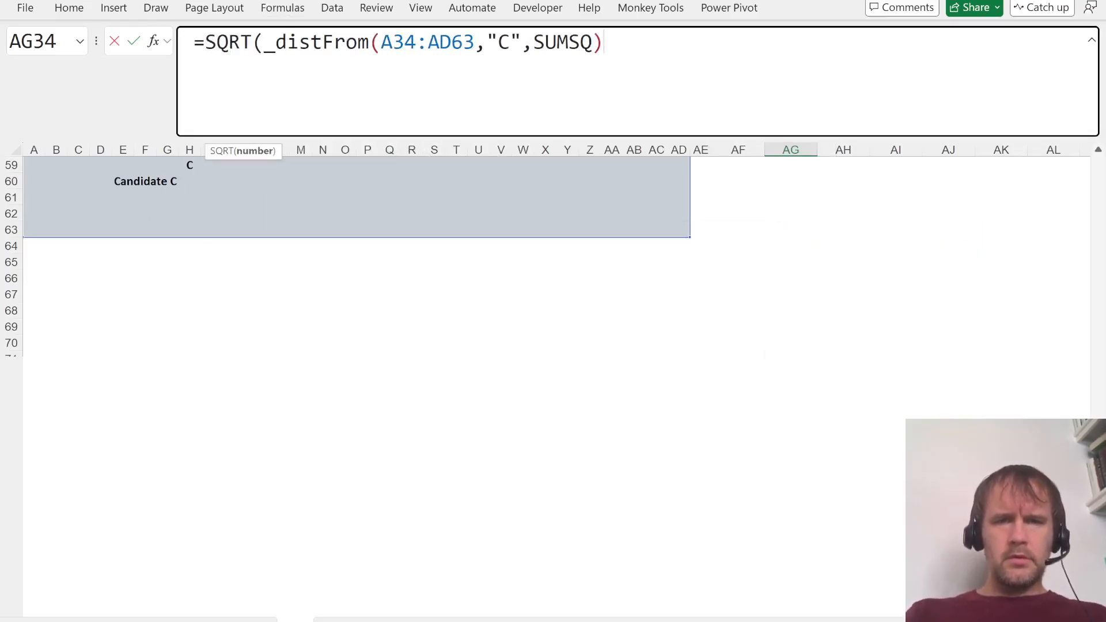
type(")")
key("Return")
key("Up")
key("Up")
key("Down")
key("ctrl+Down")
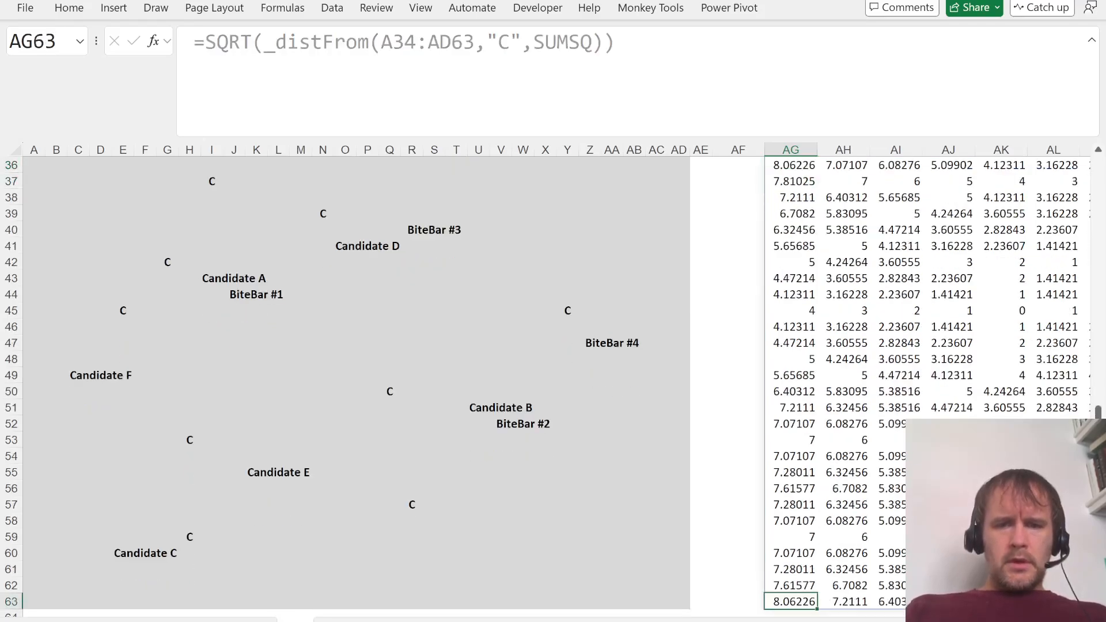
Step: In AG66, start a _flatten formula with the condition A34:AD63<>"" over the copied map
key("Down")
key("Down")
key("Down")
type("=flat")
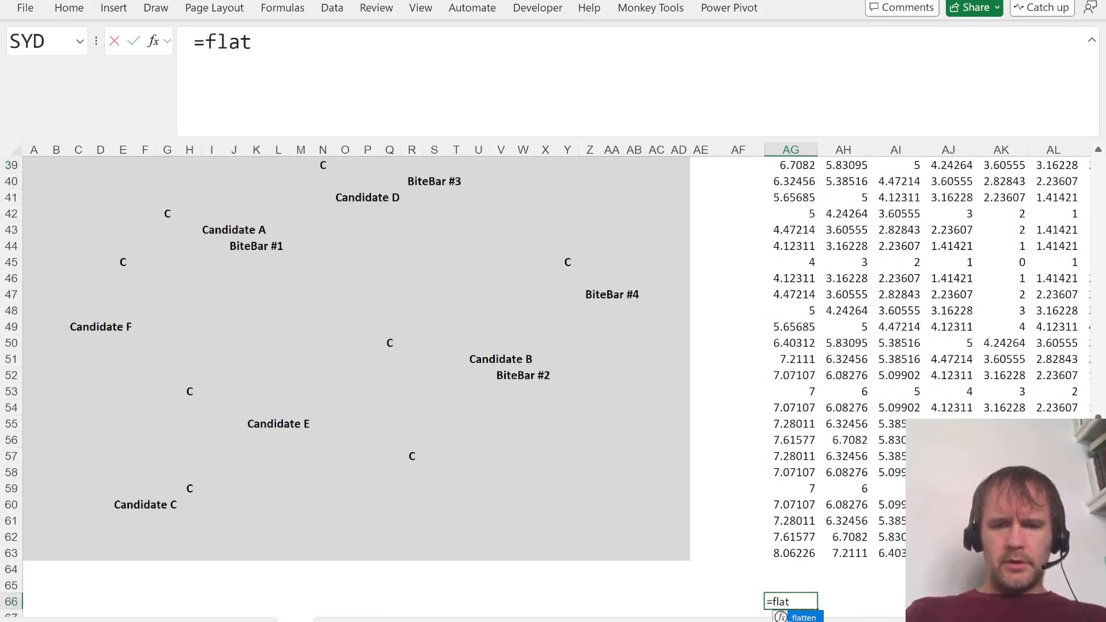
key("Tab")
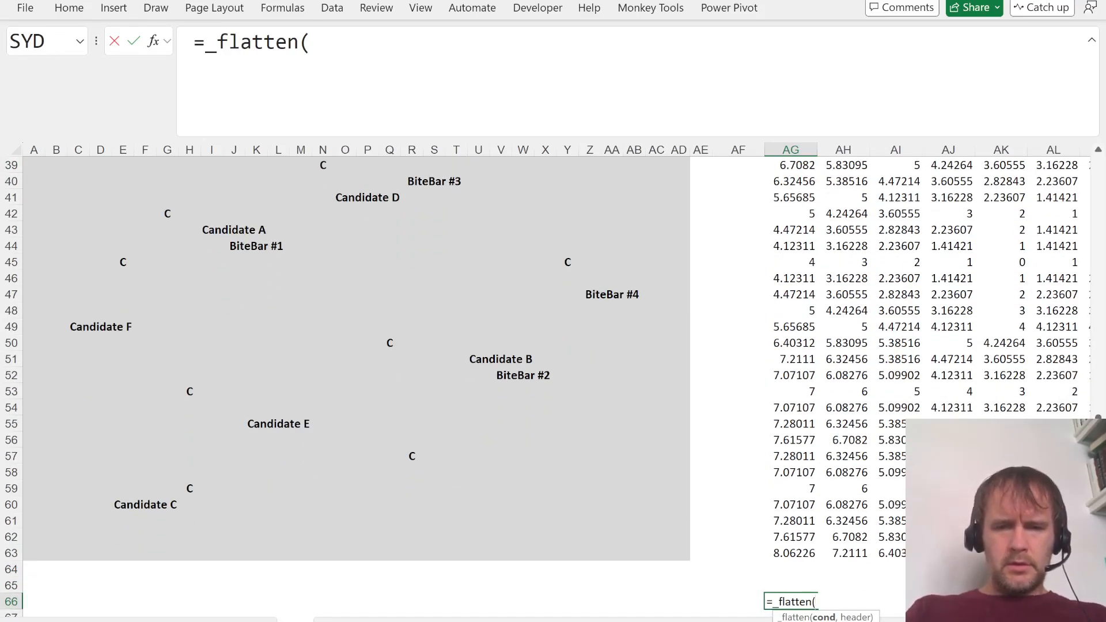
key("alt+Tab")
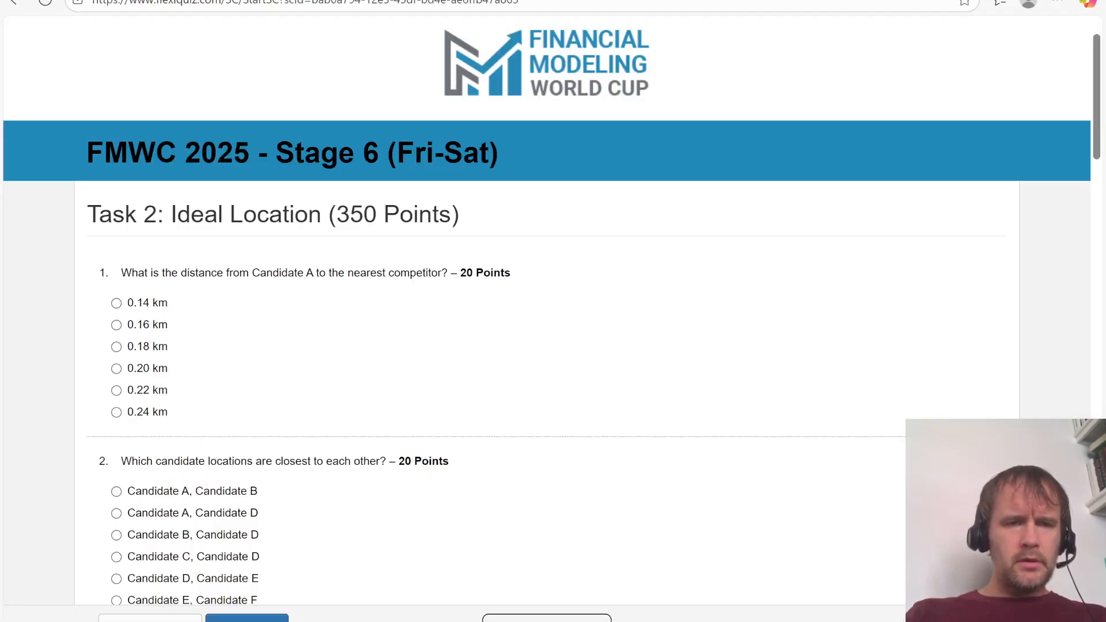
key("alt+Tab")
key("alt+Tab")
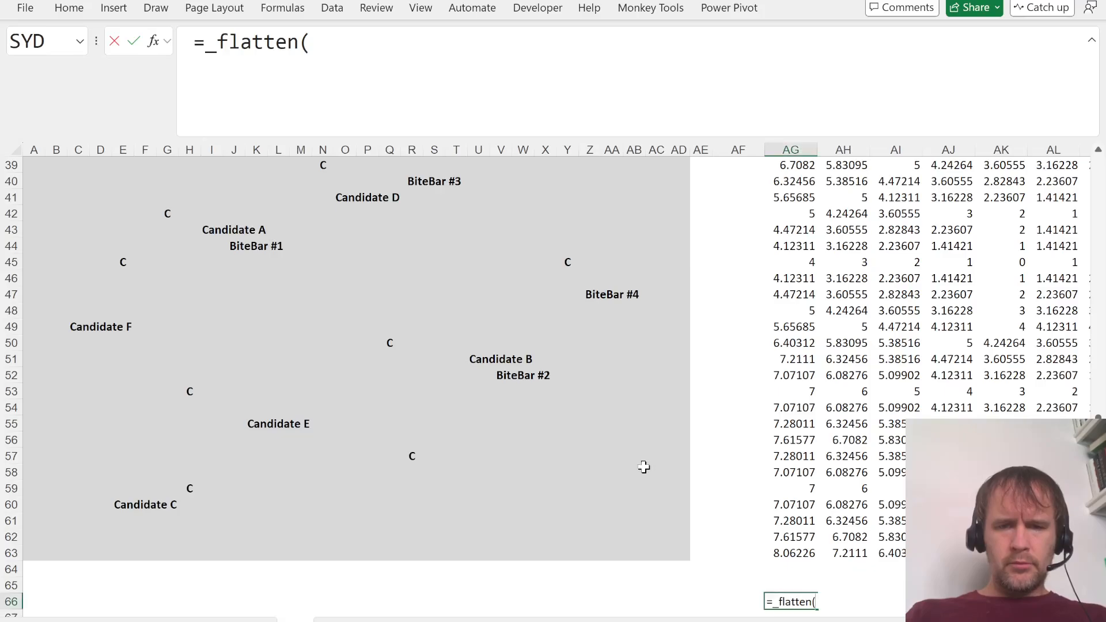
left_click(678, 552)
key("shift+Page_Up")
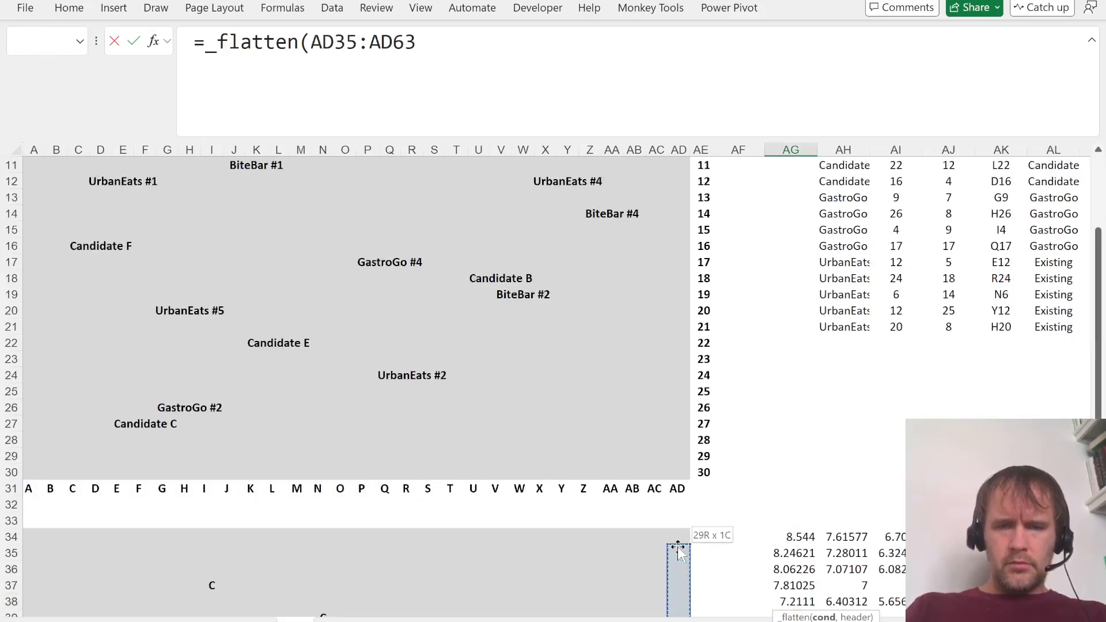
key("shift+Up")
key("ctrl+shift+Left")
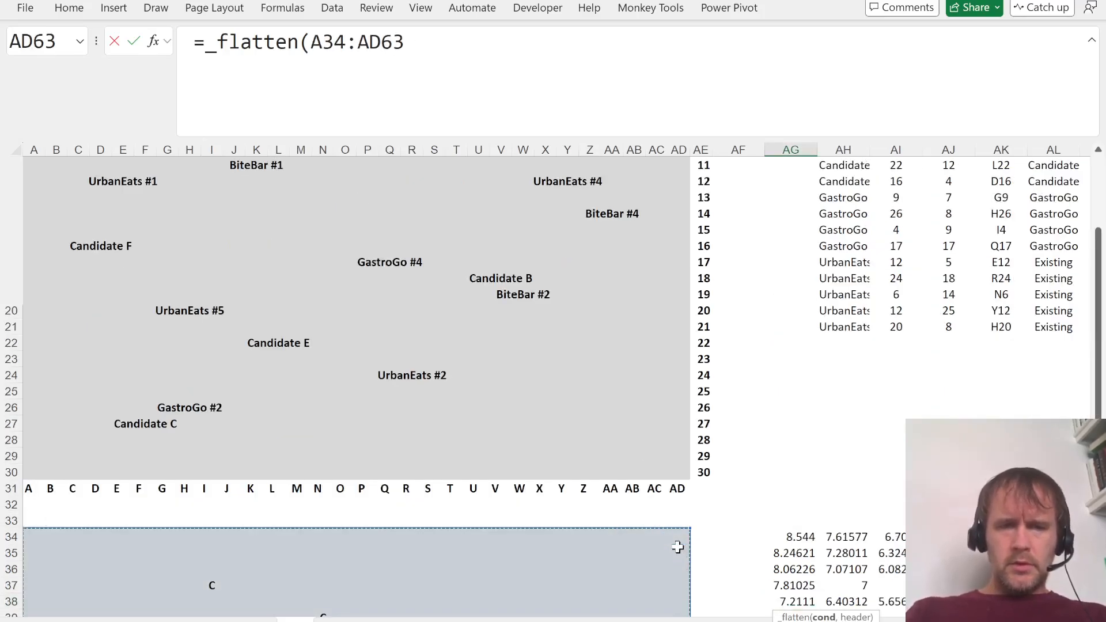
type("<>\"\"")
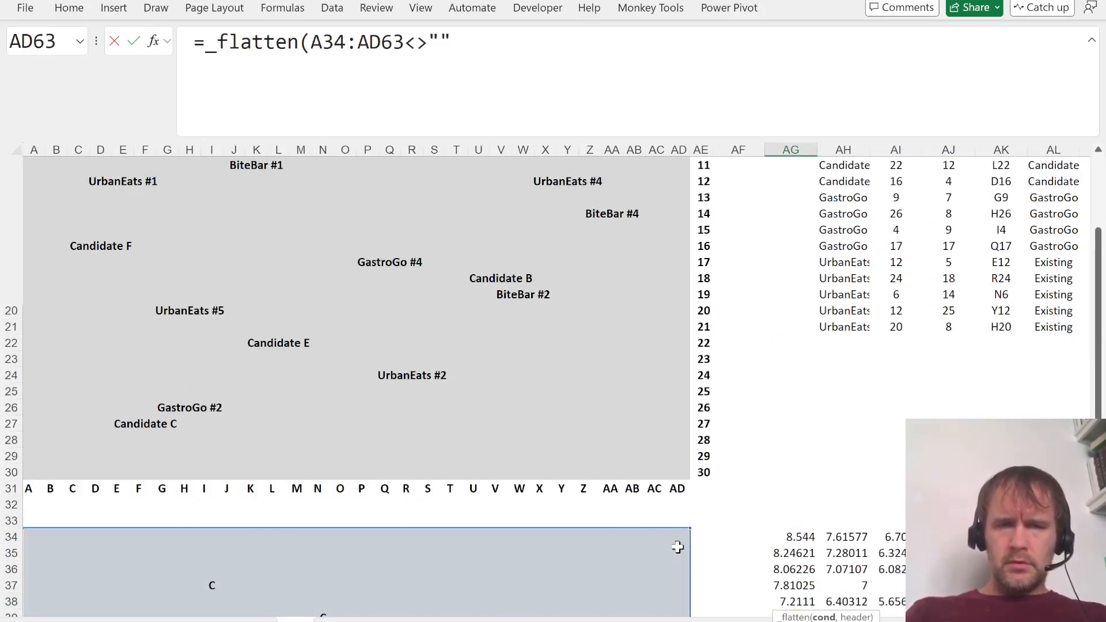
Step: Use the distance grid AG34# as the _flatten formula's header argument and commit it in AG66
type(",")
key("ctrl+Up")
key("ctrl+Up")
type("#")
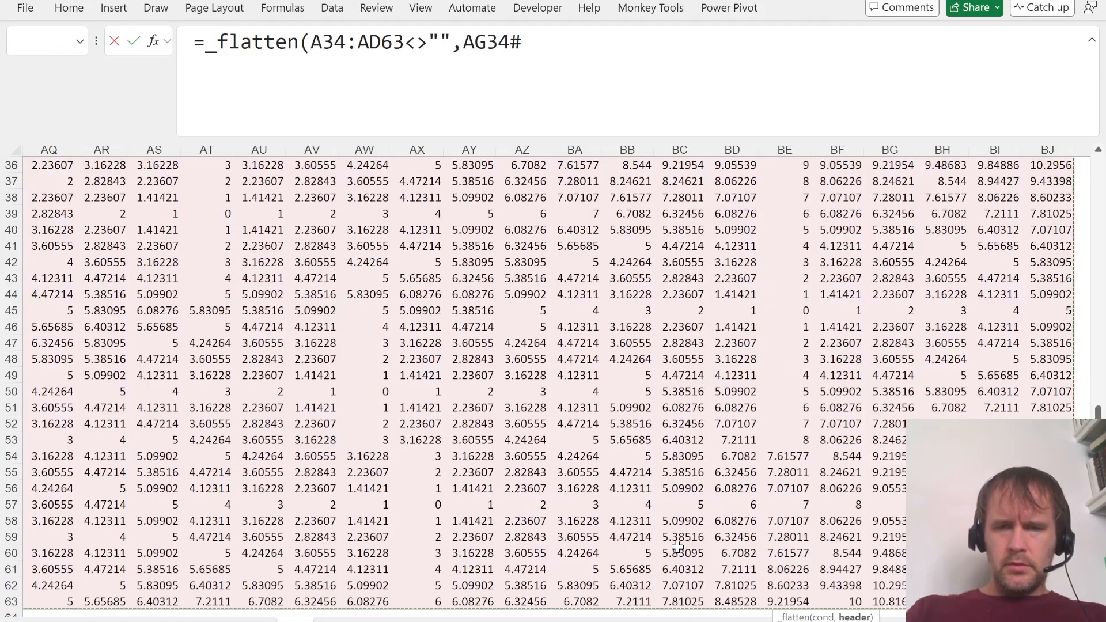
type(")")
key("Return")
key("Up")
key("Down")
key("Left")
key("Right")
key("Up")
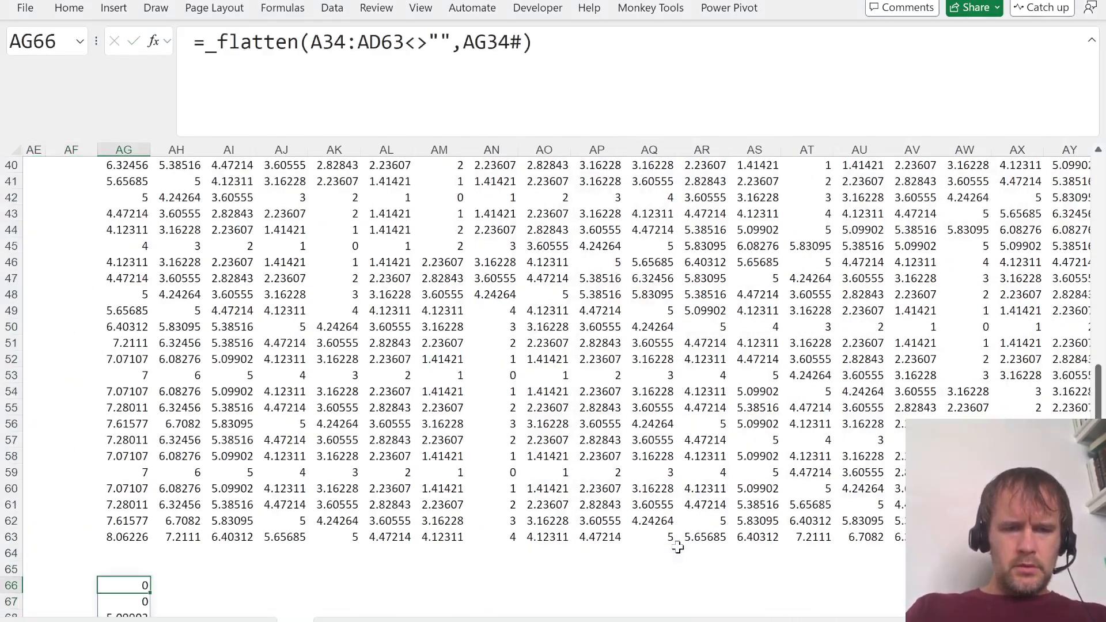
Step: In AF66, beside the flattened distances, list the map labels with =TOCOL(A34:AD63,3)
key("ctrl+shift+Down")
key("Left")
key("Right")
key("Left")
type("=to")
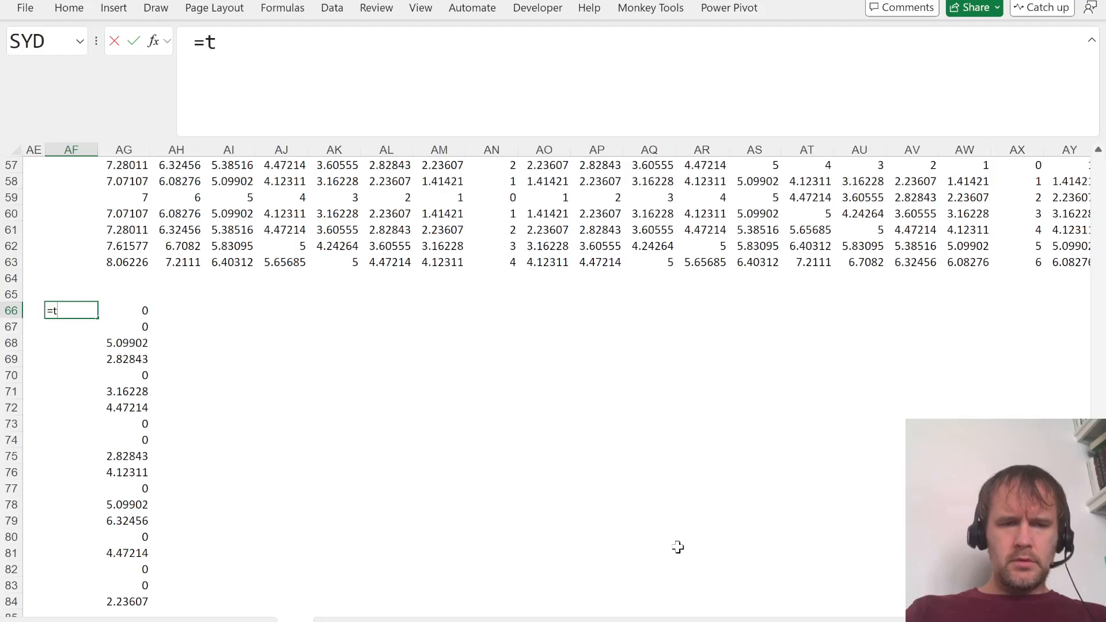
key("Tab")
key("Left")
key("Up")
key("Left")
key("Left")
key("Left")
key("Right")
key("Up")
key("Up")
key("Up")
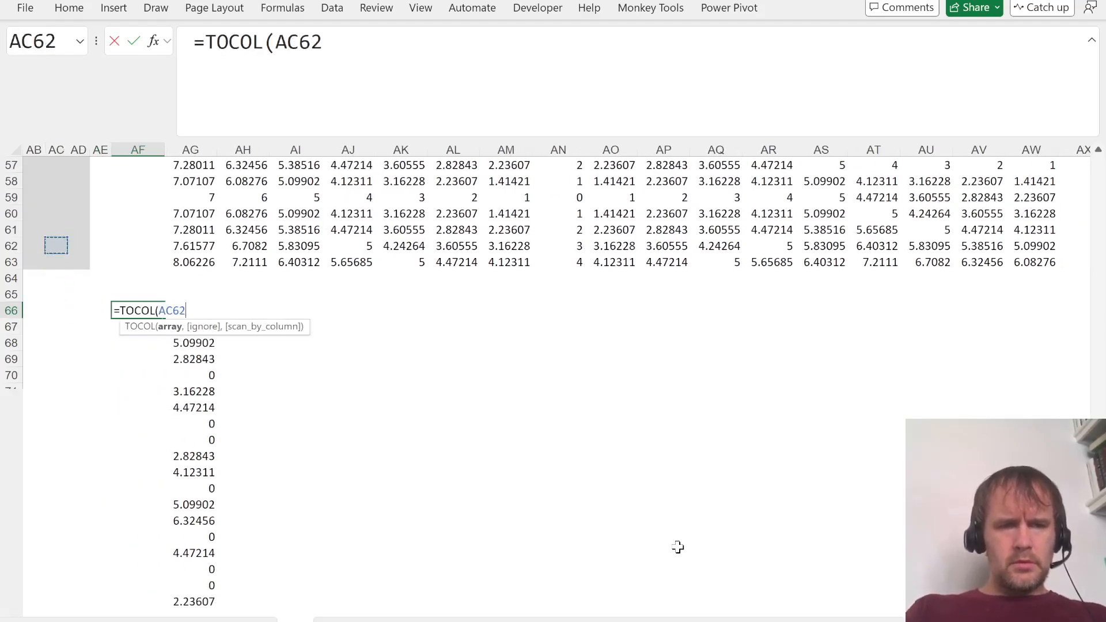
key("Right")
key("Down")
key("ctrl+shift+Left")
key("ctrl+shift+Up")
key("shift+Up")
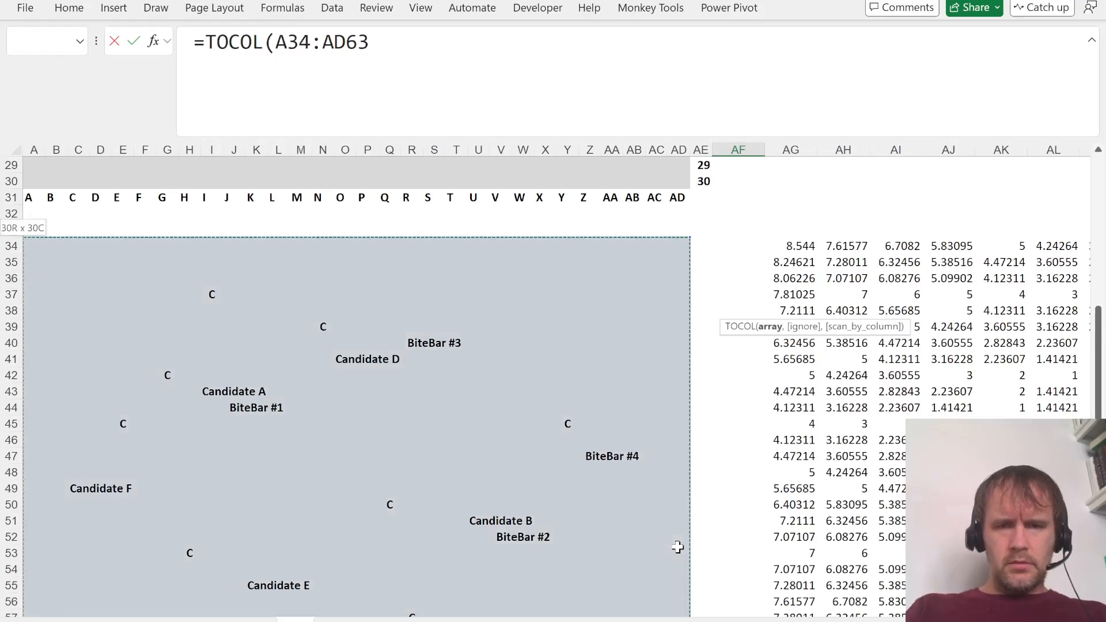
type(",3)")
key("Return")
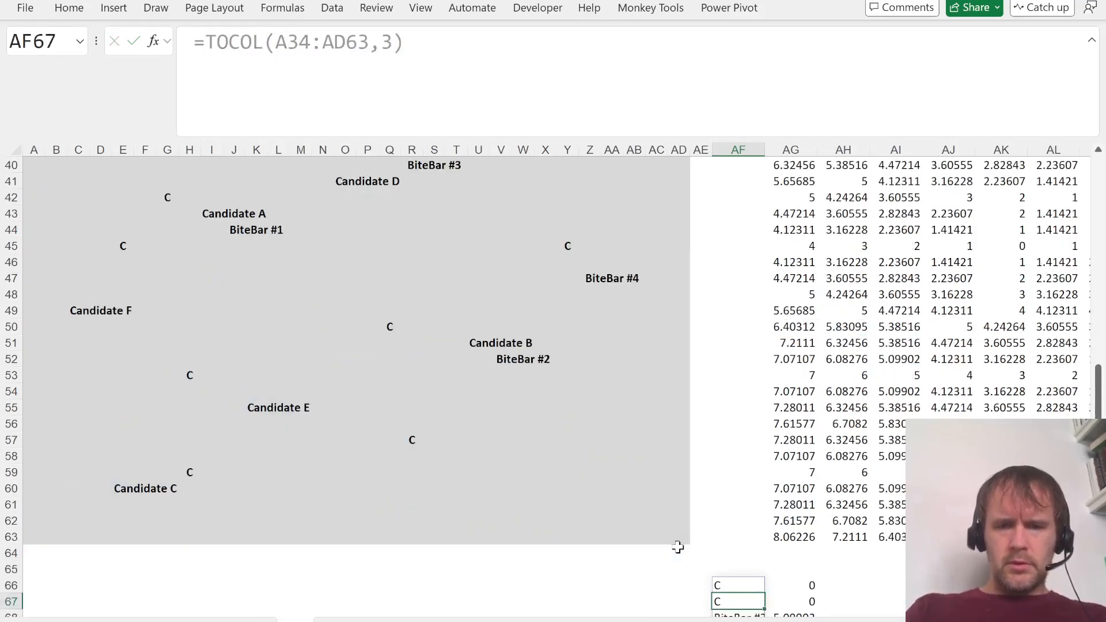
Step: Autofit the width of column AF to the listed location labels
key("ctrl+Down")
key("ctrl+Up")
key("Down")
key("Down")
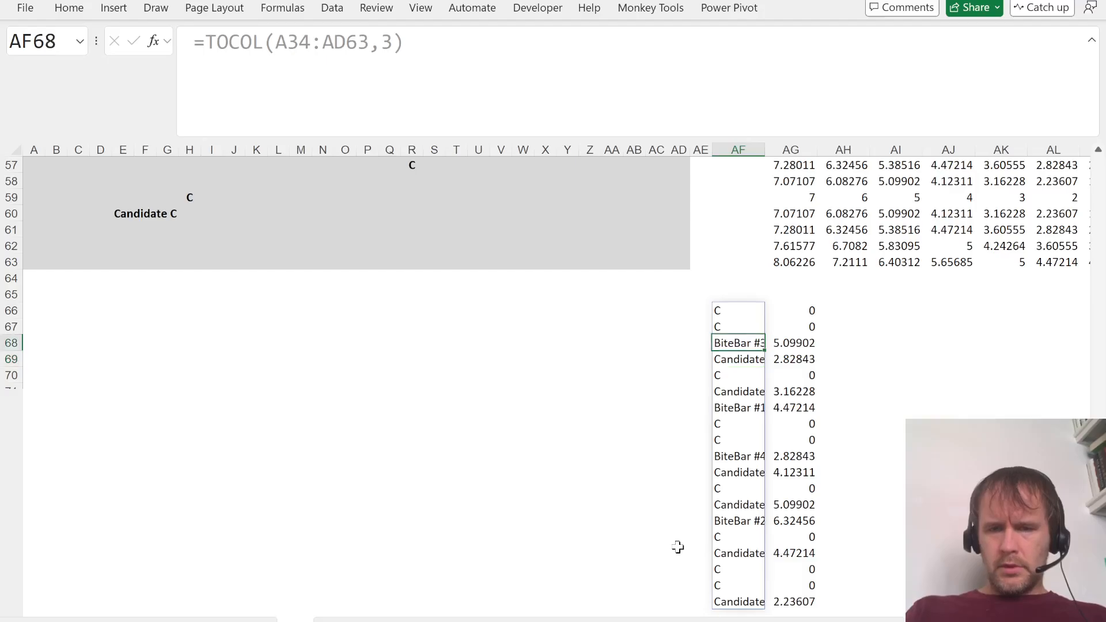
key("ctrl+shift+Down")
key("alt+h")
key("o")
key("i")
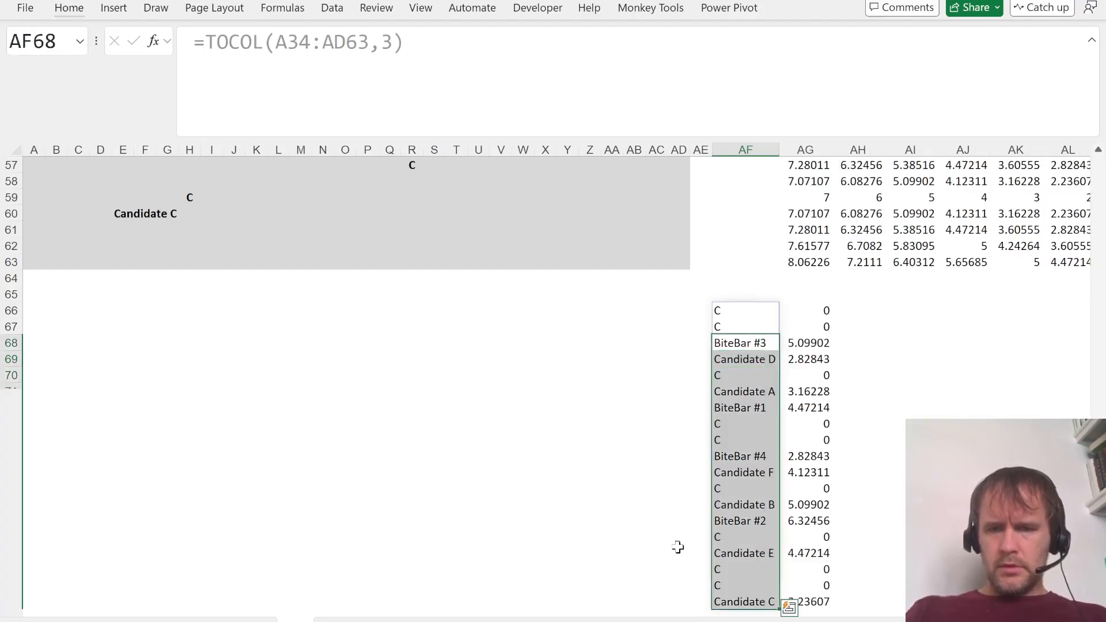
Step: Copy Candidate A's distance in AG71, then compare quiz question 1's options with the case document's map and distance rules
left_click(818, 393)
key("ctrl+c")
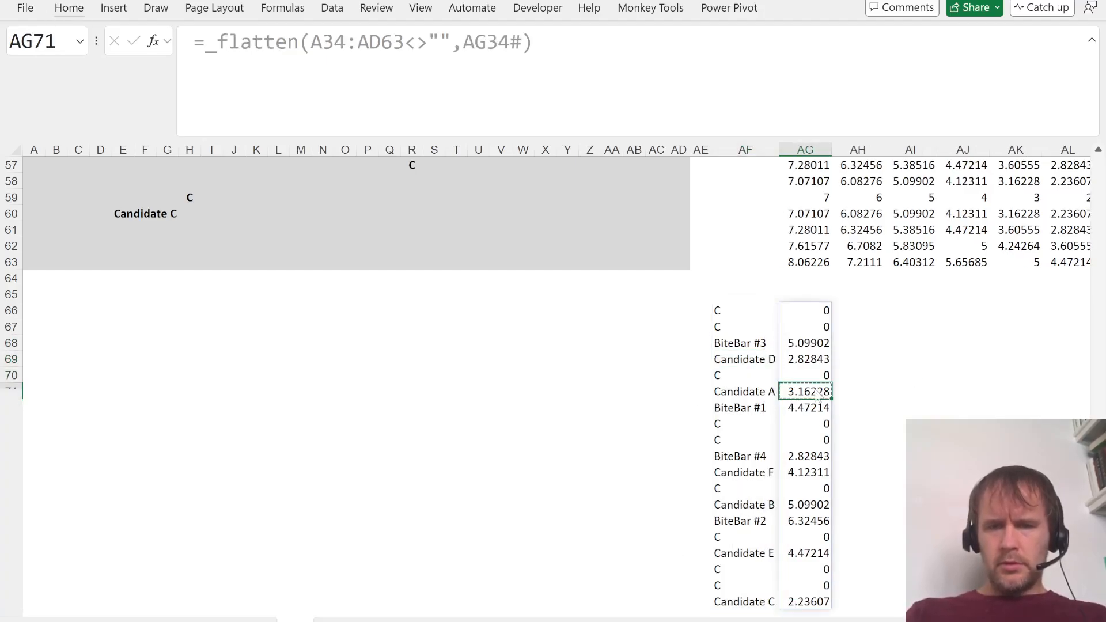
key("alt+Tab")
key("ctrl+Tab")
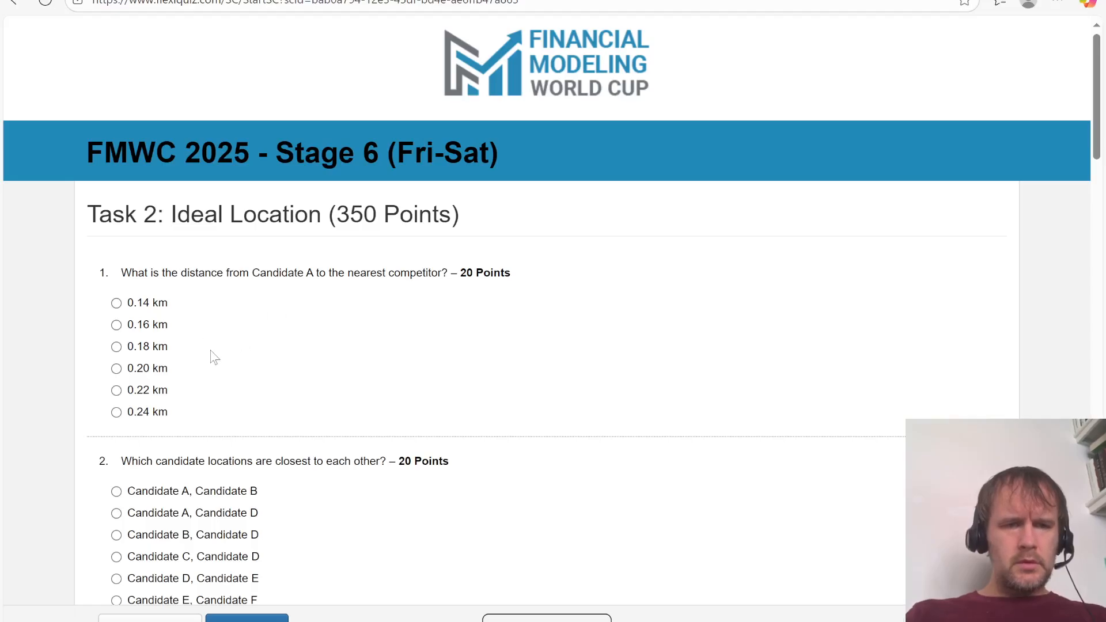
key("ctrl+shift+Tab")
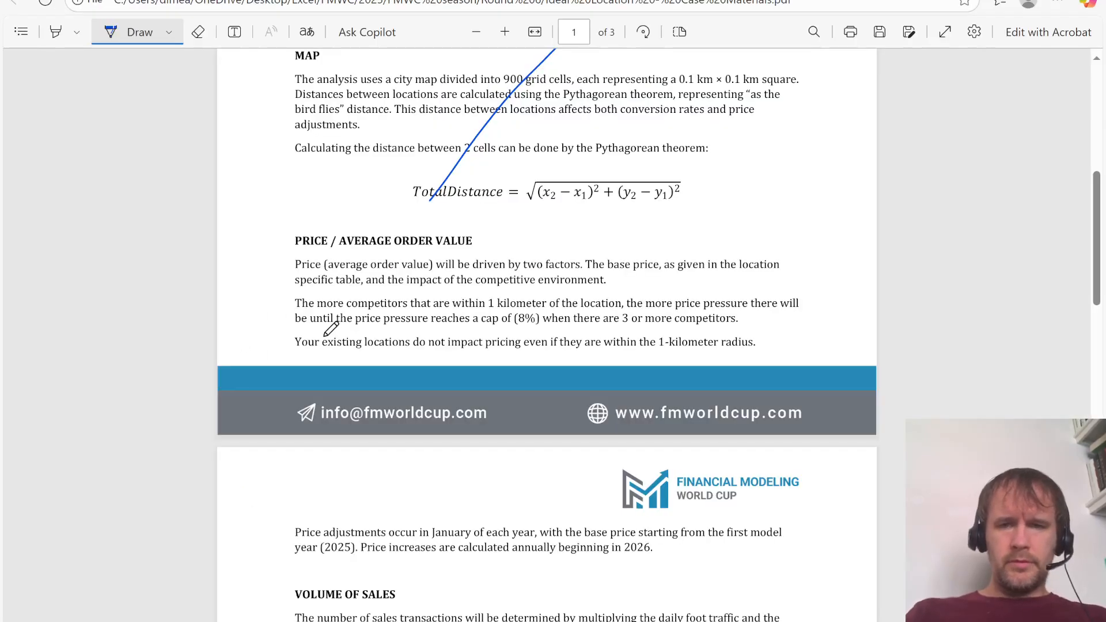
key("alt+Tab")
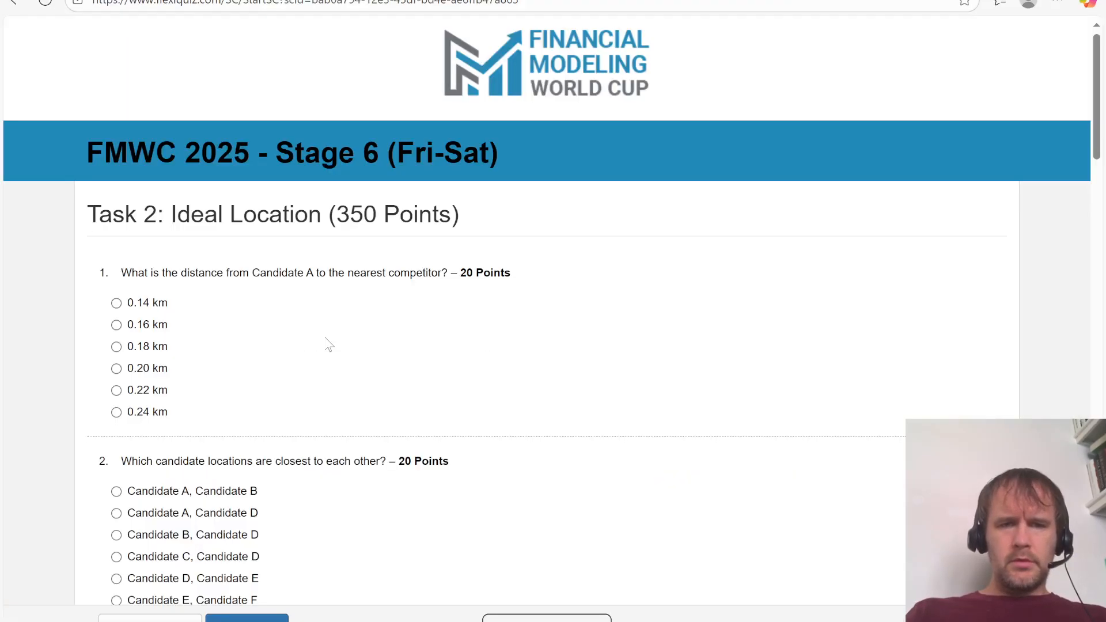
Step: Check the Cell Size assumption on the workbook's inputs sheet and return to the map sheet
key("alt+Tab")
key("alt+Tab")
key("ctrl+Page_Up")
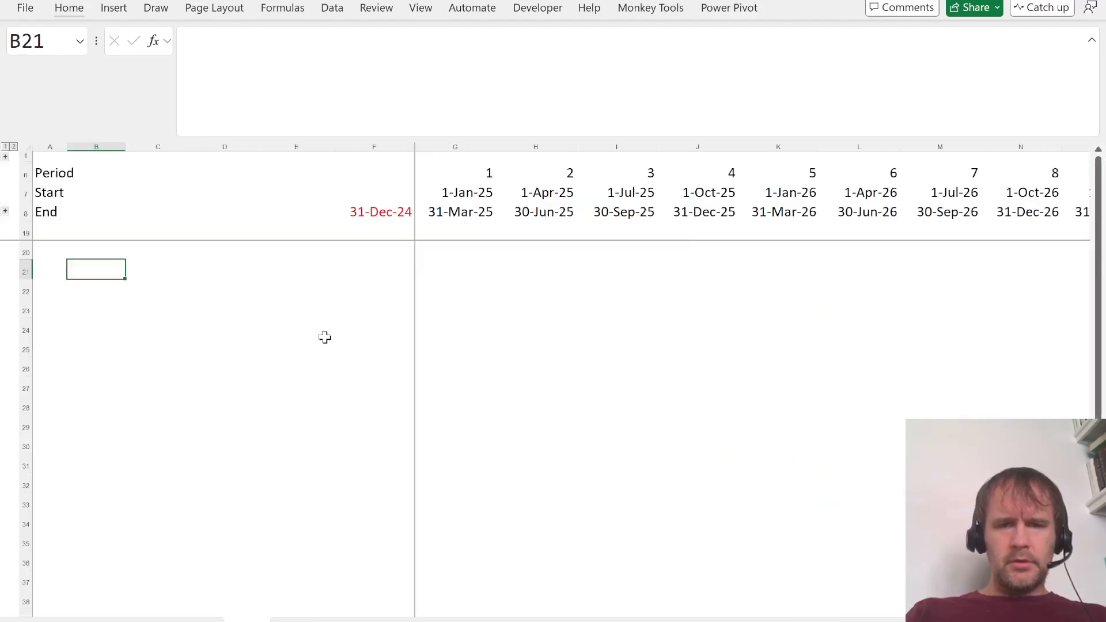
key("ctrl+Page_Up")
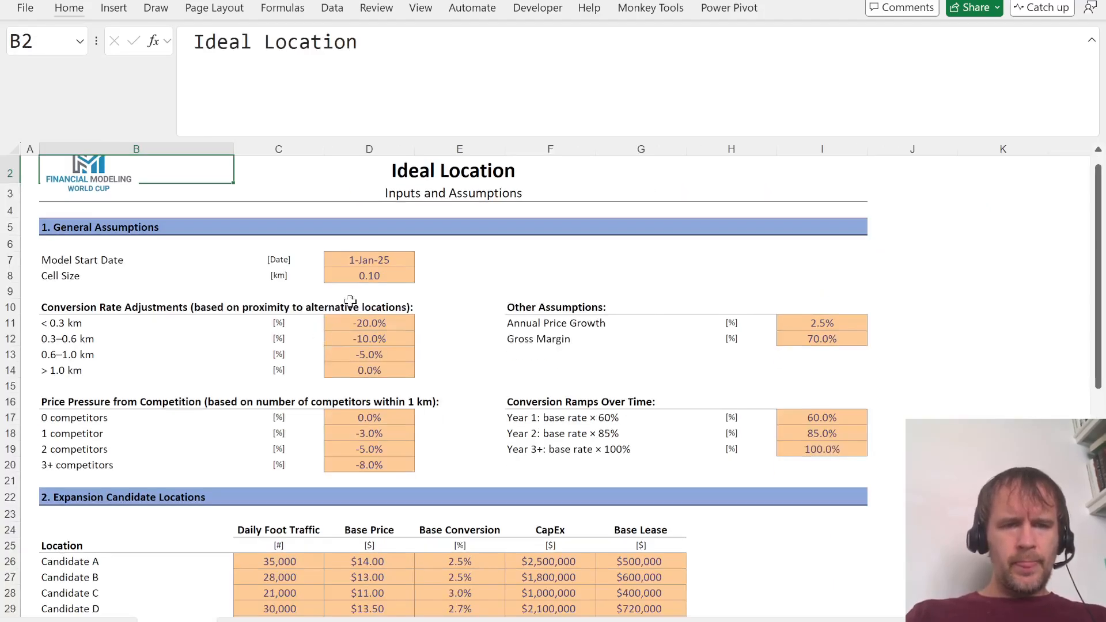
left_click(371, 274)
key("ctrl+Page_Down")
key("ctrl+Page_Down")
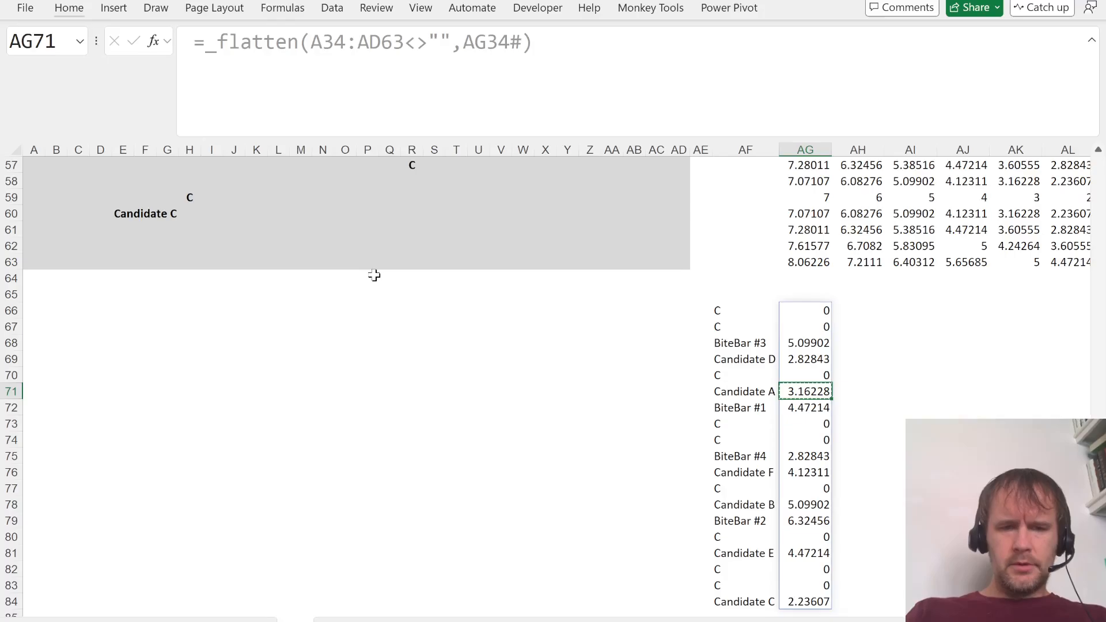
Step: Divide the SQRT distance formula in AG34 by 10 to convert the grid to kilometres
key("ctrl+Up")
key("ctrl+Up")
key("ctrl+Up")
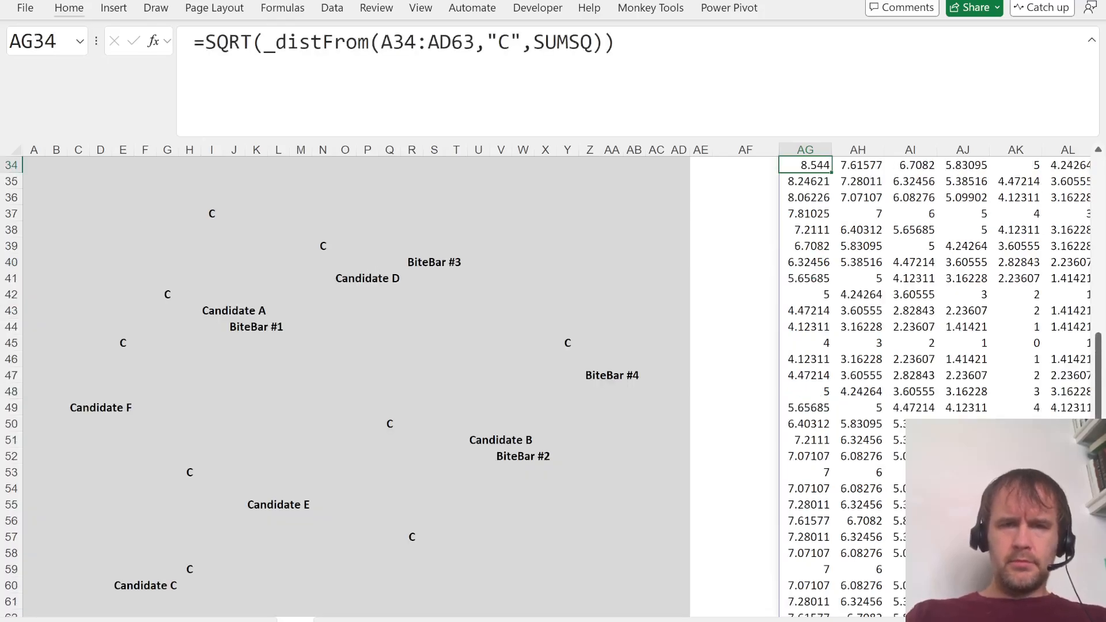
key("F2")
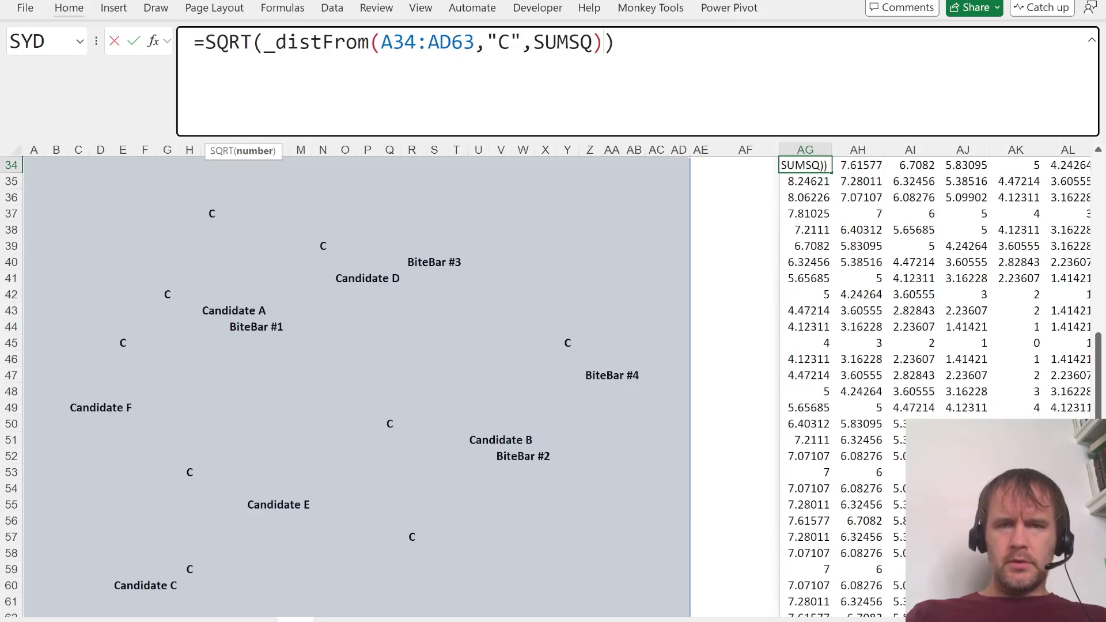
type("/1")
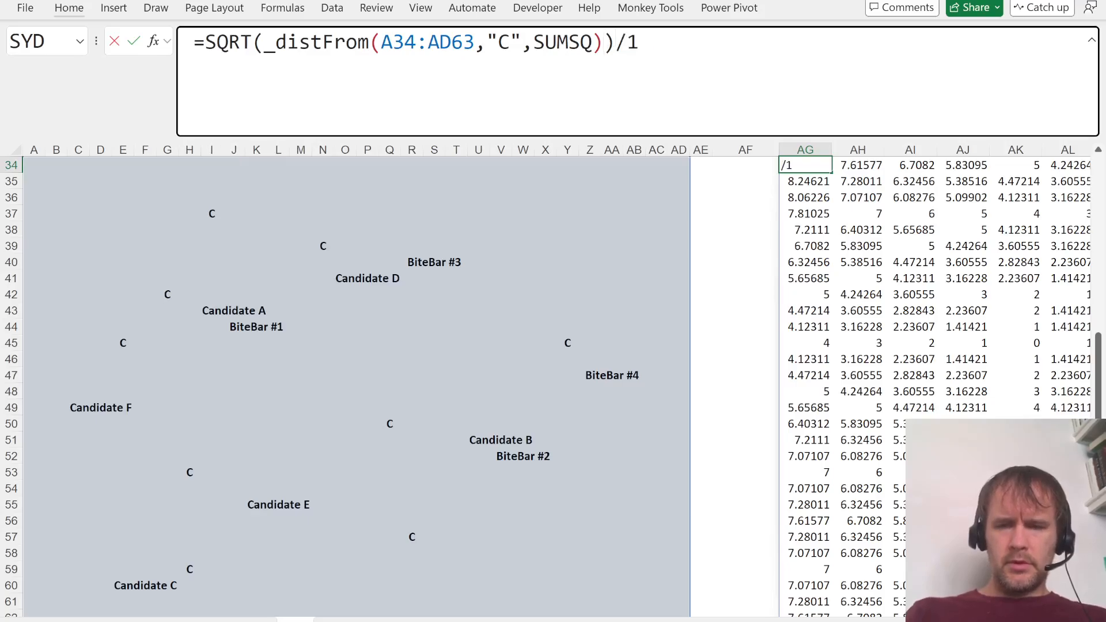
type("0")
key("Return")
Step: Check Candidate A's flattened distance in AG71 against the answer options of quiz question 1
key("ctrl+Down")
key("ctrl+Down")
key("ctrl+Down")
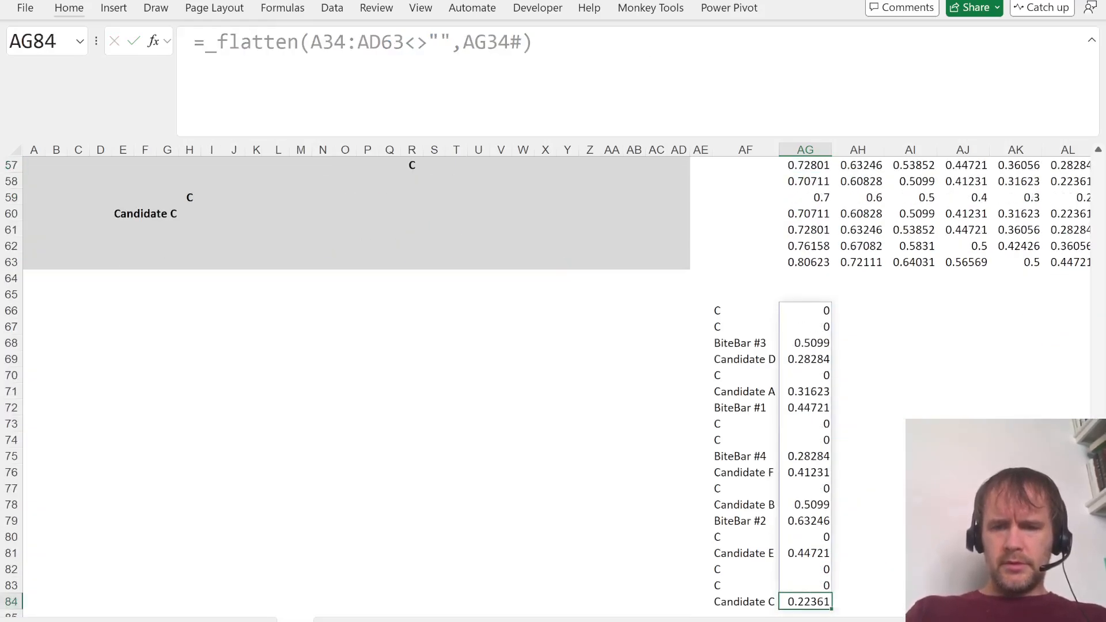
key("Up")
key("Up")
key("Up")
key("Up")
key("Up")
key("Up")
key("Up")
key("Up")
key("Up")
key("Up")
key("Up")
key("Up")
key("Up")
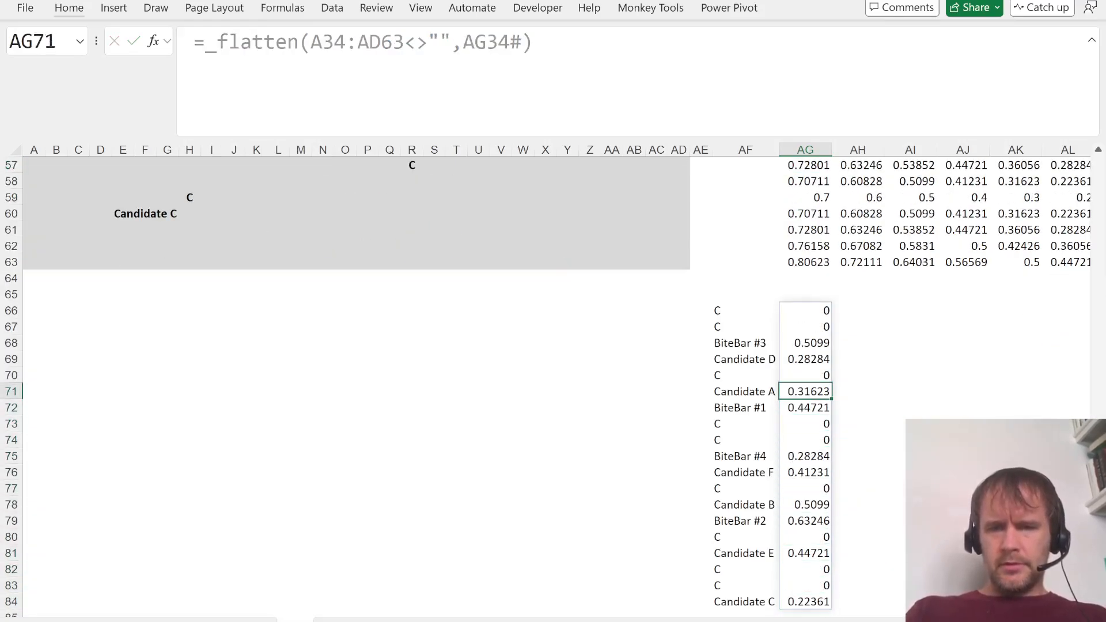
key("alt+Tab")
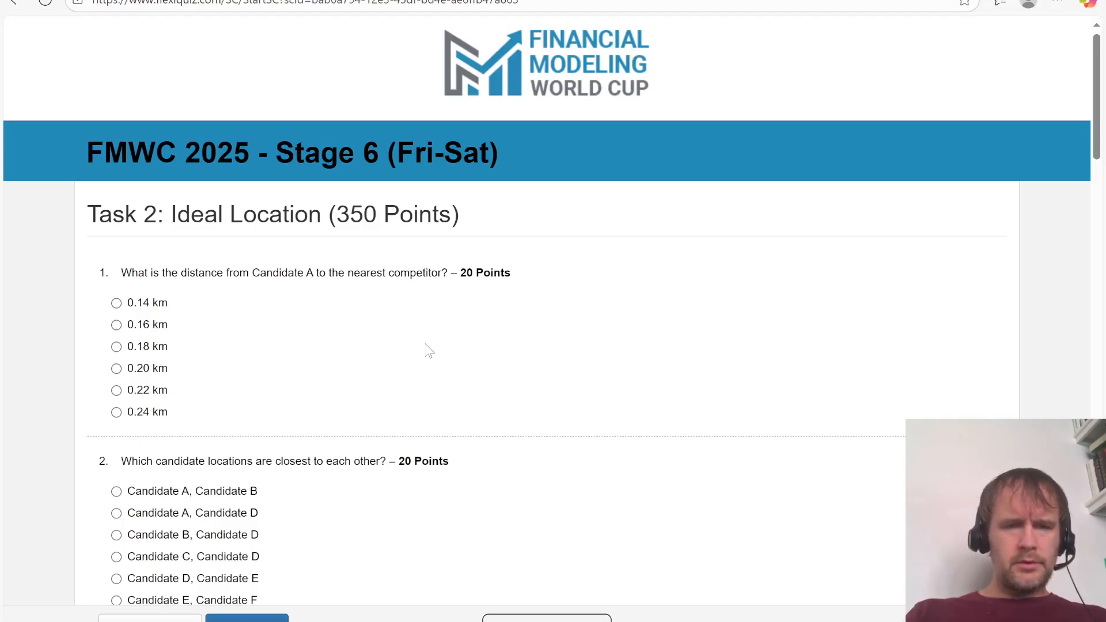
key("alt+Tab")
Step: Count the columns and rows between Candidate A and the nearest C on the copied map
scroll(245, 343, "up", 8)
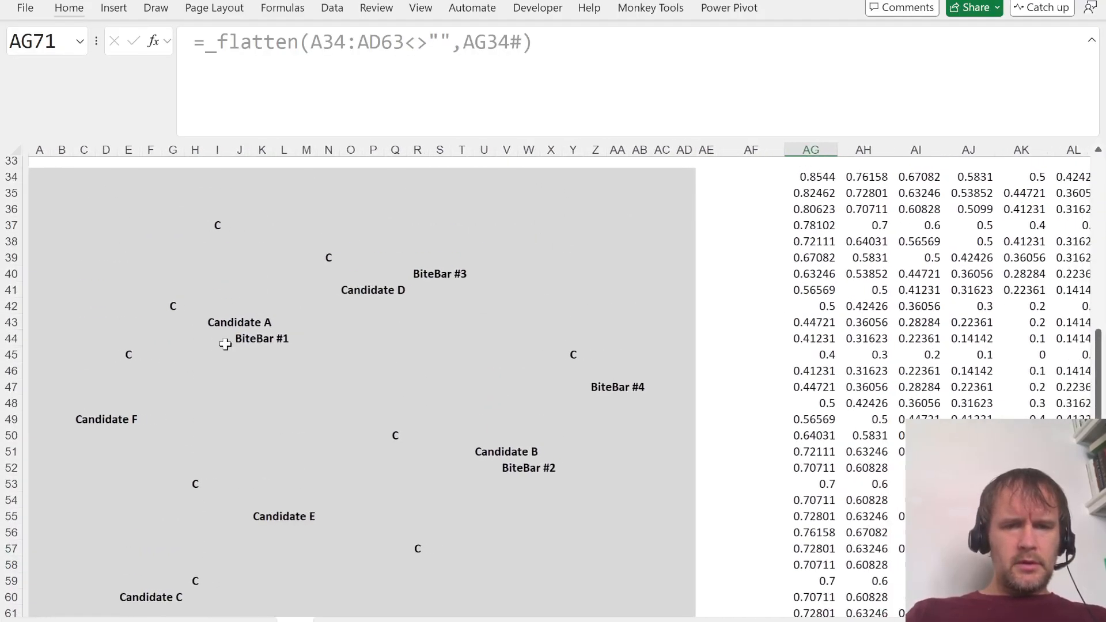
left_click(212, 321)
key("Right")
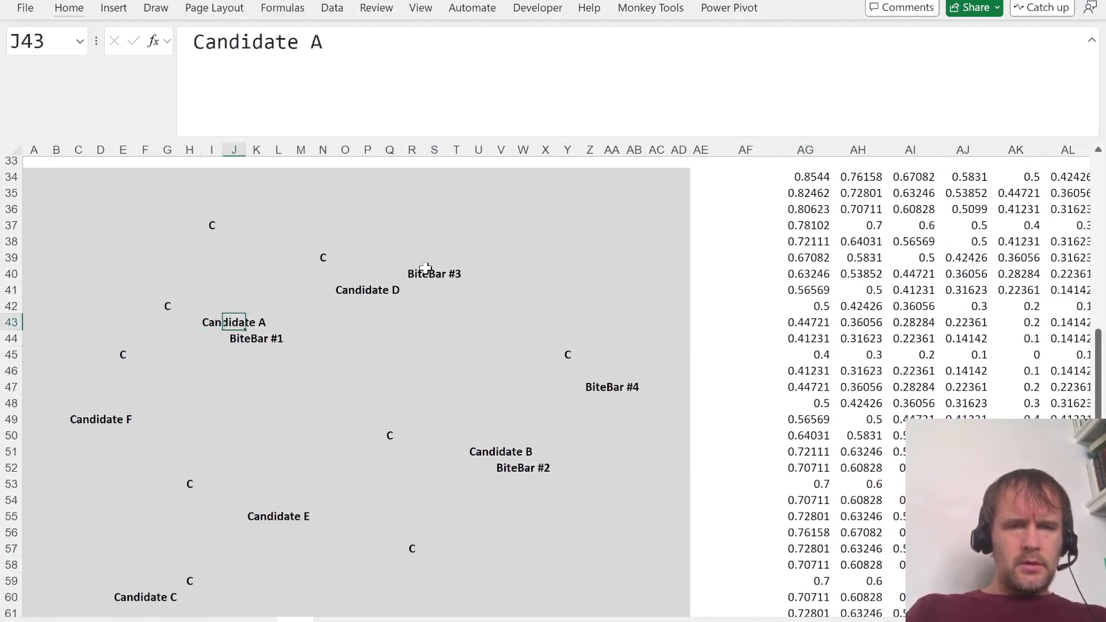
key("Left")
key("Left")
key("Left")
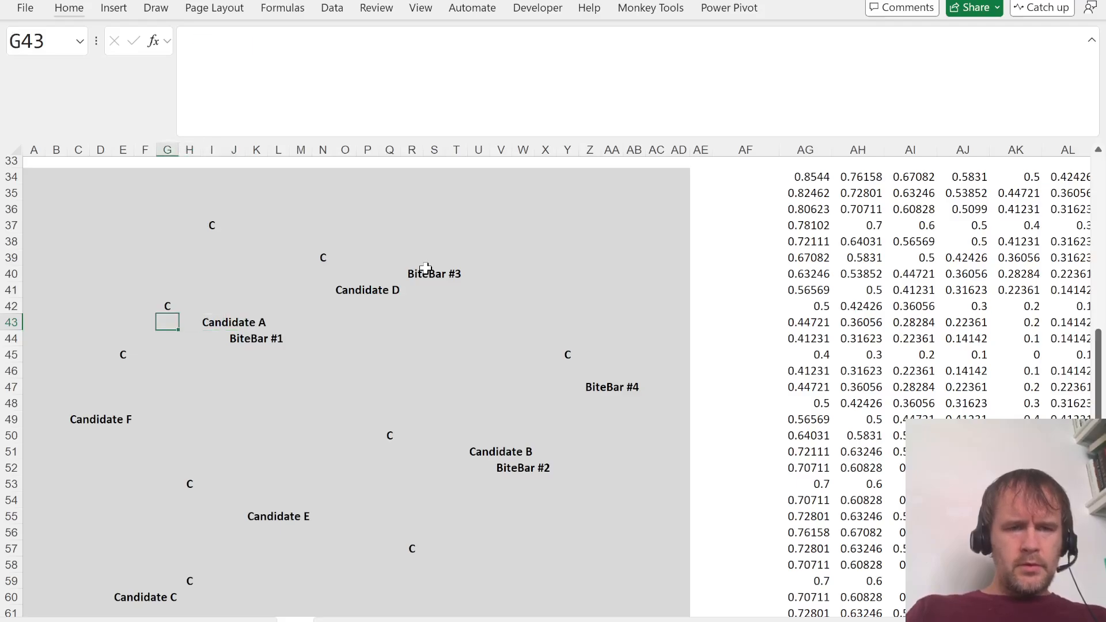
key("Up")
Step: In AF42, calculate the straight-line cell distance with =SQRT(3^2+1^2)
left_click(731, 309)
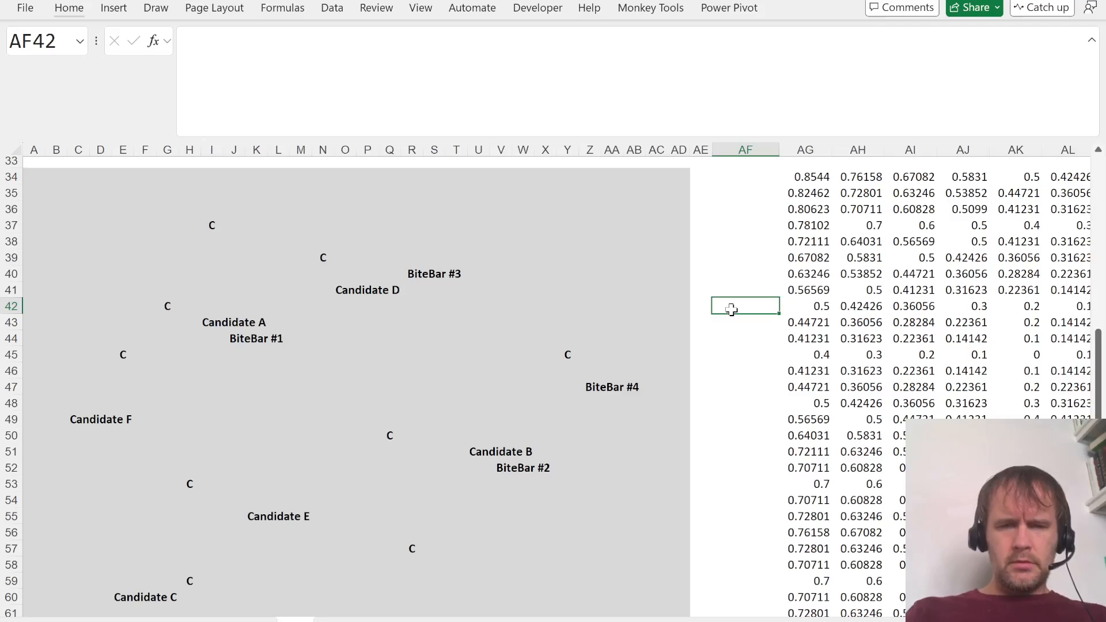
type("=sqrt")
key("Tab")
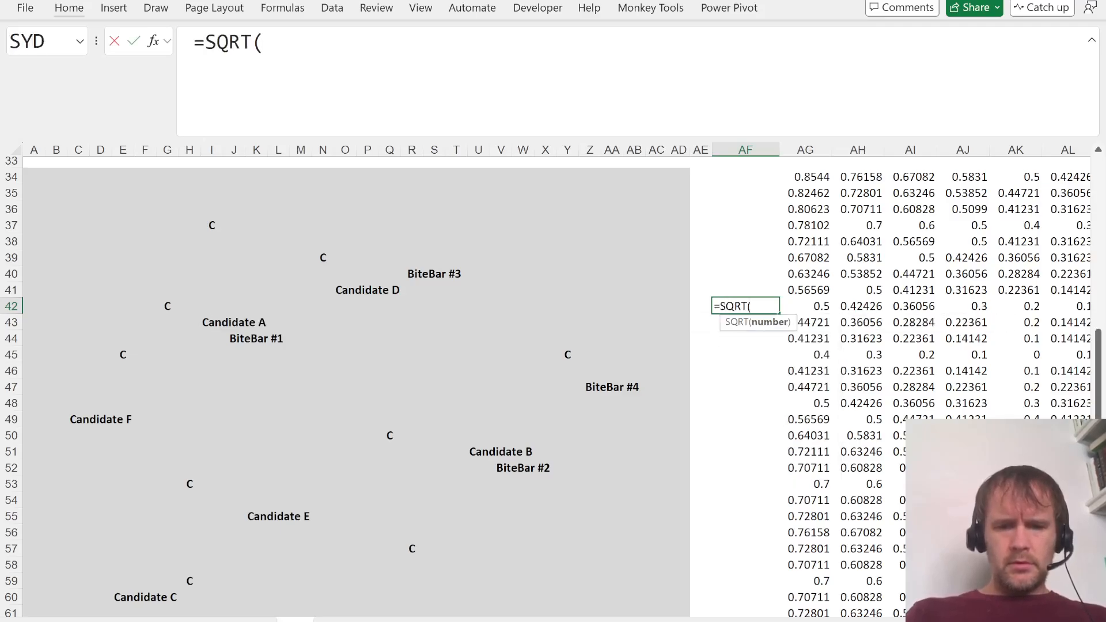
type("3^2+1")
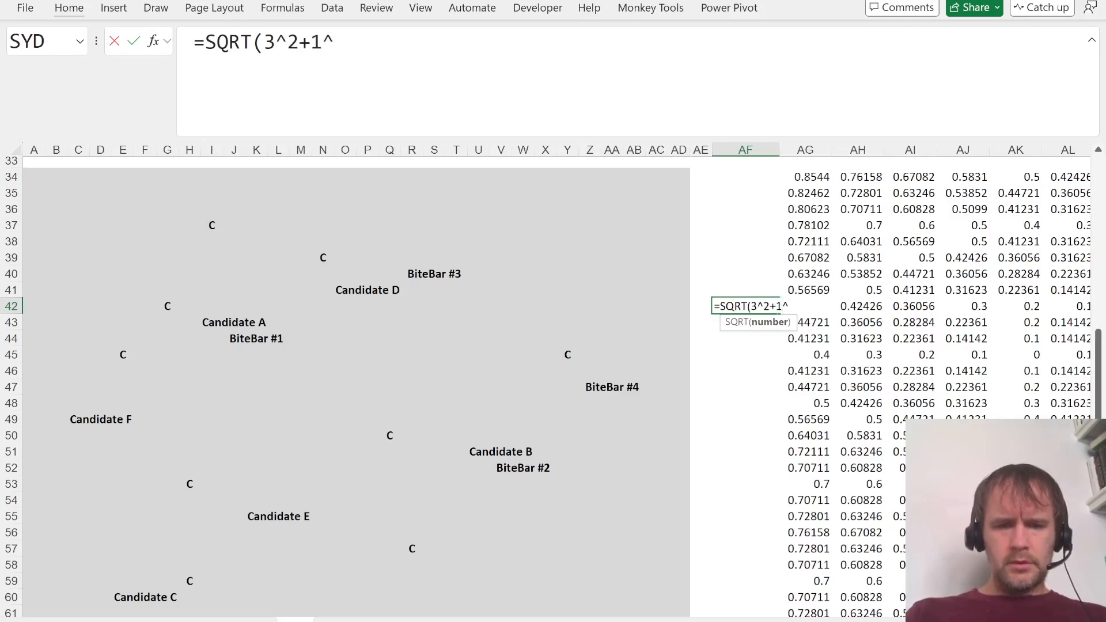
type("^2)")
key("Return")
key("Up")
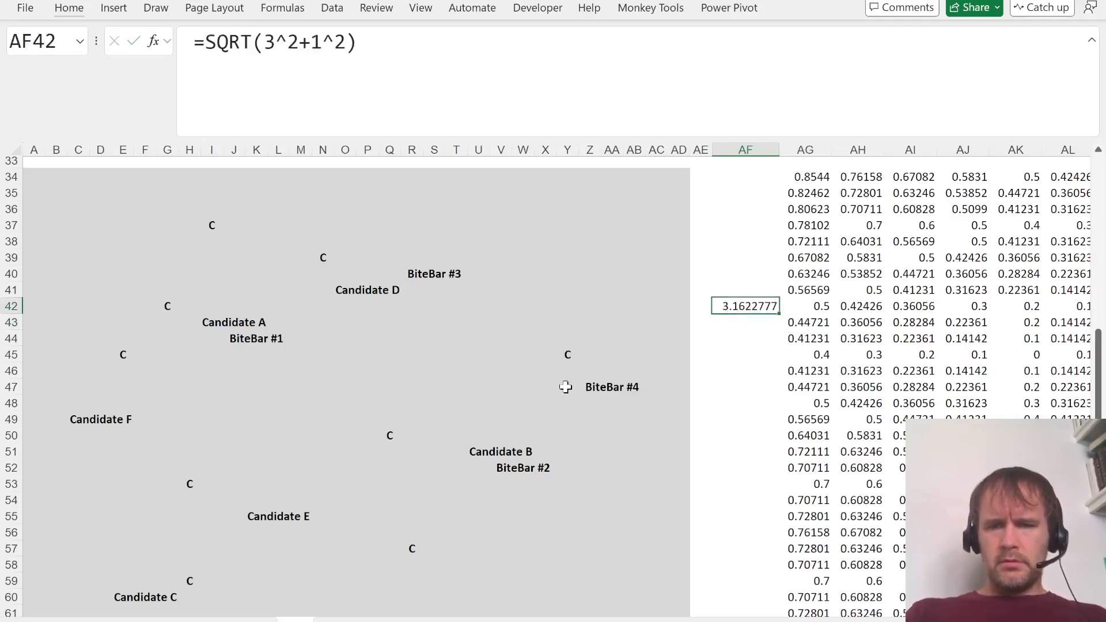
Step: Clear the trial calculation in AF42 and review the map distance rules in the case materials PDF
key("Delete")
key("ctrl+Page_Up")
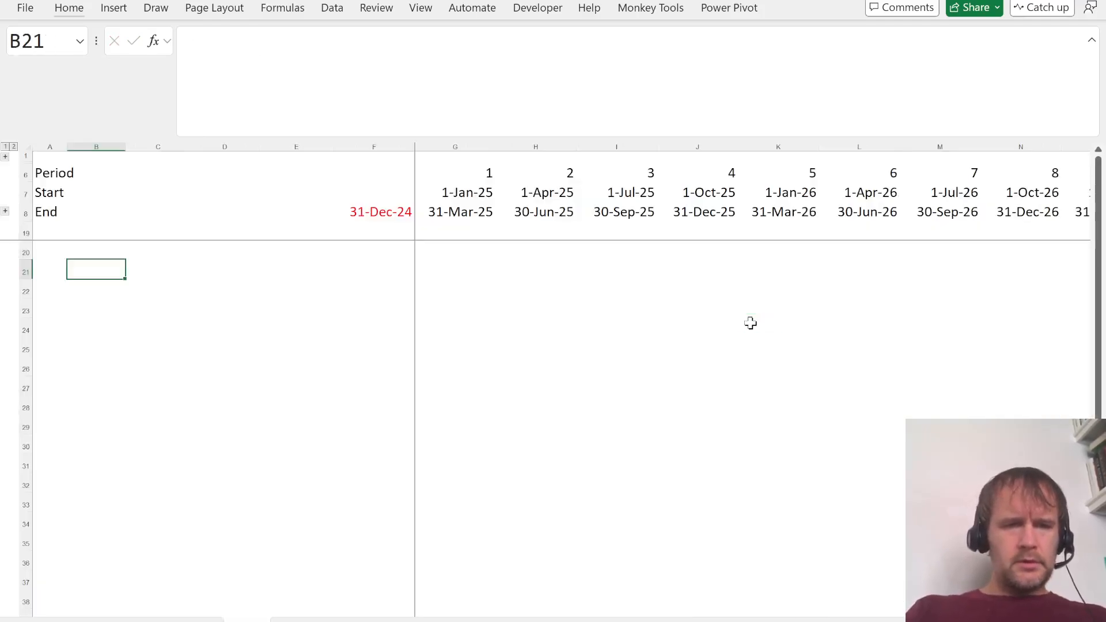
key("ctrl+Page_Up")
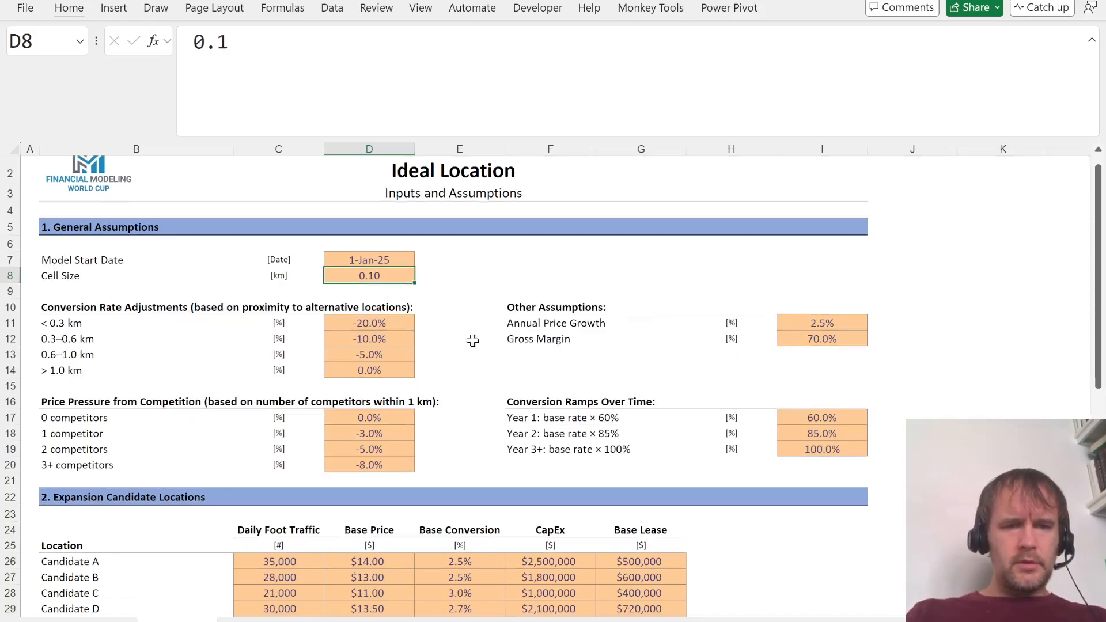
key("alt+Tab")
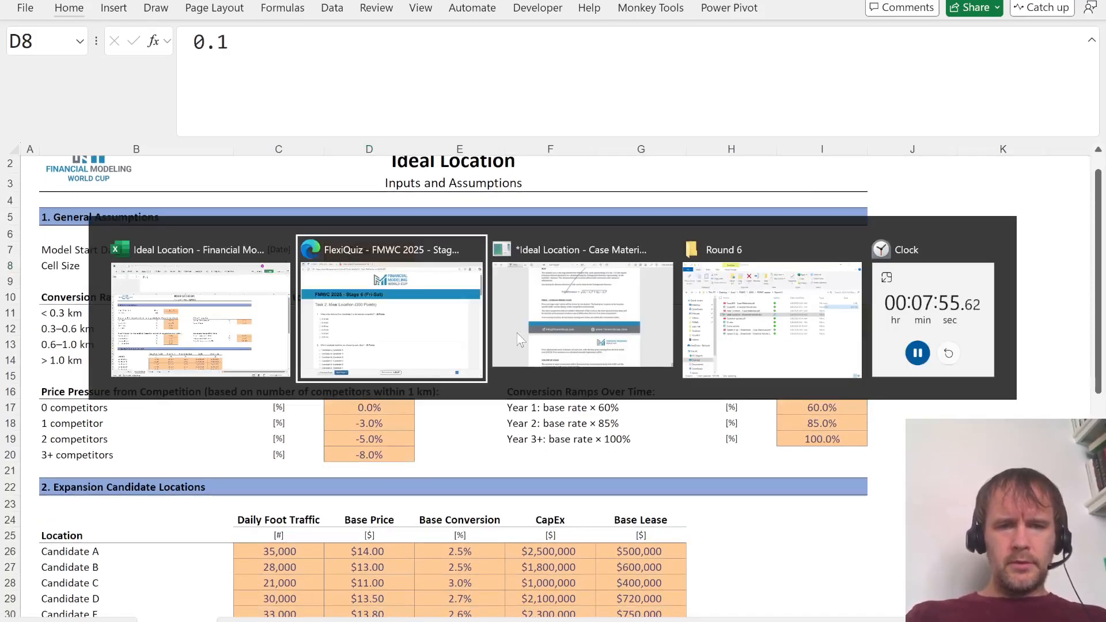
key("Tab")
scroll(505, 239, "up", 1)
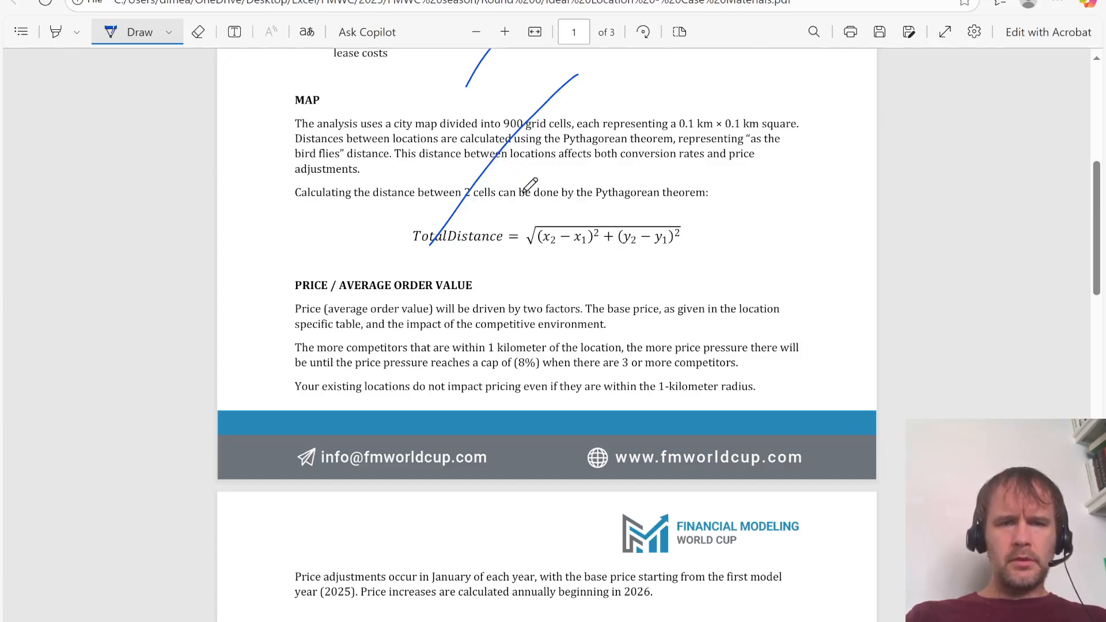
key("alt+Tab")
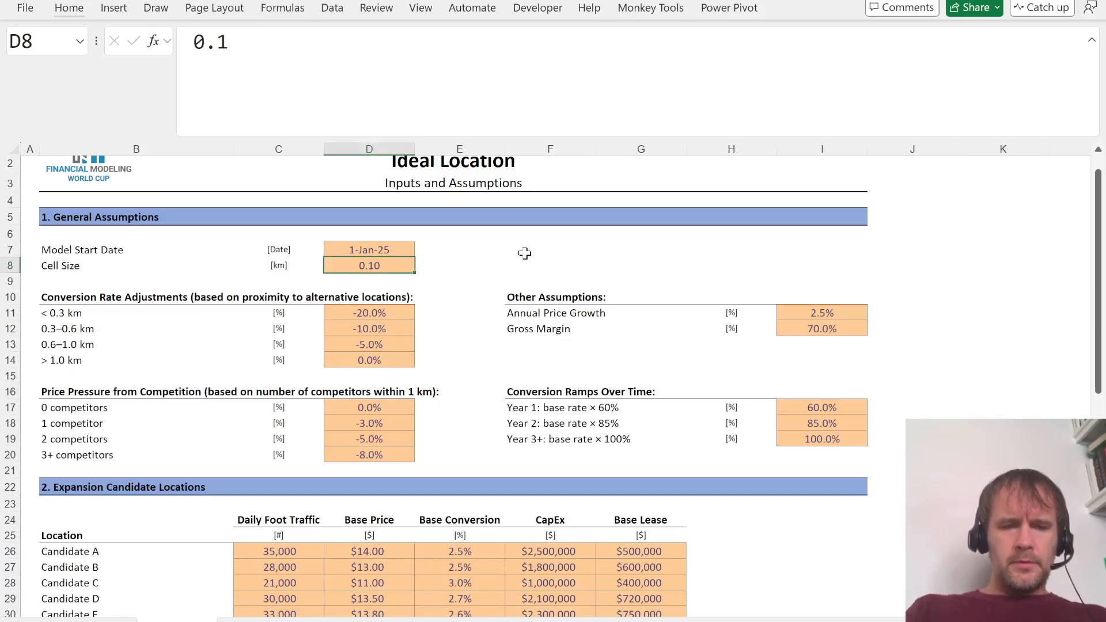
Step: Review the rows of the Locations and Map Cell Addresses table on the inputs sheet
scroll(441, 436, "down", 9)
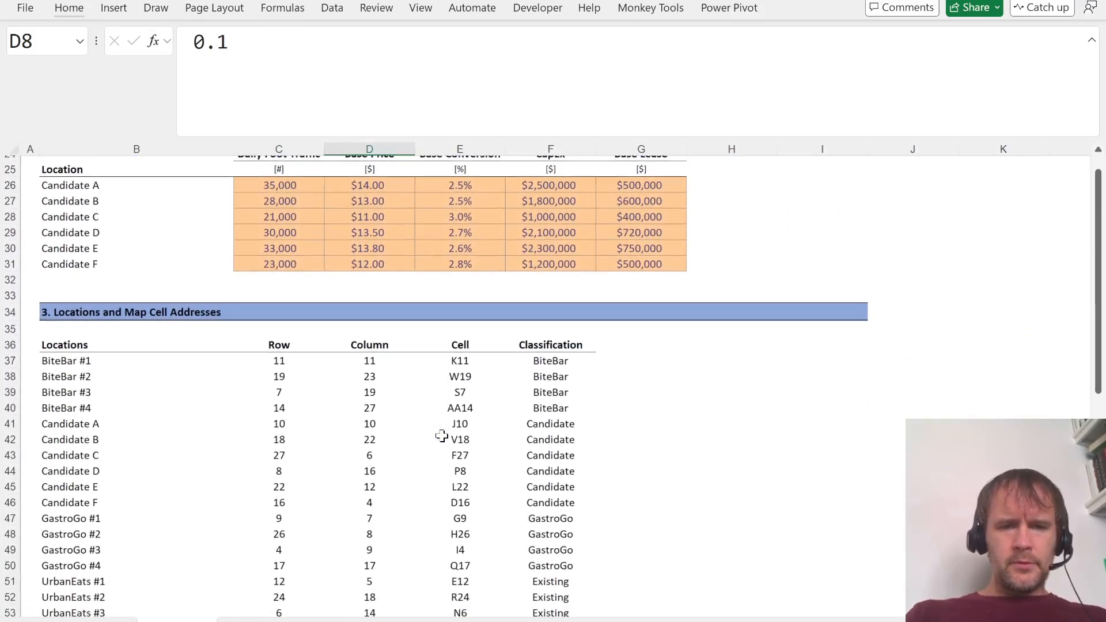
scroll(441, 436, "down", 1)
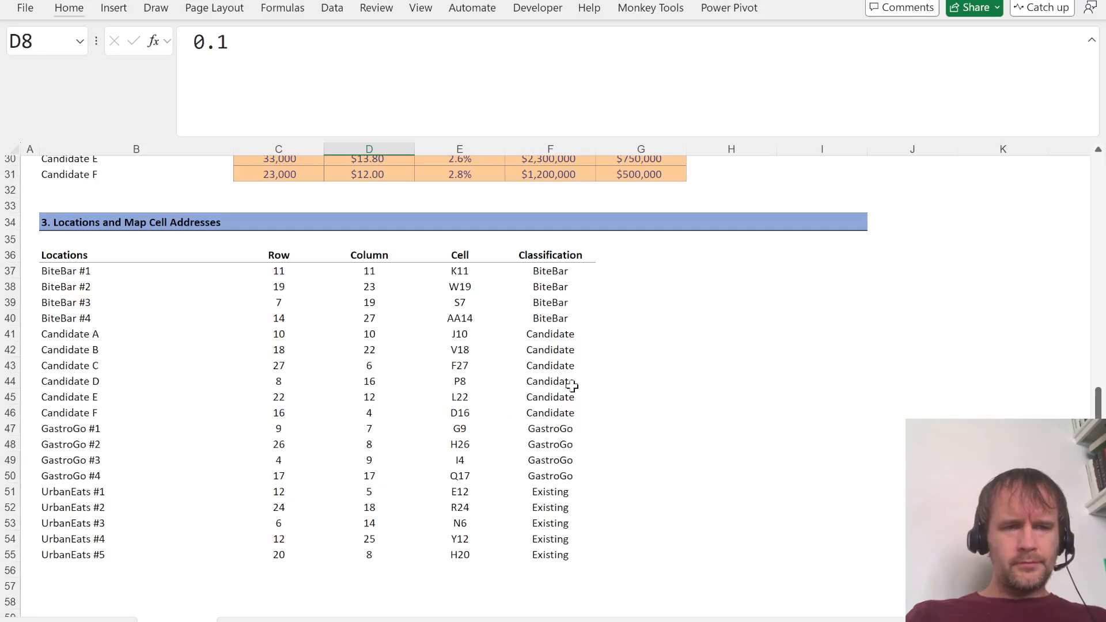
left_click(86, 271)
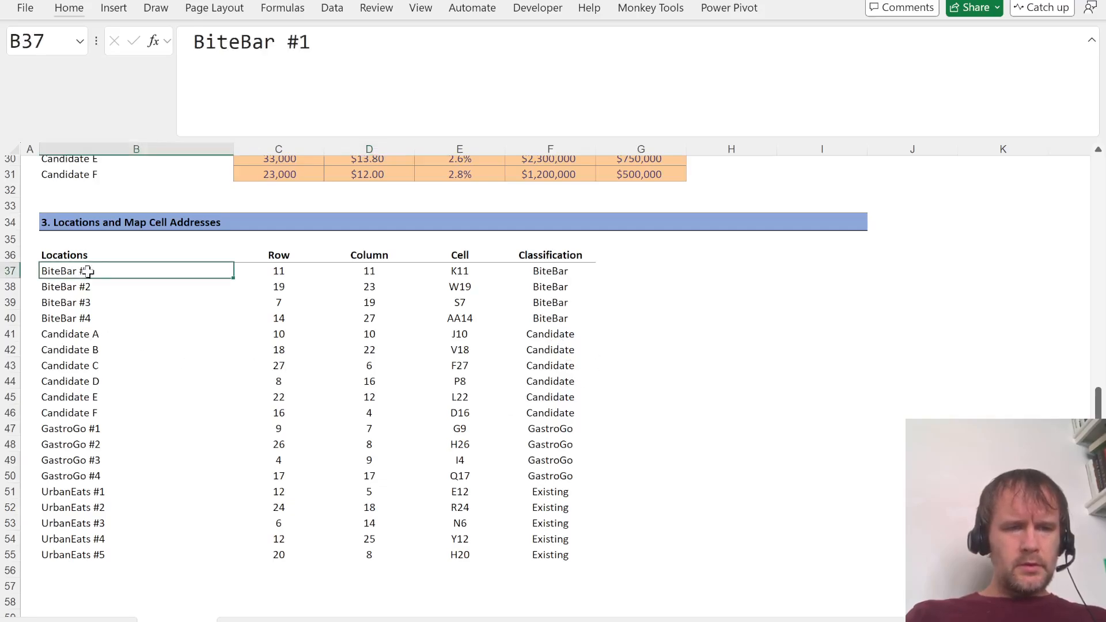
key("Down")
key("Down")
key("Down")
key("Down")
key("Down")
key("Down")
key("Down")
key("Down")
key("Down")
key("Down")
key("Down")
key("Down")
key("Down")
key("Down")
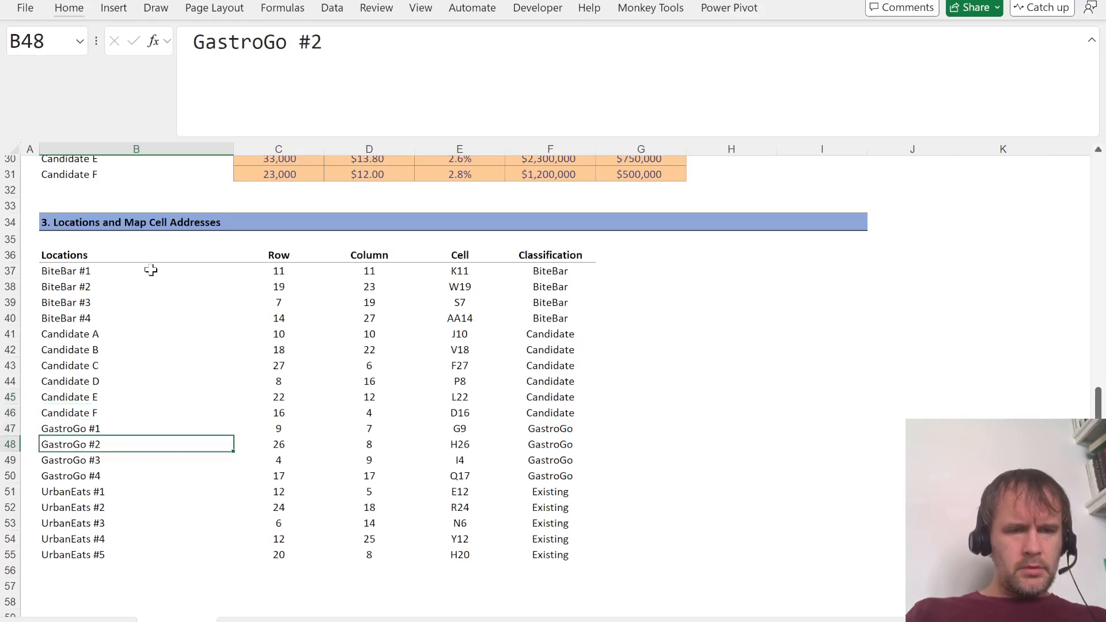
Step: Move the Candidate A to Candidate F rows (41 to 46) below UrbanEats #5 at the end of the locations table
key("Up")
key("Up")
key("Up")
key("Up")
key("Up")
key("Up")
key("Up")
key("Up")
key("Up")
key("Up")
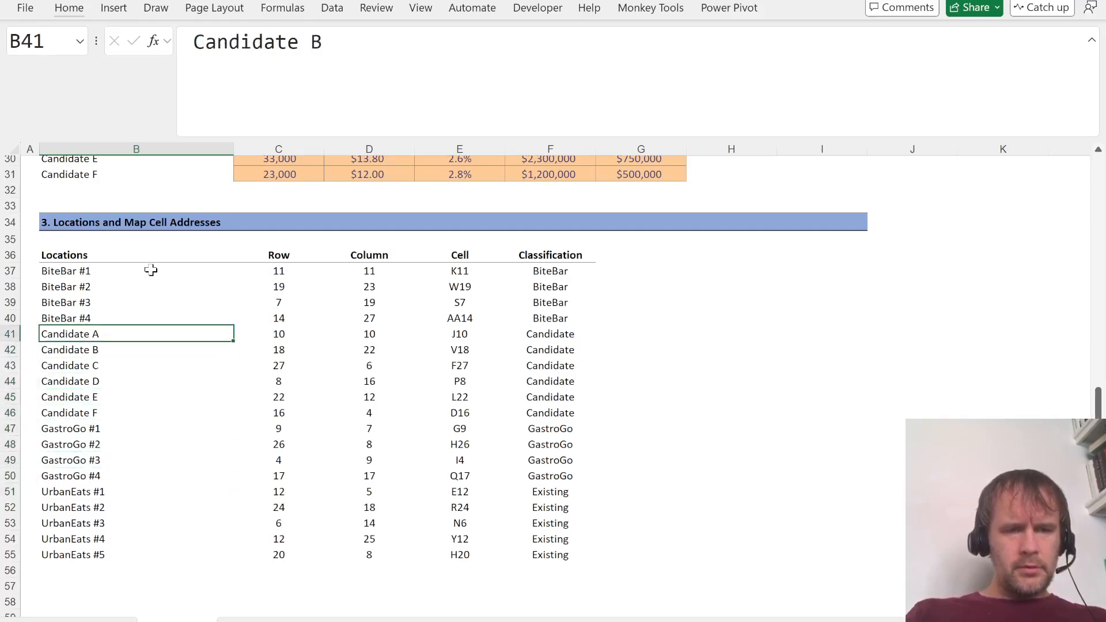
key("shift+space")
key("shift+Down")
key("shift+Down")
key("shift+Down")
key("shift+Down")
key("shift+Down")
key("ctrl+Down")
key("Down")
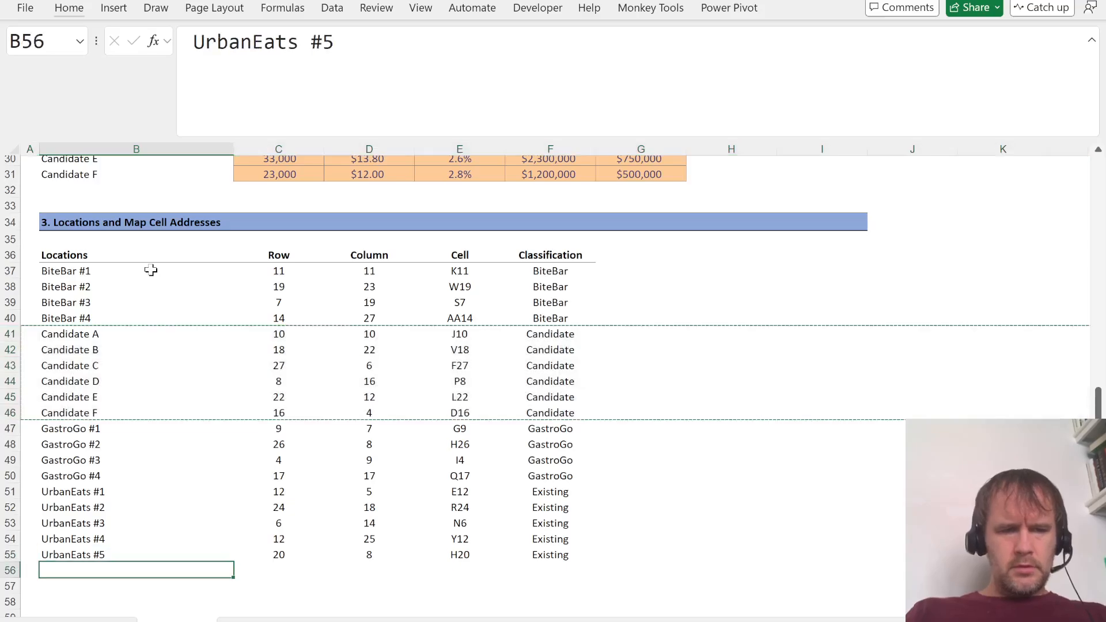
key("shift+space")
key("ctrl+shift+plus")
Step: In G50, subtract the BiteBar and GastroGo coordinates from Candidate A's row and column with =C50:D50-C37:D44
key("Right")
key("Right")
key("Right")
key("Right")
key("Right")
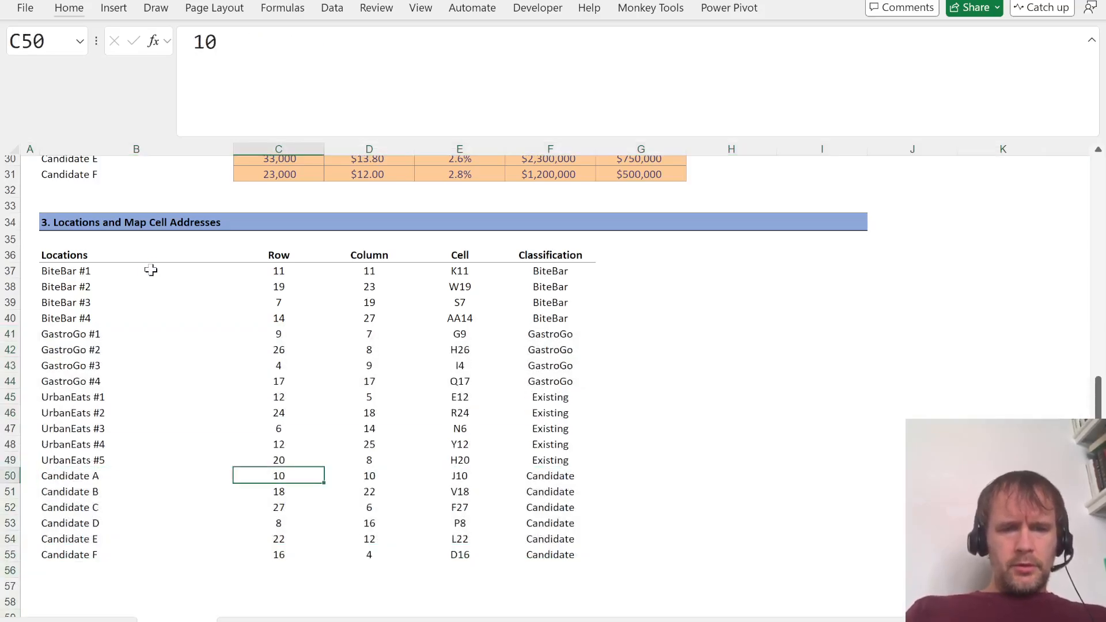
key("Right")
type("=")
key("Left")
key("Left")
key("Left")
key("Left")
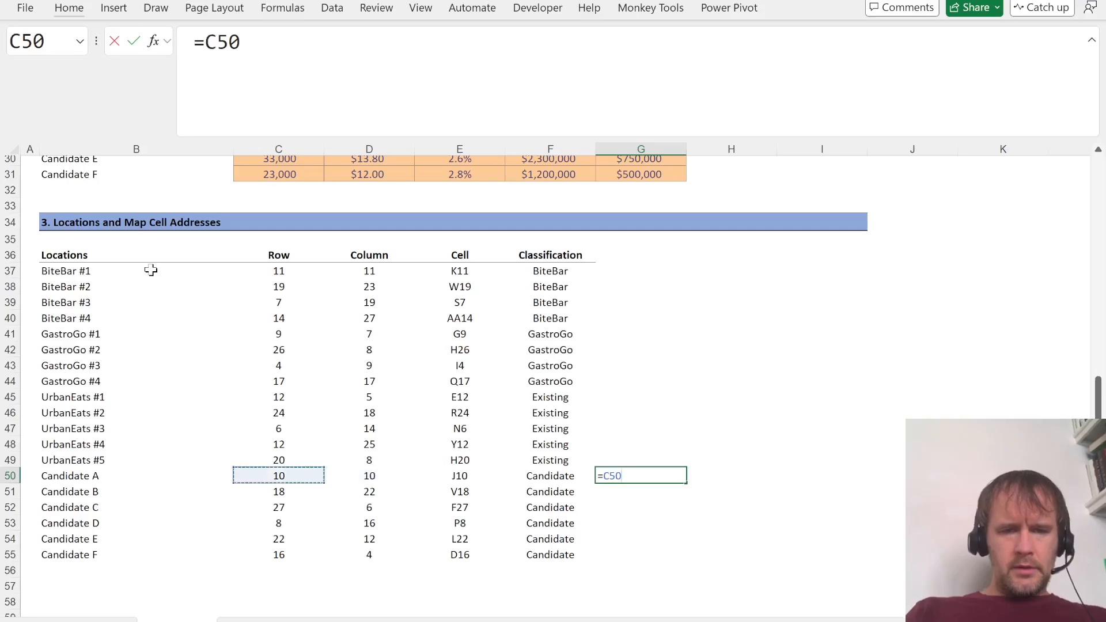
key("shift+Right")
type("-")
key("Left")
key("Left")
key("Left")
key("Up")
key("Up")
key("Up")
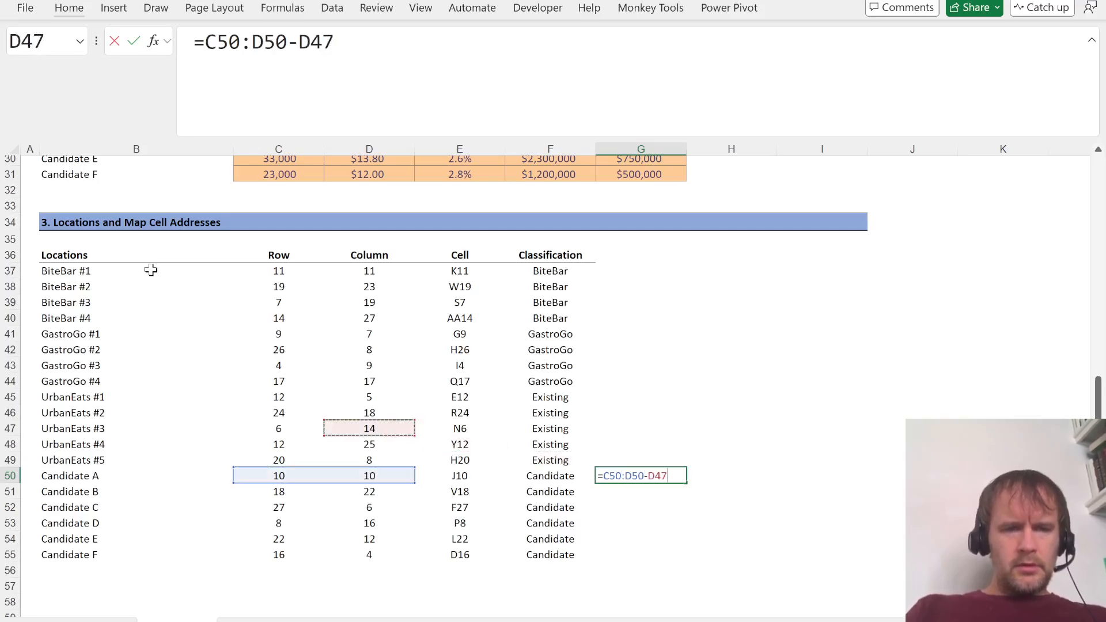
key("Left")
key("Up")
key("Up")
key("Up")
key("Up")
key("Up")
key("Up")
key("Up")
key("Up")
key("Up")
key("Up")
key("shift+Down")
key("shift+Down")
key("shift+Down")
key("shift+Down")
key("shift+Down")
key("shift+Down")
key("shift+Down")
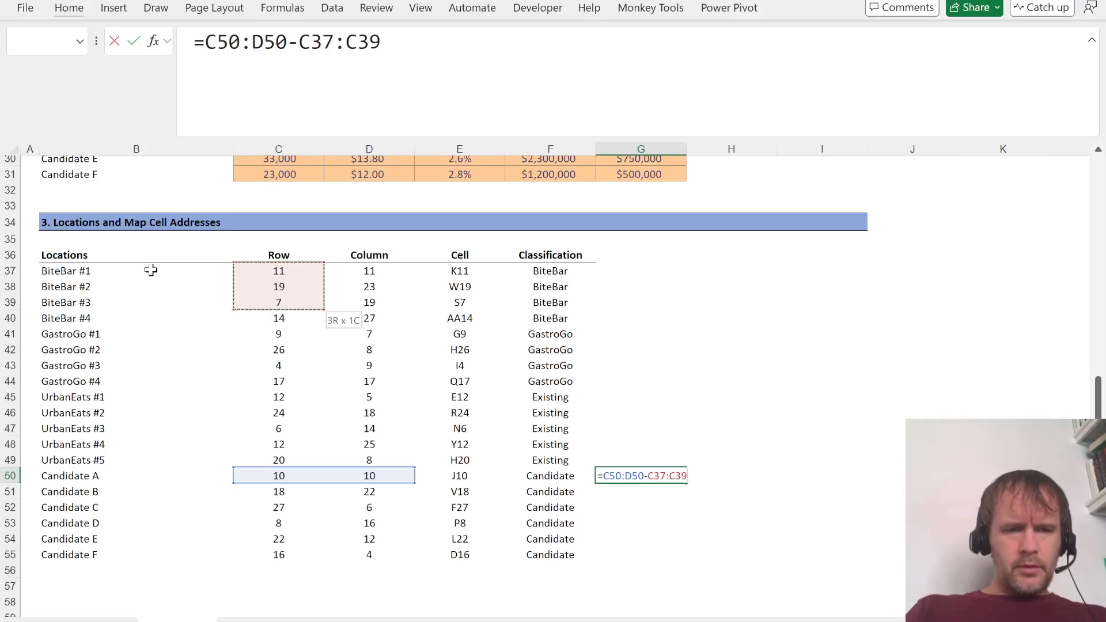
key("shift+Right")
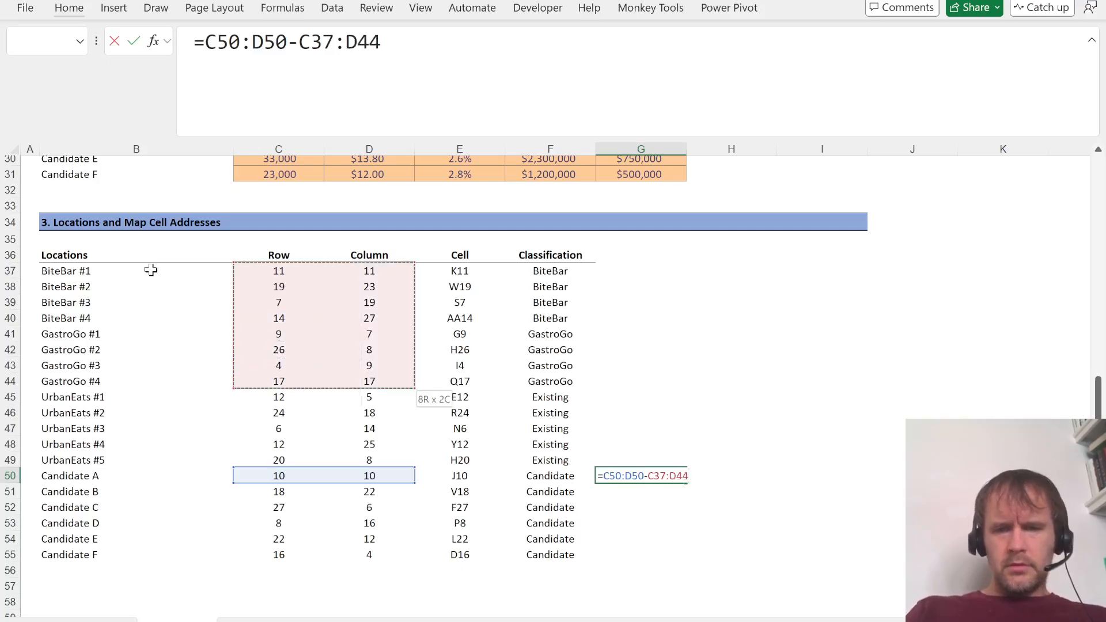
key("Return")
key("Up")
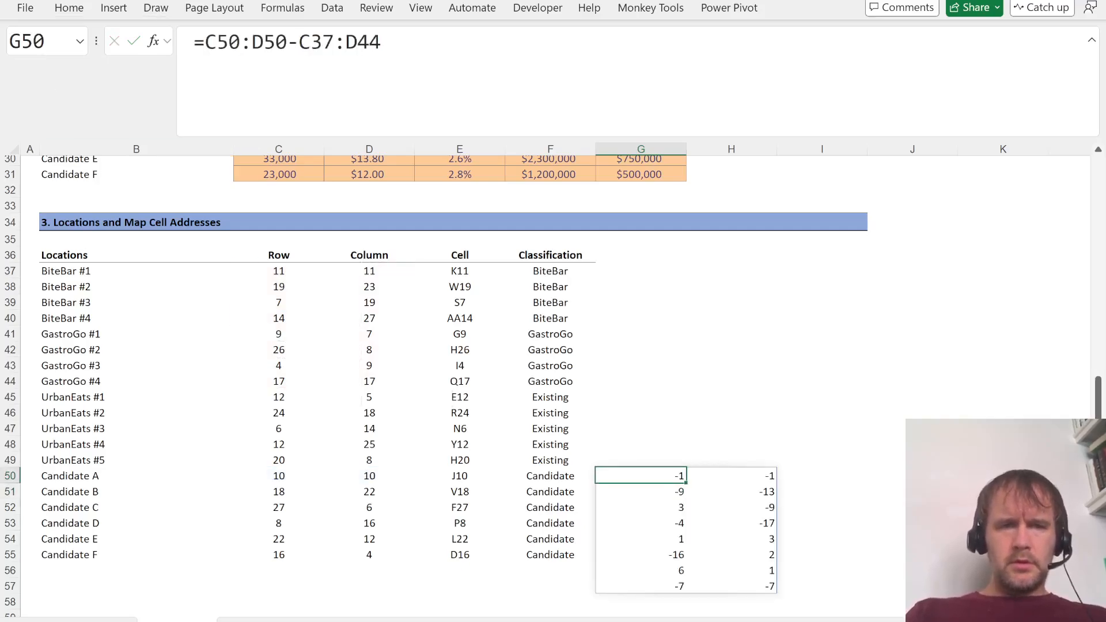
Step: Square the coordinate differences in G50 so the formula reads =(C50:D50-C37:D44)^2
key("F2")
key("Home")
key("Right")
type("(")
key("End")
type(")")
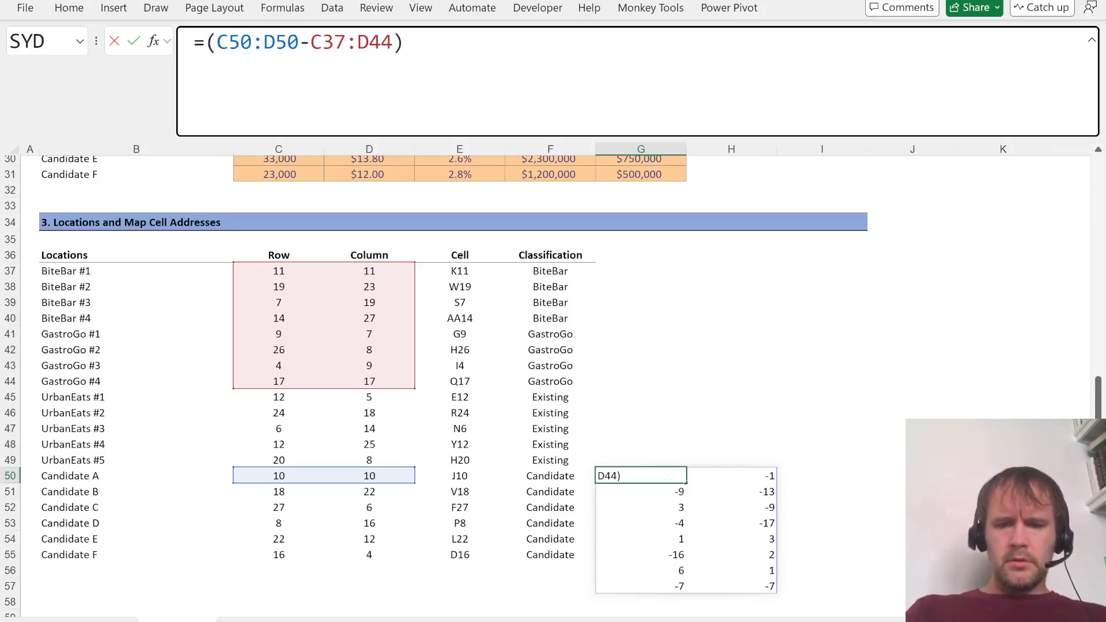
type("^2")
key("ctrl+Return")
Step: Sum the squared differences per competitor in G50 with =BYROW((C50:D50-C37:D44)^2,SUM)
key("F2")
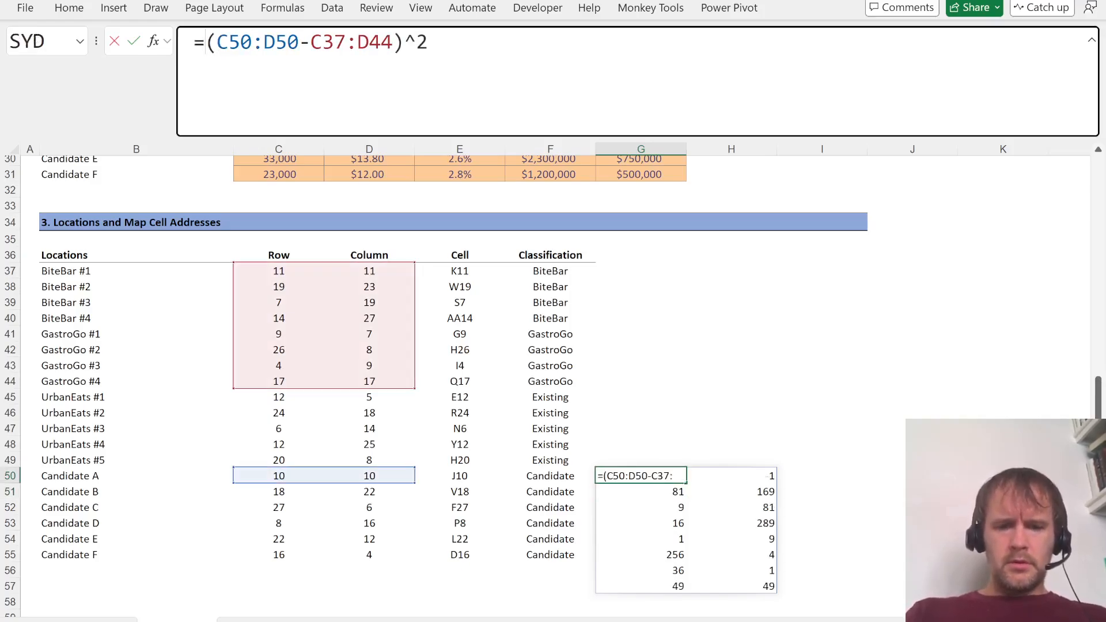
key("Home")
key("Right")
type("byro")
key("Tab")
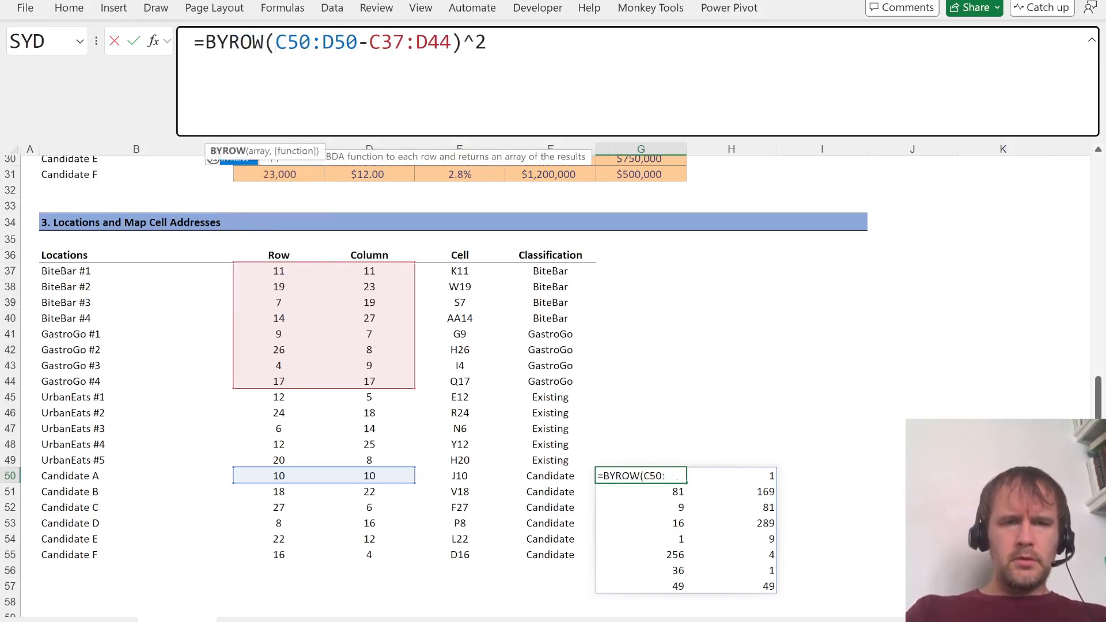
type("(")
key("End")
type(",sum)")
key("Return")
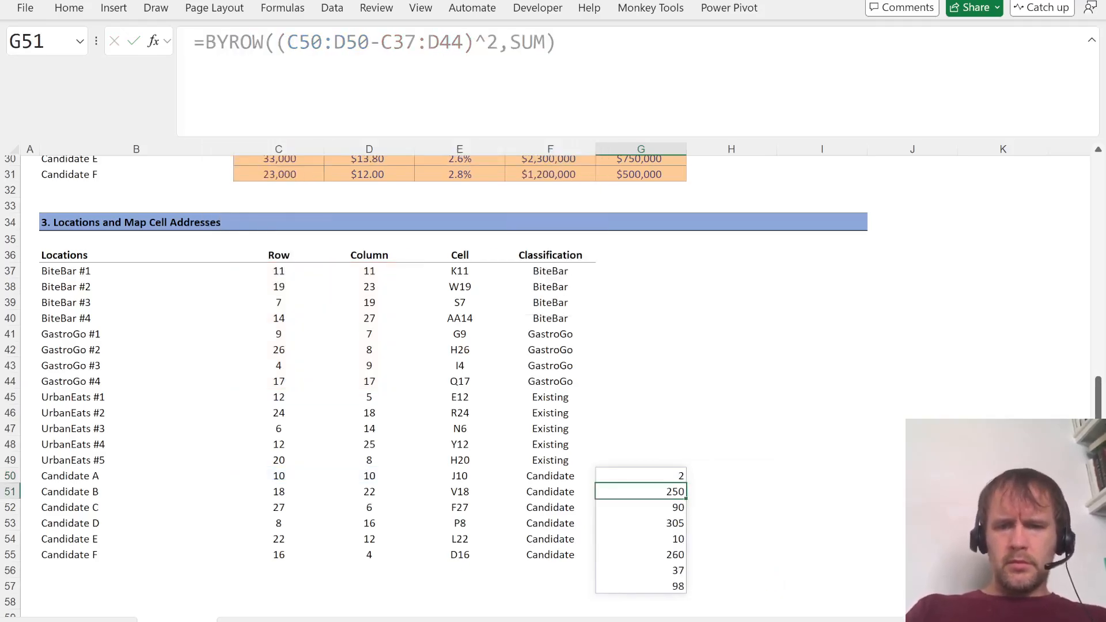
Step: Wrap the BYROW formula in G50 in SQRT and divide it by 10 to get distances in kilometres
key("Up")
key("F2")
key("Home")
key("Right")
type("sqr")
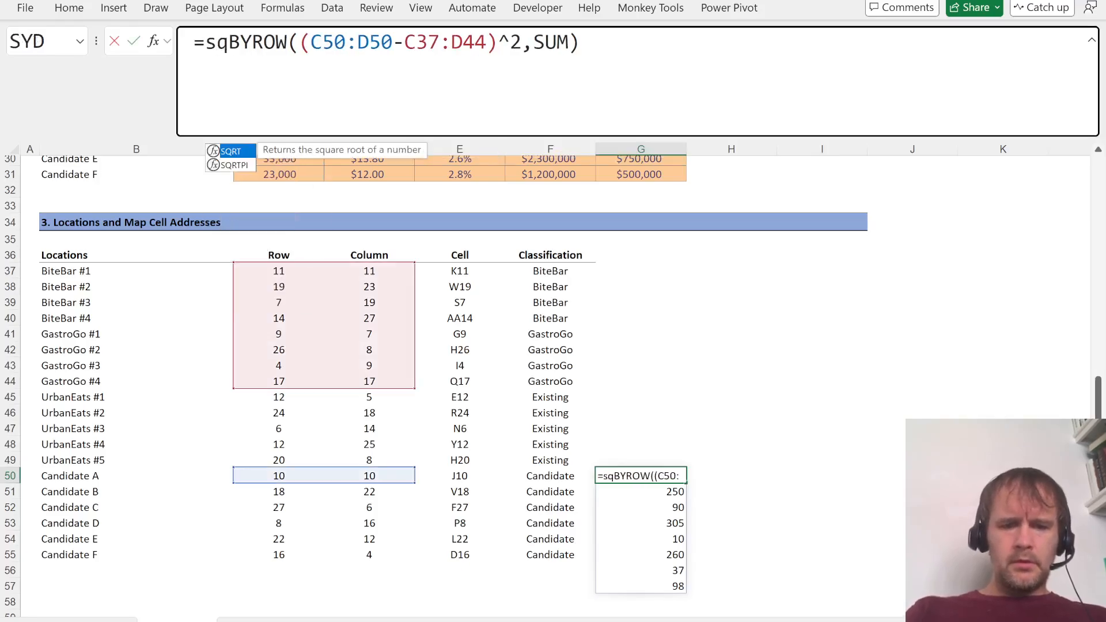
key("Tab")
type(")/10")
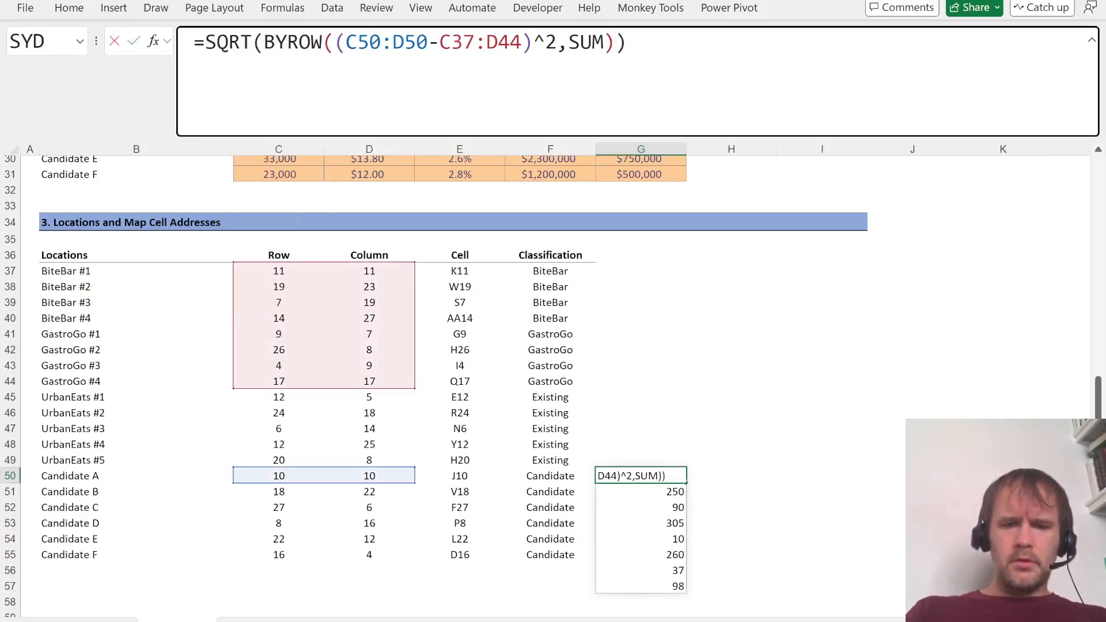
key("Return")
Step: Format the spilled distances in G50:G57 as numbers with two decimals
key("Up")
key("ctrl+shift+Down")
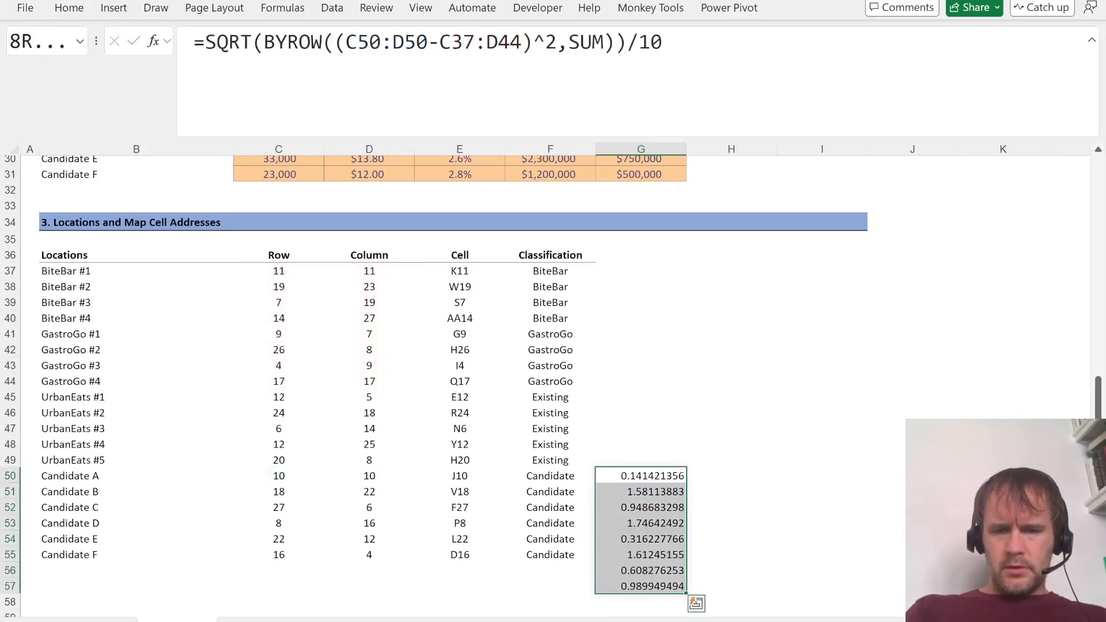
key("ctrl+shift+1")
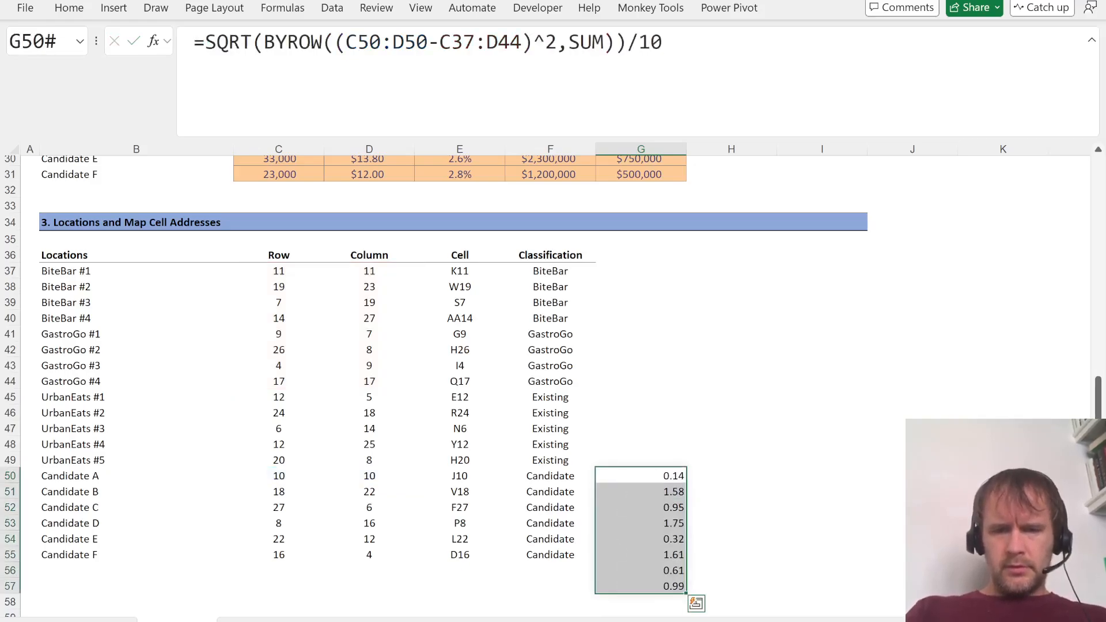
Step: Compare Candidate A's calculated competitor distances with the answer options of quiz question 1
key("alt+Tab")
key("ctrl+Tab")
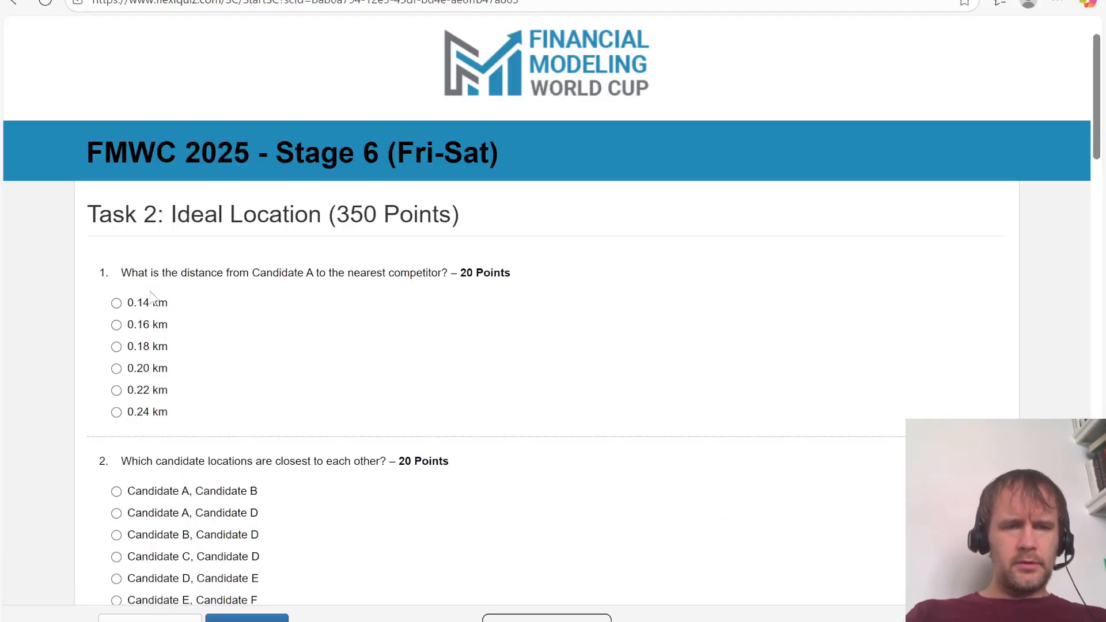
key("alt+Tab")
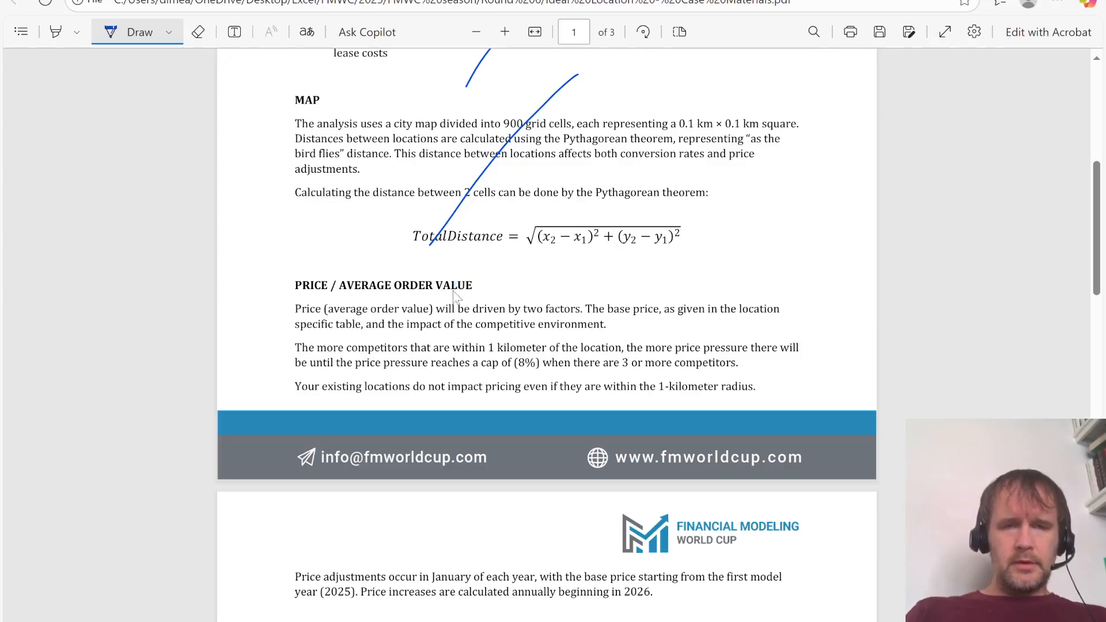
key("alt+Tab")
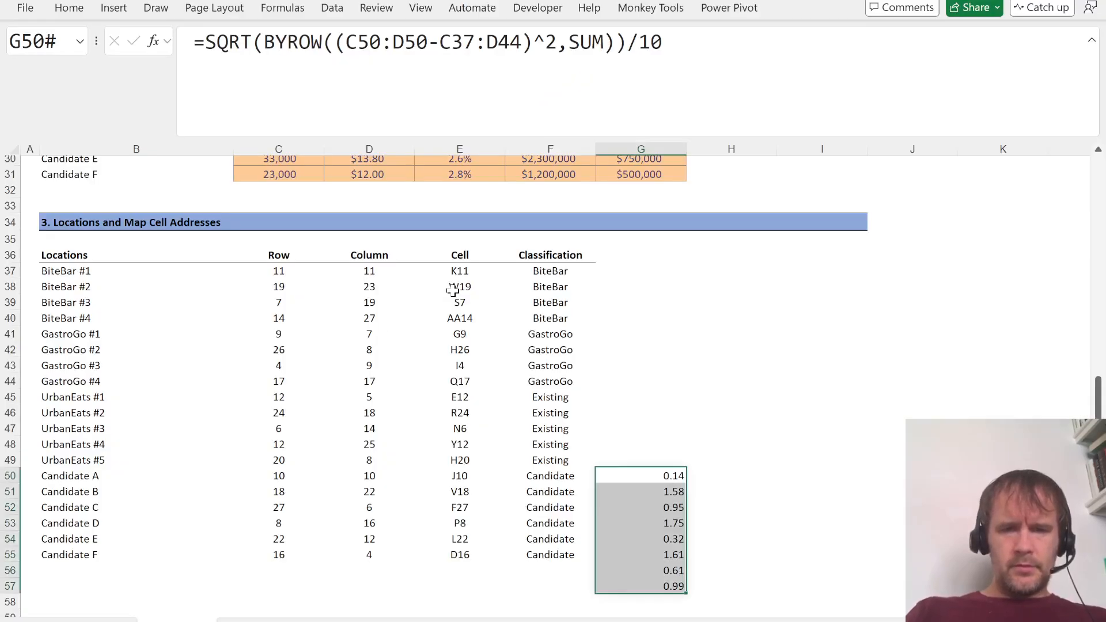
Step: Move the spilled distance formula from G50 to G37 so each distance sits beside its competitor
key("ctrl+x")
key("Left")
key("ctrl+Up")
key("Right")
key("Down")
key("ctrl+v")
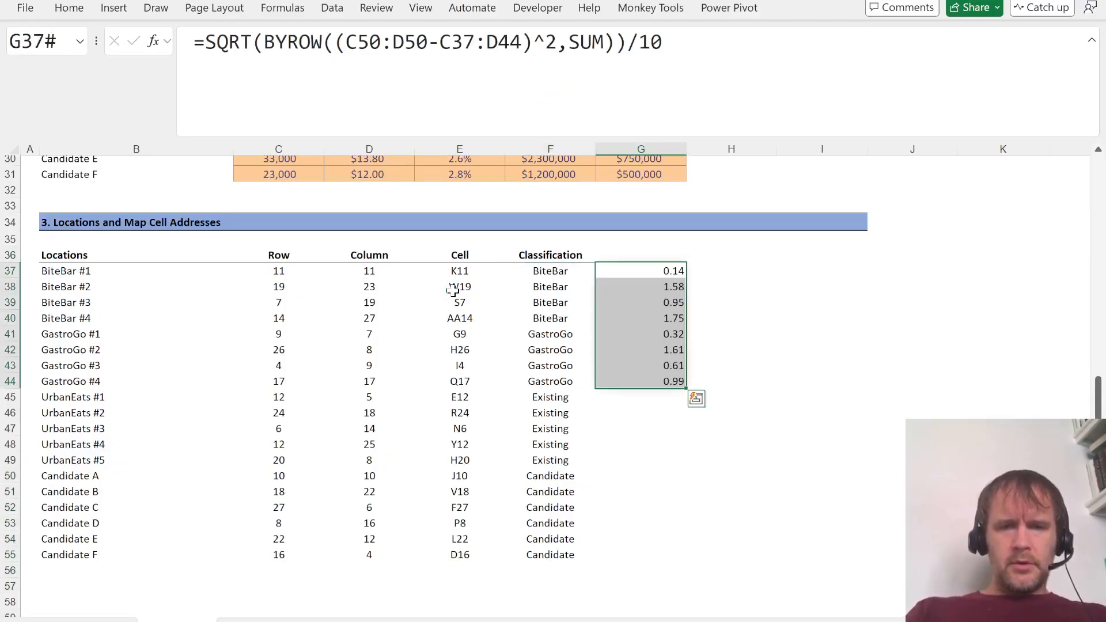
Step: Check which competitor row in the locations table has the shortest distance to Candidate A
key("Down")
key("Down")
key("Down")
key("Down")
key("Down")
key("Down")
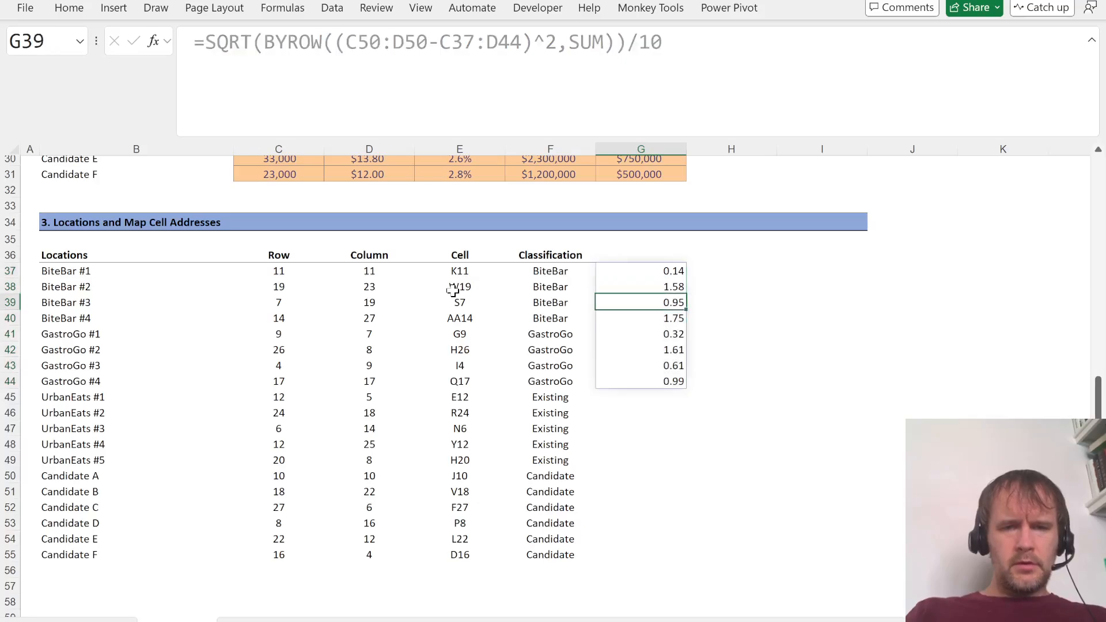
key("Up")
key("ctrl+Up")
key("ctrl+shift+Left")
key("ctrl+shift+Left")
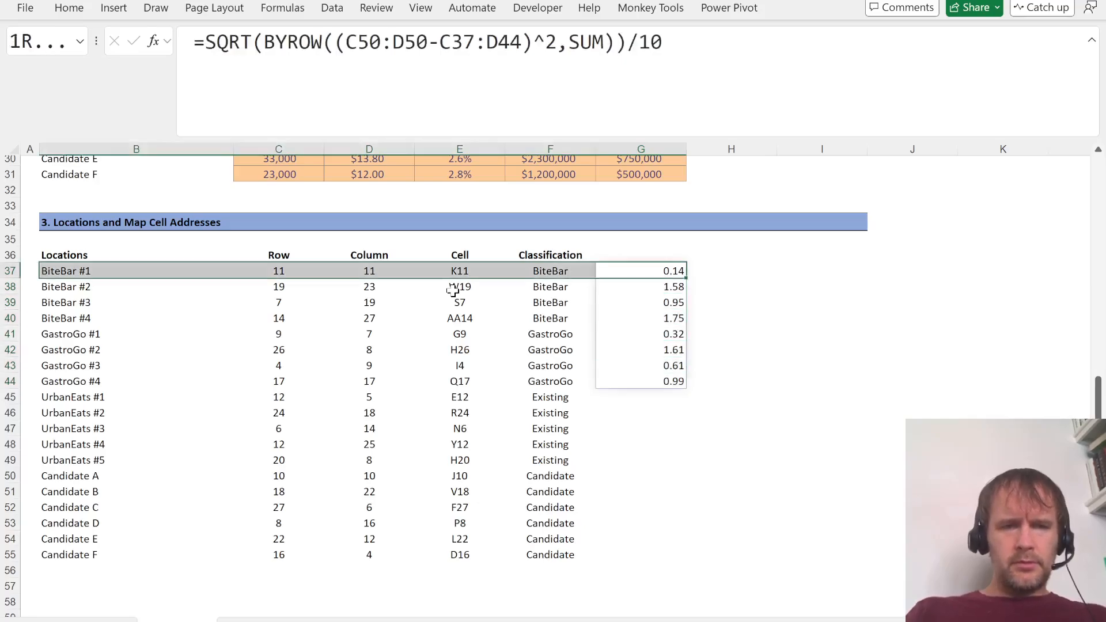
key("Right")
Step: Locate BiteBar #1 at K11 on the map sheet and examine the cells between it and Candidate A
key("ctrl+Page_Up")
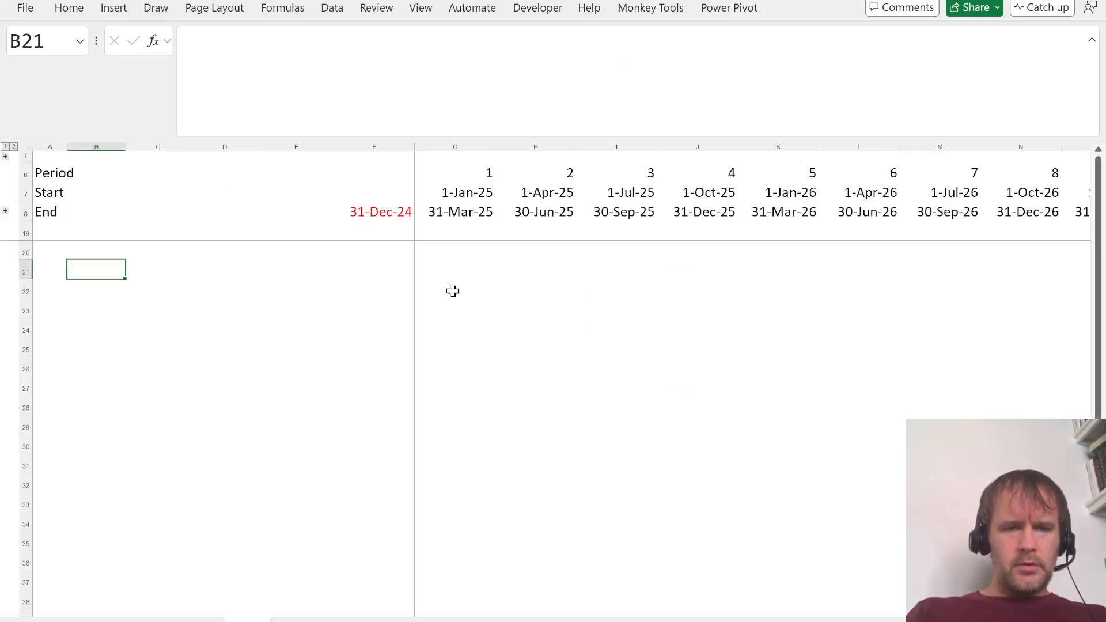
key("ctrl+Page_Up")
key("ctrl+Page_Up")
scroll(155, 345, "up", 1)
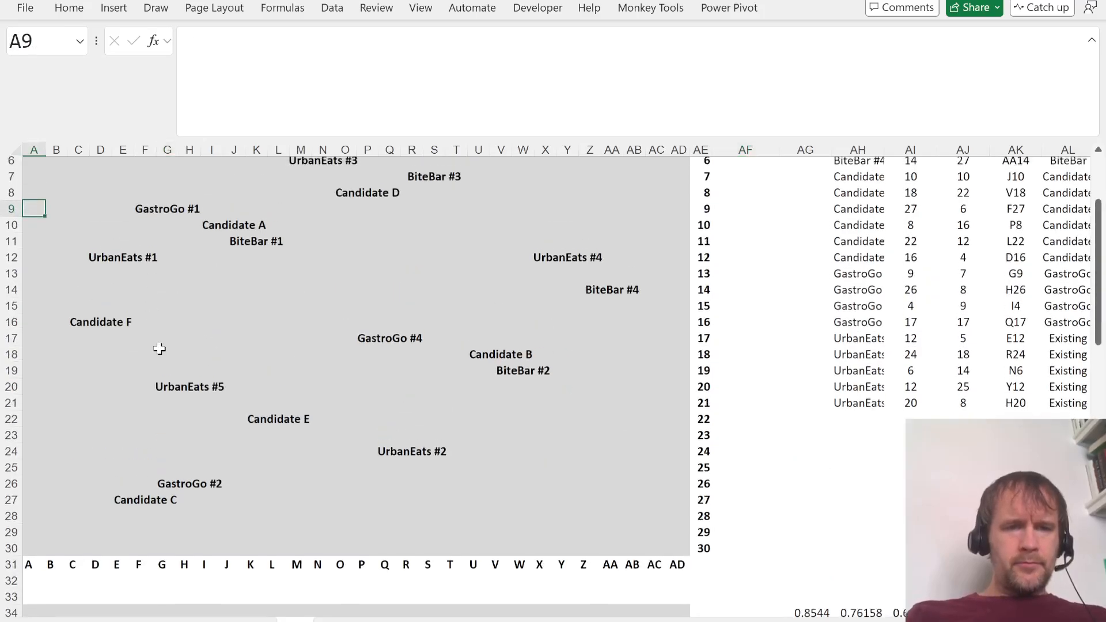
left_click(234, 254)
key("Right")
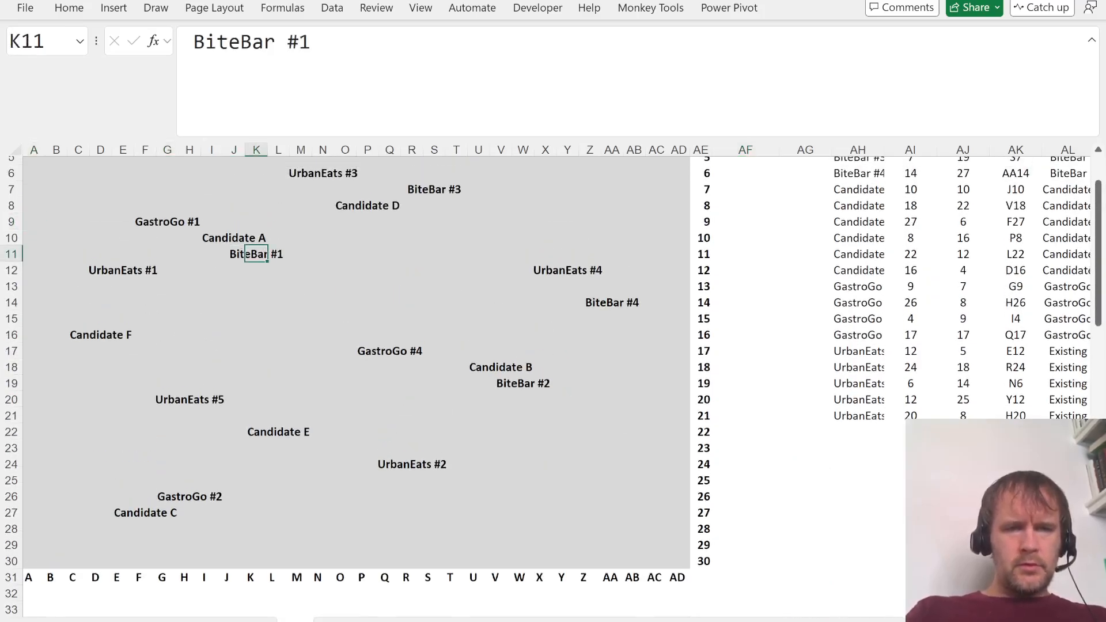
key("shift+Left")
key("shift+Up")
key("shift+Up")
key("shift+Left")
scroll(217, 401, "down", 6)
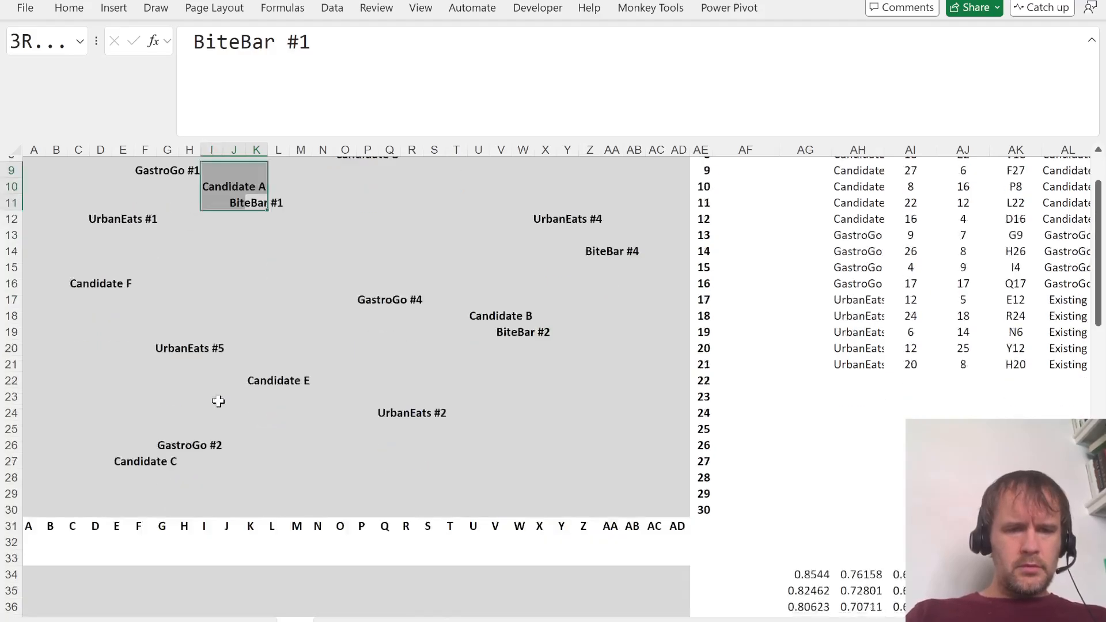
Step: Compare the BiteBar #1 marker on the lower map copy with the extent of the main map grid, and return to the locations table
left_click(257, 500)
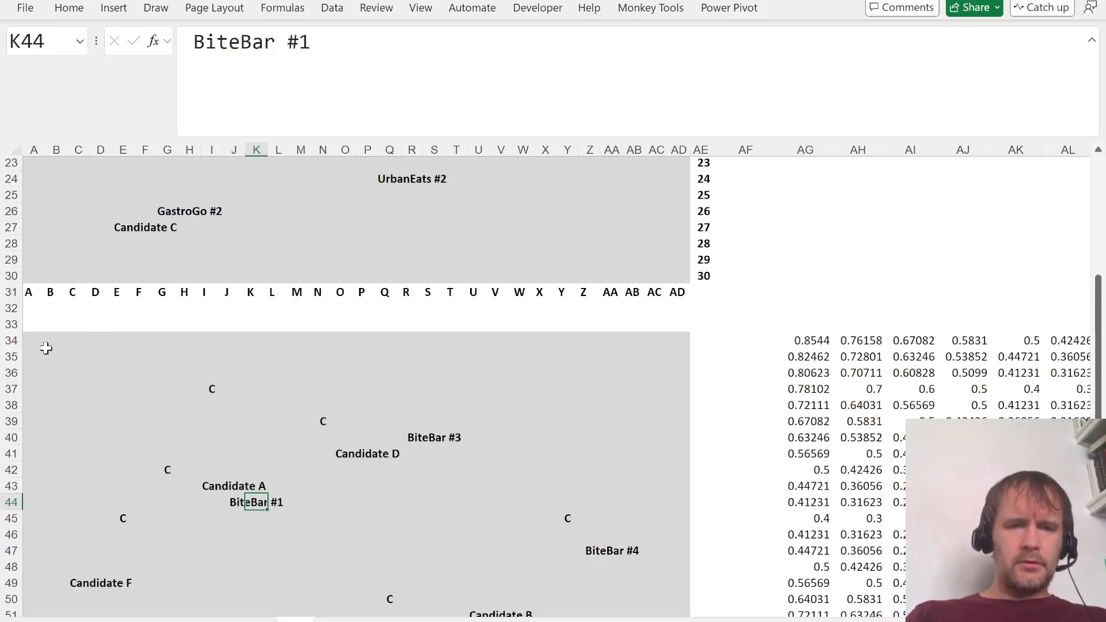
left_click(678, 276)
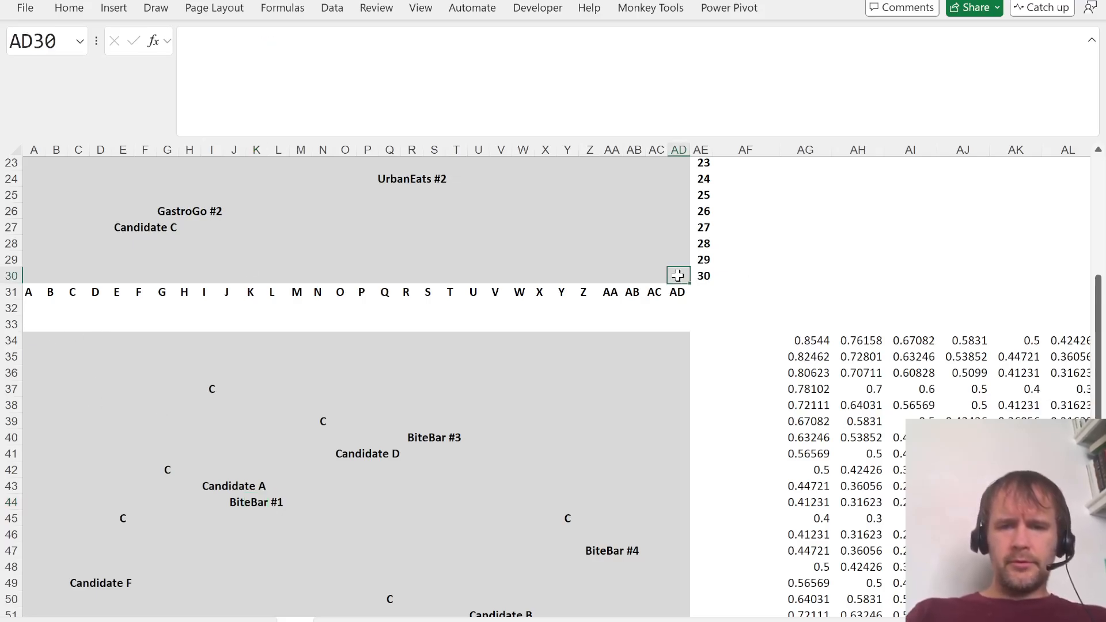
key("ctrl+shift+Up")
key("ctrl+shift+Left")
key("ctrl+Page_Up")
key("ctrl+Page_Up")
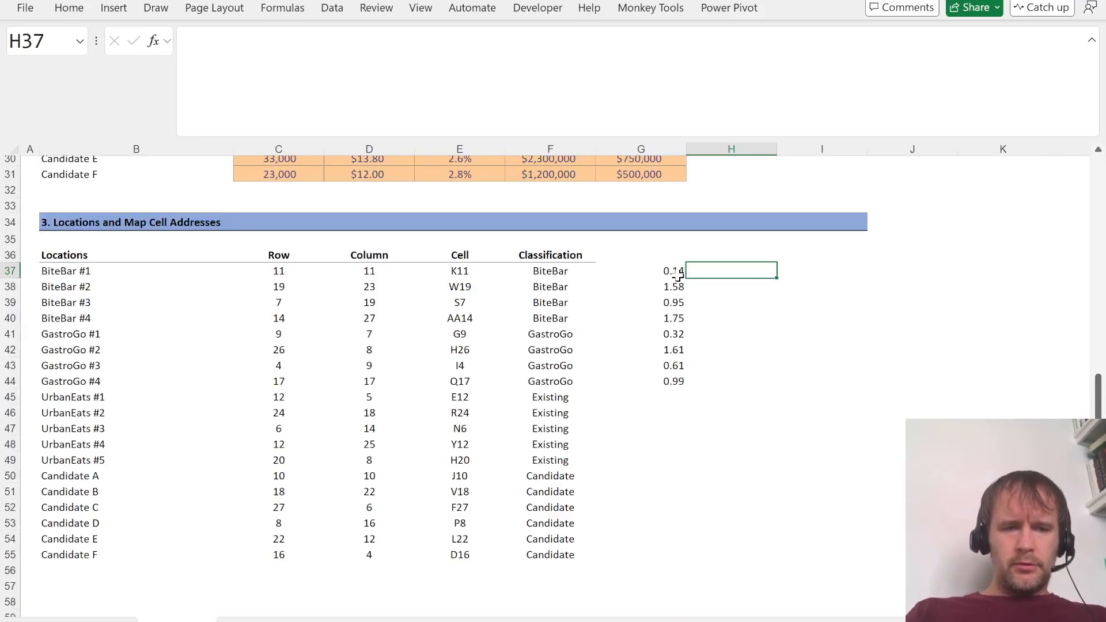
Step: Switch to the quiz in the browser and read question 2 about which candidate locations are closest to each other
key("alt+Tab")
key("ctrl+Tab")
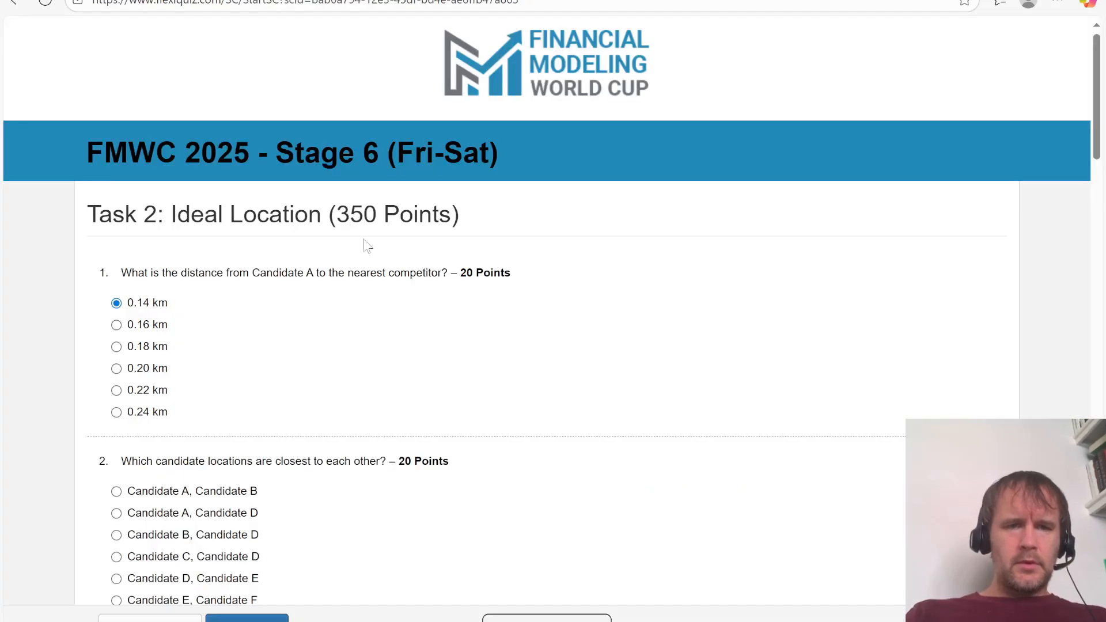
scroll(363, 414, "down", 3)
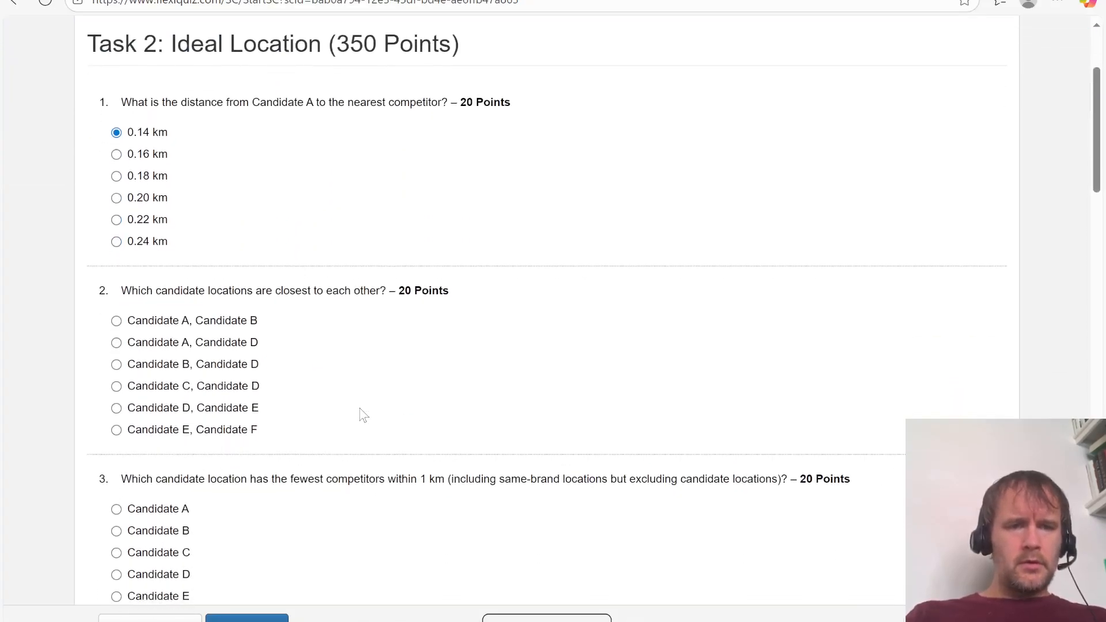
Step: Switch to Excel and enter =_distBetween(E50:E55,TOROW(E50:E55)) in G50 to build a candidate-to-candidate distance matrix
key("alt+Tab")
key("Down")
key("Down")
key("Down")
key("Down")
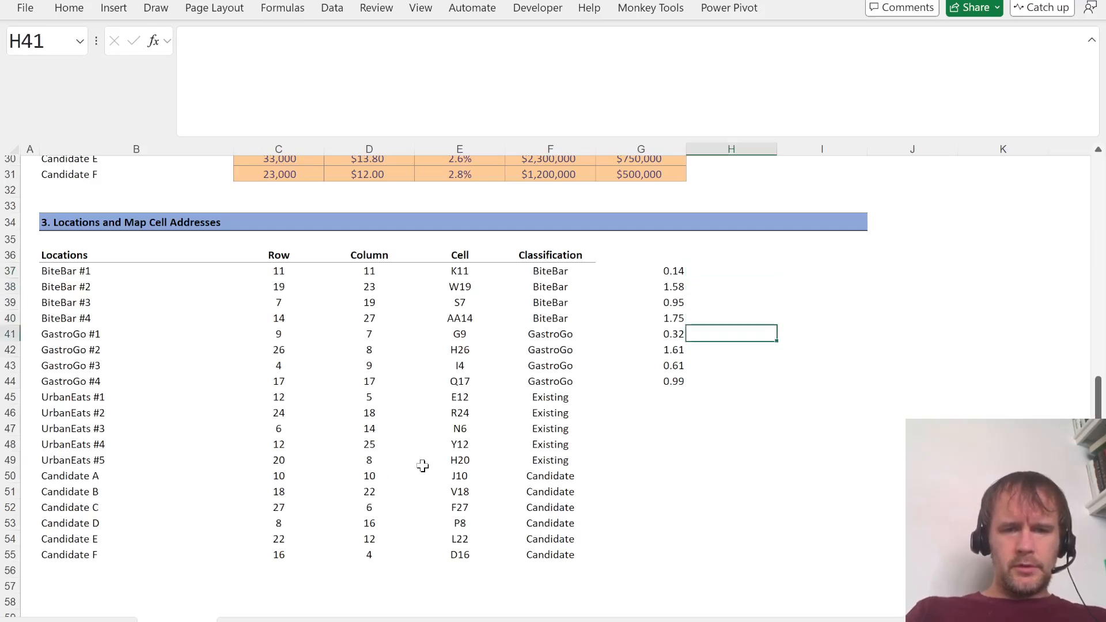
key("Down")
key("Down")
key("Down")
key("Down")
key("Down")
key("Down")
key("Down")
key("Down")
key("Down")
key("Left")
key("Left")
key("Right")
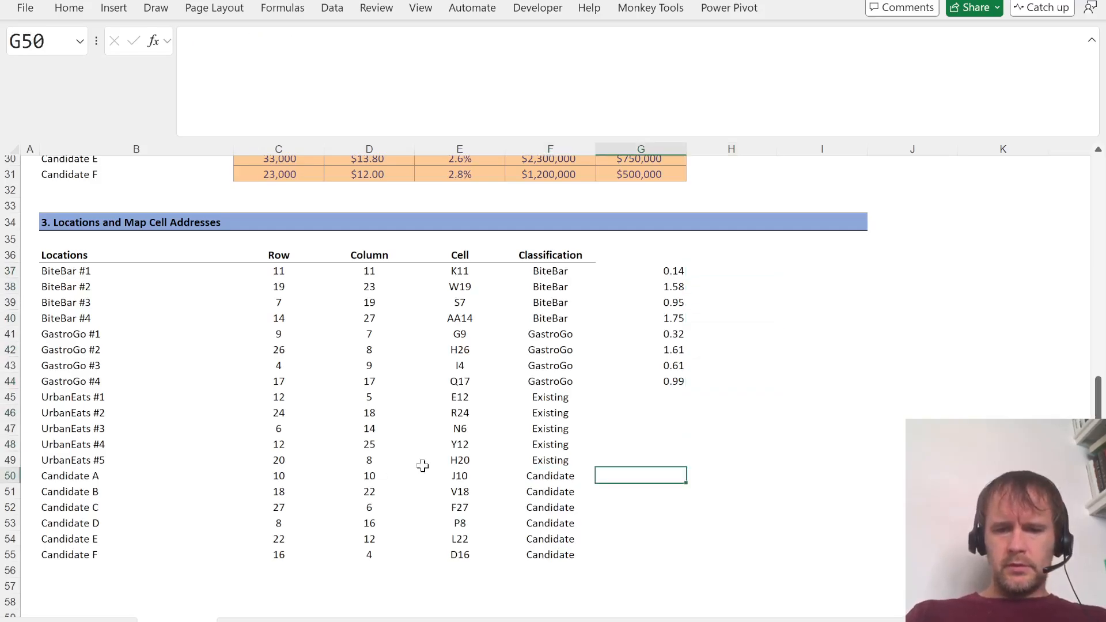
type("=dist")
key("Tab")
key("Left")
key("Left")
key("Left")
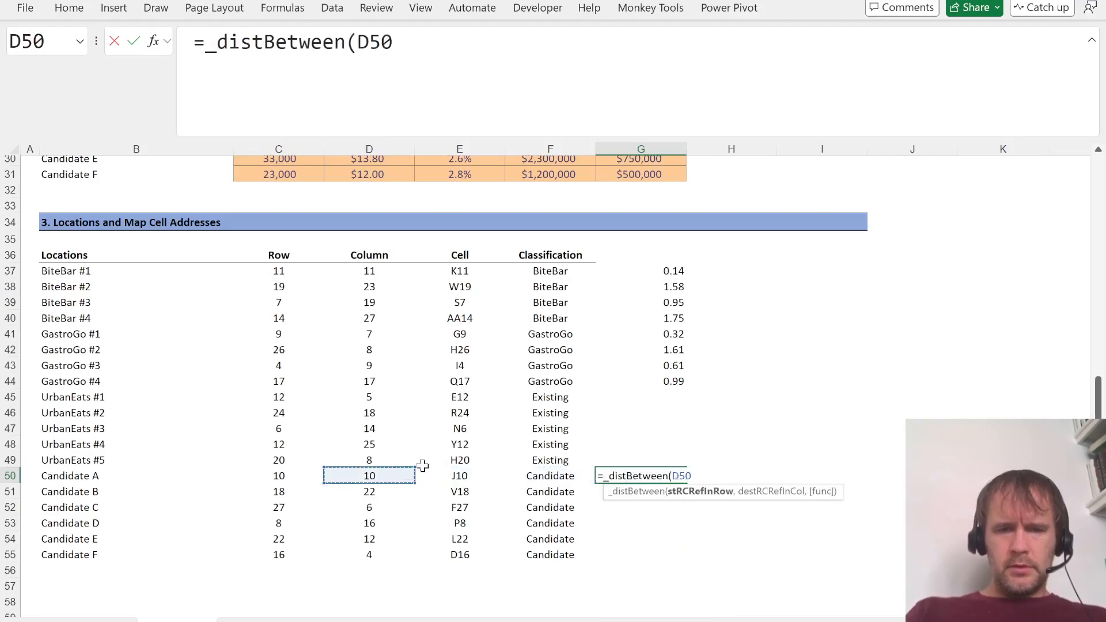
left_click_drag(422, 465, 501, 556)
type(",tor")
key("Tab")
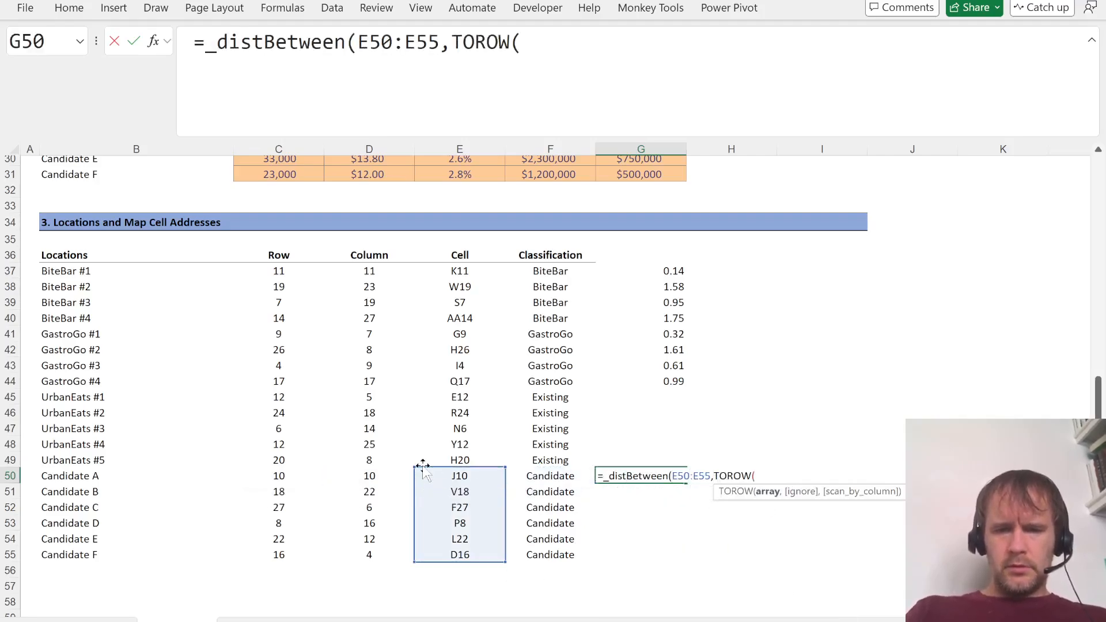
left_click_drag(423, 465, 501, 556)
type("))")
key("Return")
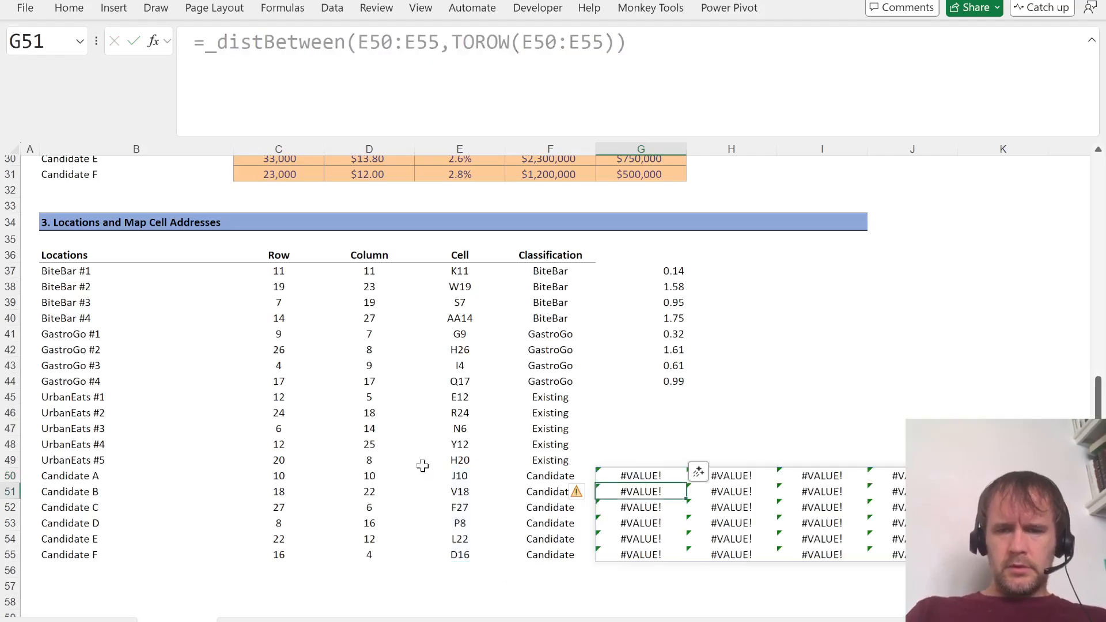
Step: Wrap the first E50:E55 range of the G50 formula in _adToRCRef to convert the cell addresses to row-column references
key("Up")
left_click(354, 42)
type("ad")
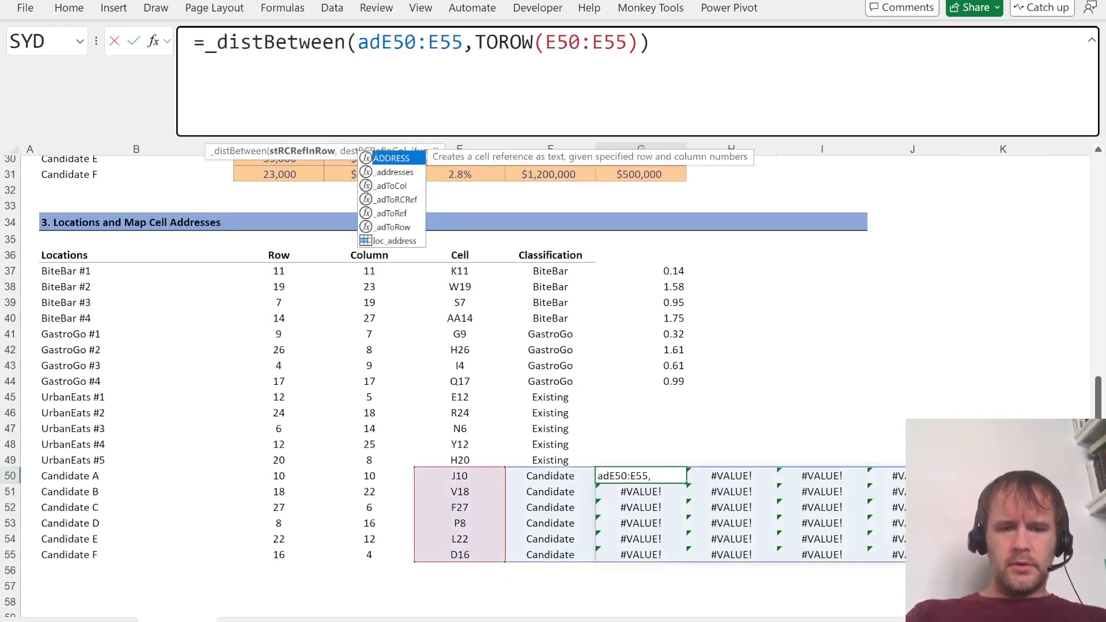
type("to")
key("Tab")
key("BackSpace")
key("BackSpace")
key("BackSpace")
key("BackSpace")
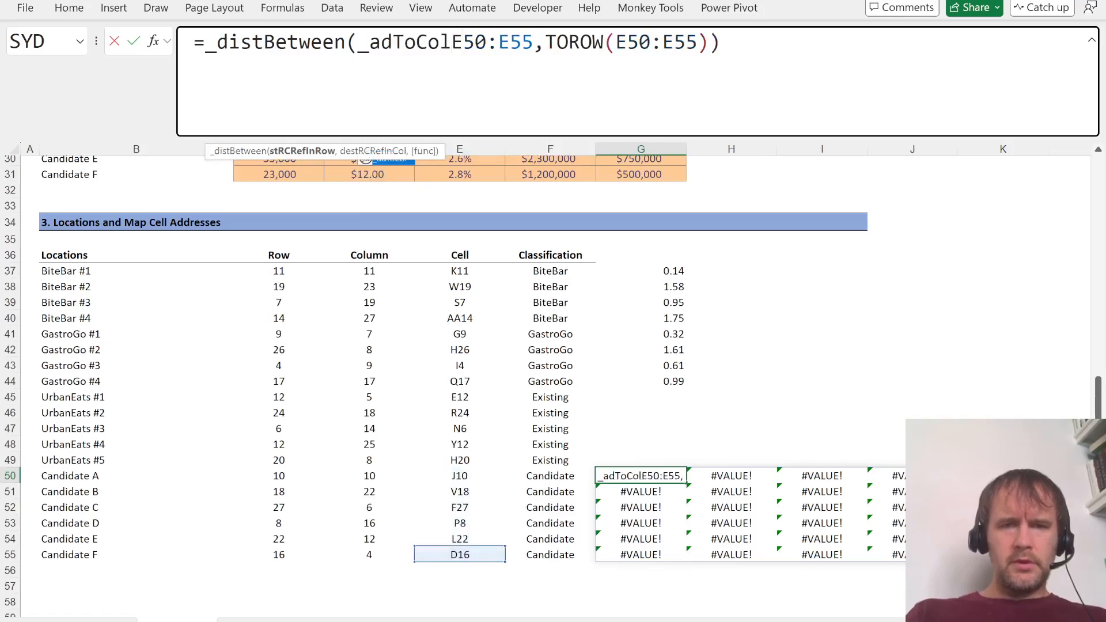
type("rf")
key("BackSpace")
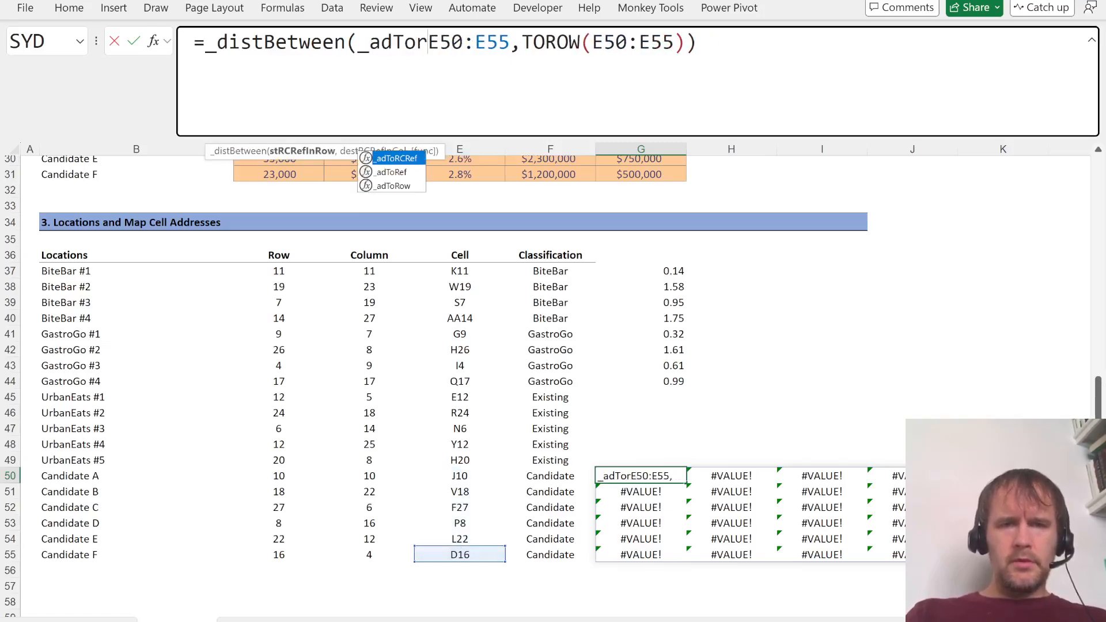
key("Tab")
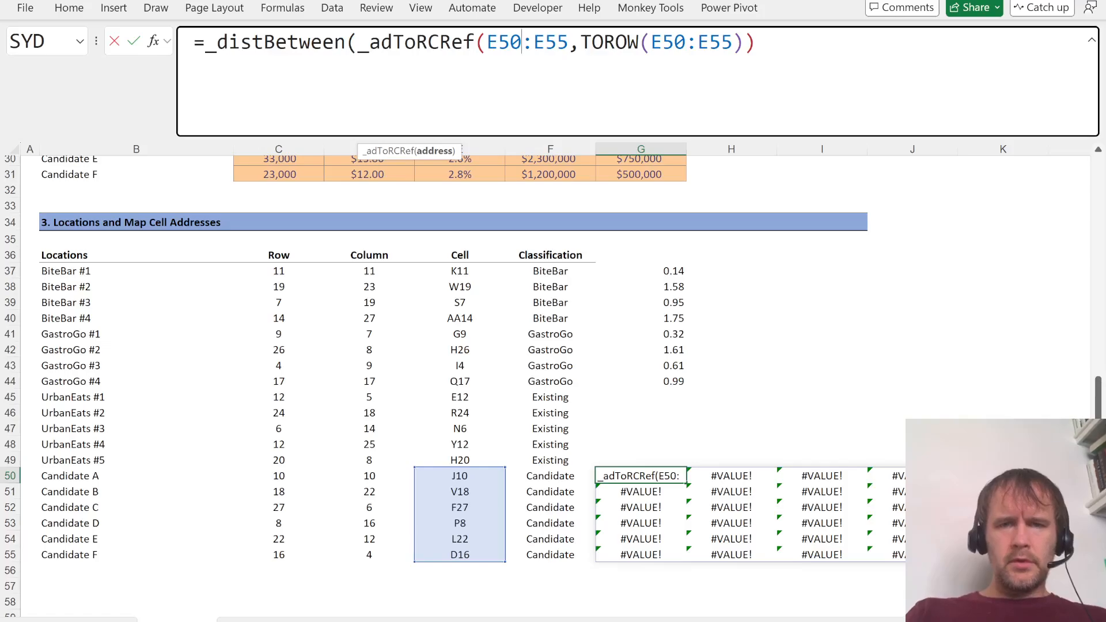
key("Right")
key("Right")
key("Right")
key("Right")
type(")")
key("Right")
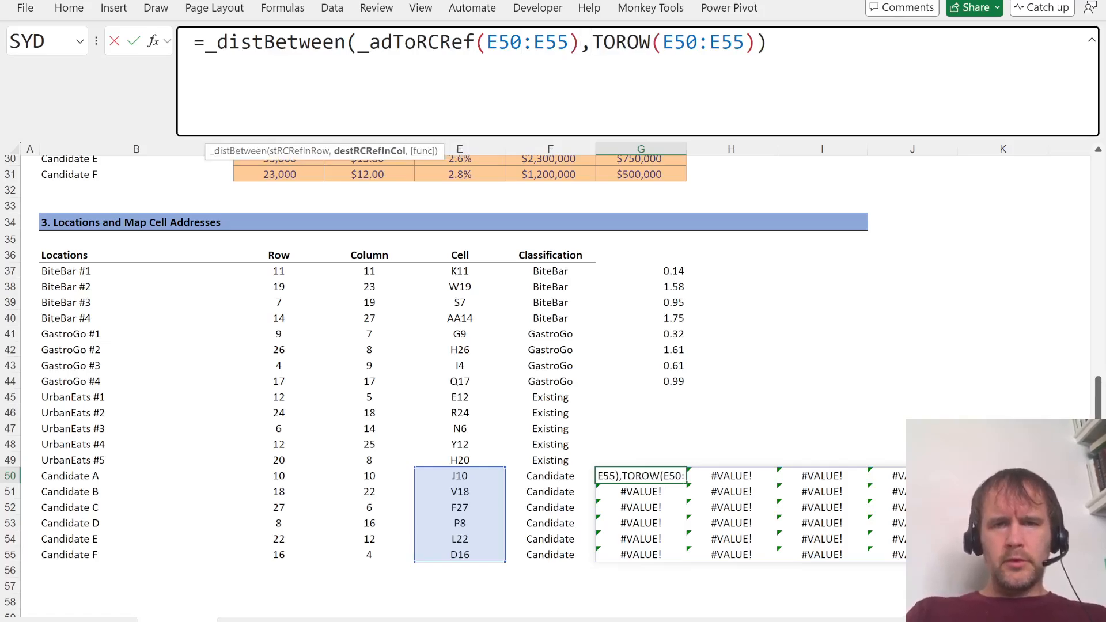
Step: Wrap the E50:E55 range inside TOROW in _adToRCRef as well and commit the G50 formula
key("Right")
key("Right")
type("adtorc")
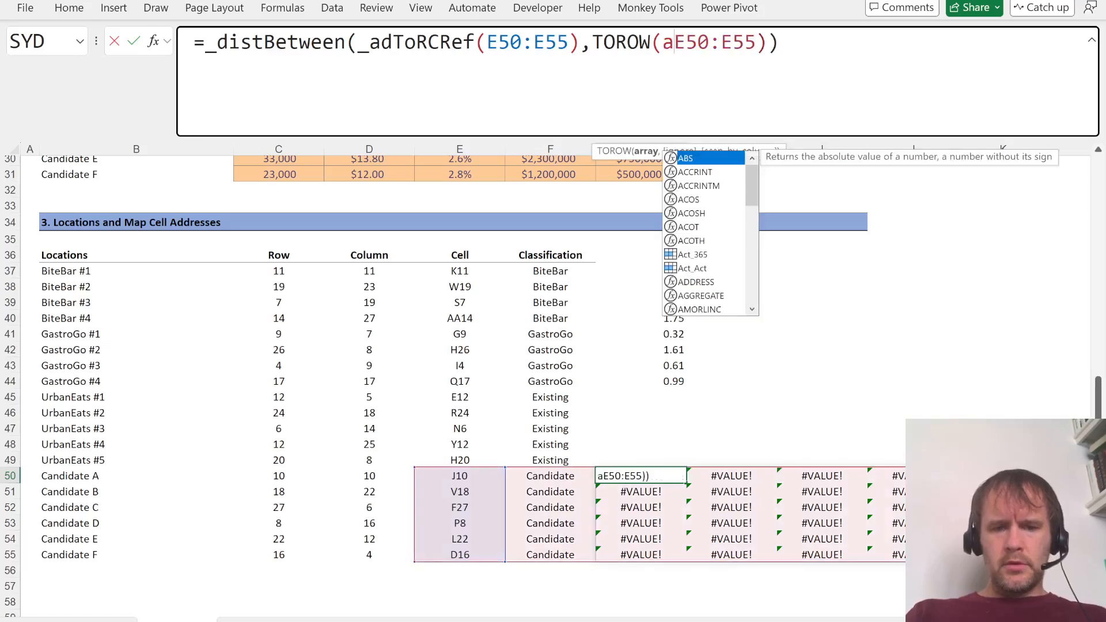
key("Tab")
key("End")
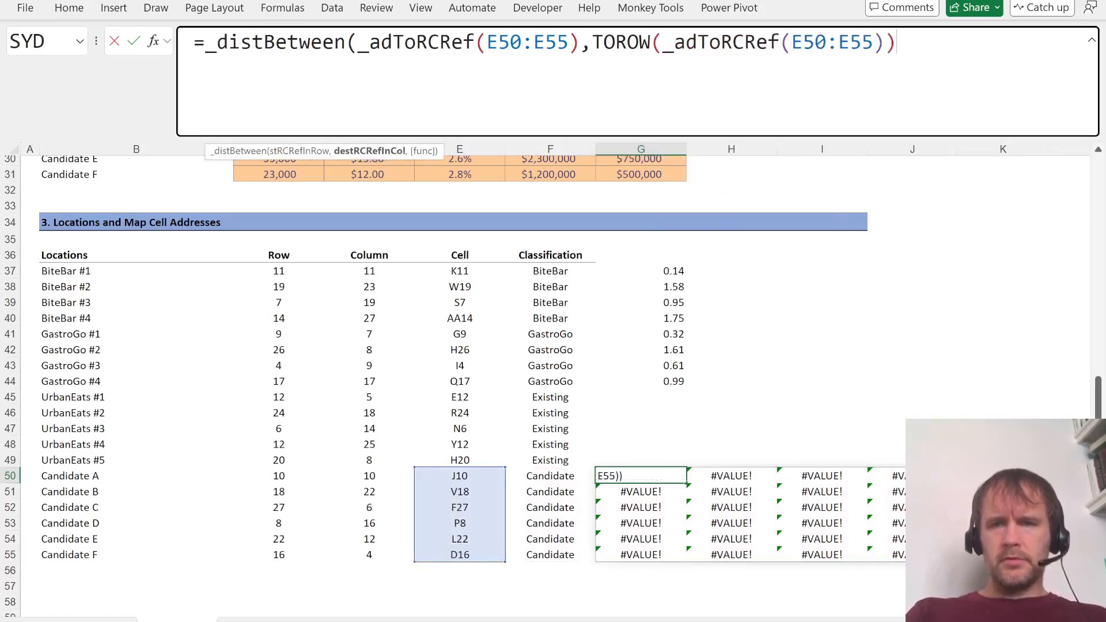
type(")")
key("Return")
key("Up")
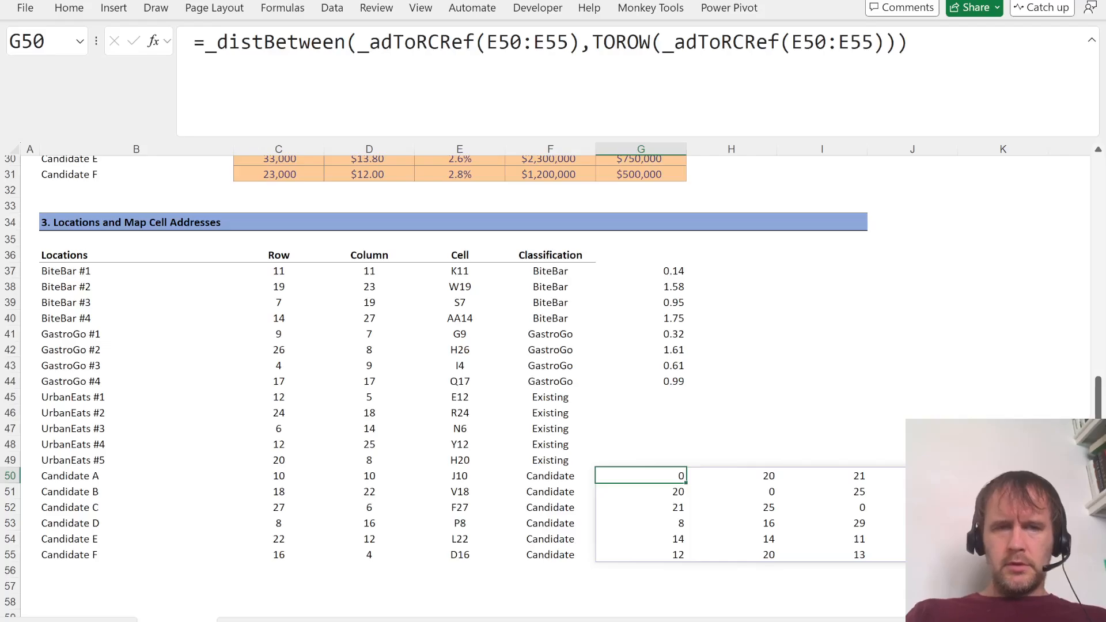
Step: Add SUMSQ as the function argument of _distBetween in G50 so the matrix shows squared distances
key("F2")
key("Left")
type(",sums")
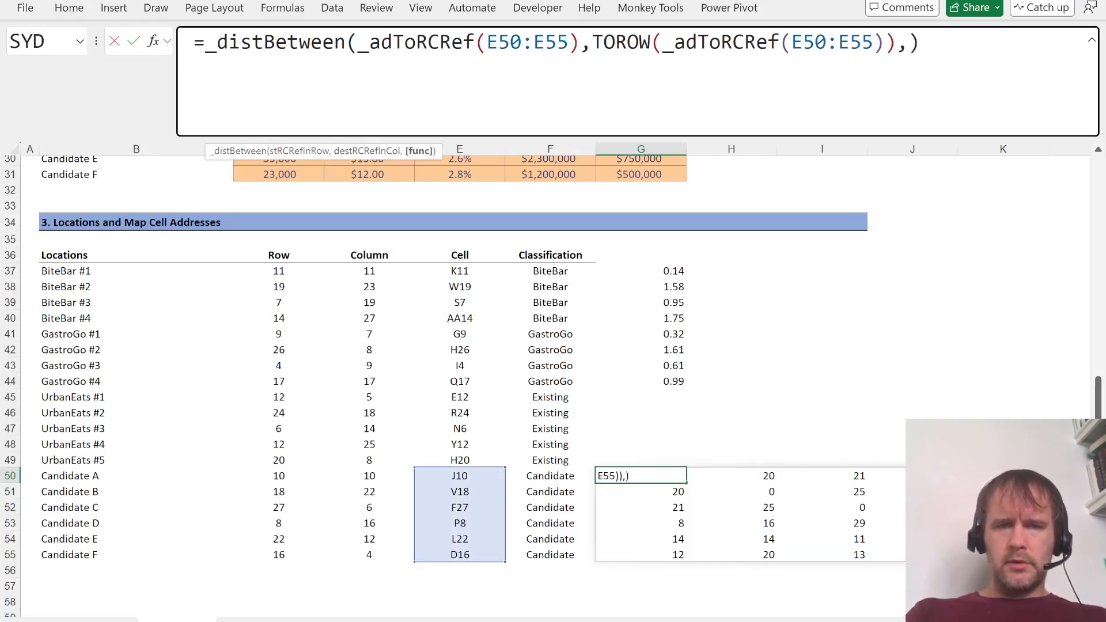
key("Tab")
key("BackSpace")
key("Return")
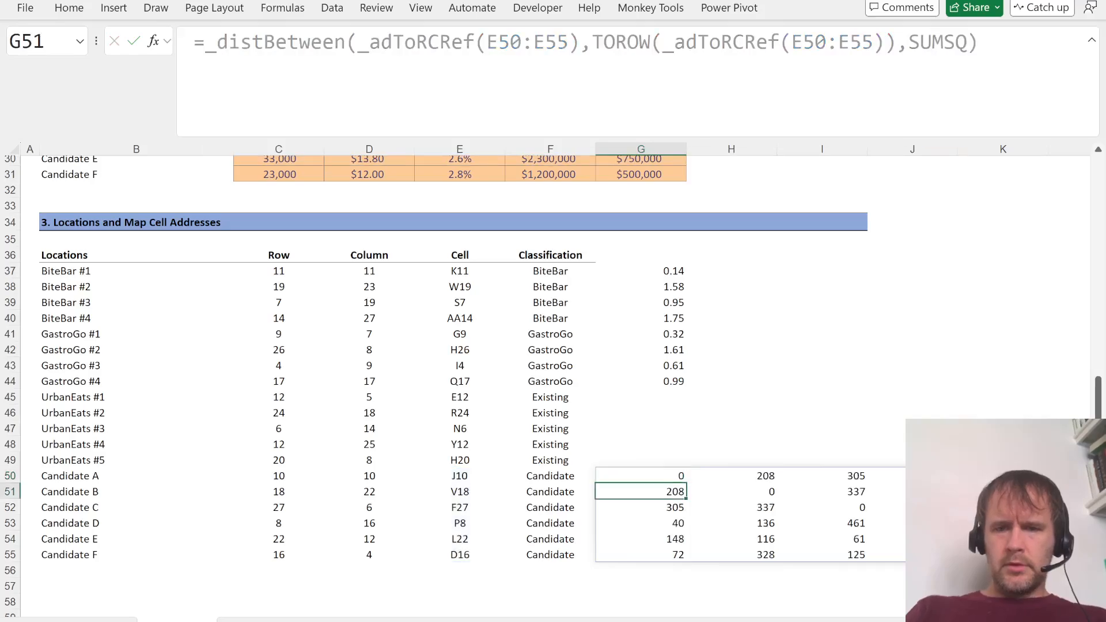
key("Up")
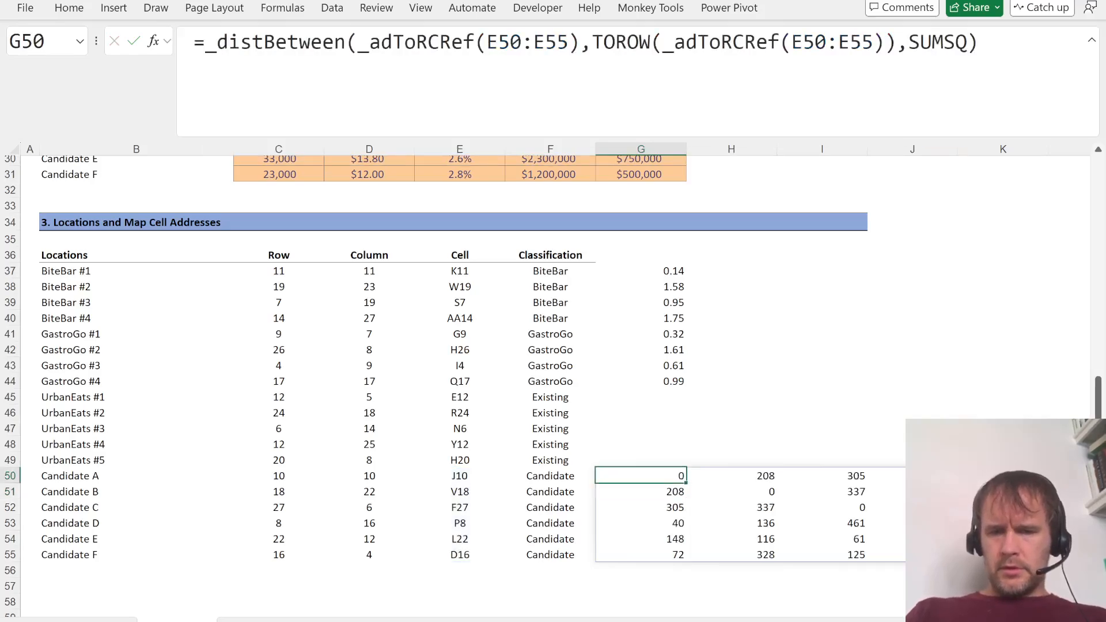
Step: Apply a green-yellow-red color scale as conditional formatting to the candidate distance matrix G50:L55
key("Down")
key("Down")
key("Down")
key("Up")
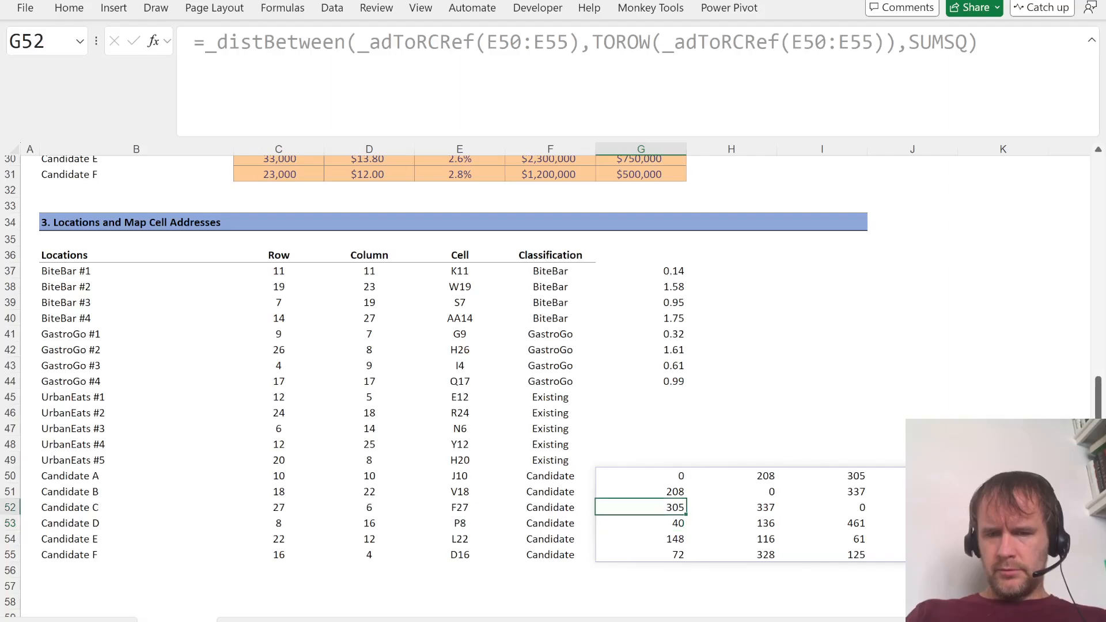
key("ctrl+Up")
key("ctrl+shift+Down")
key("ctrl+shift+Right")
key("alt+h")
key("l")
key("s")
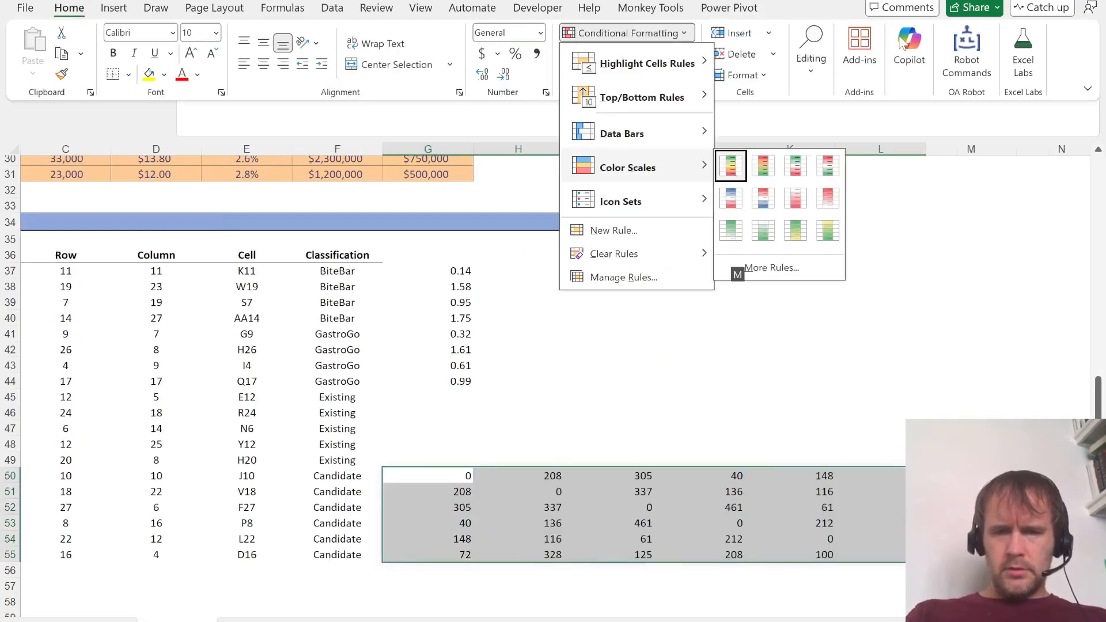
key("Return")
Step: Replace the spilled distance matrix in G50:L55 with static values
key("Down")
key("Down")
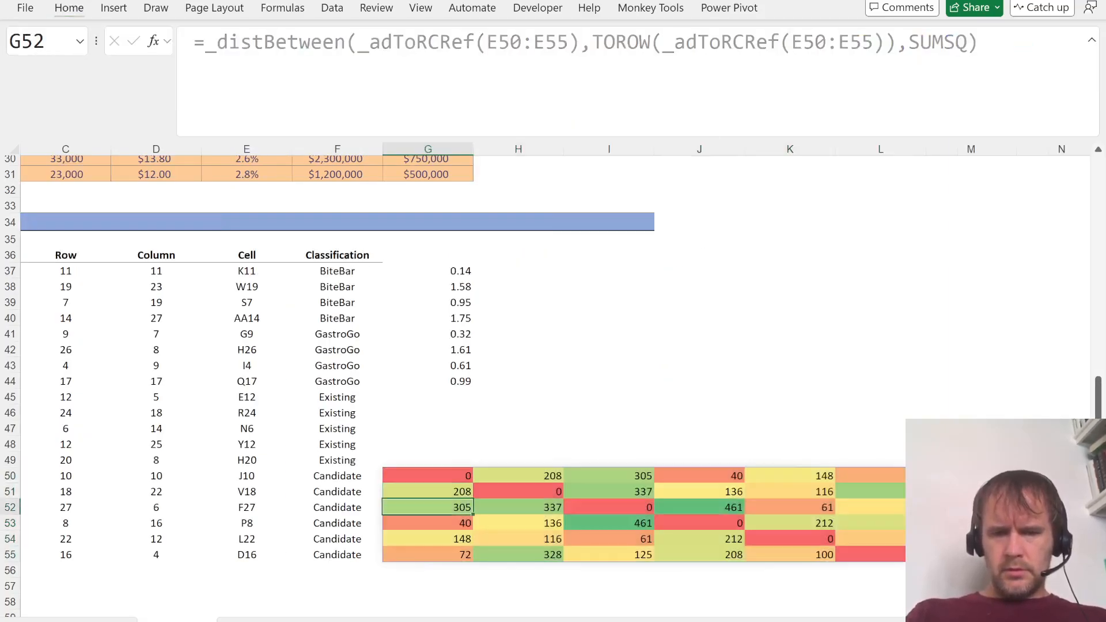
key("Down")
key("Up")
key("Up")
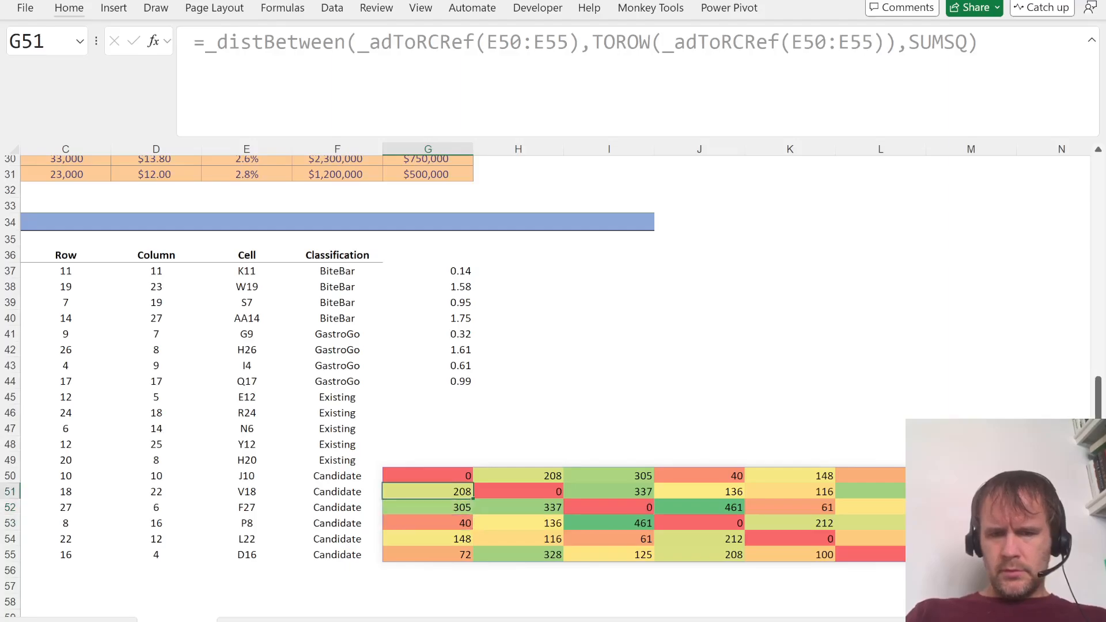
key("Up")
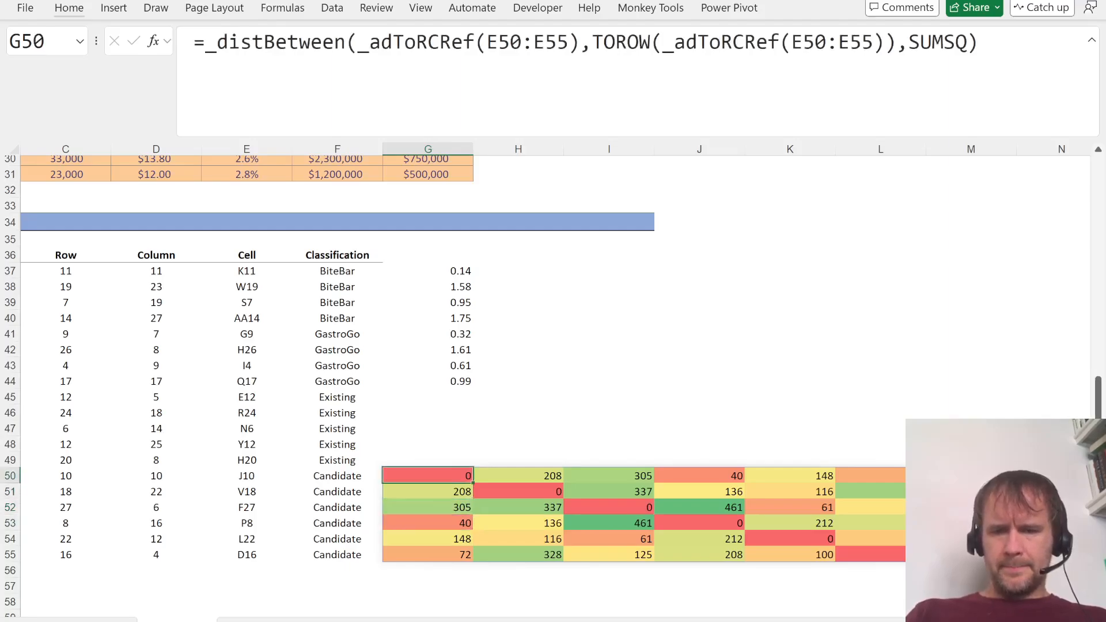
key("ctrl+shift+Right")
key("ctrl+shift+Down")
key("ctrl+c")
key("Escape")
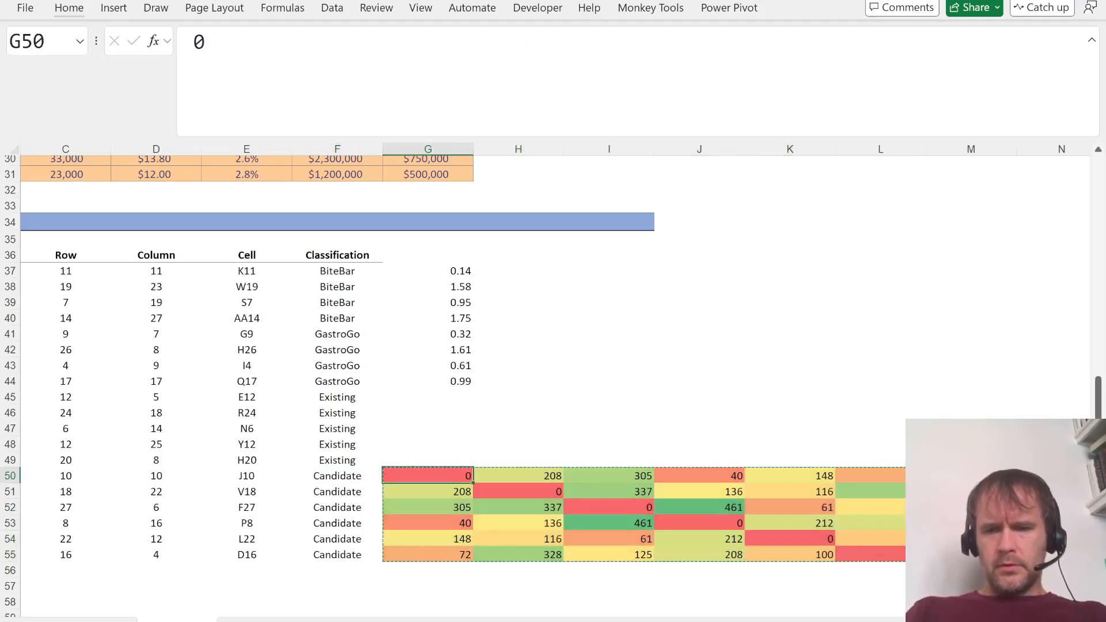
Step: Clear the zero self-distances on the matrix diagonal in G50, H51, I52, J53, K54 and L55
key("Delete")
key("Down")
key("Right")
key("Delete")
key("Down")
key("Right")
key("Delete")
key("Down")
key("Right")
key("Delete")
key("Down")
key("Right")
key("Delete")
key("Down")
key("Right")
key("Delete")
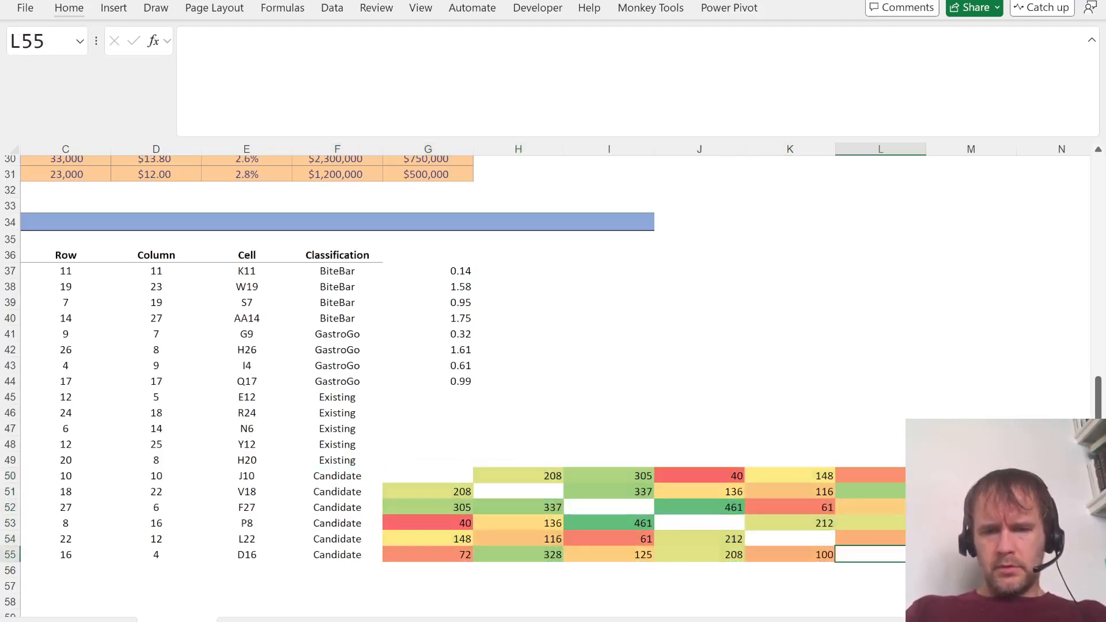
Step: Examine the color-scaled matrix for the smallest distance and match its row and column to the candidate names
key("Left")
key("Left")
key("Left")
key("Left")
key("Up")
key("Left")
key("Up")
key("Up")
key("Up")
key("Up")
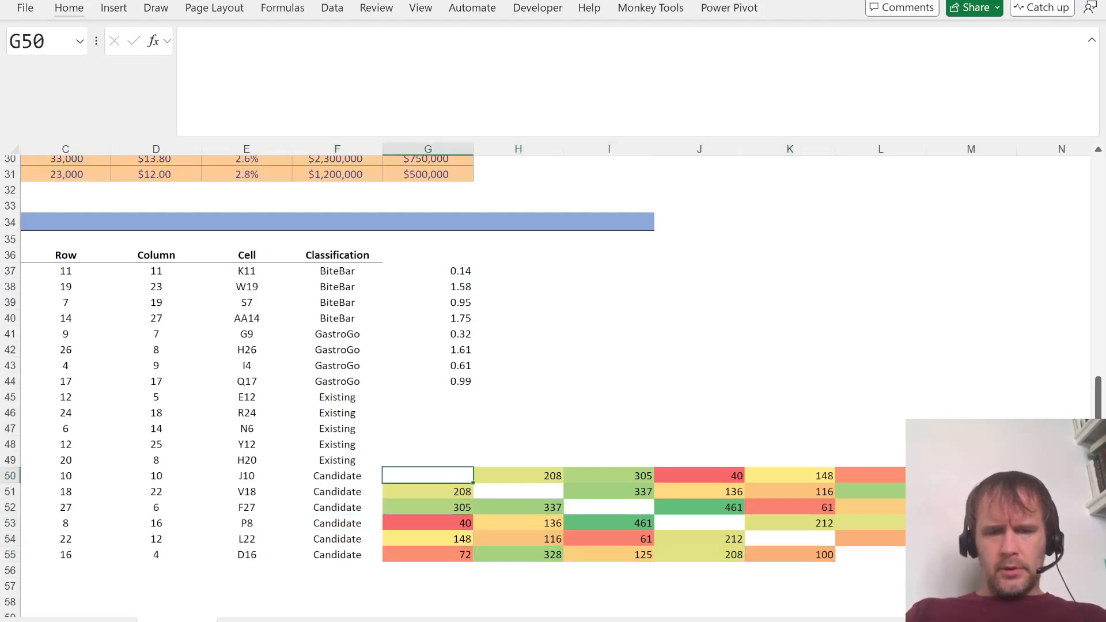
key("Down")
key("ctrl+shift+Down")
key("ctrl+shift+Down")
key("ctrl+shift+Up")
key("ctrl+shift+Right")
key("ctrl+shift+Right")
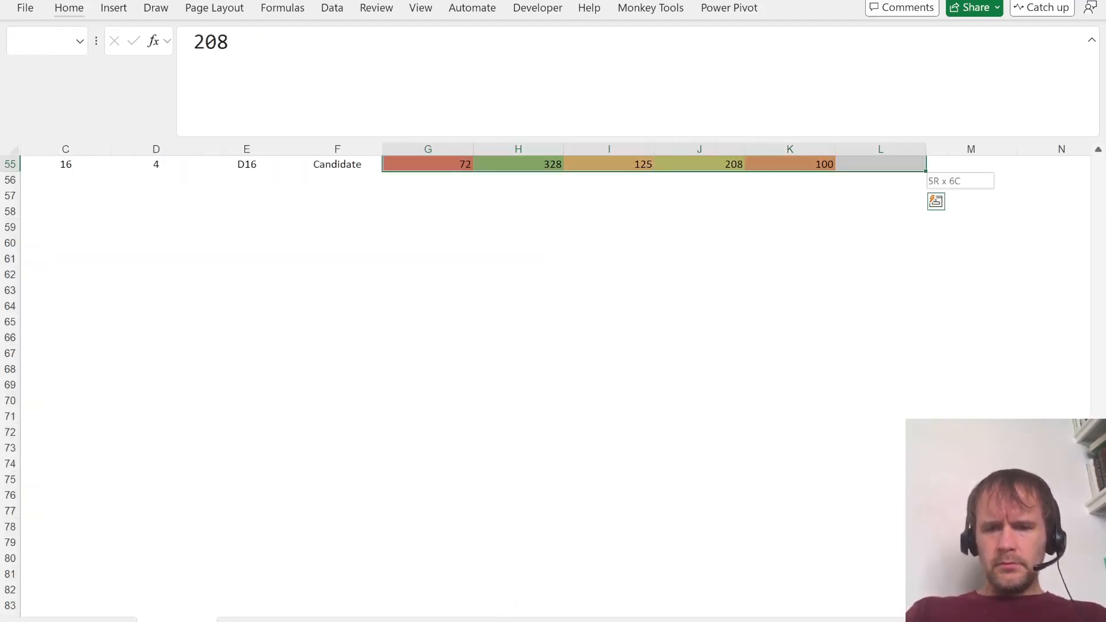
key("Up")
key("Up")
key("Down")
key("Down")
key("Down")
key("Down")
key("Home")
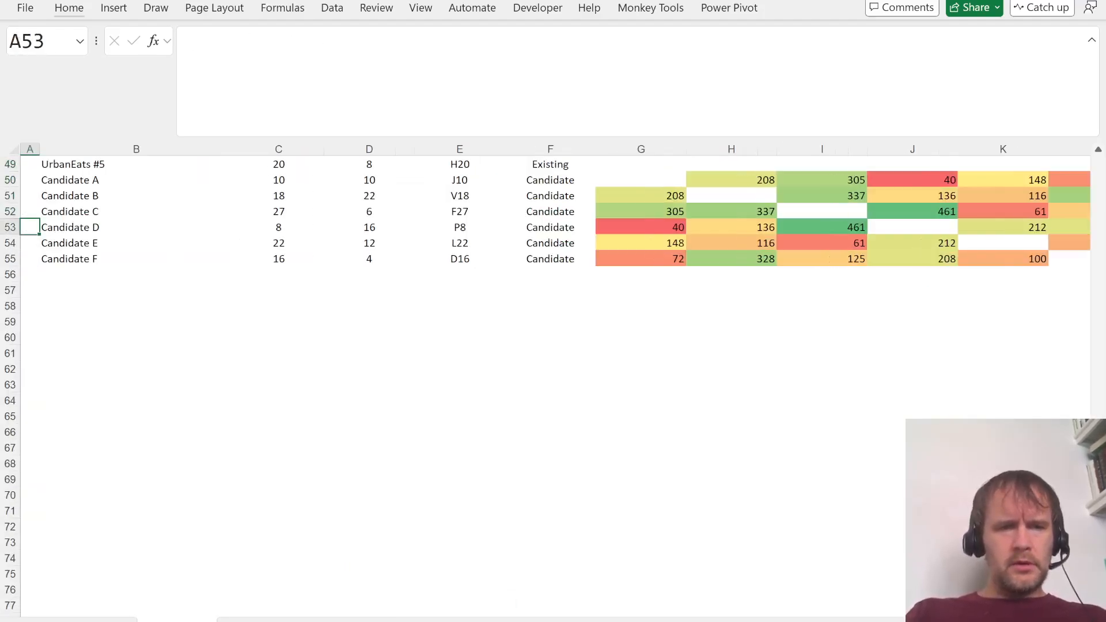
Step: Switch to the quiz, answer question 2 with Candidate A, Candidate D, and read question 3
key("alt+Tab")
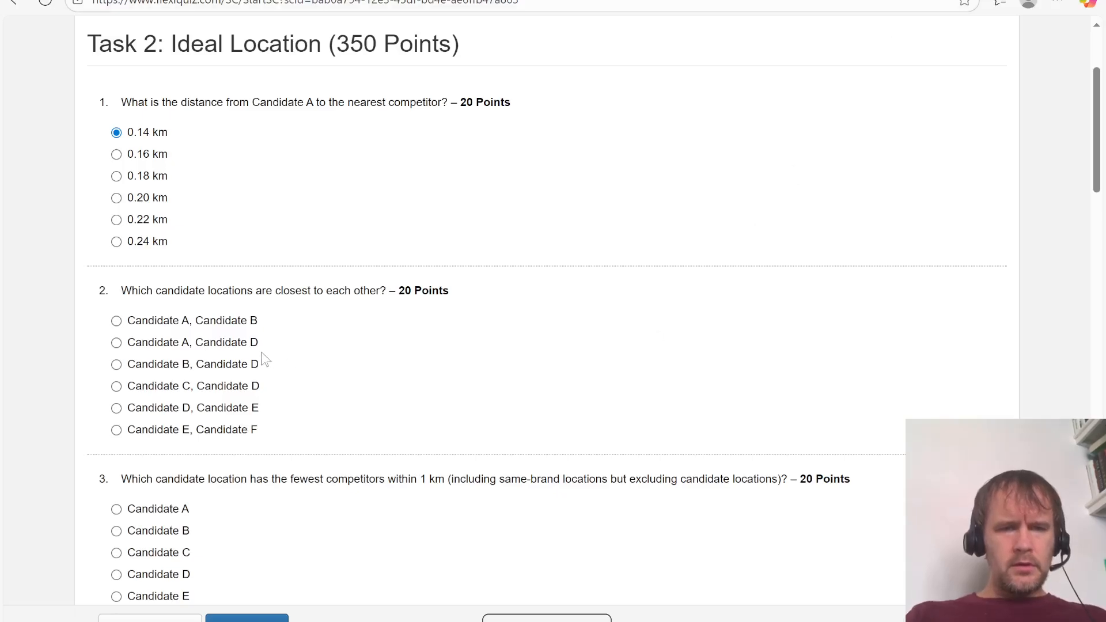
scroll(375, 400, "down", 3)
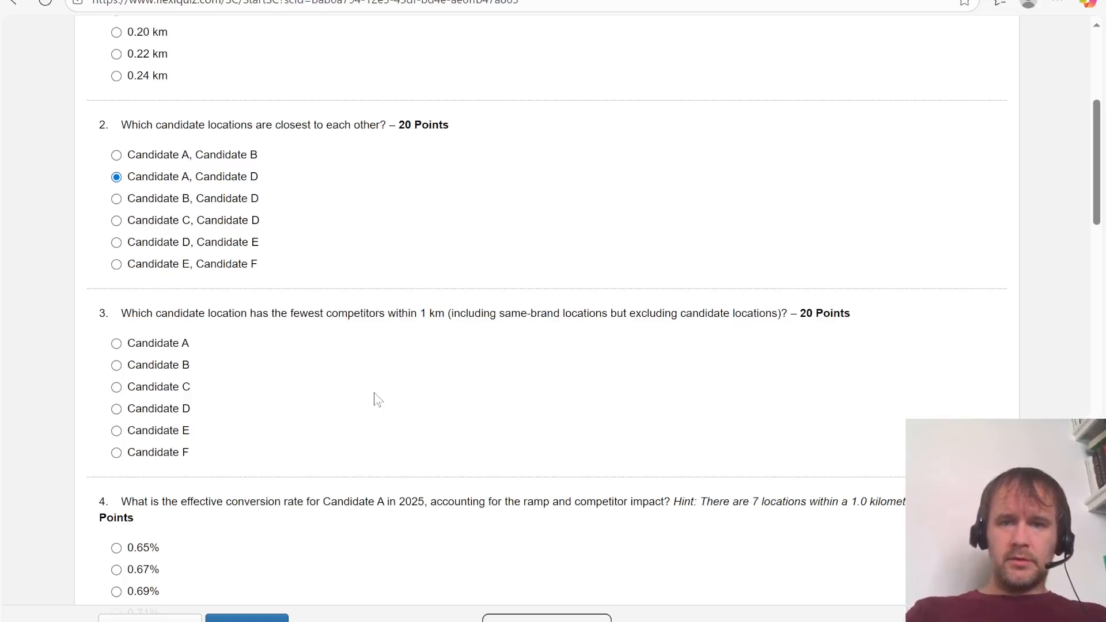
Step: Switch back to the Excel workbook and clear the color-scaled candidate distance matrix in G50:L55
key("alt+Tab")
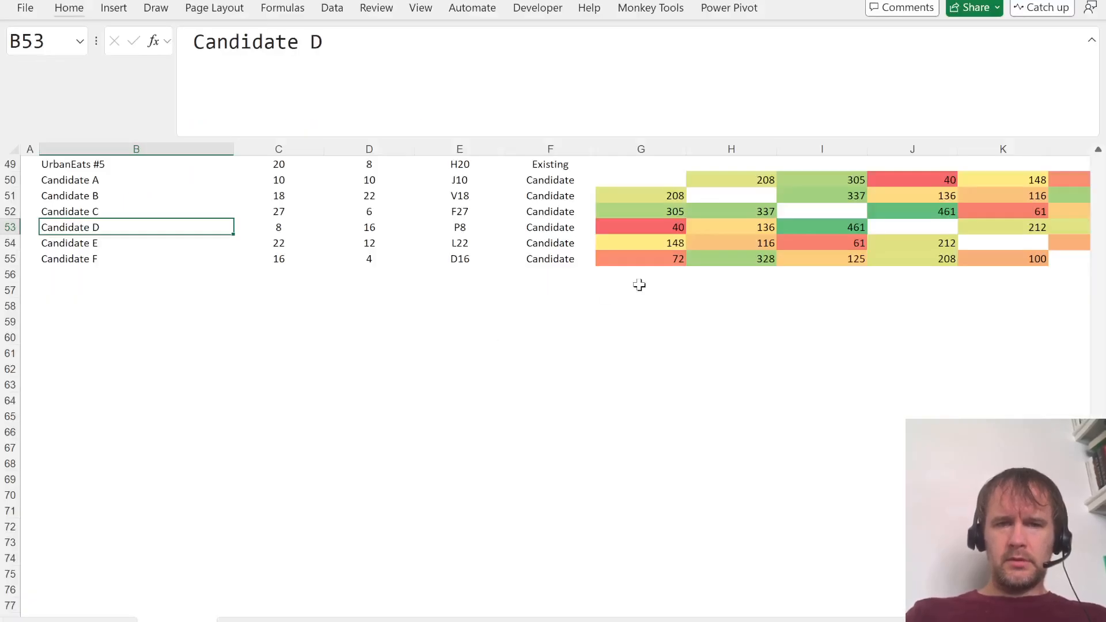
scroll(639, 285, "up", 4)
left_click(625, 354)
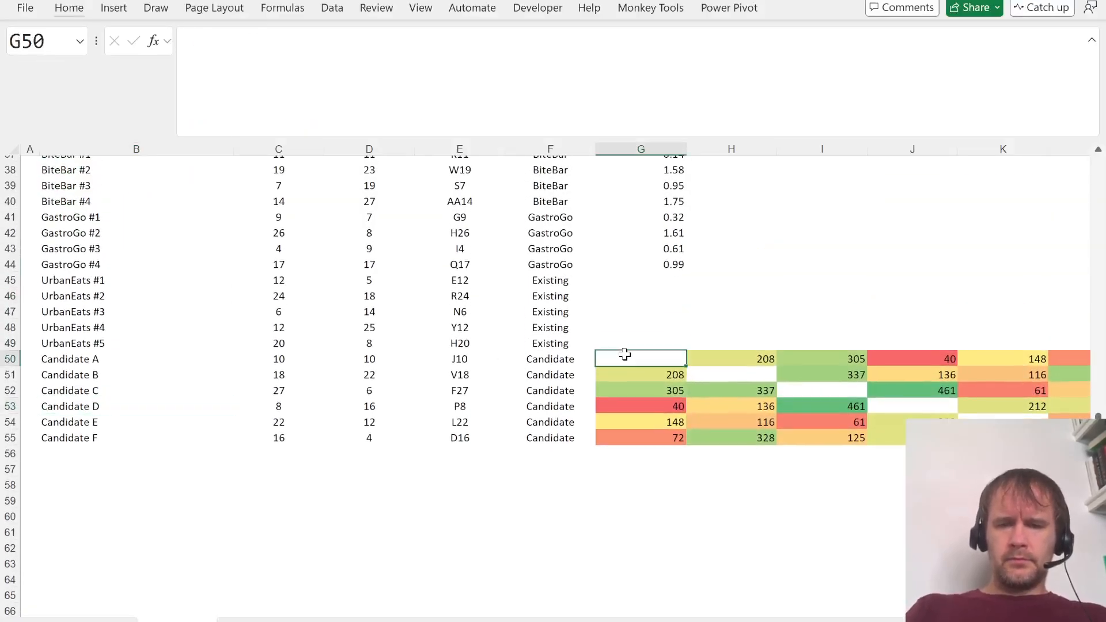
key("Up")
key("ctrl+shift+Down")
key("ctrl+shift+Down")
key("ctrl+shift+Right")
key("ctrl+shift+Left")
key("shift+Right")
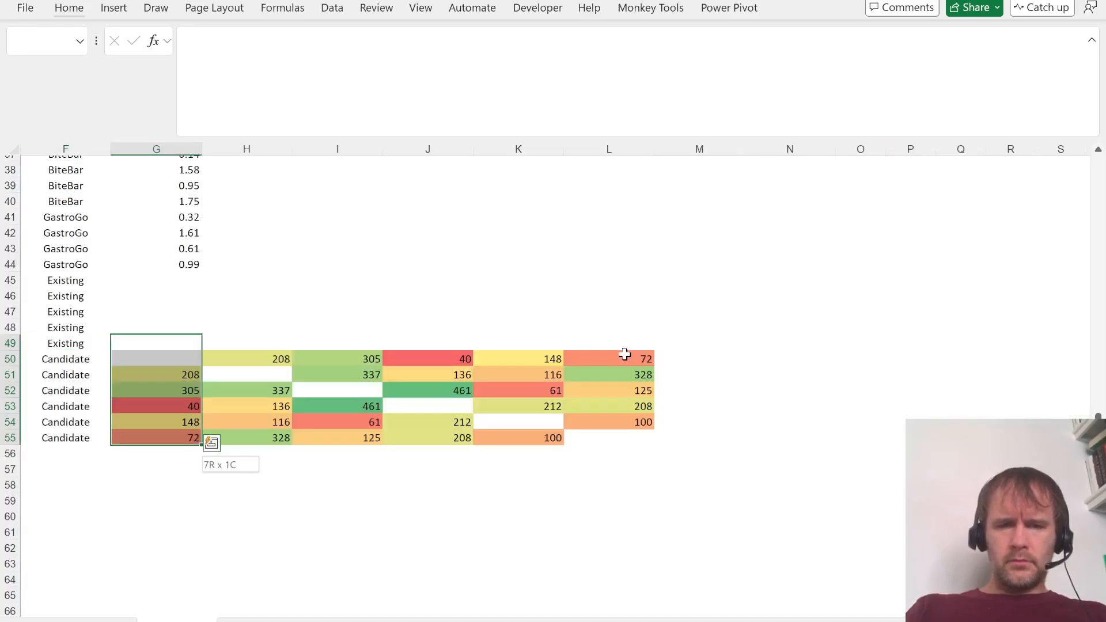
key("shift+Right")
key("shift+Right")
key("shift+Right")
key("shift+Right")
key("shift+Right")
key("shift+Right")
key("shift+Right")
key("shift+Right")
key("Delete")
key("Left")
key("Home")
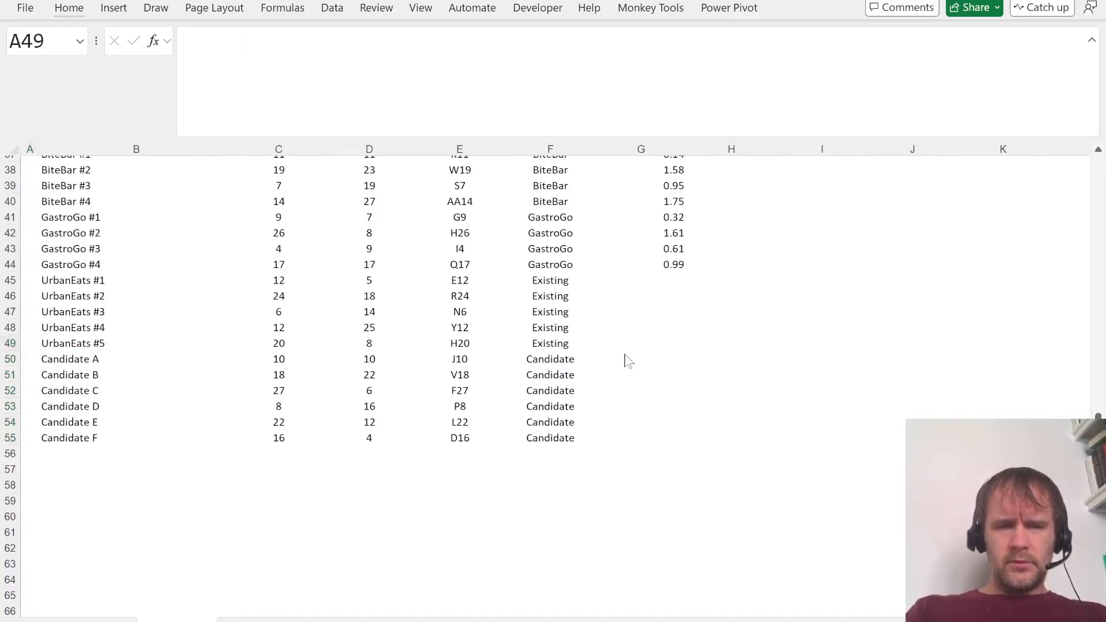
Step: Examine the map sheet's original location grid and its working copy below, and compare them with the location list and quiz question 3
key("alt+Tab")
key("alt+Tab")
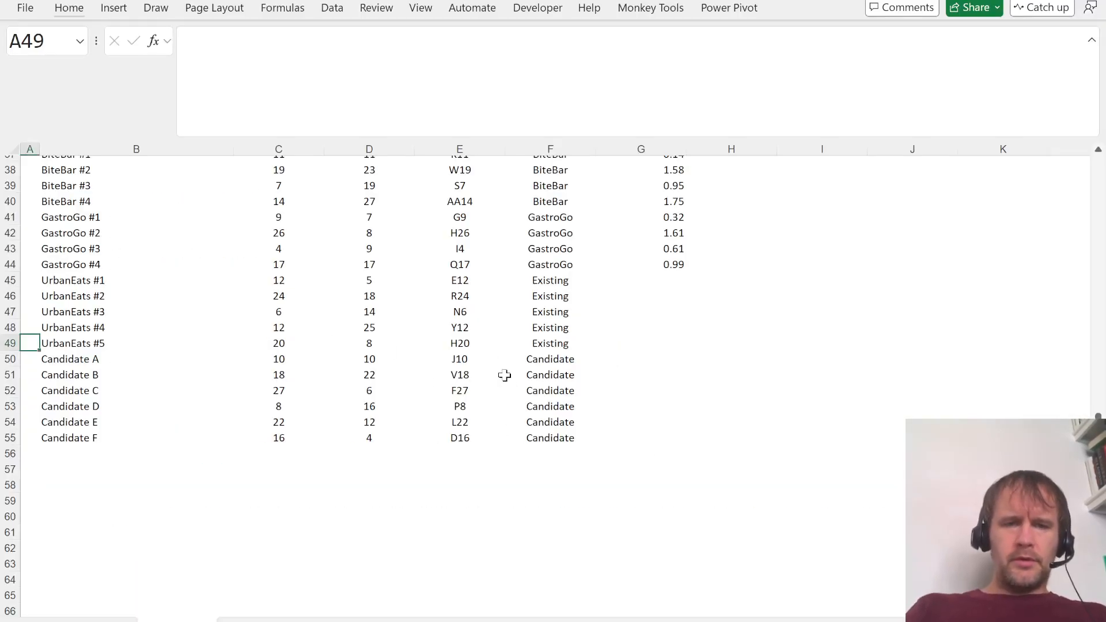
key("ctrl+Page_Down")
key("ctrl+Page_Up")
key("ctrl+Home")
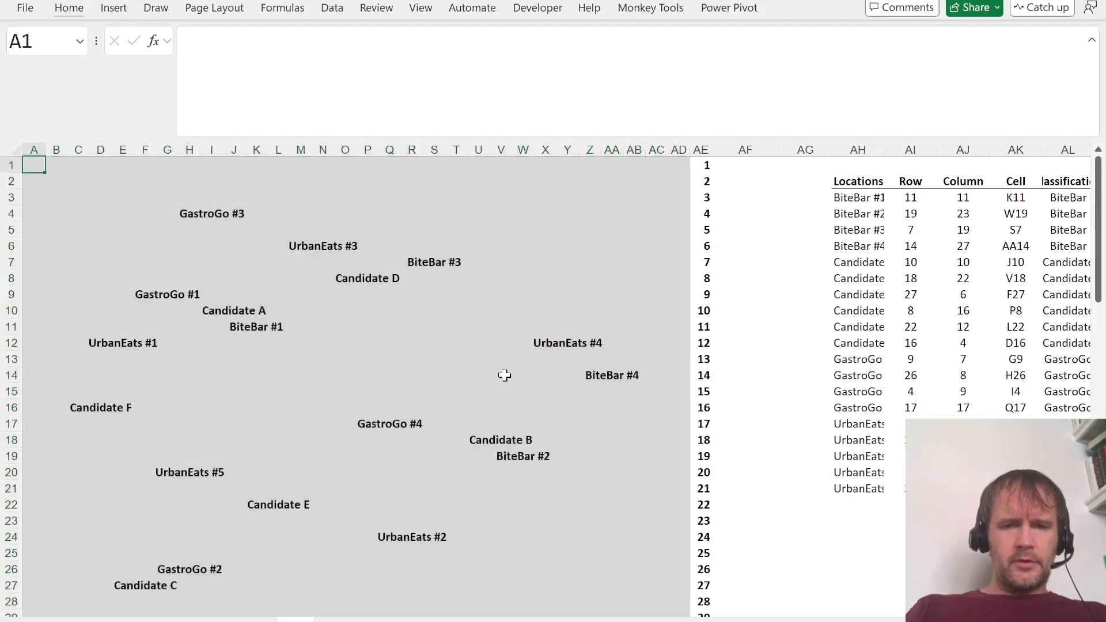
key("ctrl+Down")
key("ctrl+Up")
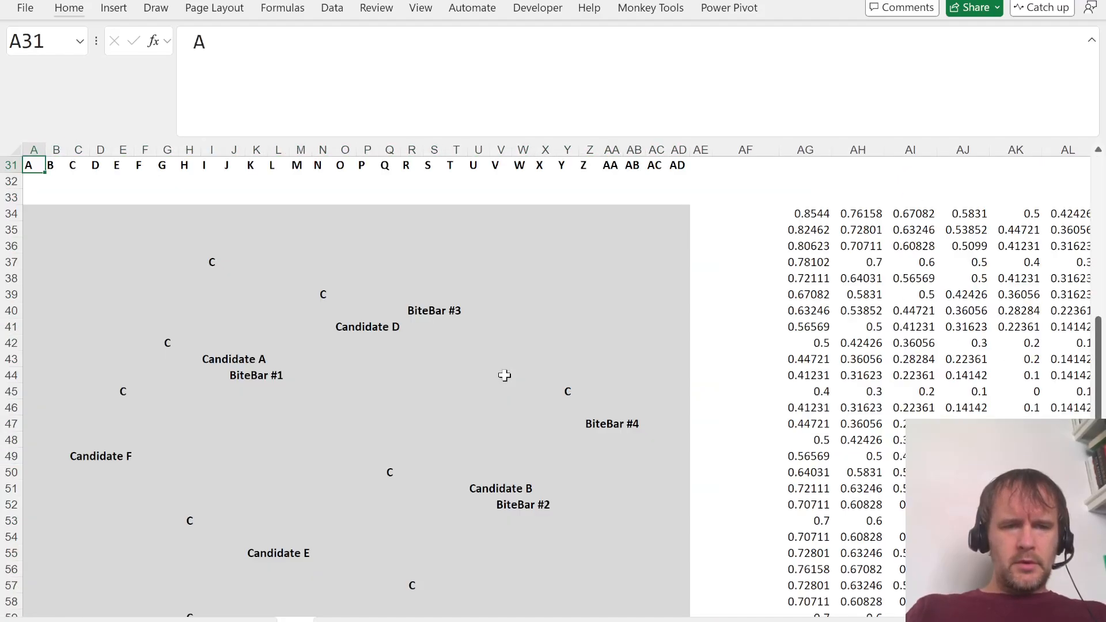
key("Down")
key("Down")
key("ctrl+Home")
key("Down")
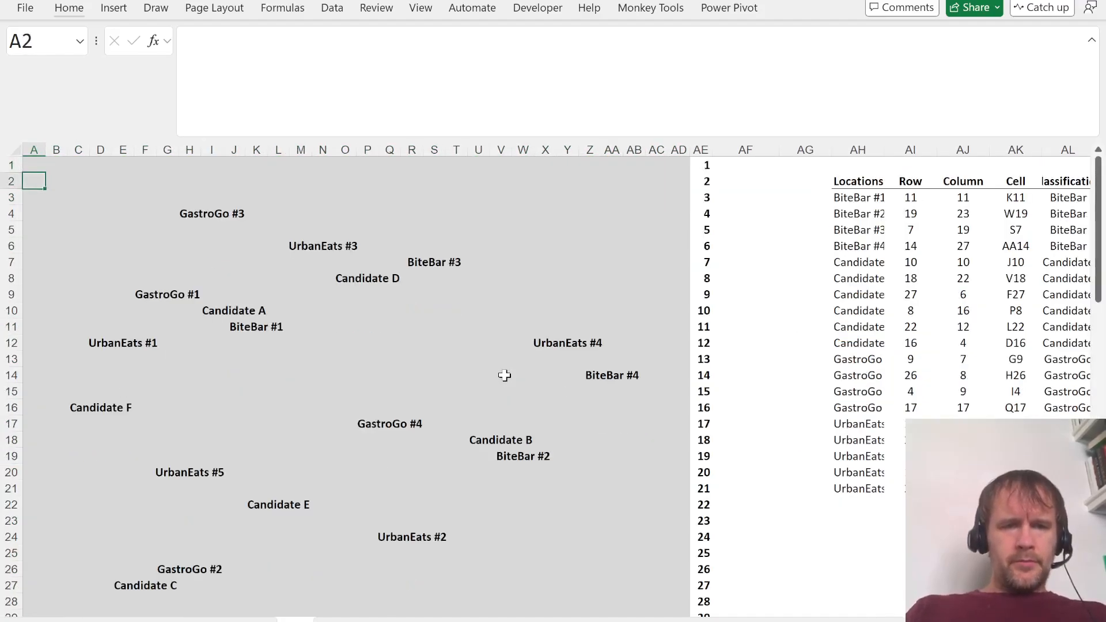
key("ctrl+Page_Up")
key("ctrl+Page_Up")
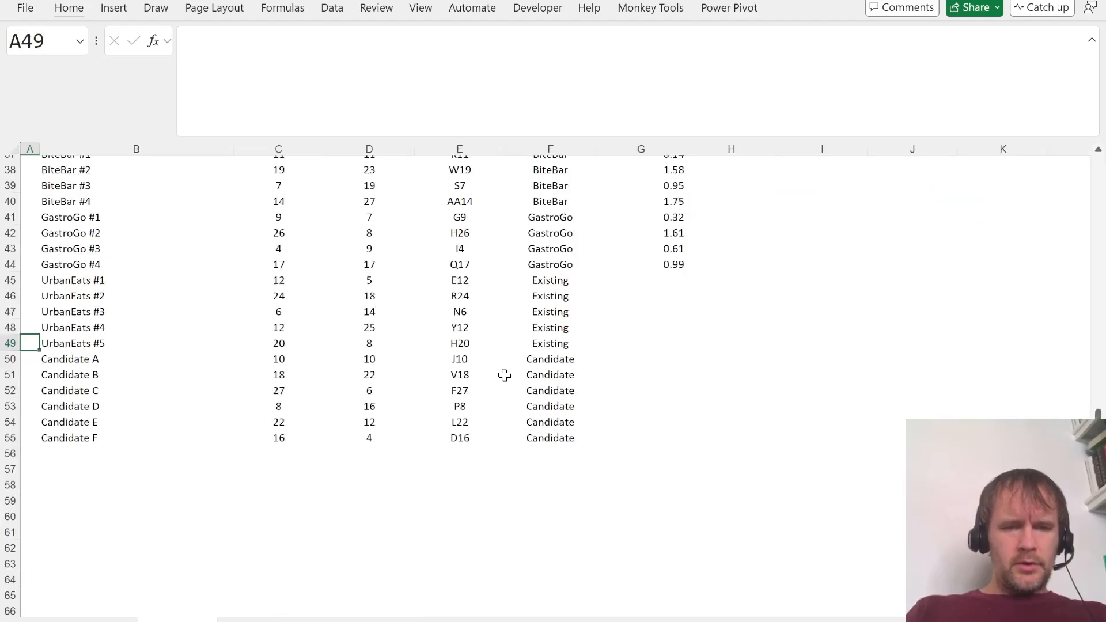
key("Up")
key("Right")
key("ctrl+Page_Down")
key("ctrl+Page_Down")
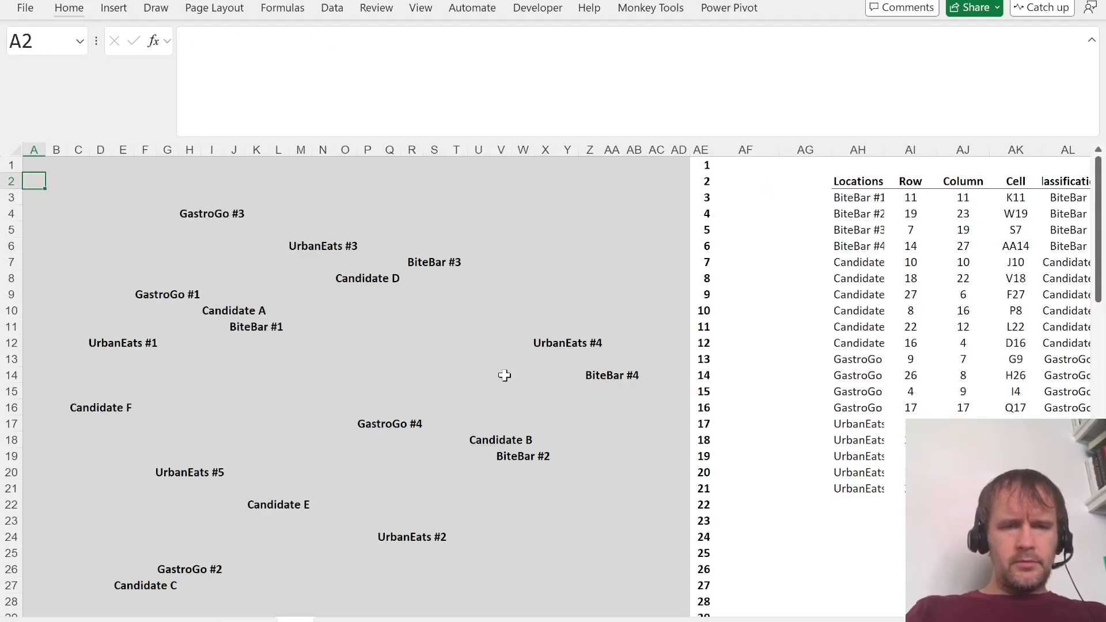
Step: Copy the original location map A1:AD30 and paste it over the working copy starting at A34
key("Up")
key("ctrl+shift+Down")
key("shift+Up")
key("ctrl+shift+Right")
key("shift+Left")
key("ctrl+c")
key("ctrl+Down")
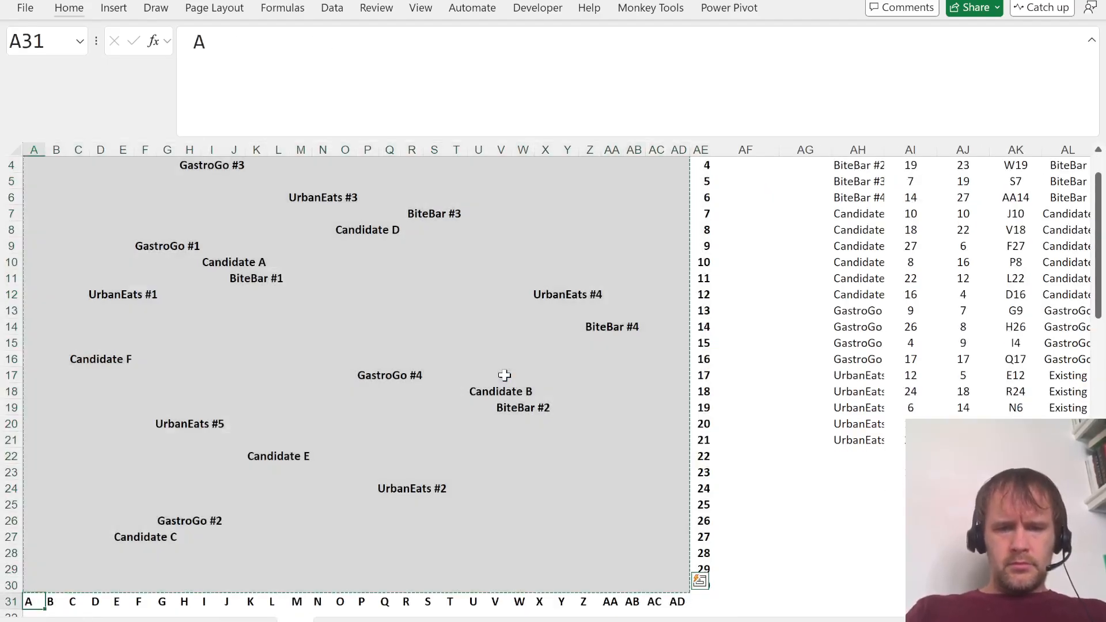
key("Down")
key("Down")
key("Down")
key("ctrl+v")
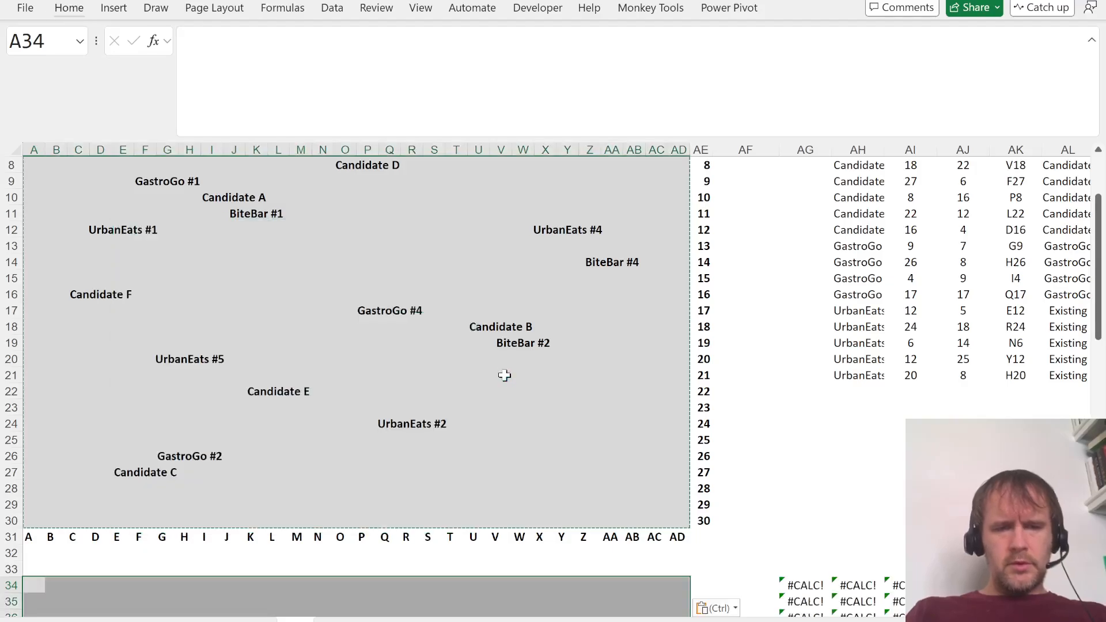
Step: Replace all entries matching gas* and bit* with C in the map copy at A34:AD63
key("ctrl+f")
type("gas*")
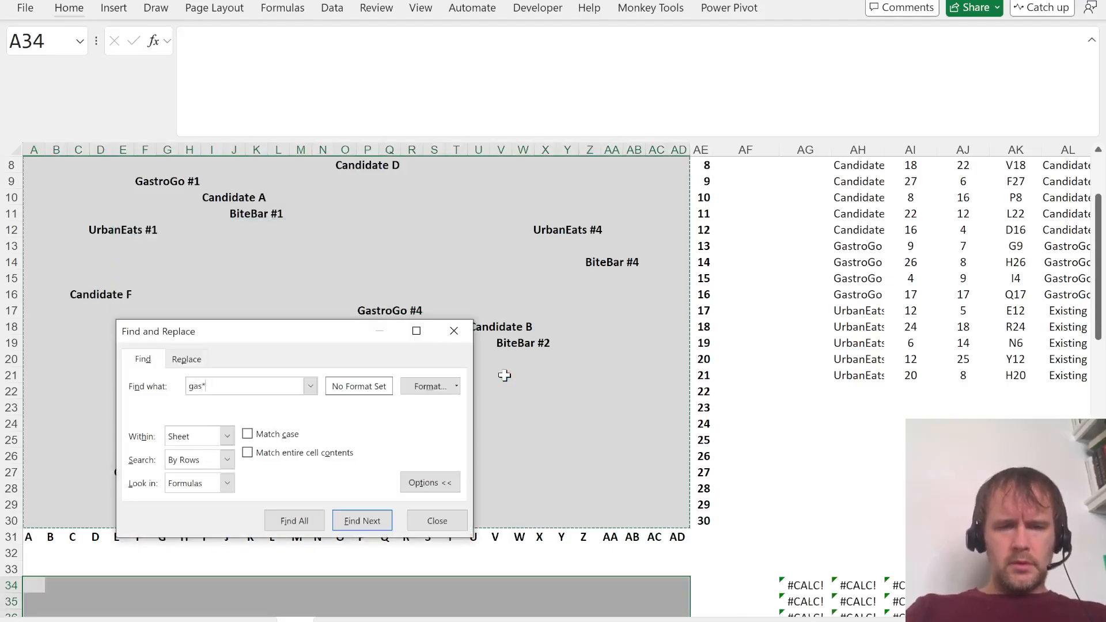
key("ctrl+h")
type("C")
key("alt+a")
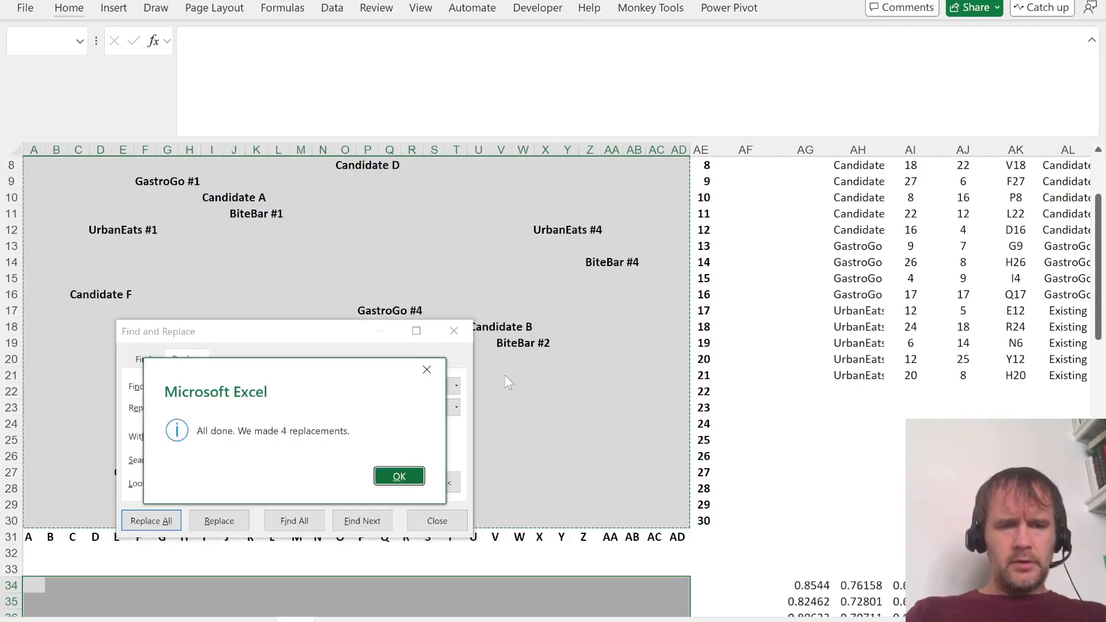
key("Return")
key("ctrl+a")
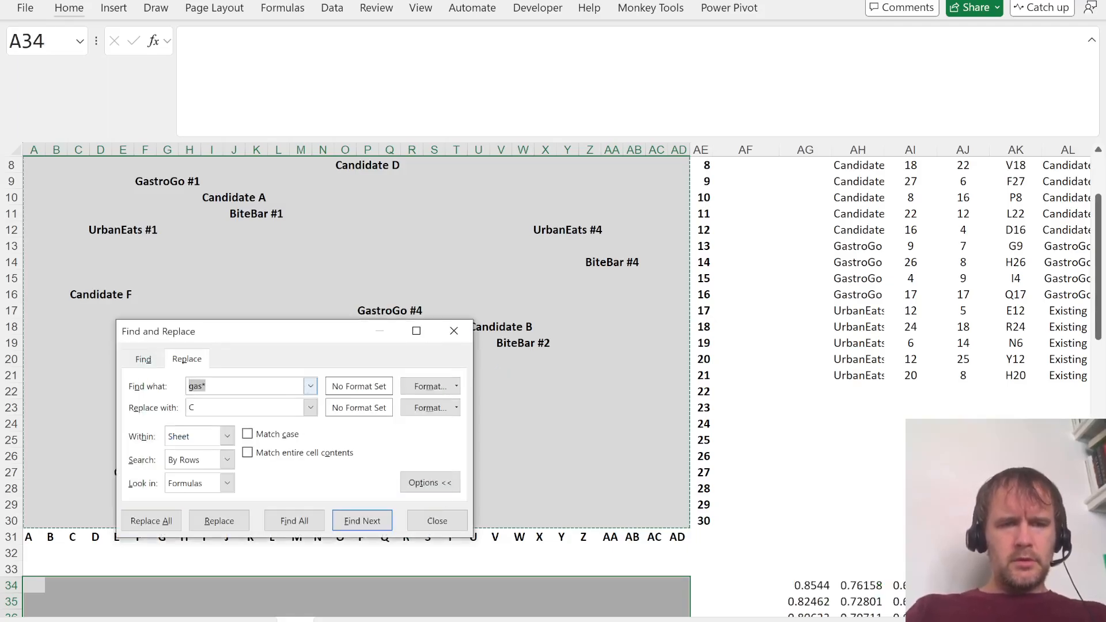
type("bit*")
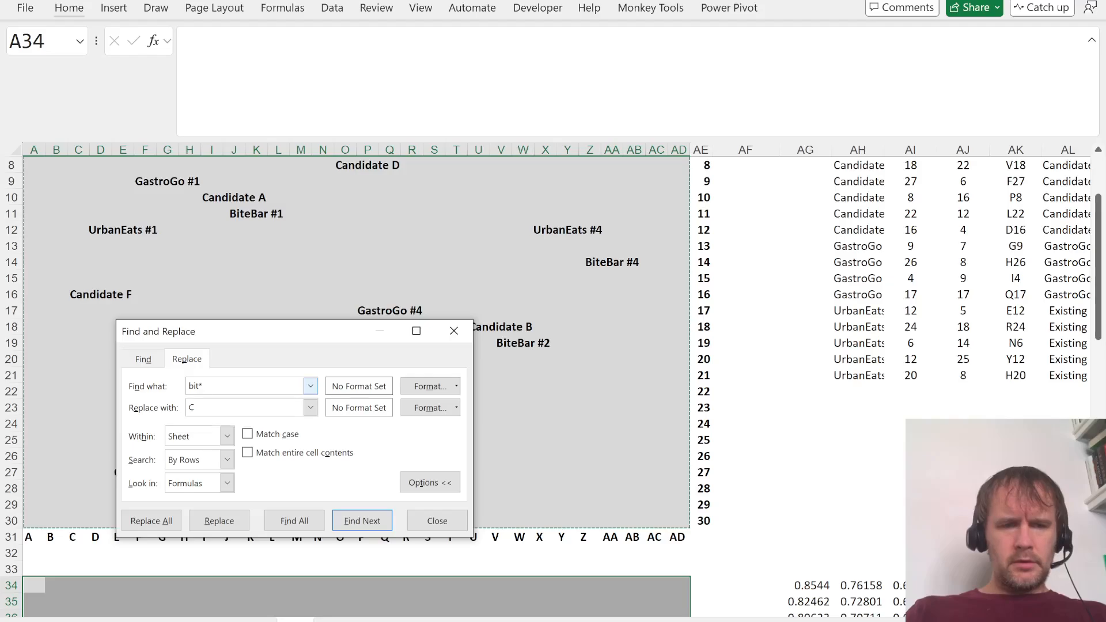
key("alt+a")
key("Return")
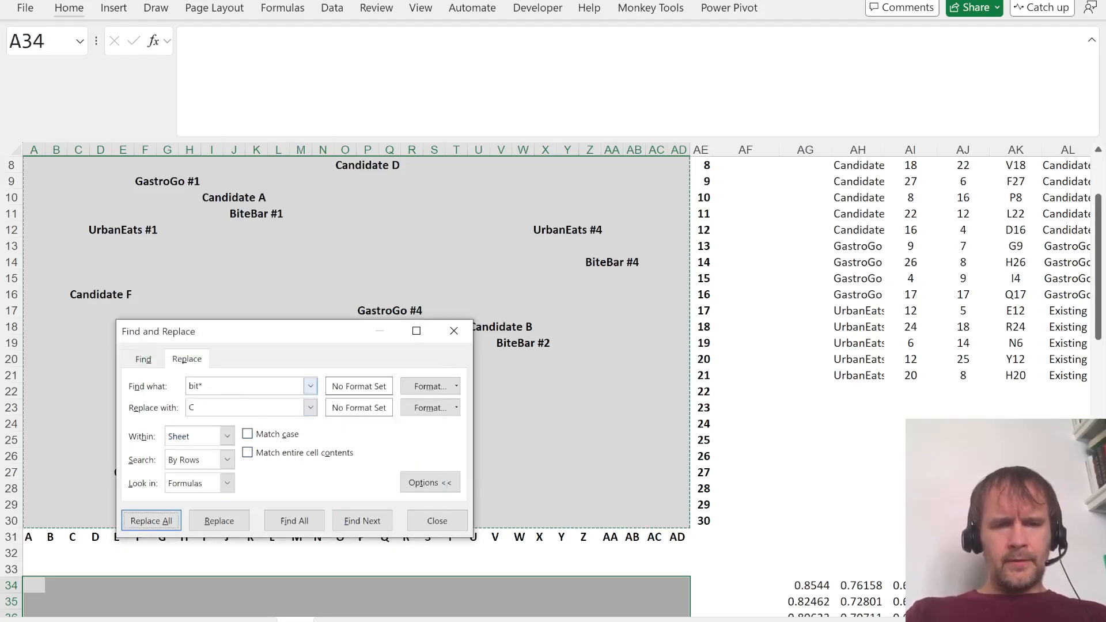
Step: Replace all entries matching urb* with E in the map copy at A34:AD63
key("shift+Tab")
key("shift+Tab")
key("shift+Tab")
key("shift+Tab")
key("shift+Tab")
key("shift+Tab")
key("shift+Tab")
key("shift+Tab")
key("shift+Tab")
key("shift+Tab")
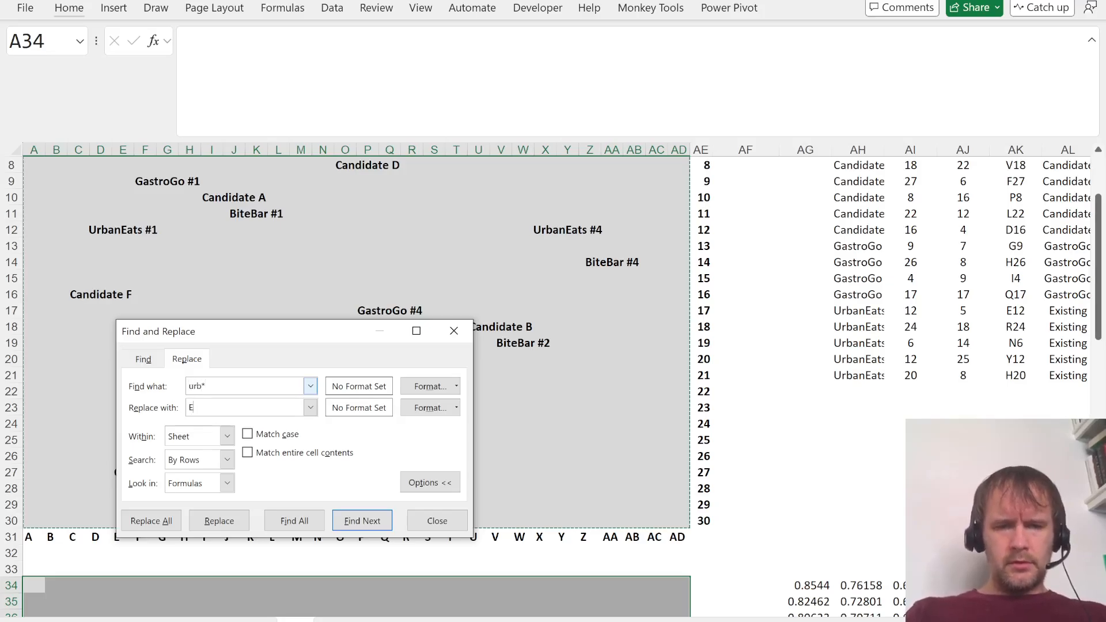
key("alt+a")
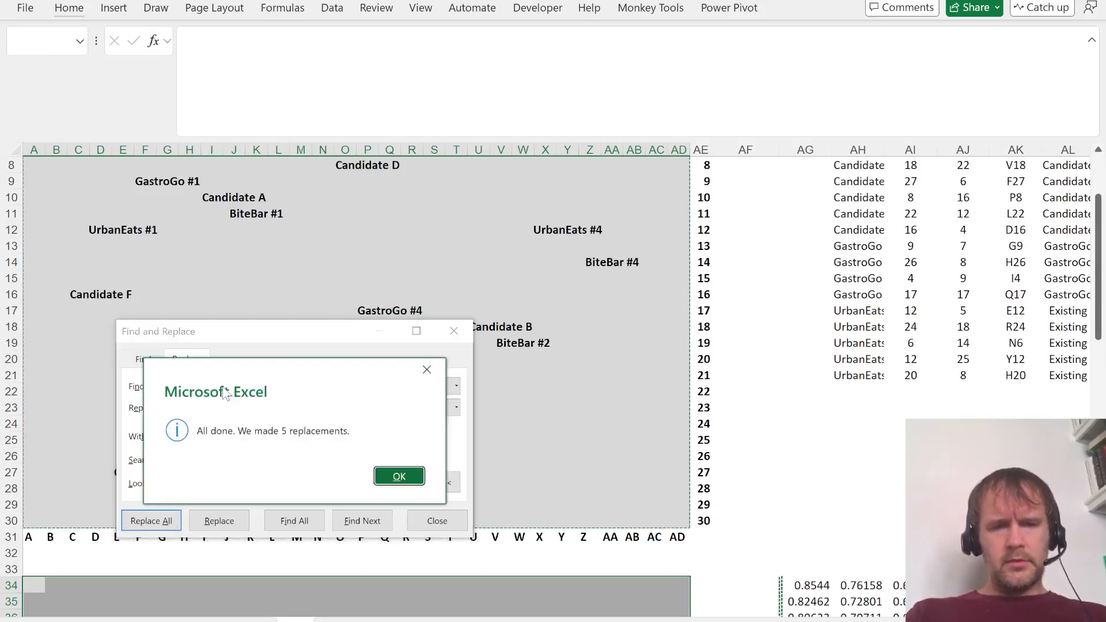
key("Return")
key("Escape")
Step: Replace all entries matching can* with N in the map copy at A34:AD63
key("ctrl+f")
type("can*")
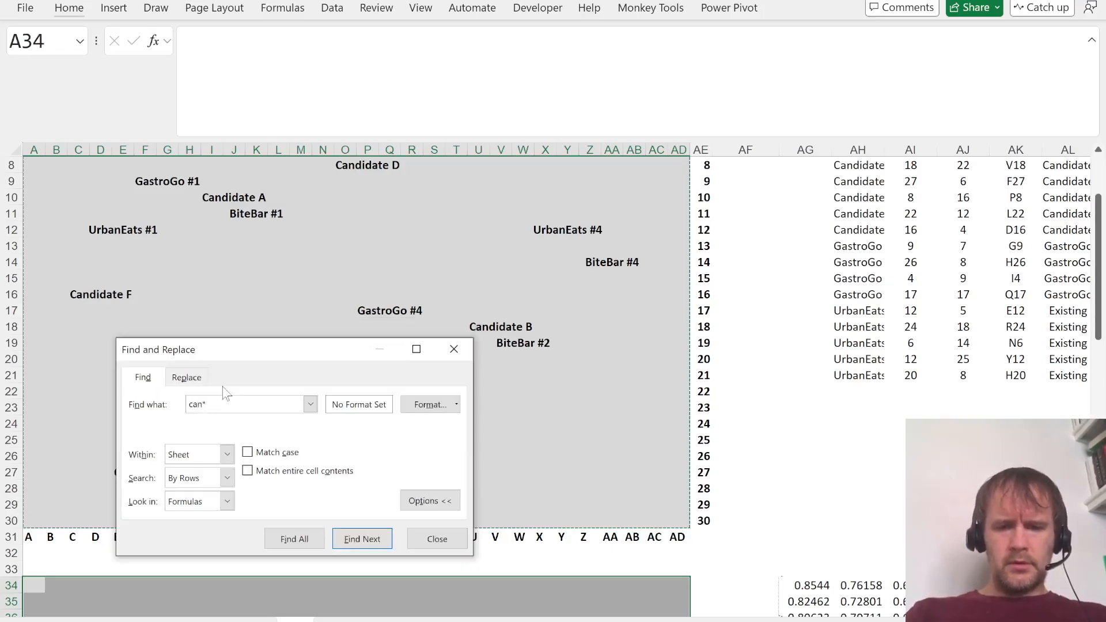
key("ctrl+h")
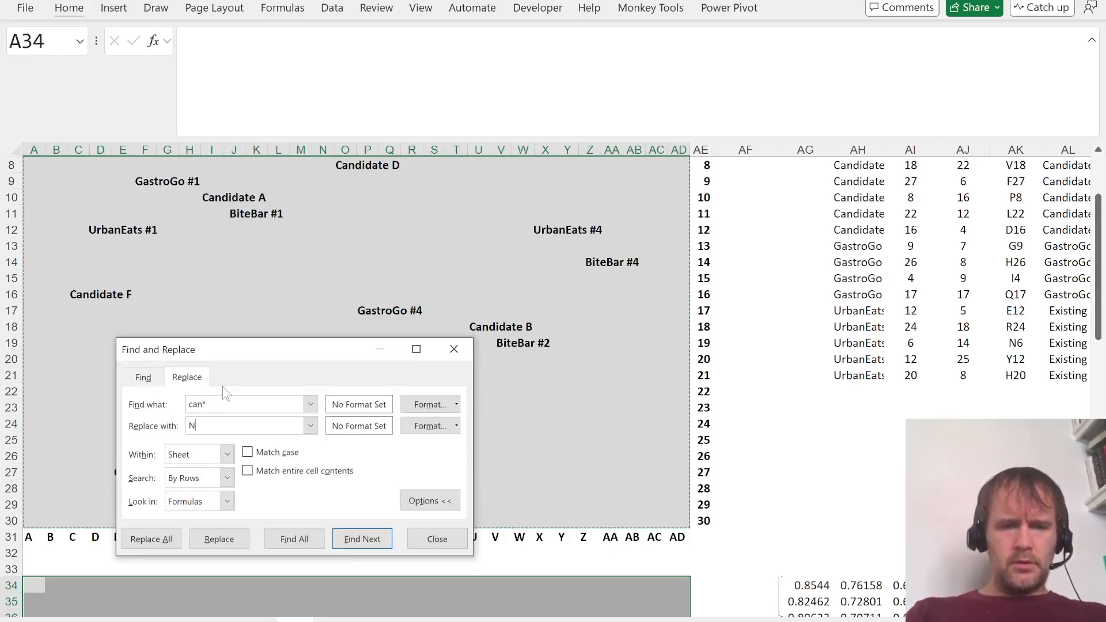
key("alt+a")
left_click(375, 500)
key("Escape")
Step: Define the name mp for the original location map A1:AD30
left_click(673, 518)
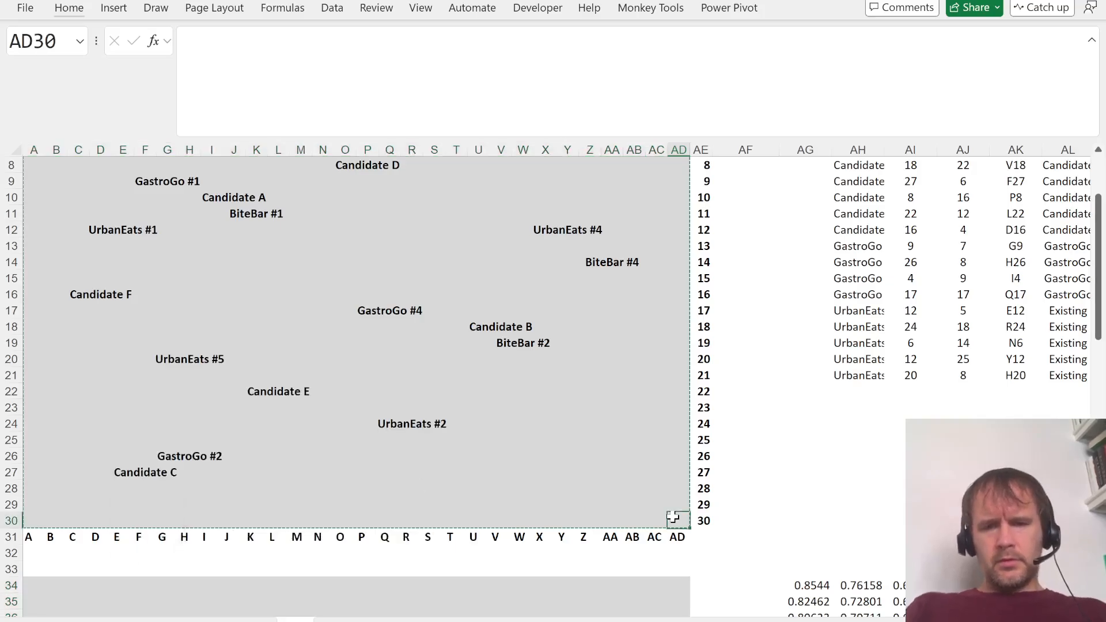
key("ctrl+shift+Up")
key("ctrl+shift+Left")
left_click(36, 41)
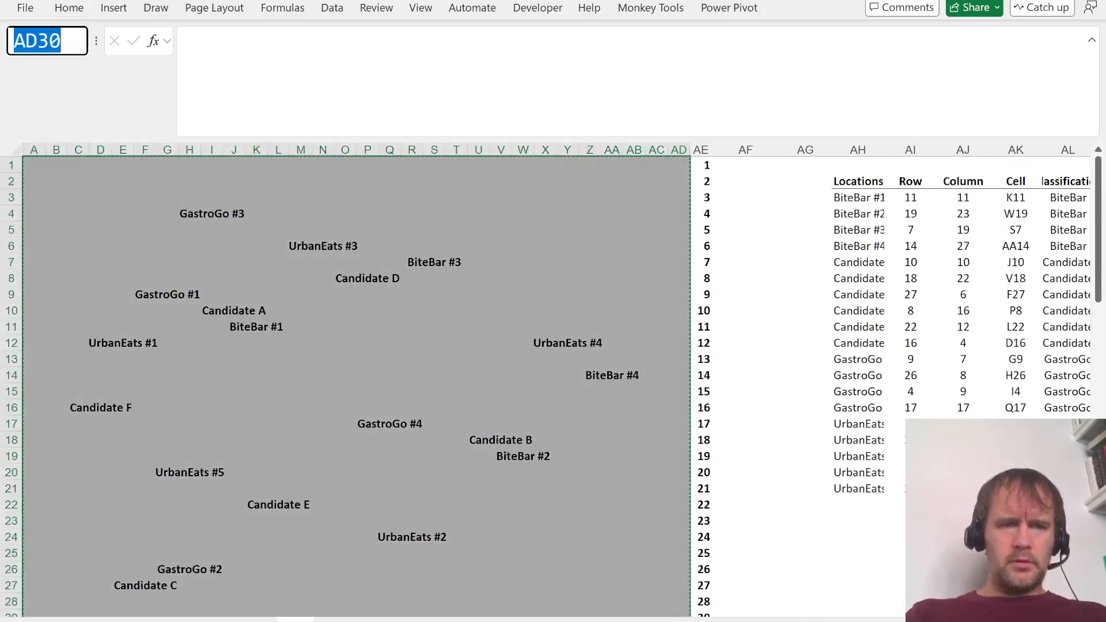
type("mp")
key("Return")
Step: Define the name type for the coded map copy A34:AD63
key("Down")
key("Down")
key("Down")
key("Down")
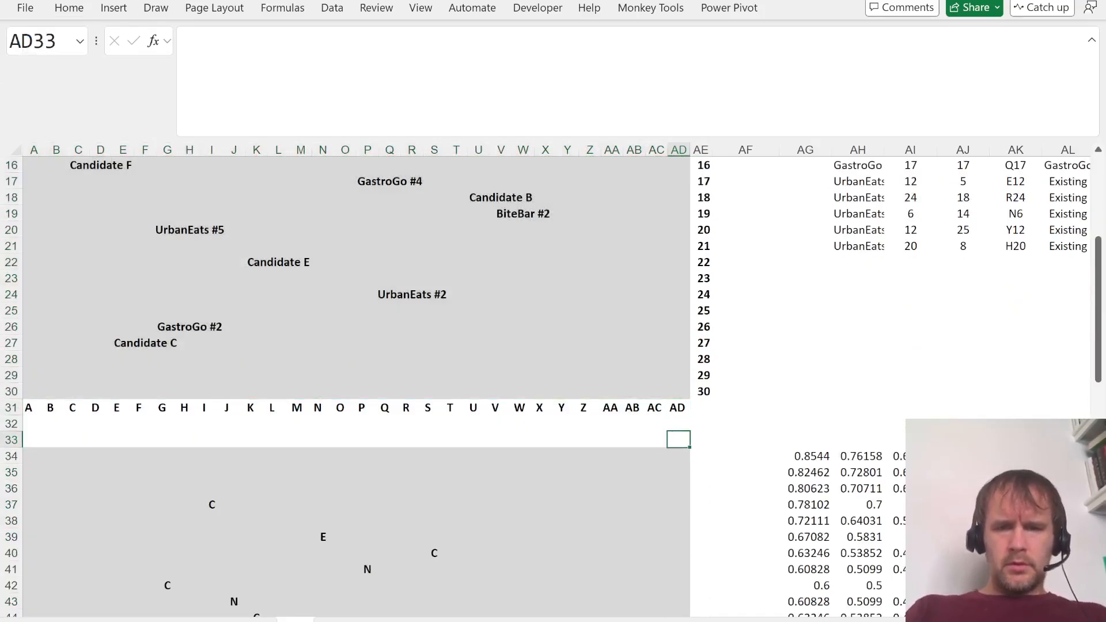
key("shift+Page_Down")
key("shift+Down")
key("ctrl+shift+Left")
key("alt+F3")
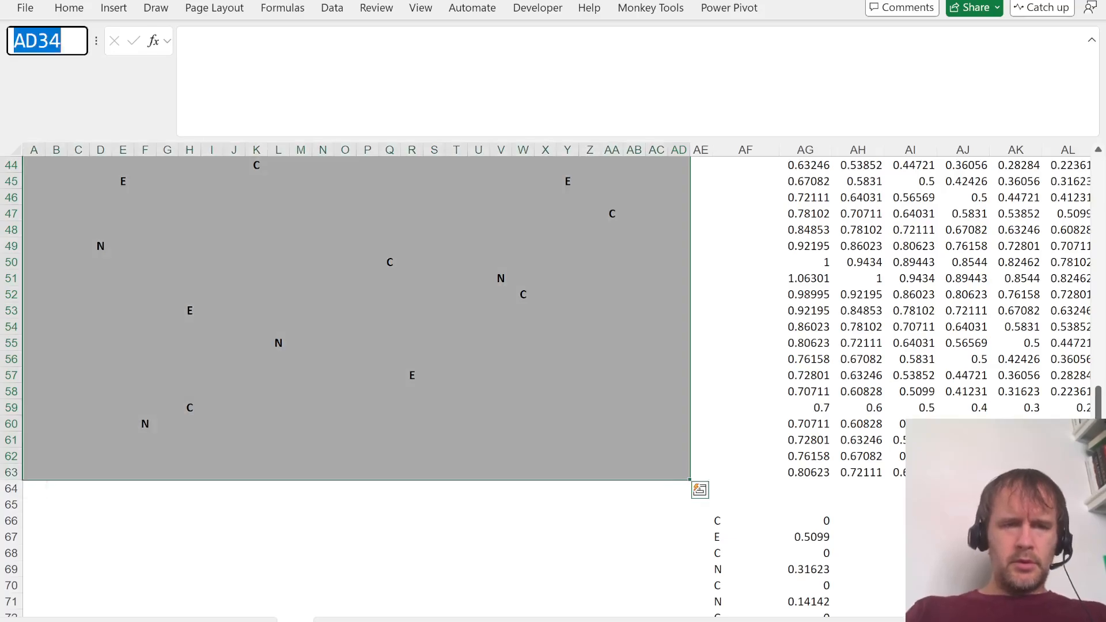
type("type")
key("Return")
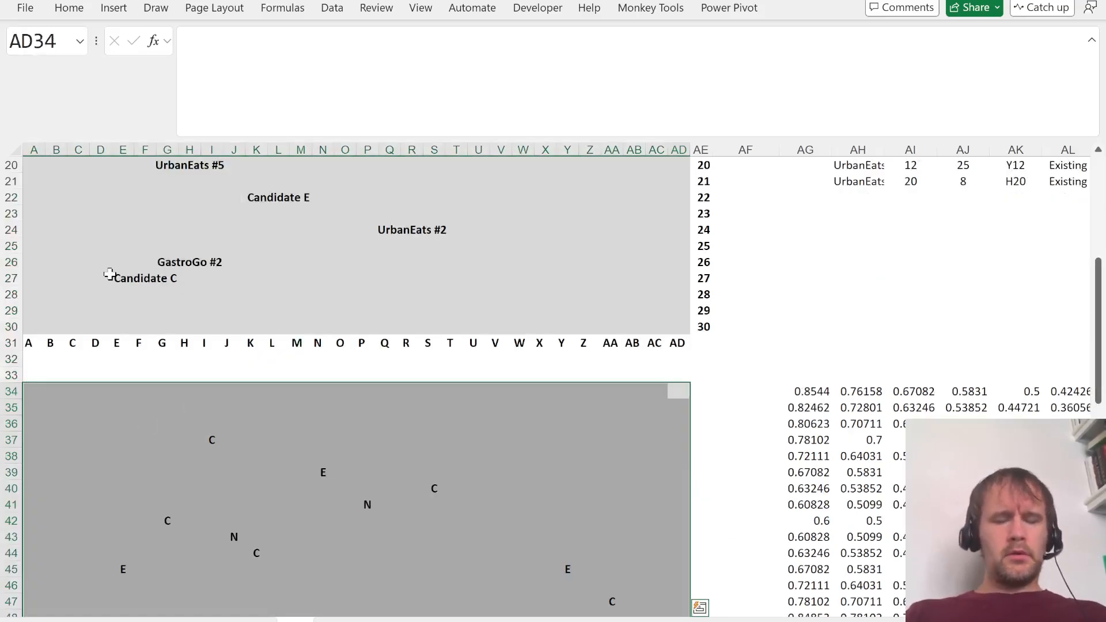
key("alt+Tab")
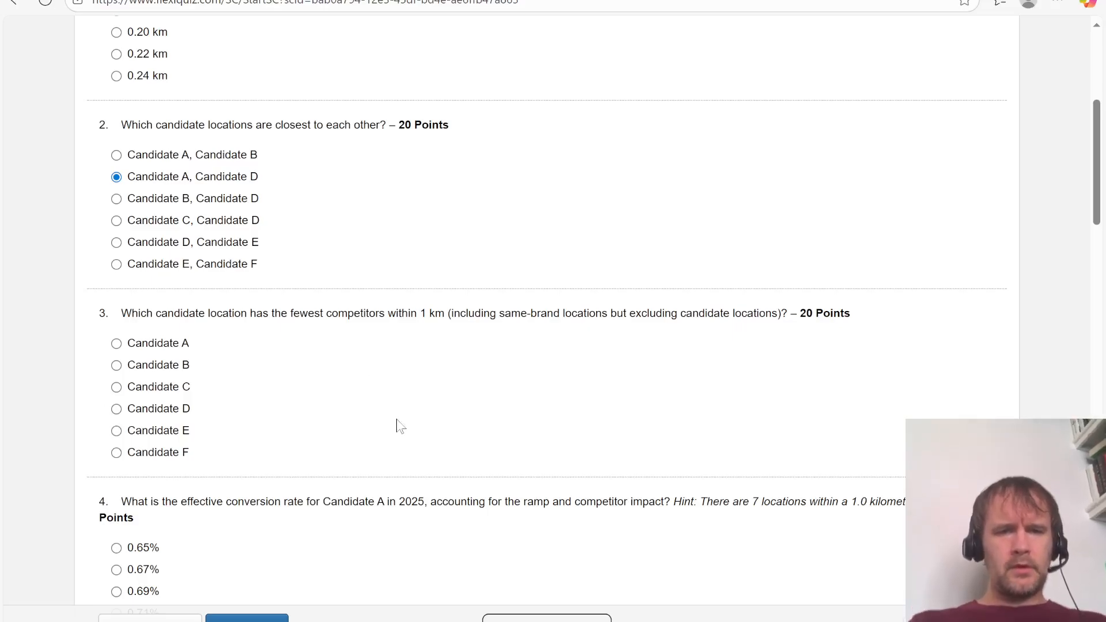
key("alt+Tab")
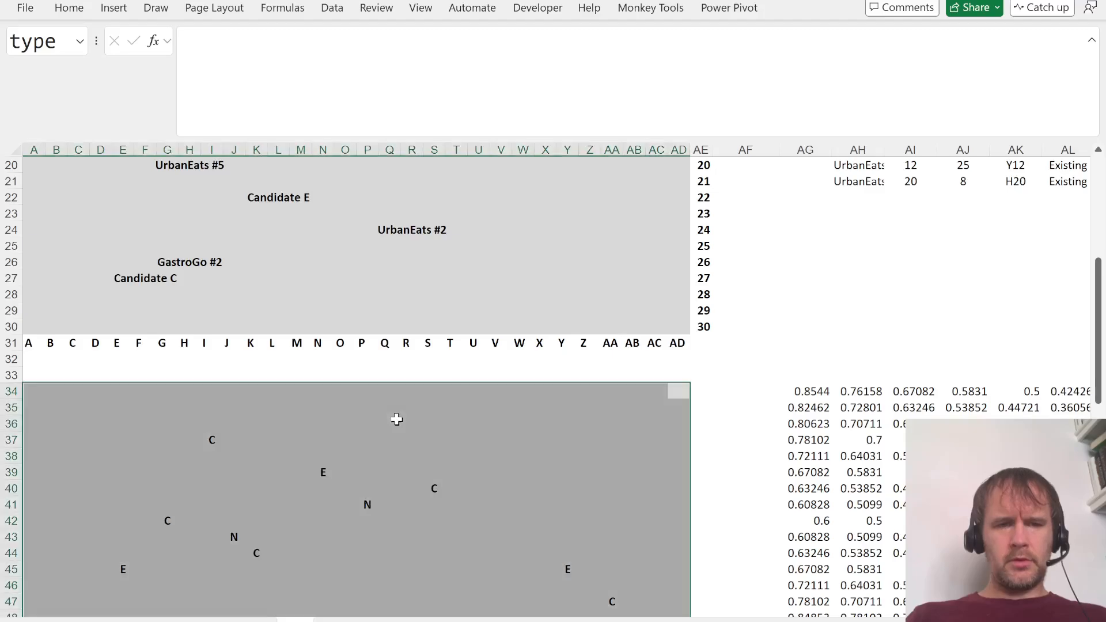
scroll(291, 521, "down", 7)
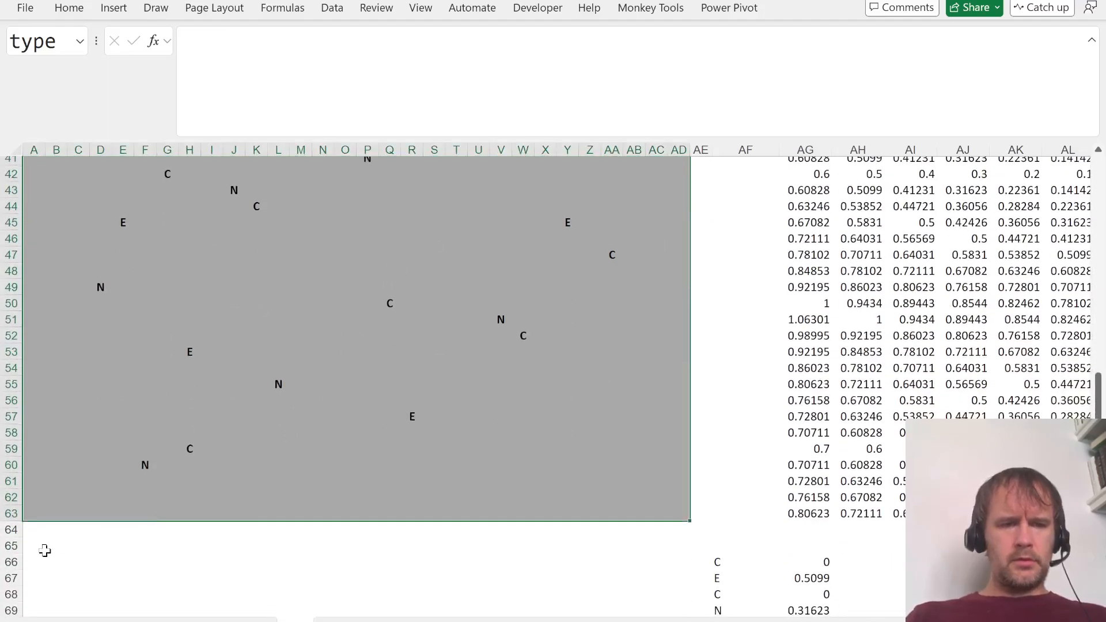
left_click(42, 548)
type("=dist")
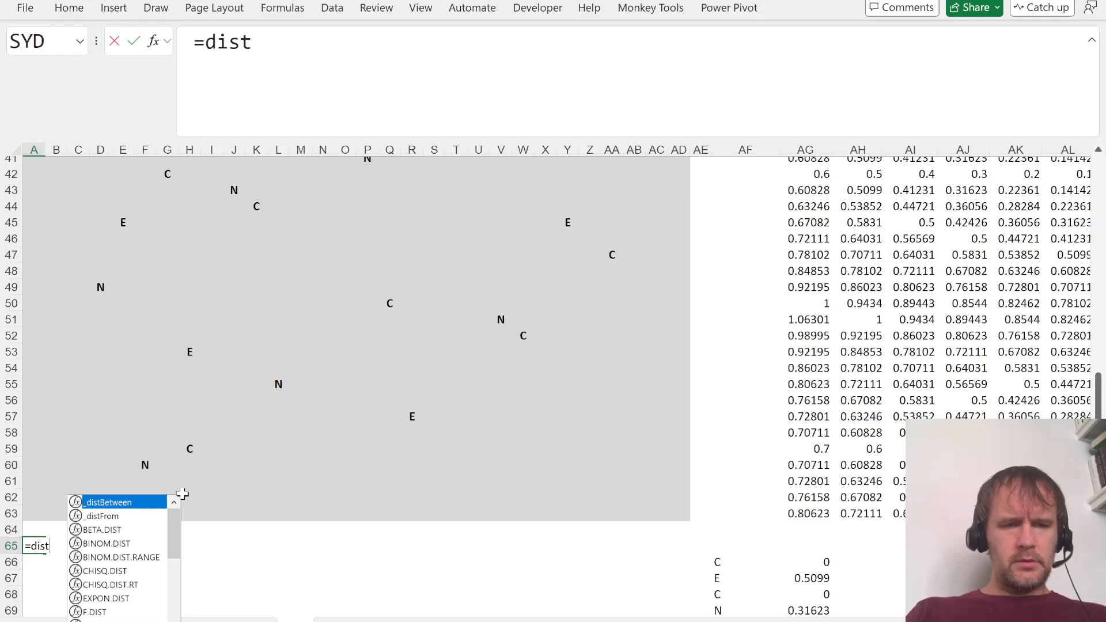
key("Down")
key("Tab")
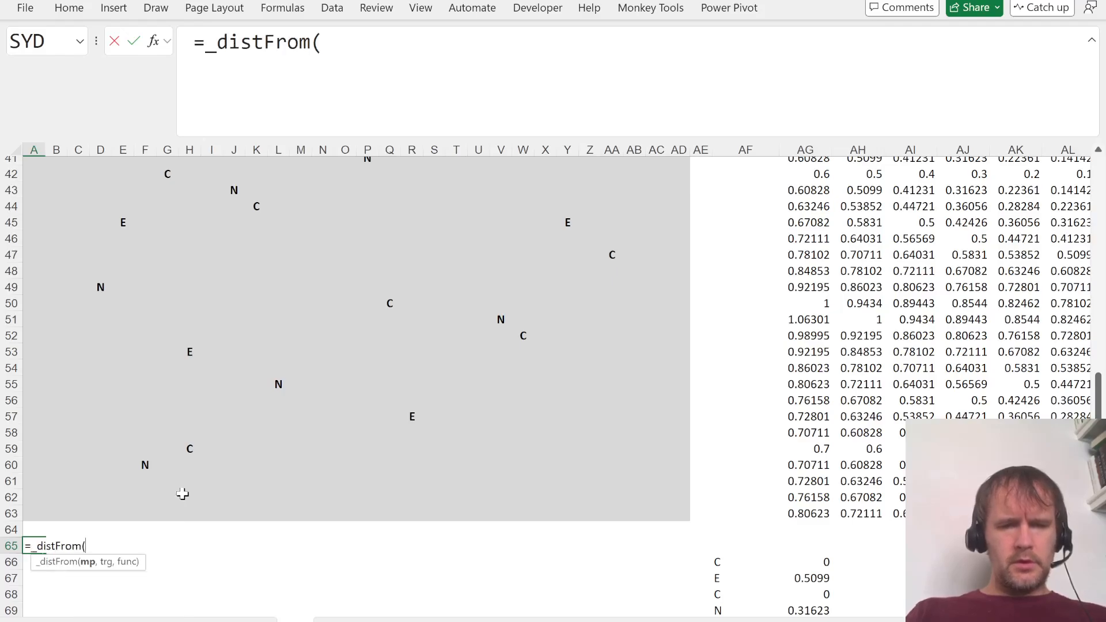
key("Escape")
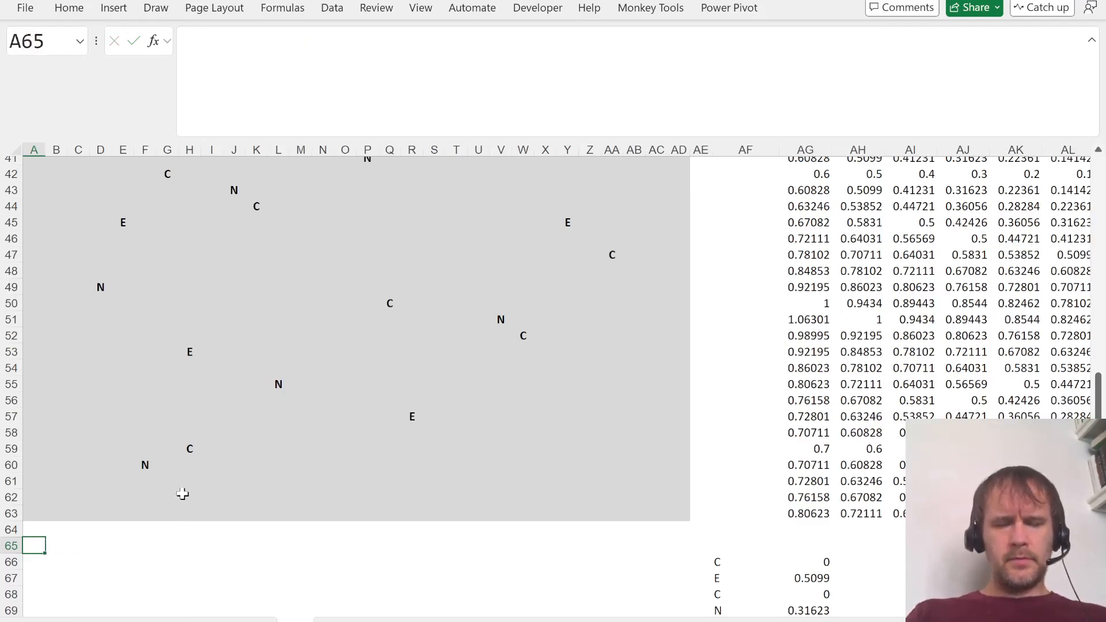
Step: On the inputs sheet, append <=1 to the G37 formula that computes Candidate A's distances to the competitors
key("ctrl+Page_Up")
key("Up")
key("Right")
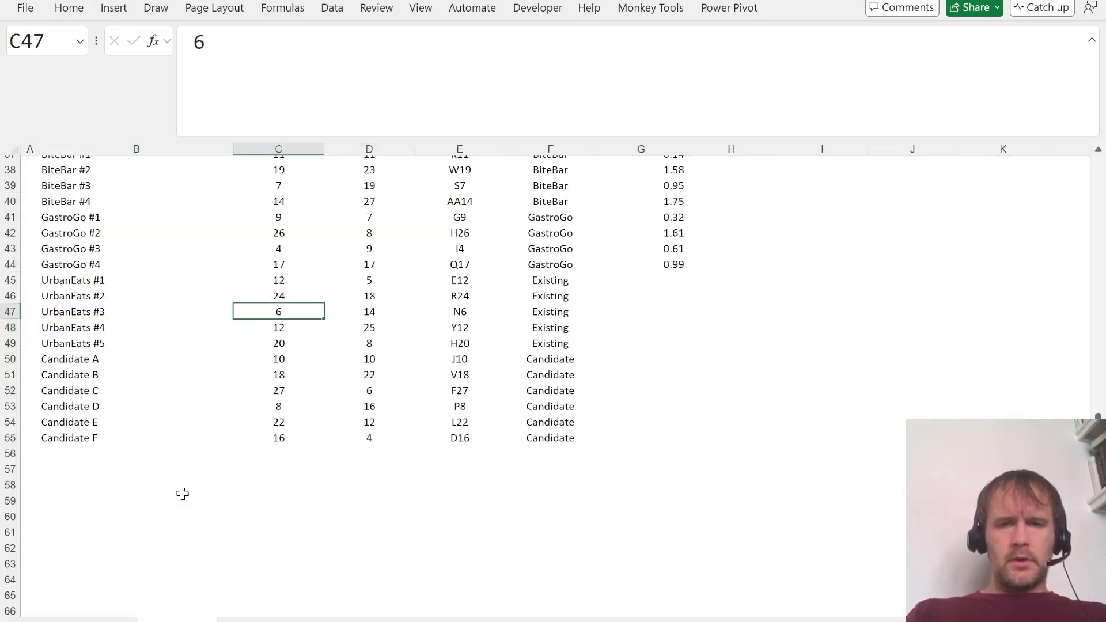
key("Right")
key("Right")
key("Right")
key("Right")
key("Up")
key("Up")
key("Up")
key("ctrl+shift+Up")
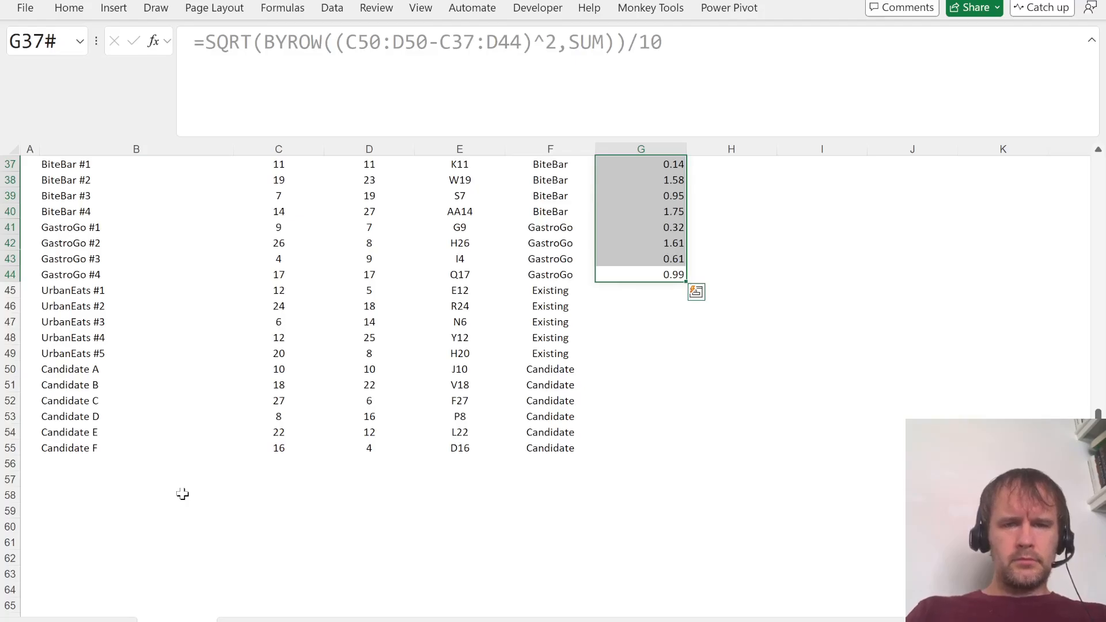
key("ctrl+Up")
key("F2")
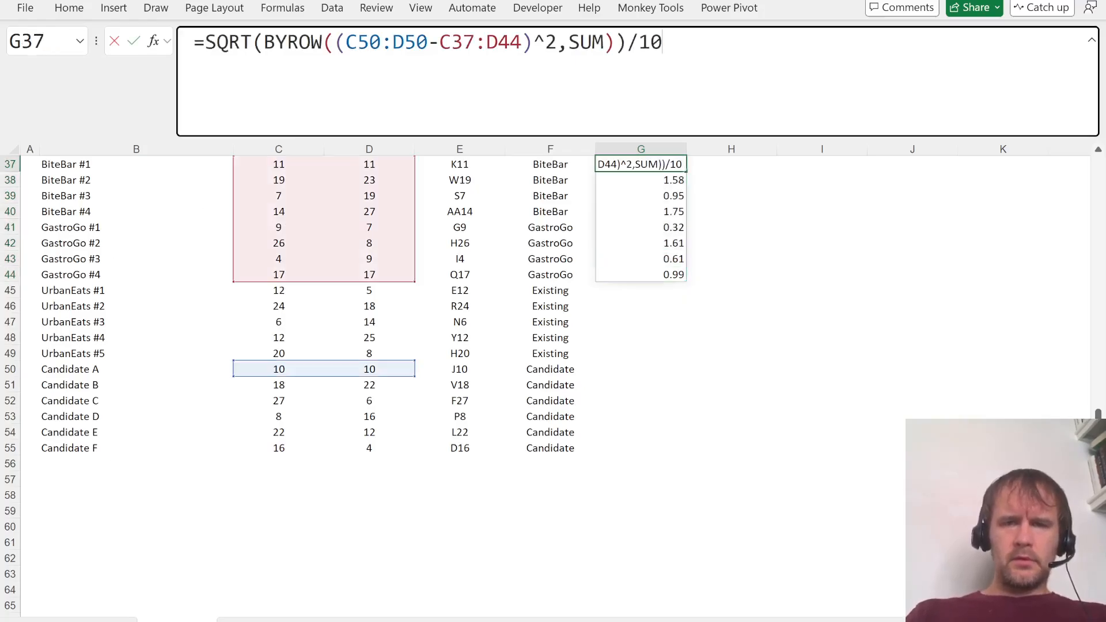
type("<=1")
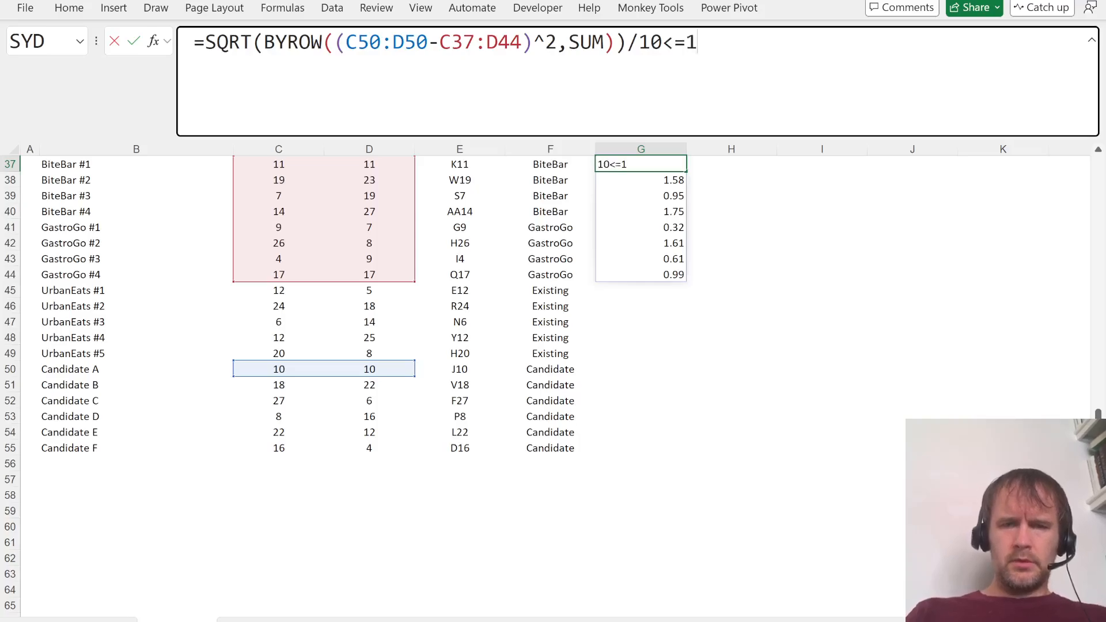
key("Return")
Step: Wrap the distance test in G37 in SUM(--( )) to count Candidate A's competitors within 1 km
key("Up")
key("F2")
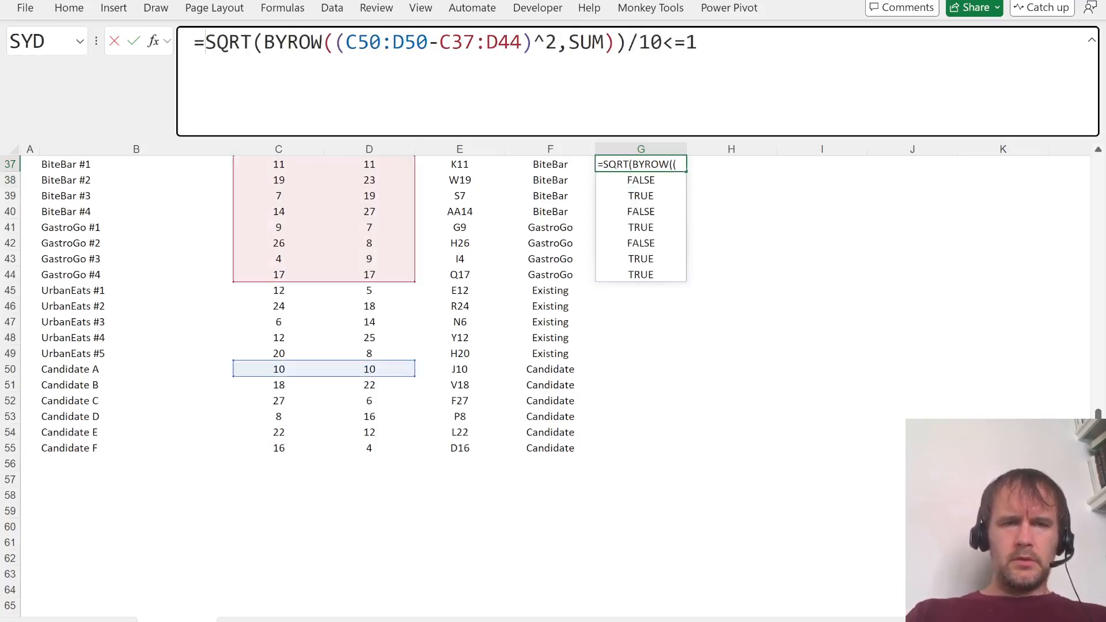
key("Home")
key("Right")
type("sum")
key("Tab")
type("(")
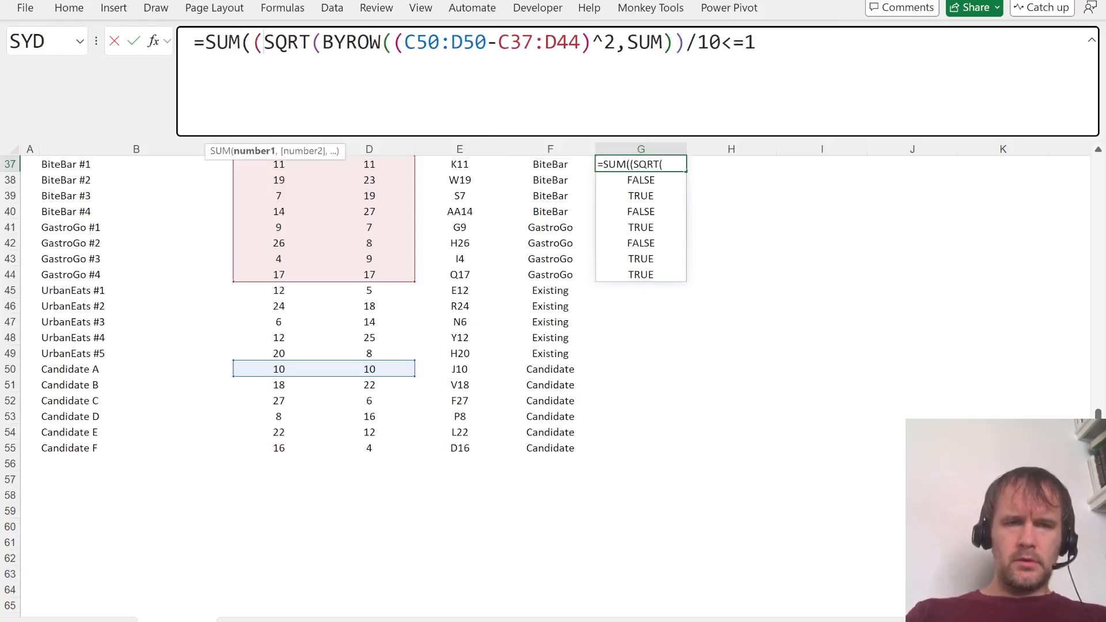
key("BackSpace")
type("--(")
key("End")
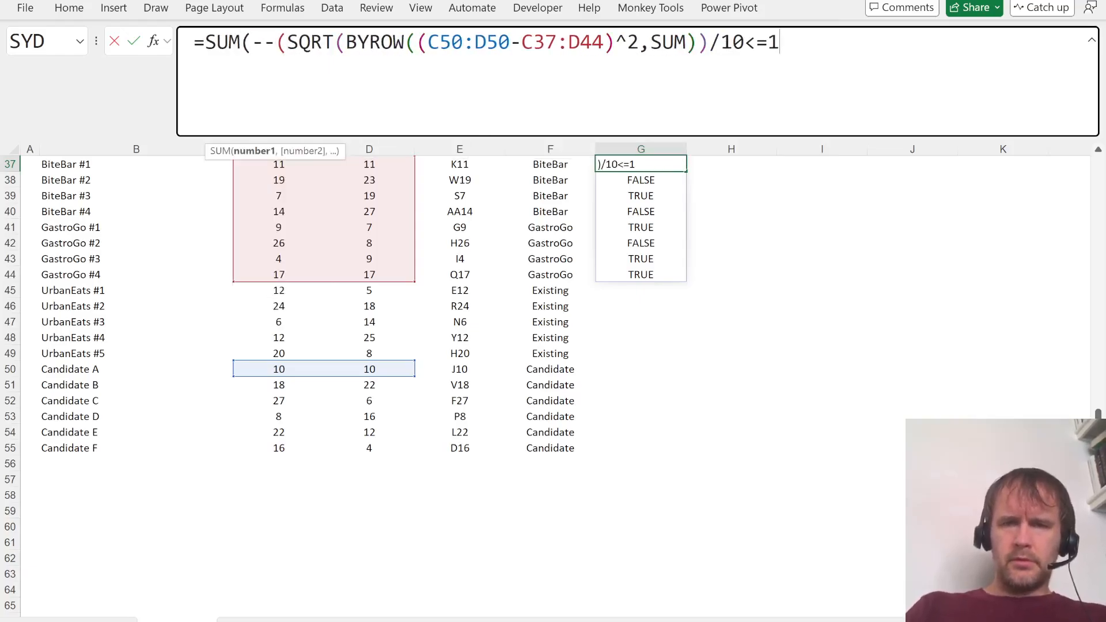
type("))")
key("Return")
Step: Move the competitor-count formula from G37 to G50, beside Candidate A
key("Up")
key("ctrl+c")
key("Down")
key("Down")
key("Down")
key("Down")
key("Down")
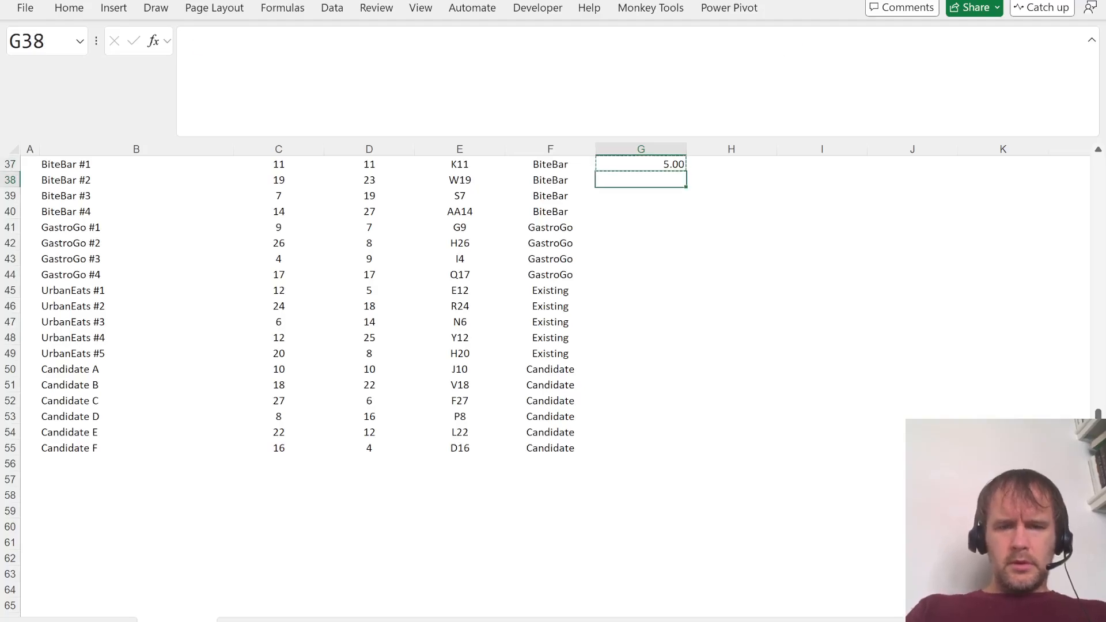
key("Down")
key("Down")
key("Down")
key("Down")
key("Down")
key("Down")
key("Down")
key("Down")
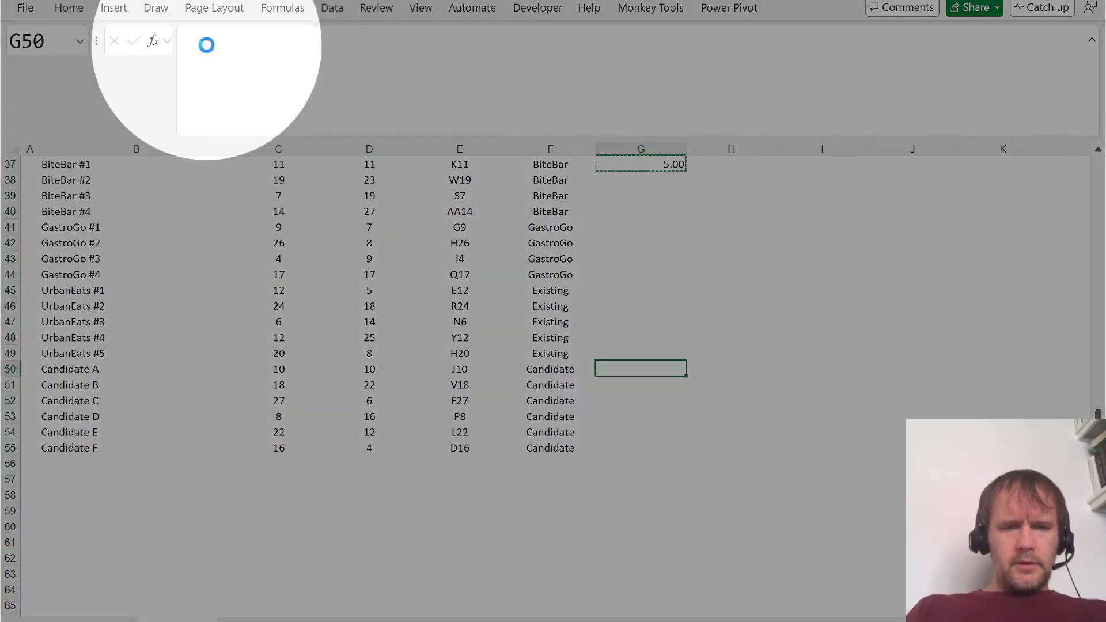
key("ctrl+v")
Step: Lock the competitor range as $C$37:$D$44 in the G50 formula and fill it down to G55
left_click(521, 42)
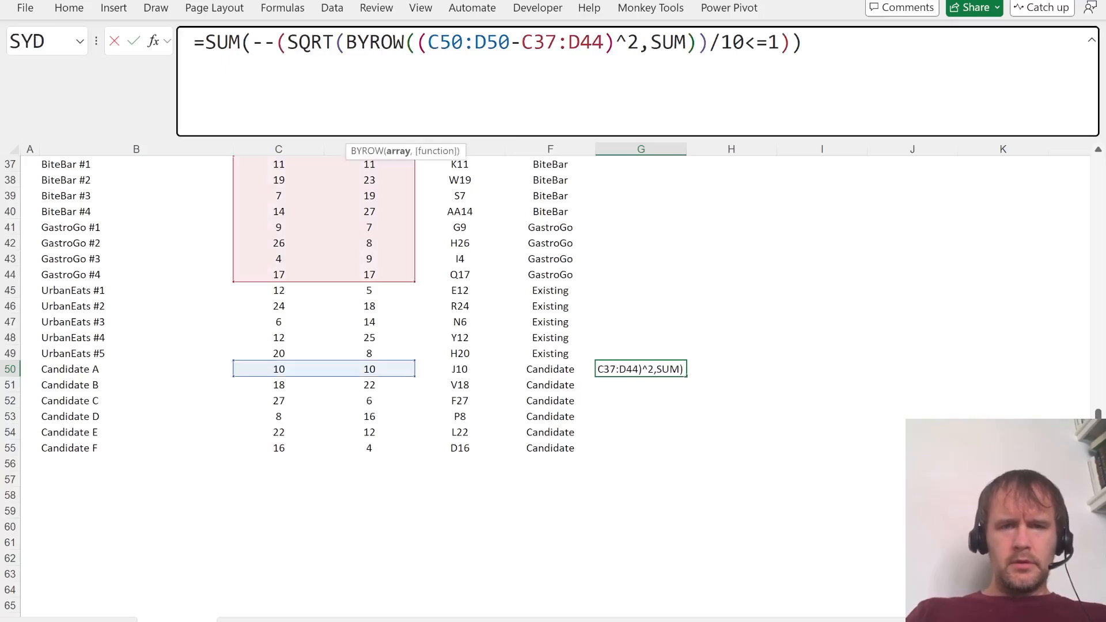
left_click_drag(546, 42, 581, 42)
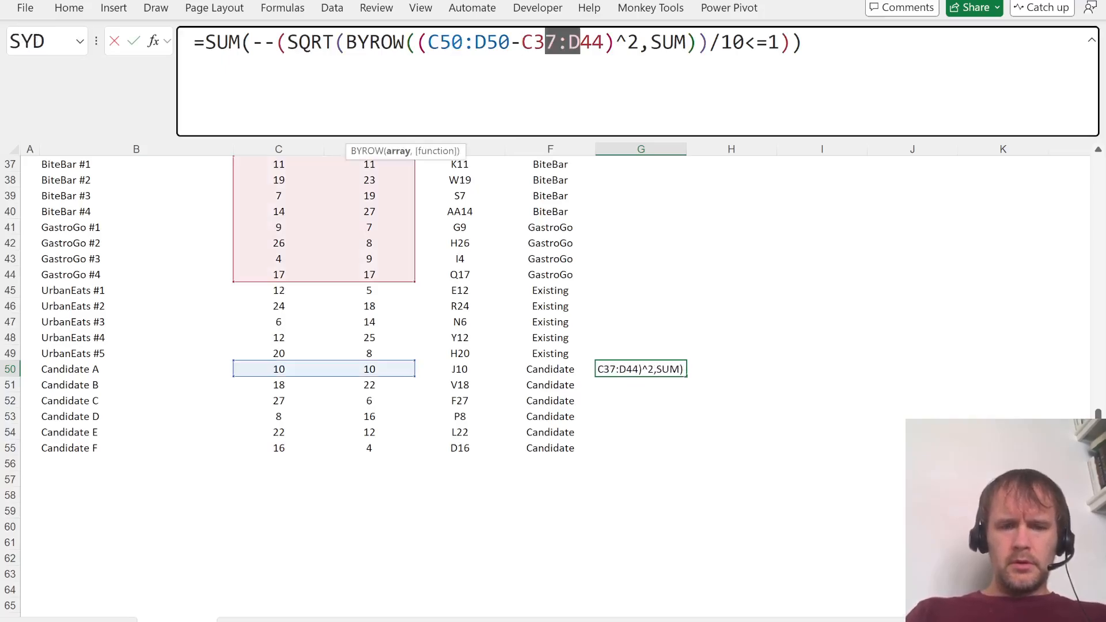
key("F4")
key("Return")
key("Left")
key("ctrl+Down")
key("Right")
key("ctrl+shift+Up")
key("ctrl+d")
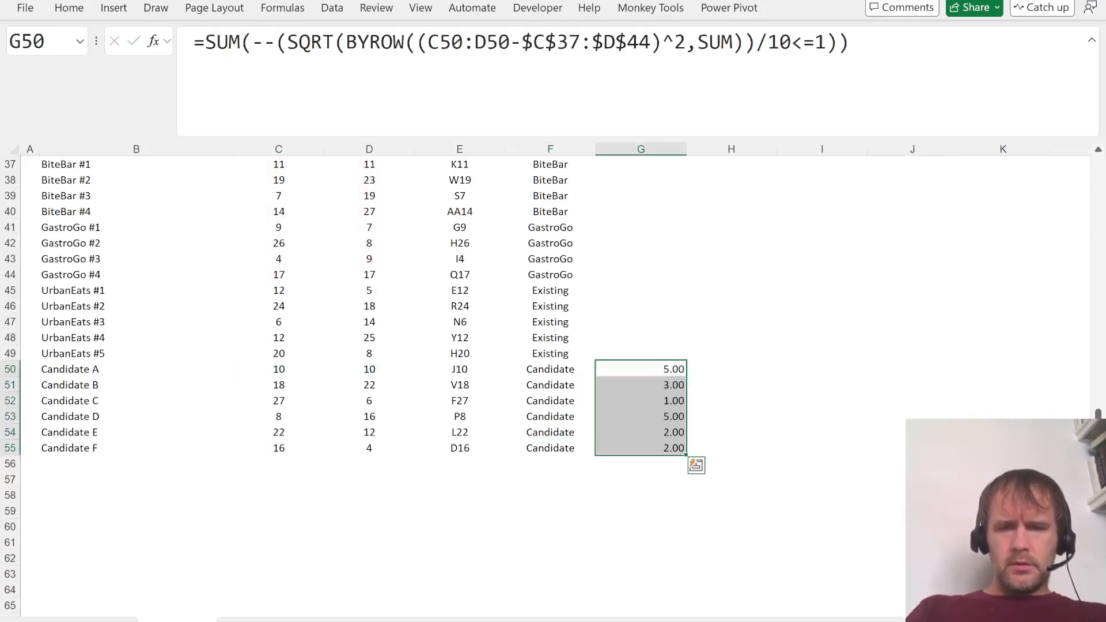
Step: Check the candidates' competitor counts against question 3 in the FlexiQuiz window and answer it with Candidate C
key("alt+Tab")
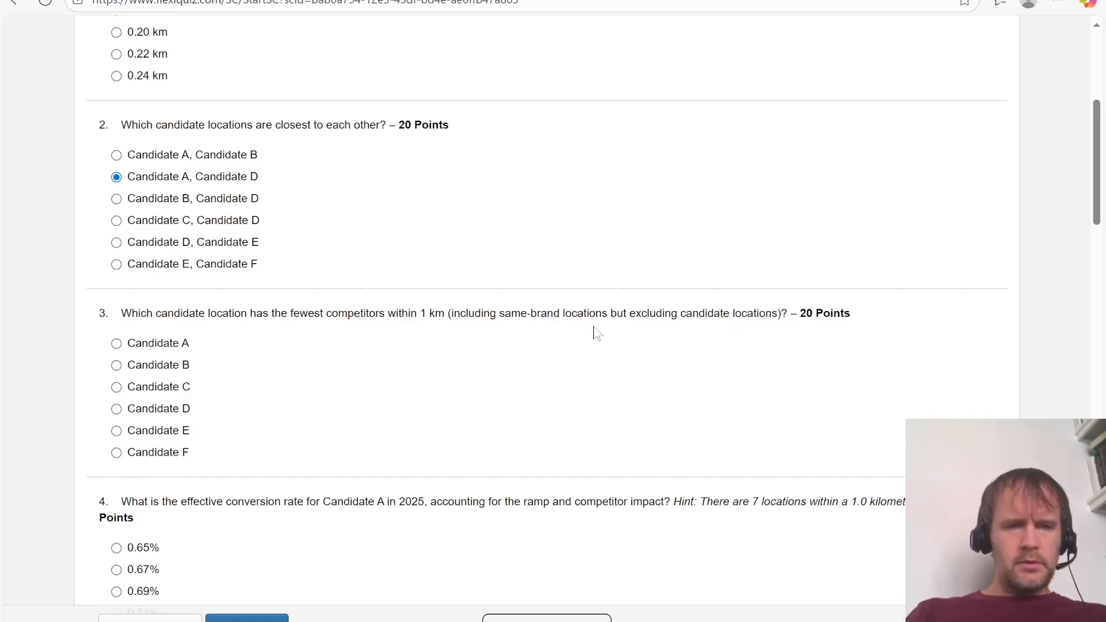
key("alt+Tab")
key("Down")
key("Down")
key("shift+space")
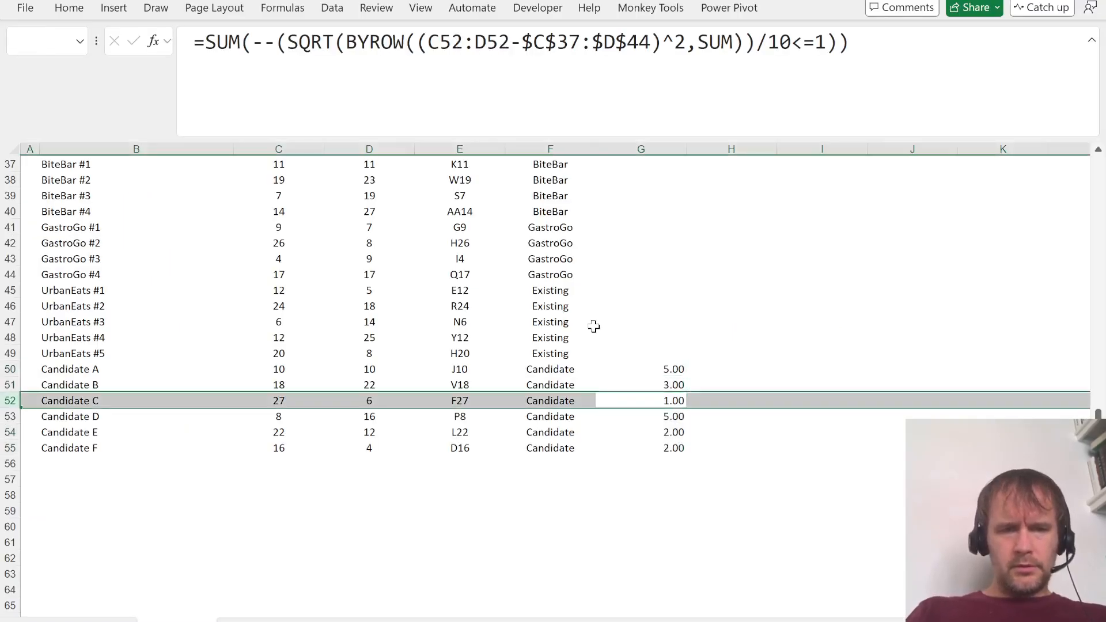
key("alt+Tab")
left_click(178, 388)
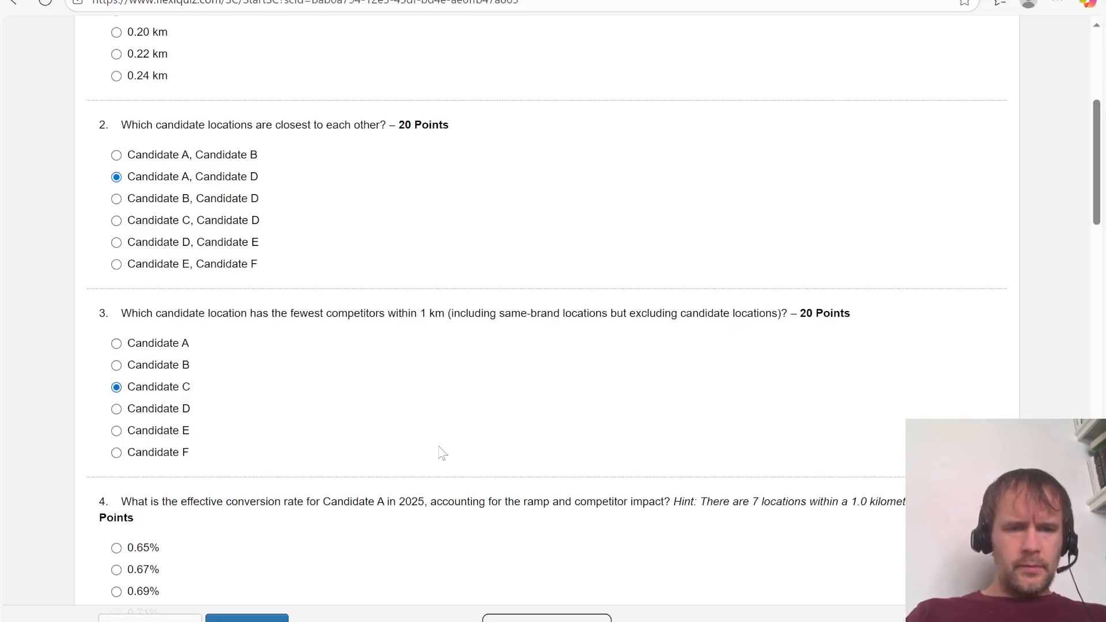
Step: Examine quiz questions 4 and 5, the case PDF's price rules, and the general assumptions on the Excel inputs sheet
scroll(440, 450, "down", 4)
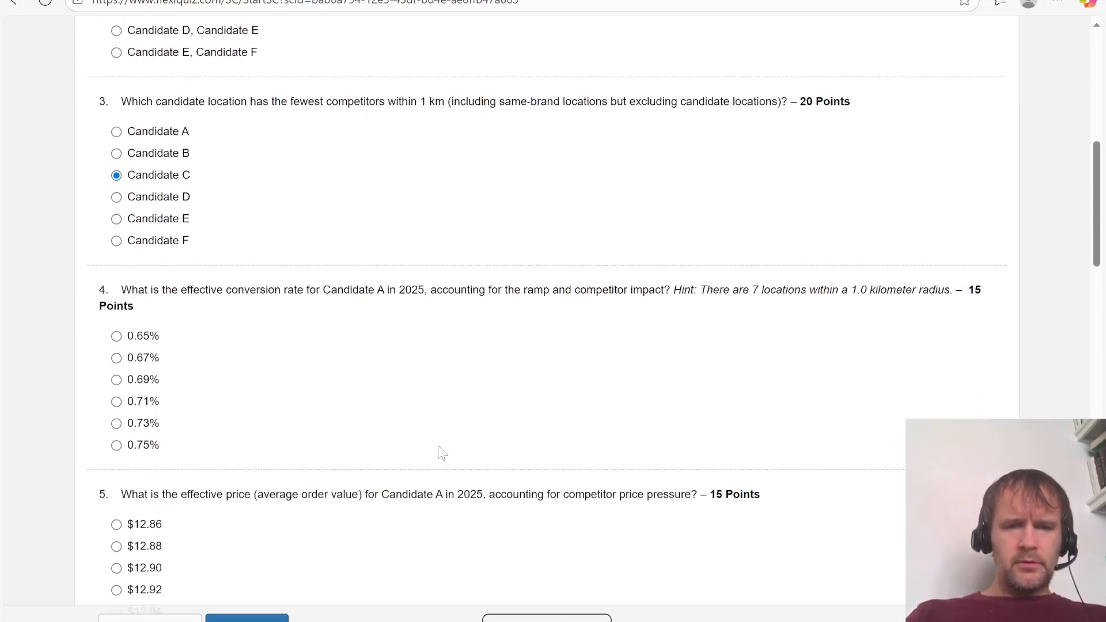
key("alt+Tab")
key("Tab")
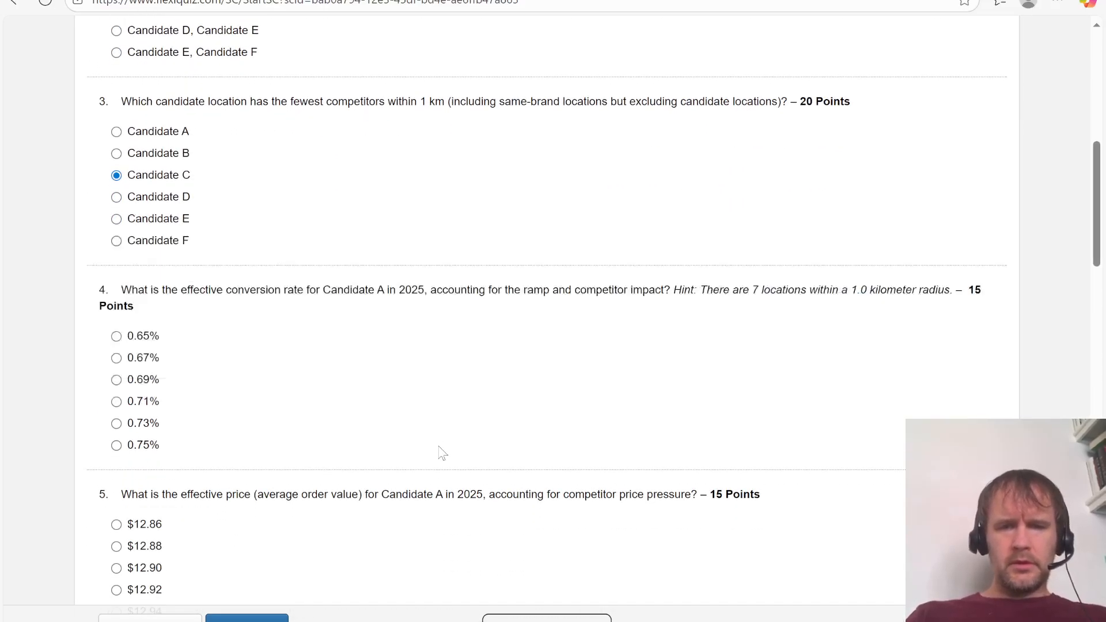
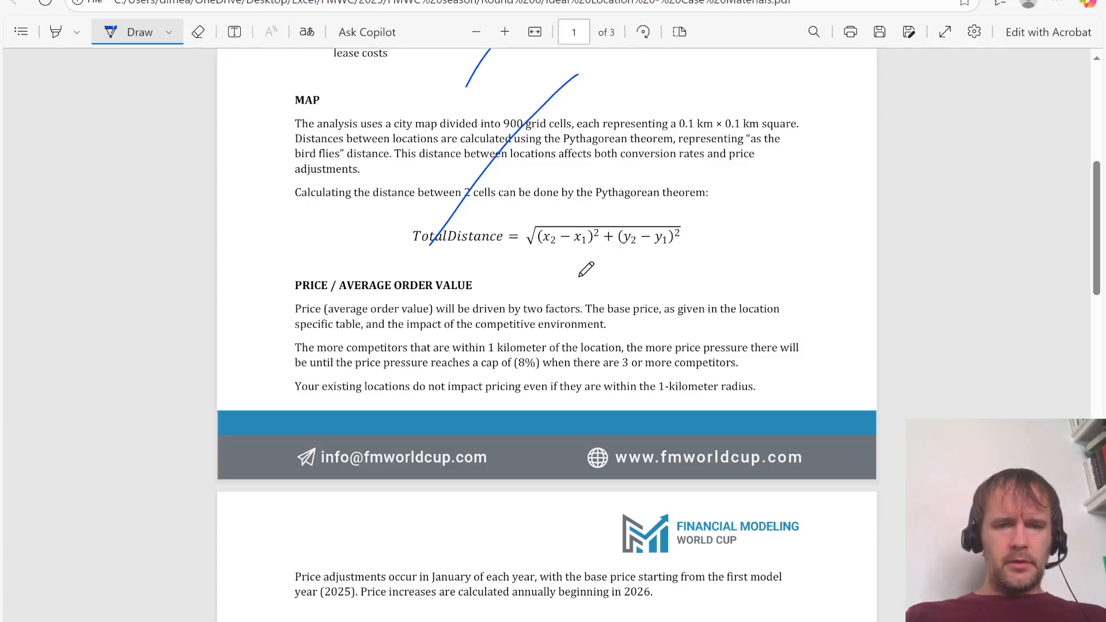
scroll(538, 268, "down", 1)
key("alt+Tab")
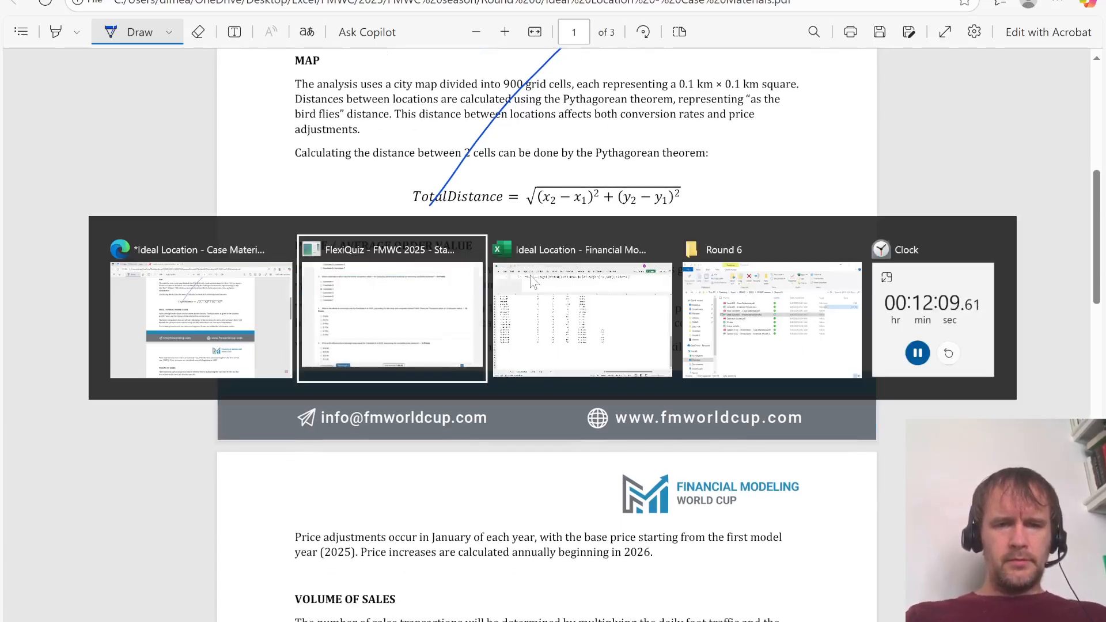
key("alt+Tab")
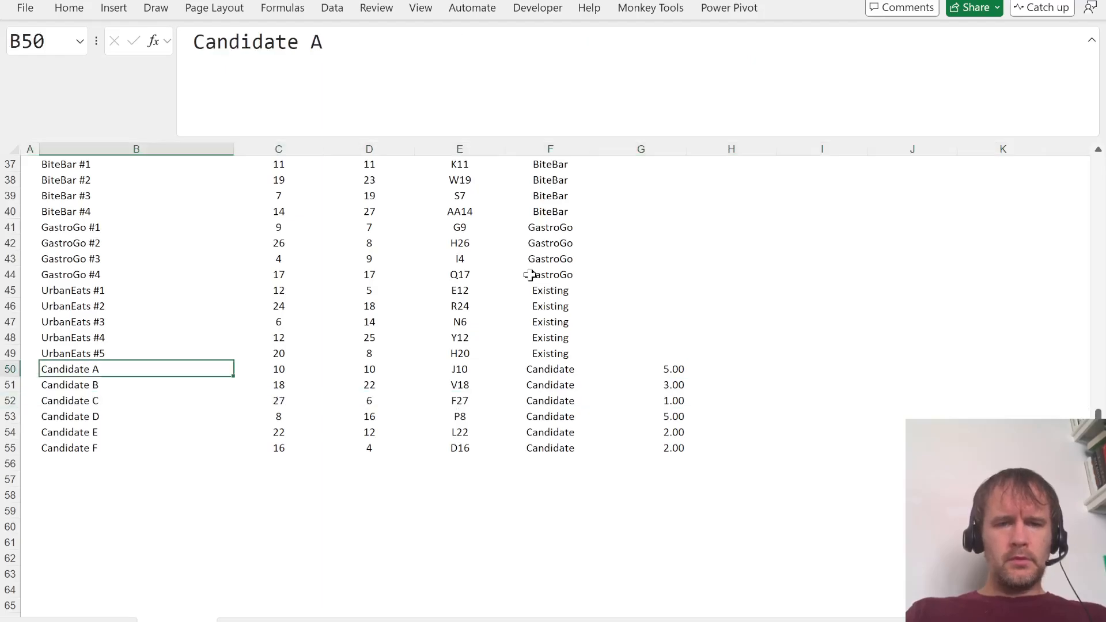
key("ctrl+Page_Up")
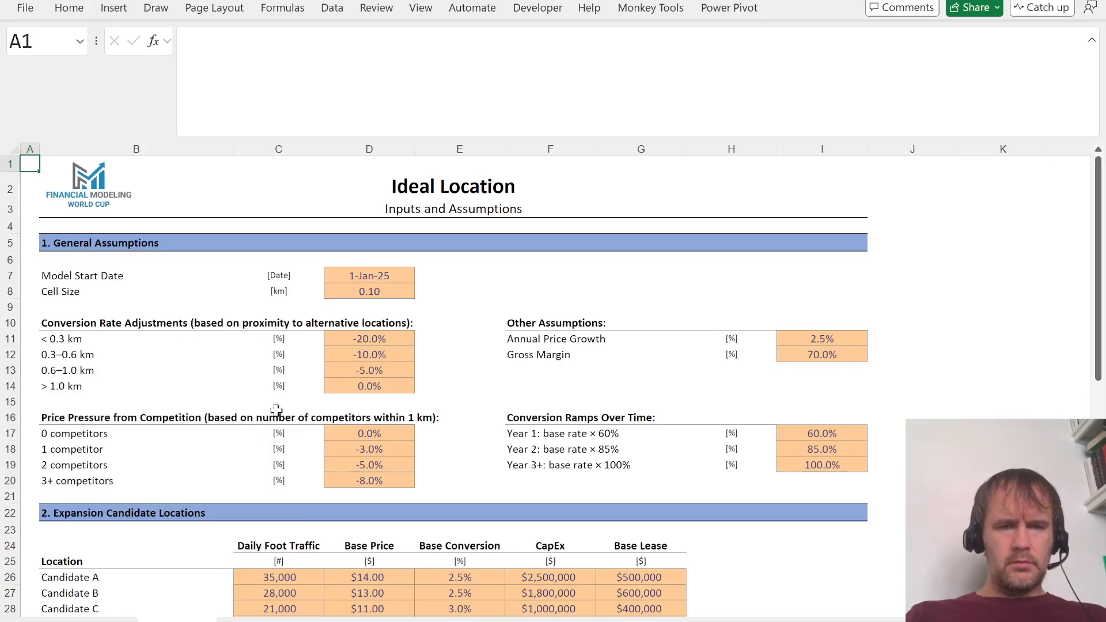
left_click(207, 325)
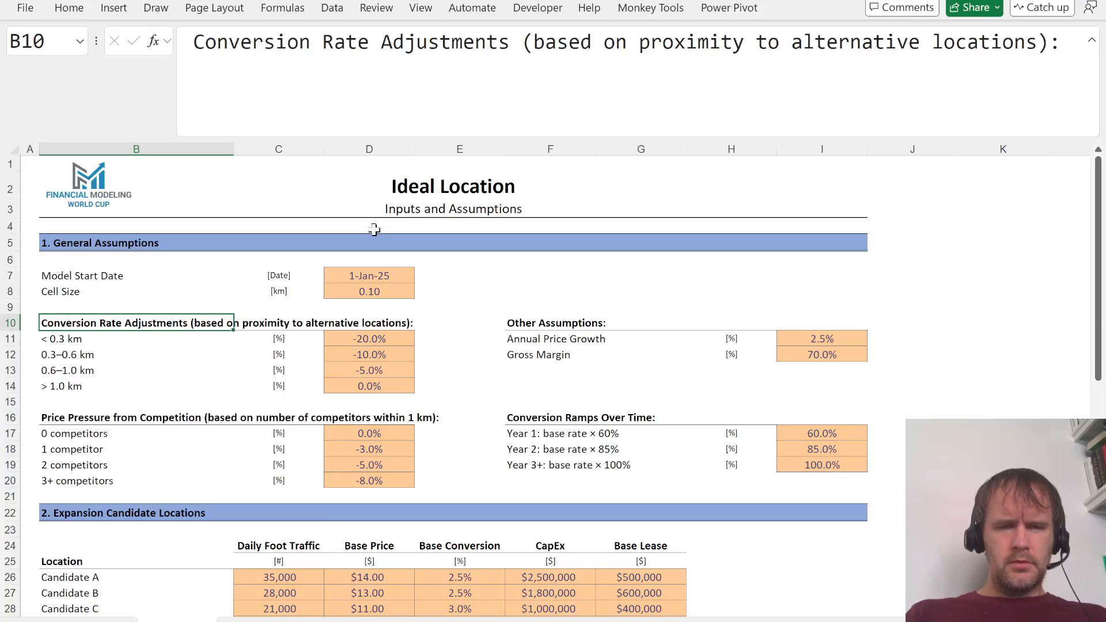
key("Down")
key("Right")
key("Right")
key("Right")
key("Right")
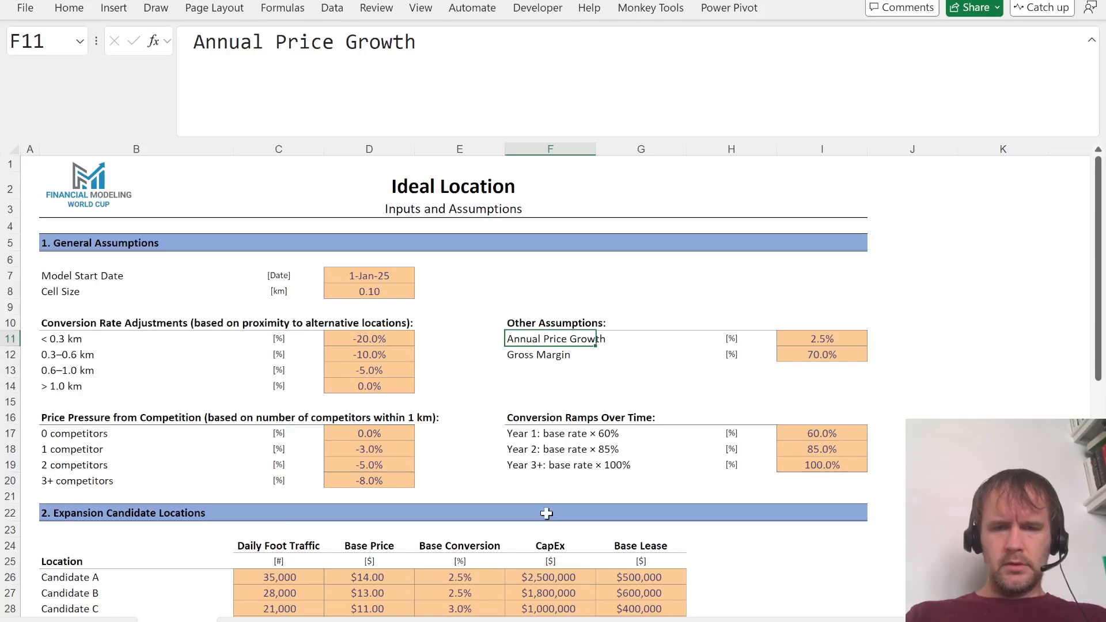
scroll(543, 511, "down", 4)
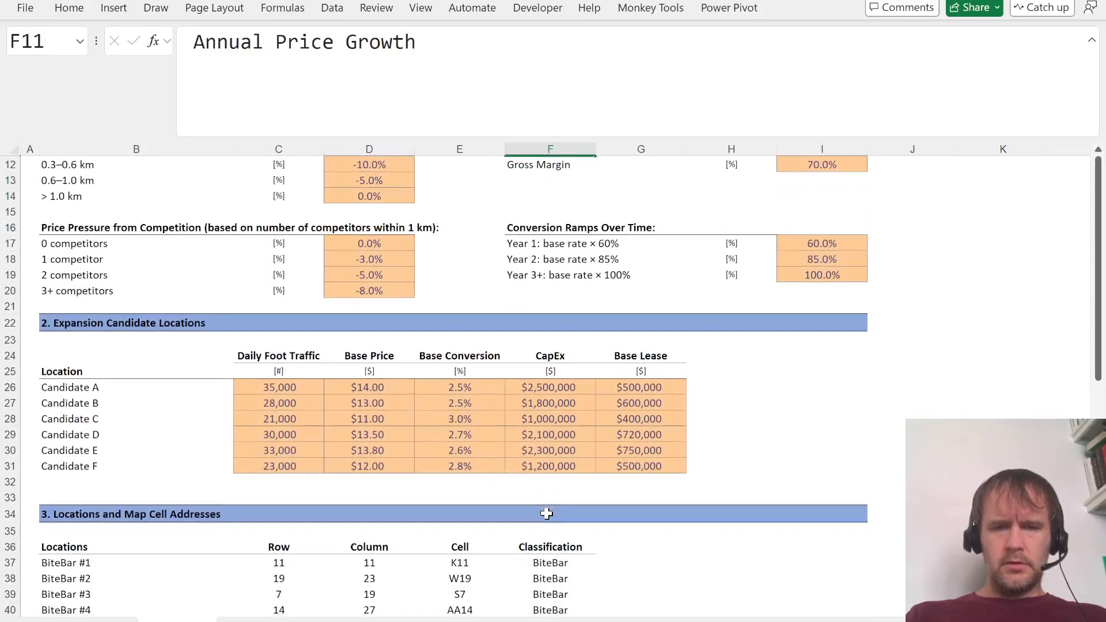
Step: Locate the base prices in D26:D31 and cross off the first Price / Average Order Value paragraph in the case PDF
left_click(347, 392)
key("ctrl+shift+Down")
key("alt+Tab")
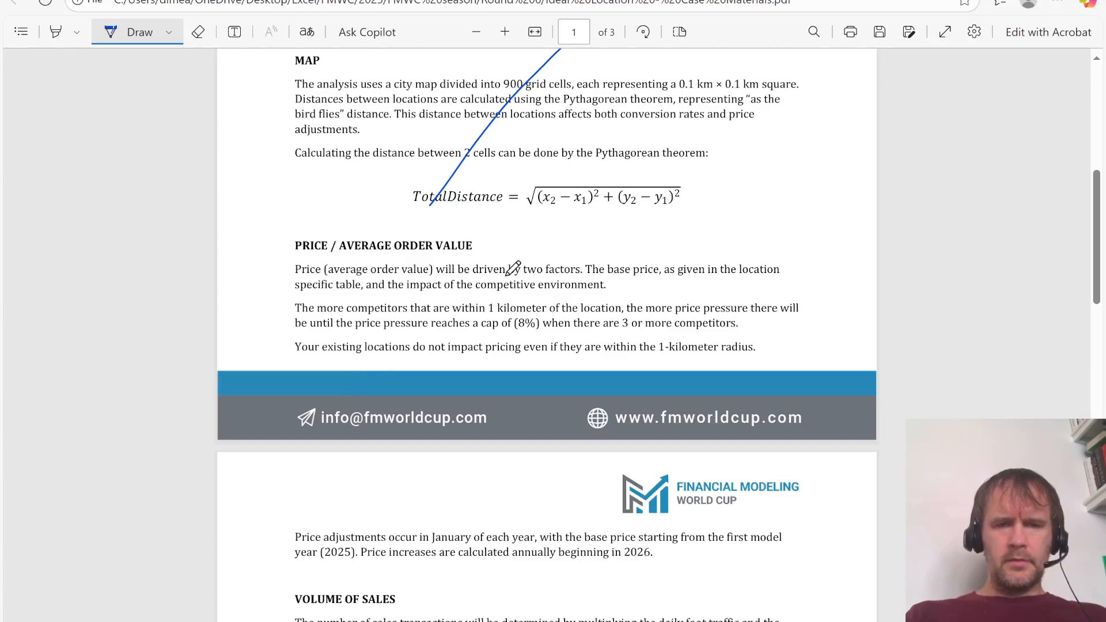
left_click_drag(436, 287, 514, 257)
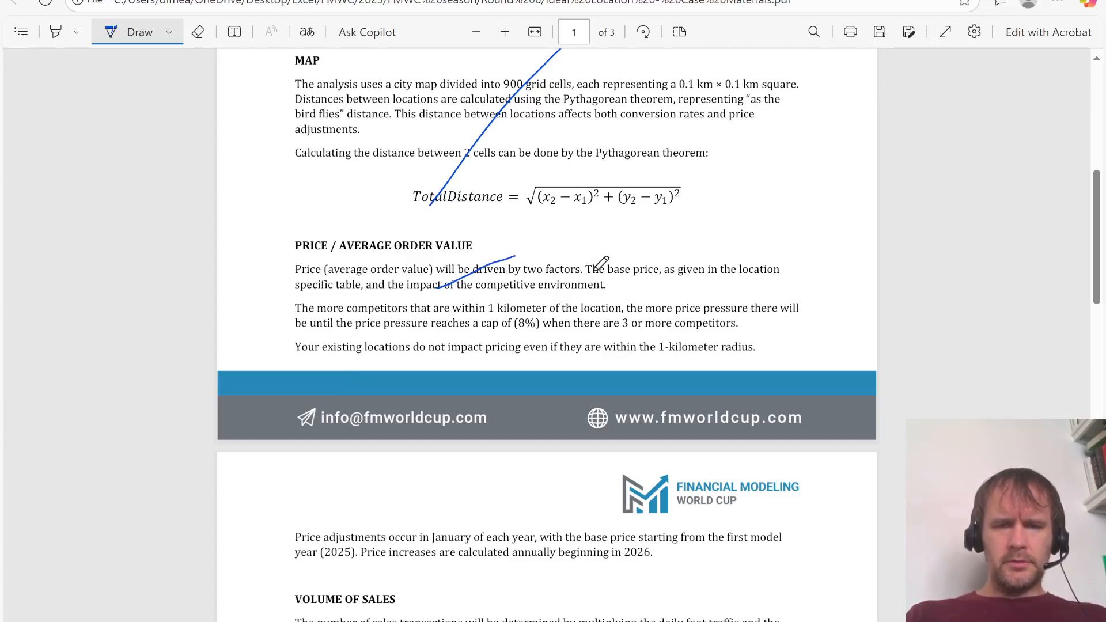
Step: Back in Excel, replace com* with nothing in the price pressure labels B17:B20 to strip the competitor wording
key("alt+Tab")
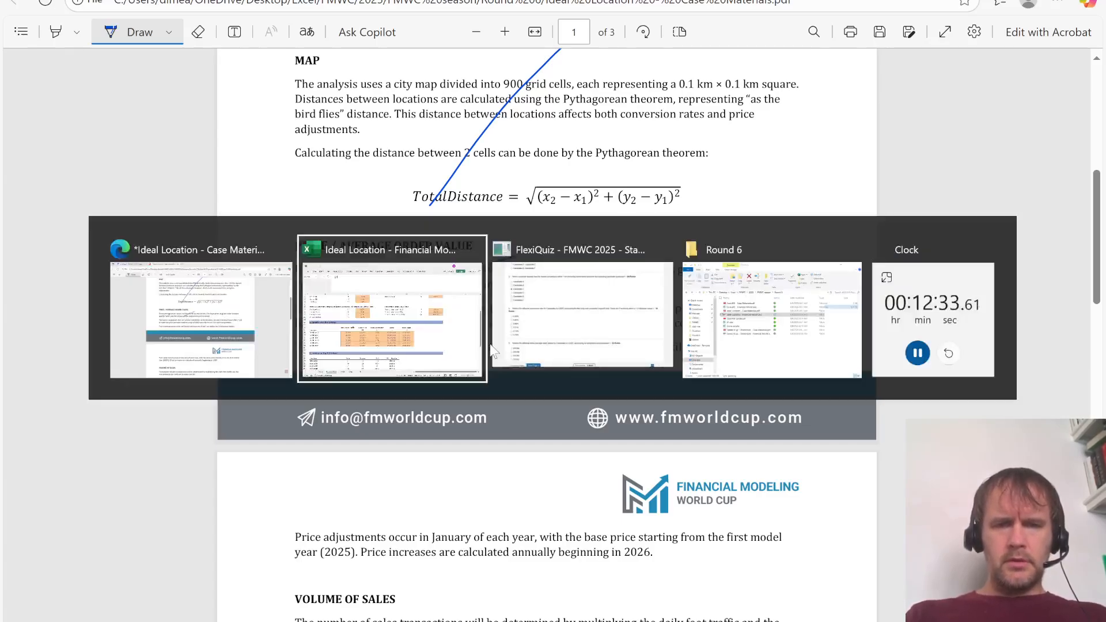
scroll(330, 414, "up", 3)
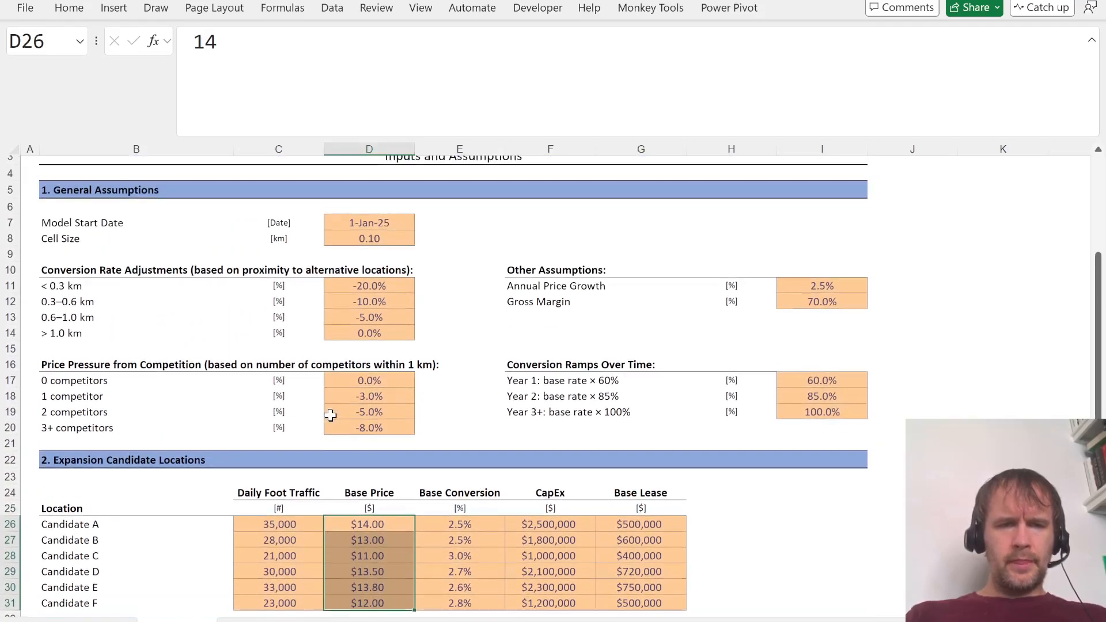
left_click(140, 380)
key("shift+Down")
key("shift+Down")
key("shift+Down")
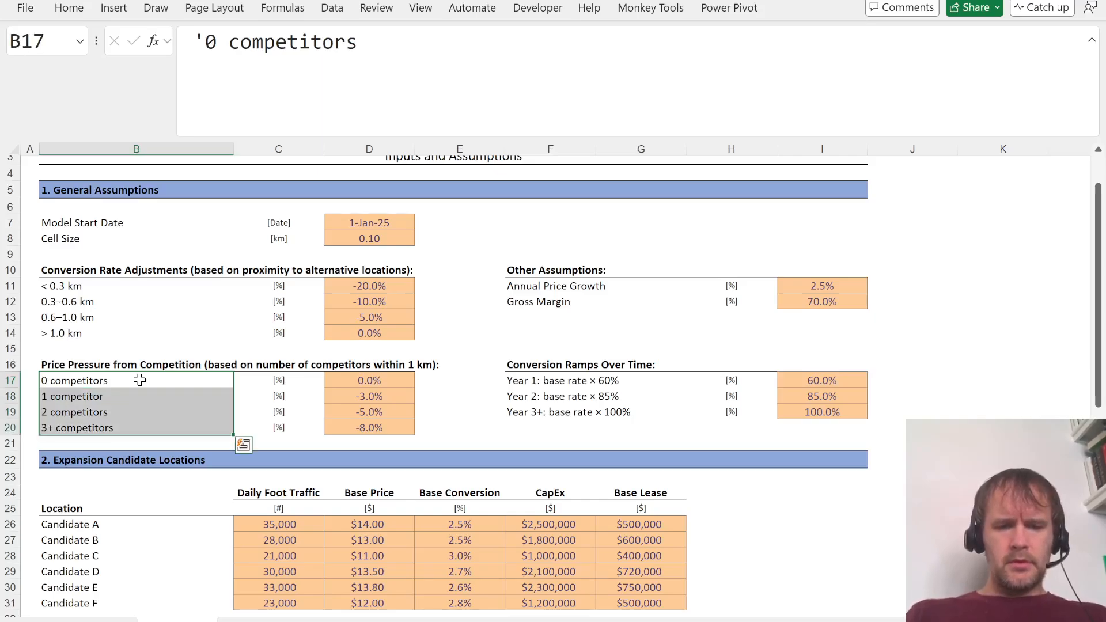
key("ctrl+f")
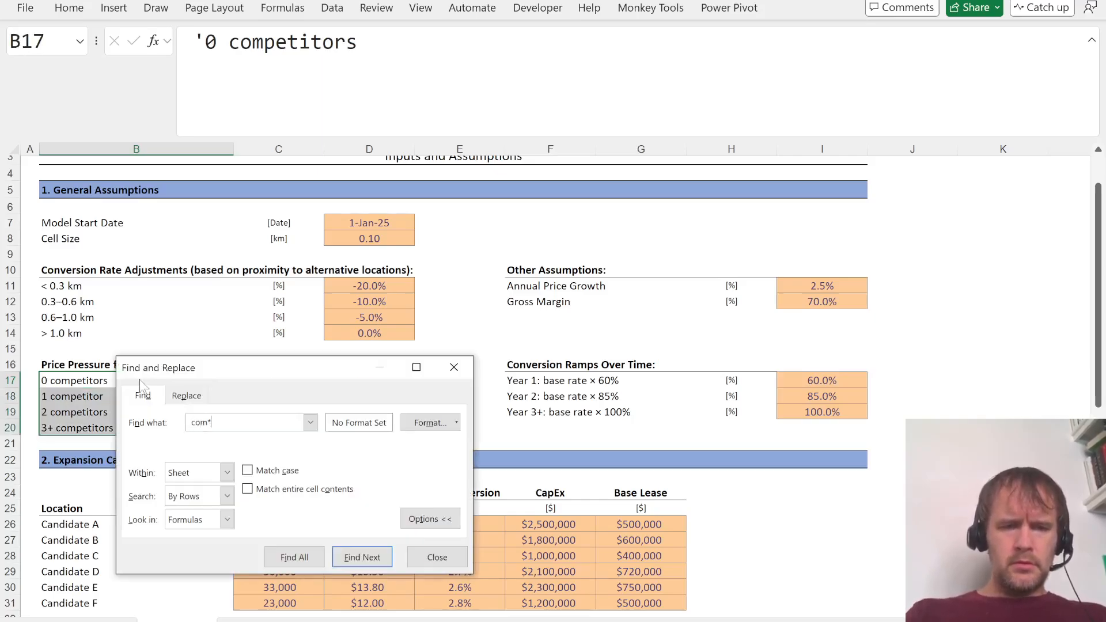
key("alt+p")
key("BackSpace")
key("alt+a")
key("Escape")
key("Escape")
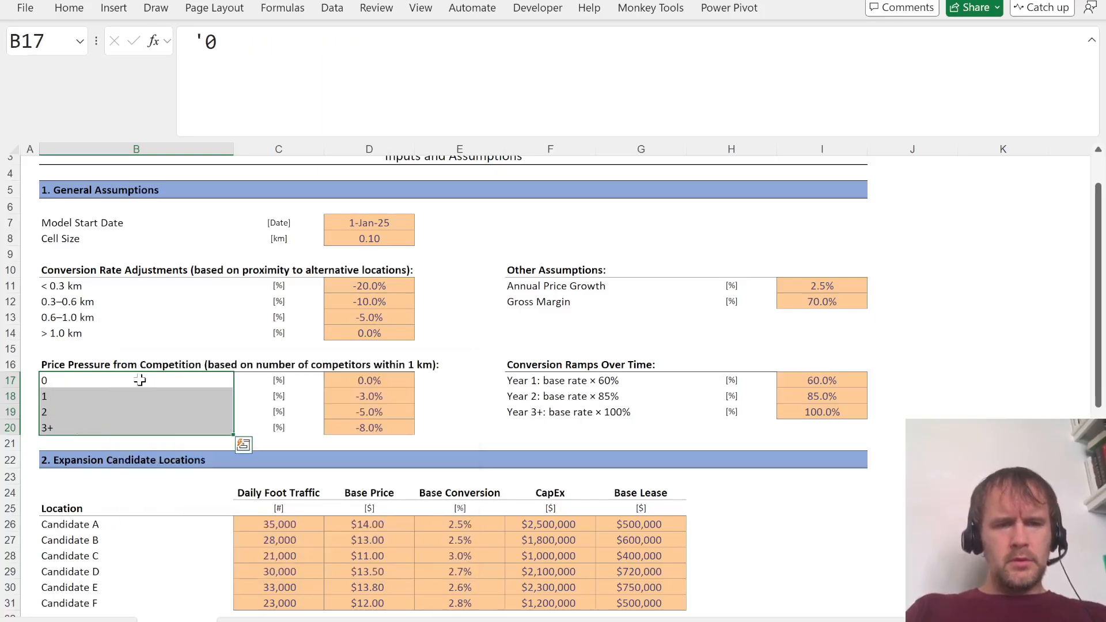
Step: Re-enter the price pressure thresholds in B17:B20 as the numbers 0, 1, 2 and 3
key("Down")
key("Down")
key("Down")
type("3")
key("shift+Return")
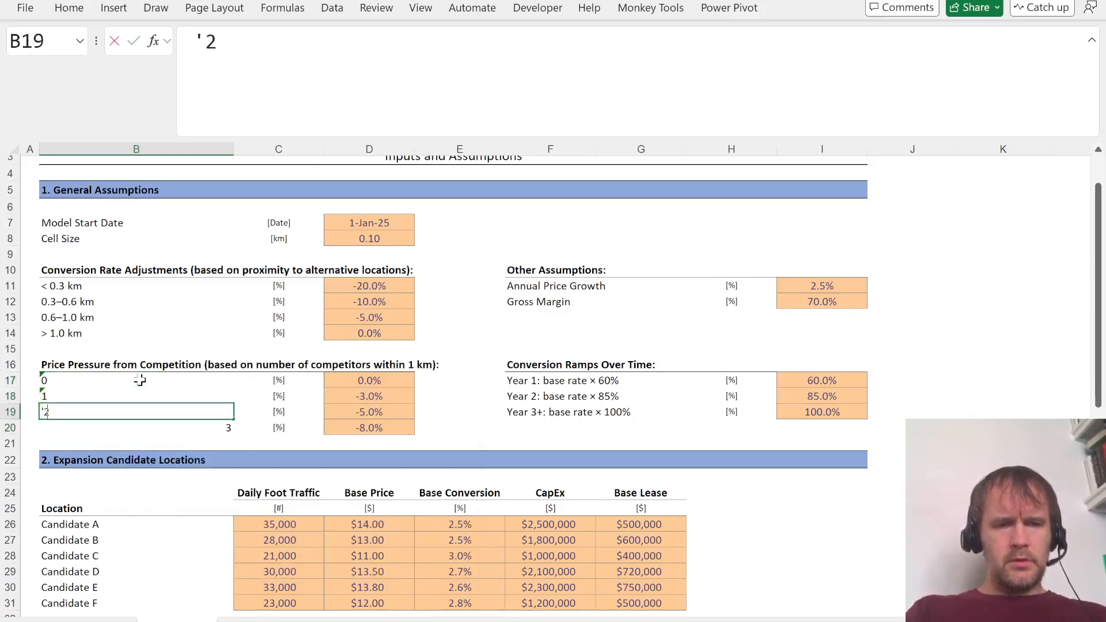
type("2")
key("shift+Return")
type("1")
key("shift+Return")
type("0")
key("Return")
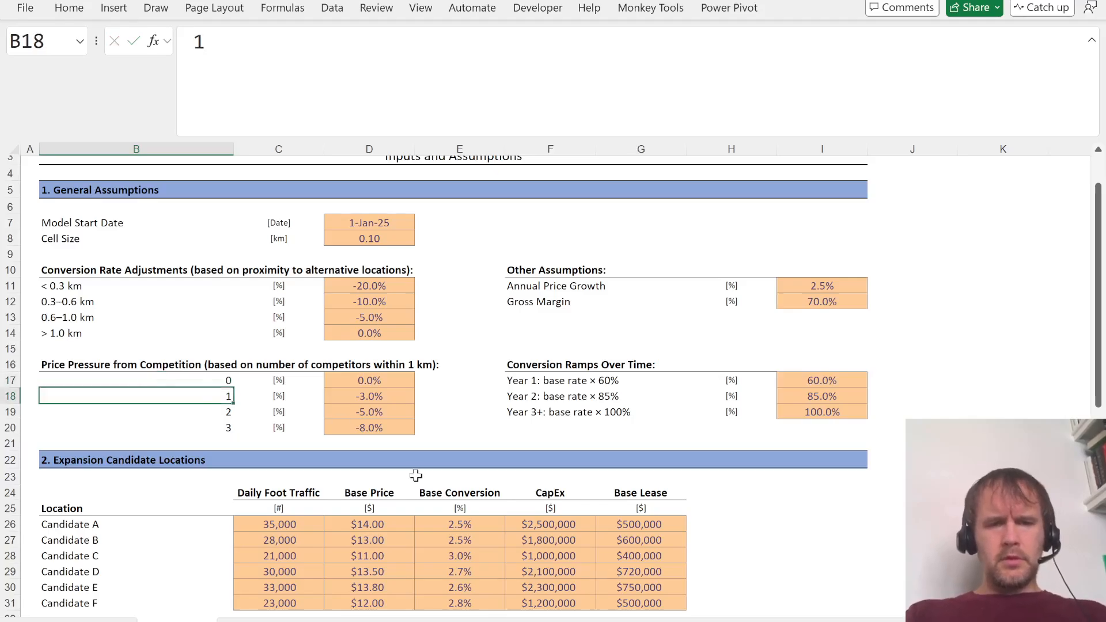
Step: In H50, look up the competitor counts G50:G55 in B17:B20, returning D17:D20 with XLOOKUP match mode -1, and show the results as percentages
scroll(518, 461, "down", 9)
right_click(695, 450)
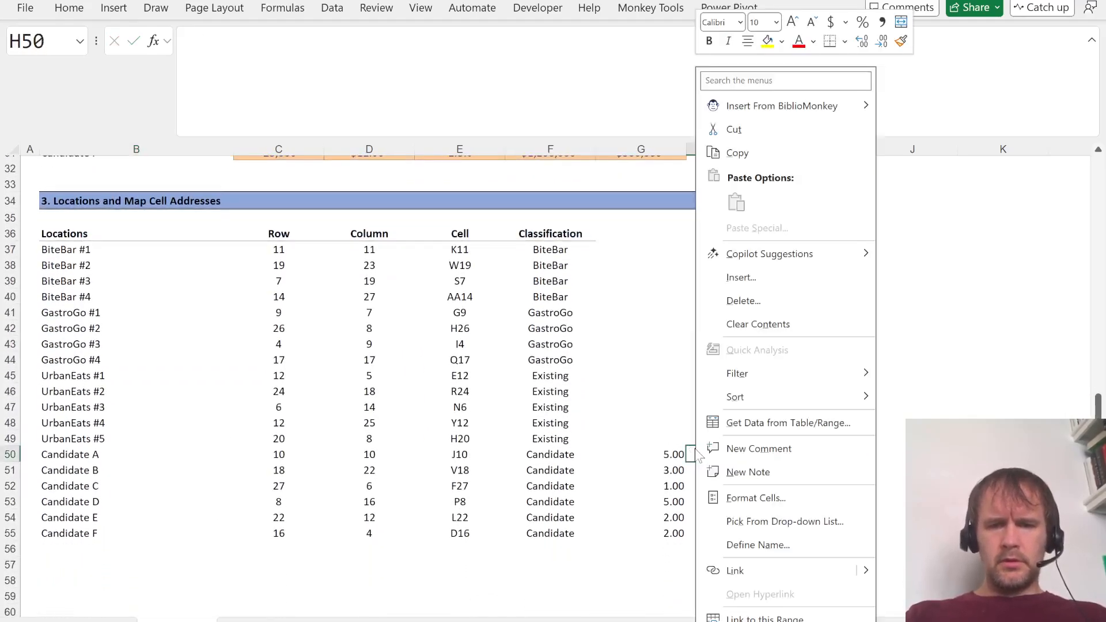
key("l")
left_click(663, 216)
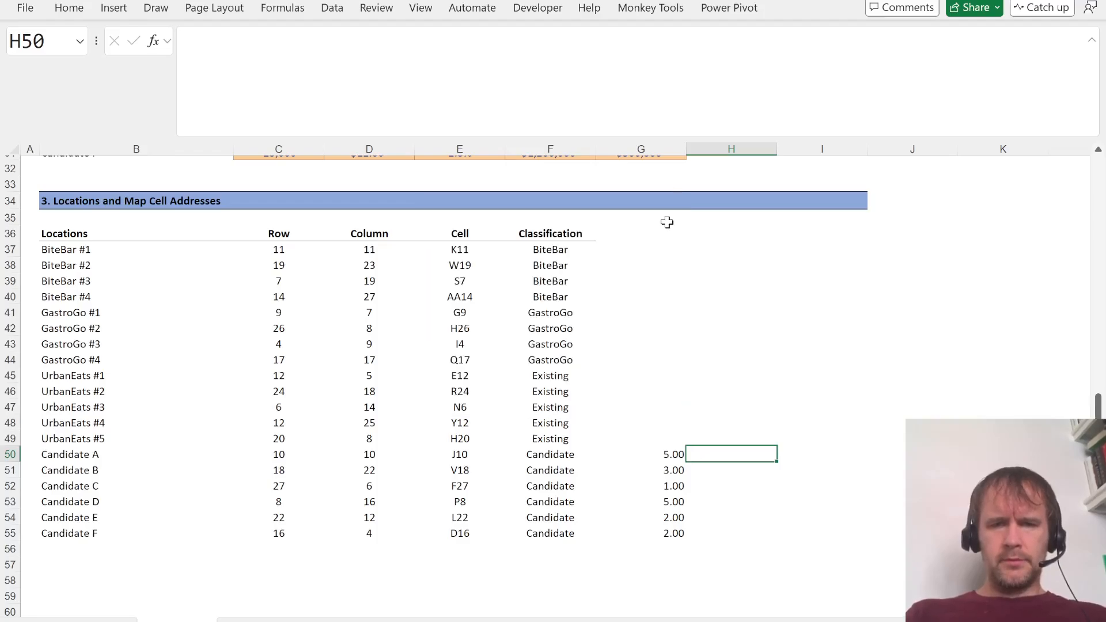
type("=xl")
key("Tab")
key("Left")
key("ctrl+shift+Down")
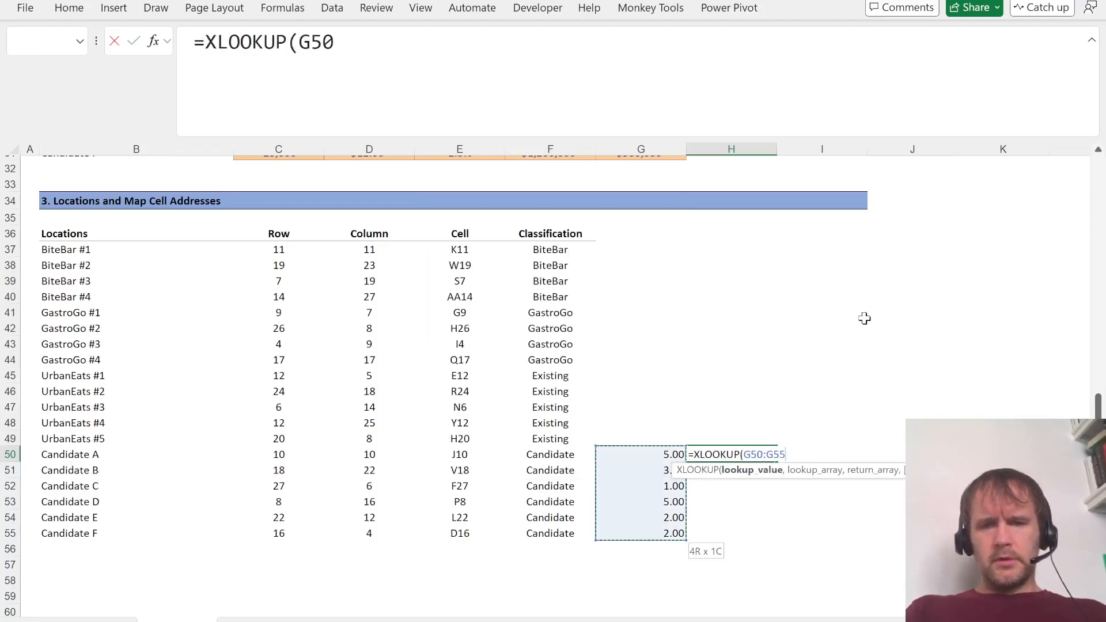
type(",")
scroll(231, 391, "up", 7)
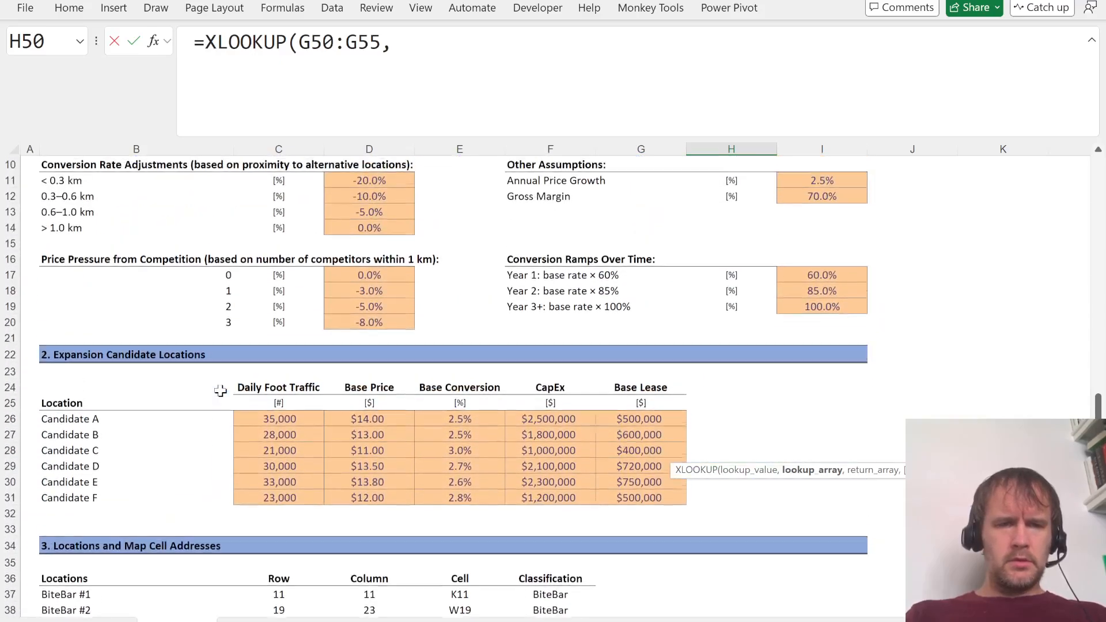
left_click(228, 283)
key("ctrl+shift+Down")
type(",")
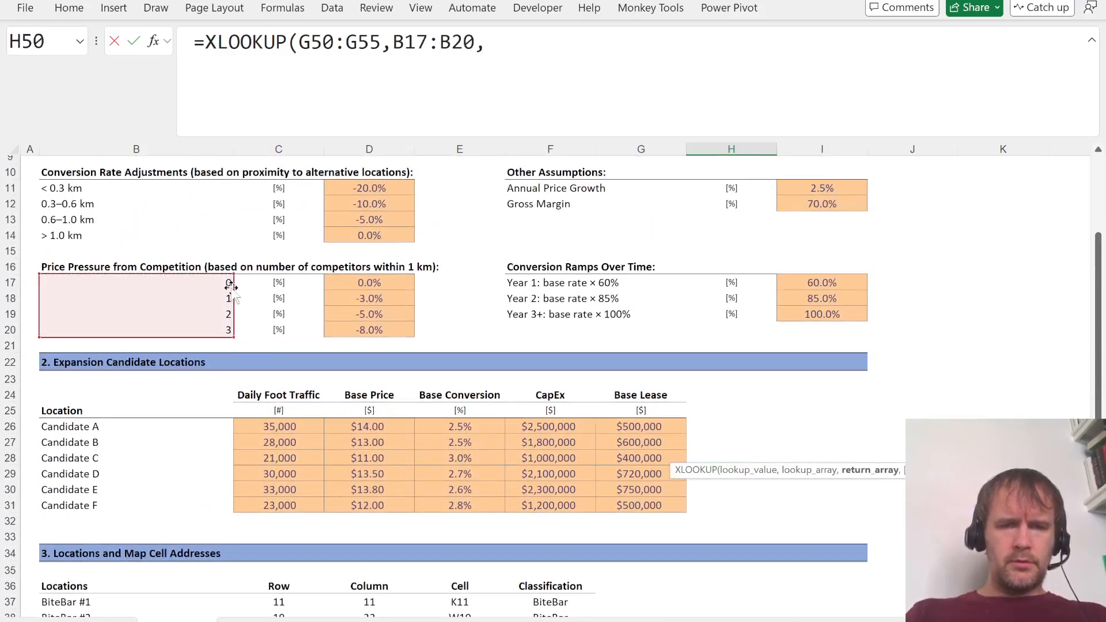
left_click(354, 283)
key("ctrl+shift+Down")
type(",,-1)")
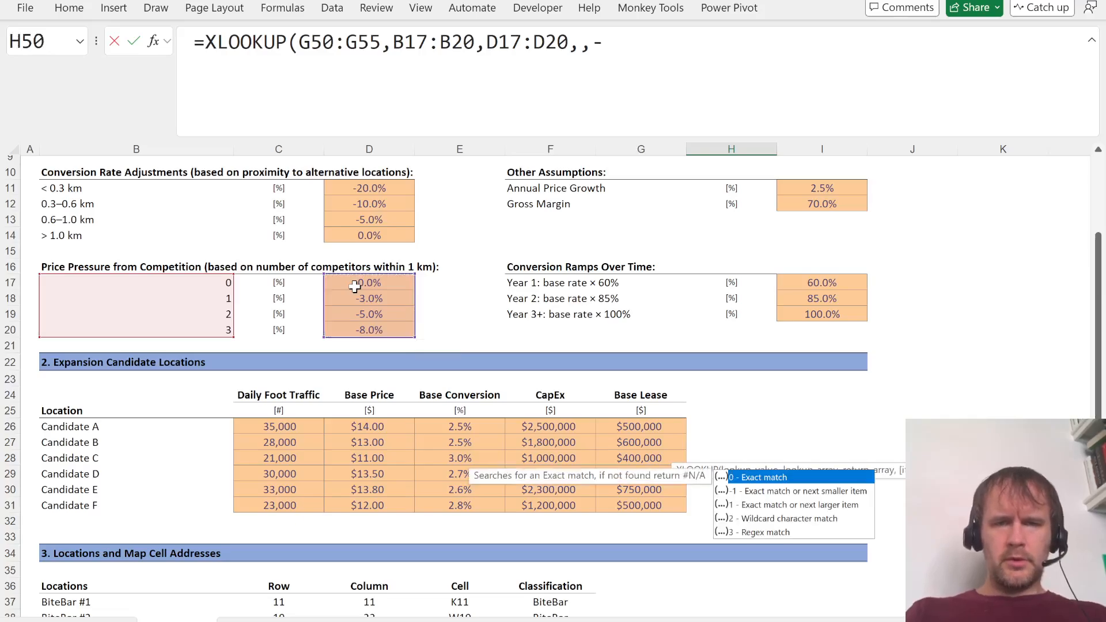
key("ctrl+Return")
key("ctrl+shift+Down")
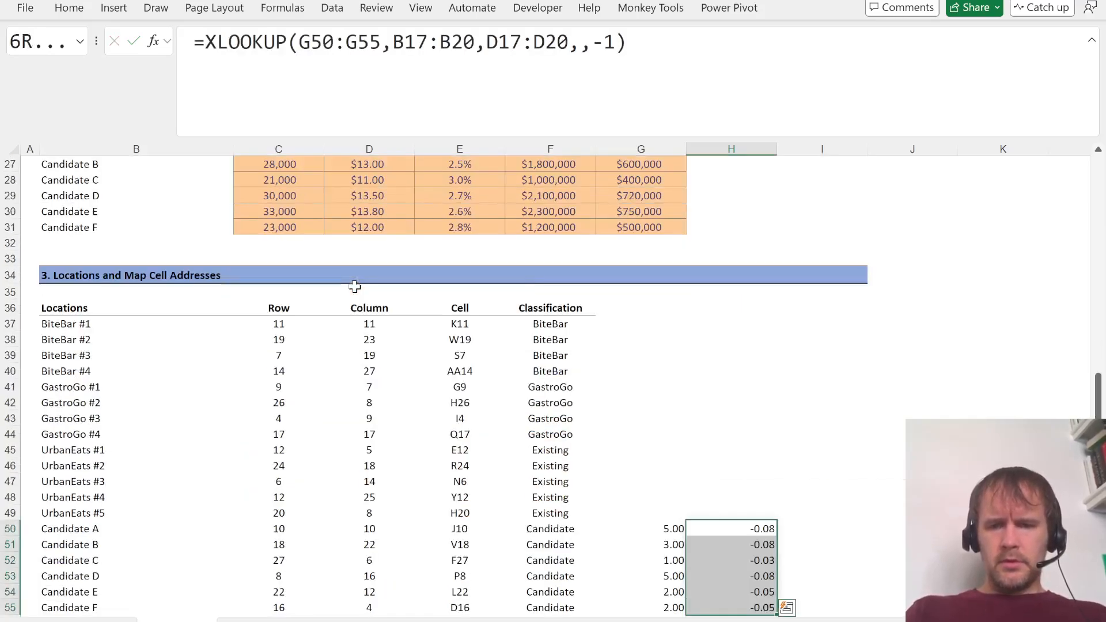
Step: Switch to the case PDF, cross off the paragraph on competitors within 1 kilometer, and read the annual price adjustment rule
key("alt+Tab")
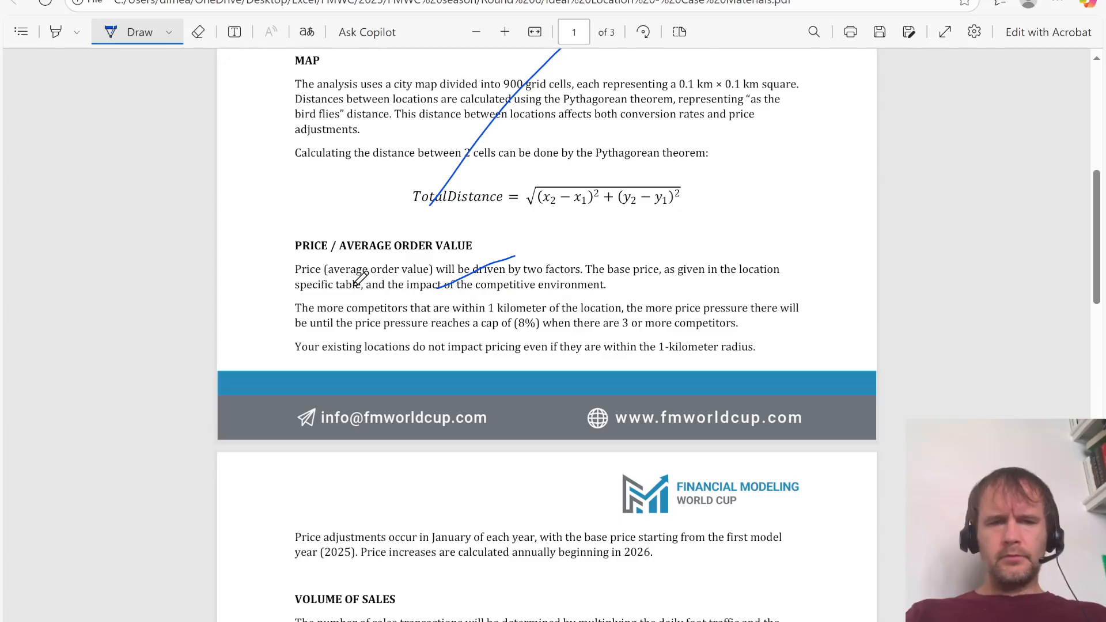
left_click_drag(477, 332, 551, 288)
scroll(541, 369, "down", 4)
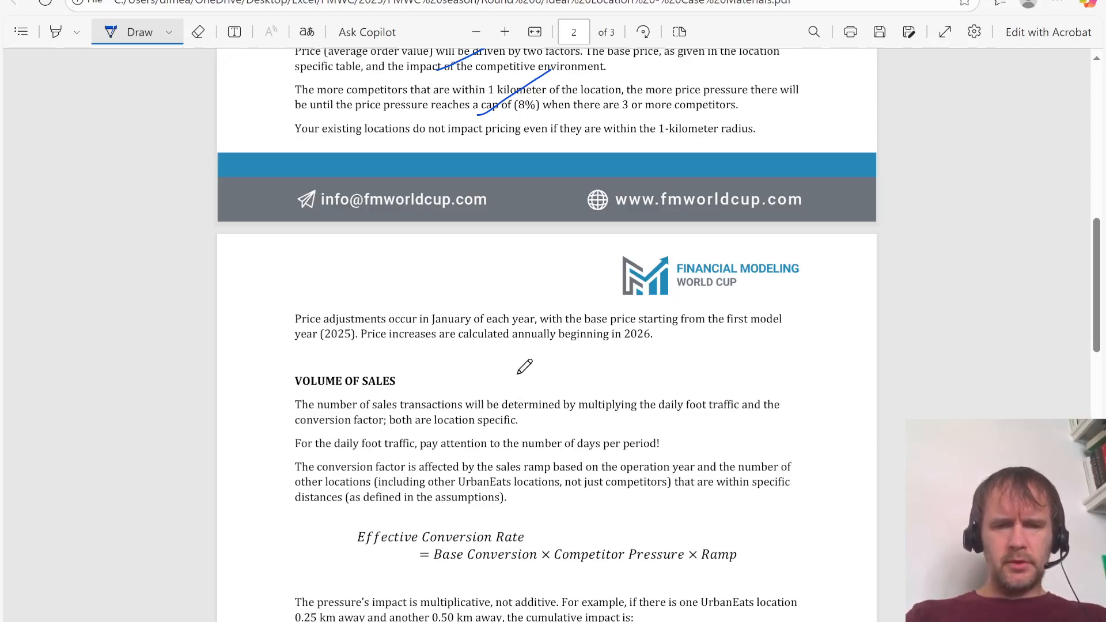
Step: Back in Excel, locate the Annual Price Growth rate among the general assumptions
key("alt+Tab")
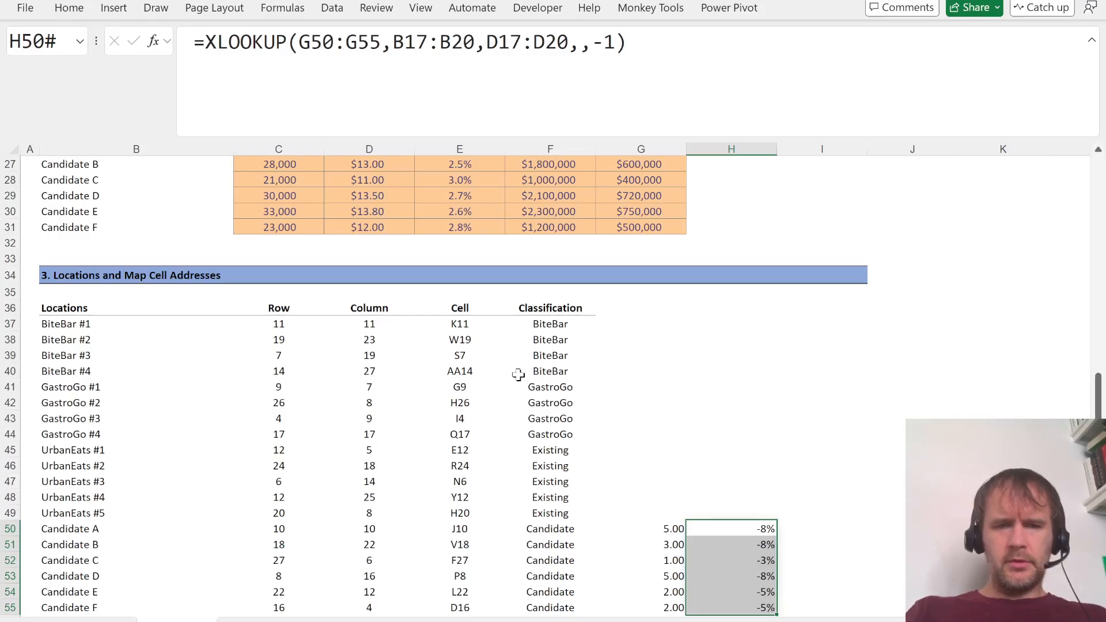
key("ctrl+q")
key("s")
left_click(379, 365)
scroll(379, 365, "up", 7)
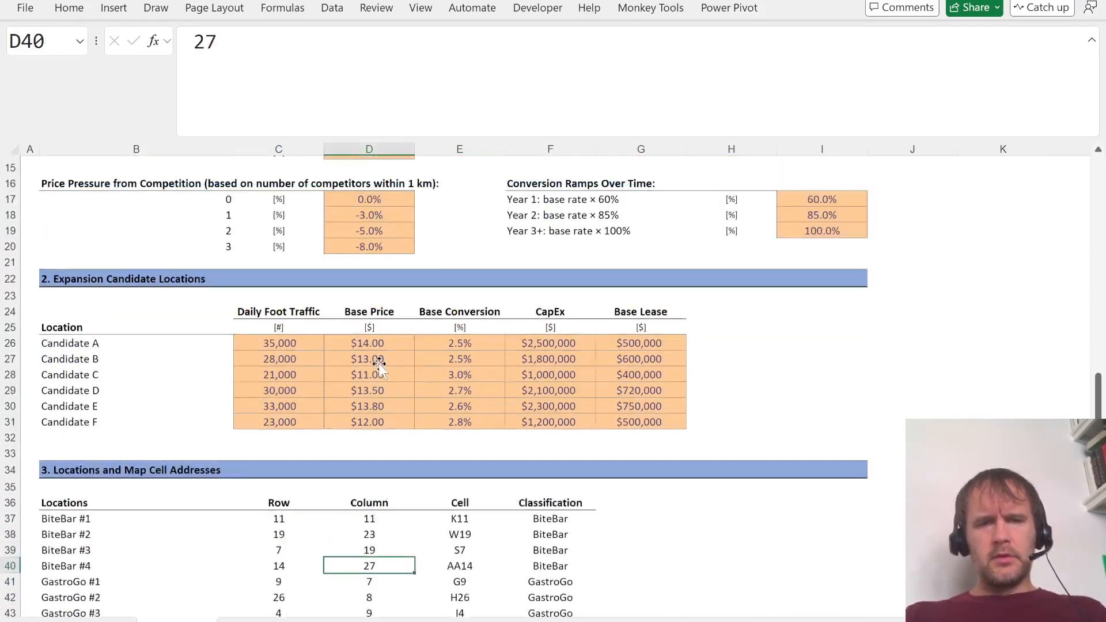
scroll(379, 365, "up", 1)
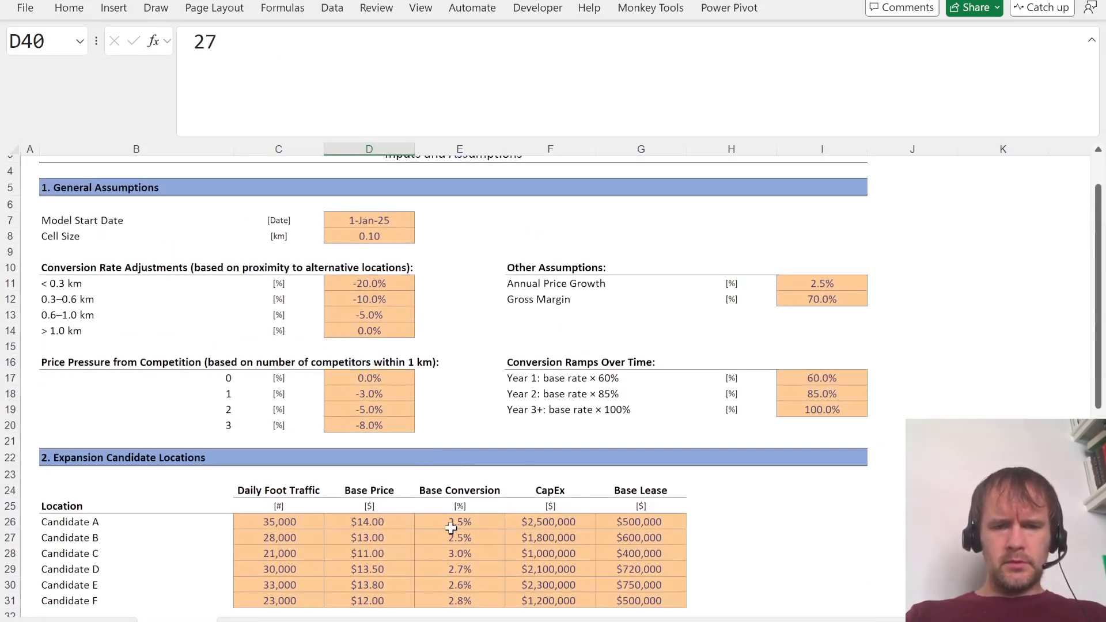
left_click(443, 522)
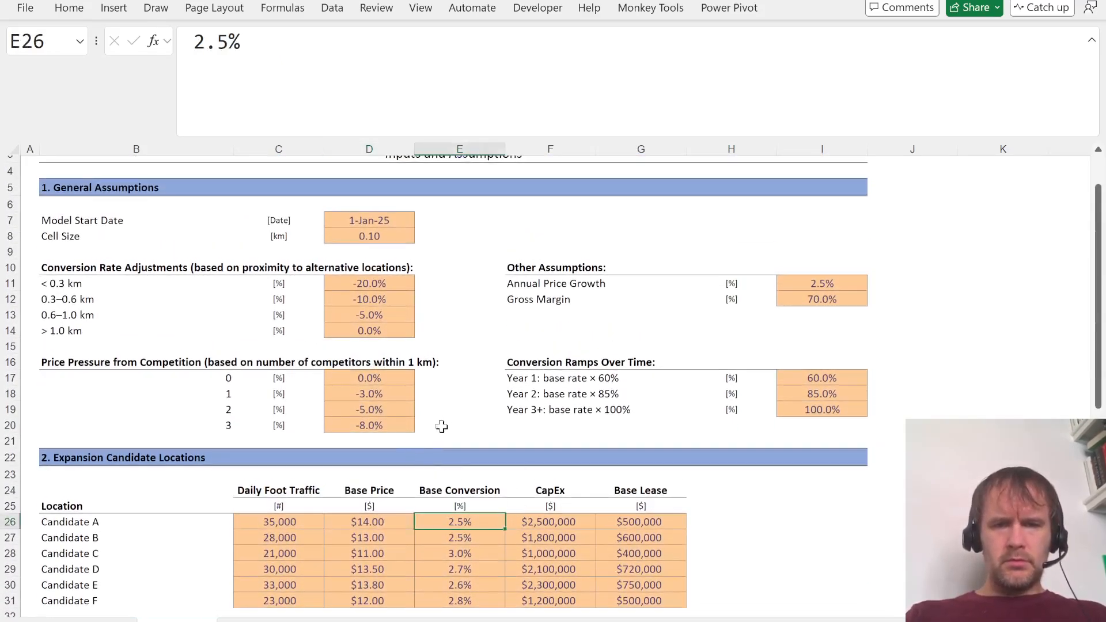
left_click(808, 285)
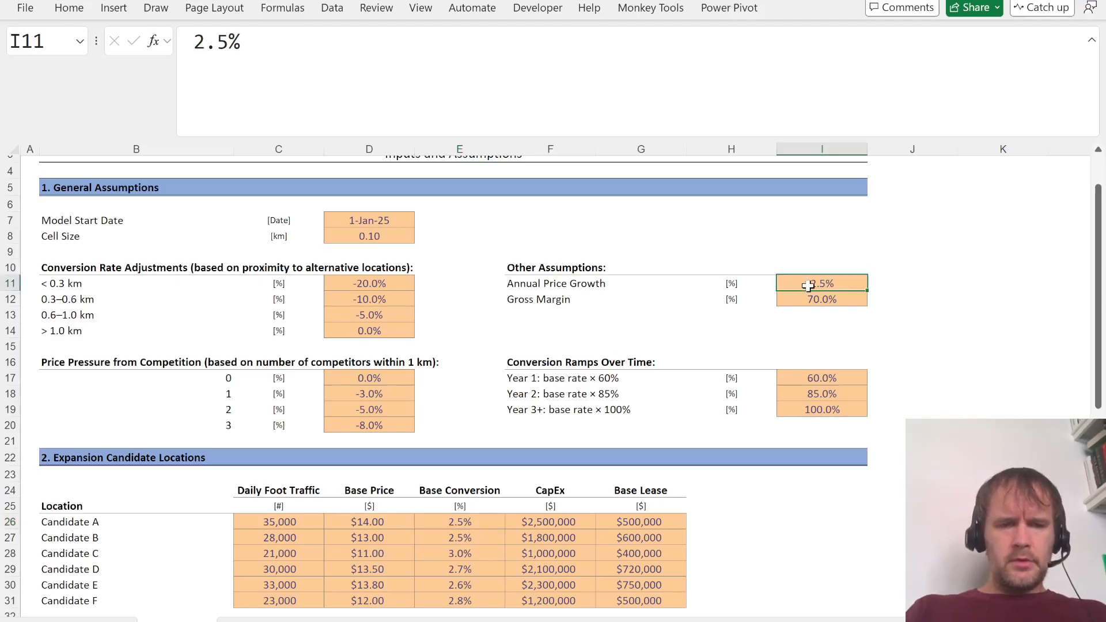
Step: Copy the names Candidate A to Candidate F from B26:B31 into B22:B27 of the quarterly timeline sheet
left_click(57, 530)
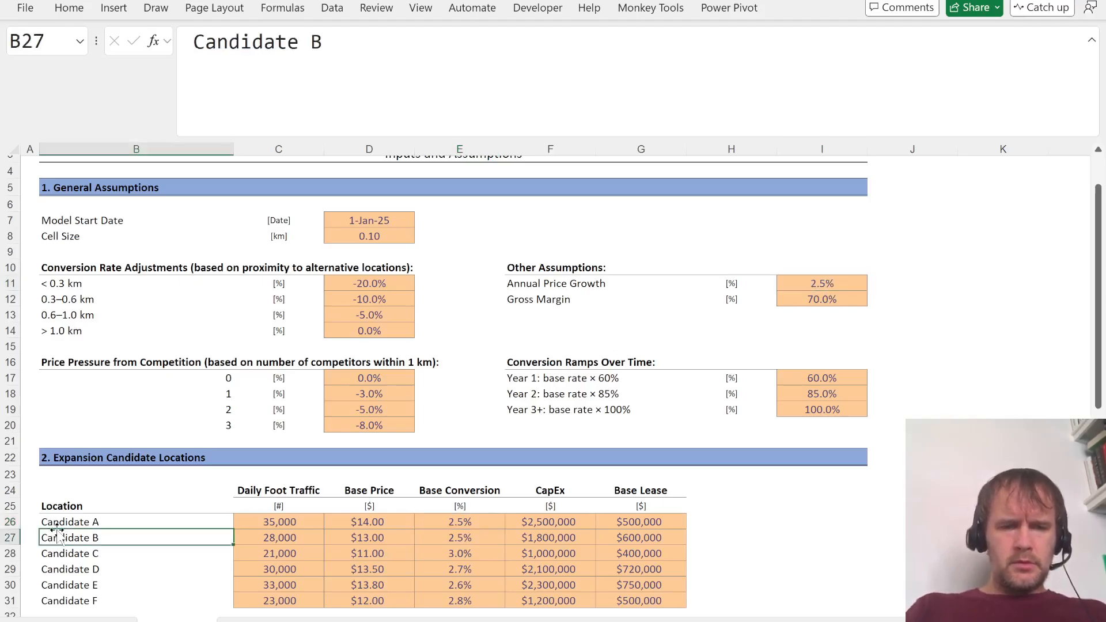
key("Up")
key("ctrl+shift+Down")
key("ctrl+c")
key("ctrl+Page_Down")
key("Down")
key("shift+Down")
key("shift+Down")
key("shift+Down")
key("shift+Down")
key("shift+Down")
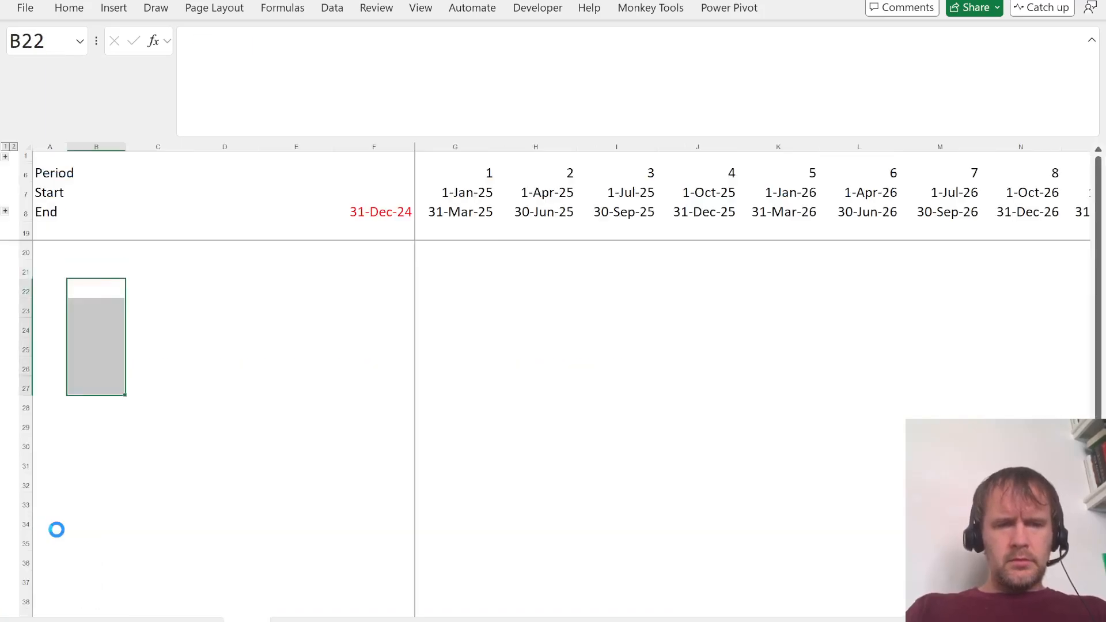
key("ctrl+v")
Step: Add the bold heading Base price in A21 above the candidate names
key("Up")
key("Left")
type("Prices")
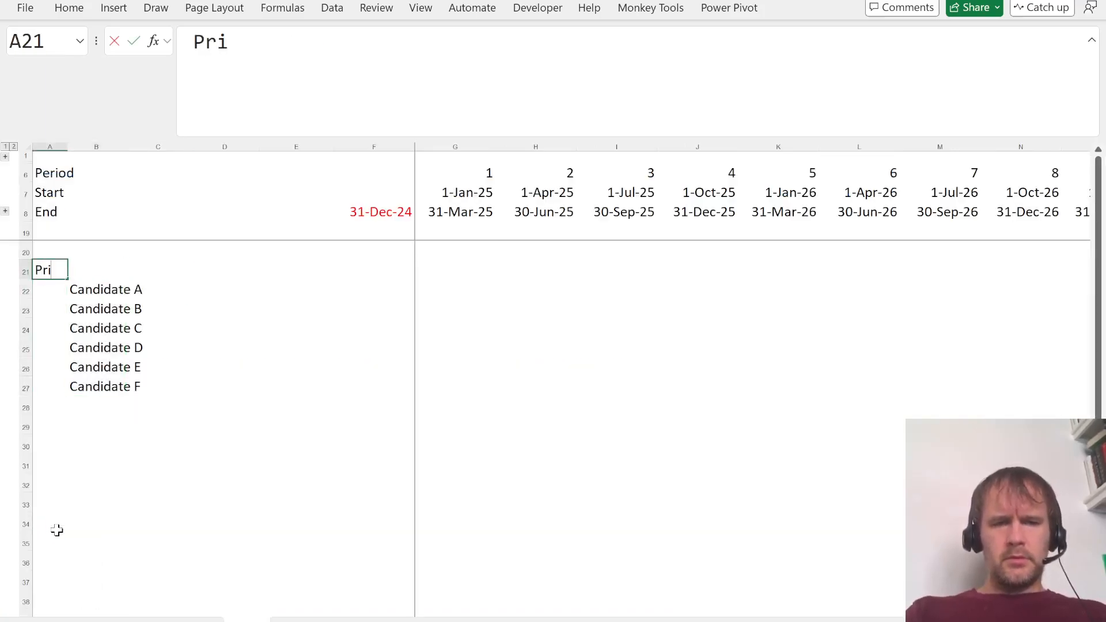
key("Return")
key("Up")
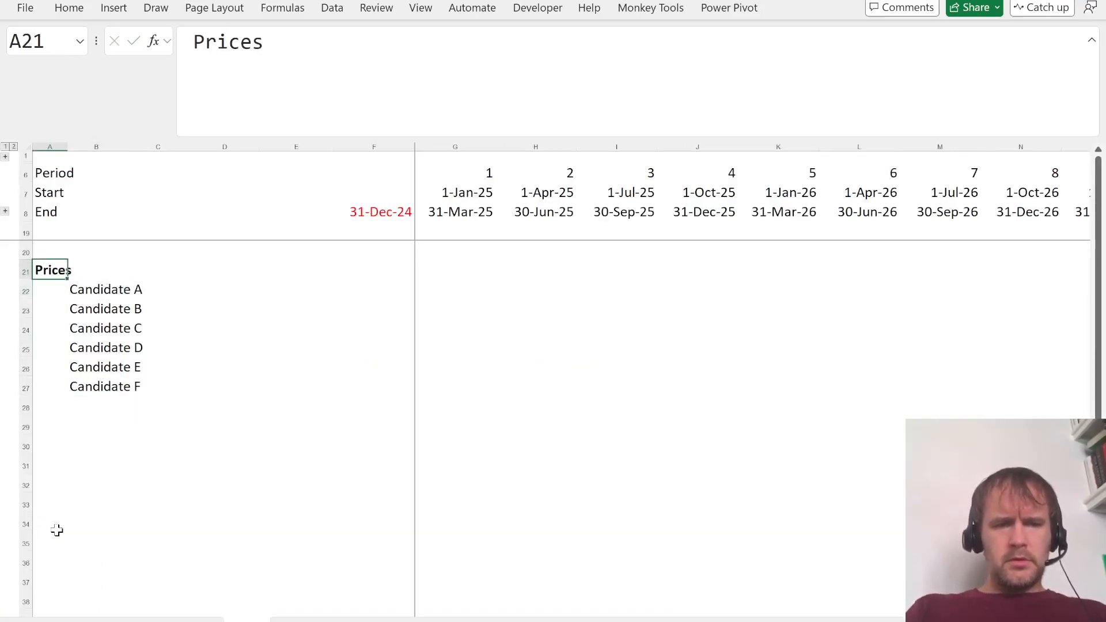
key("alt+Tab")
key("alt+Tab")
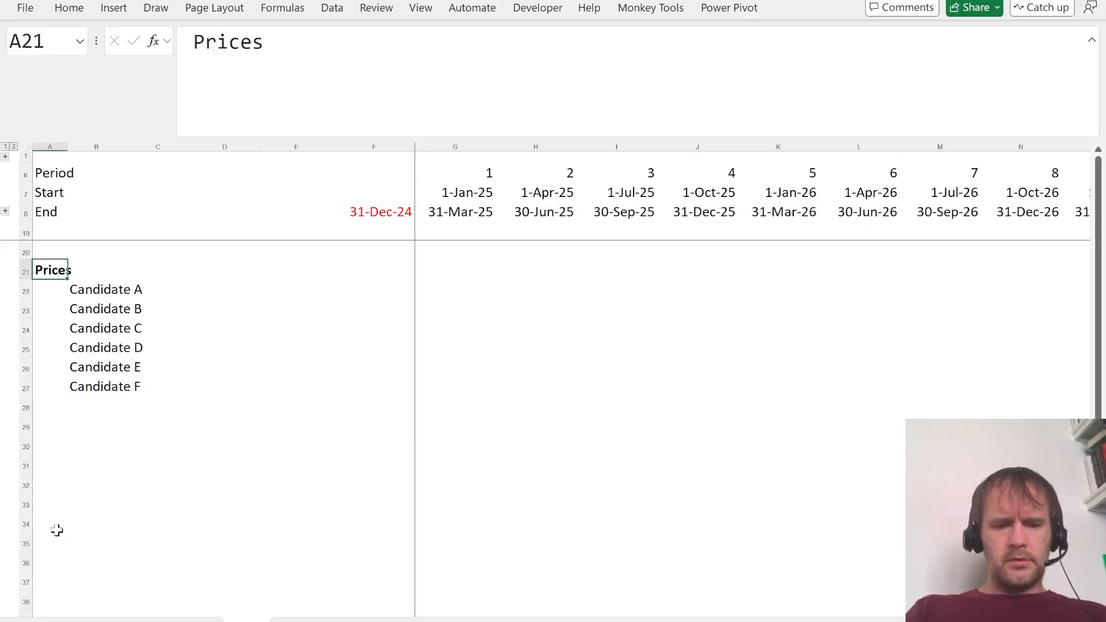
type("Base price")
key("Return")
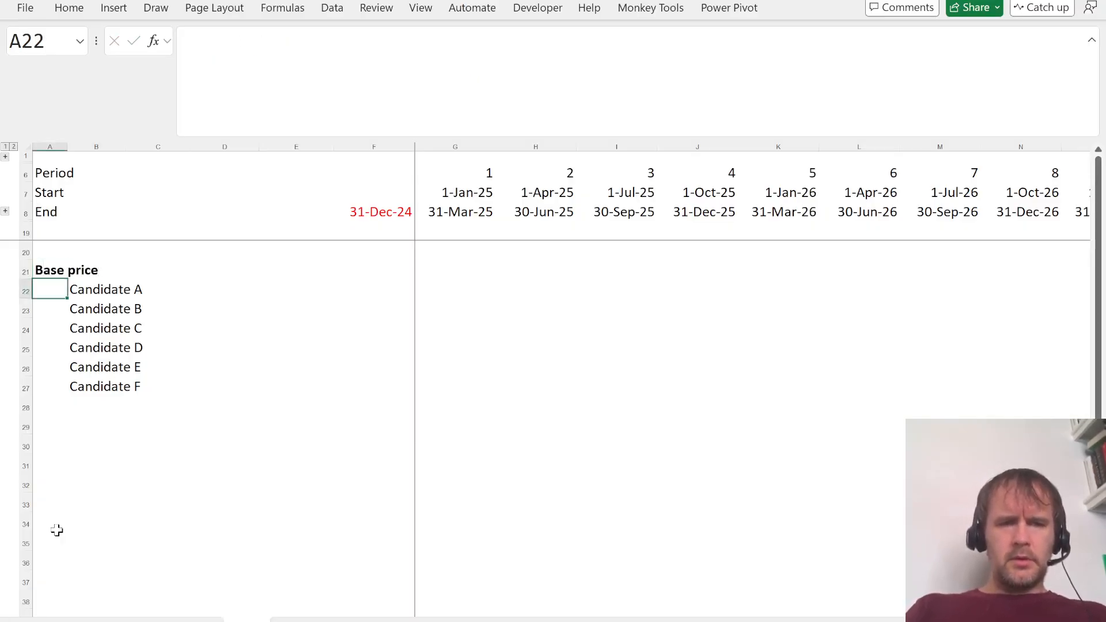
Step: Link the candidates' base prices into the first period with =Assumptions!D26:D31 in G22
key("Right")
key("Right")
key("Right")
key("Right")
key("Right")
key("Right")
type("=")
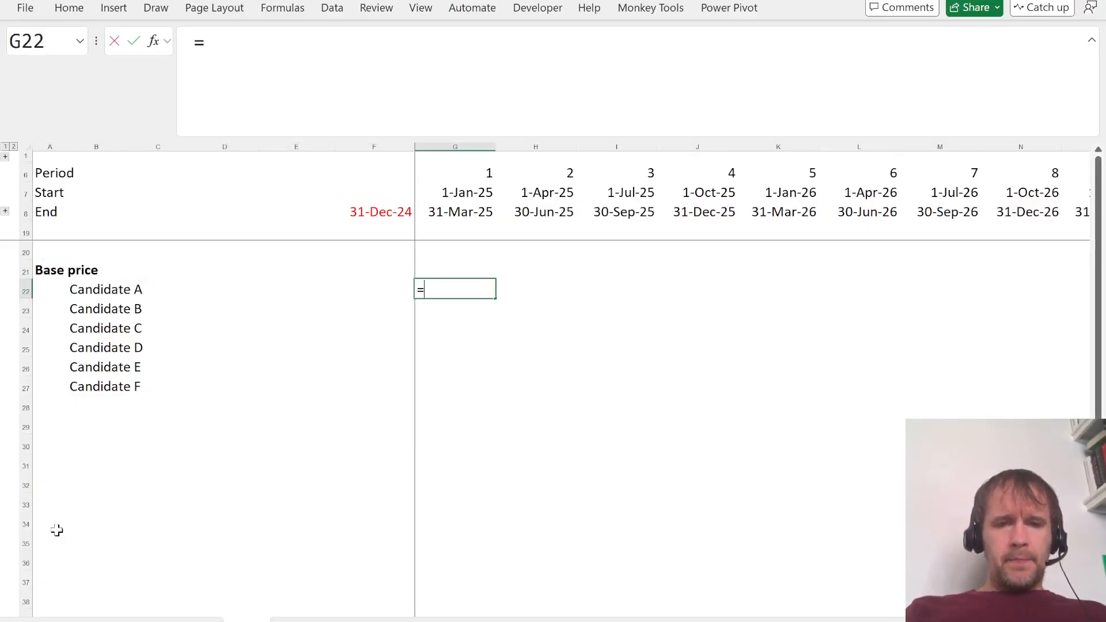
key("ctrl+Page_Up")
left_click(367, 523)
key("ctrl+shift+Down")
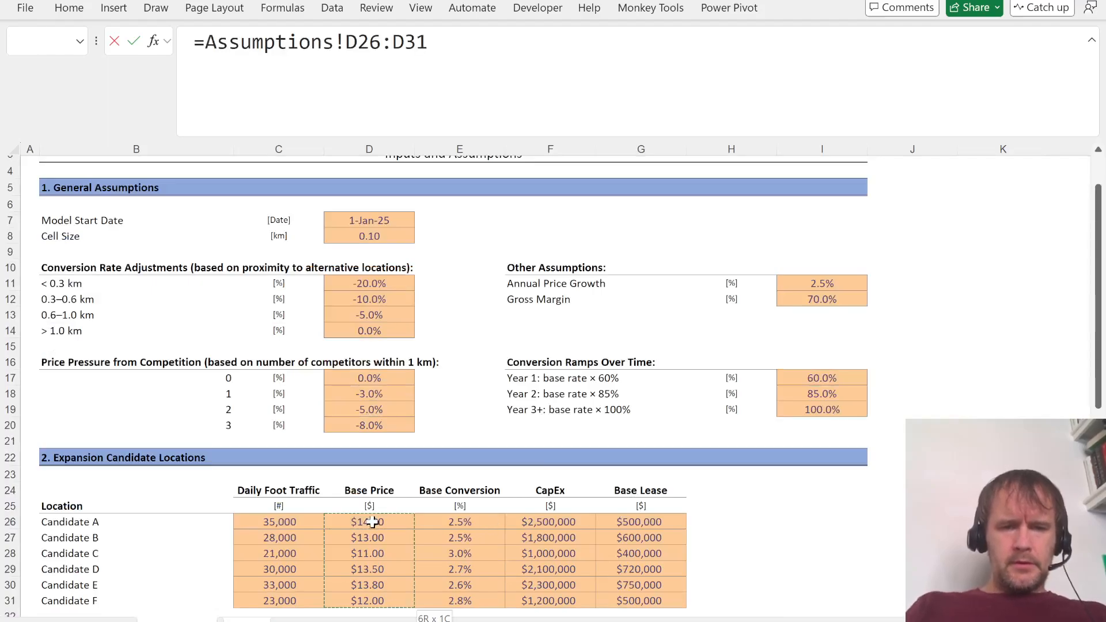
key("Return")
Step: Copy the formatting of G23 onto the Candidate A base price in G22
key("Up")
key("Right")
key("Left")
key("Down")
key("ctrl+c")
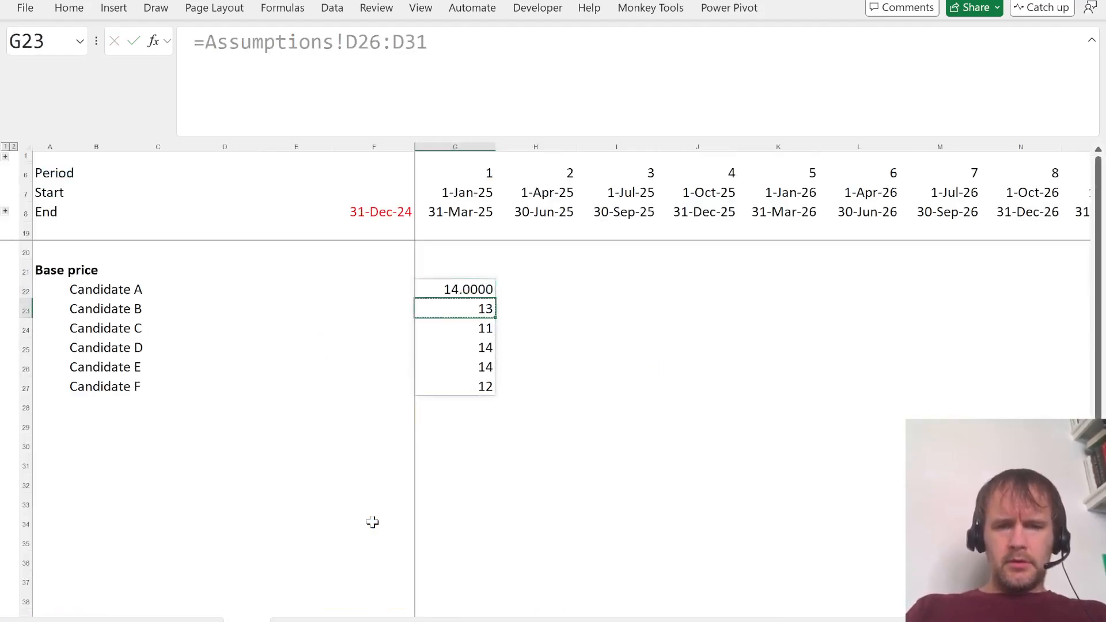
key("Up")
key("alt+h")
key("v")
key("r")
Step: Enter =moNm in H22 to list the month numbers of the periods
key("Right")
type("=")
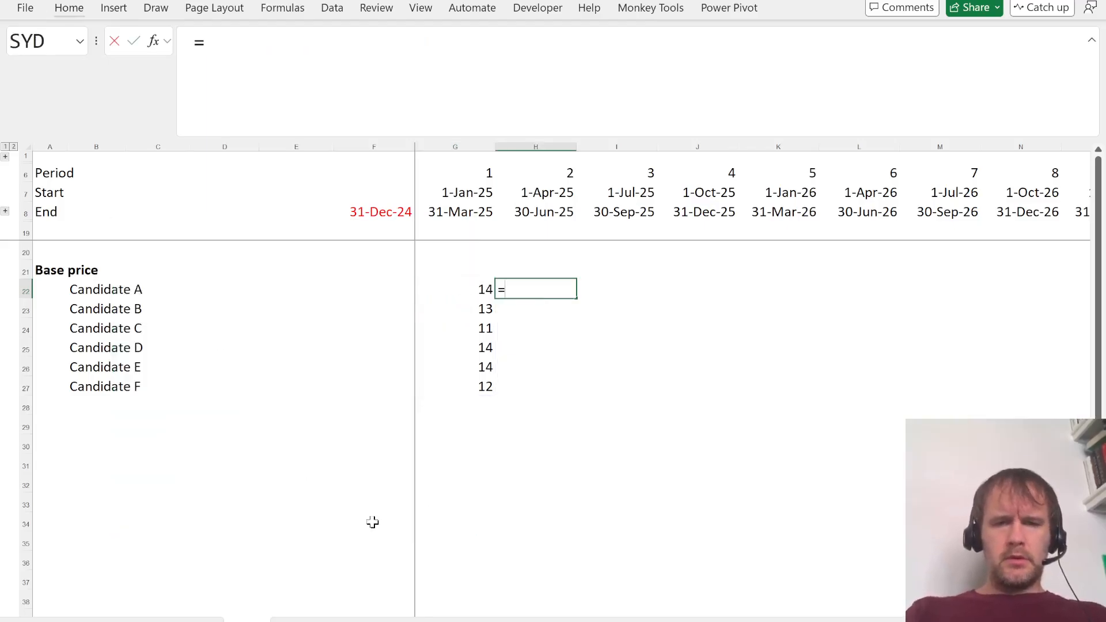
type("IF(moNm")
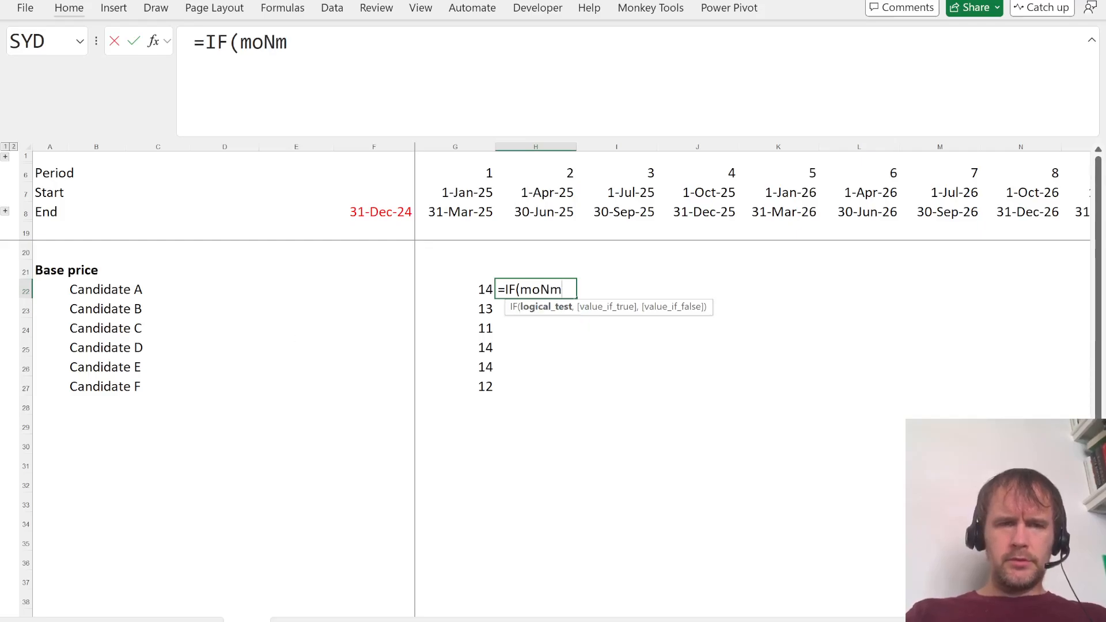
left_click(229, 42)
key("Right")
key("BackSpace")
key("BackSpace")
key("BackSpace")
key("Return")
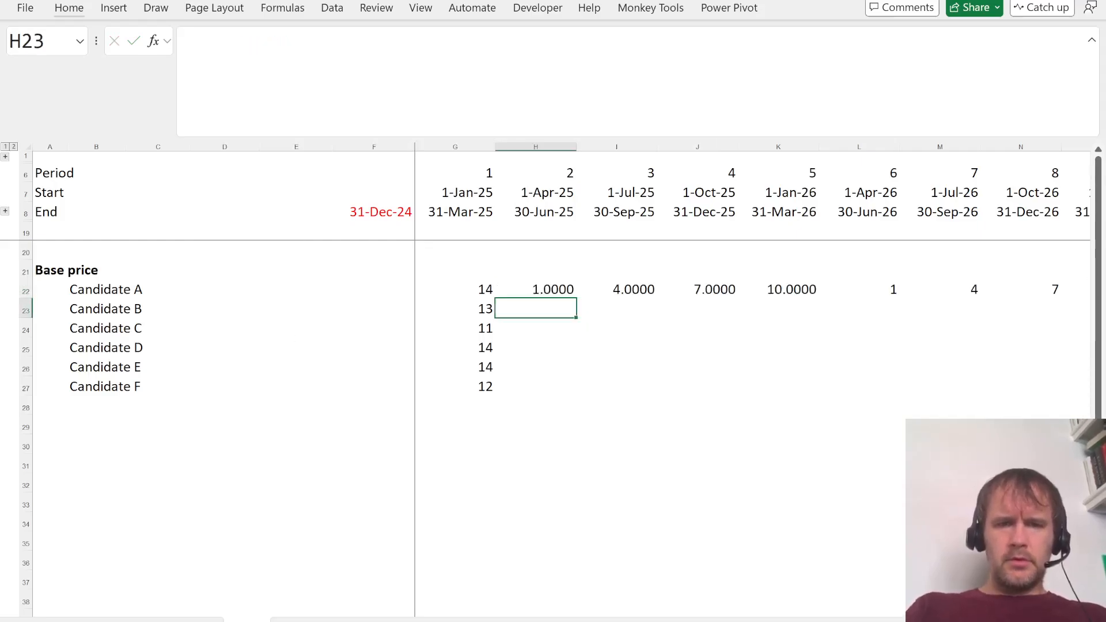
key("Up")
key("F2")
type("=moNm=")
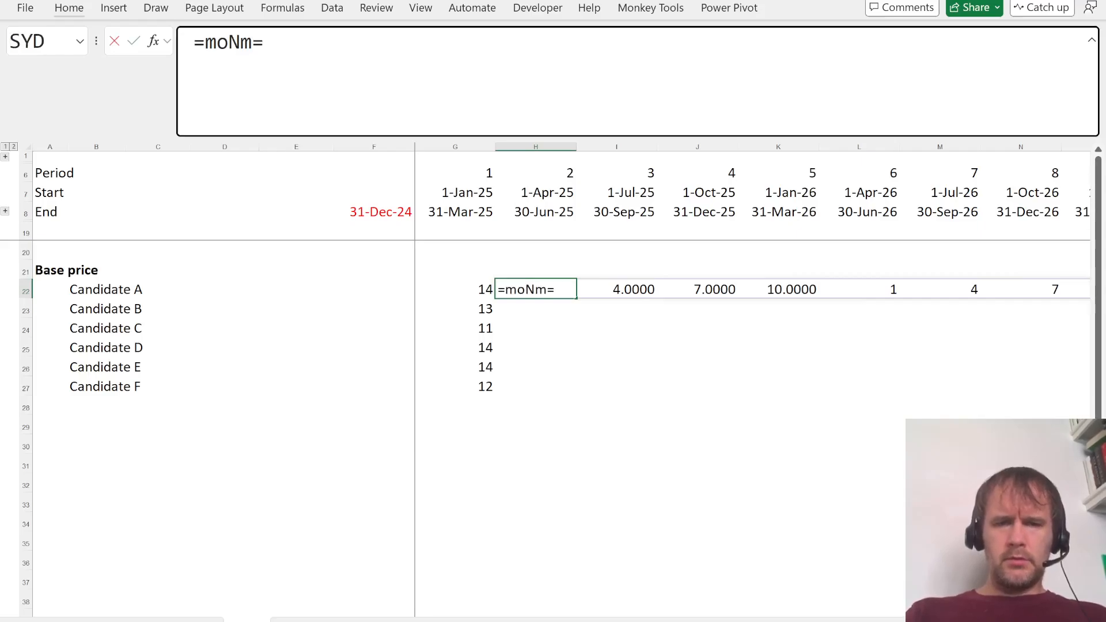
type("1")
key("Return")
key("Up")
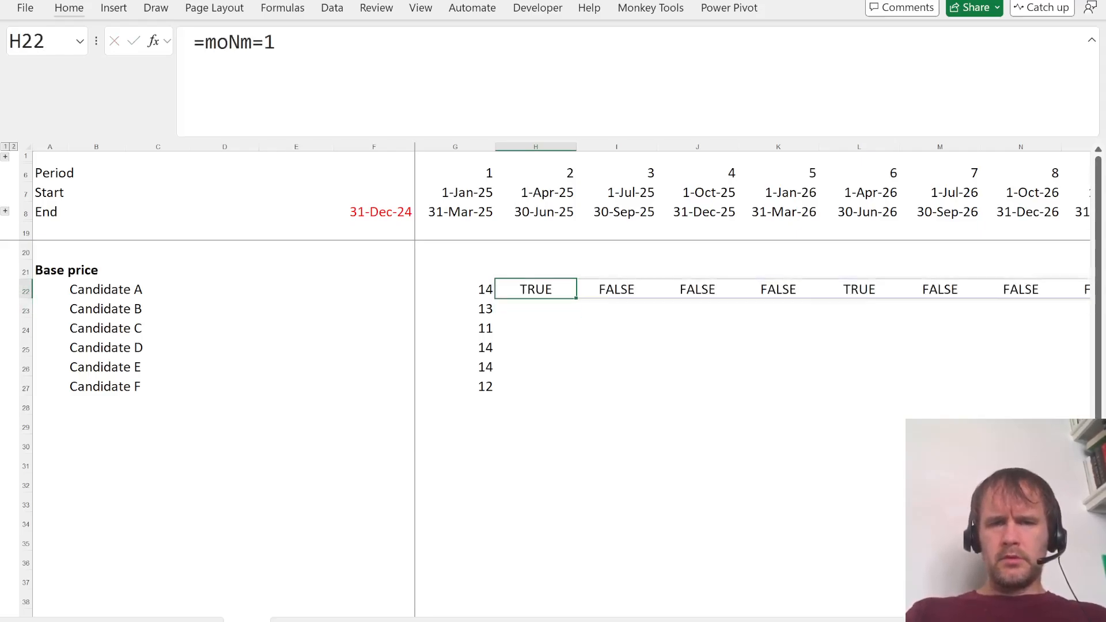
left_click(204, 42)
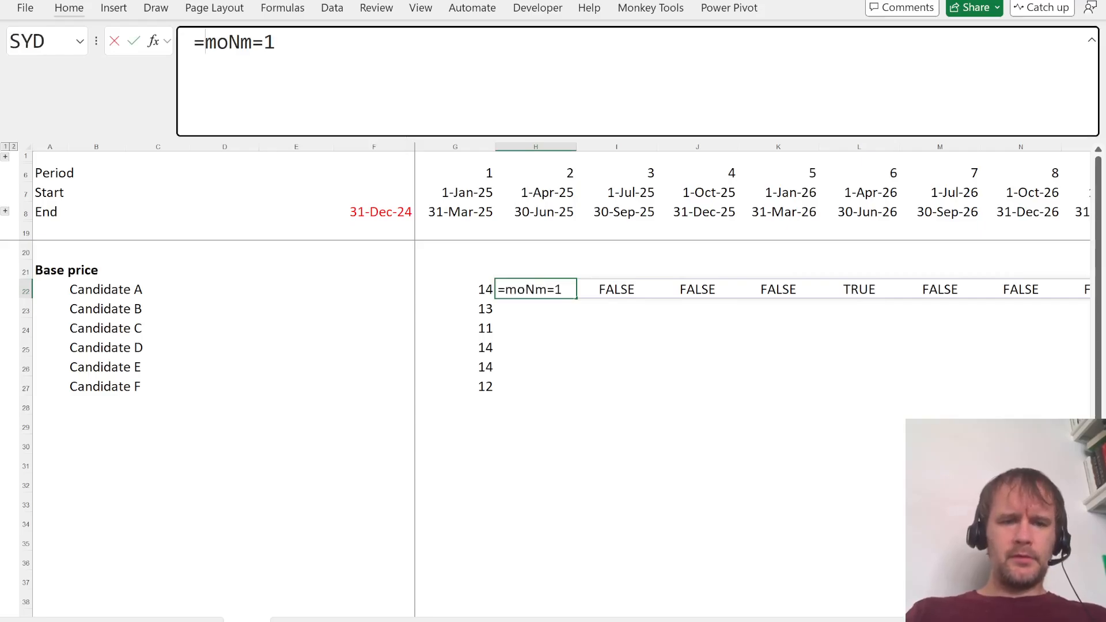
type("@")
key("Return")
key("Up")
left_click(204, 42)
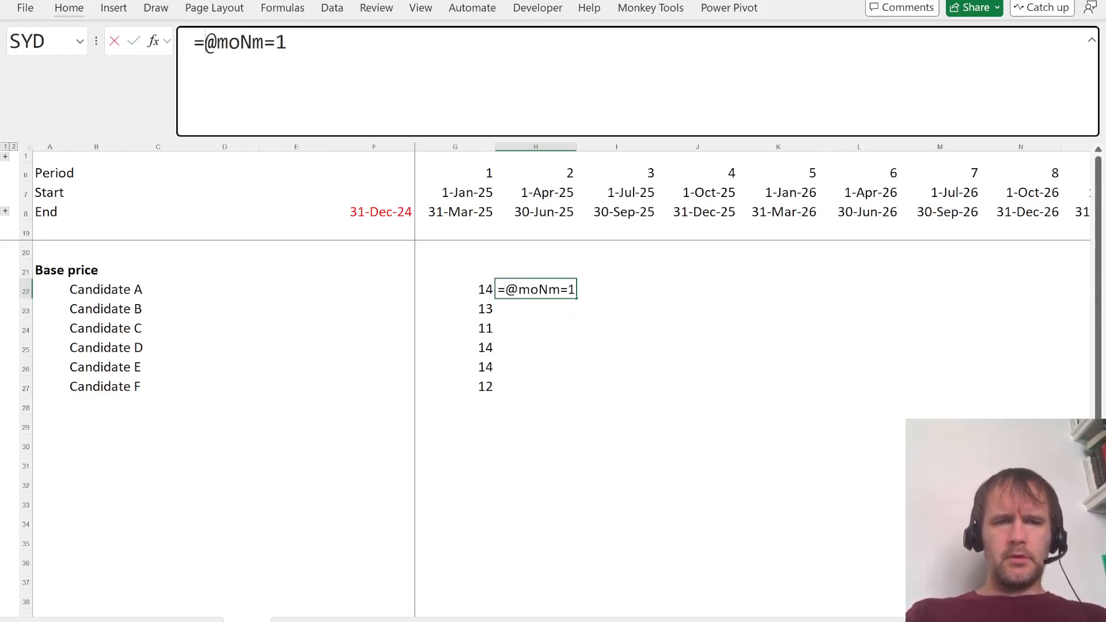
type("if(,")
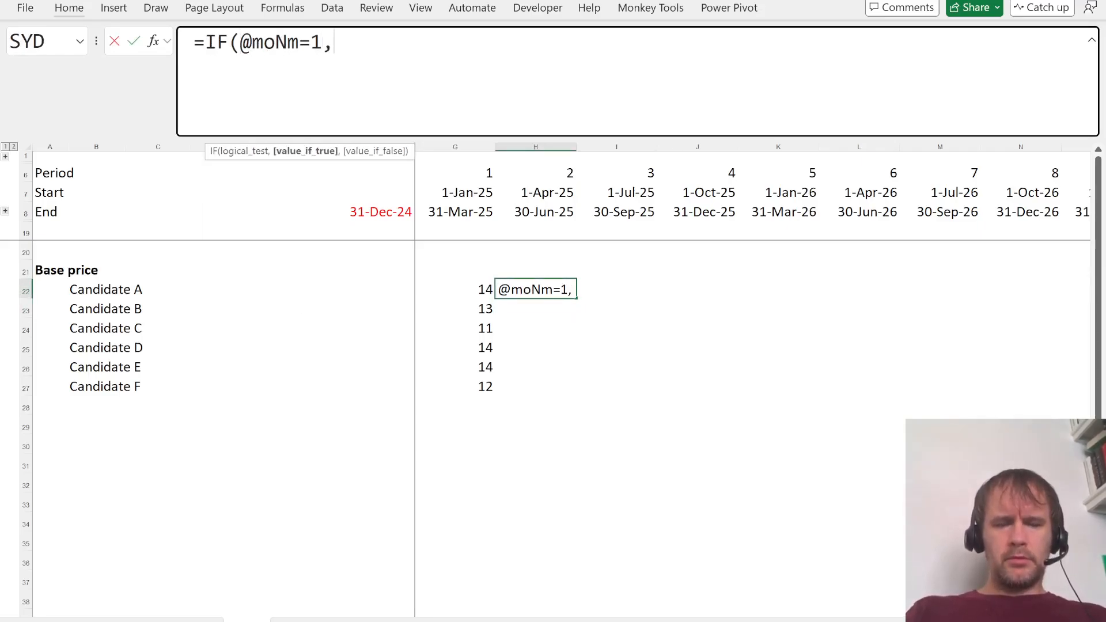
key("ctrl+Page_Up")
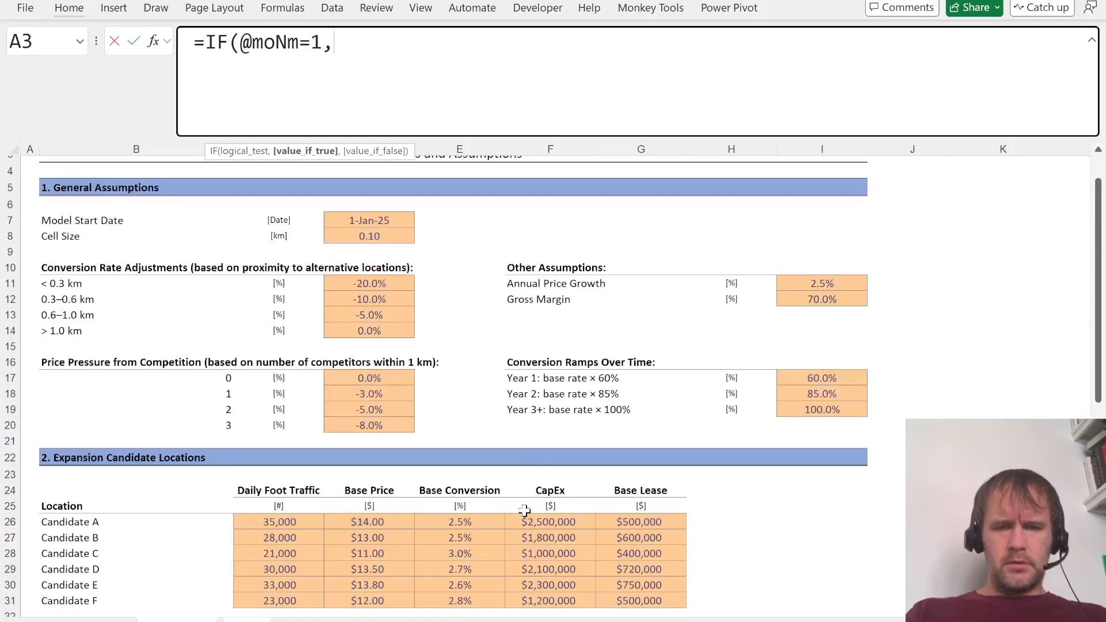
left_click(824, 284)
key("F4")
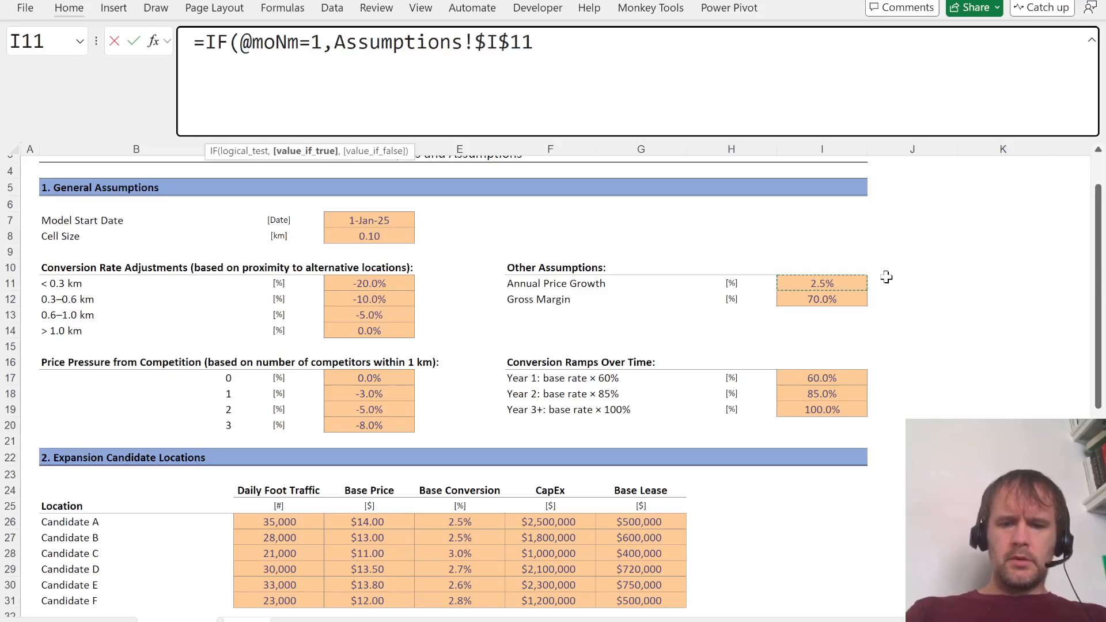
type(",0)+")
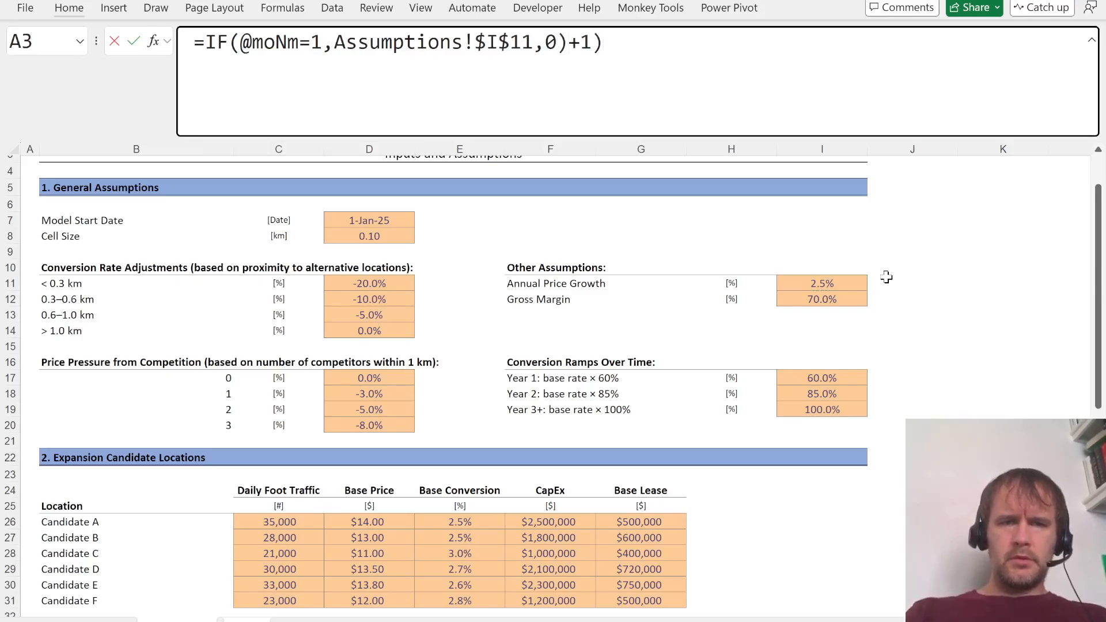
type("1)")
left_click(205, 42)
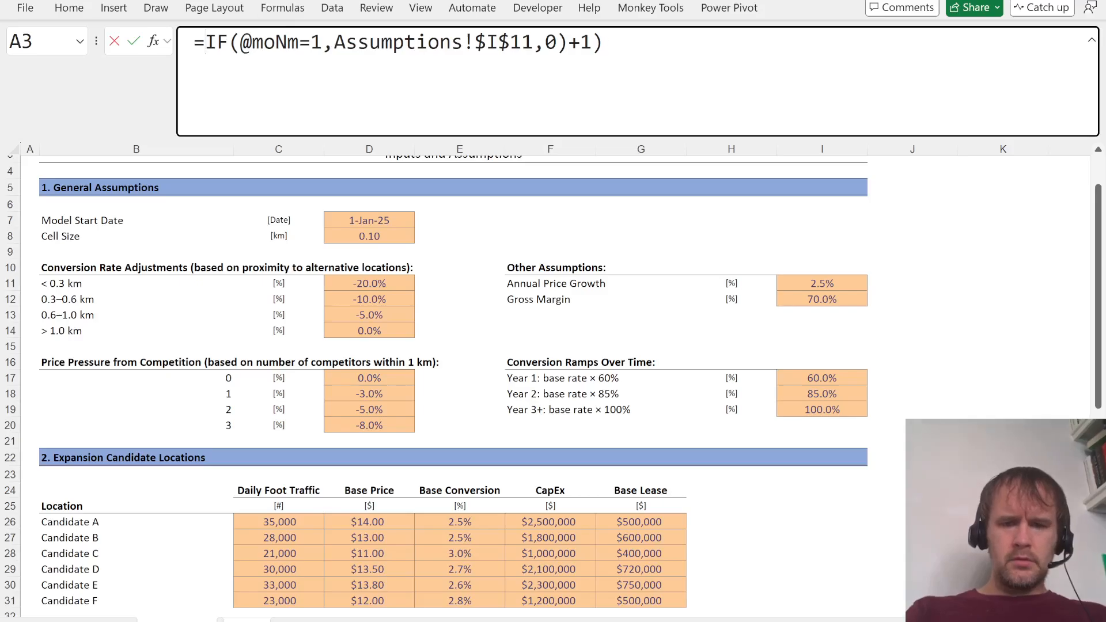
type("(")
key("ctrl+Page_Down")
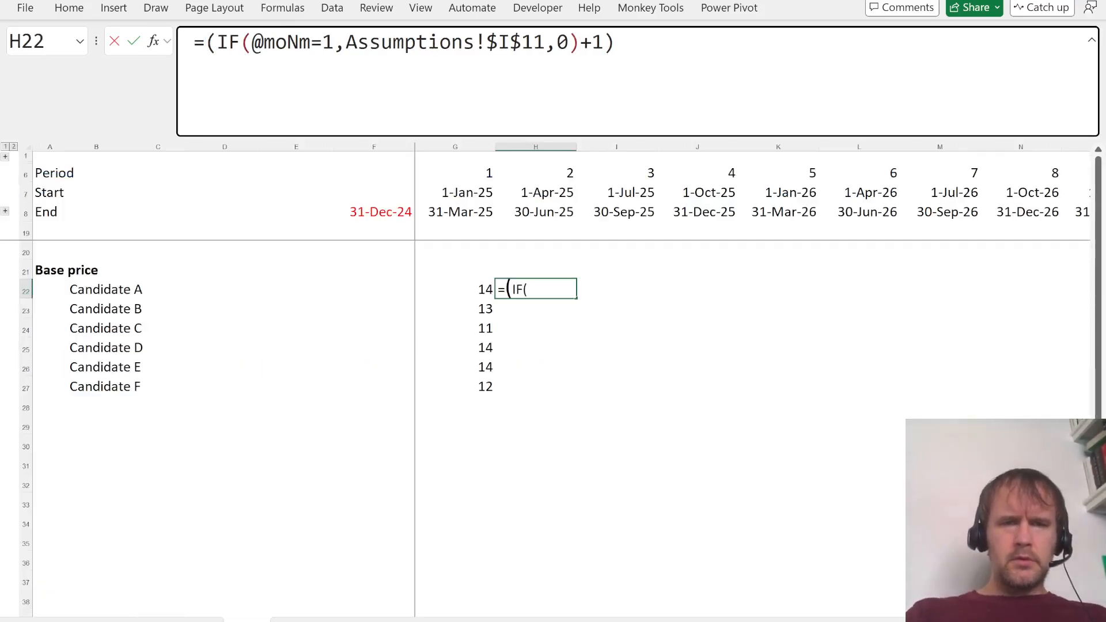
type("*")
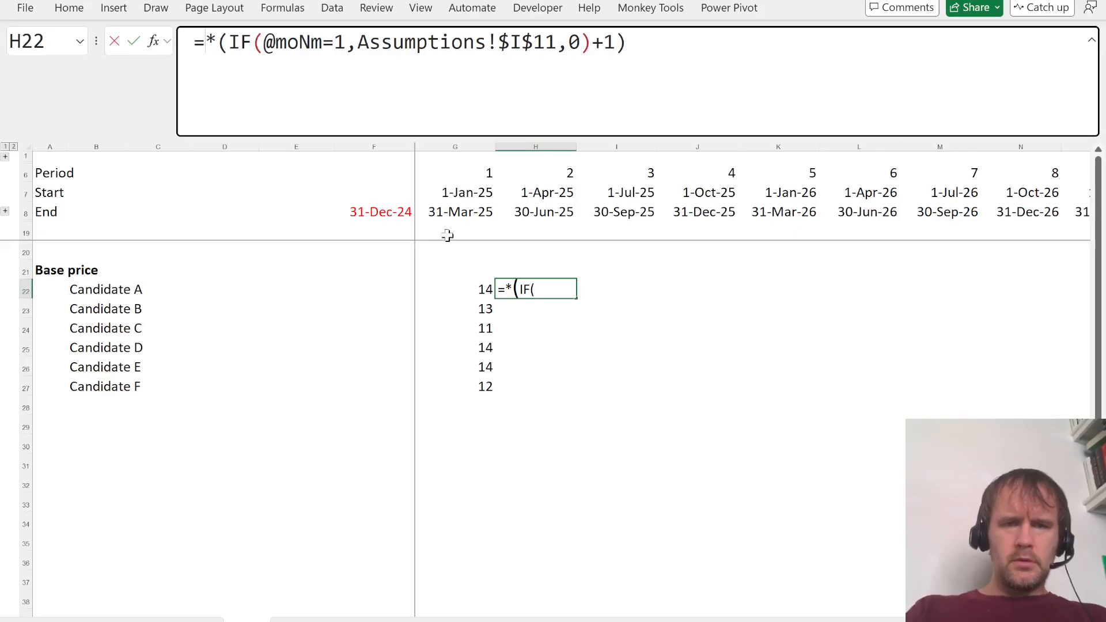
left_click(469, 290)
type("#")
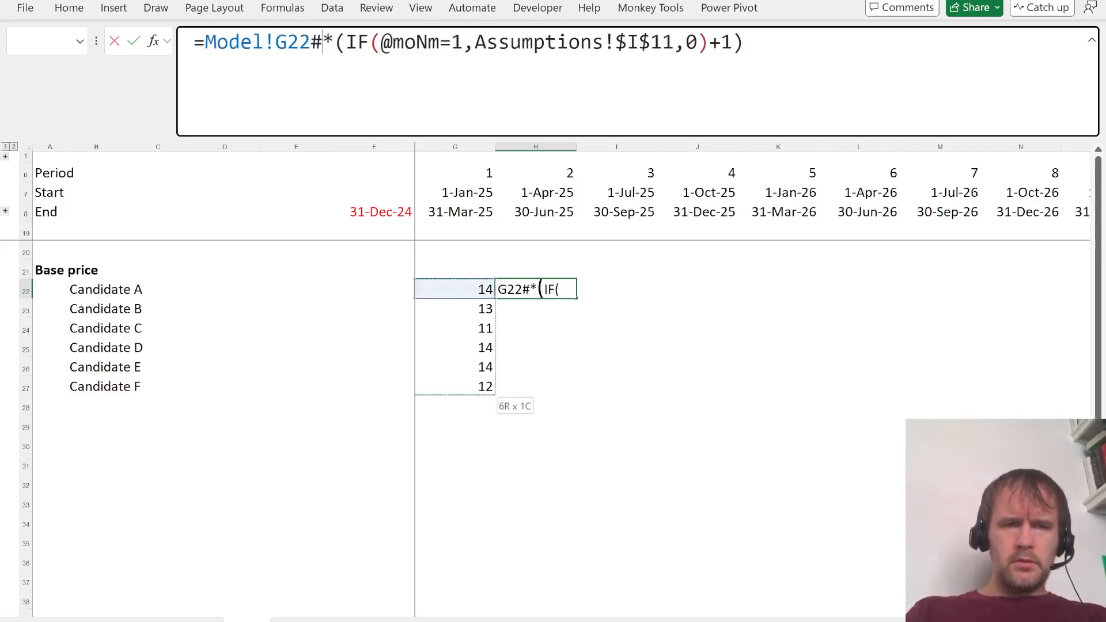
key("F2")
key("ctrl+Left")
key("ctrl+Left")
key("ctrl+shift+Left")
key("ctrl+shift+Left")
key("BackSpace")
key("Return")
key("Up")
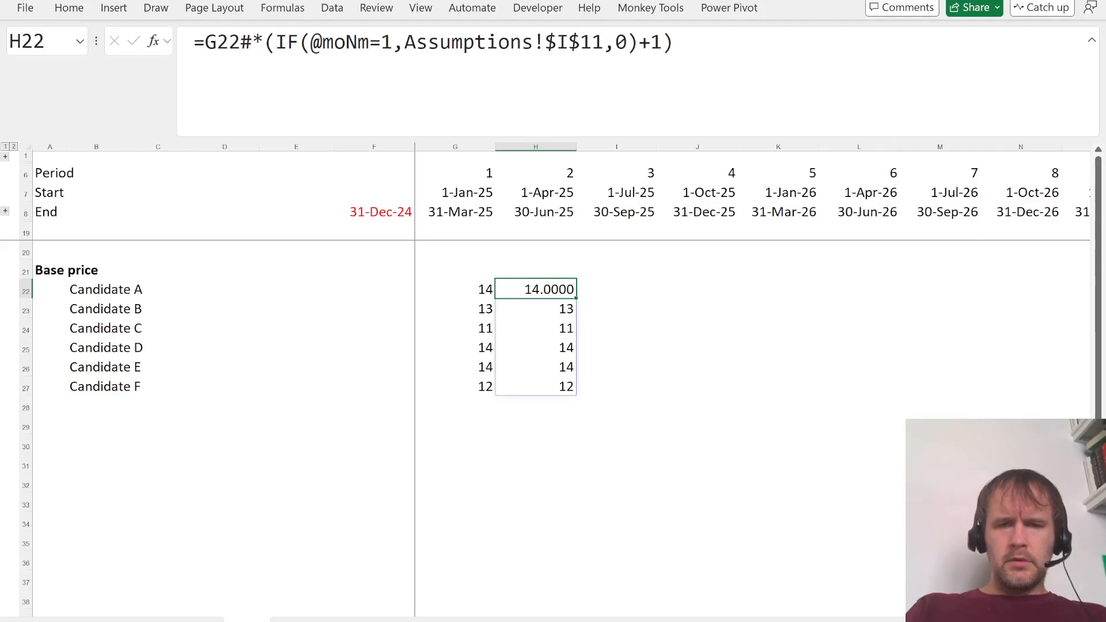
Step: Copy the formatting of H23 onto the Candidate A price in H22
key("Down")
key("ctrl+c")
key("Up")
key("alt+h")
key("v")
key("r")
Step: Fill the H22 base price formula across the remaining periods through column Z
key("ctrl+shift+Down")
key("ctrl+shift+Right")
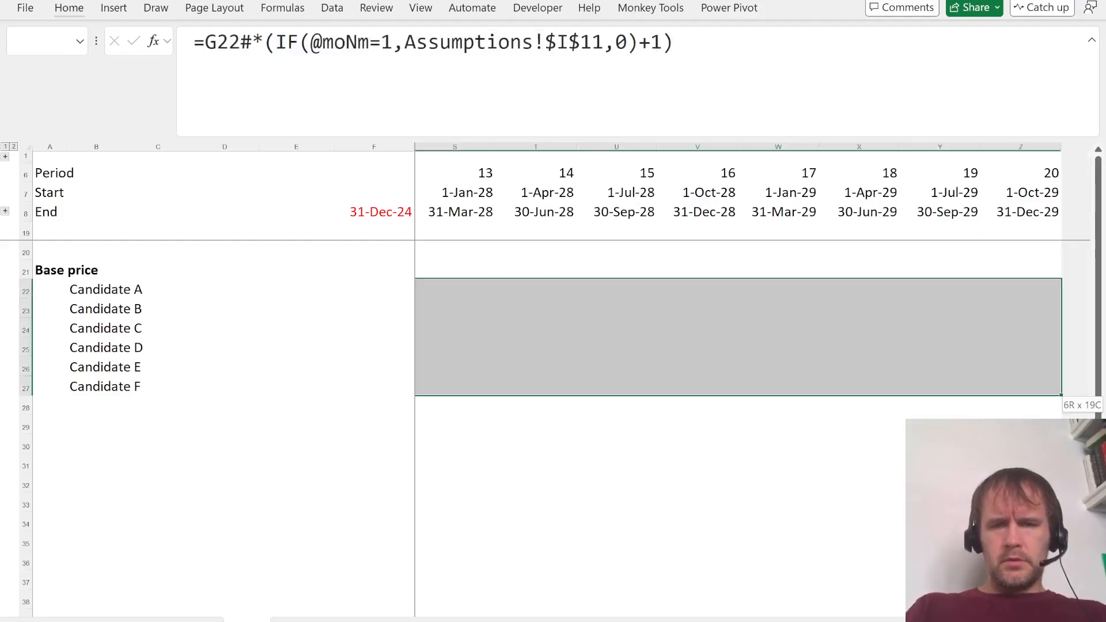
key("ctrl+r")
Step: Format the whole base price block G22:Z27 as comma style with two decimals
key("Left")
key("Left")
key("Right")
key("ctrl+shift+Right")
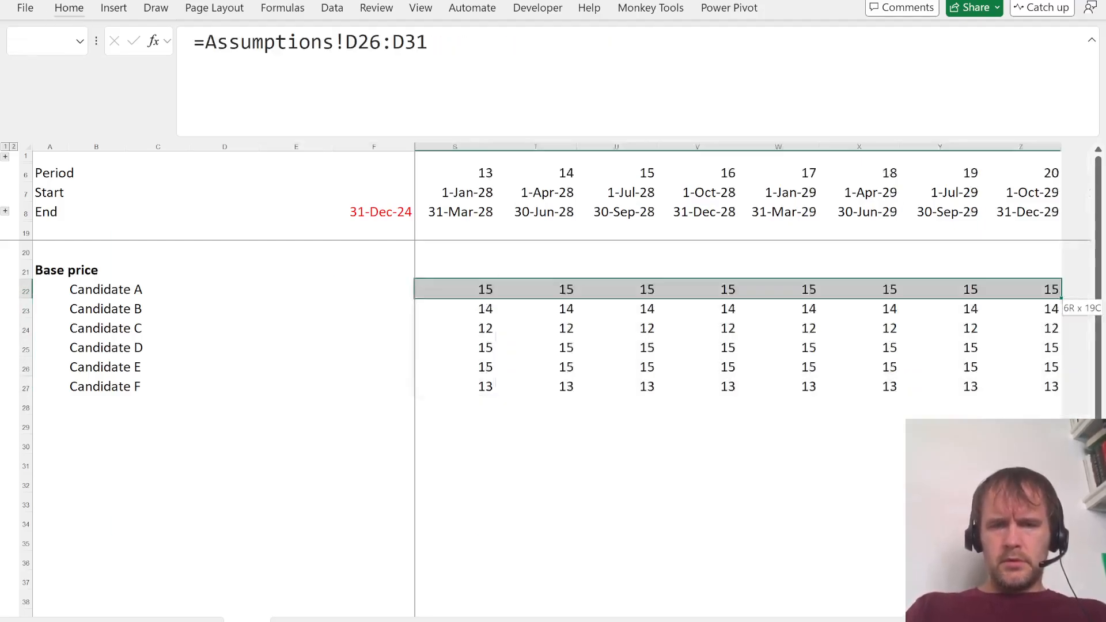
key("ctrl+shift+Down")
key("alt+h")
key("k")
Step: Check Candidate A's base price formulas across the periods up to the first January increase in K22
key("Right")
key("Right")
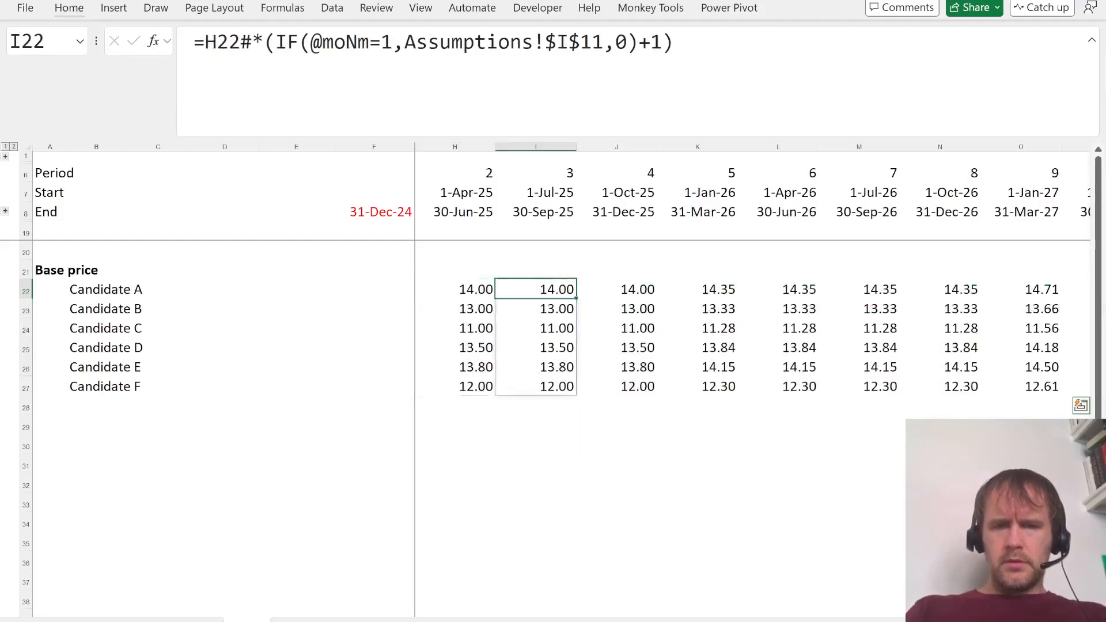
key("Right")
key("Right")
key("Right")
key("Left")
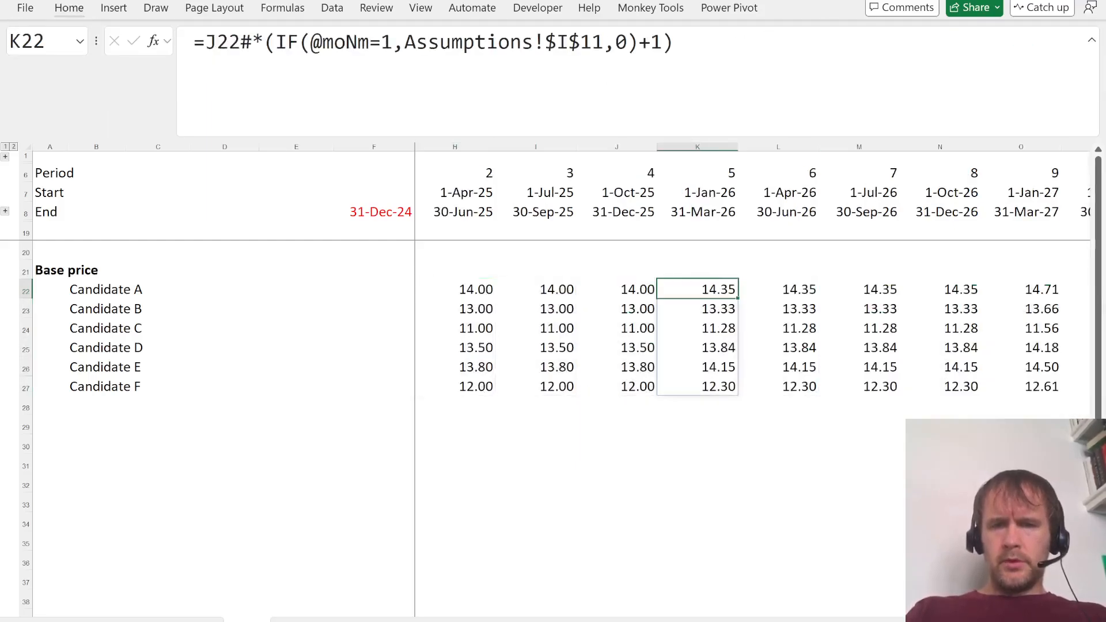
key("Left")
key("Left")
key("Left")
key("Left")
key("Left")
key("Left")
Step: Review the Assumptions sheet and the case PDF's rules on price adjustments, then return to cell A29 of the timeline sheet
key("Down")
key("Down")
key("Down")
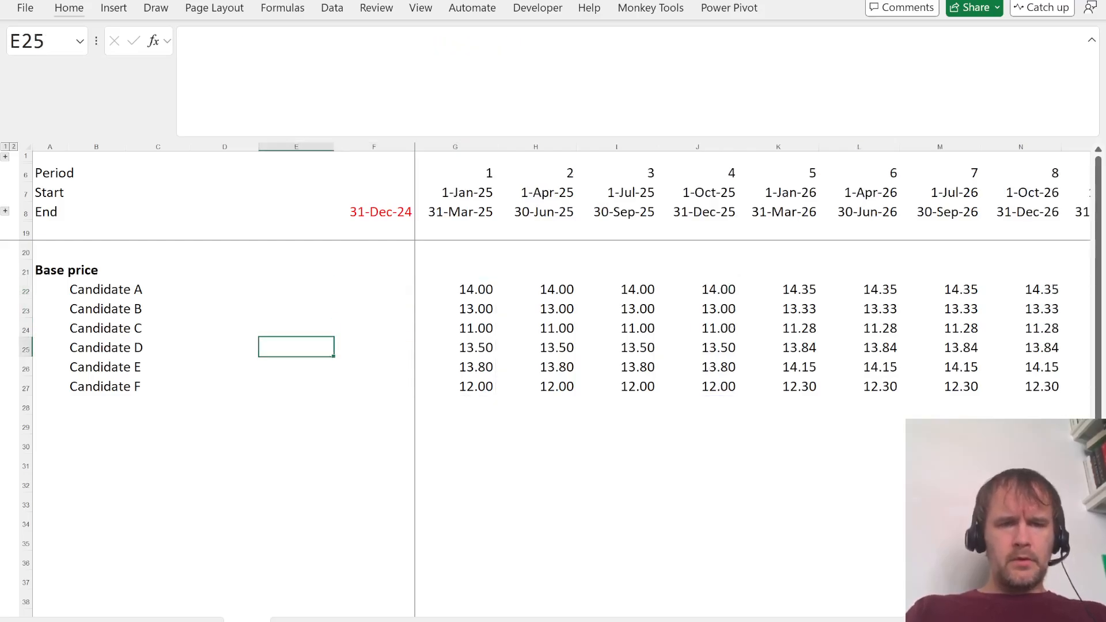
key("Left")
key("Left")
key("Left")
key("Down")
key("Down")
key("Down")
key("Left")
key("Down")
key("ctrl+Page_Up")
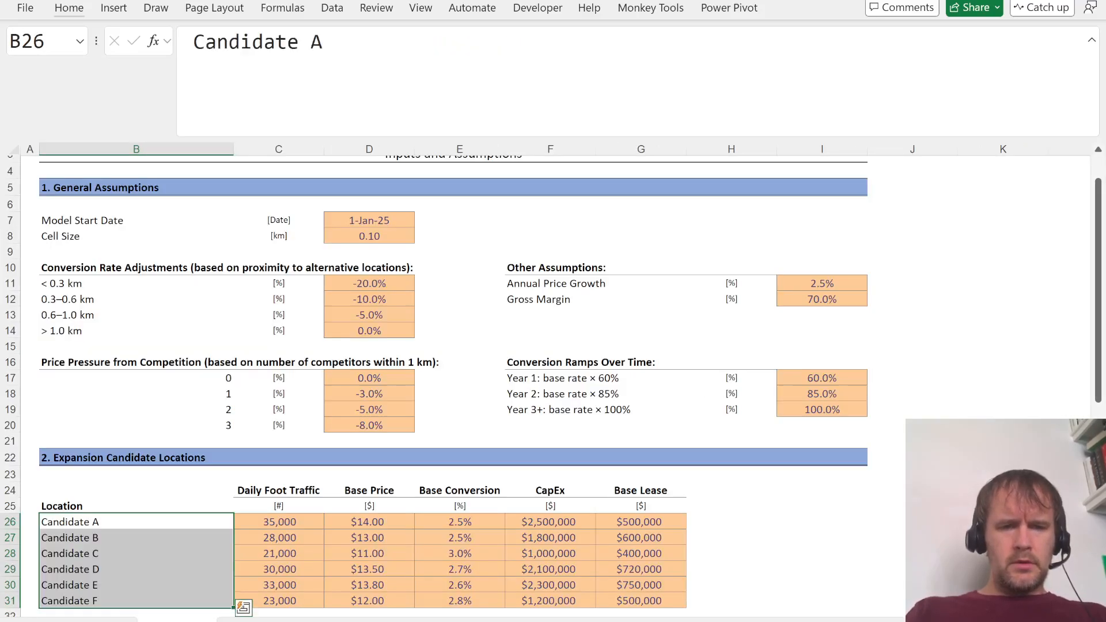
scroll(395, 344, "down", 2)
key("alt+Tab")
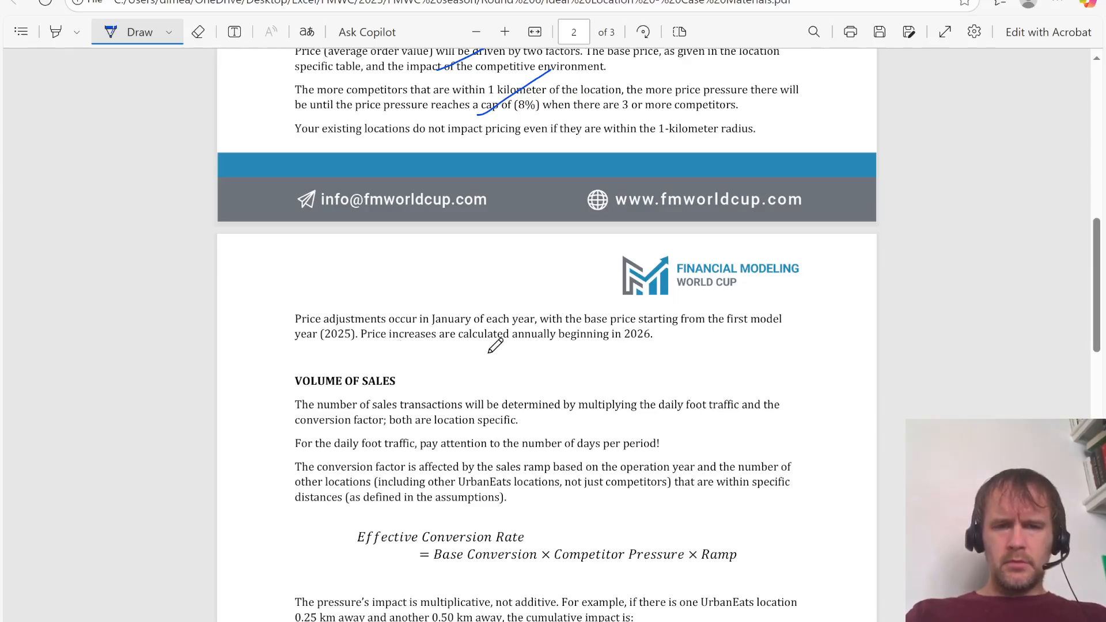
key("alt+Tab")
key("ctrl+Page_Down")
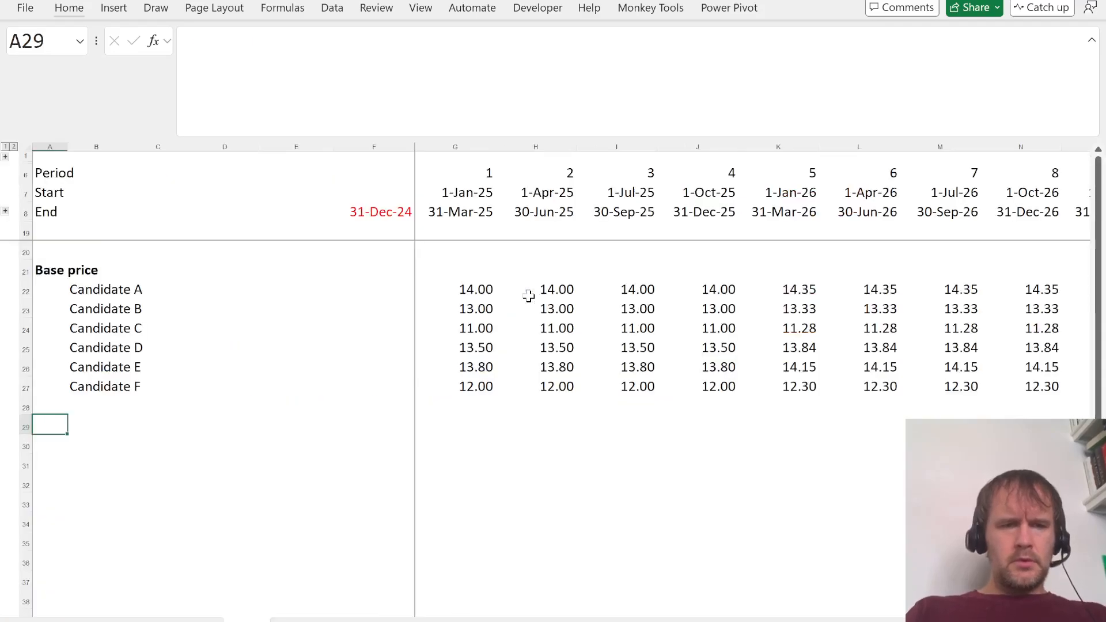
Step: Add the bold heading "Adj price" in A29 below the base price block
type("Adj price")
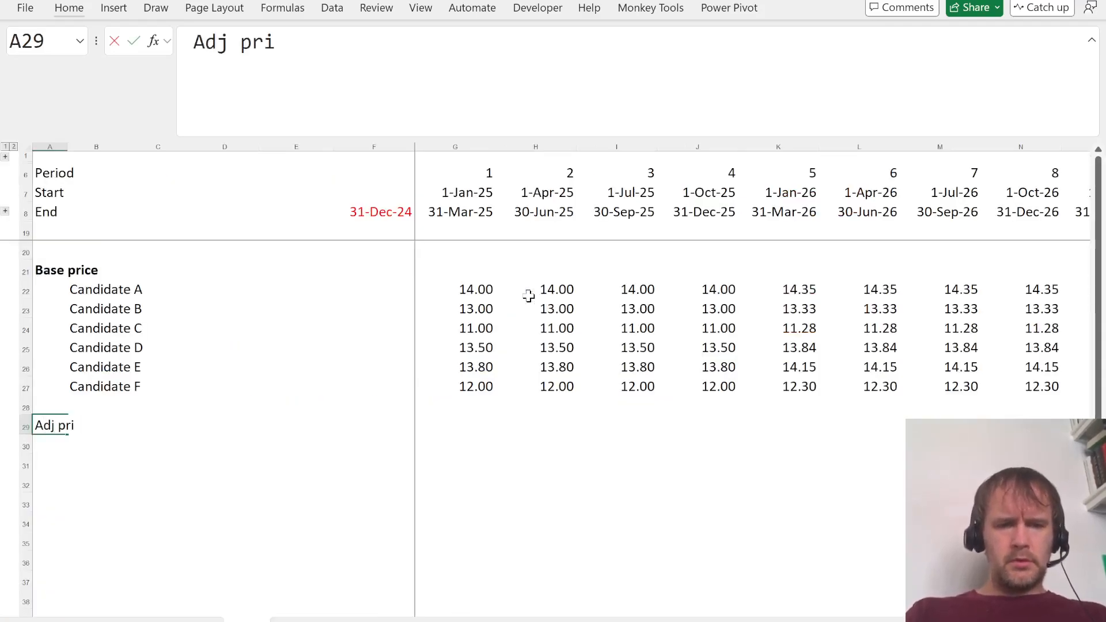
key("Return")
key("Up")
key("ctrl+b")
key("Down")
key("Right")
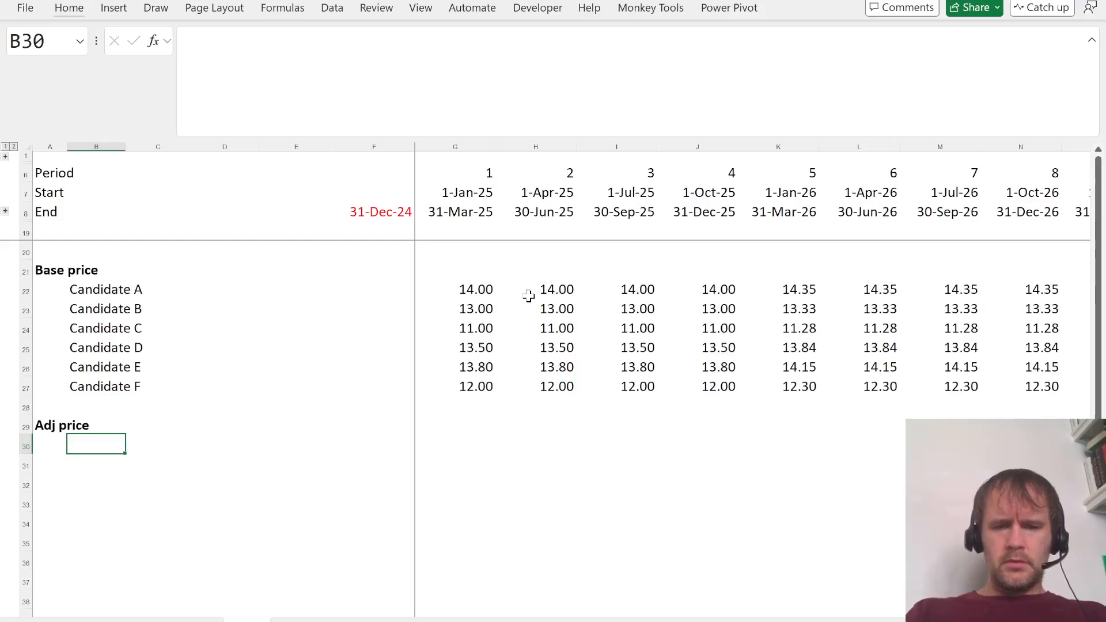
Step: Link the six candidate names from B22:B27 into the adjusted price block, starting in B30
type("=")
key("Up")
key("Up")
key("Up")
key("shift+Up")
key("shift+Up")
key("shift+Up")
key("shift+Up")
key("shift+Up")
key("Return")
Step: Start the adjusted price formula in G30 as =G22:Z27*(1+ and bring up the candidates' price pressure percentages on the Assumptions sheet
key("Up")
key("Right")
key("Right")
key("Right")
key("Right")
key("Right")
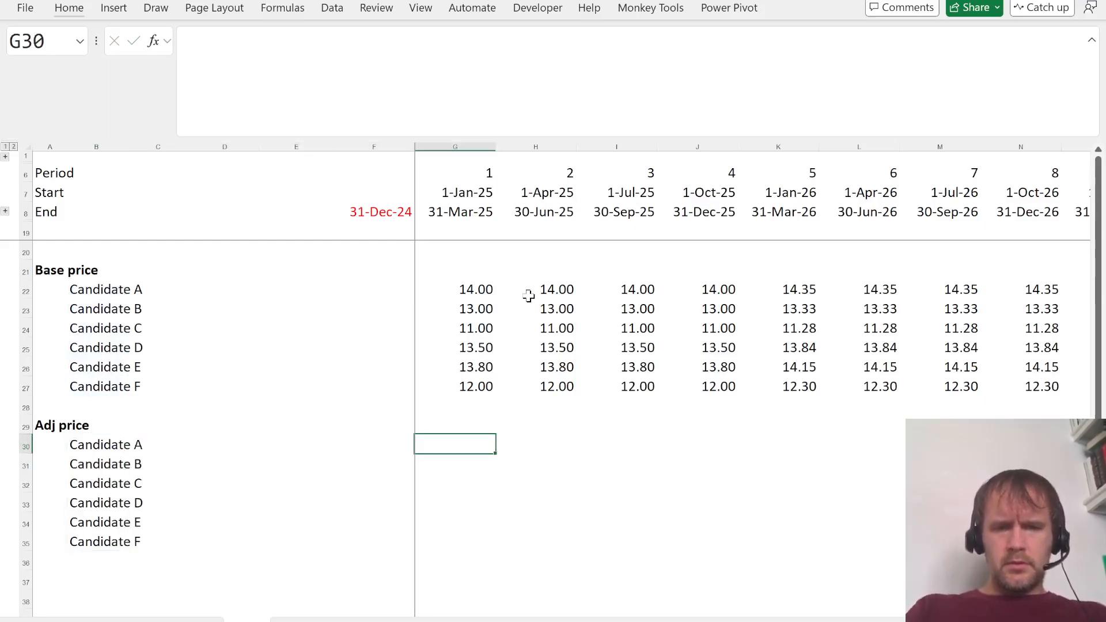
type("=")
key("Up")
key("Up")
key("Up")
key("Up")
key("Up")
key("Up")
key("Up")
key("Up")
key("ctrl+shift+Down")
key("ctrl+shift+Right")
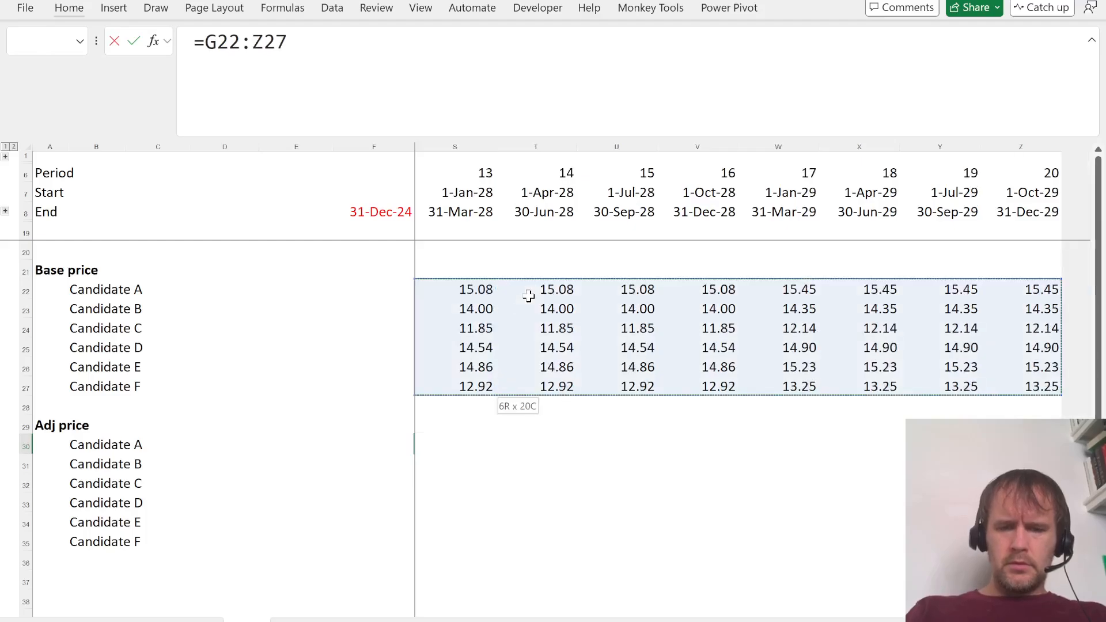
type("*")
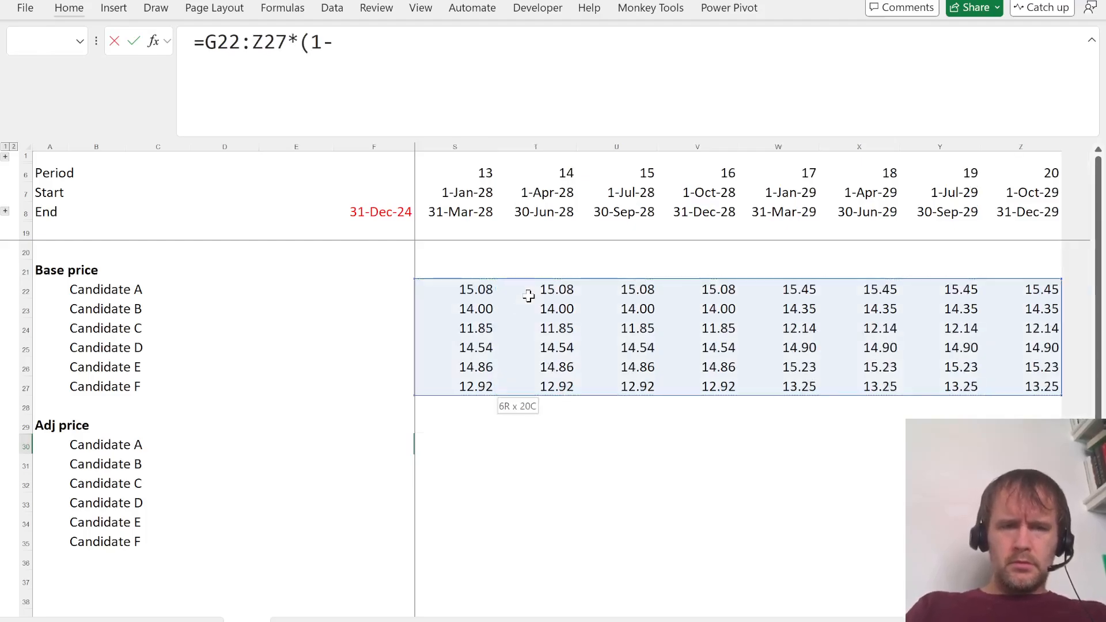
key("ctrl+Page_Up")
scroll(610, 477, "down", 7)
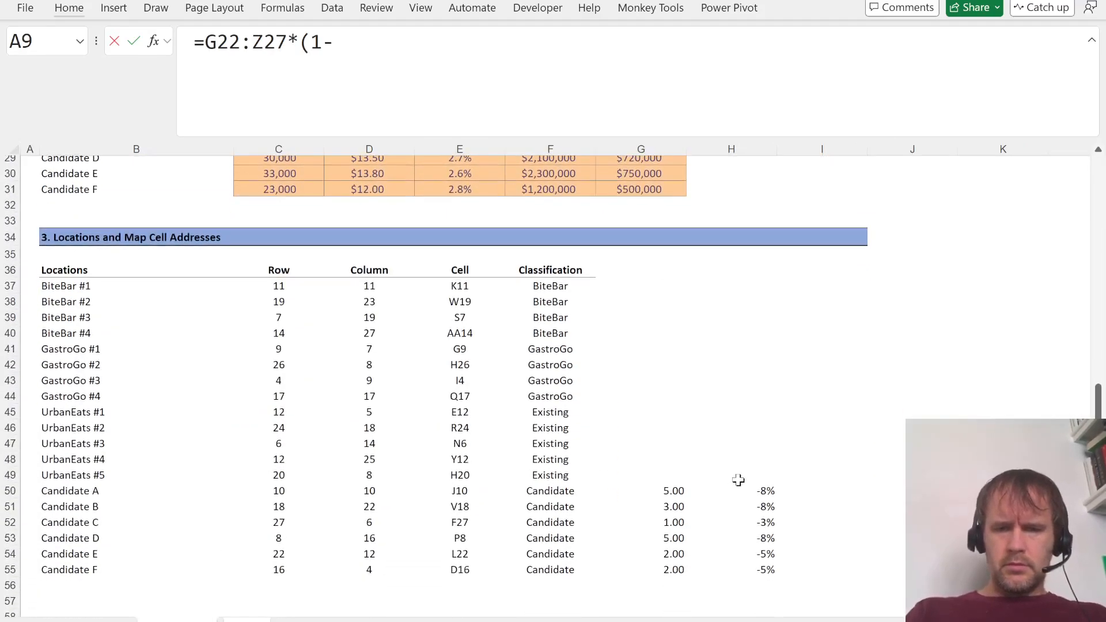
type("(1+")
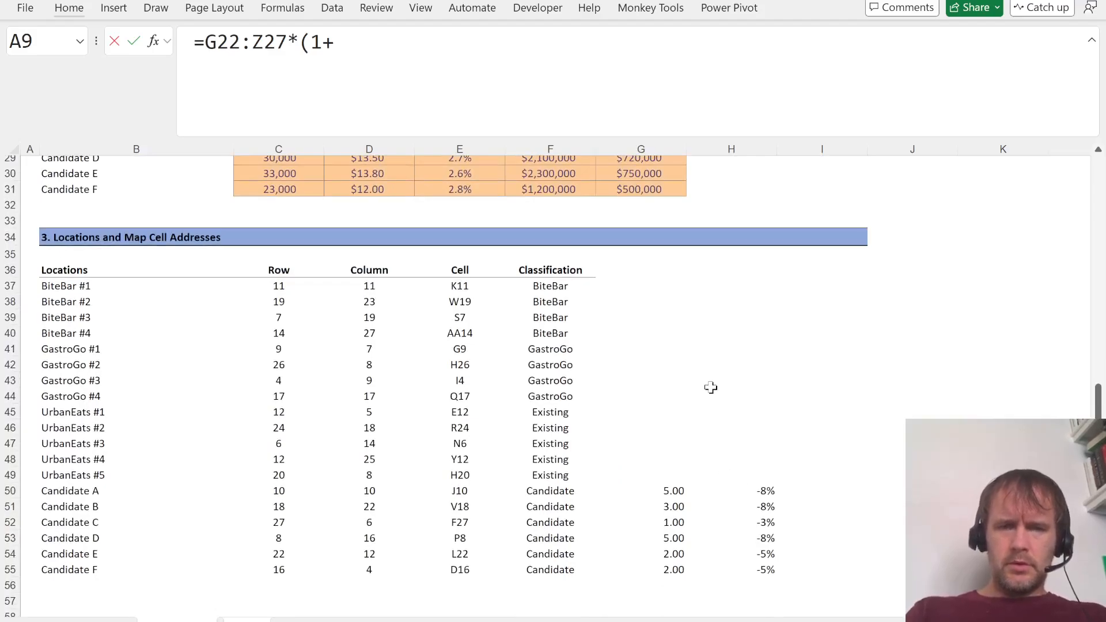
Step: Finish the Adj price formula in G30 as =G22:Z27*(1+Assumptions!H50#) and format the results to two decimals
left_click(737, 491)
type("#)")
key("Return")
key("Up")
key("ctrl+shift+Down")
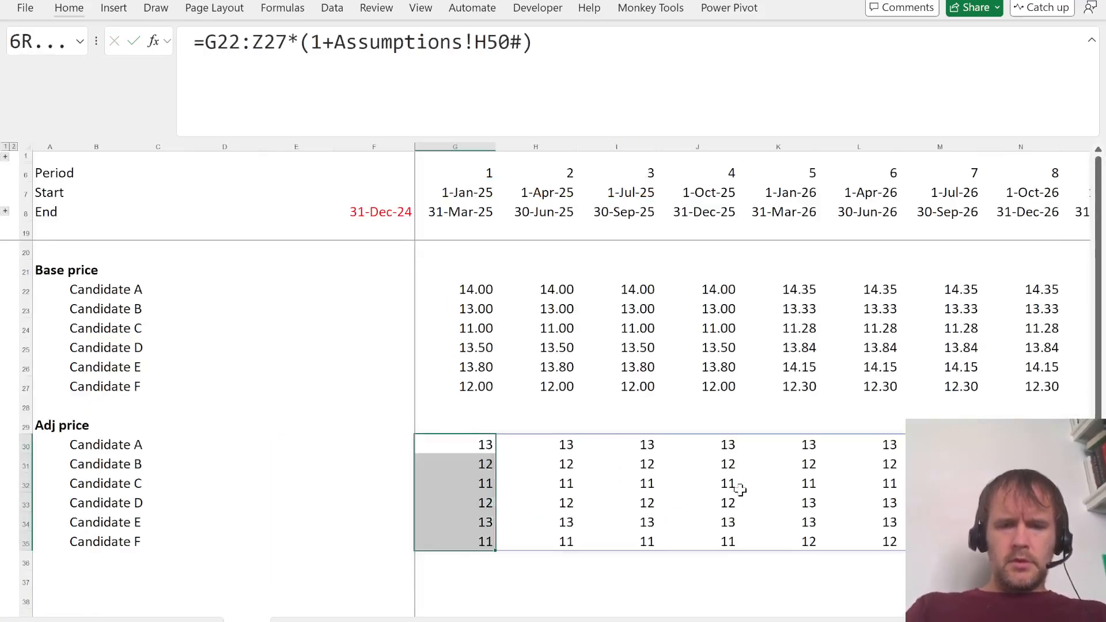
key("ctrl+shift+Right")
key("ctrl+shift+1")
Step: Switch to the quiz in the browser and answer question 5 on Candidate A's 2025 effective price with $12.88
key("alt+Tab")
key("ctrl+Tab")
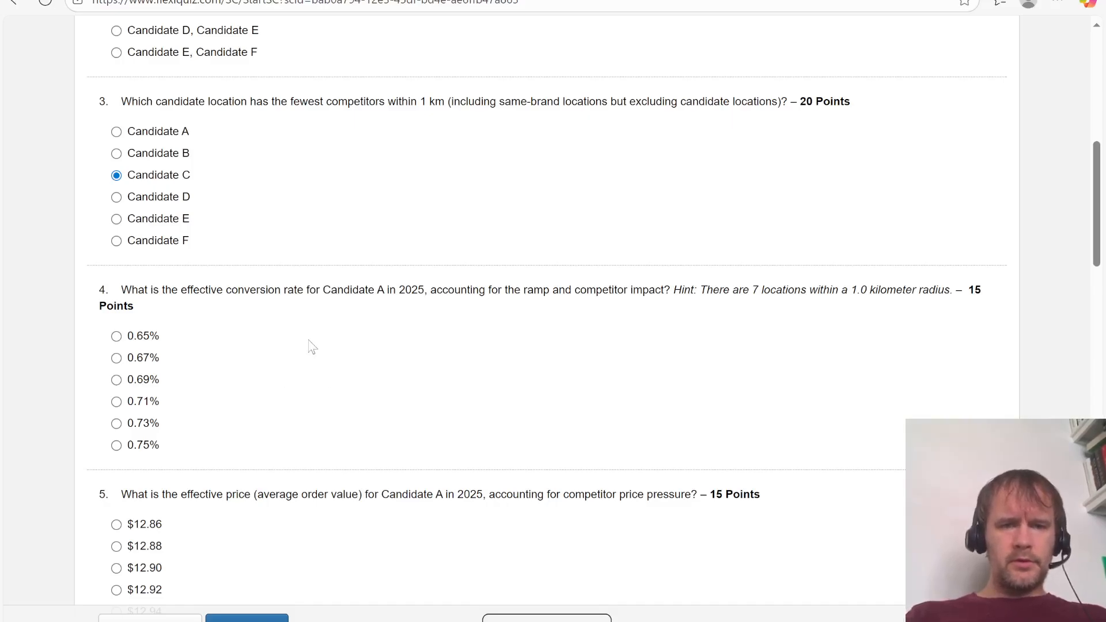
key("alt+Tab")
key("alt+shift+Tab")
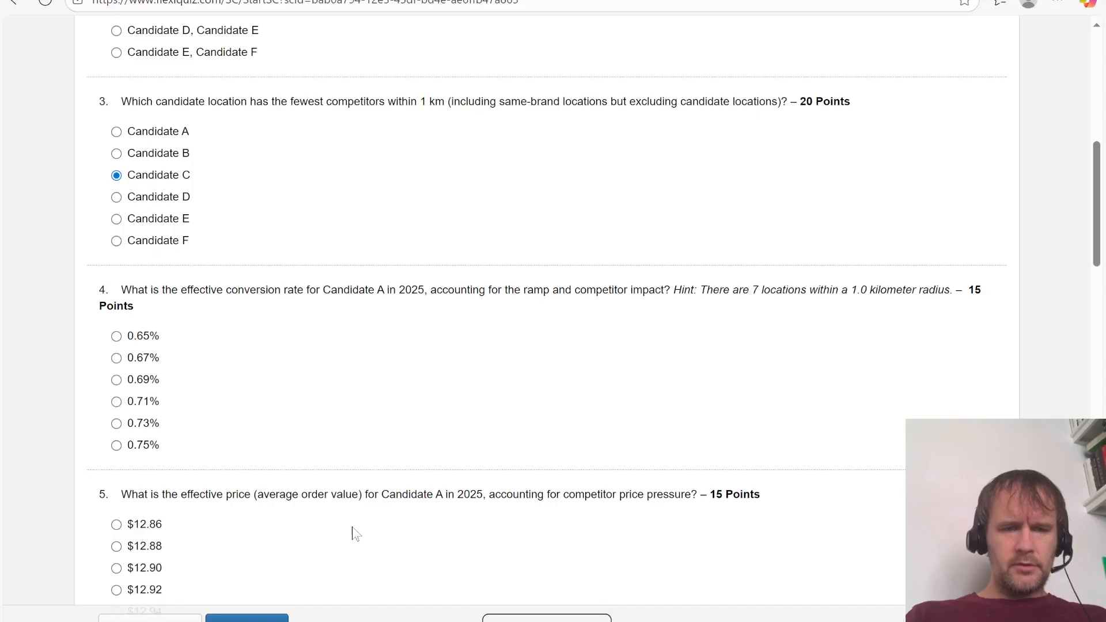
scroll(355, 533, "down", 2)
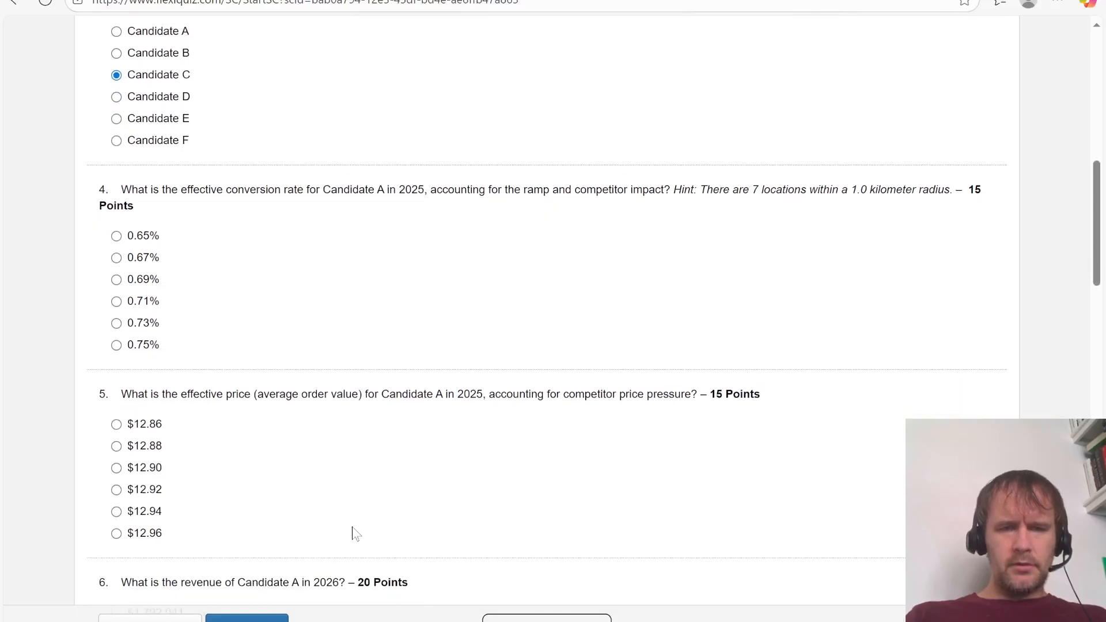
key("alt+Tab")
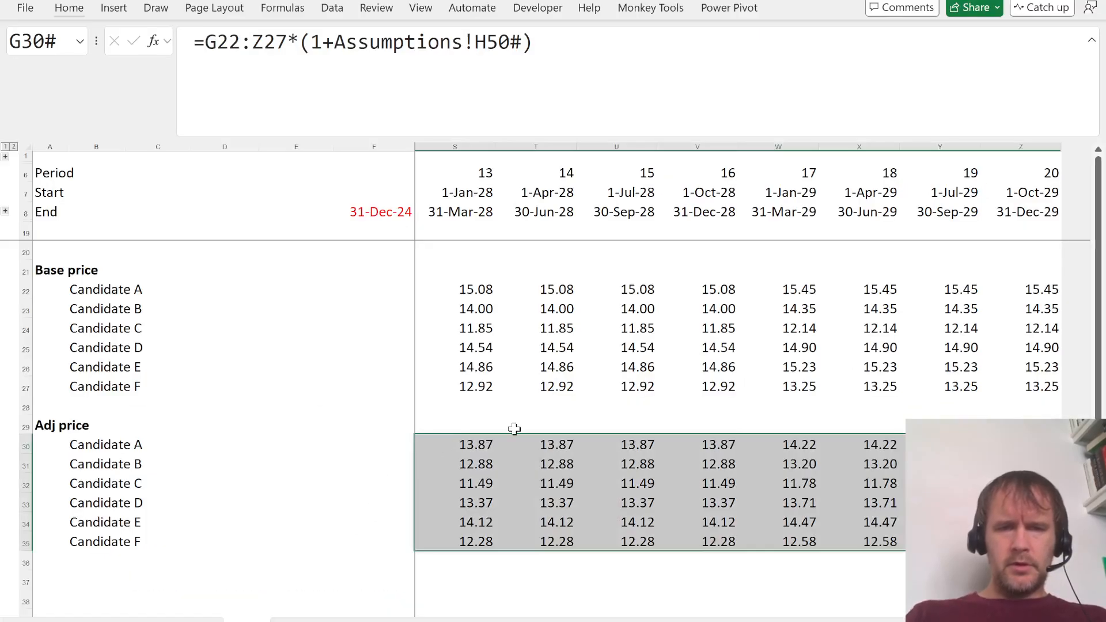
key("alt+Tab")
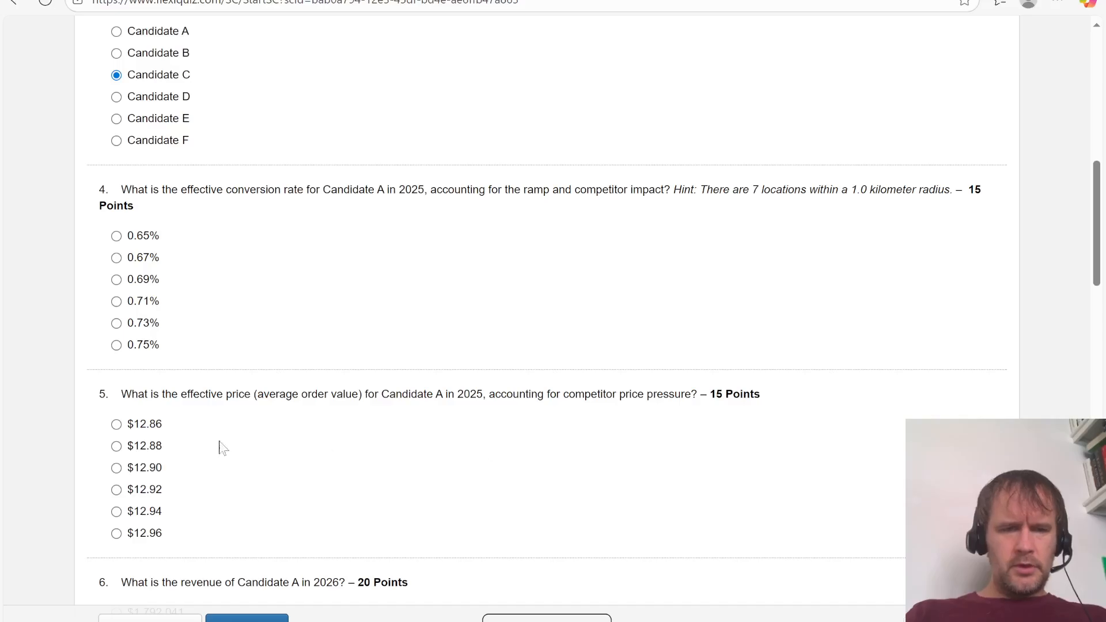
left_click(144, 448)
Step: Open the case PDF at Volume of Sales and mark its first paragraph as read with a pen stroke
key("alt+Tab")
key("Tab")
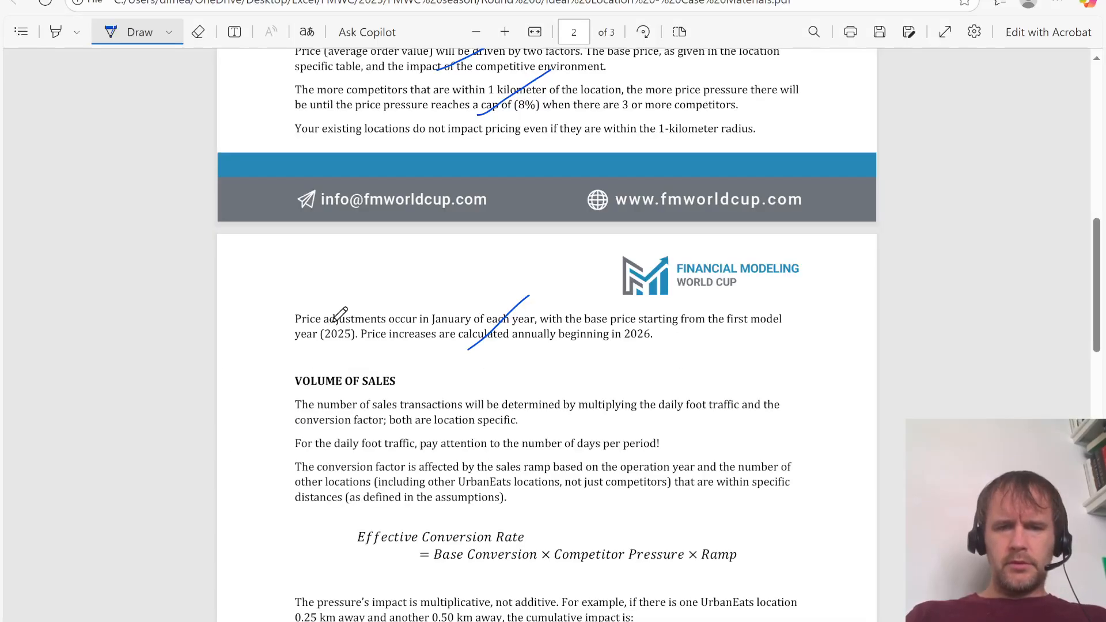
scroll(507, 255, "down", 2)
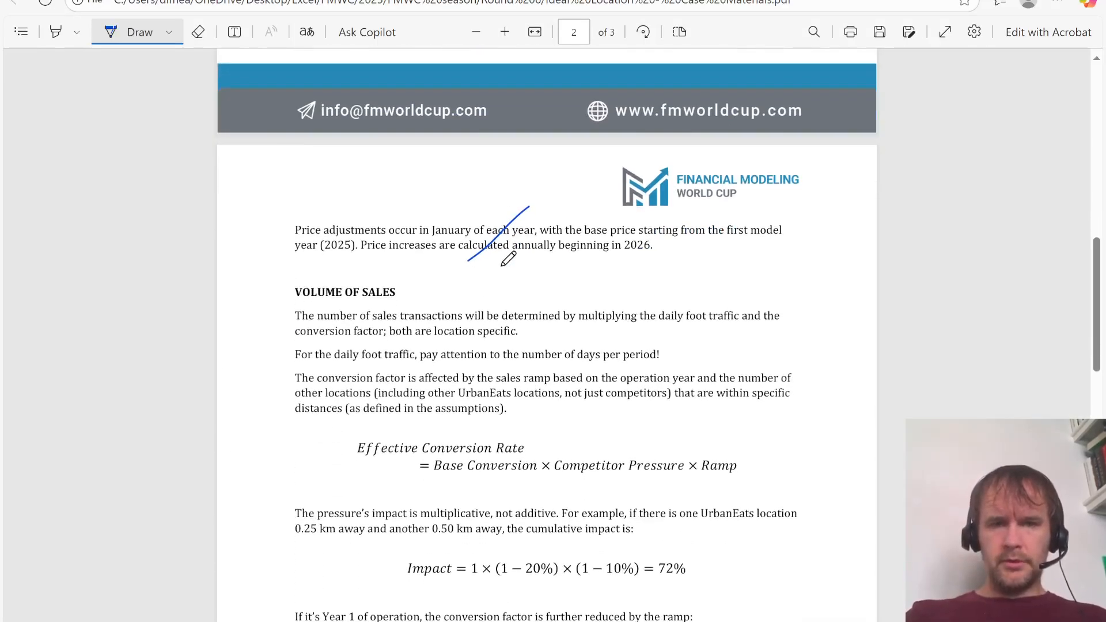
scroll(502, 266, "down", 1)
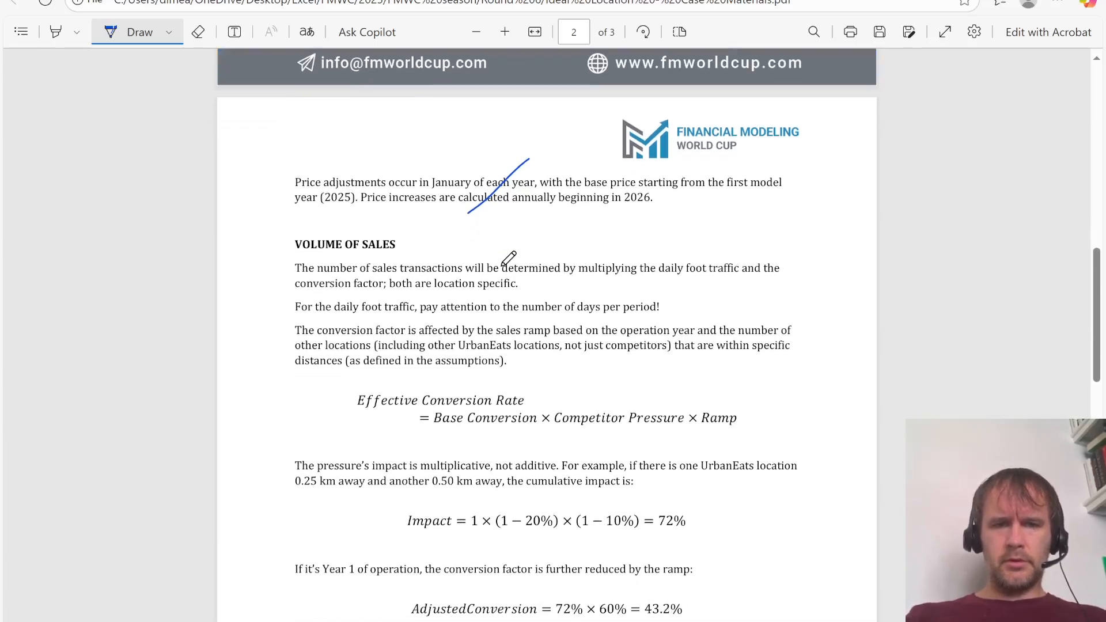
left_click_drag(445, 287, 504, 232)
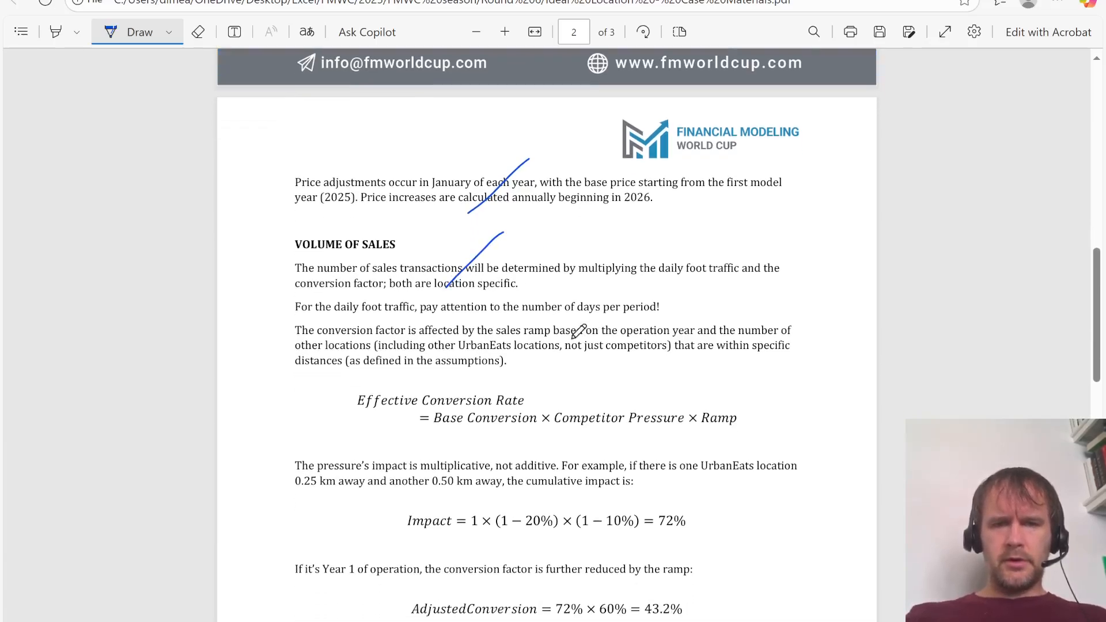
Step: Switch back to Excel and add the heading "Foot traffic" in A37, below the Adj price block
key("alt+Tab")
key("Tab")
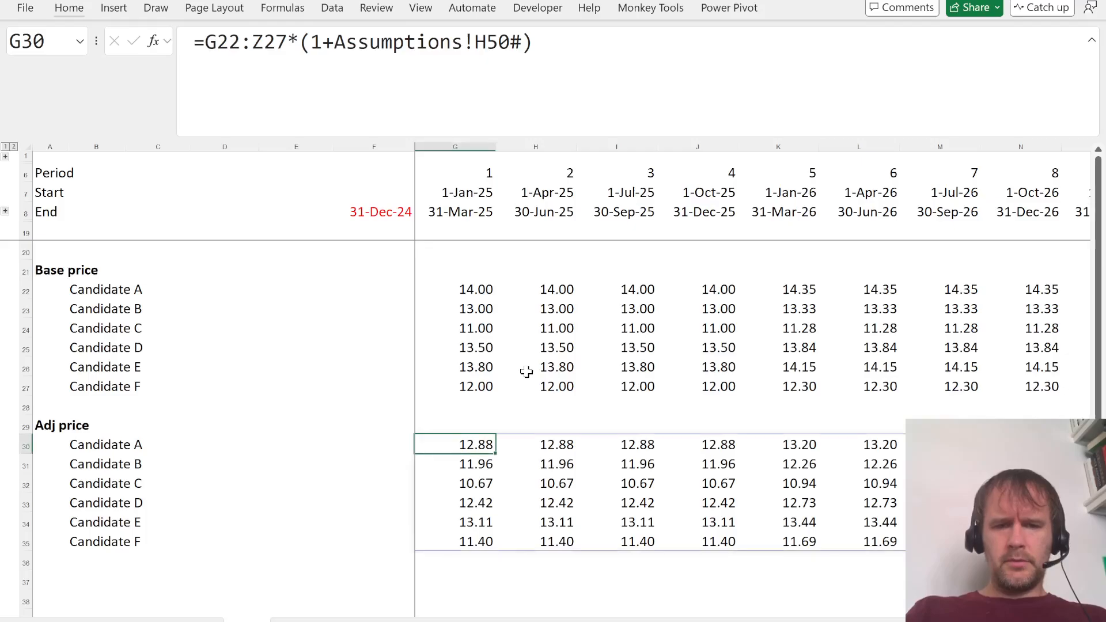
key("Left")
key("Left")
key("Down")
key("Down")
key("Left")
key("Left")
key("Left")
key("Down")
key("Down")
key("Down")
key("Left")
key("Down")
key("Down")
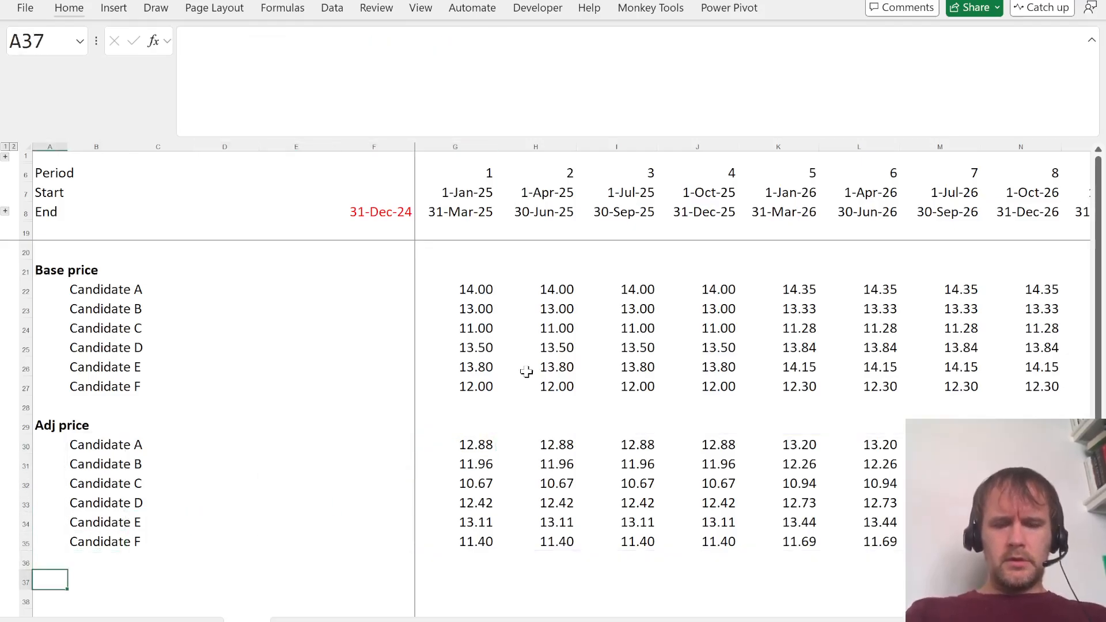
type("Foot traffic")
key("Return")
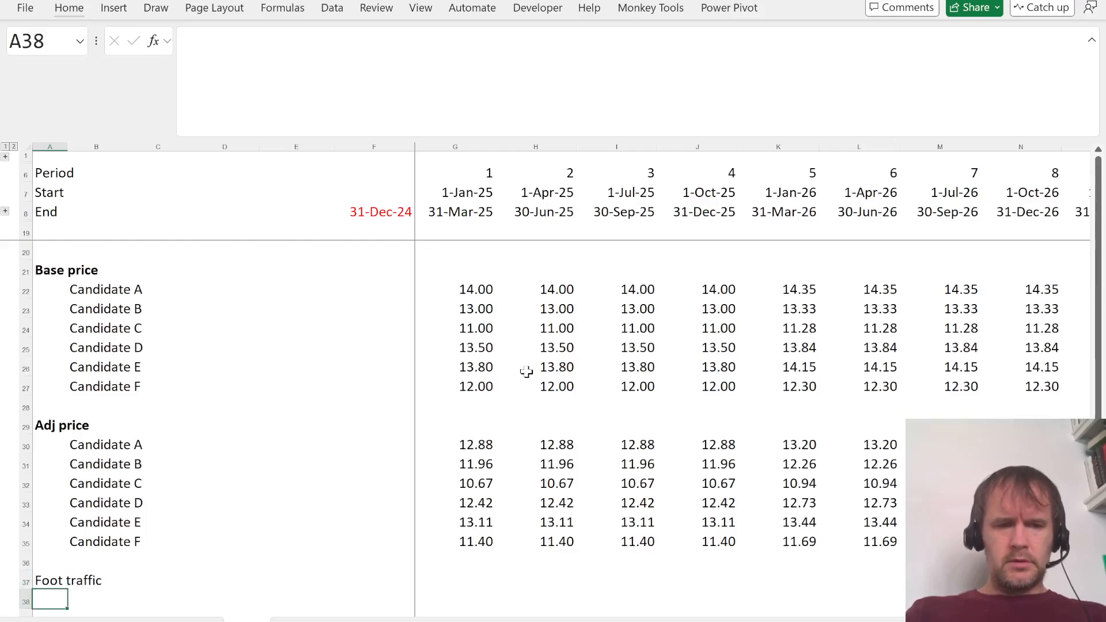
Step: Add a "Days" row label in B38 and fill the row from G38 with the defined name days
key("Right")
type("Days")
key("Right")
key("Right")
key("Right")
key("Right")
key("Right")
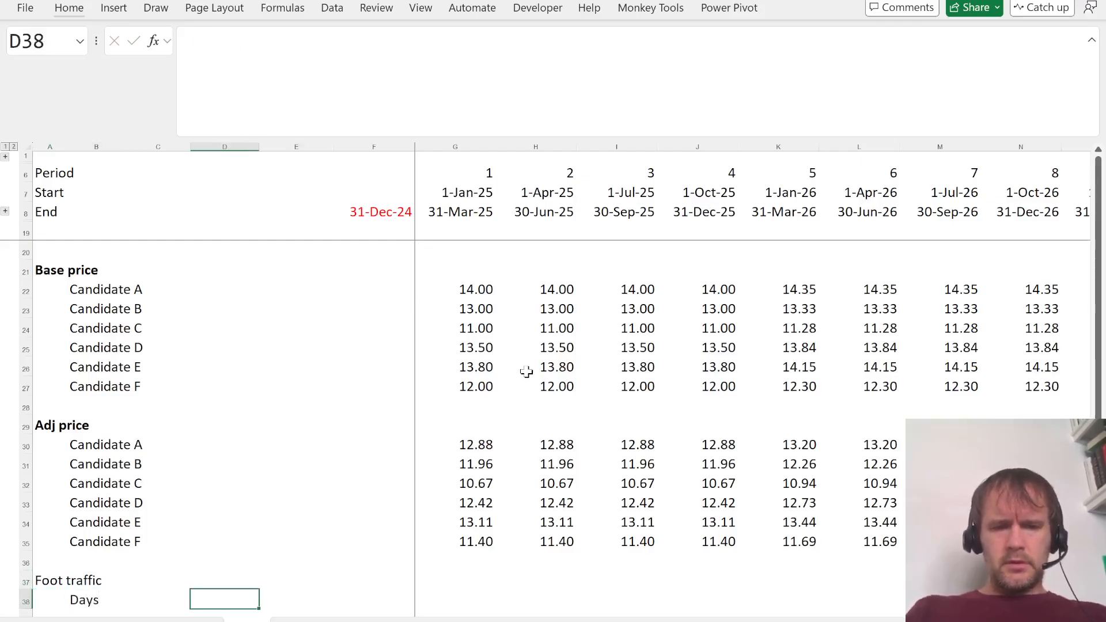
type("=day")
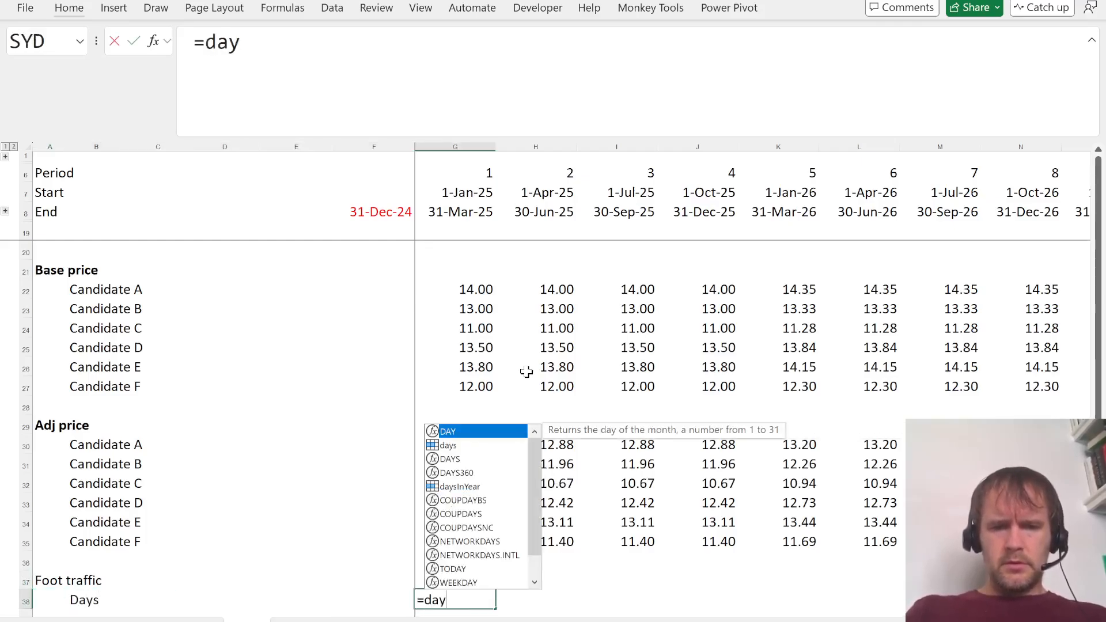
key("Down")
key("Tab")
key("Return")
Step: On the Assumptions sheet, select Candidate A's daily foot traffic in C26
key("Down")
key("Down")
key("Left")
key("Left")
key("Up")
key("ctrl+Page_Up")
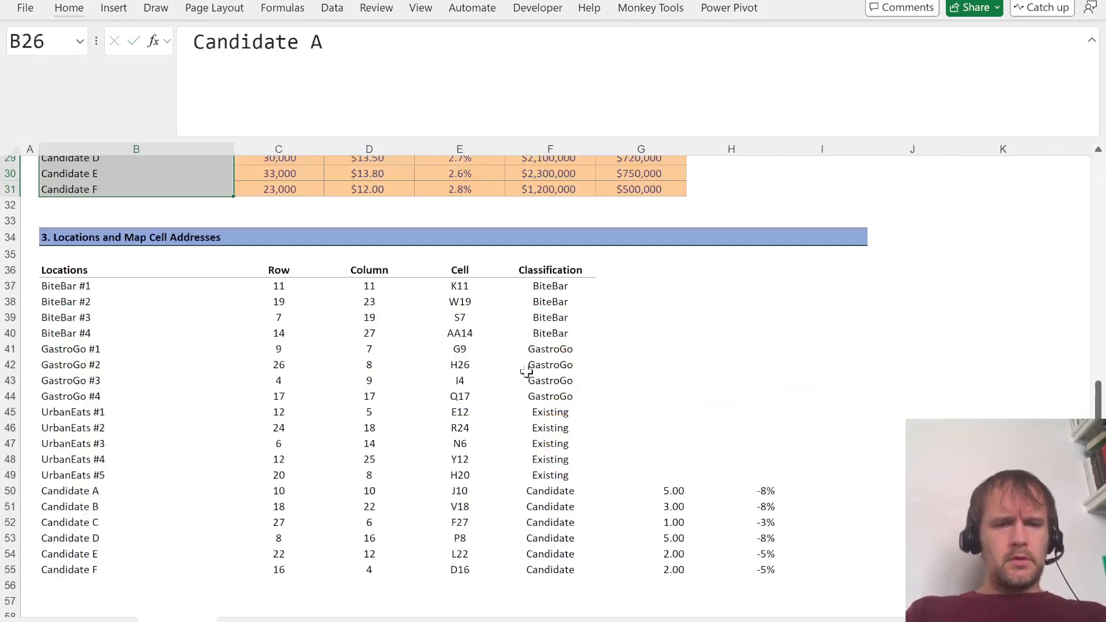
key("Up")
key("Up")
key("Up")
key("Up")
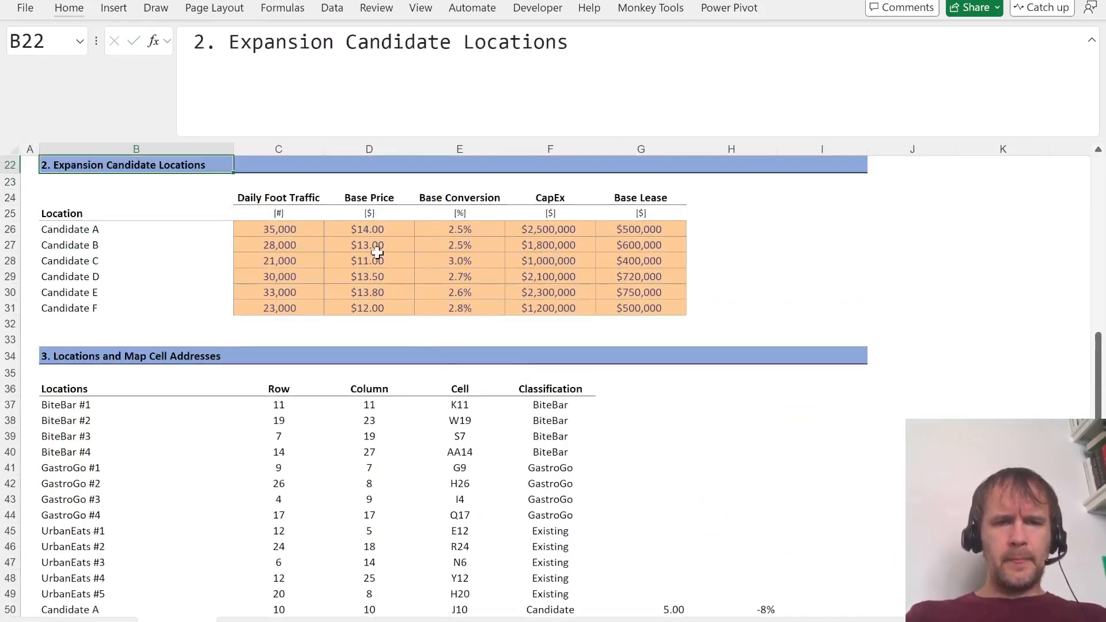
left_click(275, 229)
Step: On the model sheet, list the candidate names under Days by entering =B30# in B39
key("ctrl+Page_Down")
key("Left")
key("Left")
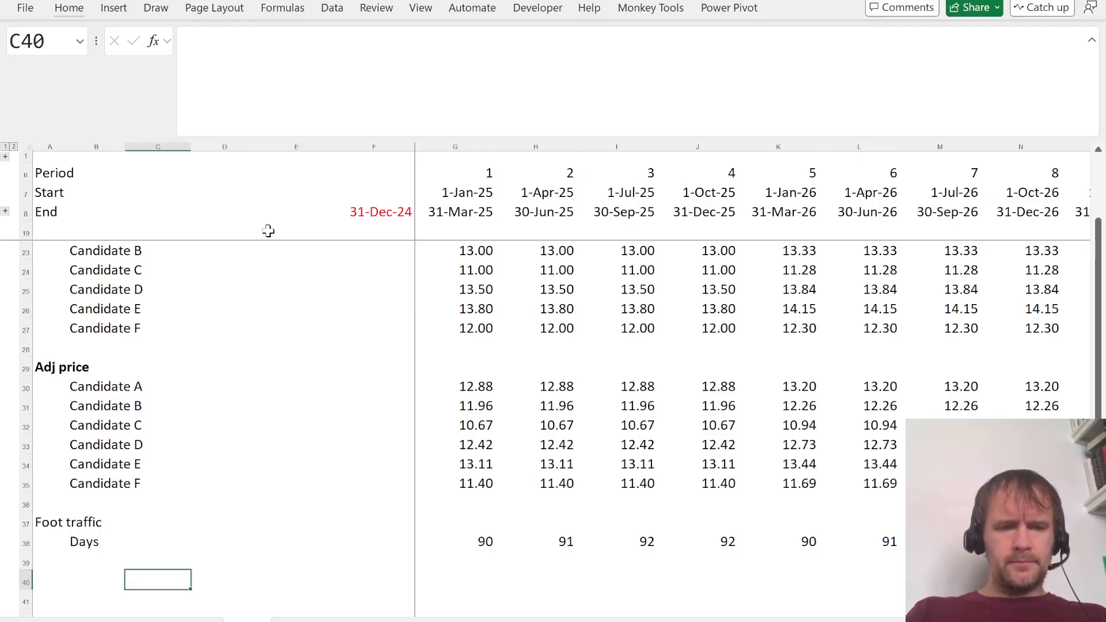
key("Left")
key("Up")
type("=")
key("Up")
key("Up")
key("Up")
key("Up")
key("Up")
key("Up")
key("Up")
key("Up")
key("Up")
type("#")
key("Return")
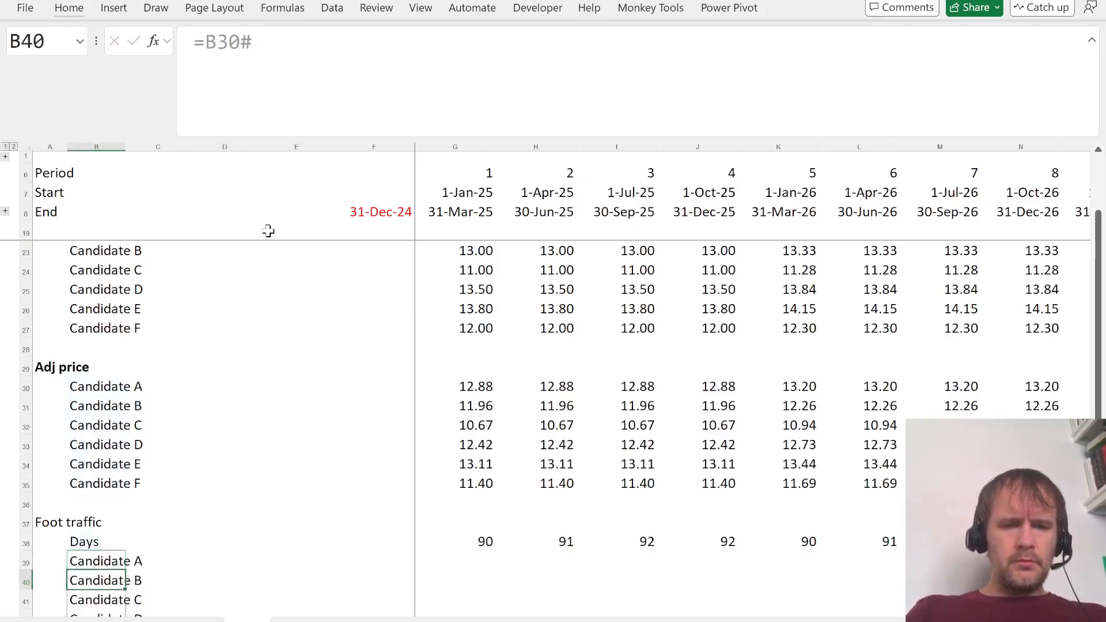
Step: Link the candidates' daily foot traffic from Assumptions into F39 as =Assumptions!$C$26:$C$31
key("Up")
key("Right")
key("Right")
key("Right")
key("Right")
key("ctrl+Page_Up")
key("ctrl+shift+Down")
key("ctrl+c")
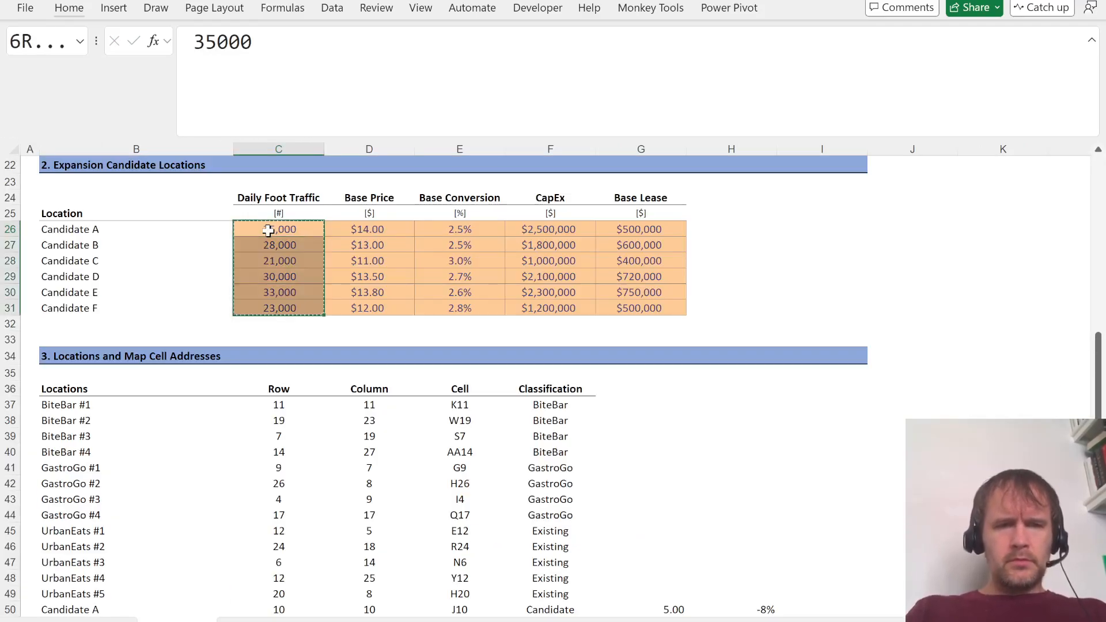
key("ctrl+Page_Down")
key("ctrl+shift+v")
key("F2")
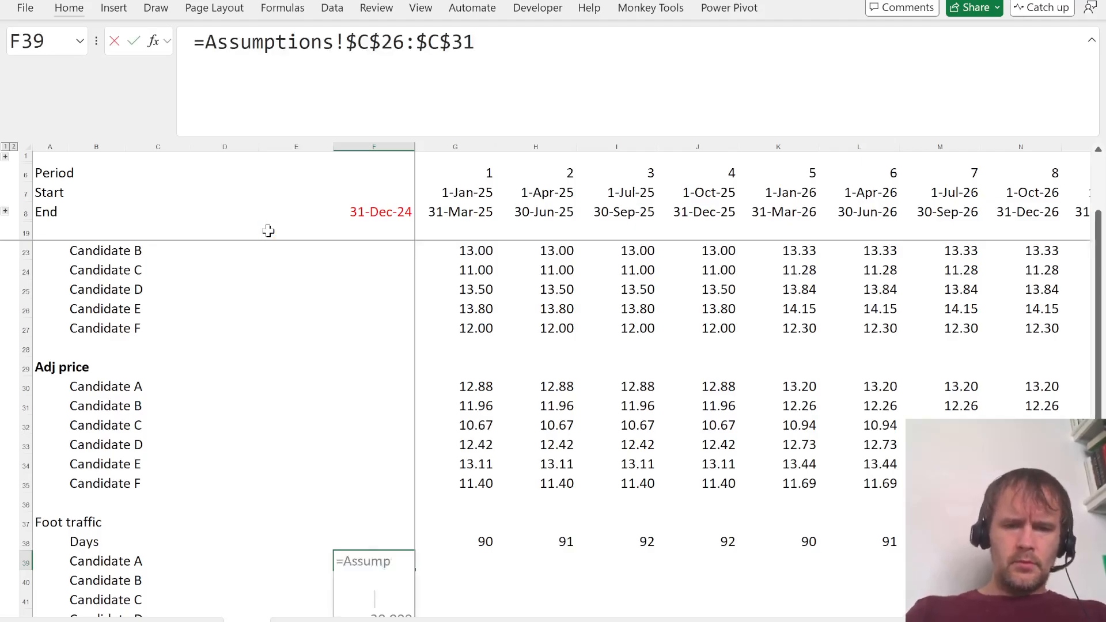
key("Tab")
Step: In G39, calculate each candidate's foot traffic per period by multiplying F39# by the whole Days row
type("=")
key("Left")
type("#")
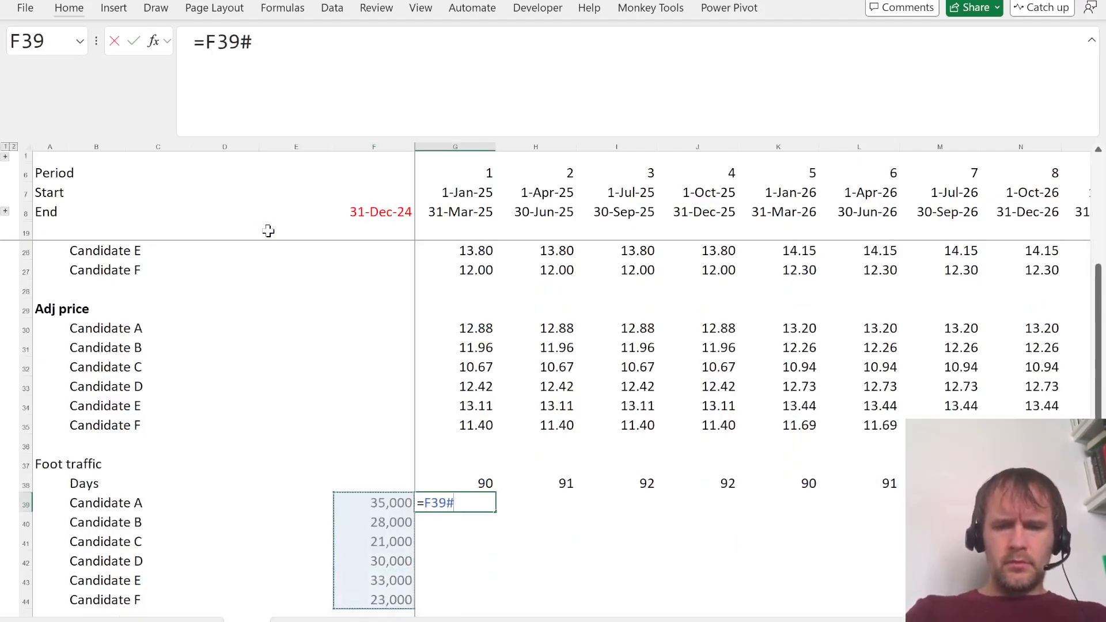
type("*")
key("Up")
key("ctrl+shift+Right")
key("Return")
Step: Switch to the case PDF and mark the daily foot traffic sentence as done with a pen stroke
key("Down")
key("Left")
key("Left")
key("Left")
key("Left")
key("Down")
key("Down")
key("Down")
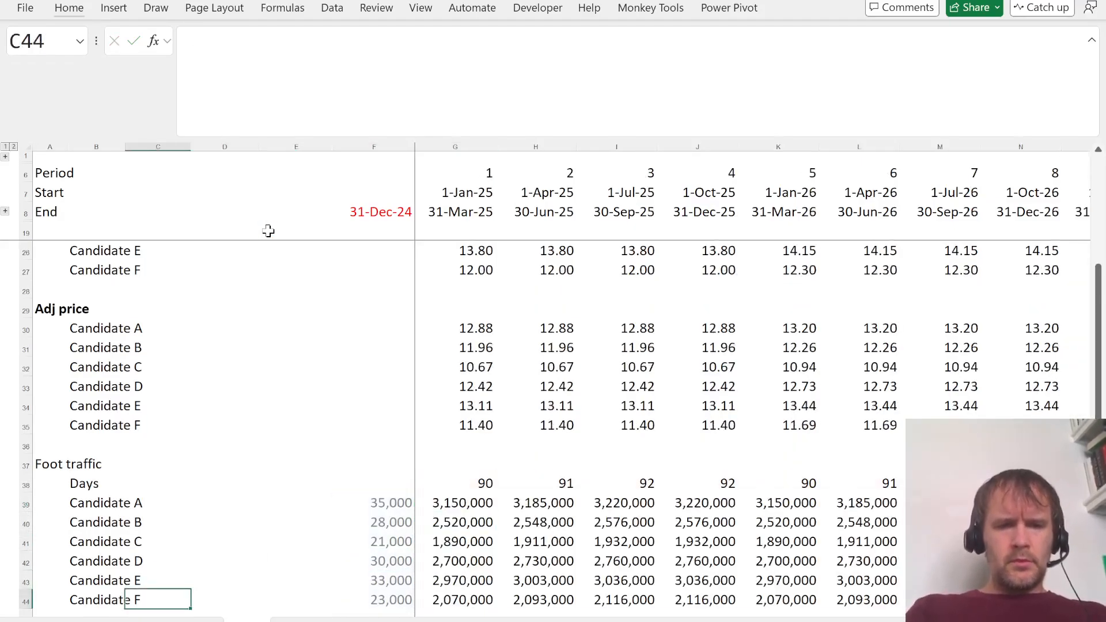
key("Down")
key("Left")
key("alt+Tab")
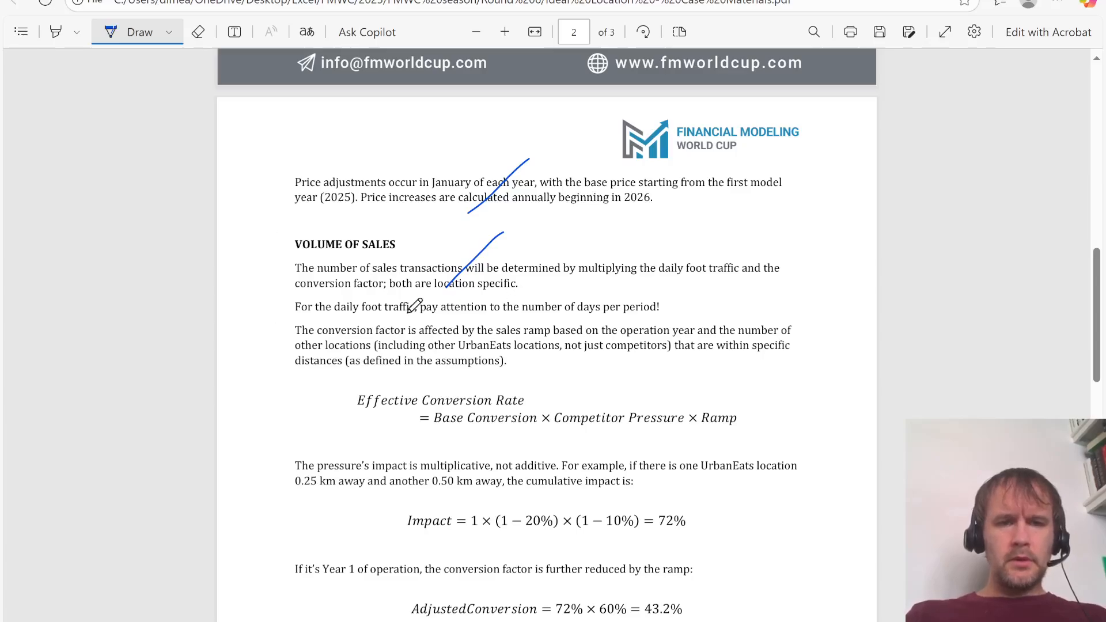
left_click_drag(410, 314, 478, 288)
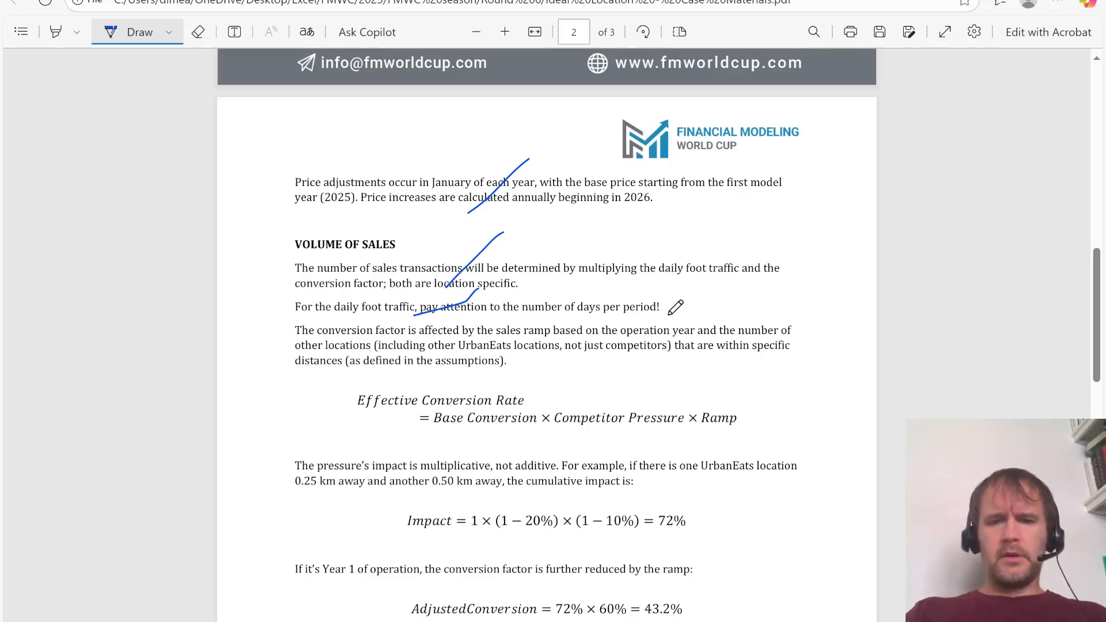
Step: On the Assumptions sheet, label the candidate count column "Comp nearby" in G49 and add the heading "Any nearby" in I49
key("alt+Tab")
key("ctrl+Page_Up")
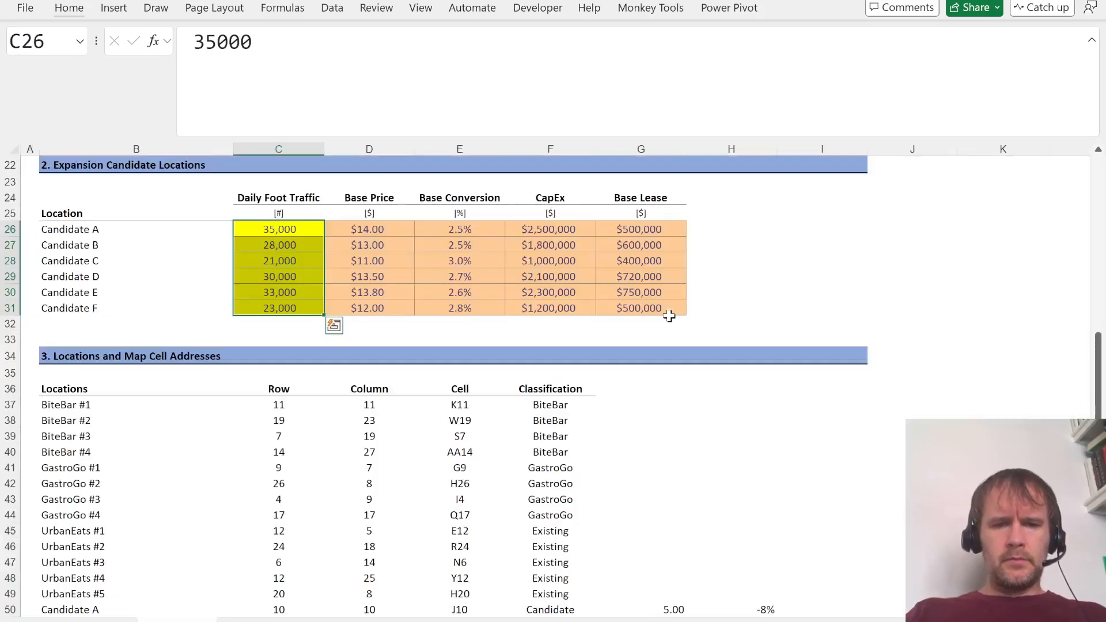
scroll(562, 540, "down", 5)
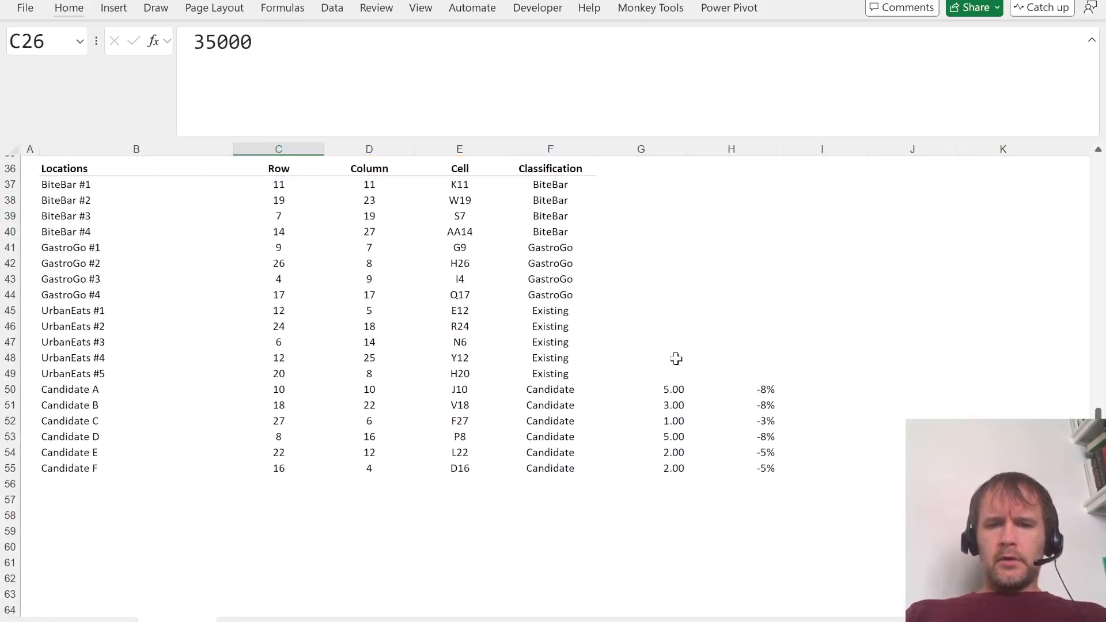
left_click(649, 375)
type("Comp ne")
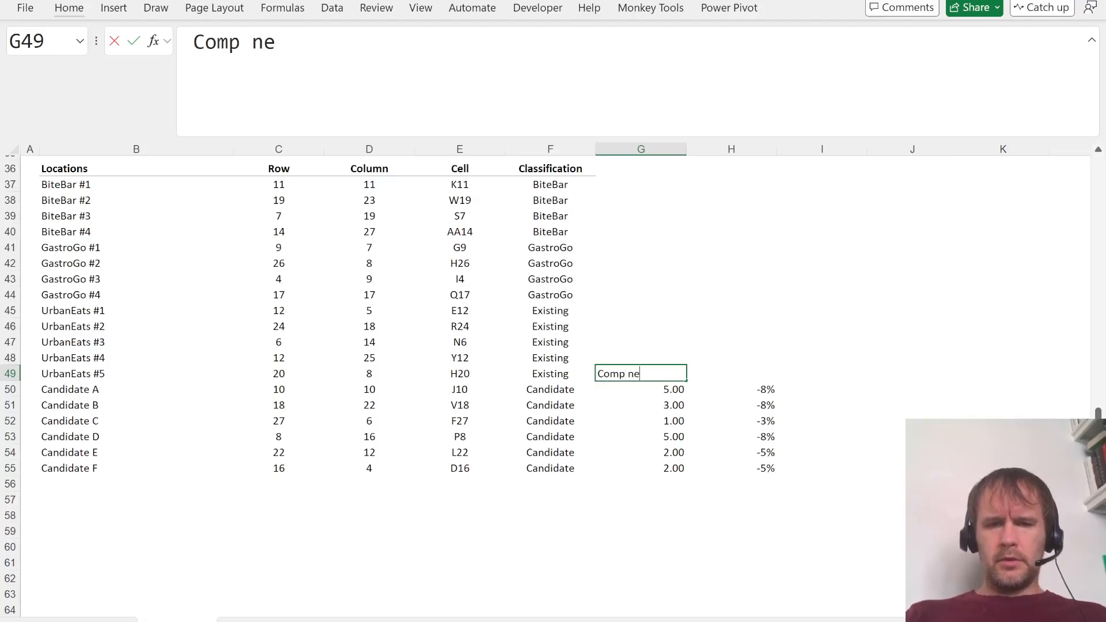
type("arby")
key("Tab")
key("Tab")
key("Tab")
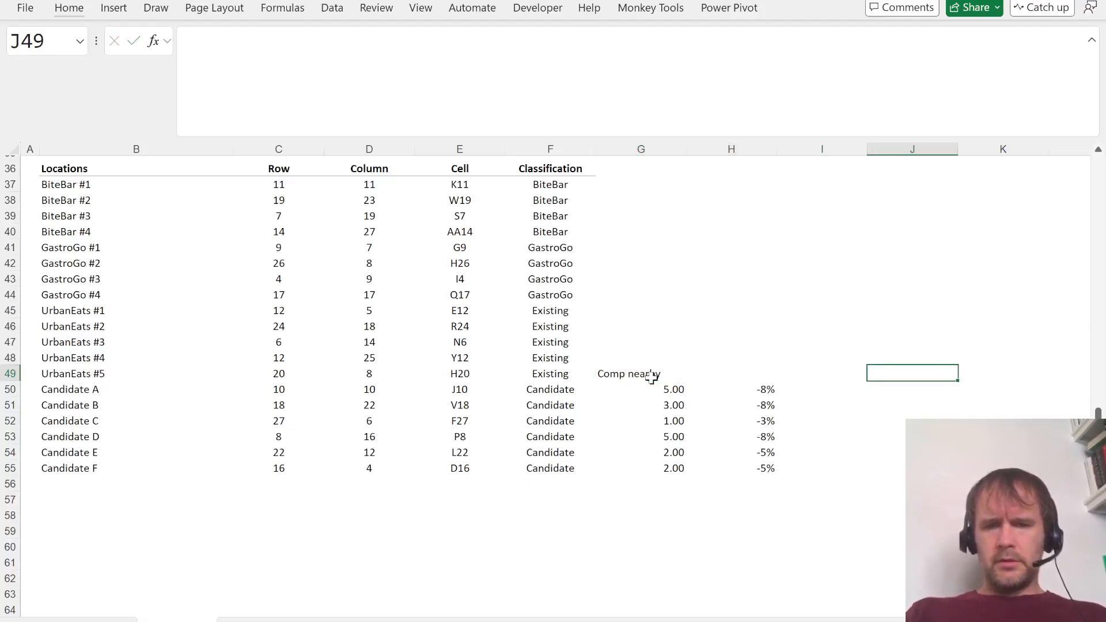
key("shift+Tab")
type("Any nearb")
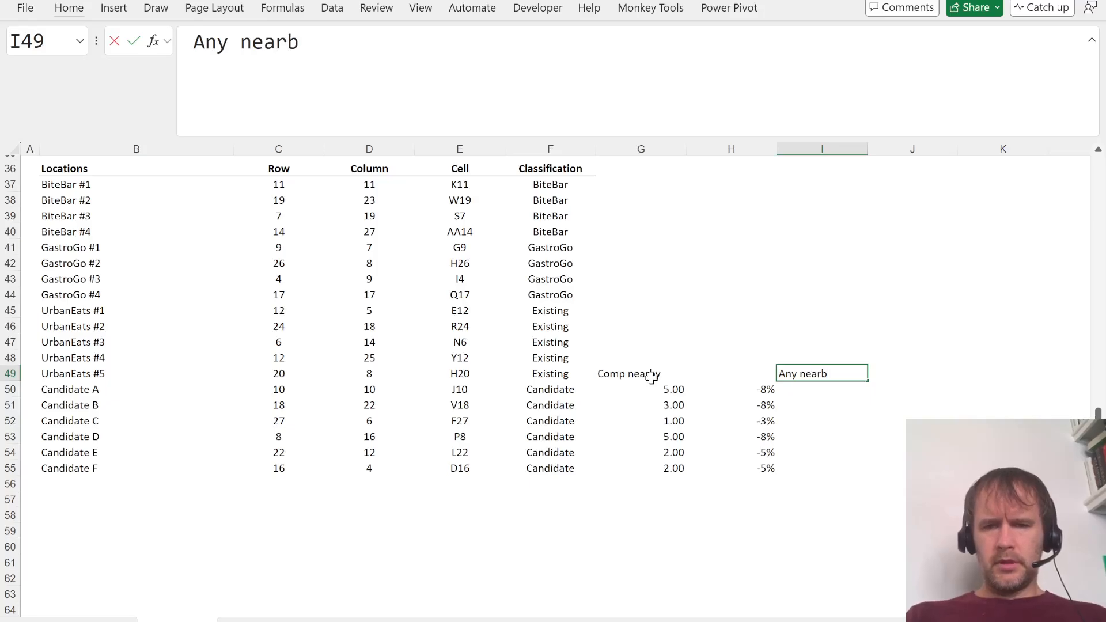
type("y")
key("Return")
Step: Copy the G50 distance-count formula text into I50 and extend its location range to $C$37:$D$49
key("Left")
key("Left")
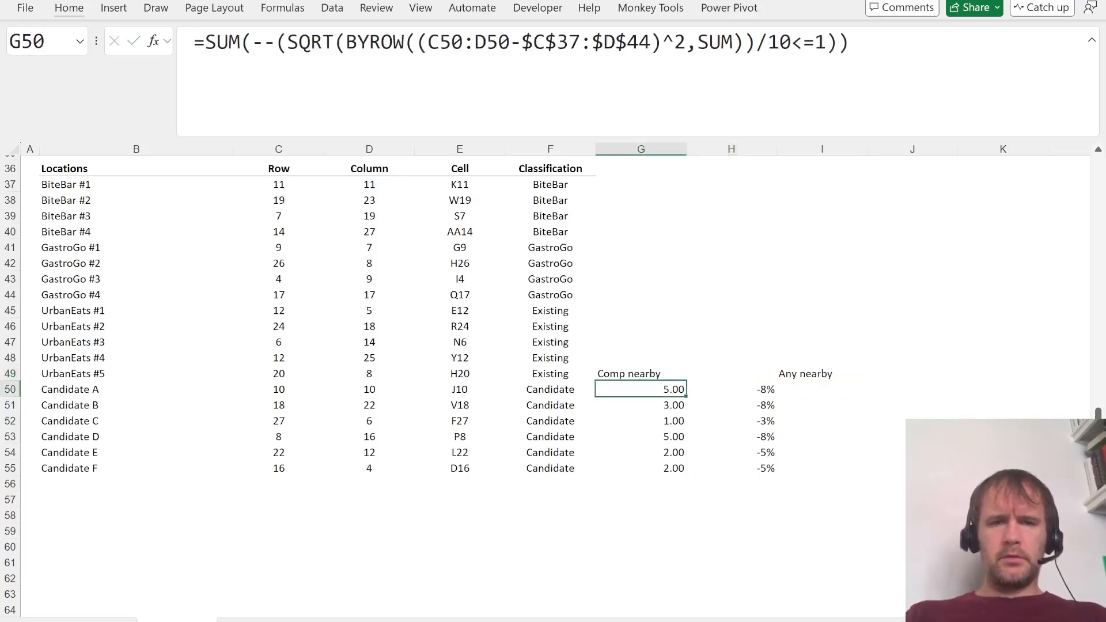
key("F2")
key("ctrl+a")
key("ctrl+c")
key("Tab")
key("Tab")
key("F2")
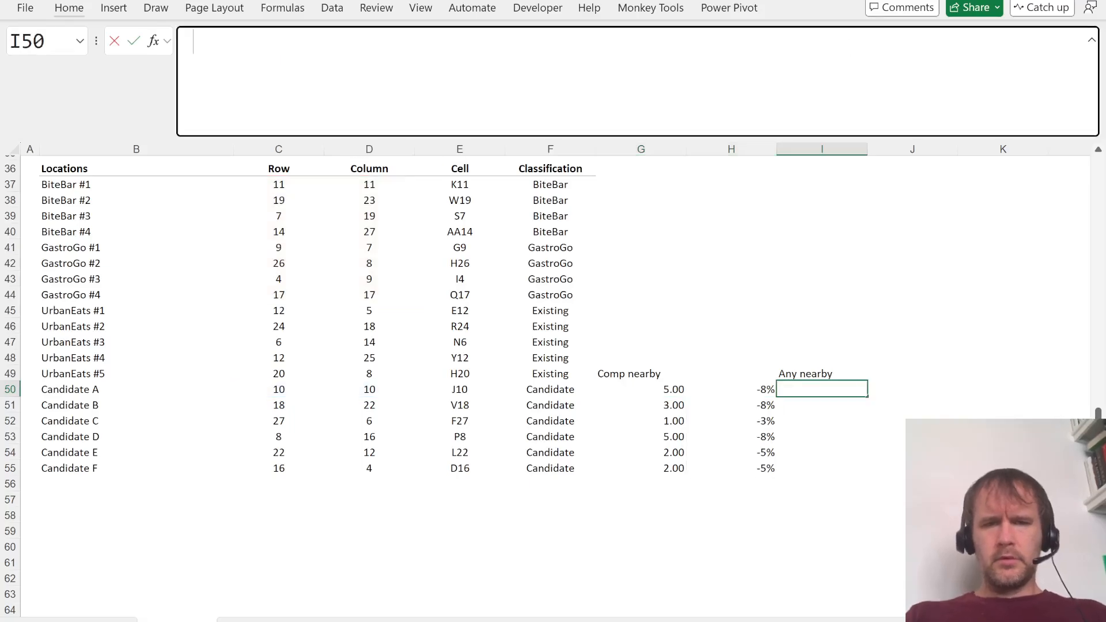
key("ctrl+v")
left_click_drag(415, 304, 414, 378)
key("Return")
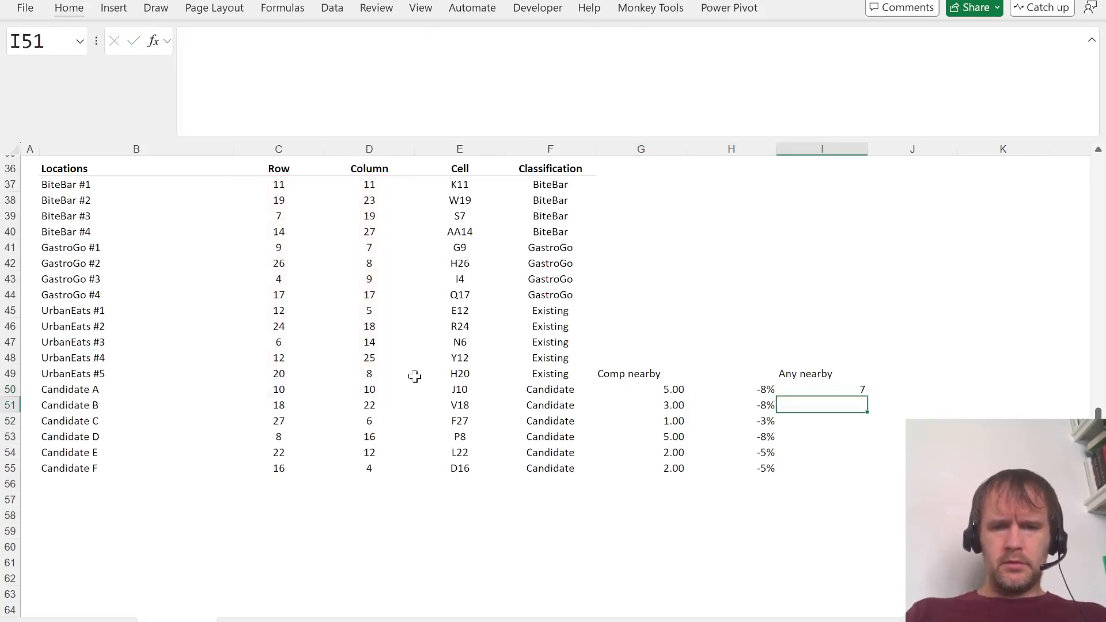
Step: Fill the Any nearby formula down from I50 to I55 for all candidates
key("Left")
key("ctrl+Down")
key("Right")
key("ctrl+shift+Up")
key("ctrl+d")
Step: Review the competitor pressure rules in the case PDF and the conversion rate adjustments by proximity on the Assumptions sheet
key("alt+Tab")
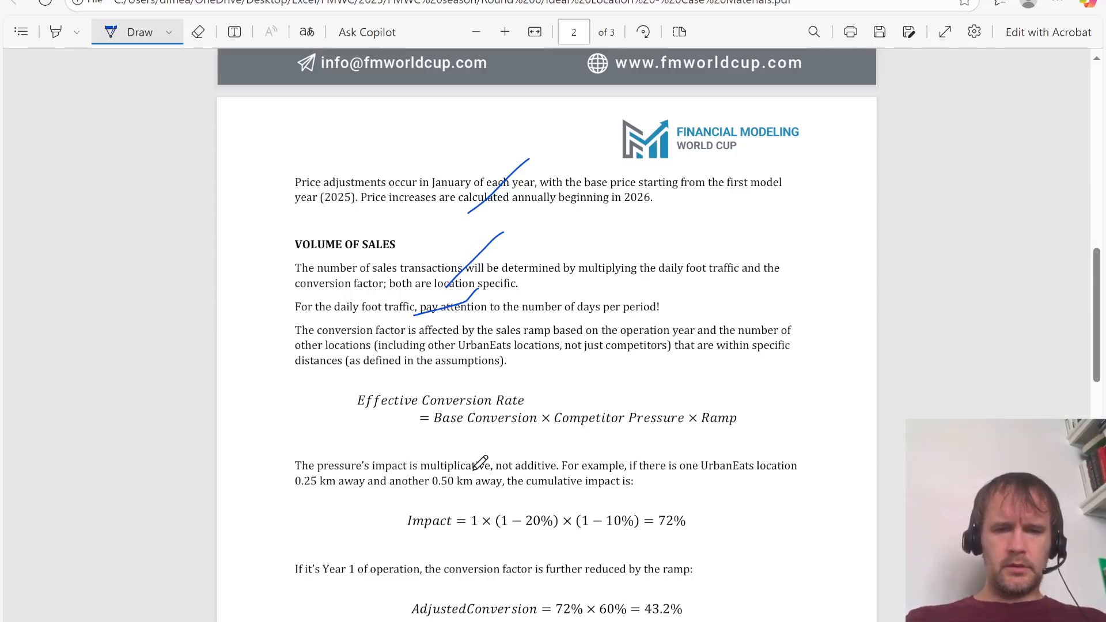
key("alt+Tab")
scroll(451, 469, "up", 12)
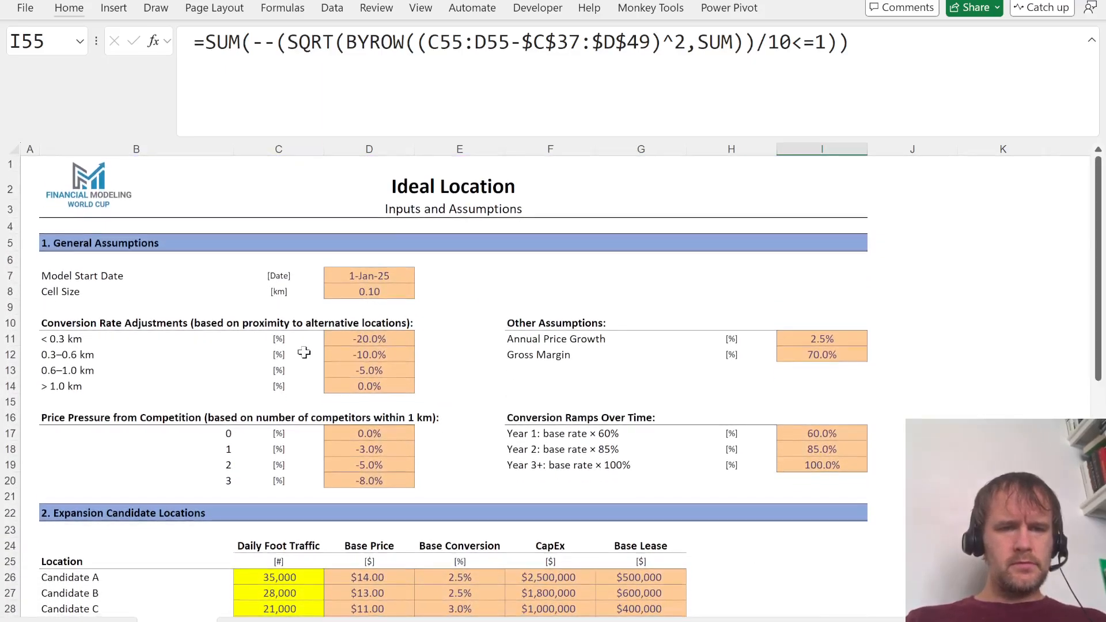
Step: Try to replace the proximity band labels from B11 down with the numeric thresholds 0, 0.3 and 0.6
left_click(84, 339)
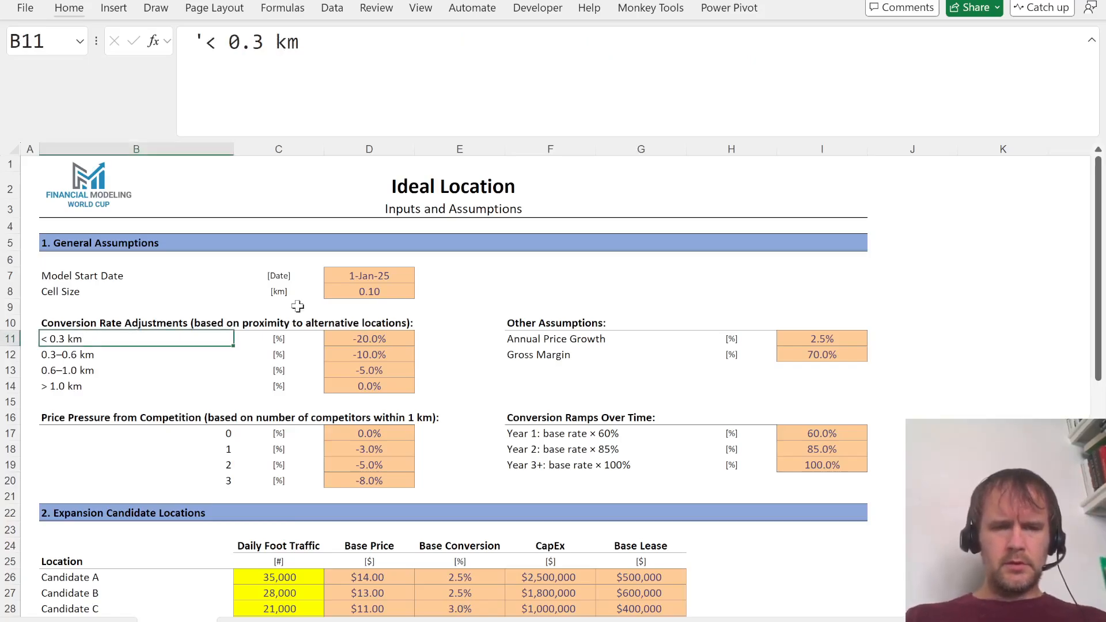
type("0")
key("Return")
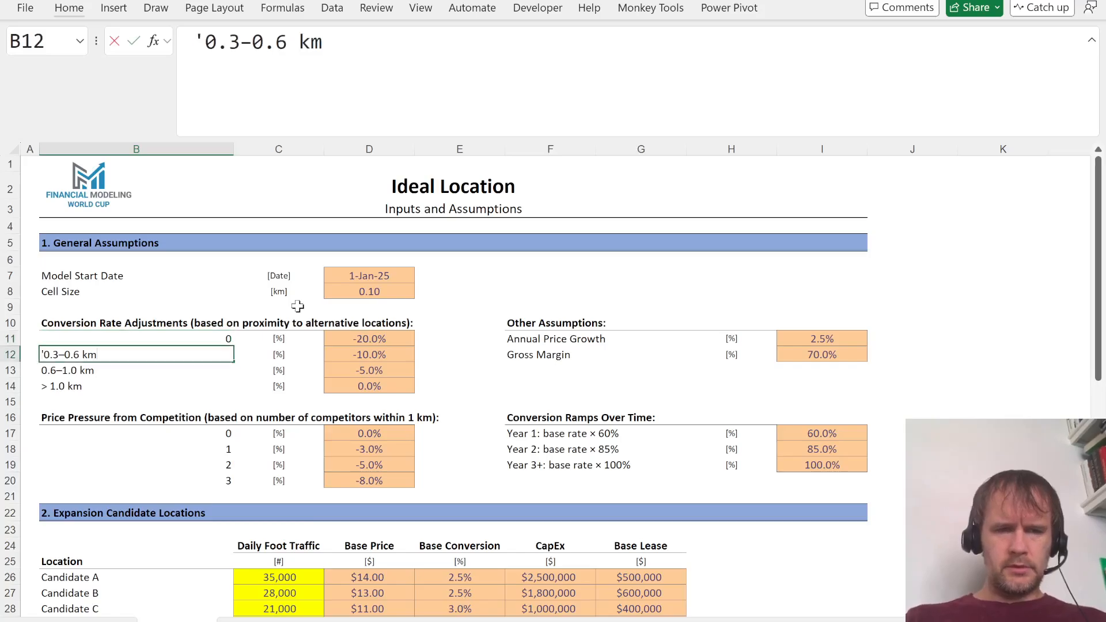
type("0.3")
key("Return")
type("0.6")
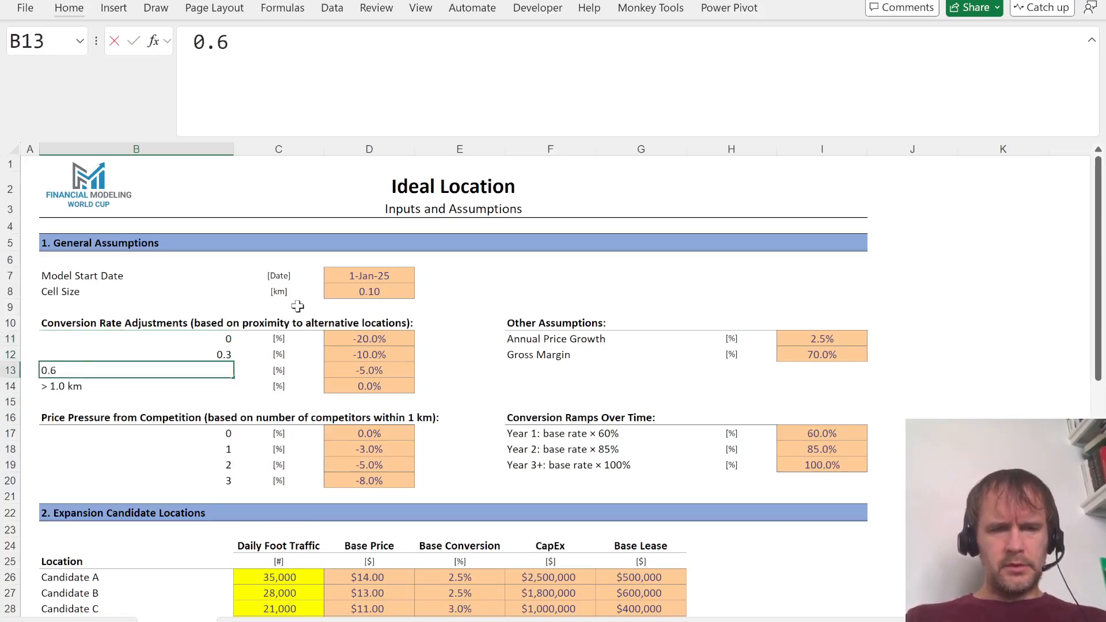
key("Escape")
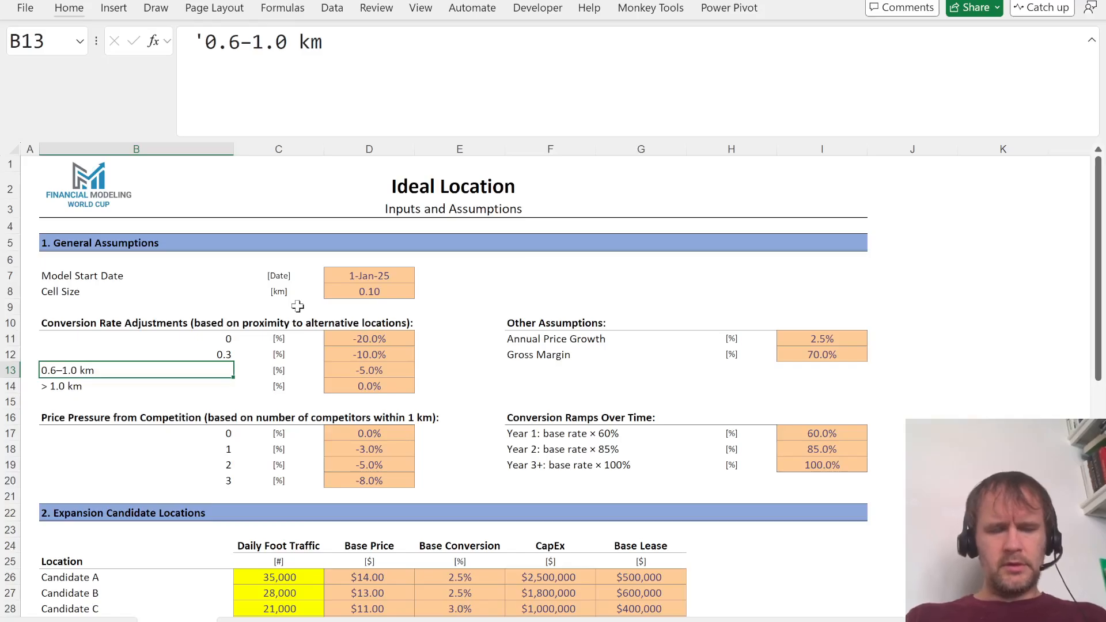
key("ctrl+z")
key("ctrl+z")
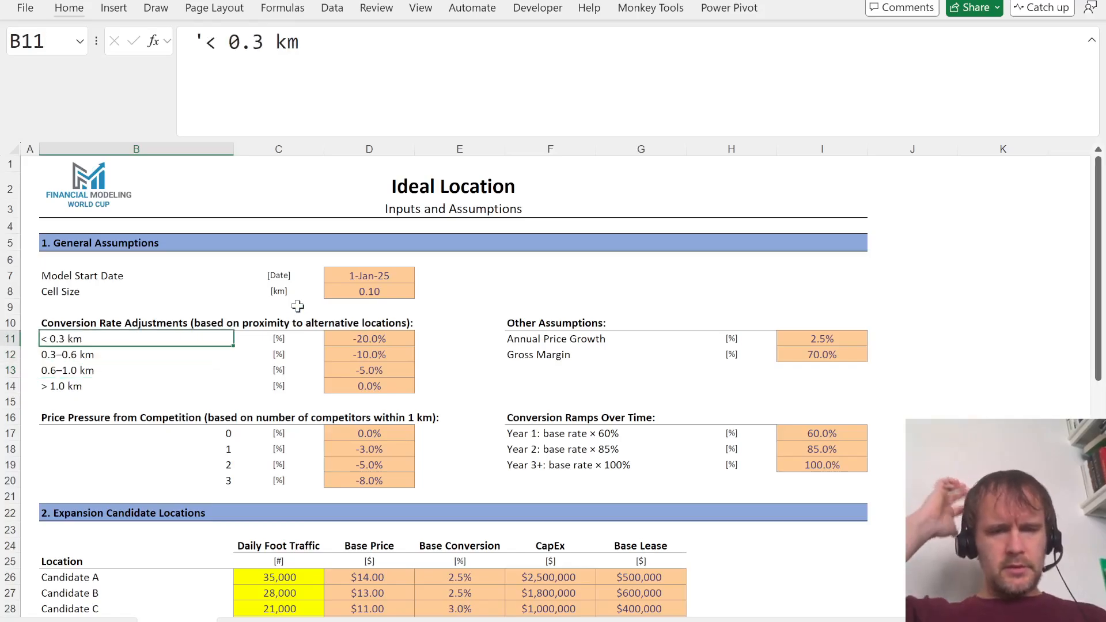
scroll(465, 490, "down", 9)
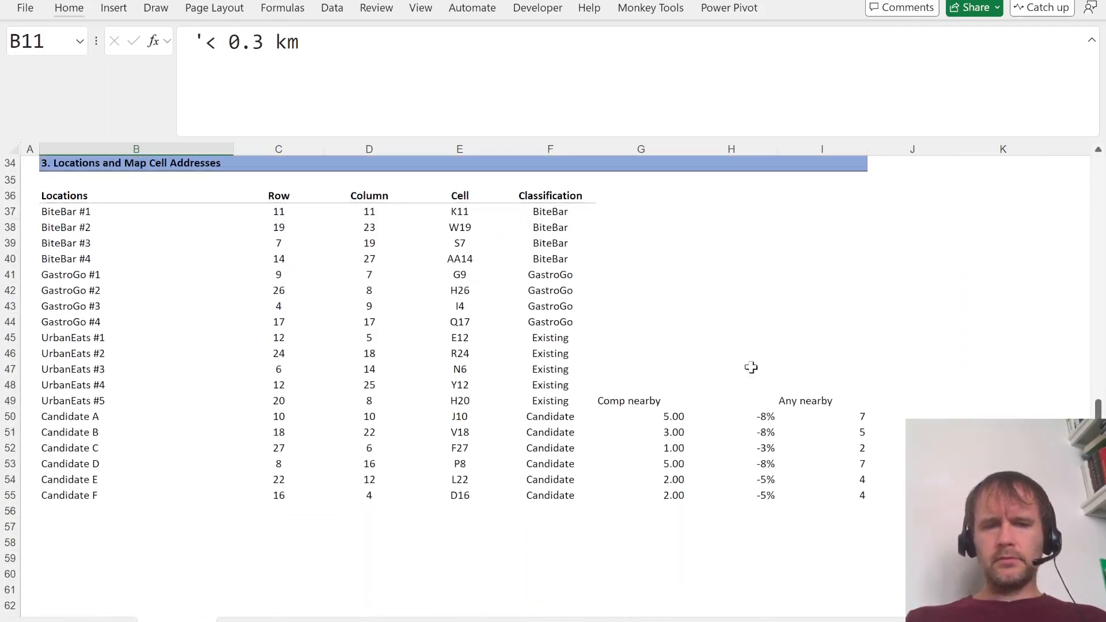
left_click(440, 540)
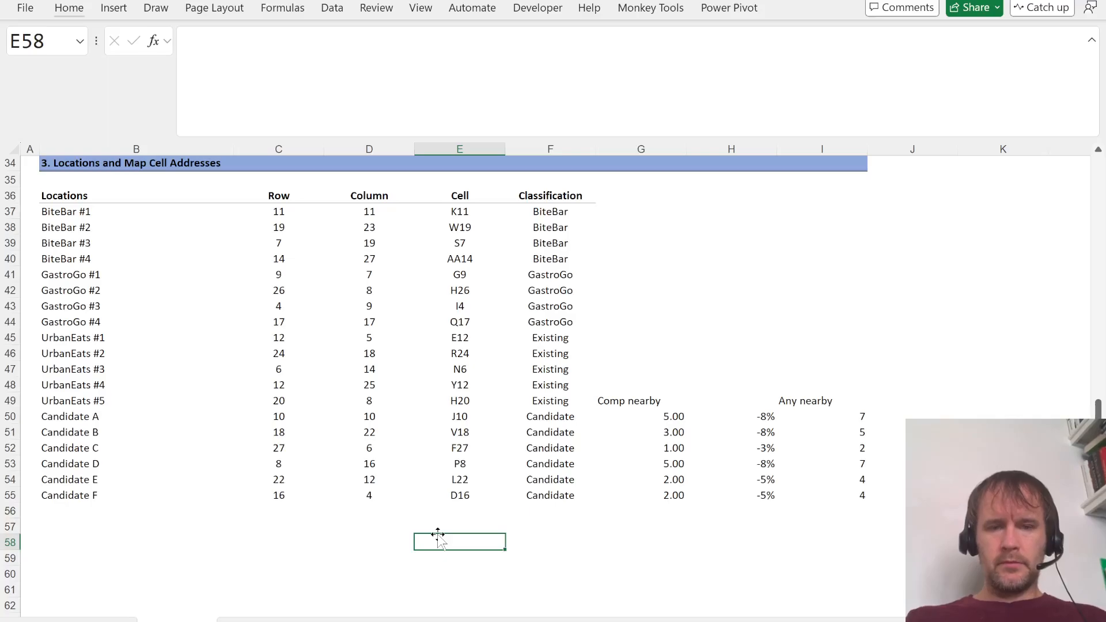
type("=dist")
key("Escape")
key("Escape")
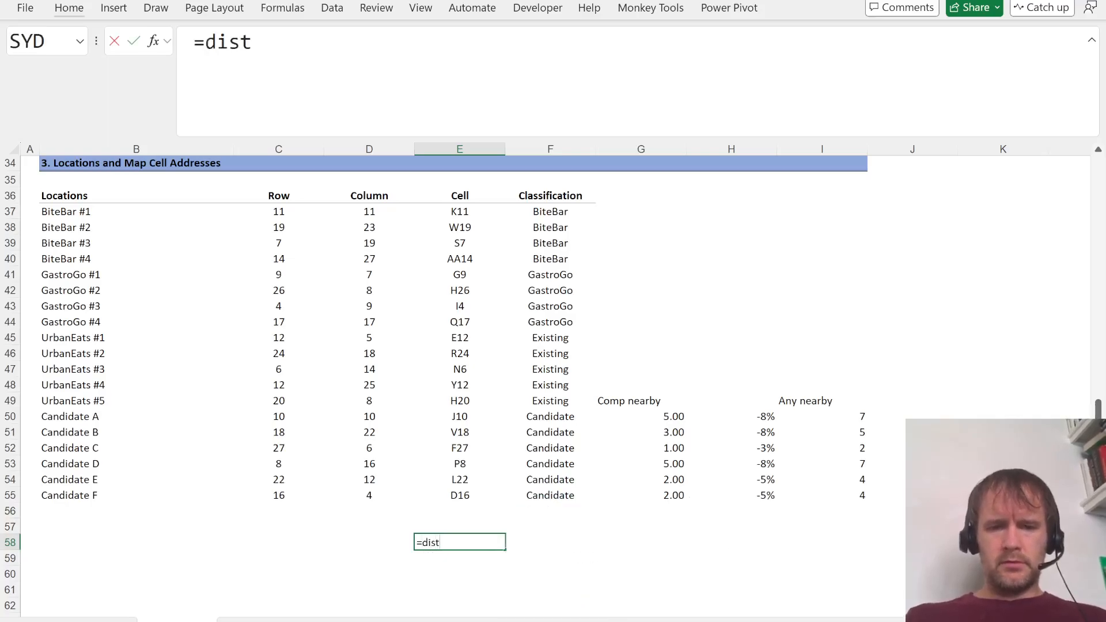
Step: Clear the Any nearby formulas in I51:I55, keeping the one for Candidate A
left_click(855, 415)
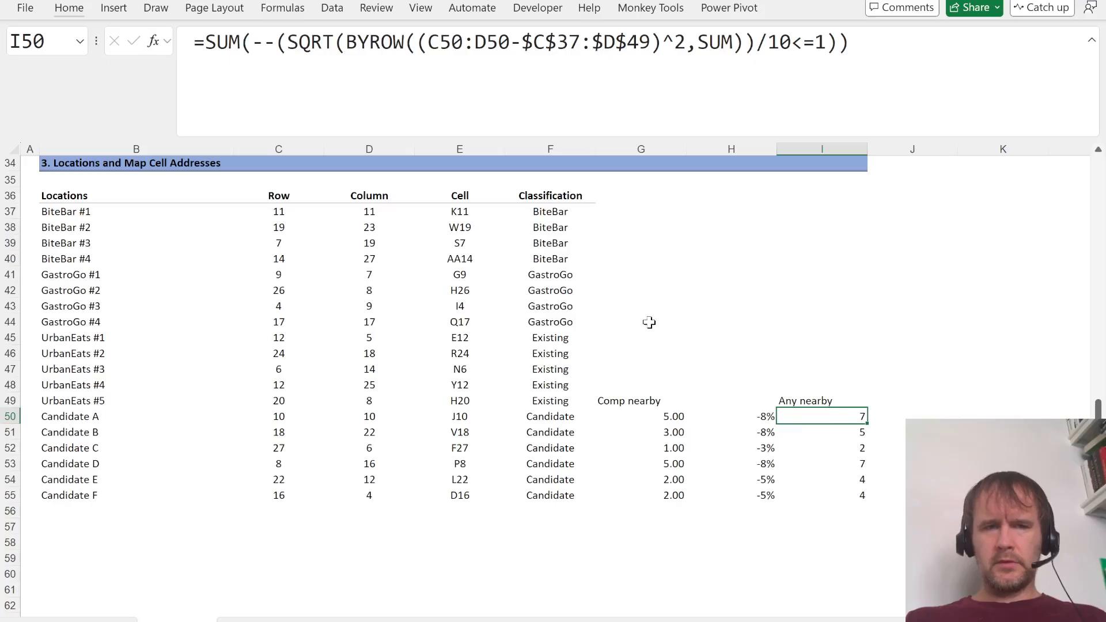
key("Down")
key("ctrl+shift+Down")
key("Delete")
key("Up")
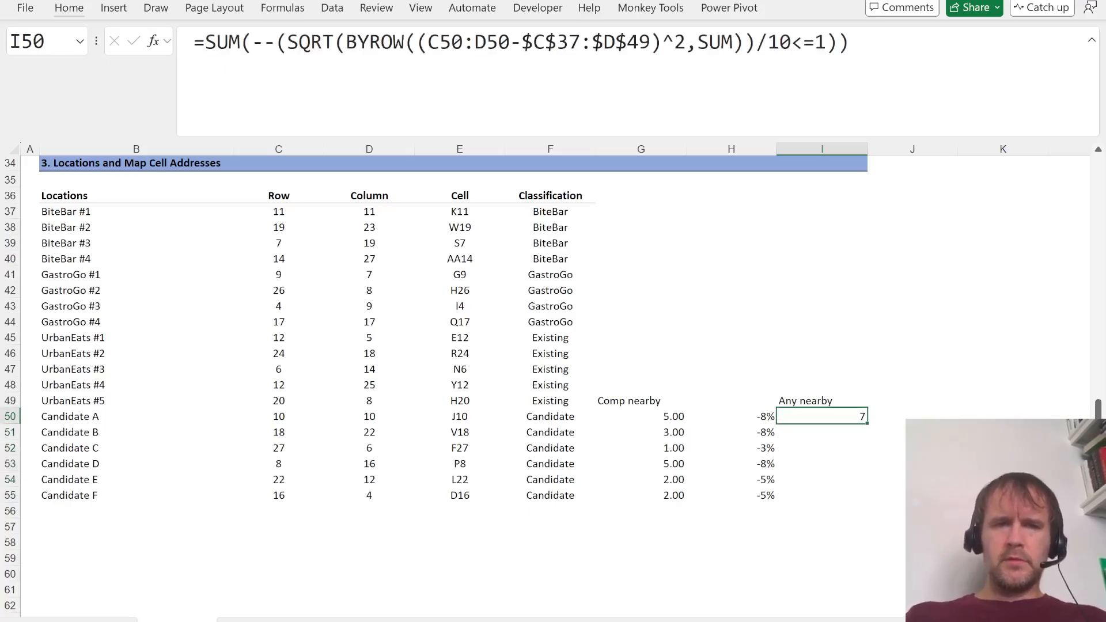
Step: Reduce the I50 formula to =SQRT(BYROW((C50:D50-$C$37:$D$49)^2,SUM))/10 so it spills Candidate A's distances
key("F2")
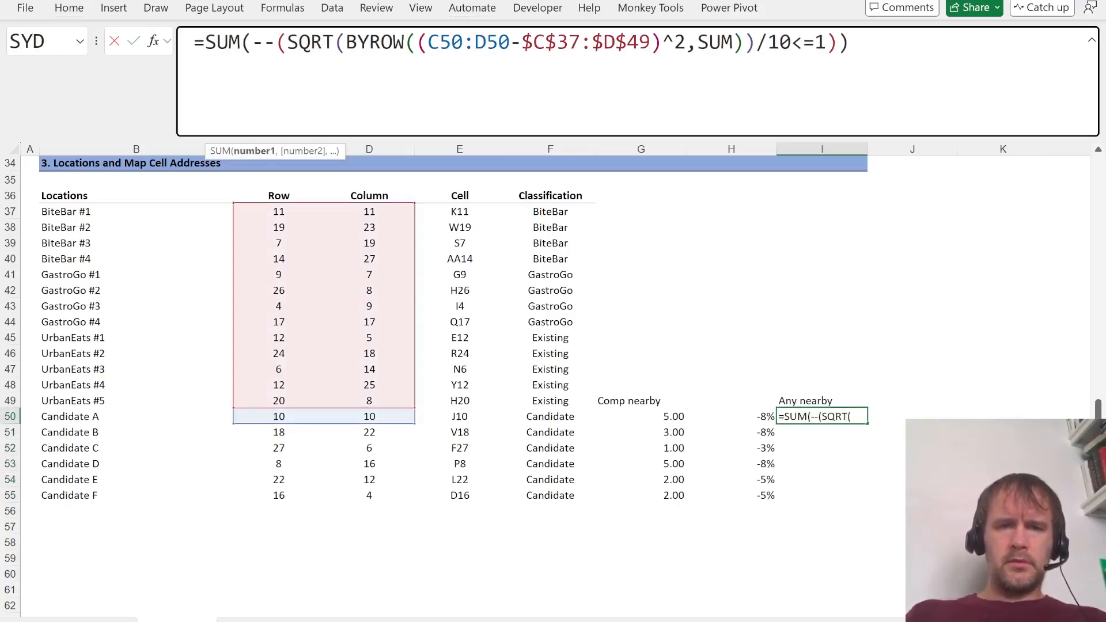
key("ctrl+shift+Left")
key("ctrl+shift+Left")
key("Delete")
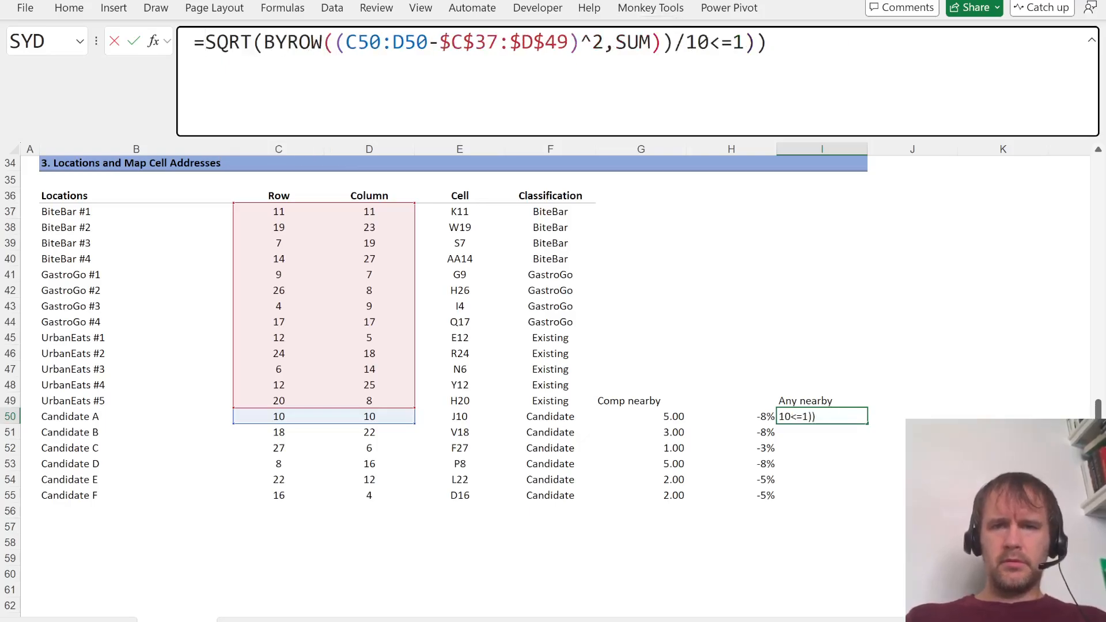
key("Return")
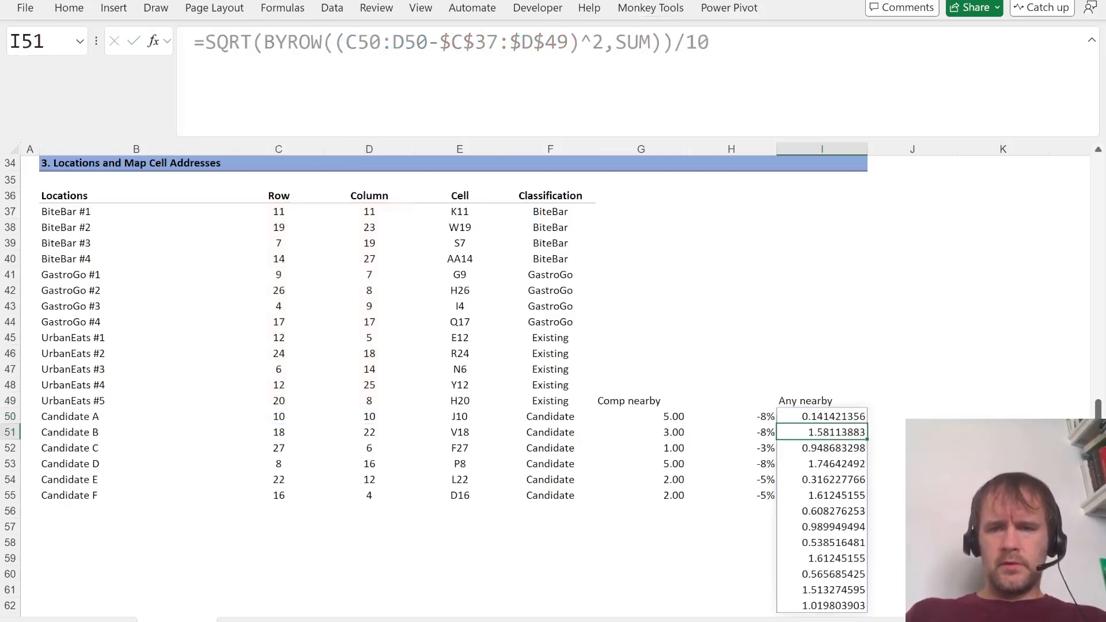
key("Up")
key("ctrl+shift+Down")
key("Left")
key("Right")
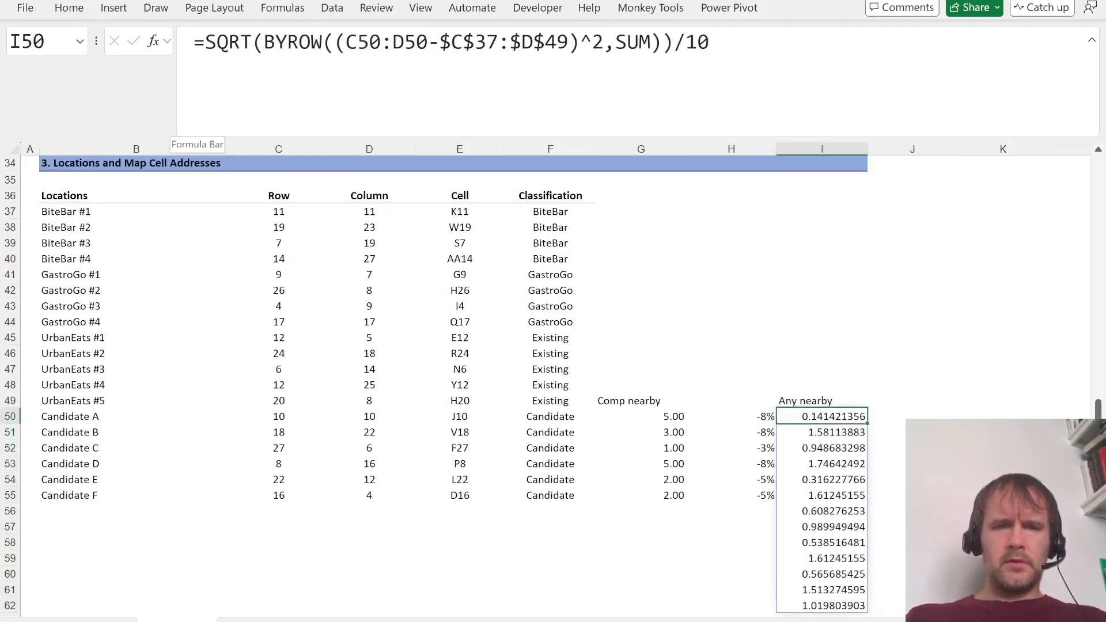
Step: Wrap the I50 distance calculation in LET as a and test for exact one-decimal distances with OR(a=ROUND(a,1))
left_click(203, 42)
type("let")
key("Tab")
type("a,")
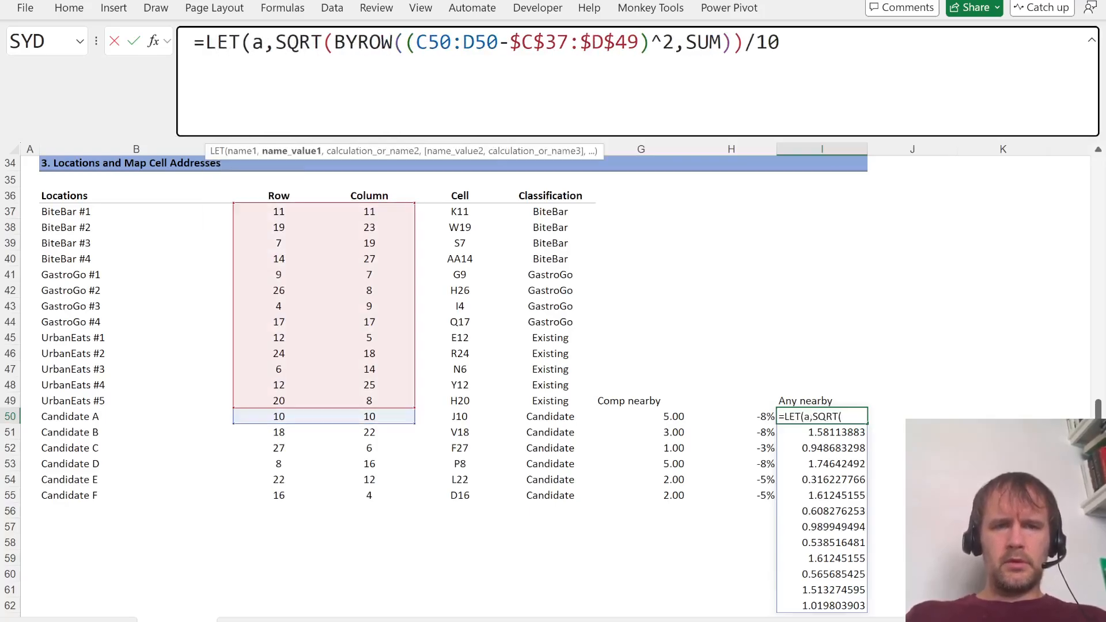
type(",or")
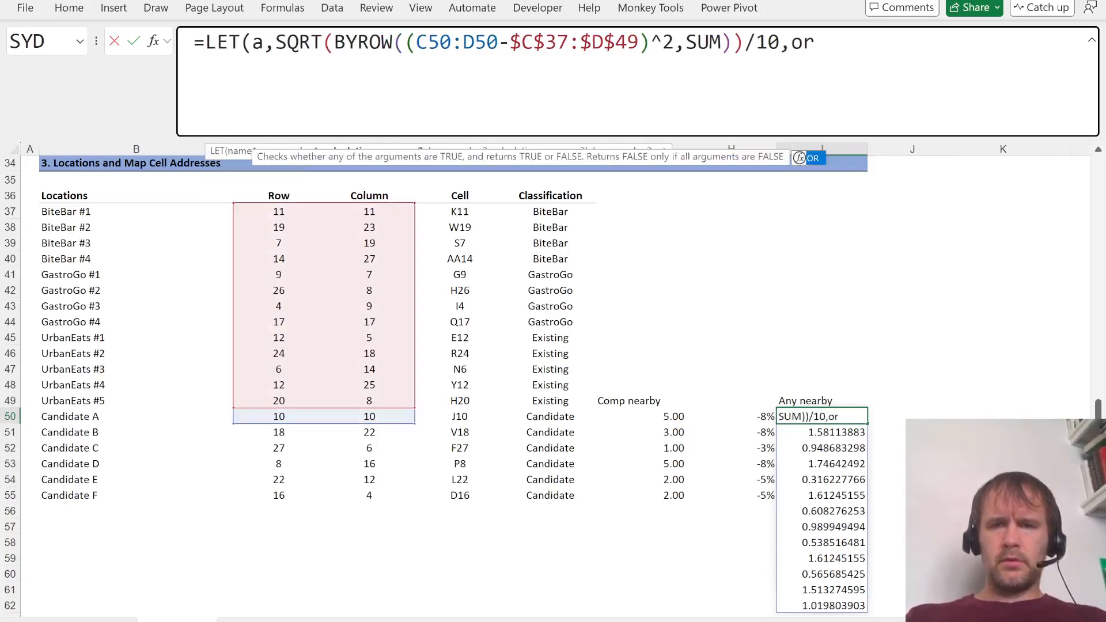
key("Tab")
type("a=r")
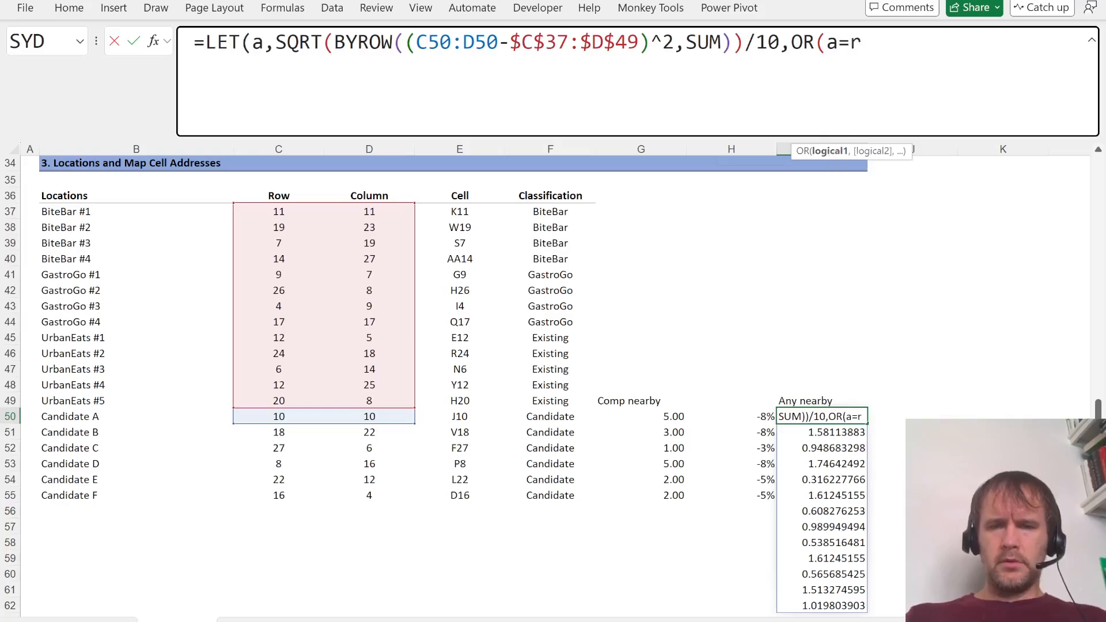
type("ound")
key("Tab")
type("a,1")
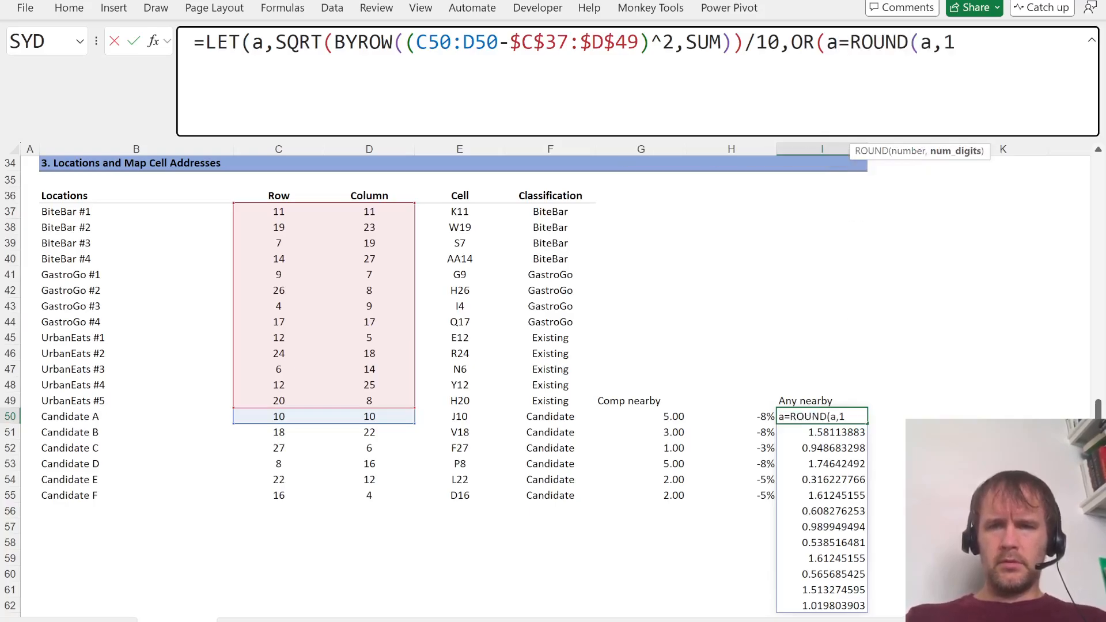
type(")))")
key("Return")
Step: Fill the rounding test formula down from I50 through I55 for the remaining candidates
key("ctrl+d")
key("Down")
key("ctrl+d")
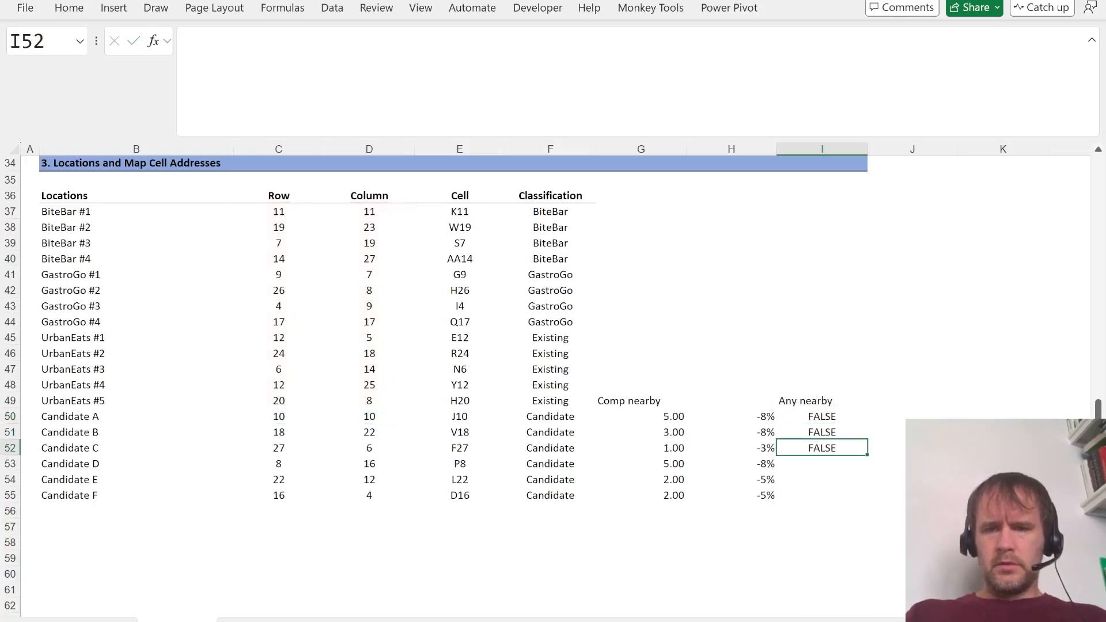
key("Down")
key("ctrl+d")
key("Down")
key("ctrl+d")
key("Down")
key("ctrl+d")
Step: Strip the LET and OR test from I54 to spill Candidate E's raw distances, and clear I55 beneath it
key("Up")
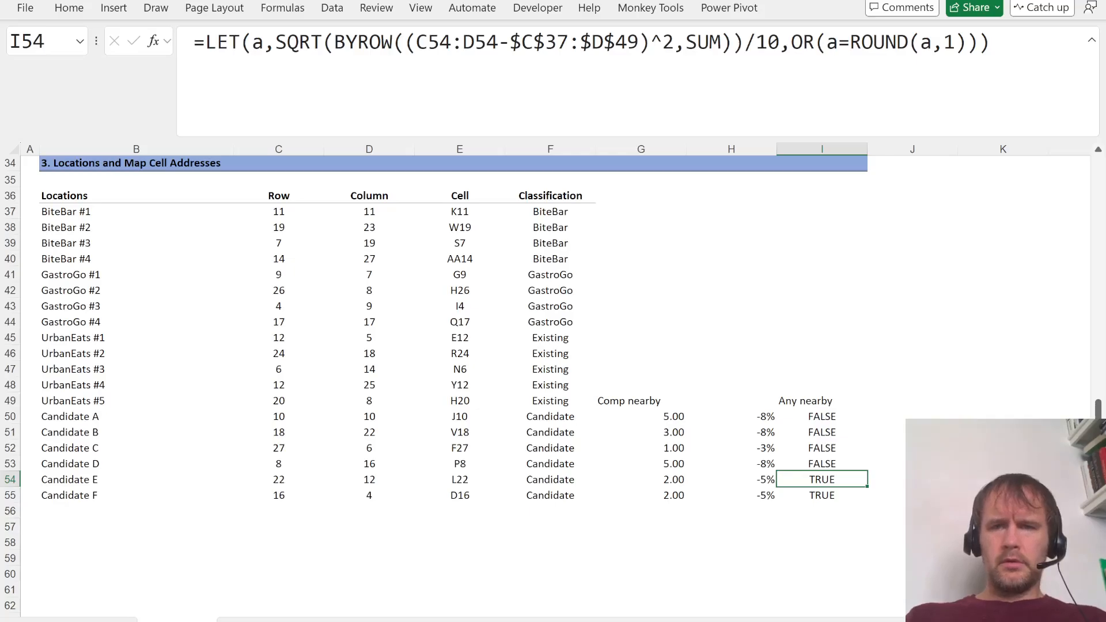
left_click_drag(779, 42, 991, 44)
key("BackSpace")
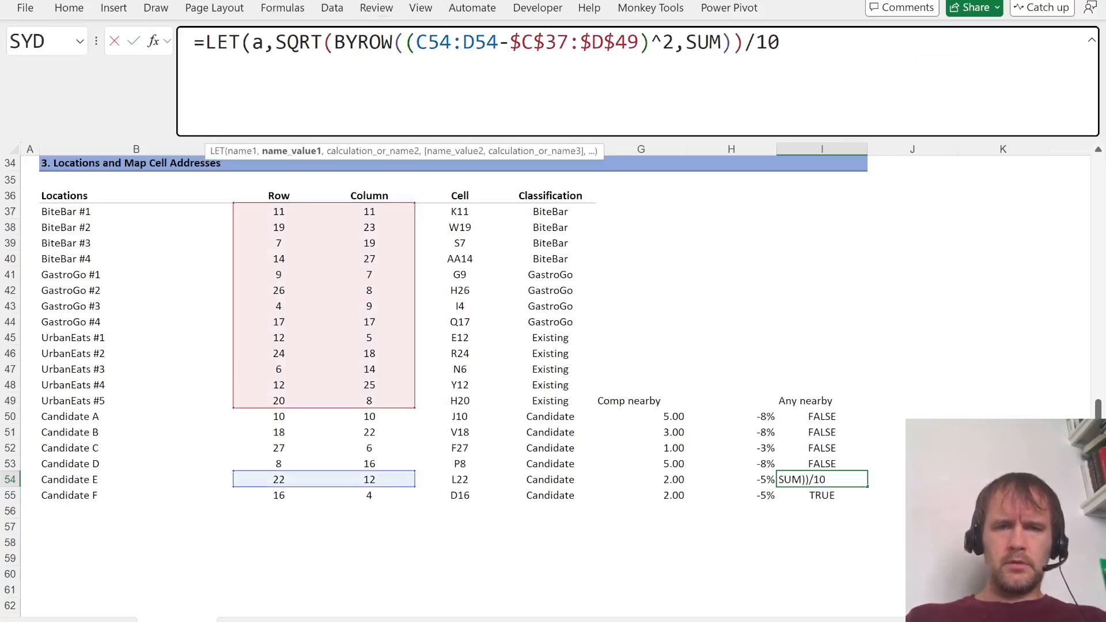
left_click_drag(275, 42, 206, 42)
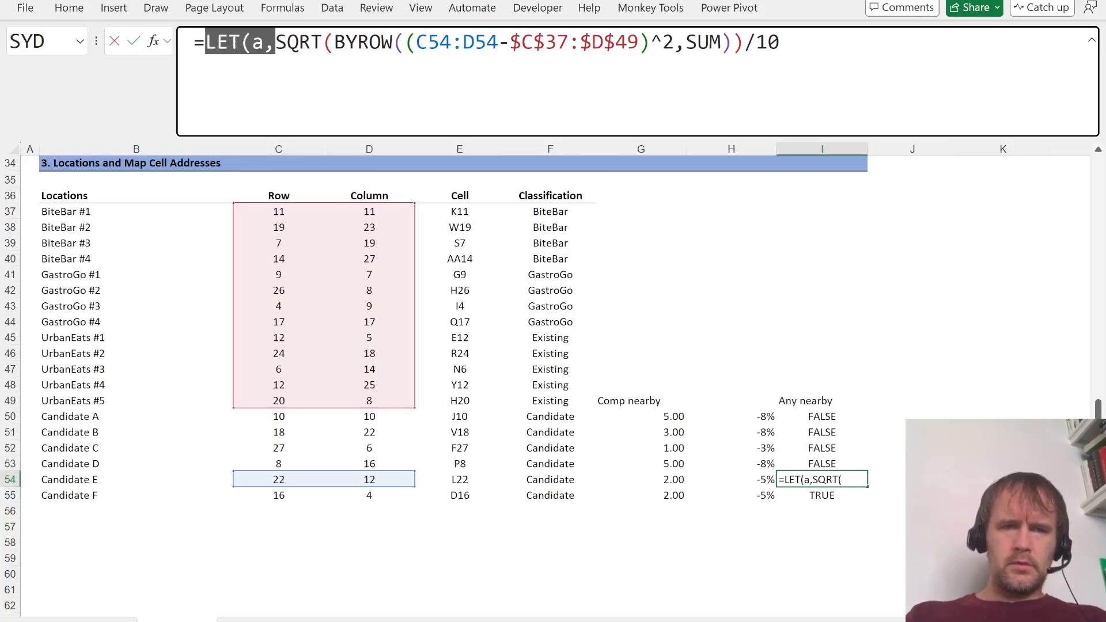
key("BackSpace")
key("Return")
key("Delete")
key("Up")
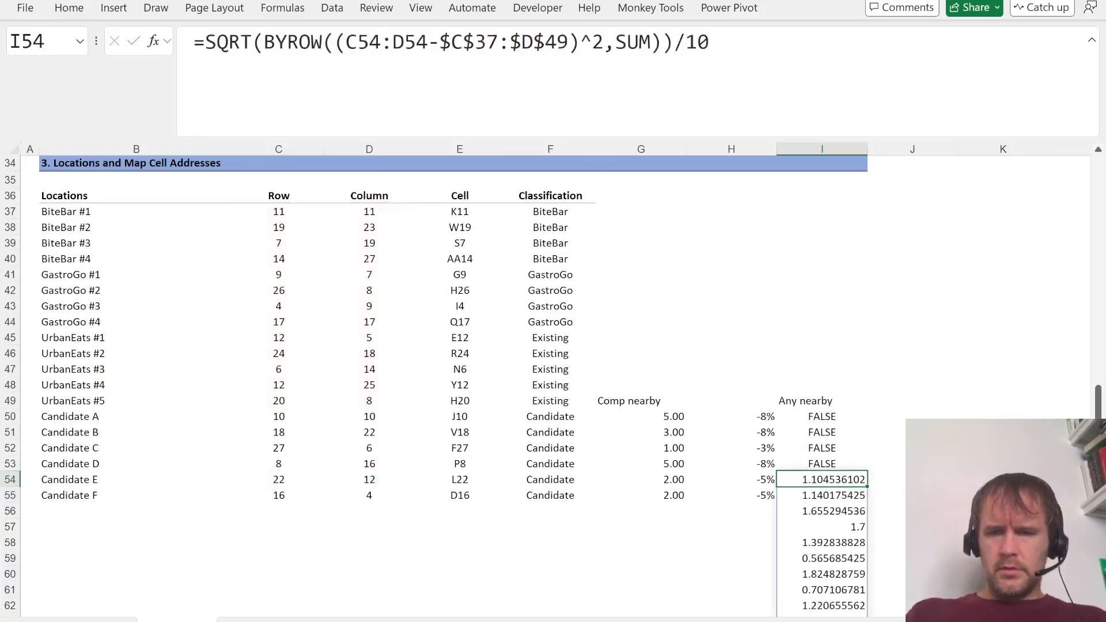
Step: Examine Candidate E's spilled distances for values that fall exactly on a proximity band boundary
key("ctrl+Down")
key("Up")
key("Up")
key("Up")
key("Up")
key("Up")
key("Up")
key("Up")
key("Up")
key("Up")
key("Up")
key("Up")
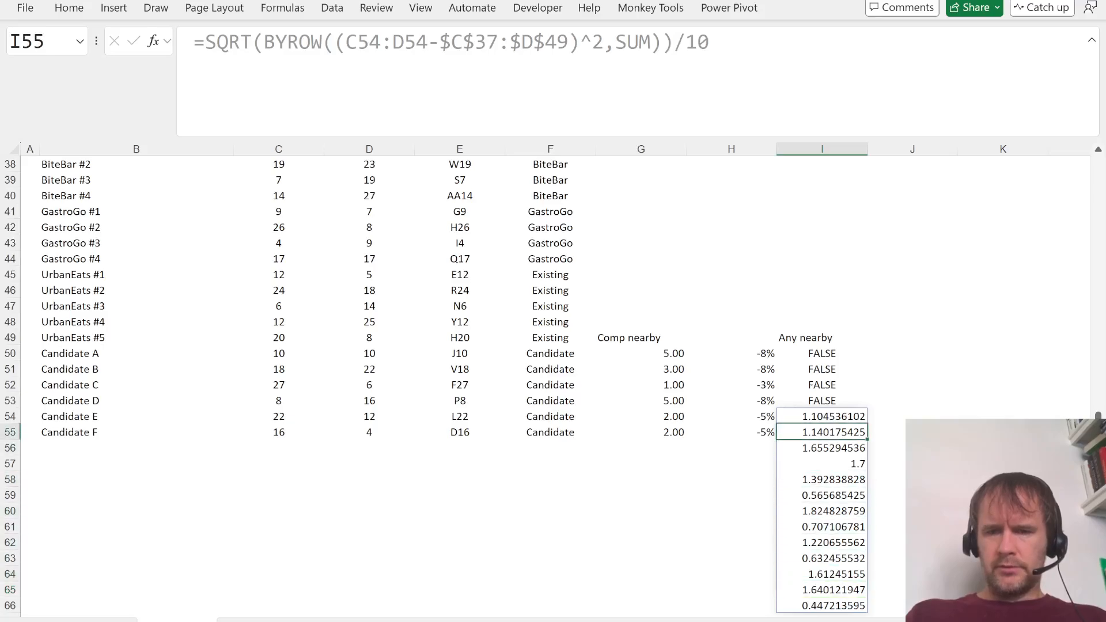
Step: Fill the raw distance formula down into I55 and check Candidate F's distances for exact band boundary values
key("ctrl+d")
key("Down")
key("Down")
key("Down")
key("Down")
key("Down")
key("Down")
key("Down")
key("Down")
key("Down")
key("Down")
key("Down")
key("Down")
key("Down")
key("Down")
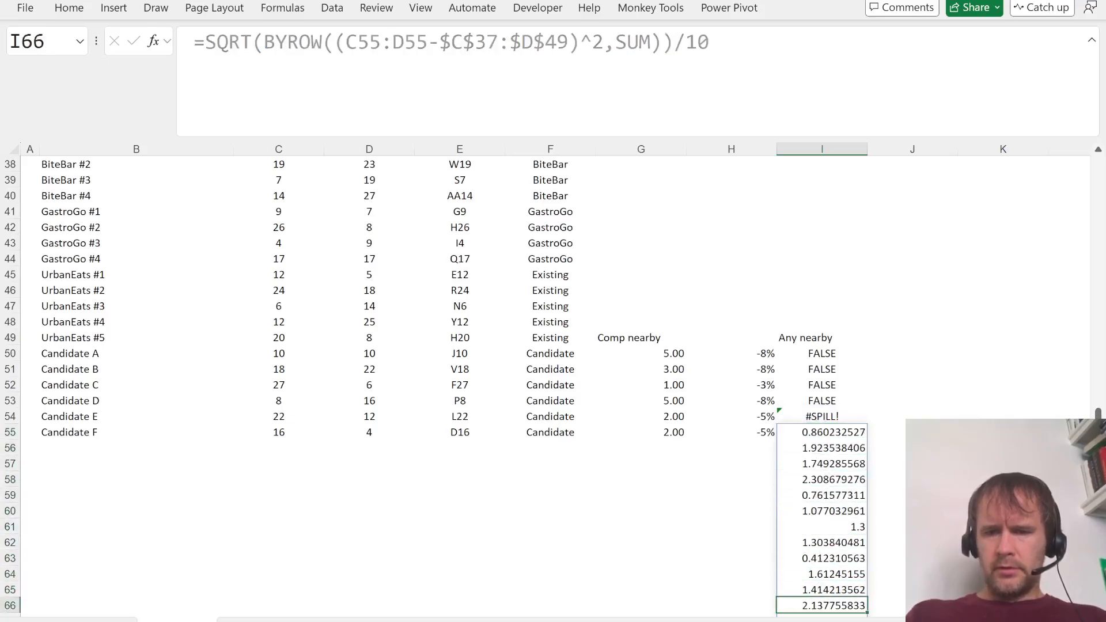
key("Up")
key("Up")
key("Up")
key("Up")
key("Up")
key("Up")
key("Up")
key("Up")
key("Up")
key("Up")
key("Up")
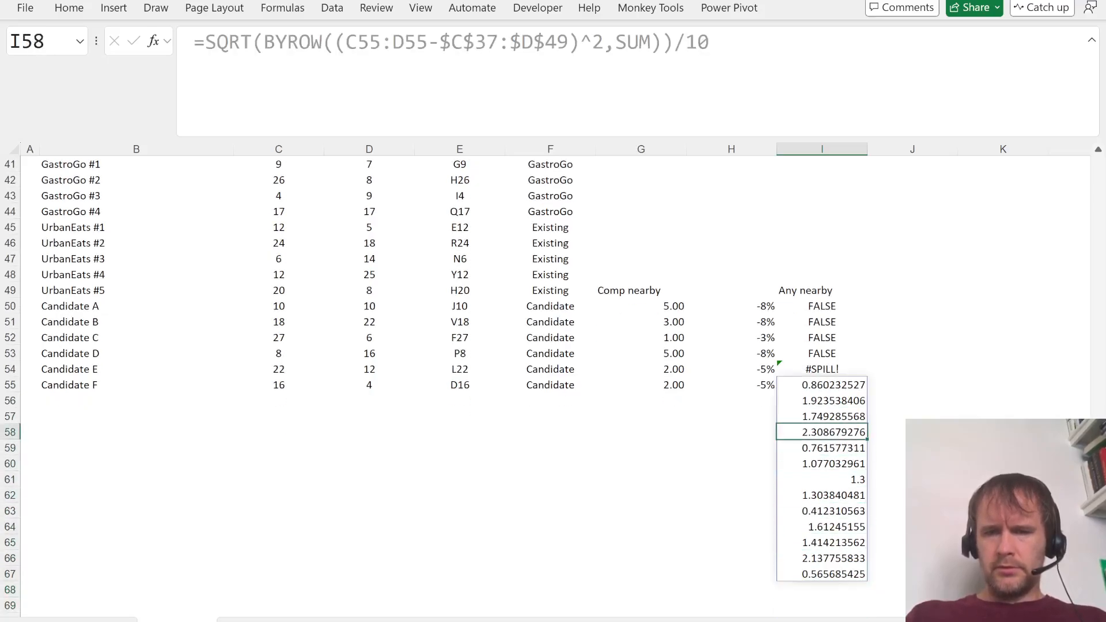
Step: Remove the OR(a=ROUND(a,1)) test from the LET formula in I50, keeping the distance variable a
key("ctrl+Left")
key("ctrl+shift+Up")
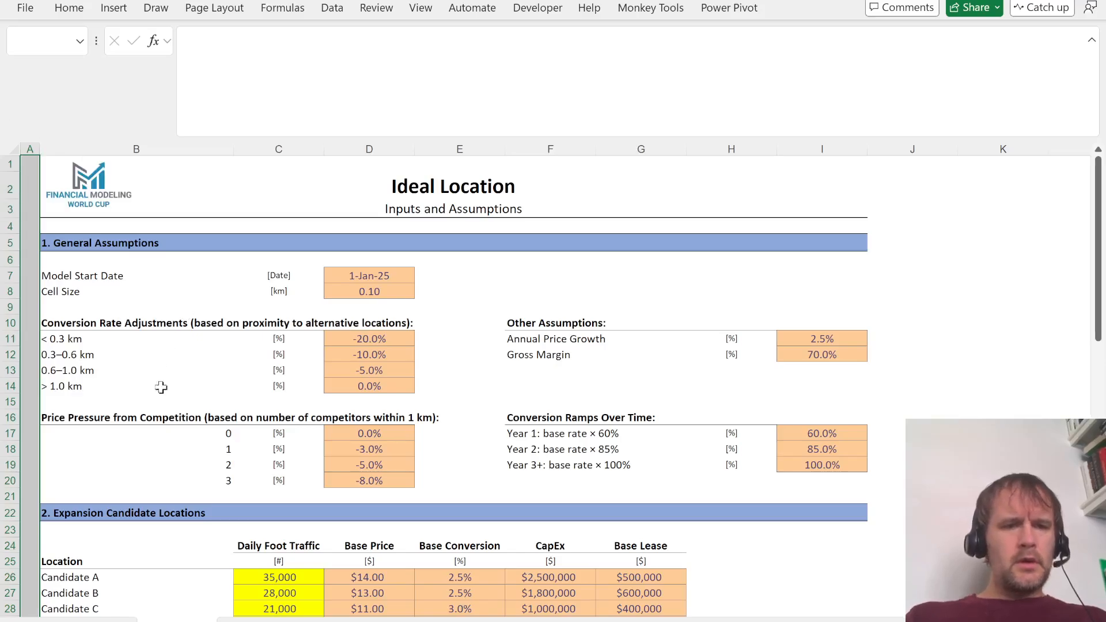
key("Right")
key("Right")
key("Right")
key("ctrl+Right")
key("ctrl+Up")
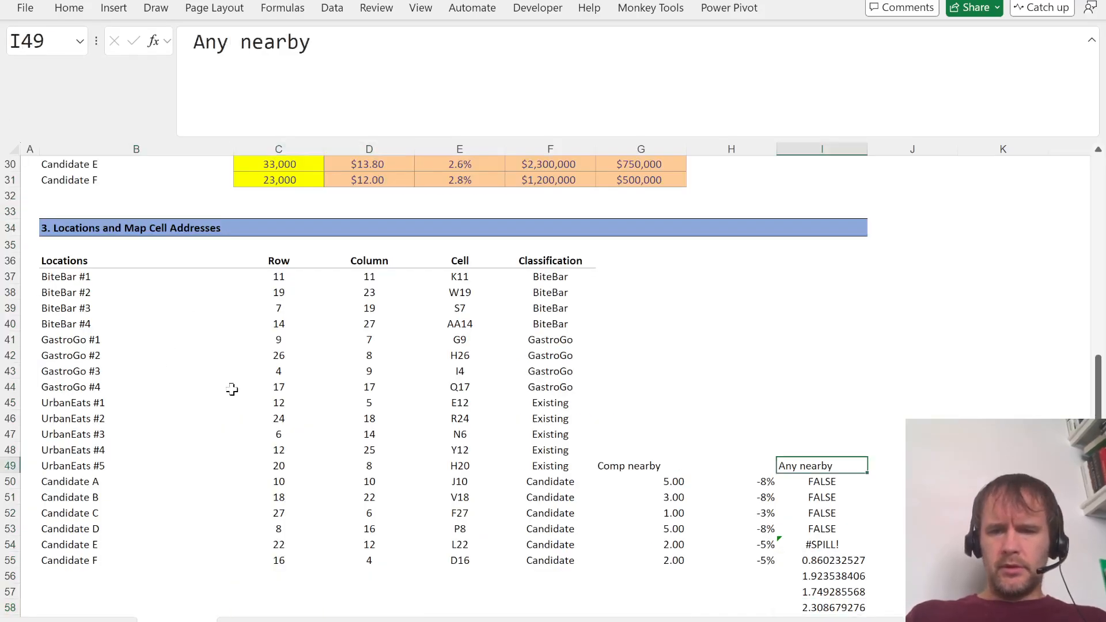
key("Down")
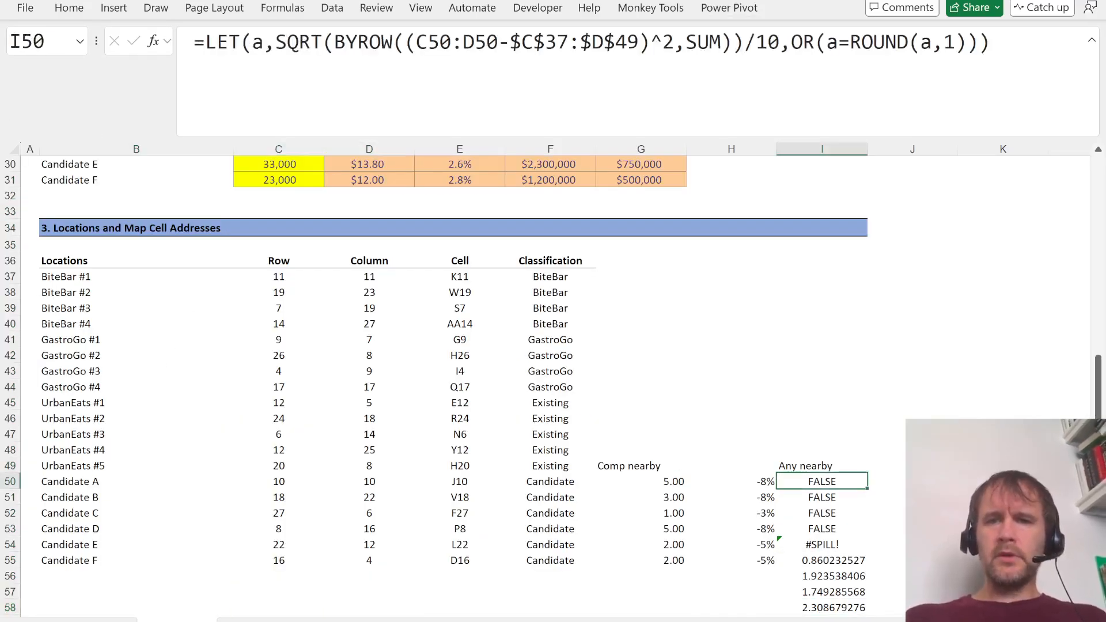
key("F2")
key("ctrl+Left")
key("ctrl+Left")
key("ctrl+Left")
key("ctrl+Left")
key("ctrl+Left")
key("shift+End")
key("shift+Left")
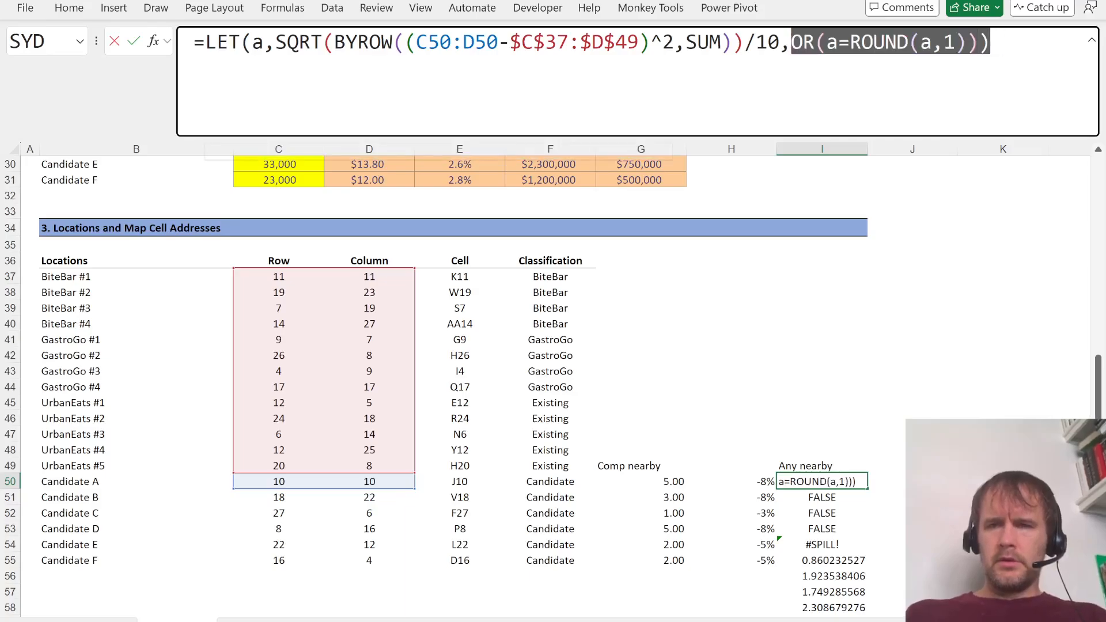
key("shift+Left")
key("Delete")
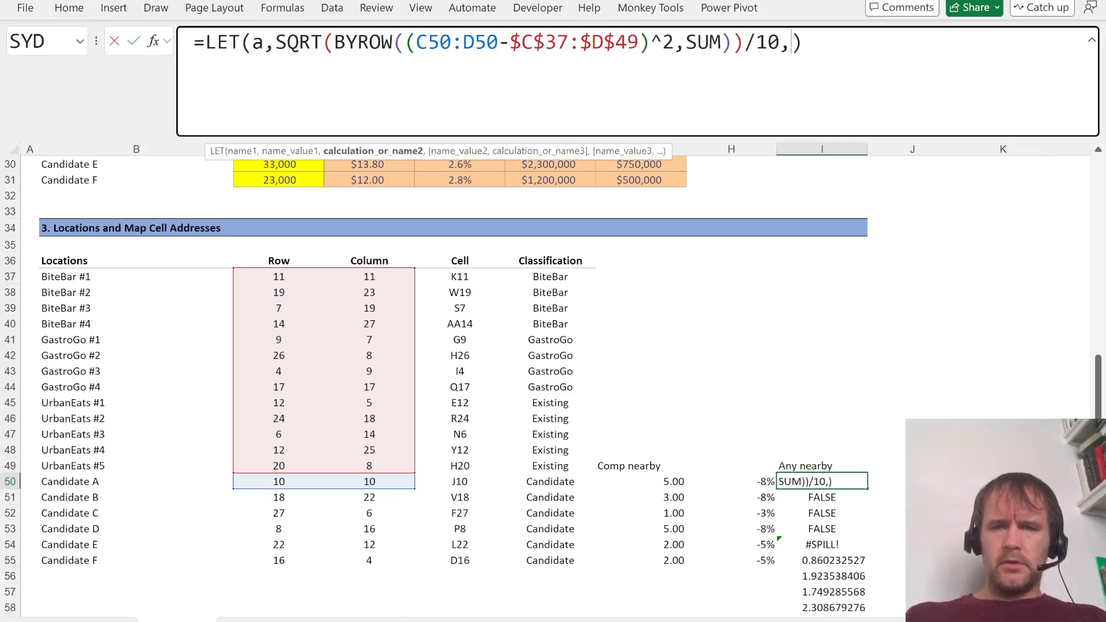
Step: Extend the LET formula in I50 with an XLOOKUP of a against B11:B14, returning the conversion rate adjustments in $D$11:$D$14
type("xl")
key("Tab")
type("a,")
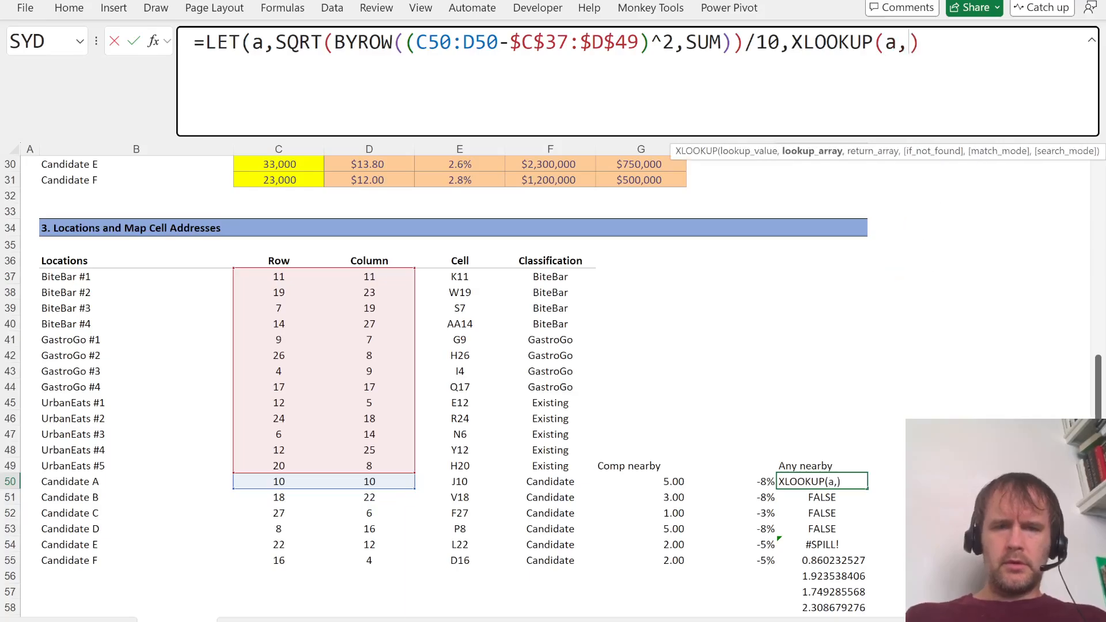
scroll(74, 346, "up", 10)
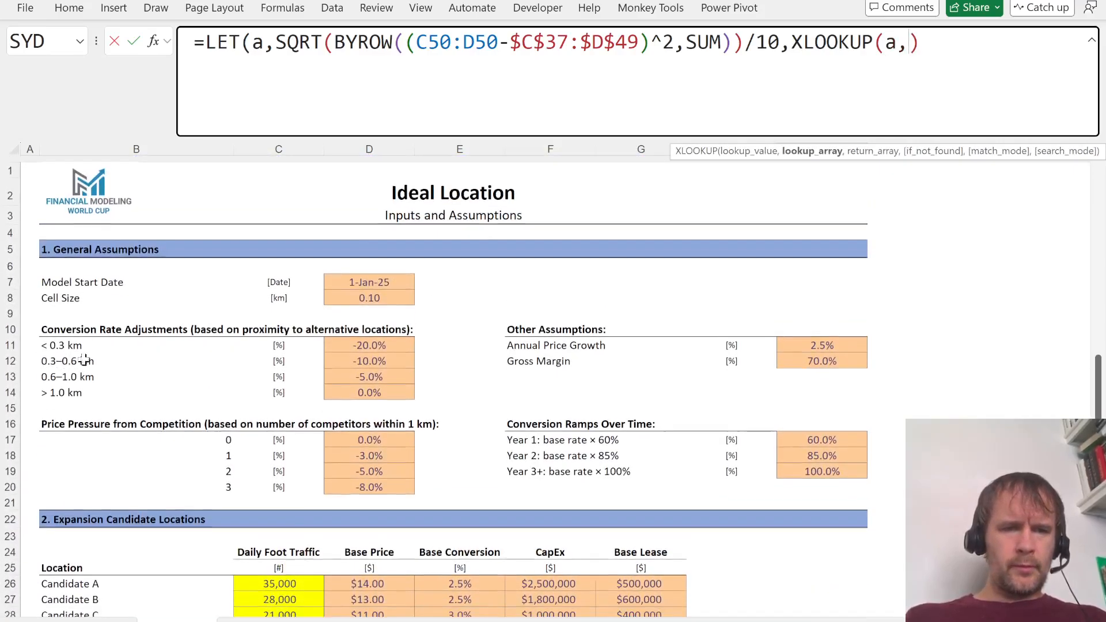
left_click(74, 347)
key("Up")
key("ctrl+shift+Down")
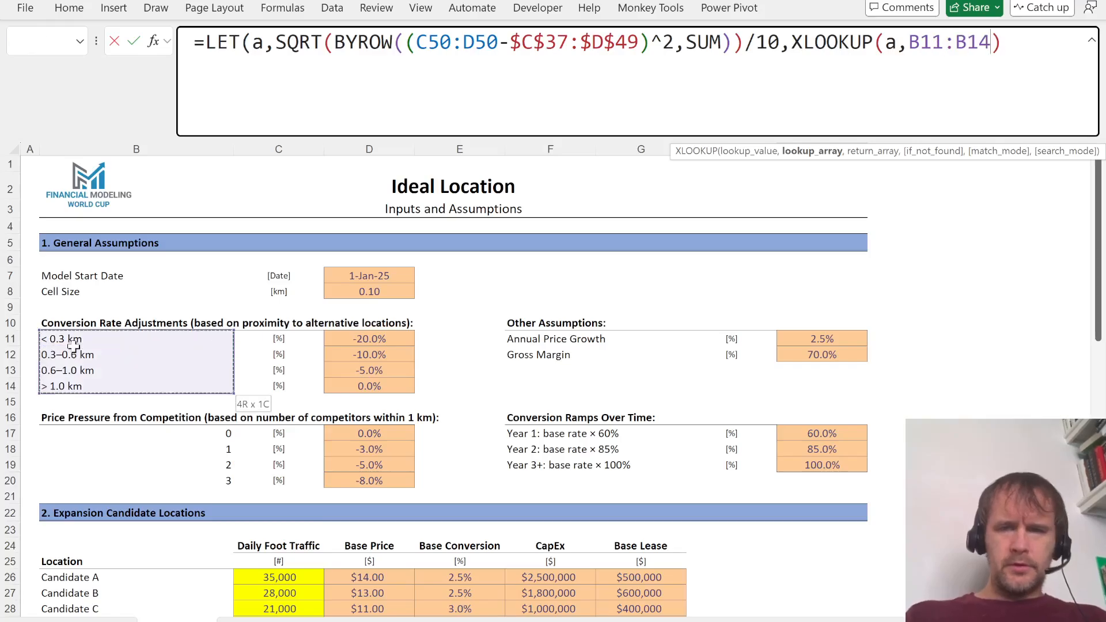
type(",")
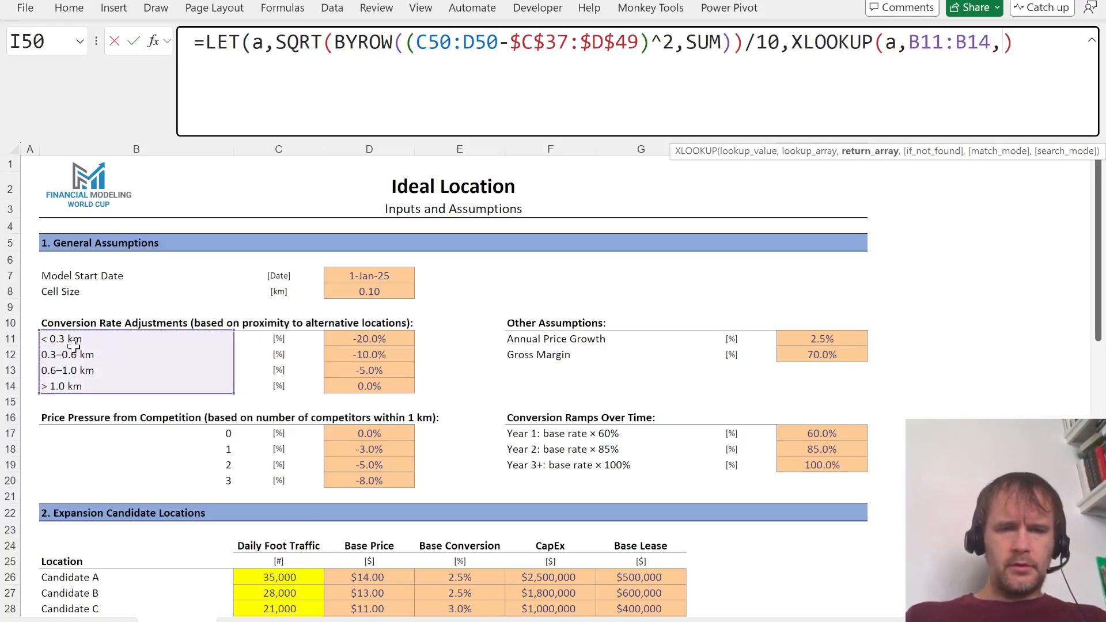
left_click(345, 340)
key("ctrl+shift+Down")
key("F4")
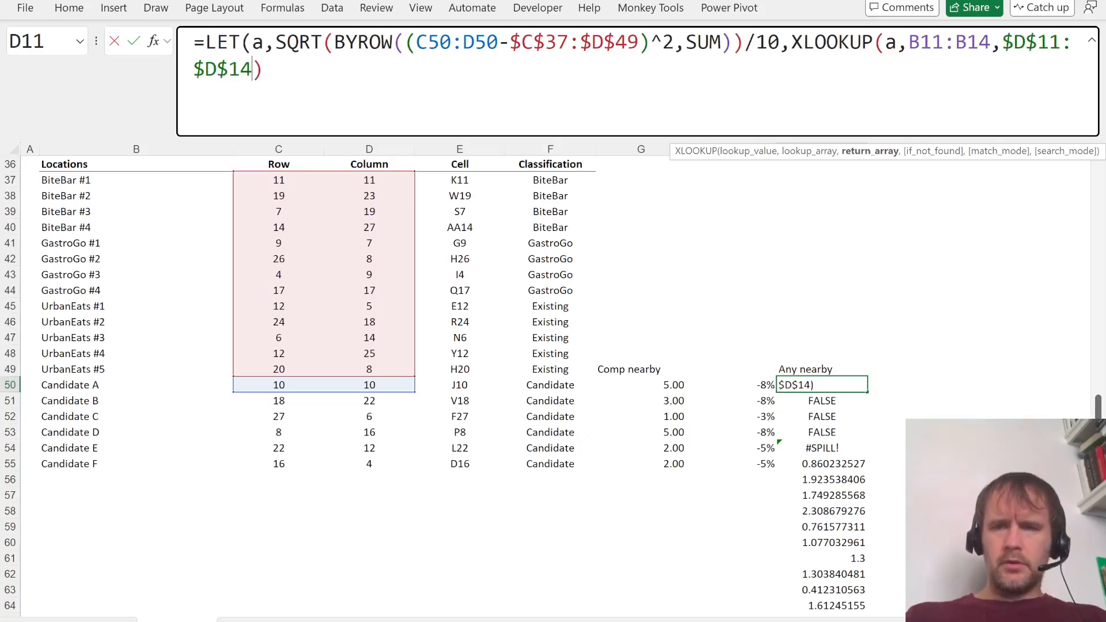
Step: Make the XLOOKUP's lookup range $B$11:$B$14 absolute and set its match mode to -1 in I50
left_click_drag(932, 42, 966, 42)
key("F4")
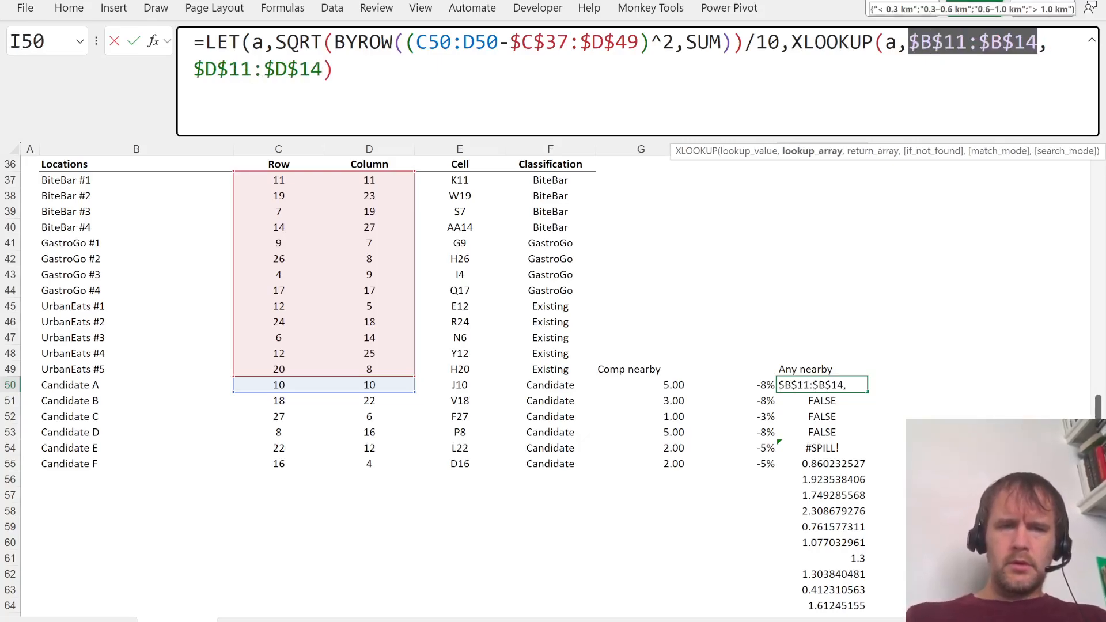
left_click(322, 69)
type(",,-1)")
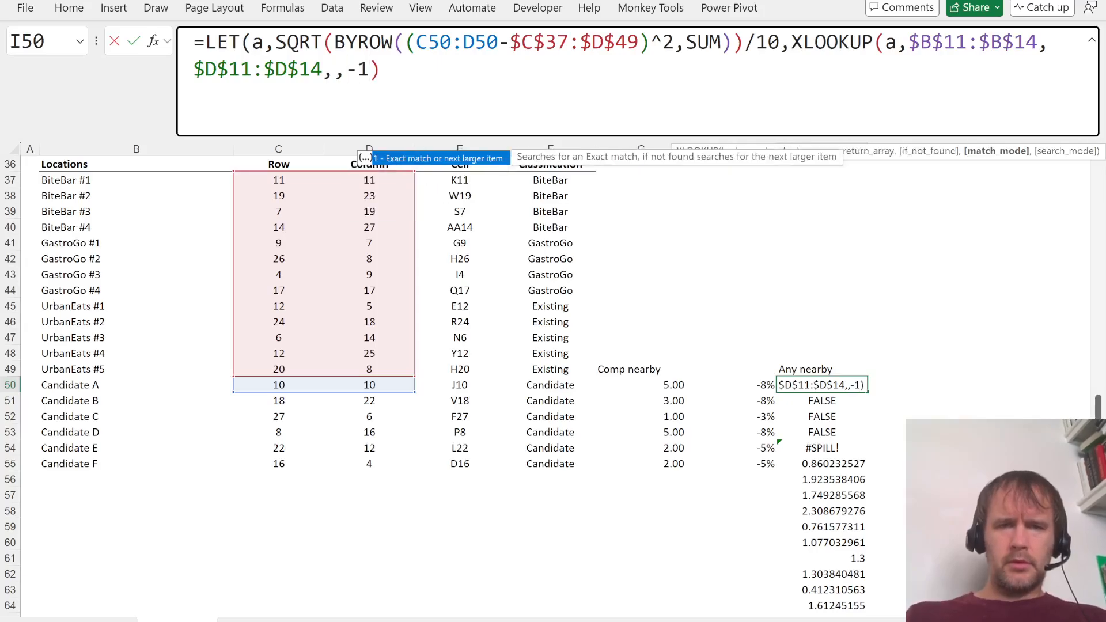
key("Return")
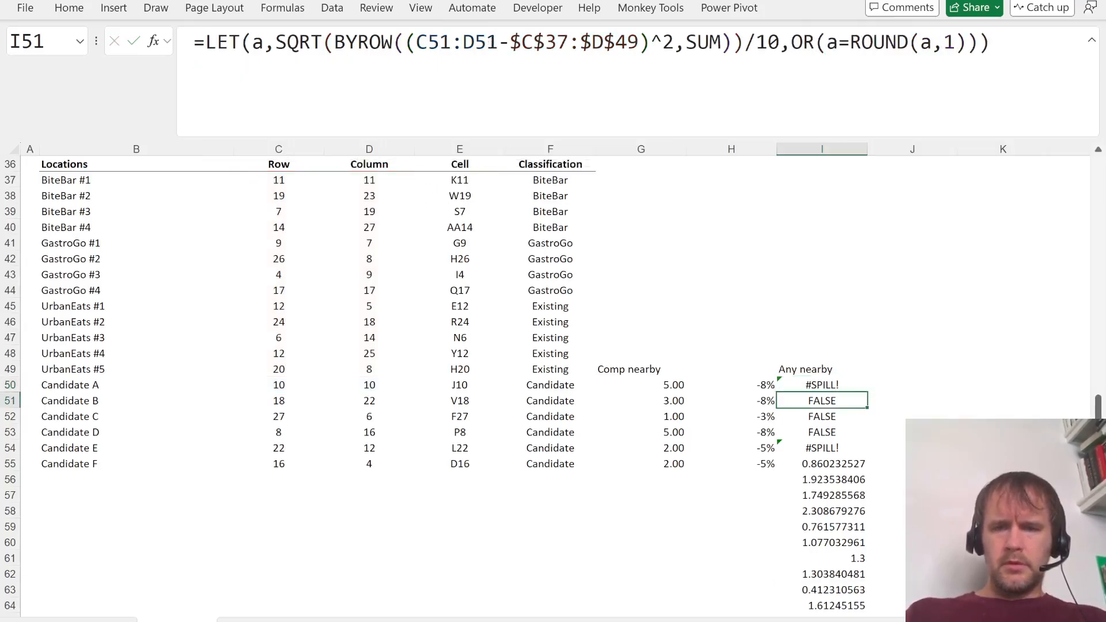
Step: Clear the old formulas in column I from I51 down so the I50 formula can spill
key("ctrl+shift+Down")
key("Delete")
key("Up")
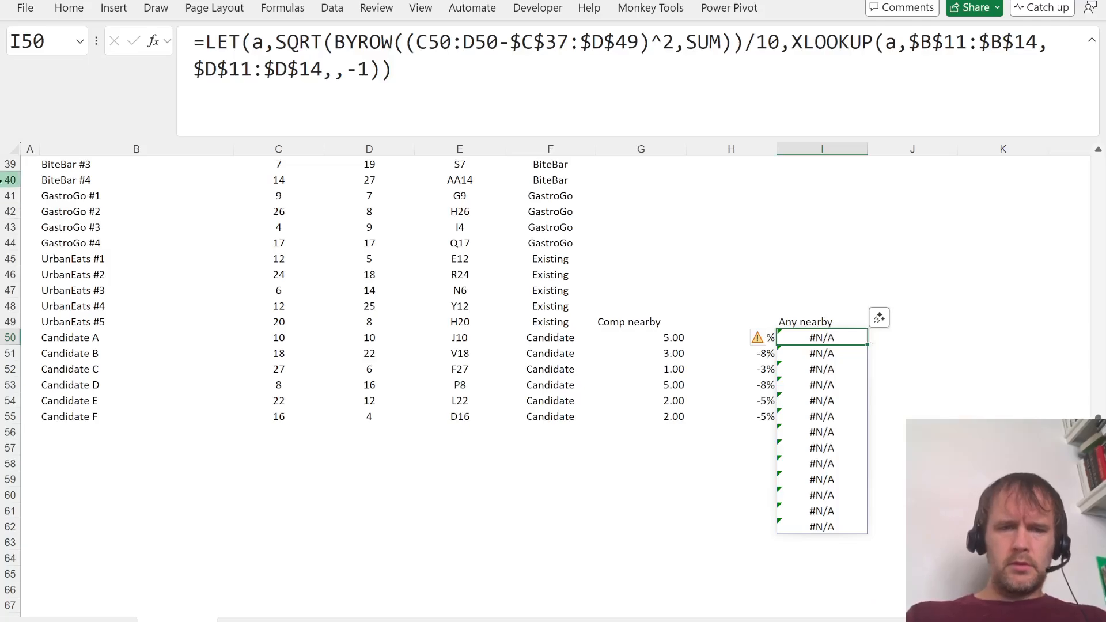
Step: Replace the proximity band labels in B11:B14 with the numeric lower bounds 0, 0.3, 0.6 and 1
scroll(177, 347, "up", 12)
scroll(177, 347, "up", 1)
left_click(77, 341)
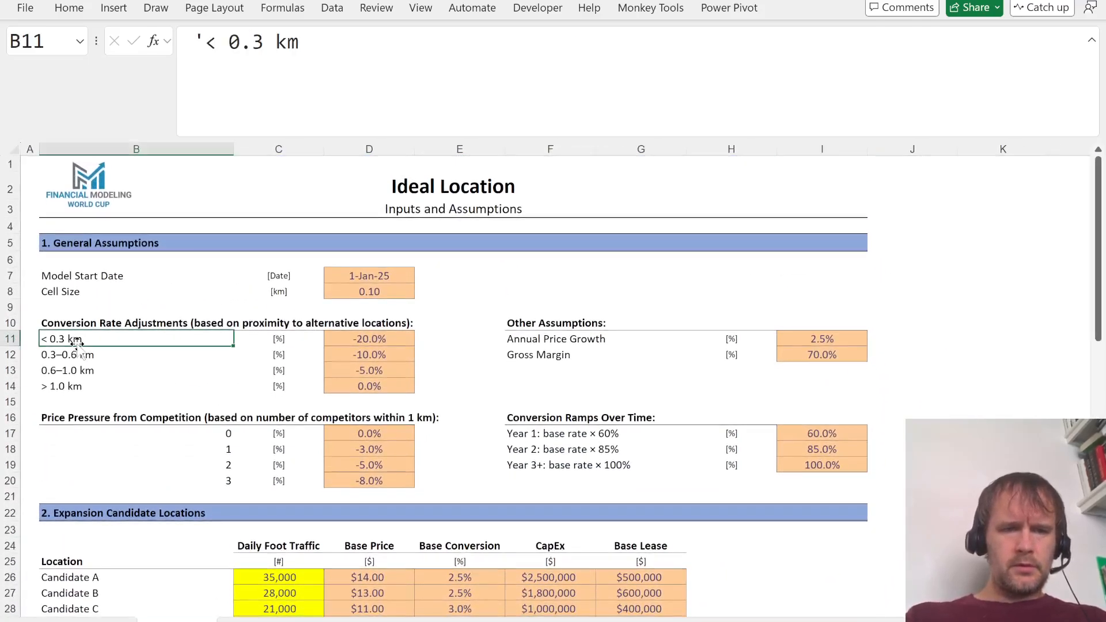
type("0")
key("Return")
type("0.3")
key("Return")
type("0.6")
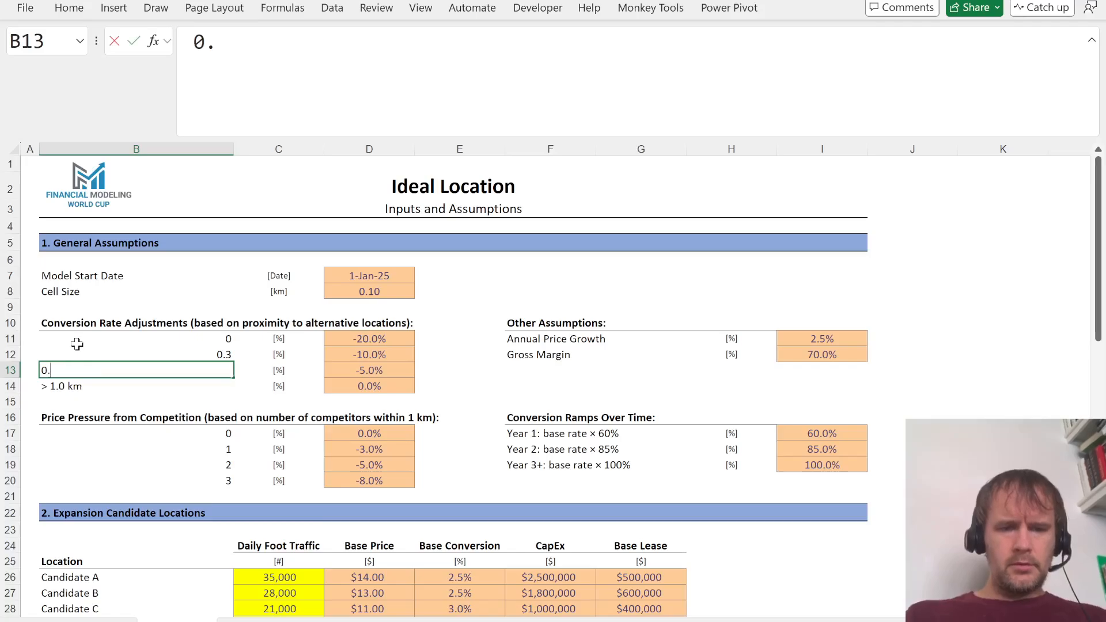
key("Return")
type("1")
key("Return")
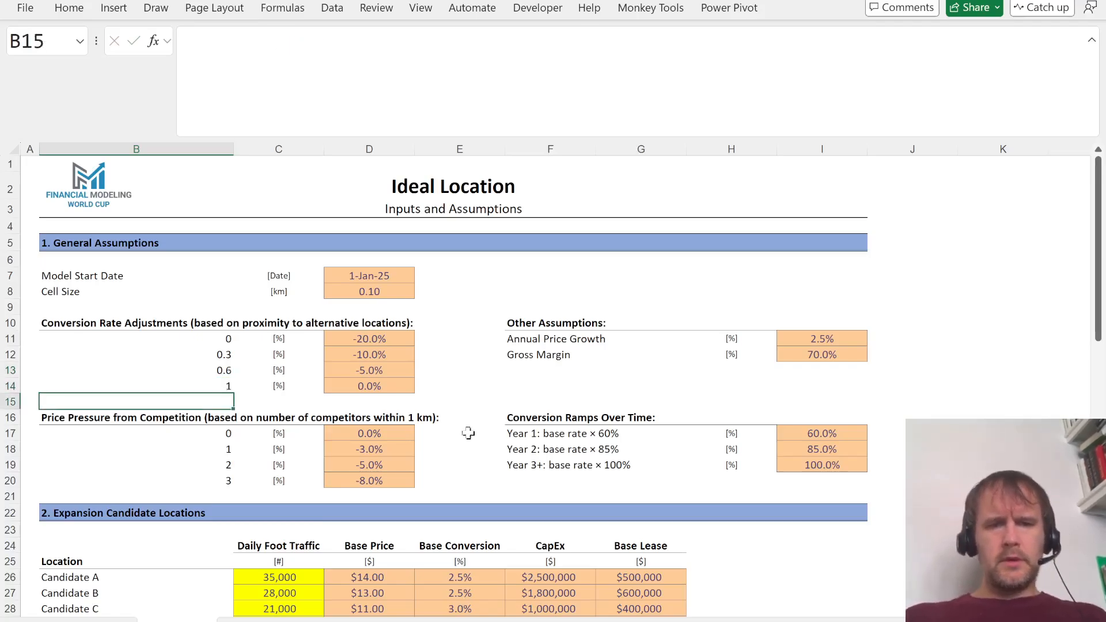
Step: Turn the looked-up adjustments in I50 into multipliers by putting 1+ before the XLOOKUP
scroll(494, 426, "down", 12)
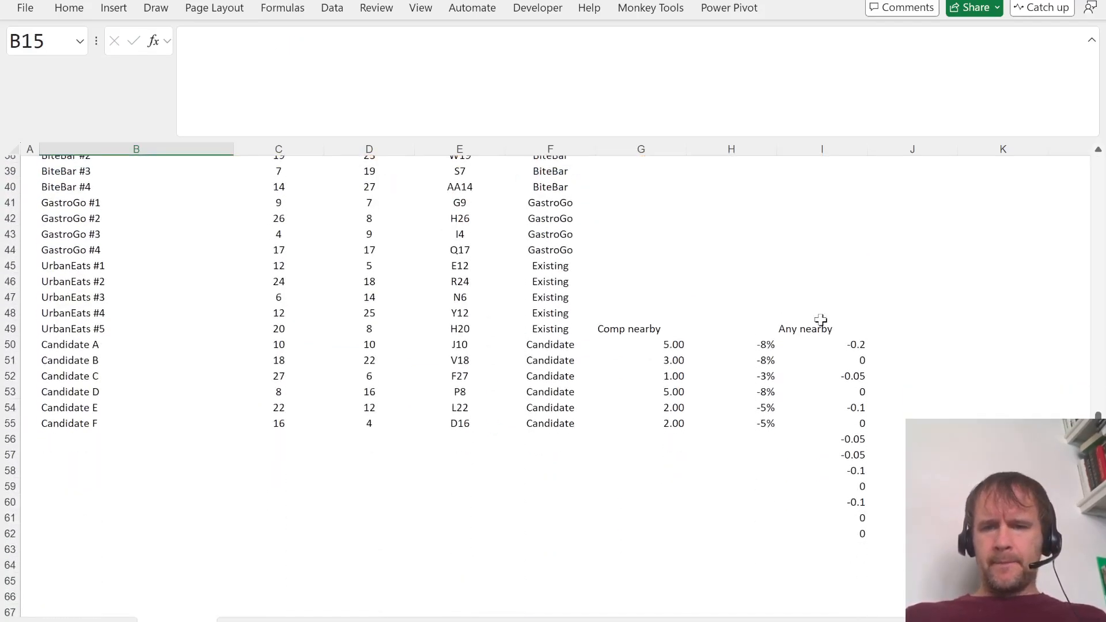
left_click(842, 348)
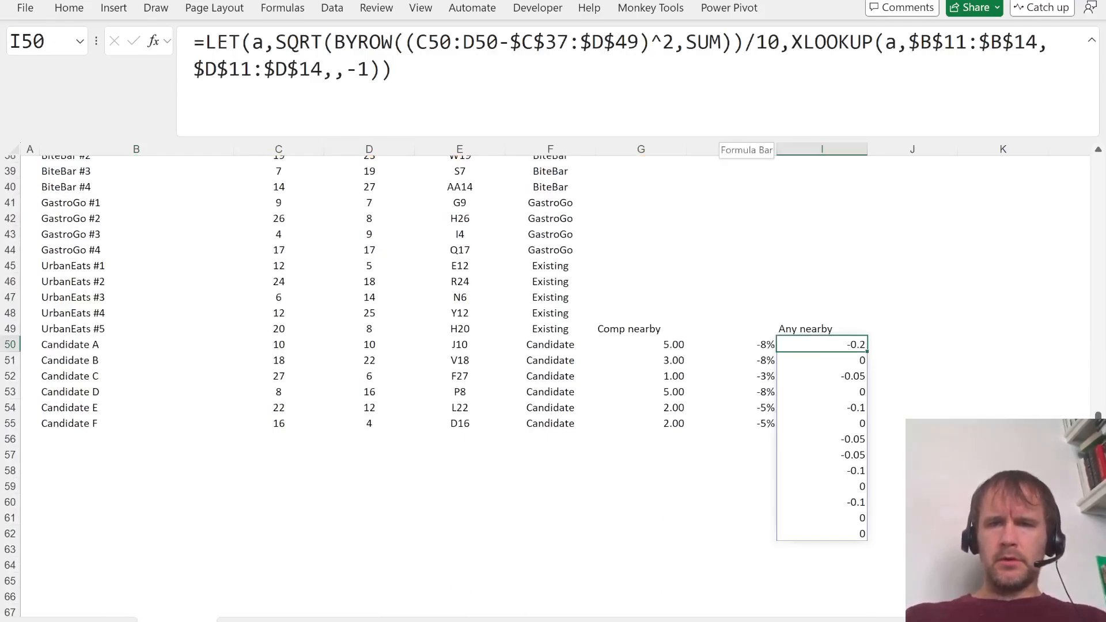
left_click(790, 42)
type("1-")
key("Return")
key("Up")
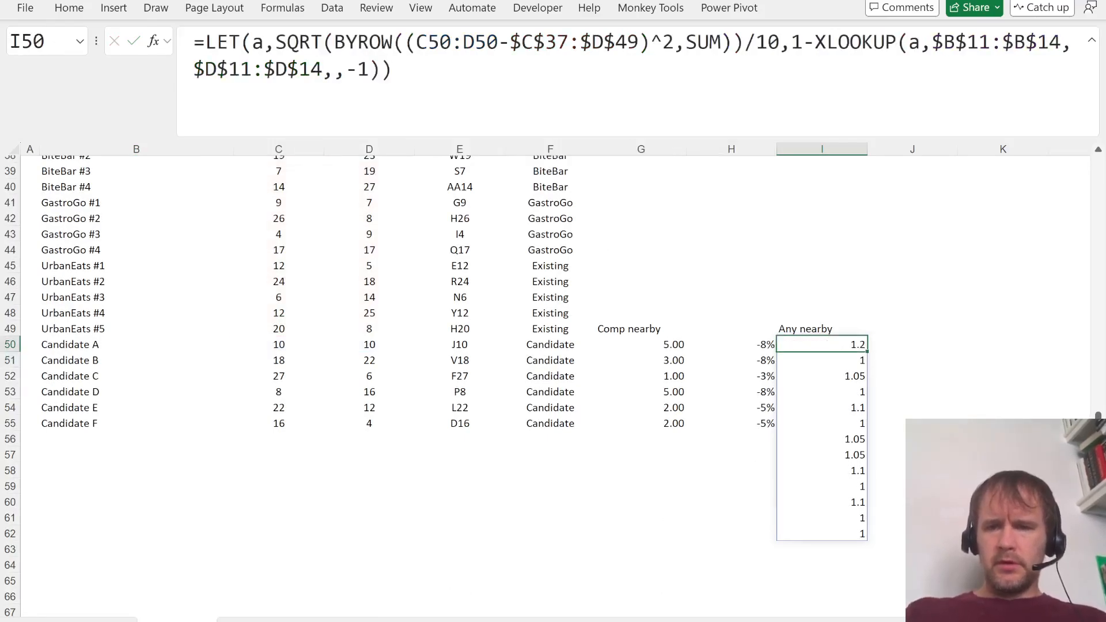
left_click(814, 43)
key("BackSpace")
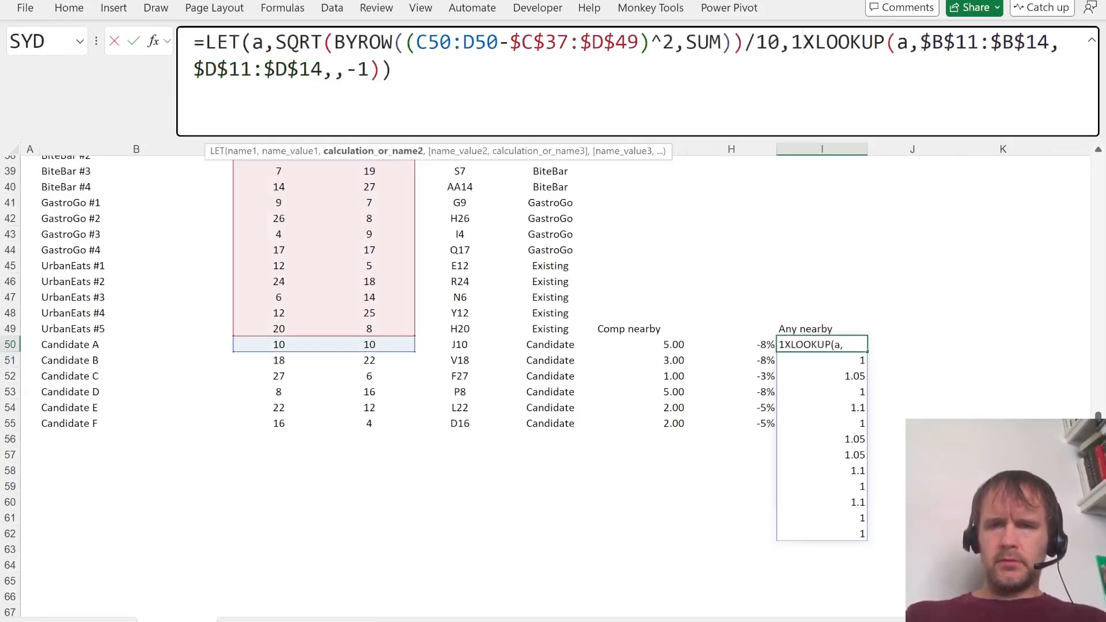
type("+")
key("Return")
key("Up")
Step: Wrap the 1+XLOOKUP expression in I50 in PRODUCT to get one cumulative impact for Candidate A
left_click(791, 42)
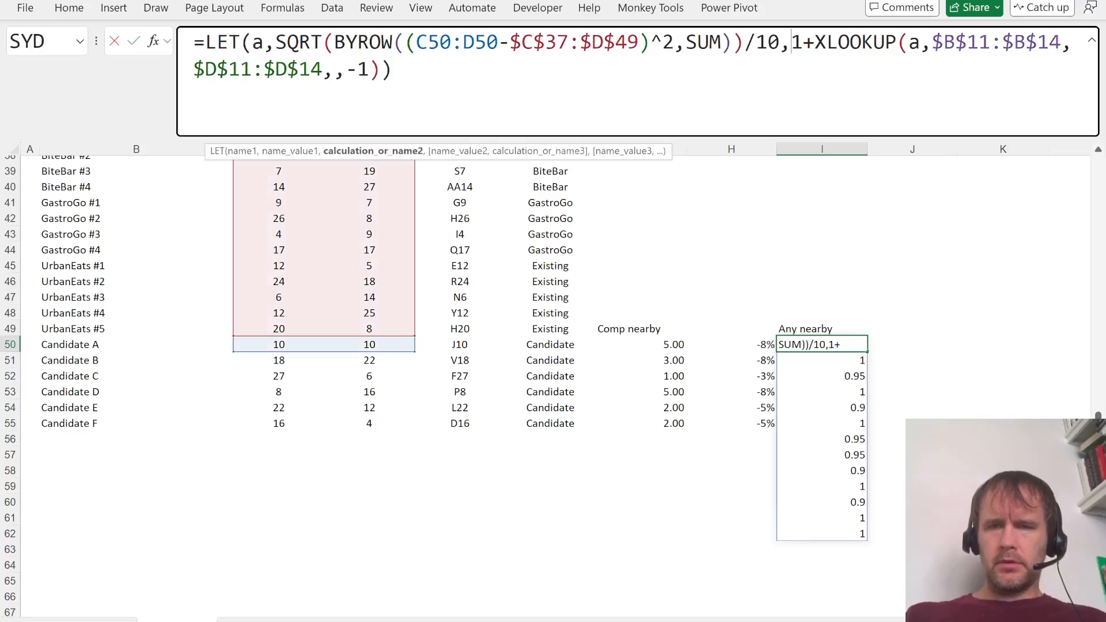
type("prod")
key("Down")
key("Up")
key("Tab")
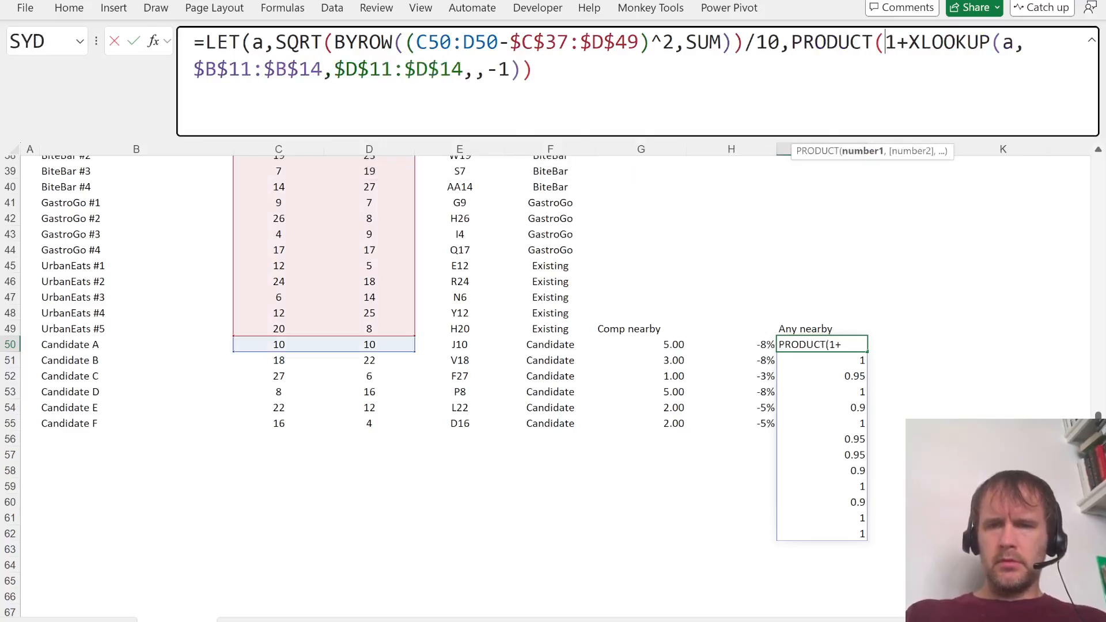
type(")")
key("Return")
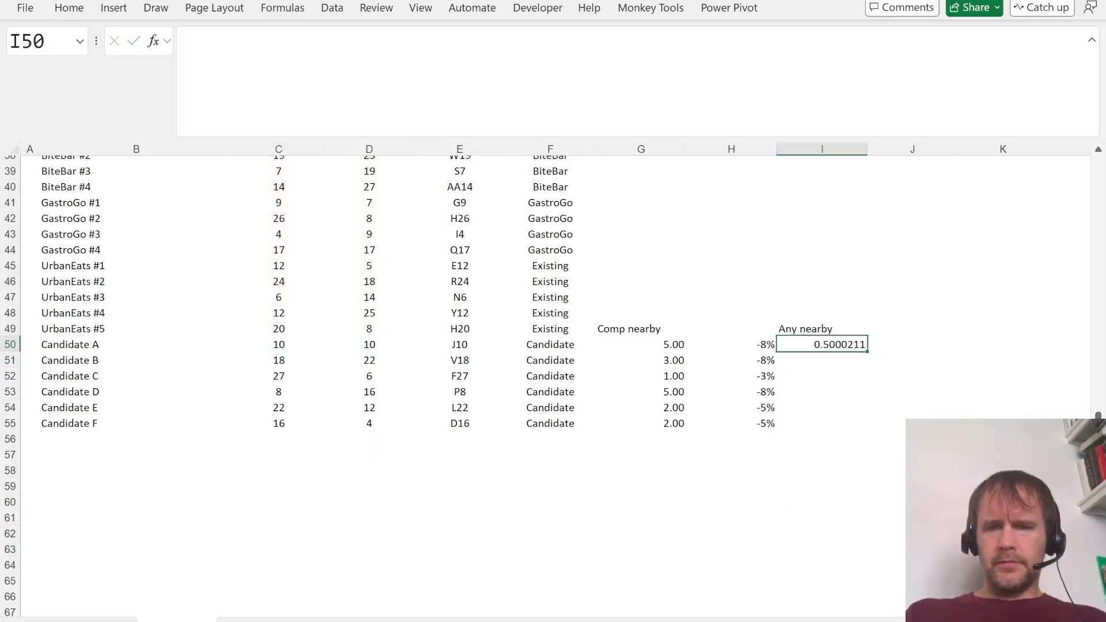
Step: Fill the PRODUCT formula from I50 down to I55 and check the cell references in Candidate E's row
key("Up")
key("Left")
key("Down")
key("Right")
key("Left")
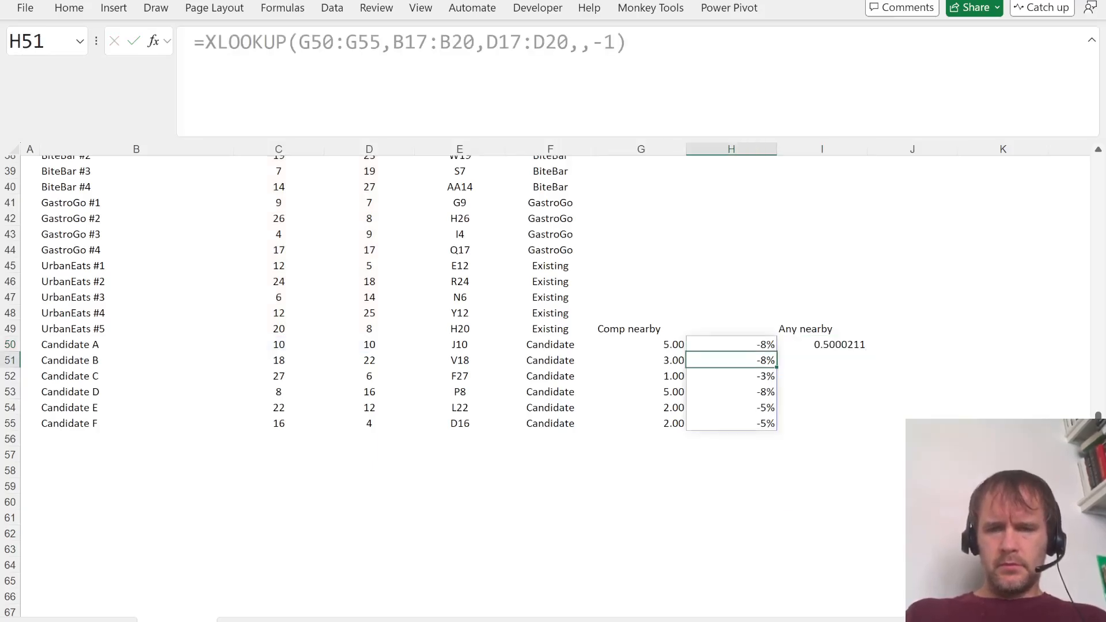
key("ctrl+Down")
key("Right")
key("ctrl+shift+Up")
key("ctrl+d")
key("Up")
key("F2")
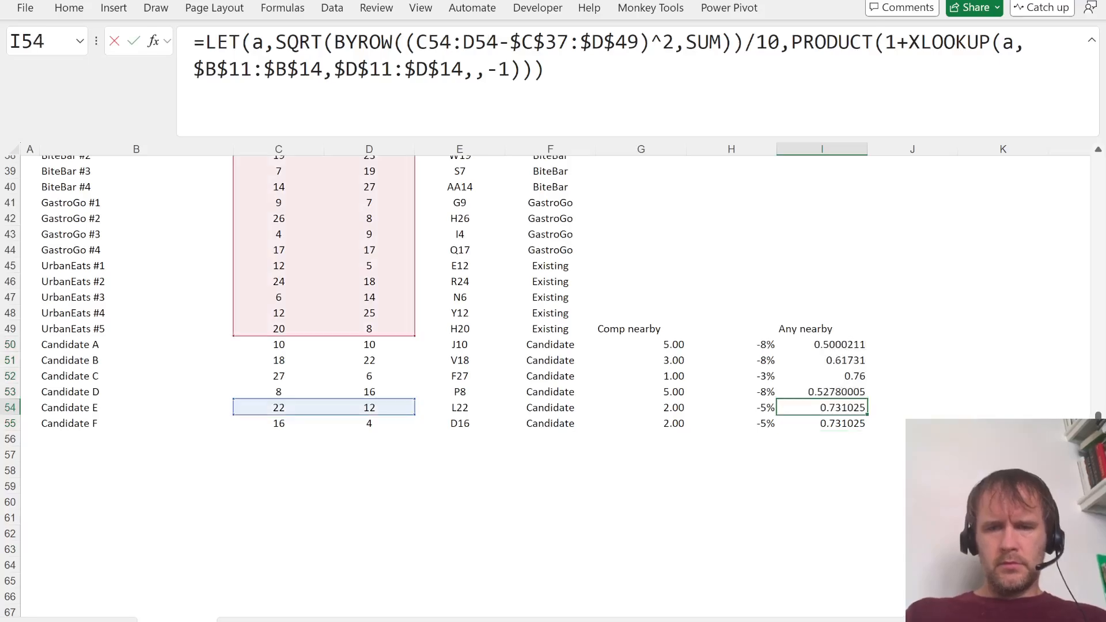
key("Escape")
Step: Consult the case PDF's conversion rate formula and relabel the I49 heading as "Comp pressure"
key("Up")
key("Up")
key("Up")
key("Up")
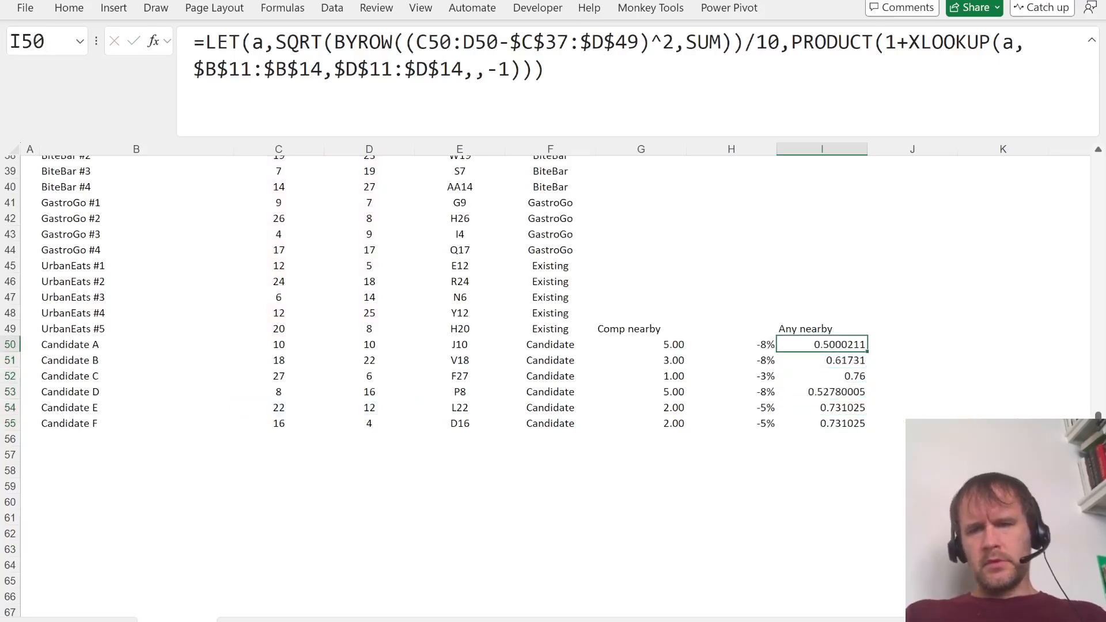
key("alt+Tab")
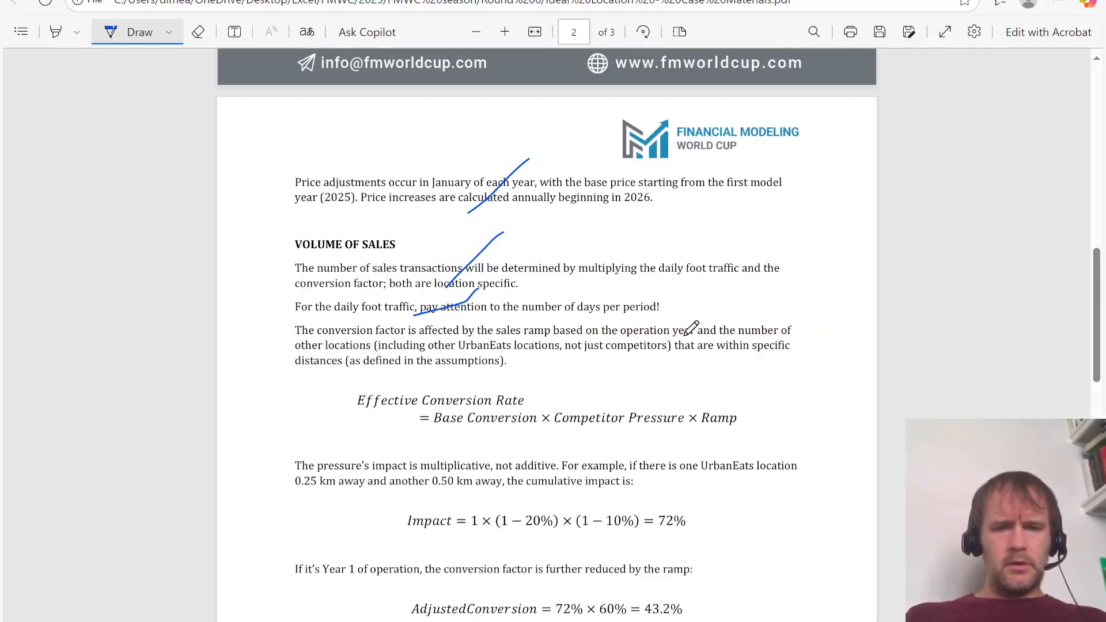
key("alt+Tab")
key("Up")
type("Comp")
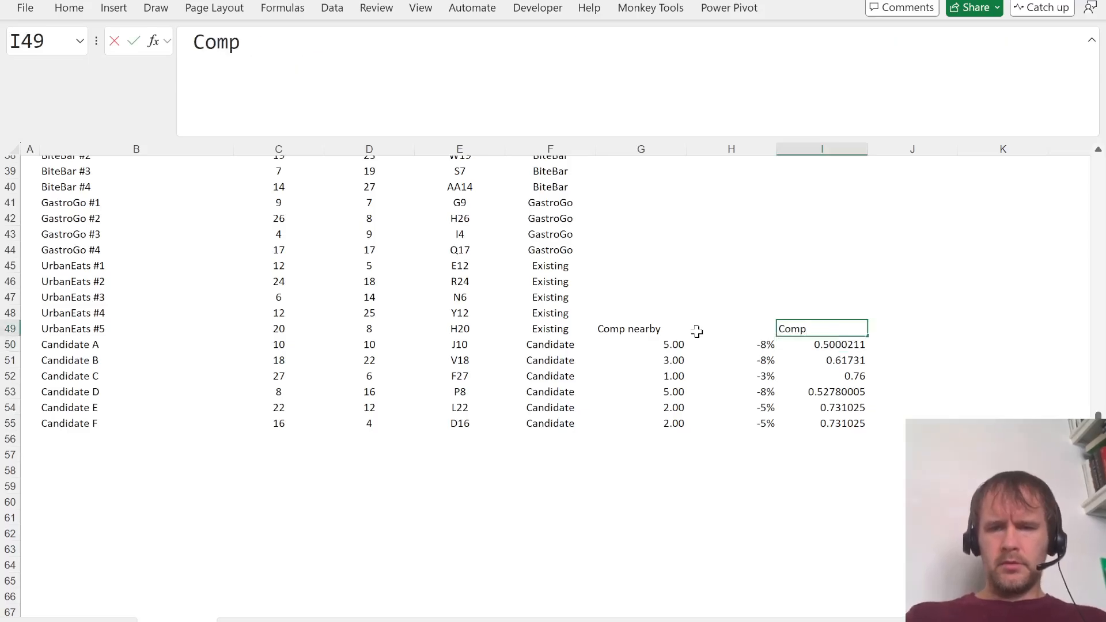
type(" pressure")
key("Return")
Step: Compare the case PDF's effective conversion rate formula with the base conversion and ramp inputs in the workbook
key("alt+Tab")
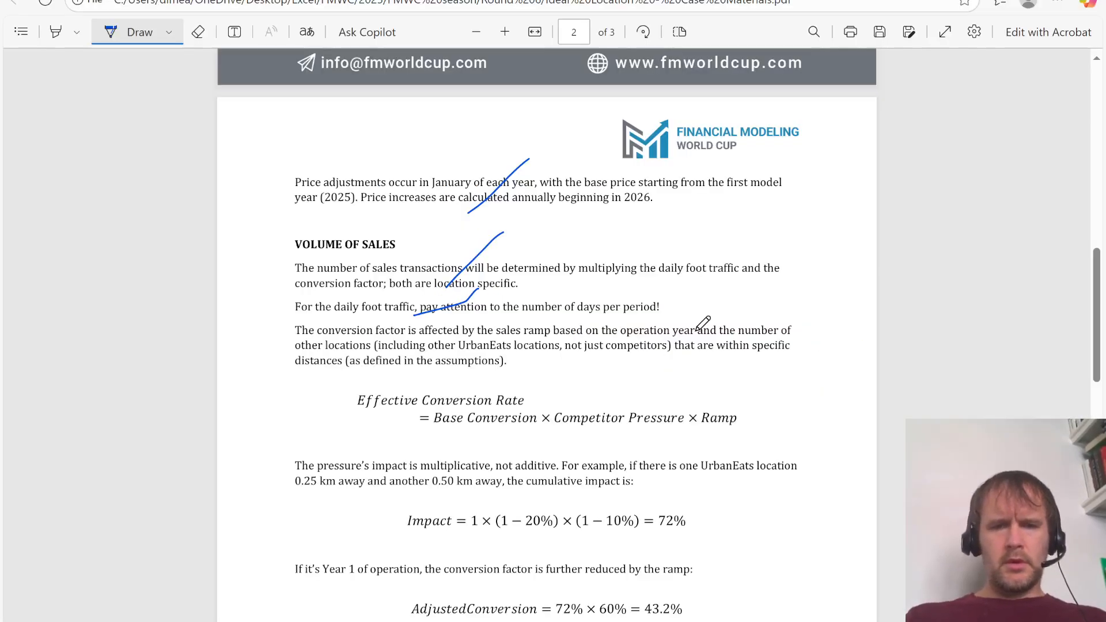
scroll(581, 392, "down", 2)
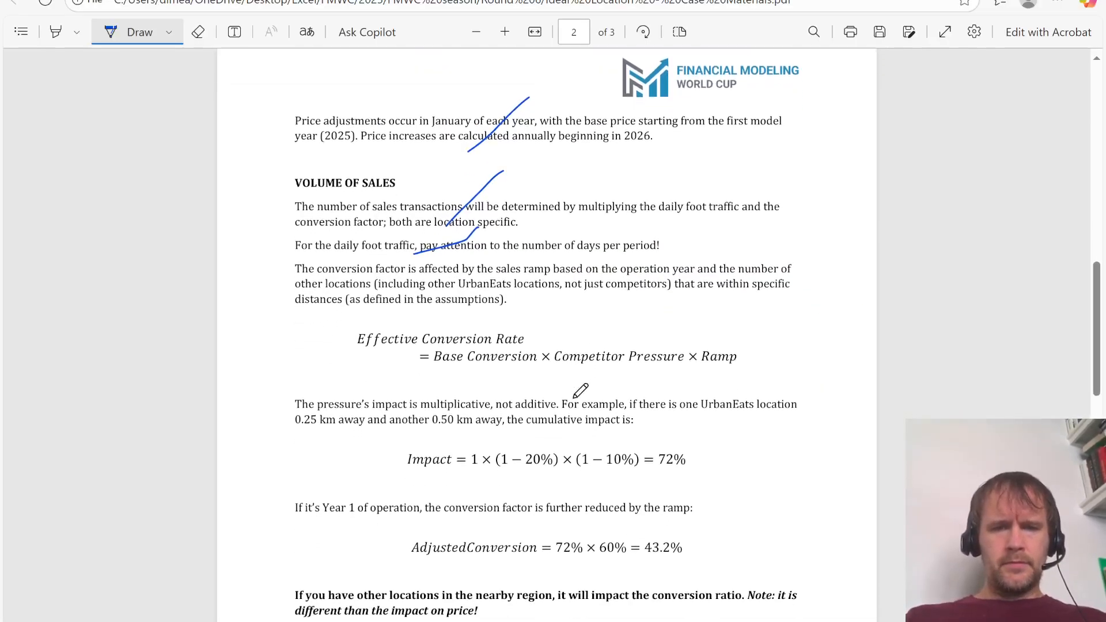
key("alt+Tab")
scroll(535, 368, "up", 7)
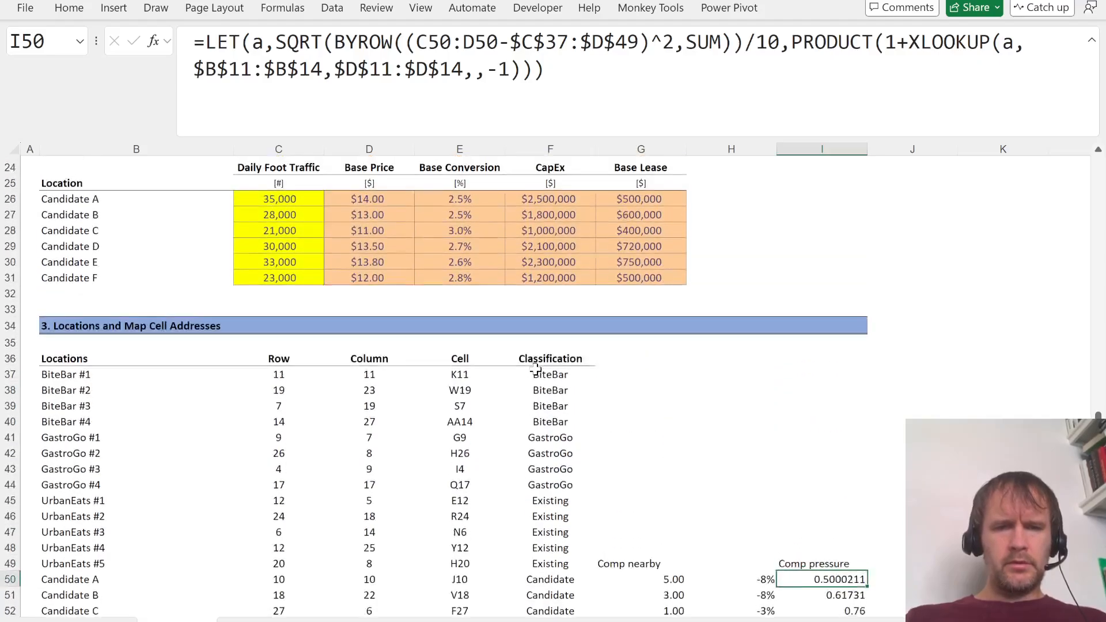
left_click(477, 290)
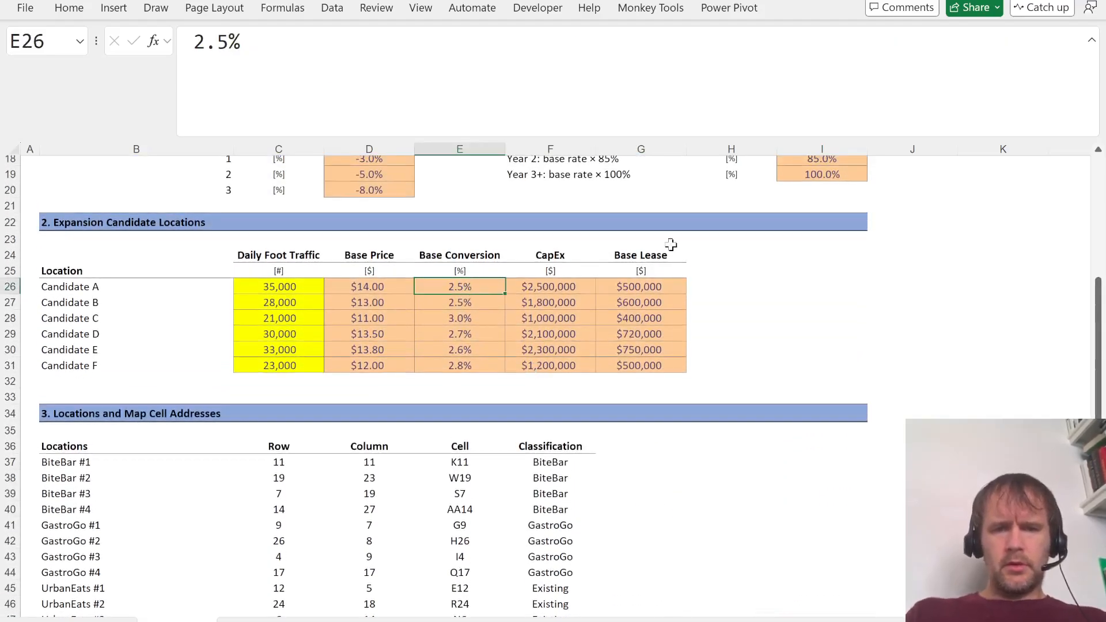
key("alt+Tab")
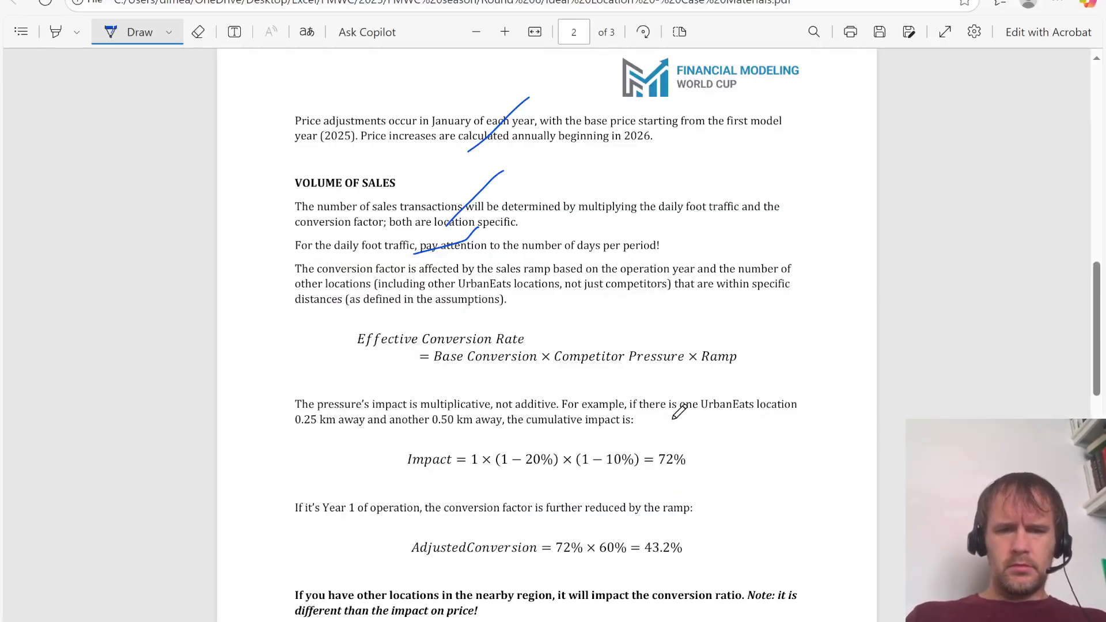
key("alt+Tab")
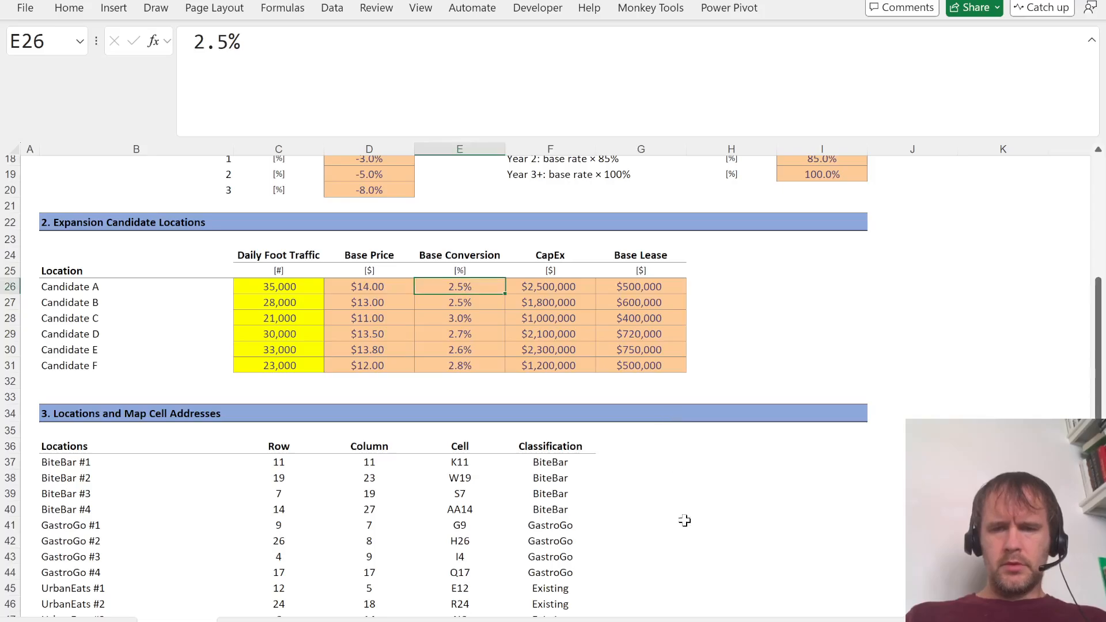
scroll(684, 520, "down", 1)
scroll(684, 520, "up", 7)
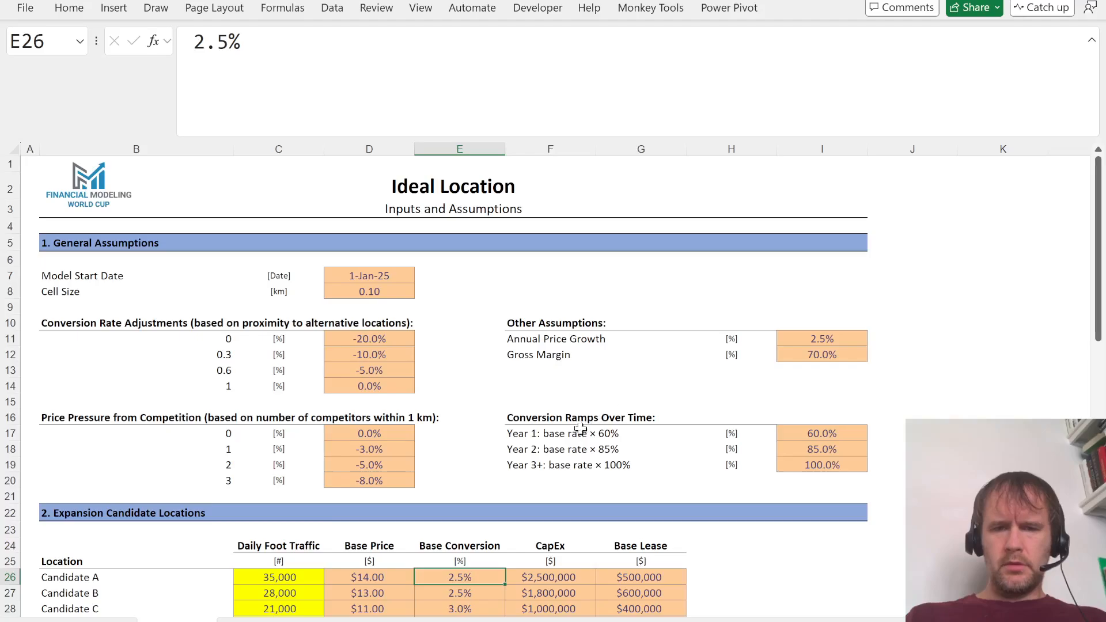
Step: Replace the conversion ramp year labels in F17:F19 with the numbers 1, 2 and 3
left_click(569, 434)
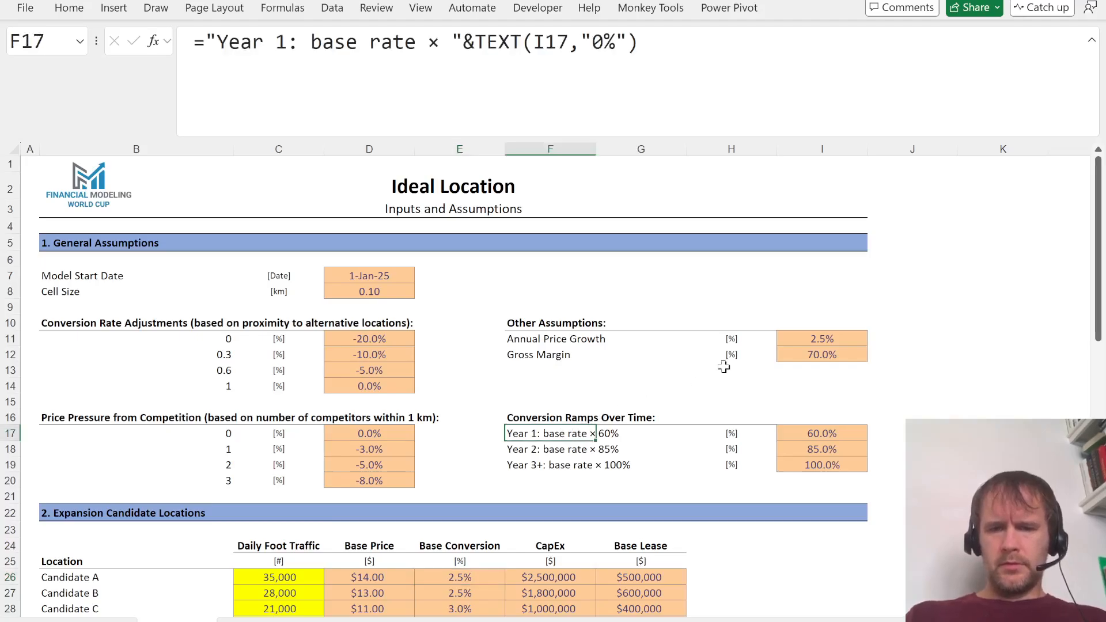
type("1")
key("Return")
type("2")
key("Return")
type("3")
key("Return")
key("Up")
key("Up")
Step: Add a "Ramp" label in A46 beneath the Foot traffic block on the quarterly calculation sheet
key("ctrl+Page_Down")
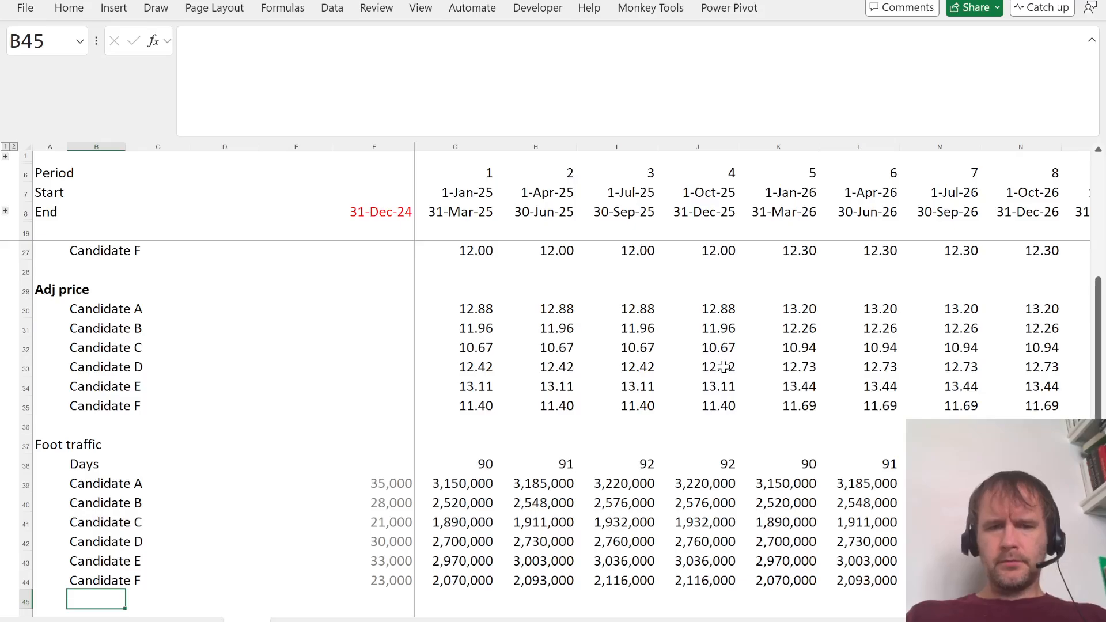
key("Down")
key("Down")
key("Up")
key("Up")
key("Left")
key("Down")
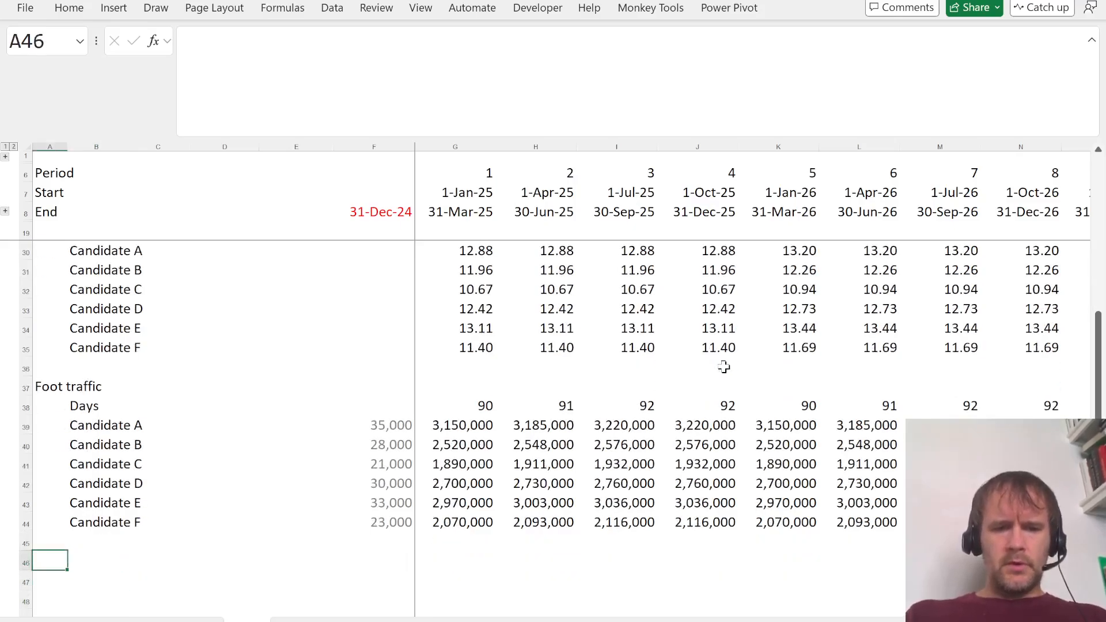
type("Ramp")
Step: Fill the Ramp row from G46 with =XLOOKUP(yrNm,Assumptions!F17:F19,Assumptions!I17:I19,,-1)
key("Right")
key("Right")
key("Right")
key("Right")
key("Right")
key("Right")
type("=x")
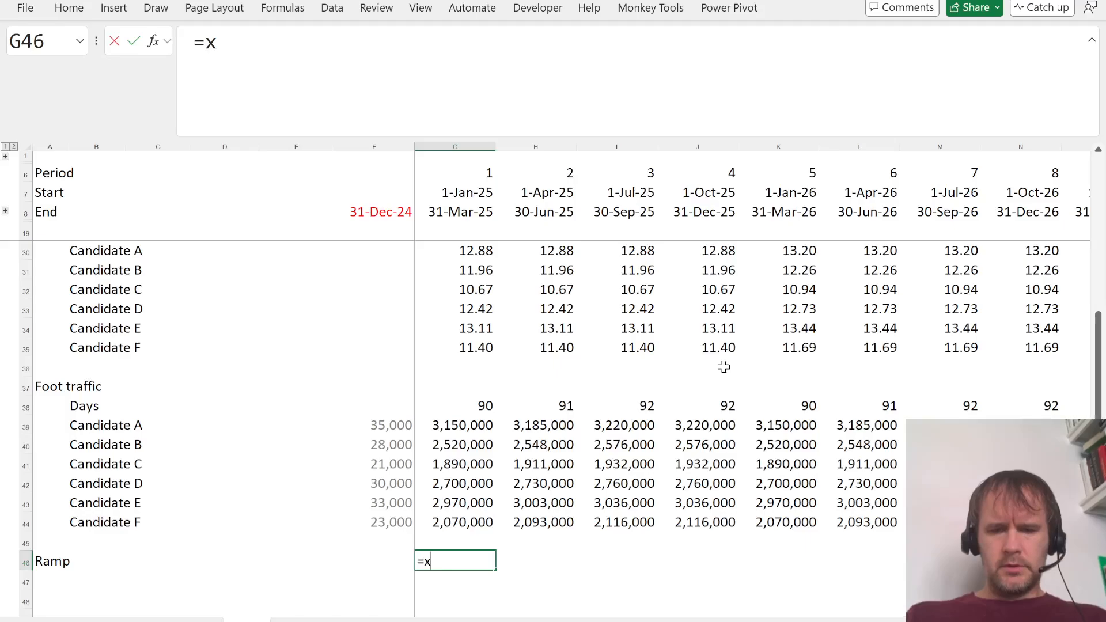
type("l")
key("Tab")
type("yr")
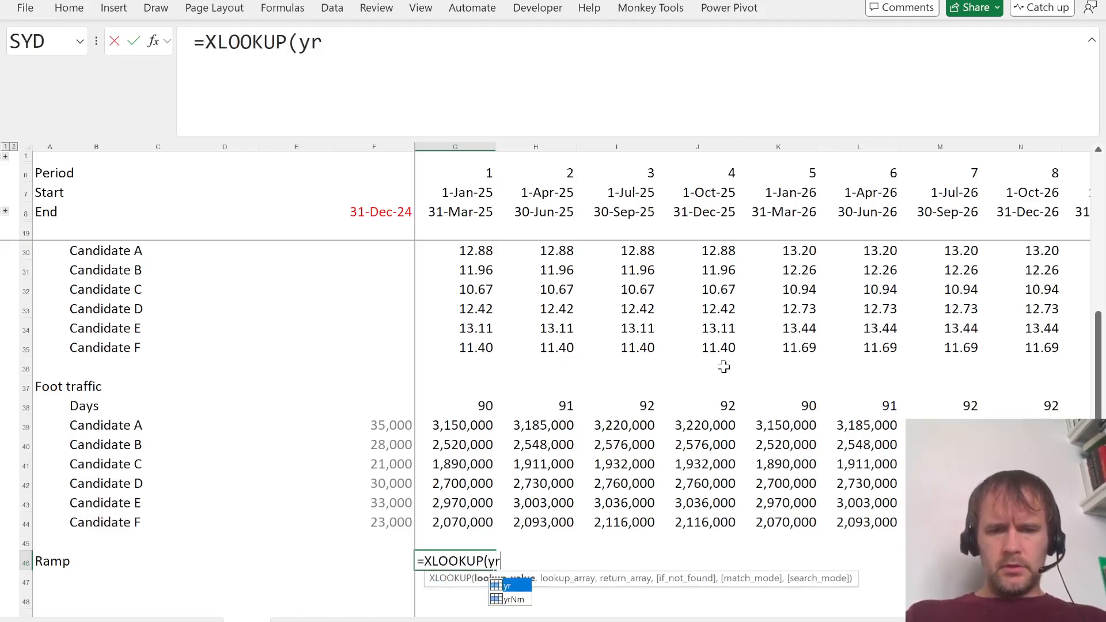
key("Down")
key("Tab")
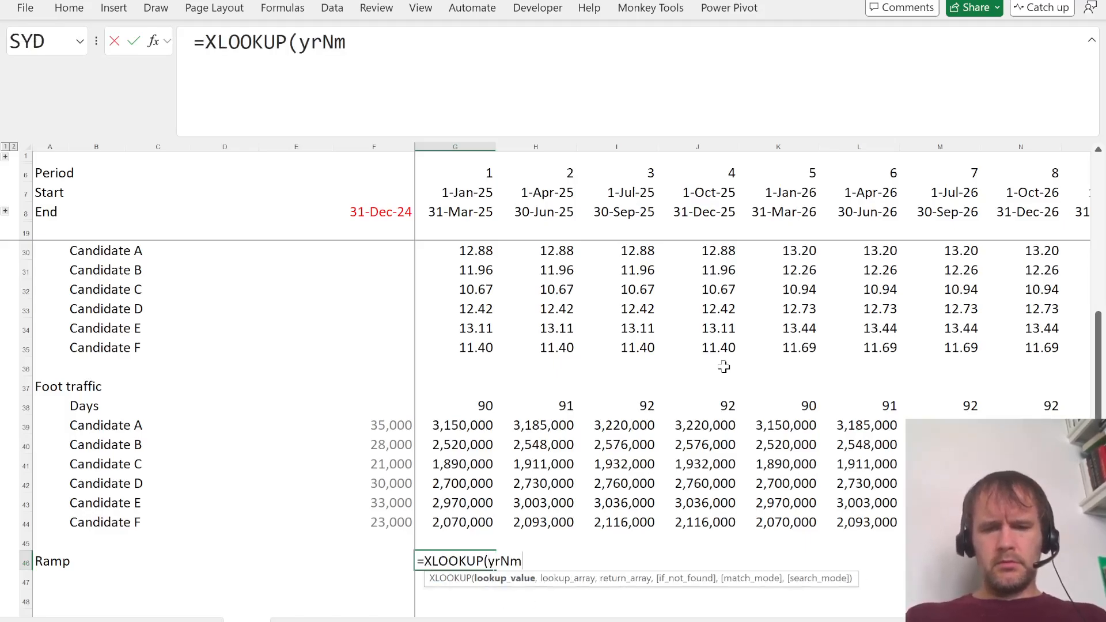
type(",")
key("ctrl+Page_Up")
left_click_drag(612, 437, 598, 465)
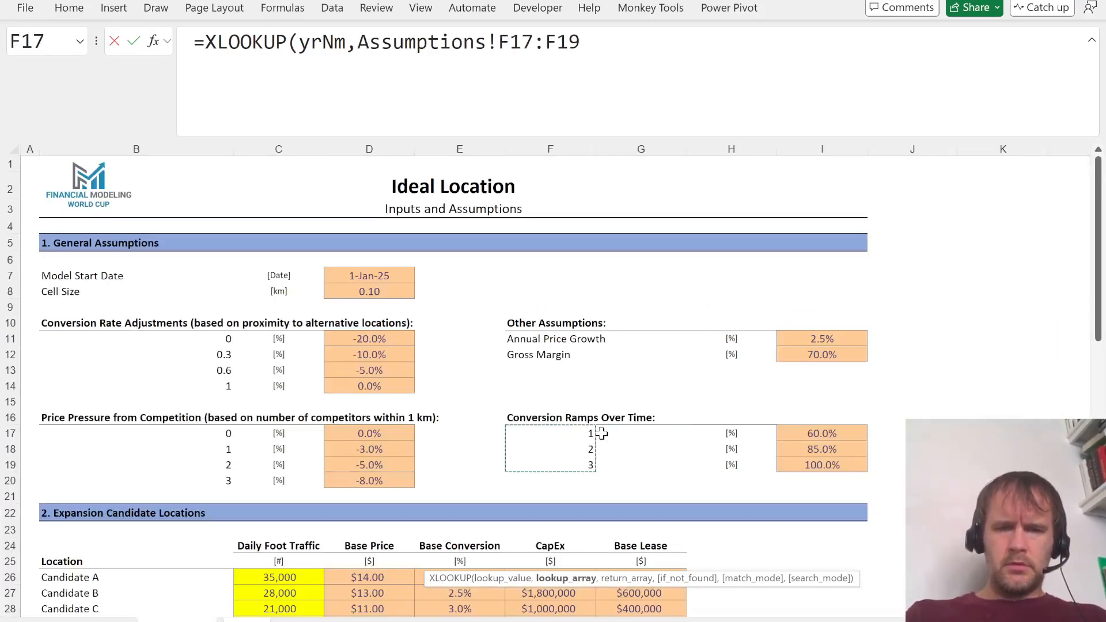
type(",")
left_click(812, 437)
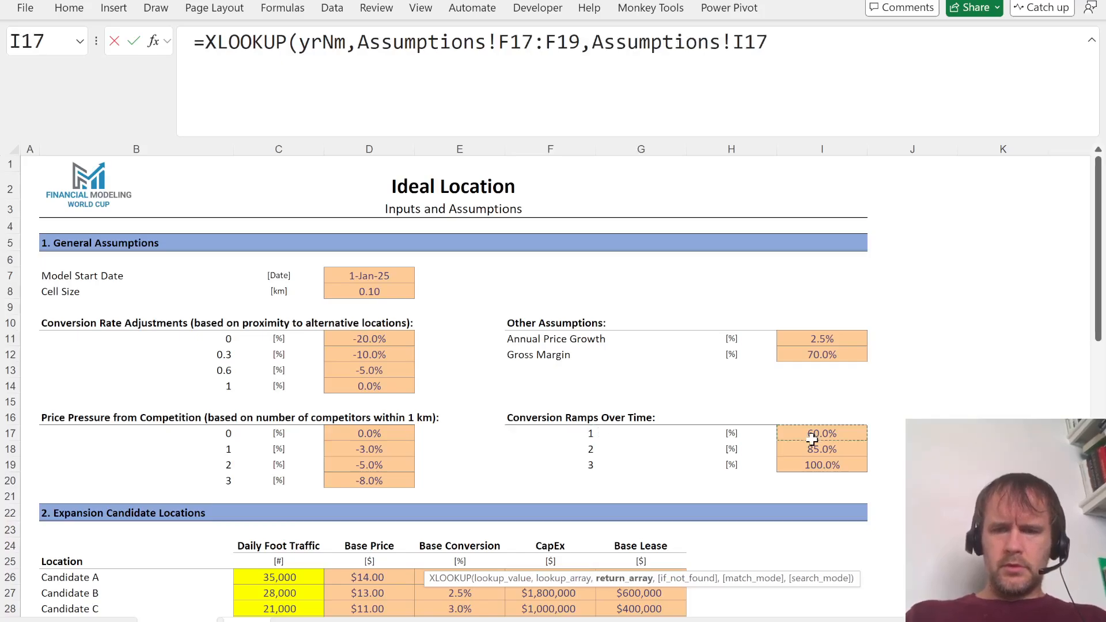
key("shift+Down")
key("shift+Down")
type(",,-1)")
key("Return")
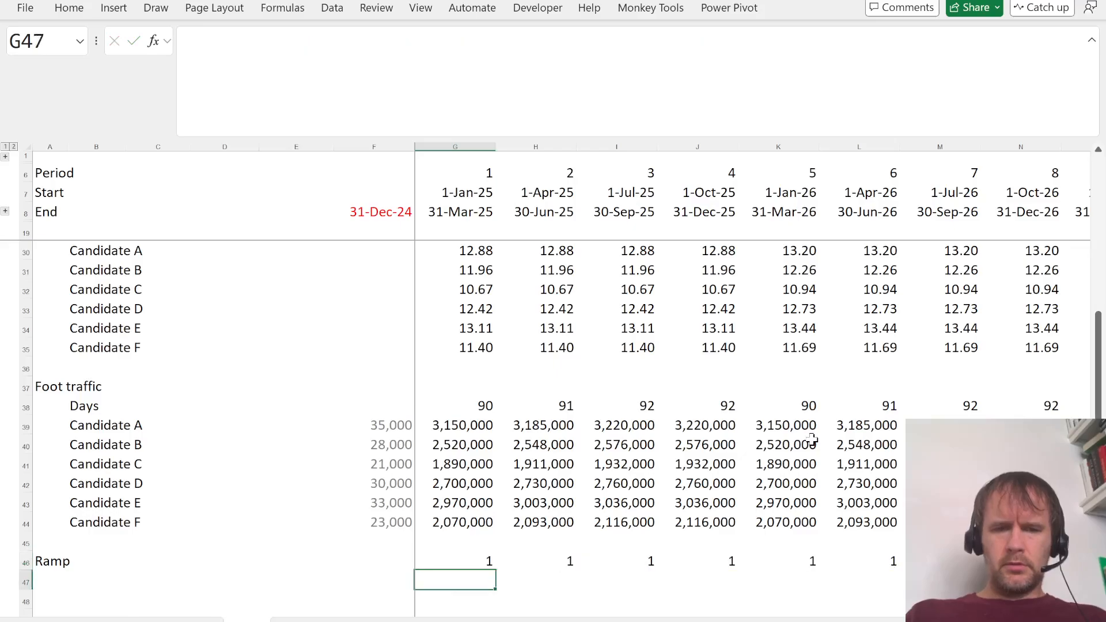
Step: Format the whole Ramp row from G46 to the last period as percentages
key("Up")
key("ctrl+Right")
key("ctrl+shift+Left")
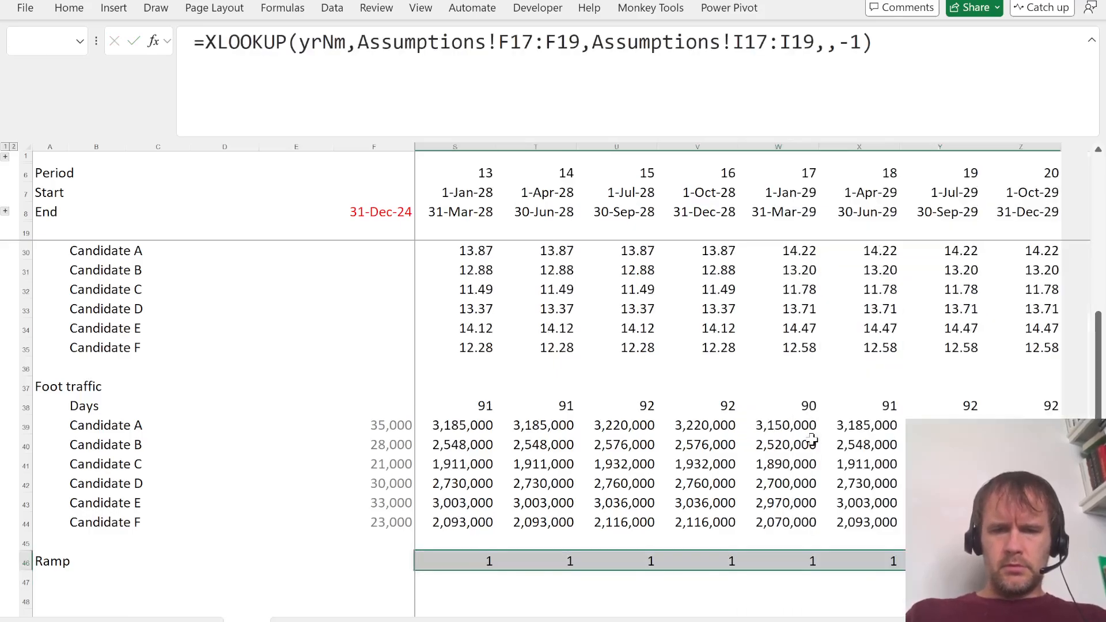
key("ctrl+shift+5")
key("ctrl+Left")
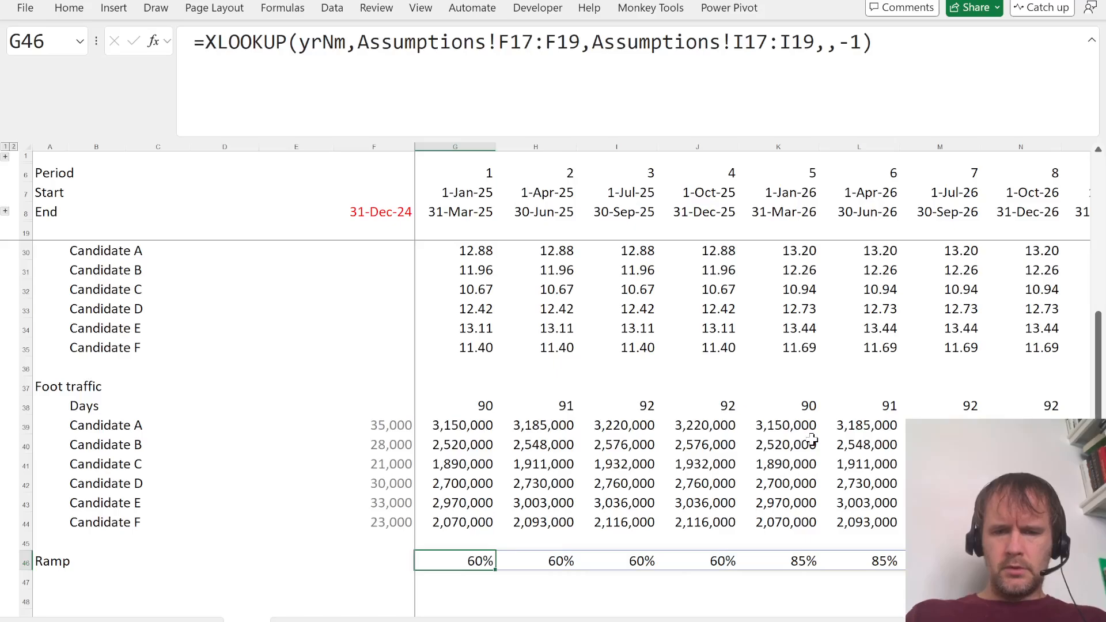
Step: Review the Ramp percentages period by period across the quarterly timeline
key("Right")
key("Right")
key("Right")
key("Right")
key("Right")
key("Right")
key("Right")
key("Right")
key("Right")
key("Right")
key("Right")
key("Right")
key("Right")
key("Right")
key("Right")
key("Right")
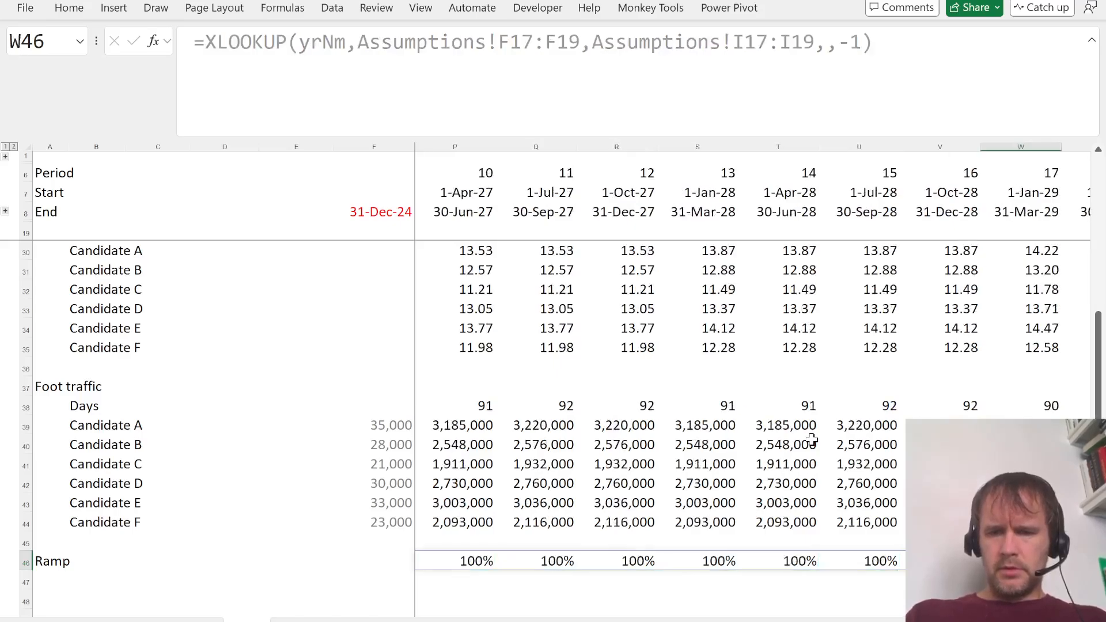
key("ctrl+Left")
key("ctrl+Left")
Step: Check the effective conversion rate formula in the case PDF and add a "Conversion" label in A48
key("Down")
key("Down")
key("alt+Tab")
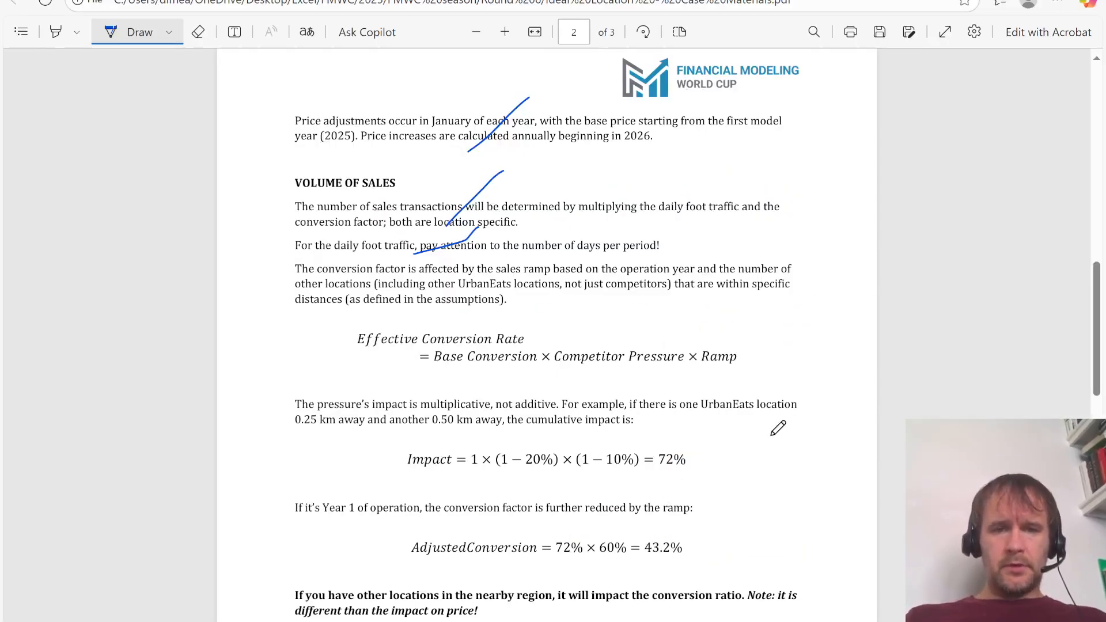
key("alt+Tab")
key("Up")
key("Down")
key("Right")
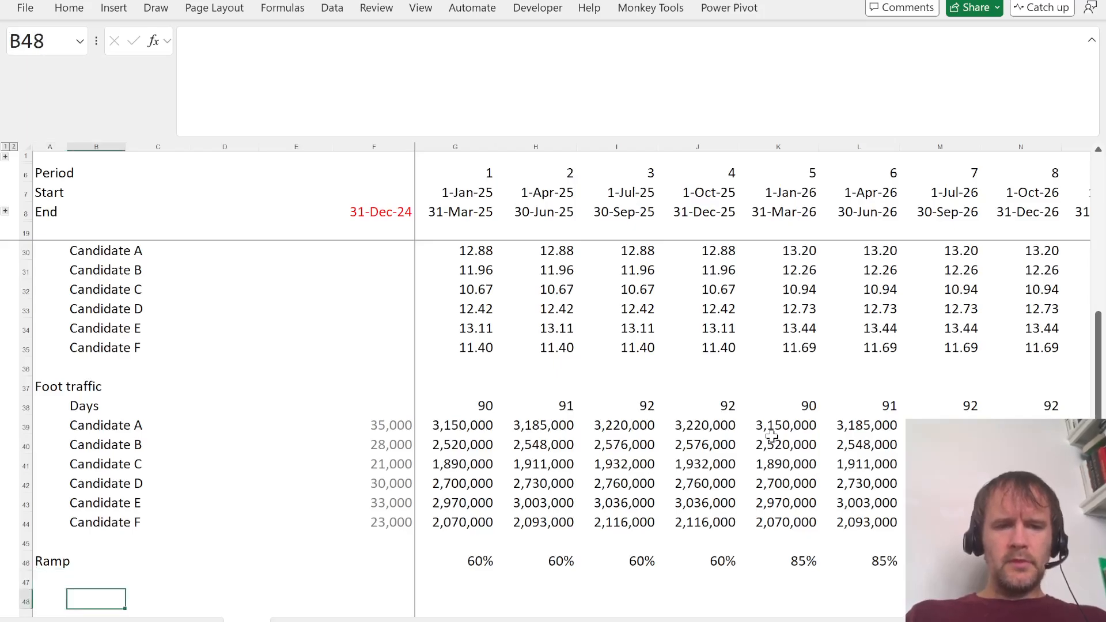
key("Left")
type("C")
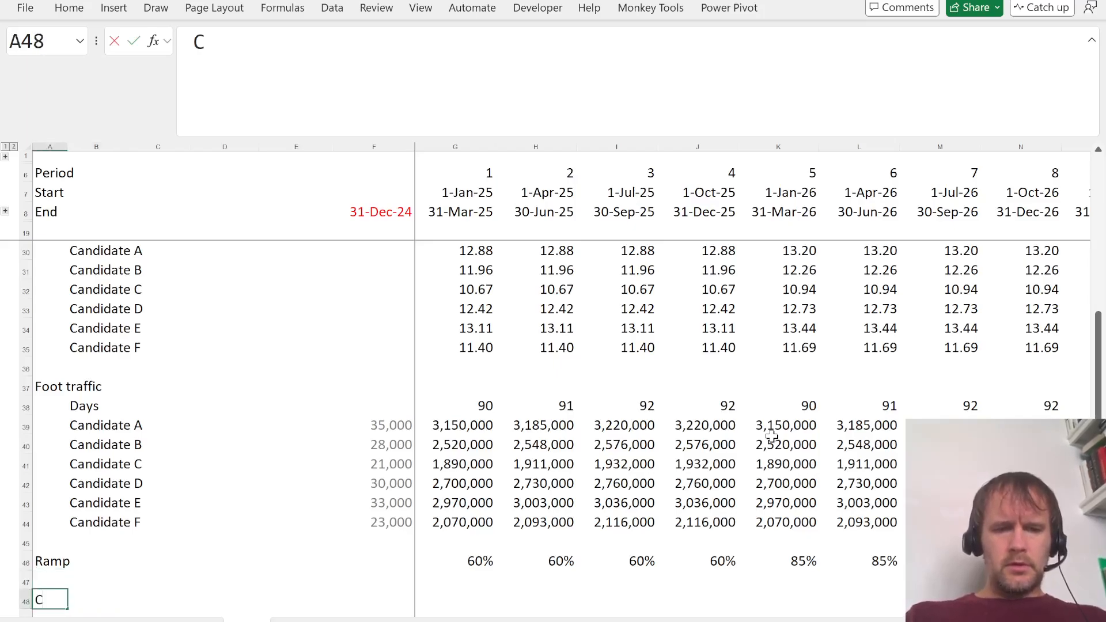
type("onversion")
key("Right")
Step: Link the candidates' base conversion rates into E49 with =Assumptions!$E$26:$E$31
key("Down")
key("Right")
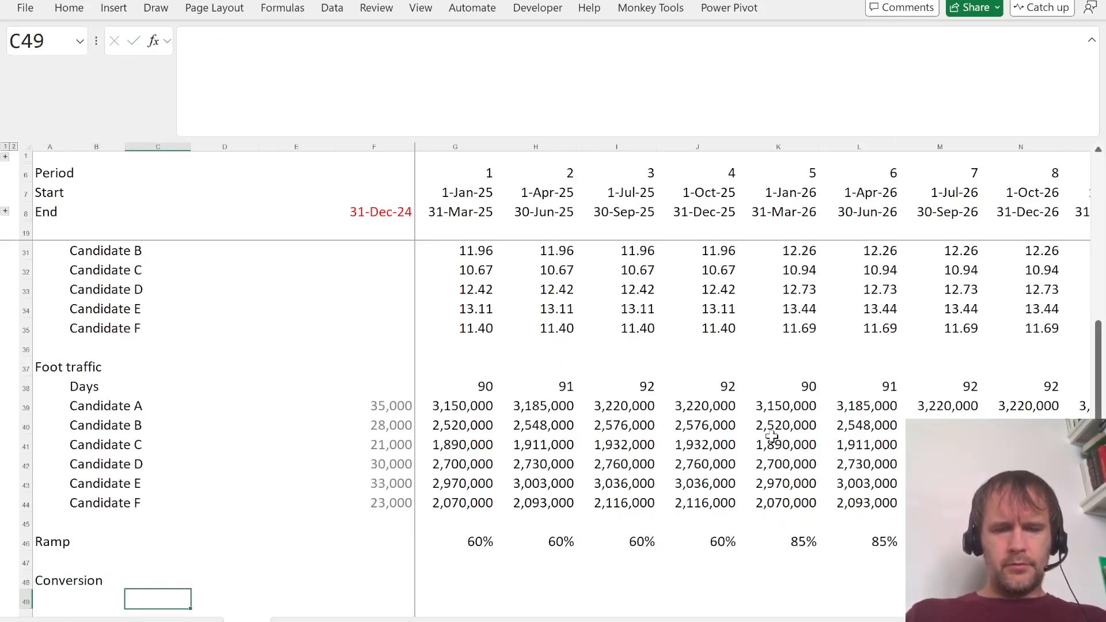
key("Right")
key("Right")
key("ctrl+Page_Up")
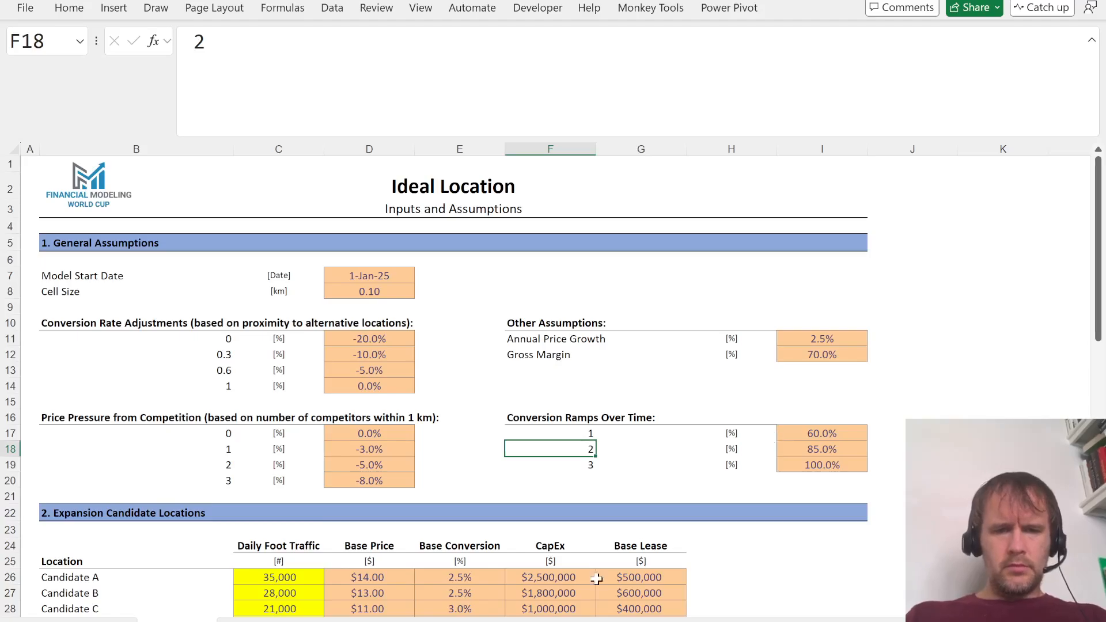
scroll(414, 475, "down", 2)
left_click_drag(420, 474, 455, 565)
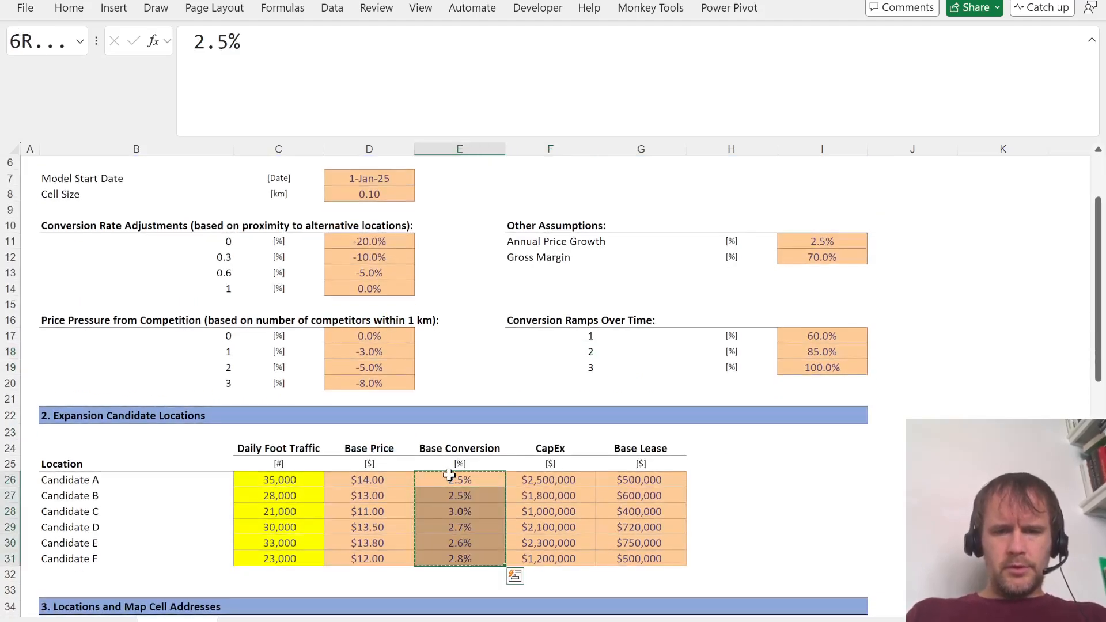
key("ctrl+Page_Down")
type("=Assumptions!$E$26:$E$31")
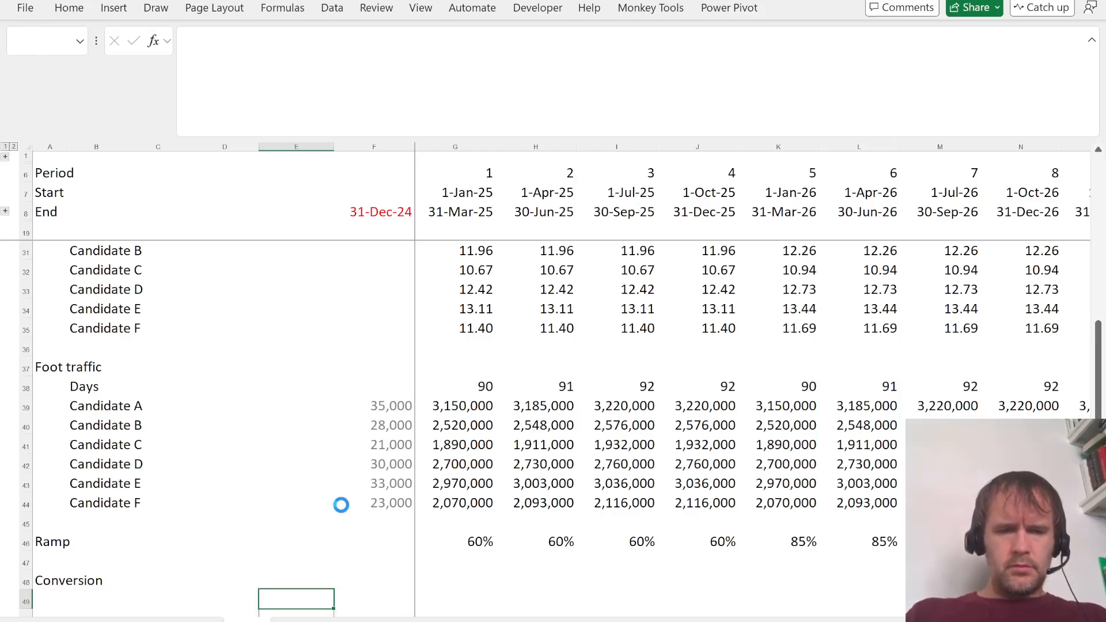
key("Down")
key("Down")
key("Down")
key("Down")
key("Down")
key("Up")
key("Up")
key("Up")
key("Up")
key("Up")
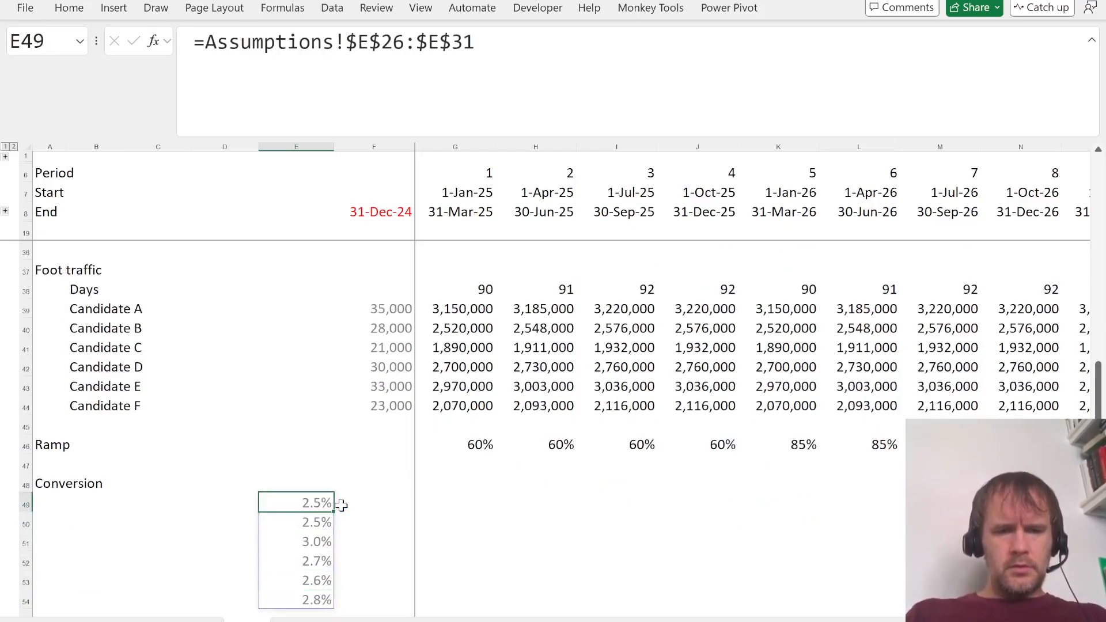
Step: Link the Candidate A to F names from the Foot traffic block into B49:B54 of the Conversion block
key("Left")
key("Left")
key("Left")
type("=")
key("ctrl+Up")
key("ctrl+Up")
key("Down")
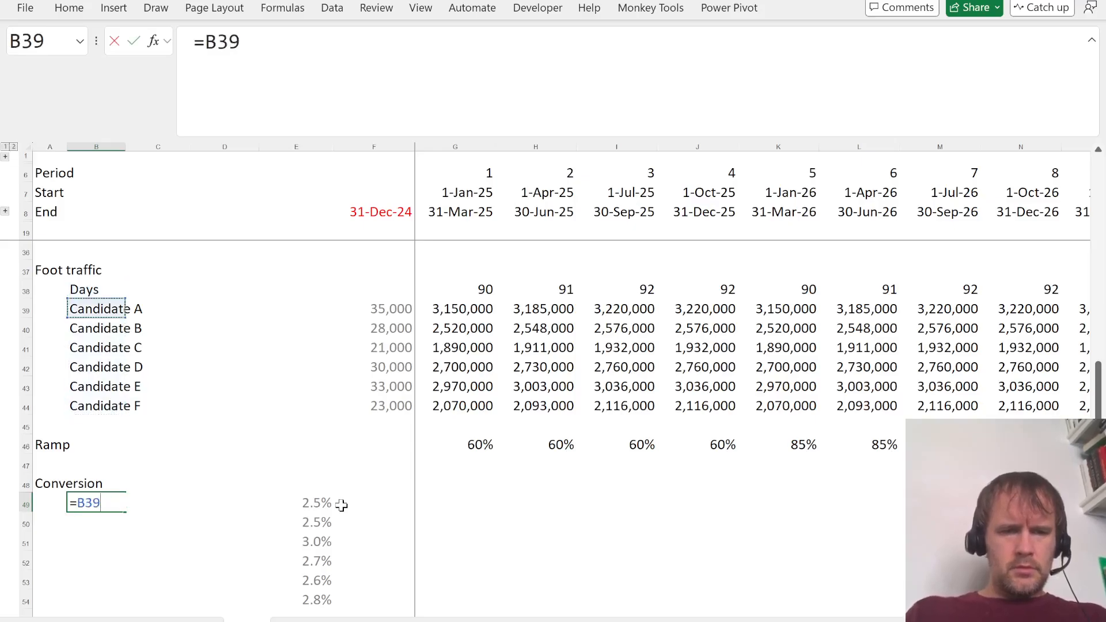
key("ctrl+shift+Down")
key("Return")
Step: Enter =G39#*E49#*G46# in G49 to multiply foot traffic, base conversion and ramp for all candidates and periods
key("Right")
key("Right")
key("Right")
key("Right")
key("Up")
key("Right")
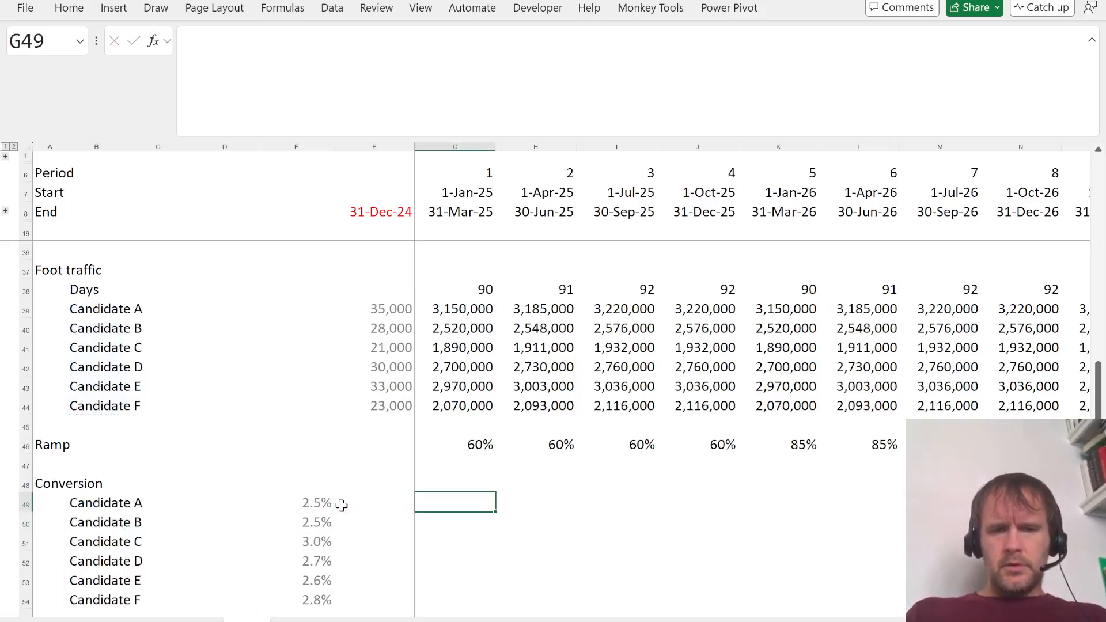
type("=")
key("ctrl+Up")
key("ctrl+Up")
key("ctrl+Up")
key("Down")
key("ctrl+shift+Down")
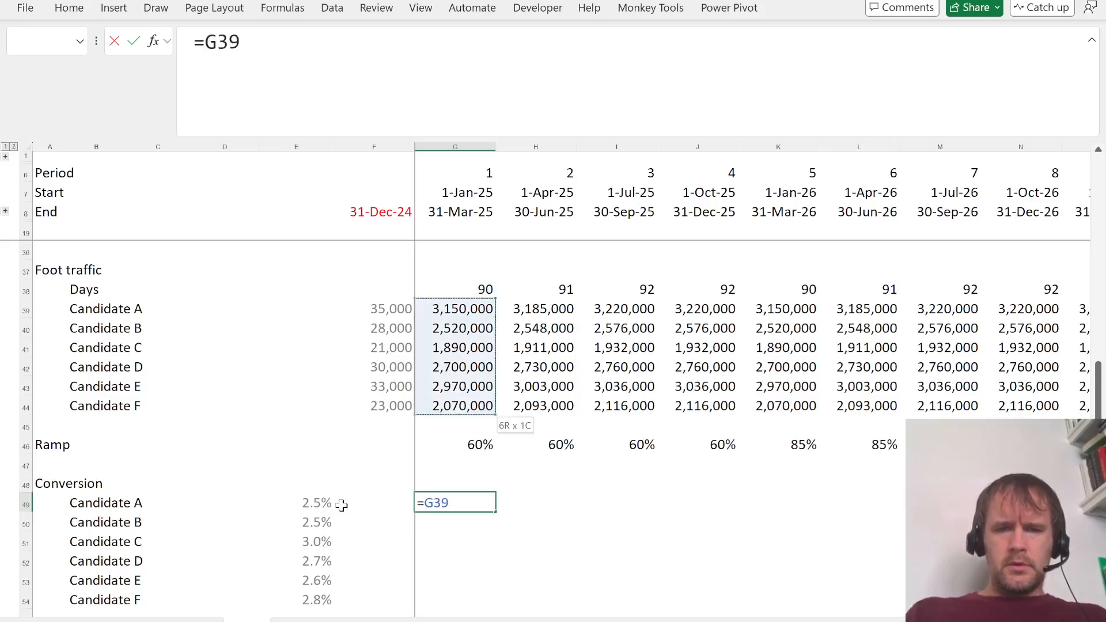
key("ctrl+shift+Right")
type("*")
key("Left")
key("Left")
key("ctrl+shift+Down")
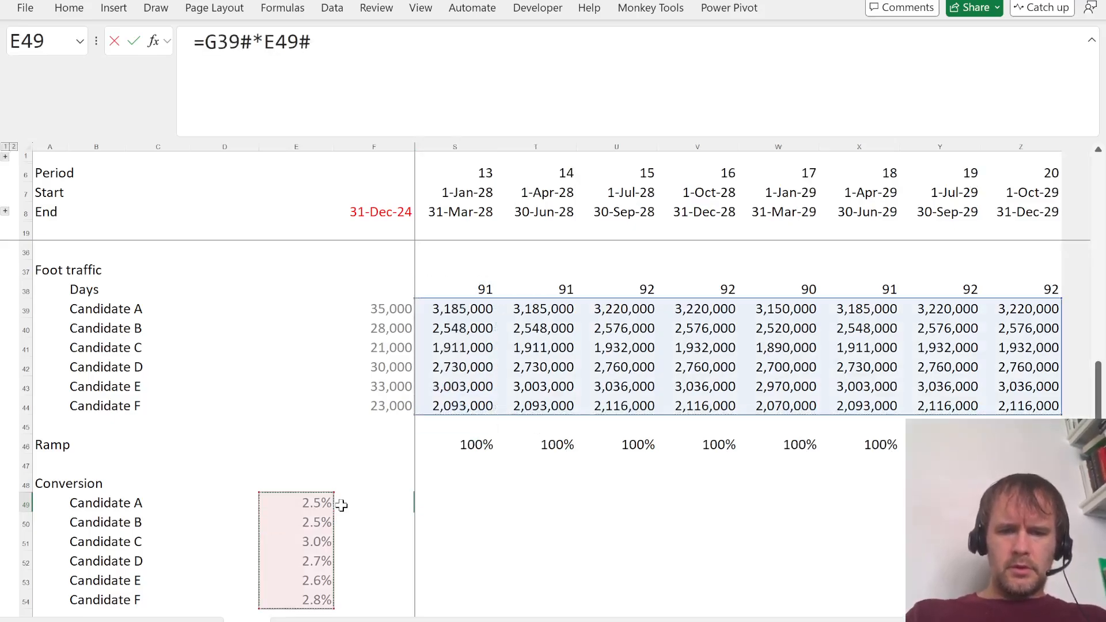
type("*")
key("Up")
key("Up")
key("Up")
key("ctrl+shift+Right")
key("Return")
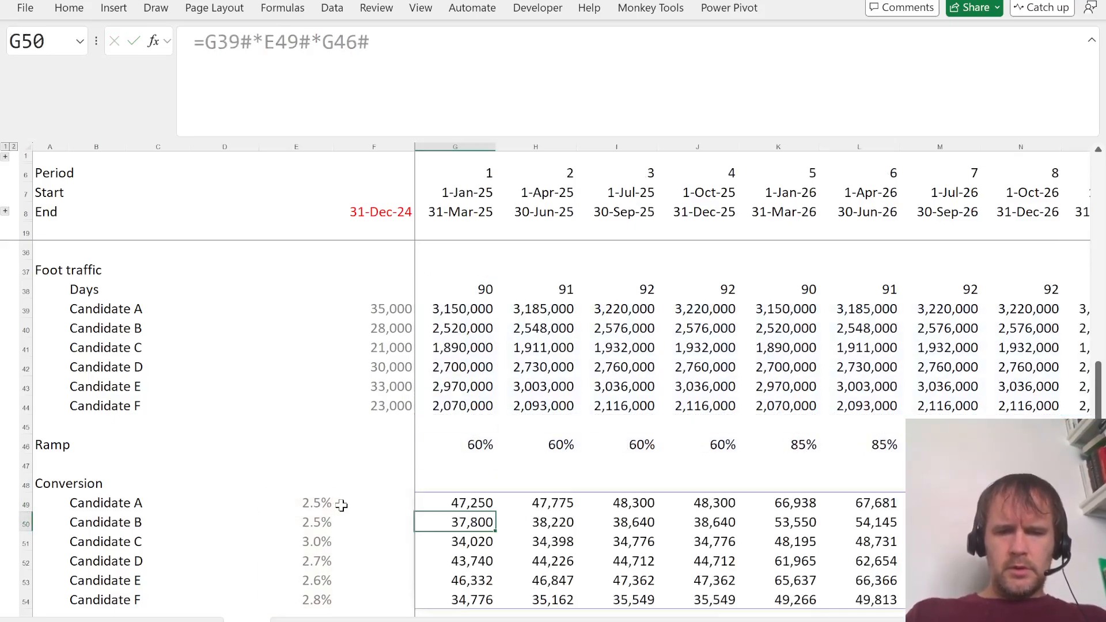
Step: Copy the Comp pressure factors from I50:I55 on the Assumptions sheet and paste them as links into D49:D54
key("Up")
key("Left")
key("Left")
key("Left")
key("ctrl+Page_Up")
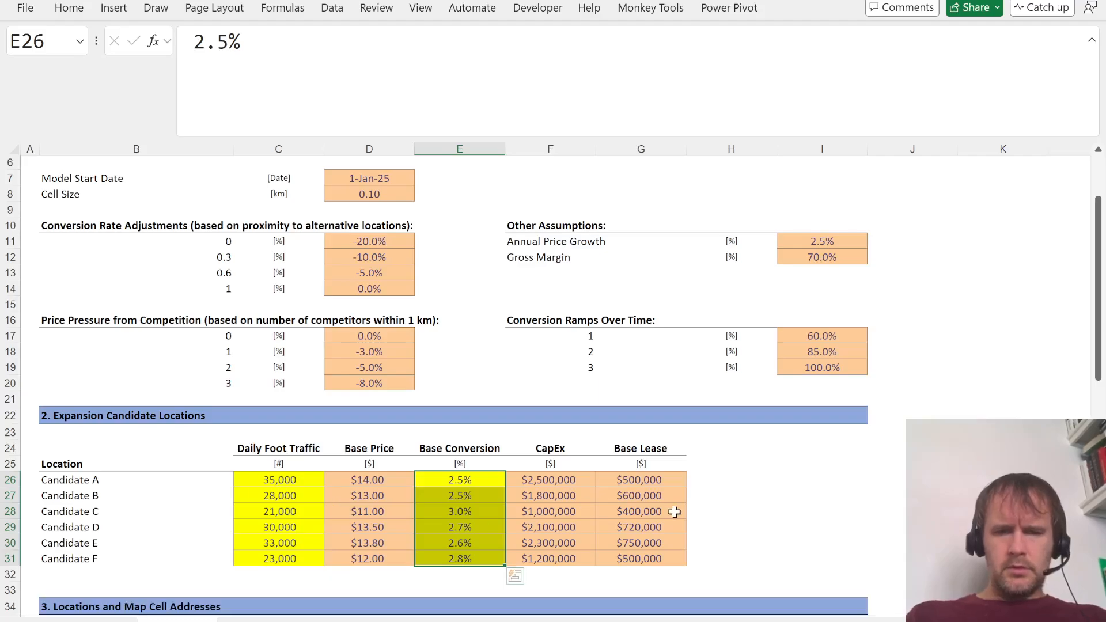
scroll(674, 512, "down", 7)
scroll(674, 512, "down", 2)
left_click(819, 424)
key("ctrl+shift+Down")
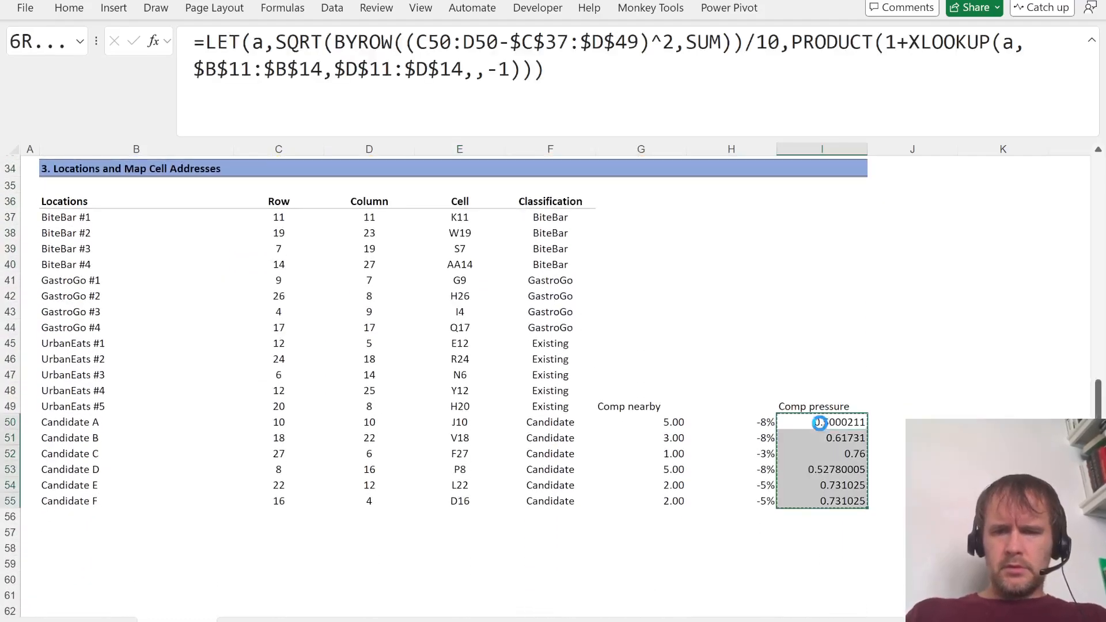
key("ctrl+Page_Down")
key("alt+h")
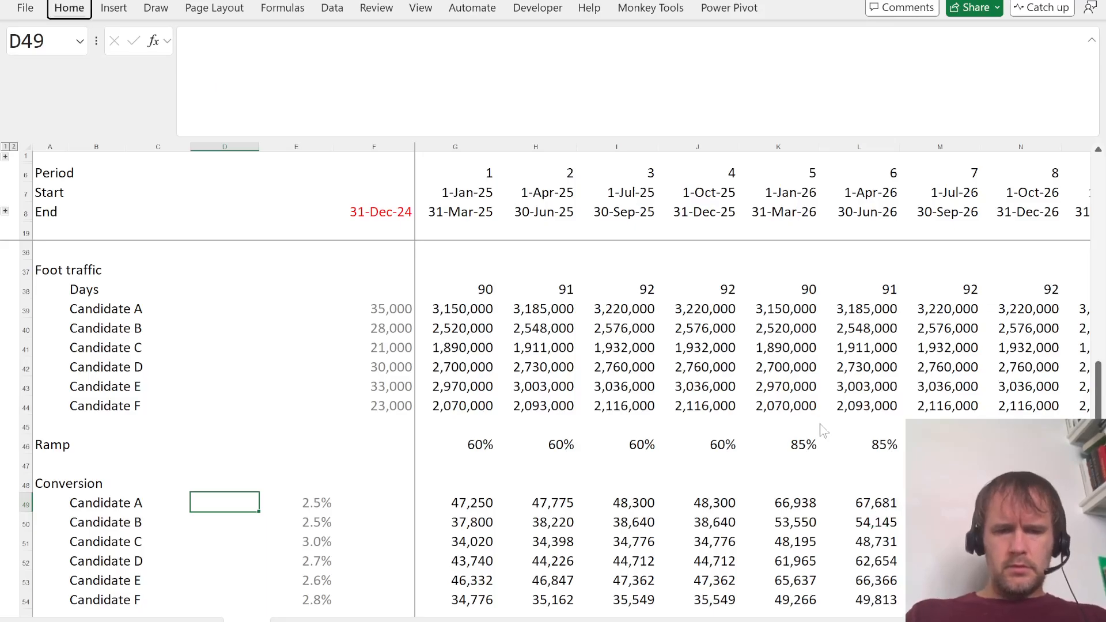
key("v")
key("n")
Step: Extend the G49 formula with the competitor pressure factors so it reads =G39#*E49#*G46#*D49:D54
key("Right")
key("Right")
key("Right")
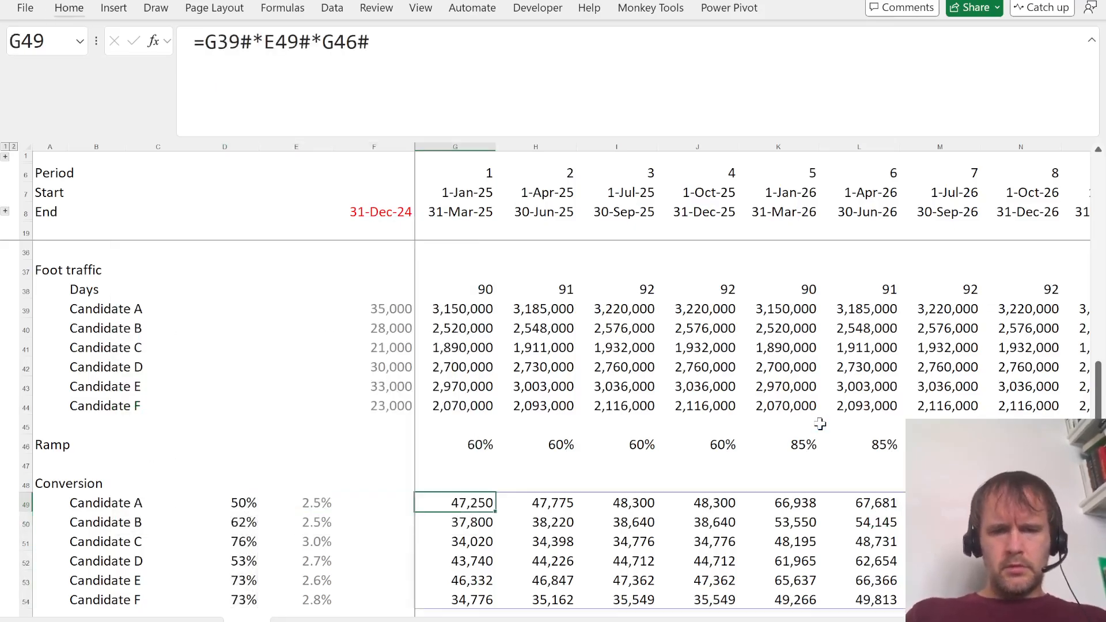
key("F2")
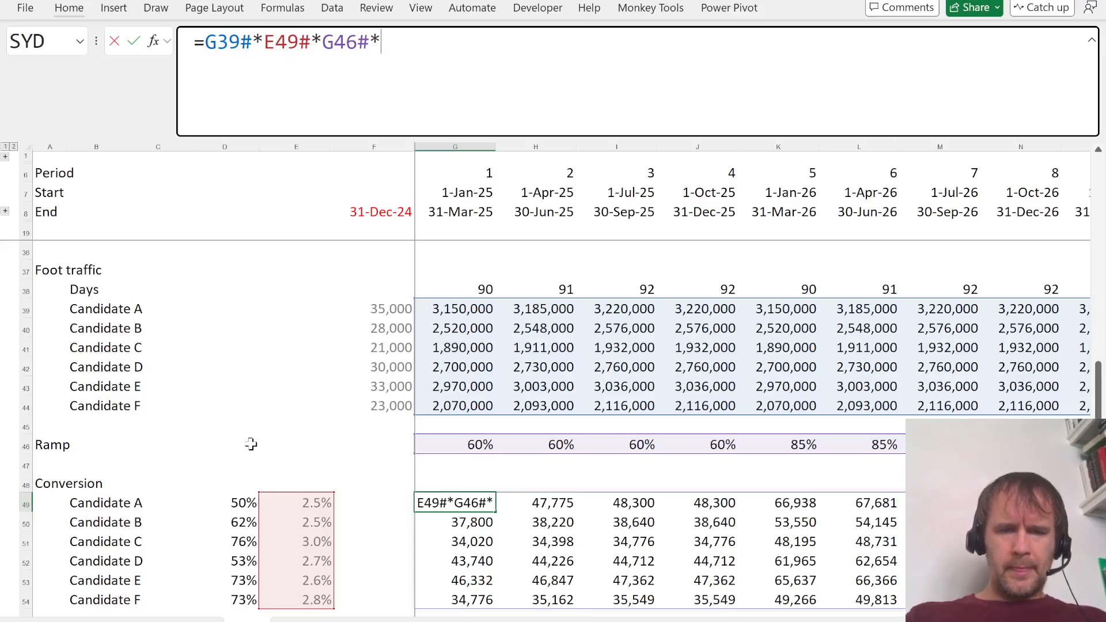
left_click(230, 504)
key("ctrl+shift+Down")
key("Return")
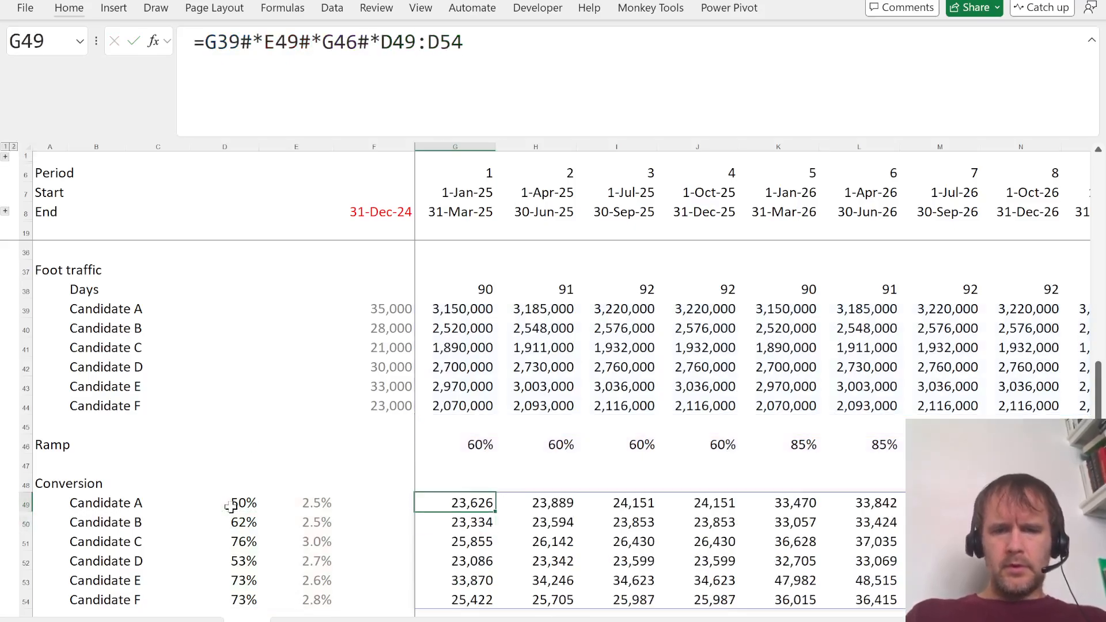
Step: Consult quiz question 4 on the effective conversion rate and drop the foot traffic term, leaving =E49#*G46#*D49:D54 in G49
key("alt+Tab")
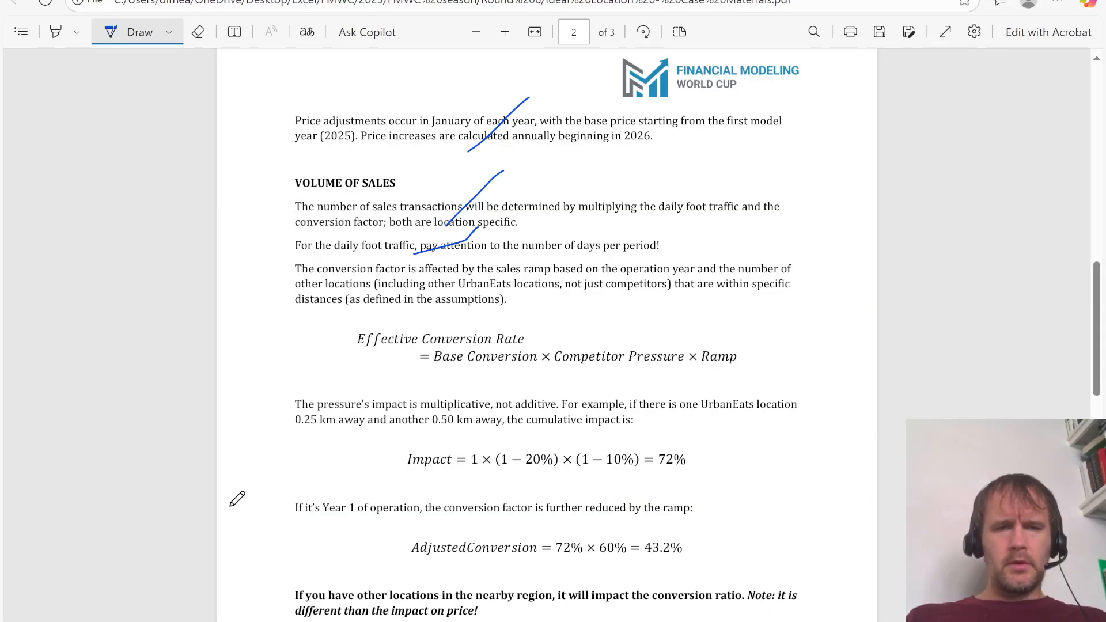
key("ctrl+Tab")
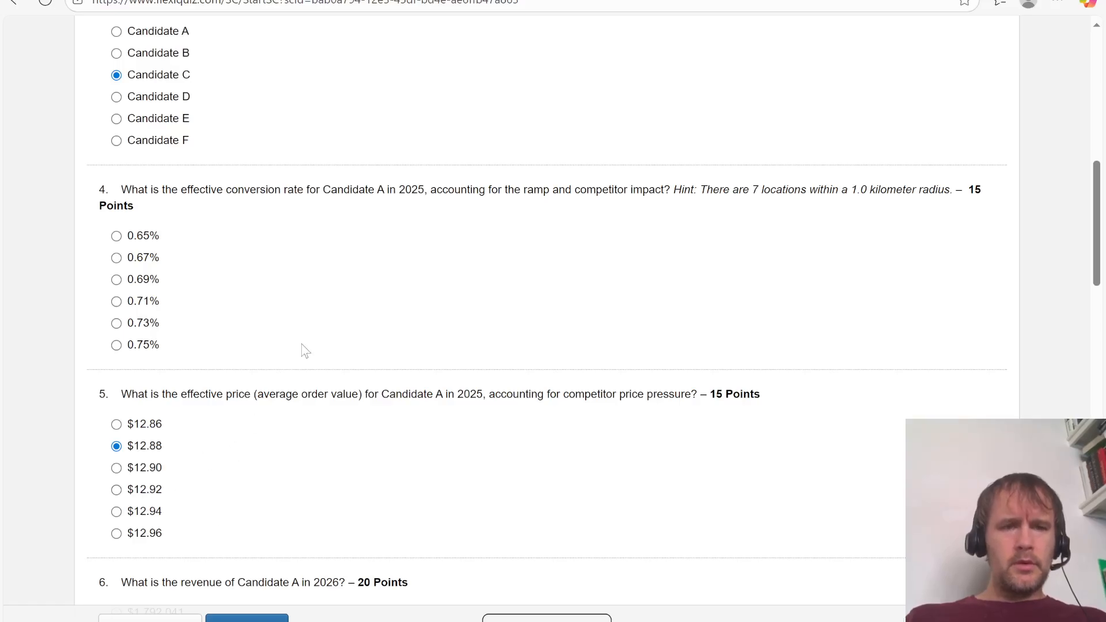
scroll(306, 350, "up", 1)
key("alt+Tab")
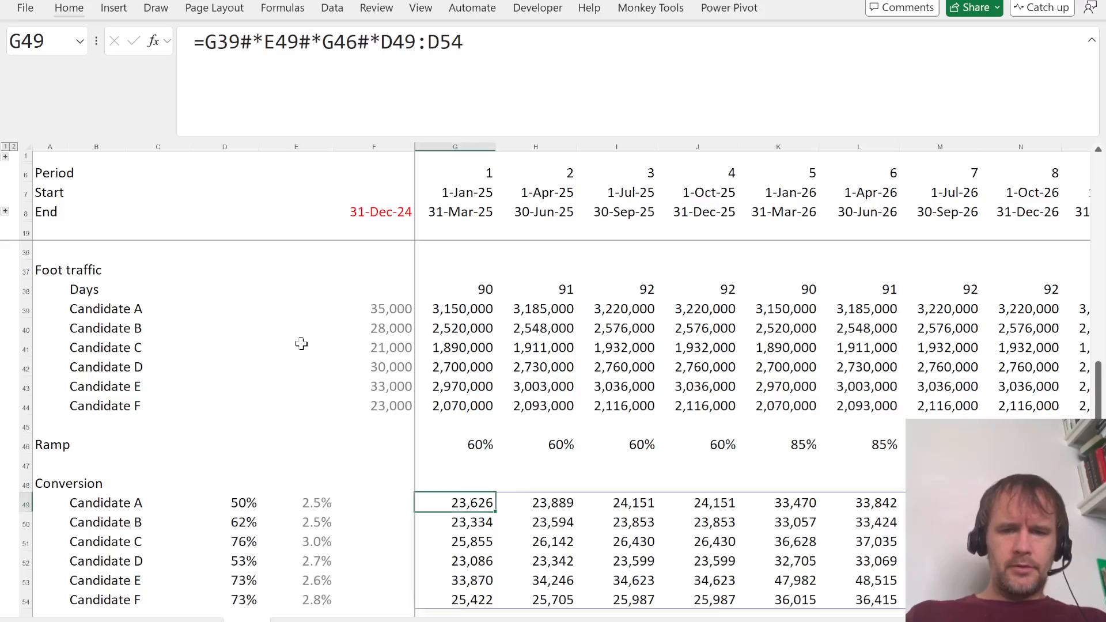
left_click(415, 42)
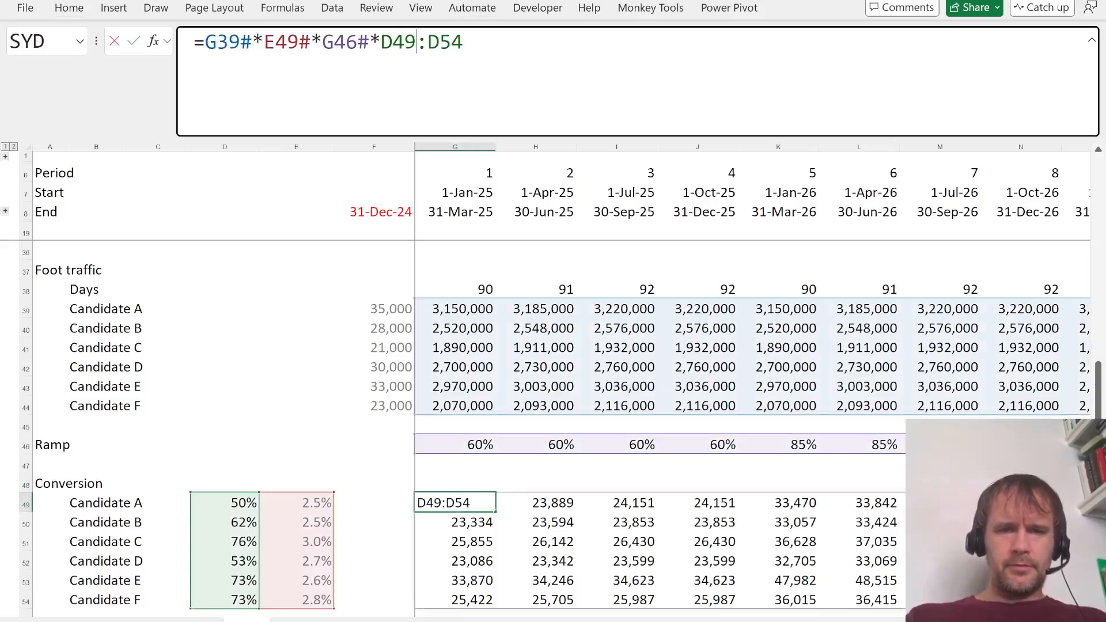
left_click_drag(263, 42, 204, 42)
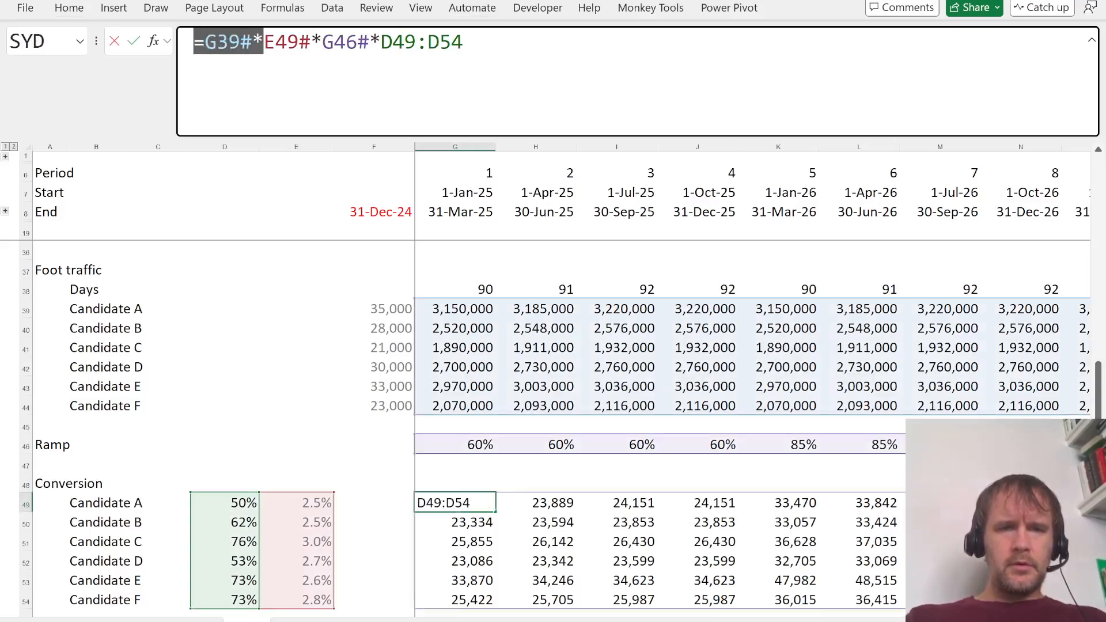
key("BackSpace")
key("Return")
Step: Format the Conversion results spilling from G49 as percentages with two decimals
key("Up")
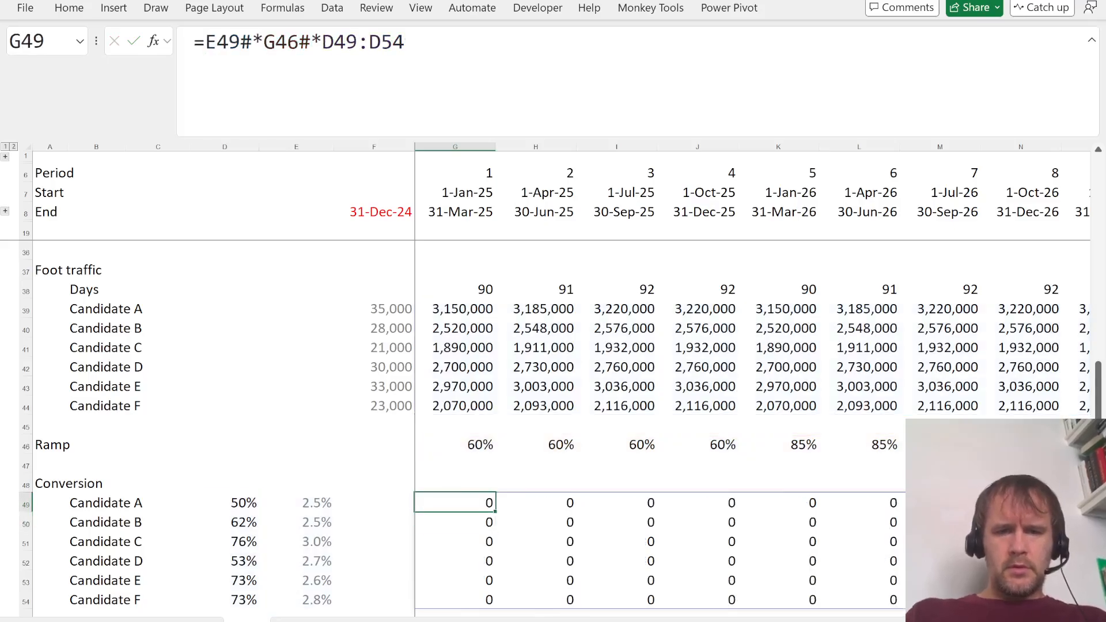
key("ctrl+shift+Right")
key("ctrl+shift+Down")
key("ctrl+shift+5")
key("0")
key("alt+h")
key("0")
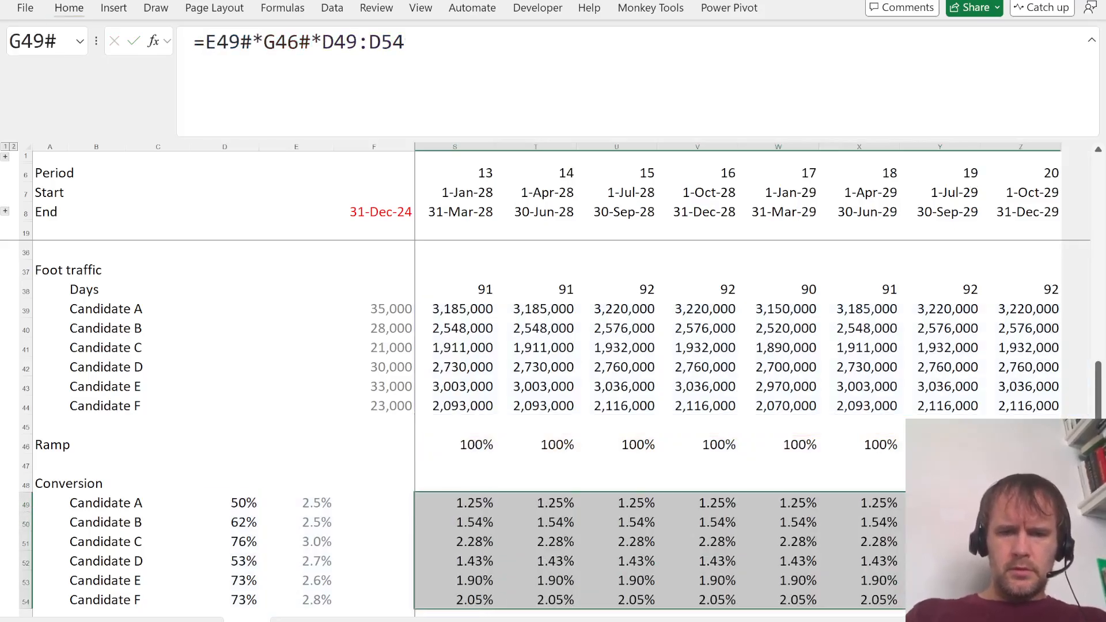
Step: Answer quiz question 4 on Candidate A's effective conversion rate in 2025 with 0.75%
key("Home")
key("alt+Tab")
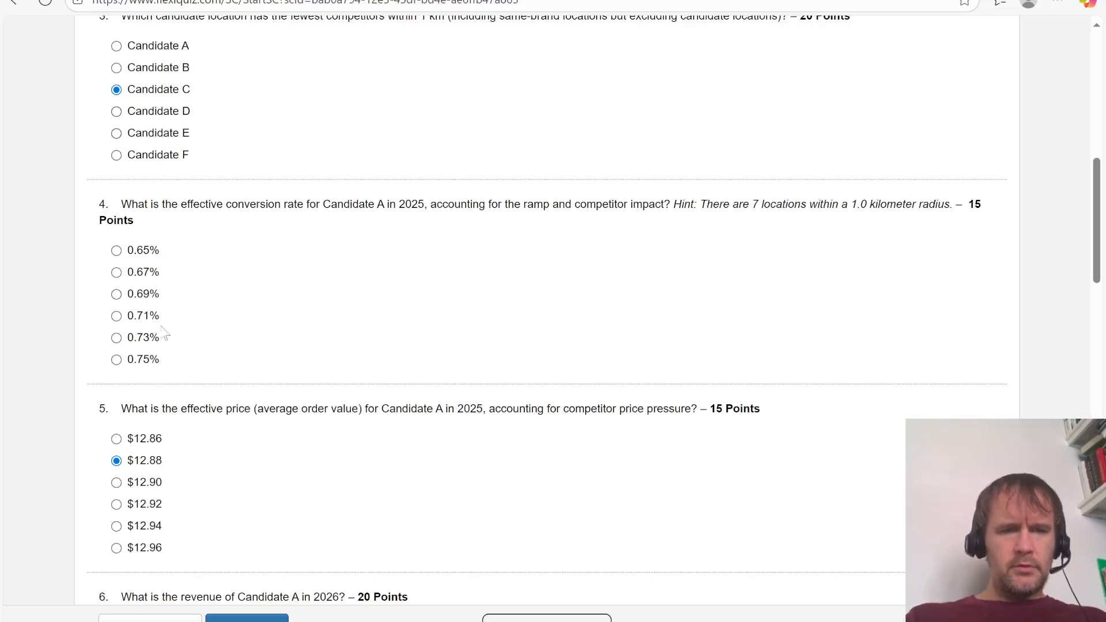
left_click(153, 362)
key("alt+Tab")
Step: Rename the Conversion section heading in A48 as "Conversion rate"
key("Left")
key("Left")
key("Left")
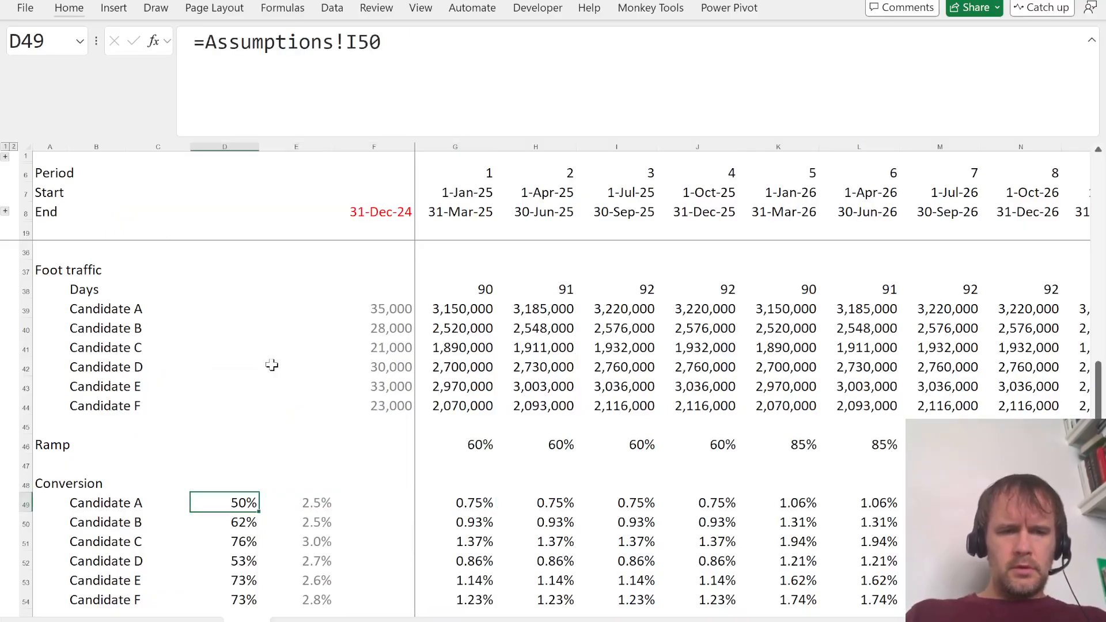
key("Left")
key("Up")
key("Left")
key("Left")
key("F2")
type("rate")
key("Return")
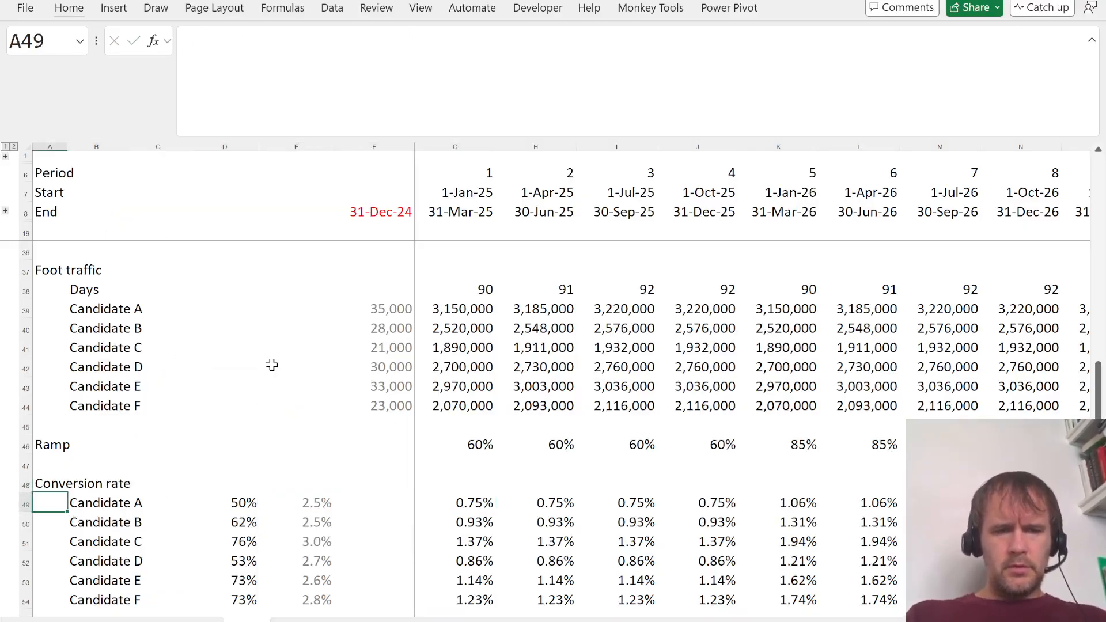
Step: Add a "Sales" section heading in A56 beneath the conversion rate block
key("Down")
key("Down")
key("Down")
key("Down")
key("Down")
key("Down")
key("Down")
type("Sales")
key("Return")
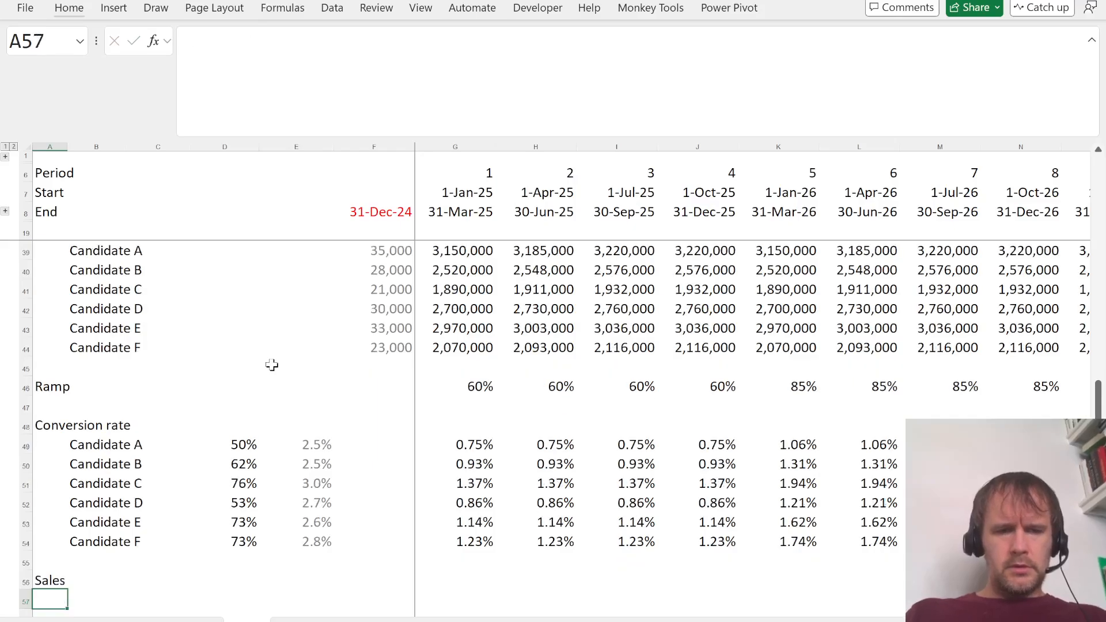
Step: List the candidate names under Sales by entering =B49# in B57
key("Right")
type("=")
key("Up")
key("Up")
key("Up")
key("Up")
key("Up")
key("Up")
key("Up")
key("Up")
type("#")
key("Return")
Step: Calculate sales in G57 as conversion rate times foot traffic with =G49#*G39#
key("Right")
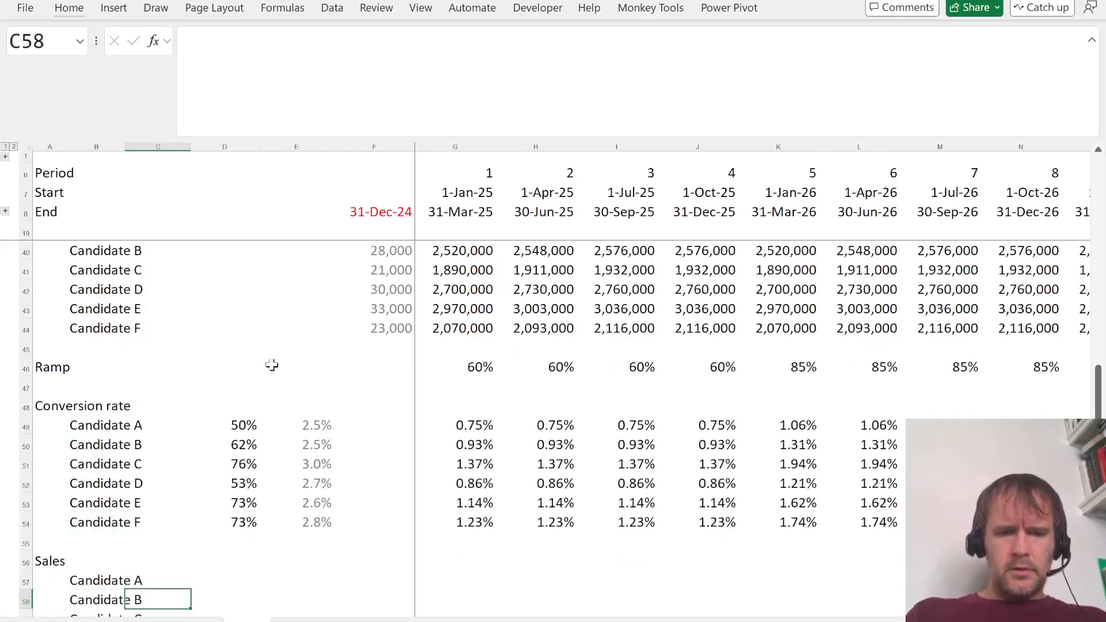
key("Right")
key("Right")
key("Up")
key("Up")
key("Right")
key("Down")
key("Right")
type("=")
key("Up")
key("Up")
key("Up")
key("Up")
key("Up")
key("Up")
key("Up")
key("Up")
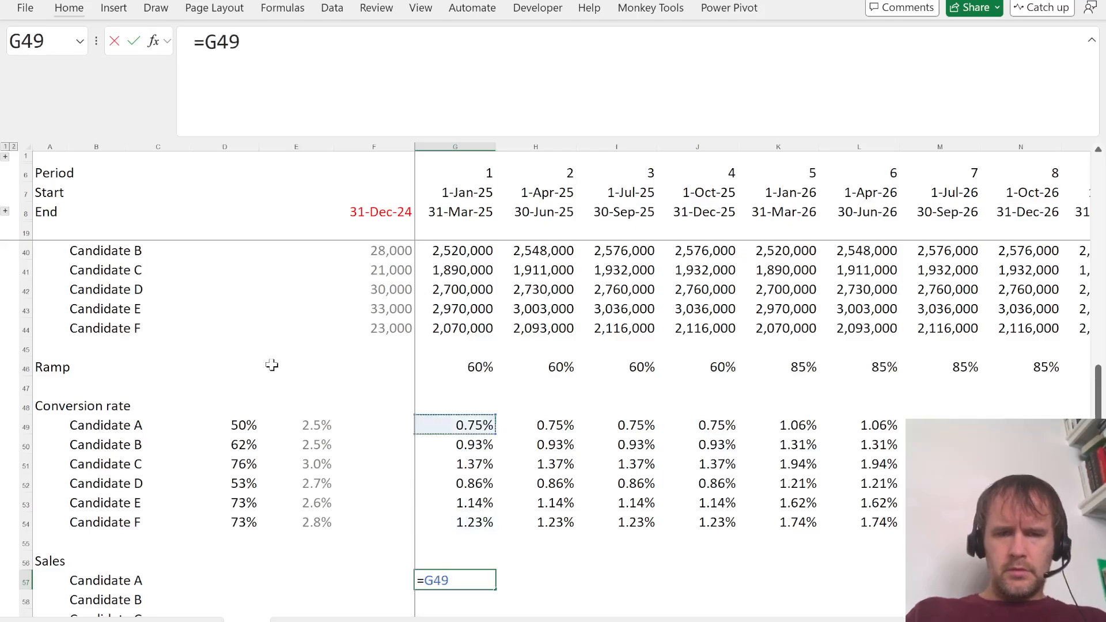
type("#*")
key("Up")
key("Up")
key("Up")
key("Up")
key("Up")
key("Up")
key("Up")
key("Up")
key("Up")
key("Up")
key("Up")
key("Up")
key("Up")
key("Up")
key("Up")
key("Up")
key("Up")
key("Up")
key("Up")
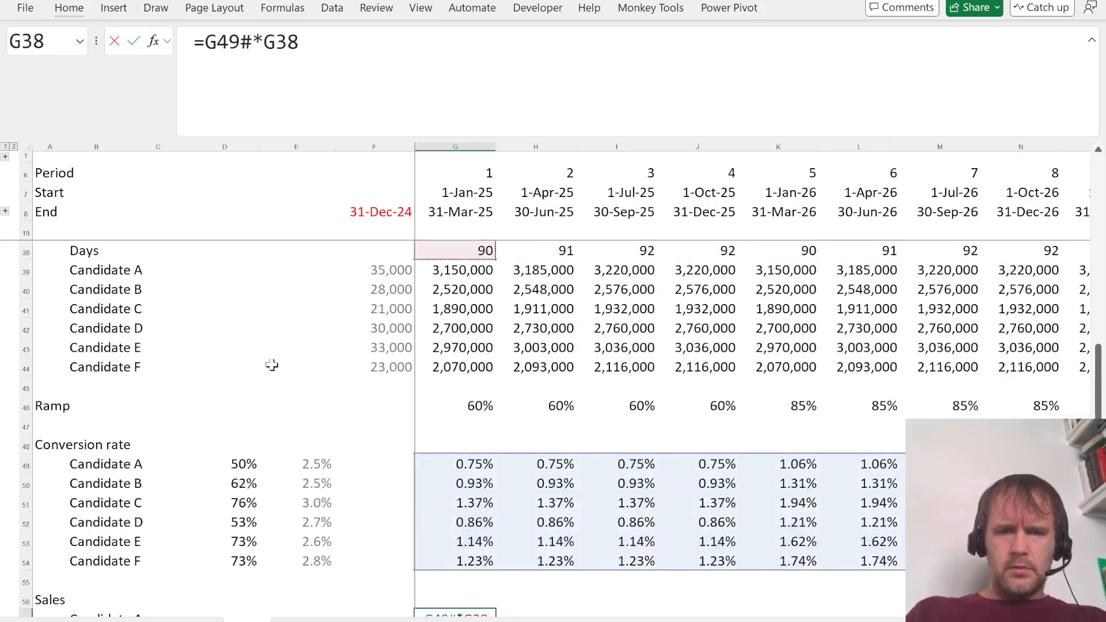
key("shift+Down")
key("shift+Down")
key("shift+Down")
key("shift+Down")
key("shift+Down")
key("shift+Down")
key("Down")
type("#")
key("Return")
key("Down")
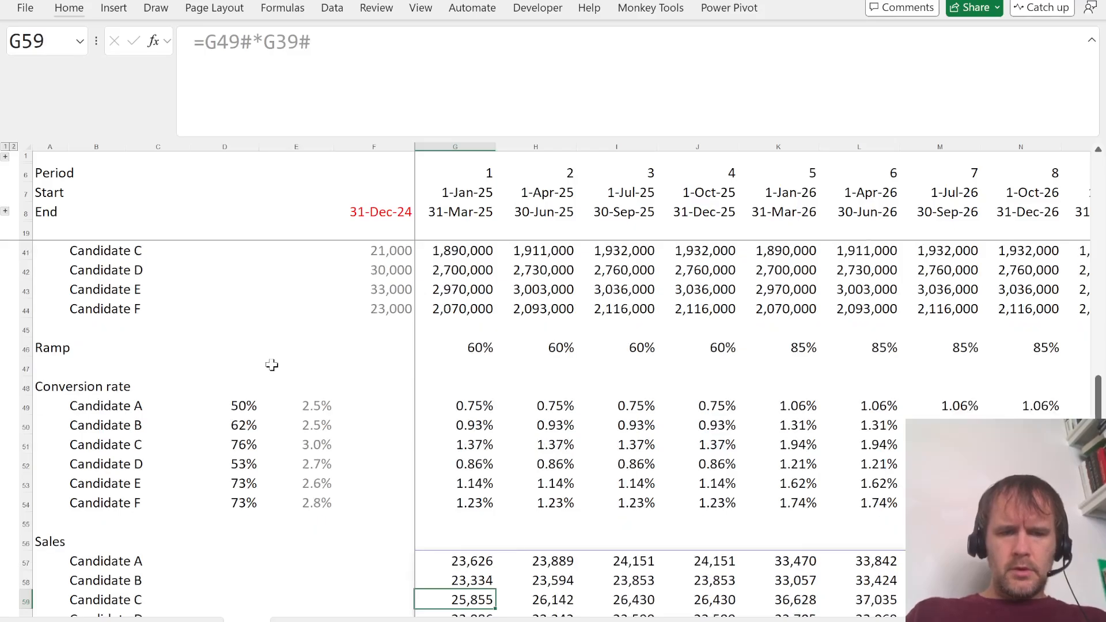
Step: Add a "Revenue" section heading in A64 beneath the sales block
key("Down")
key("Down")
key("Down")
key("Down")
key("Left")
key("Down")
key("Left")
key("Left")
key("Left")
key("Left")
key("Left")
type("Revenue")
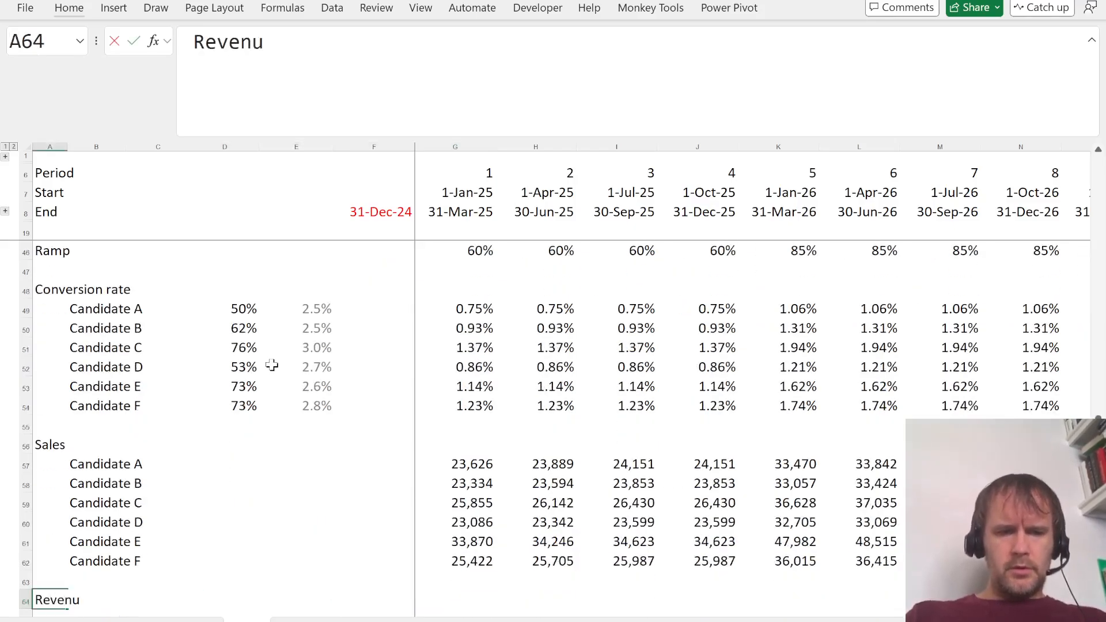
key("Return")
Step: List the candidate names under Revenue by entering =B57# in B65
key("Right")
type("=")
key("Up")
key("Up")
key("Up")
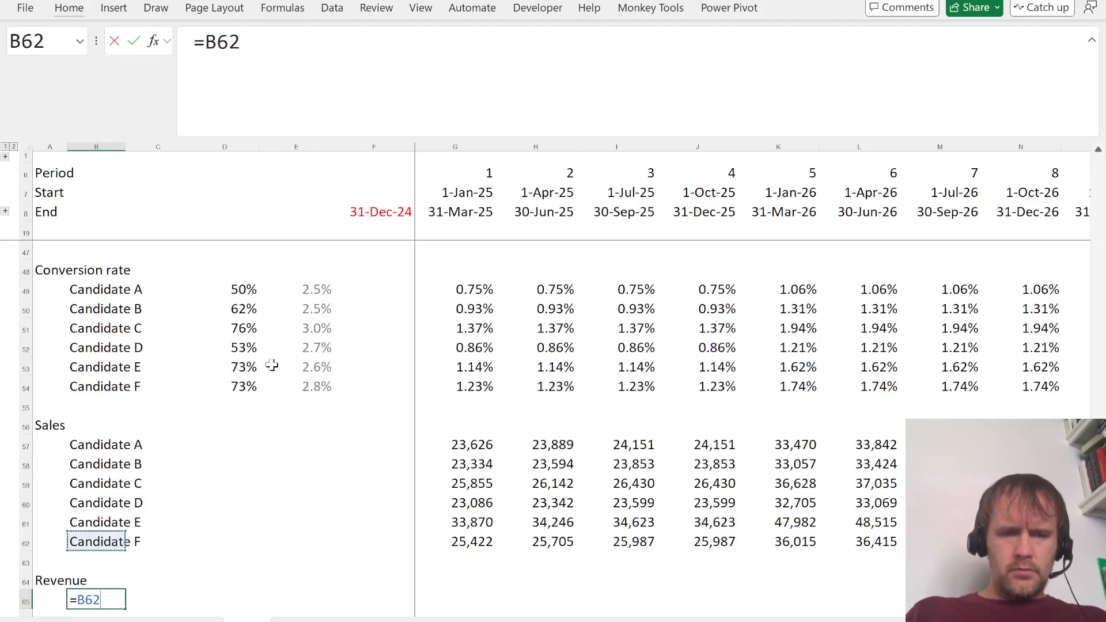
key("Up")
key("Up")
key("Up")
key("Up")
key("Up")
type("#")
key("Return")
Step: Calculate revenue in G65 as sales times adjusted price with =G57#*G30#
key("Up")
key("Right")
key("Right")
key("Right")
key("Right")
key("Right")
type("=")
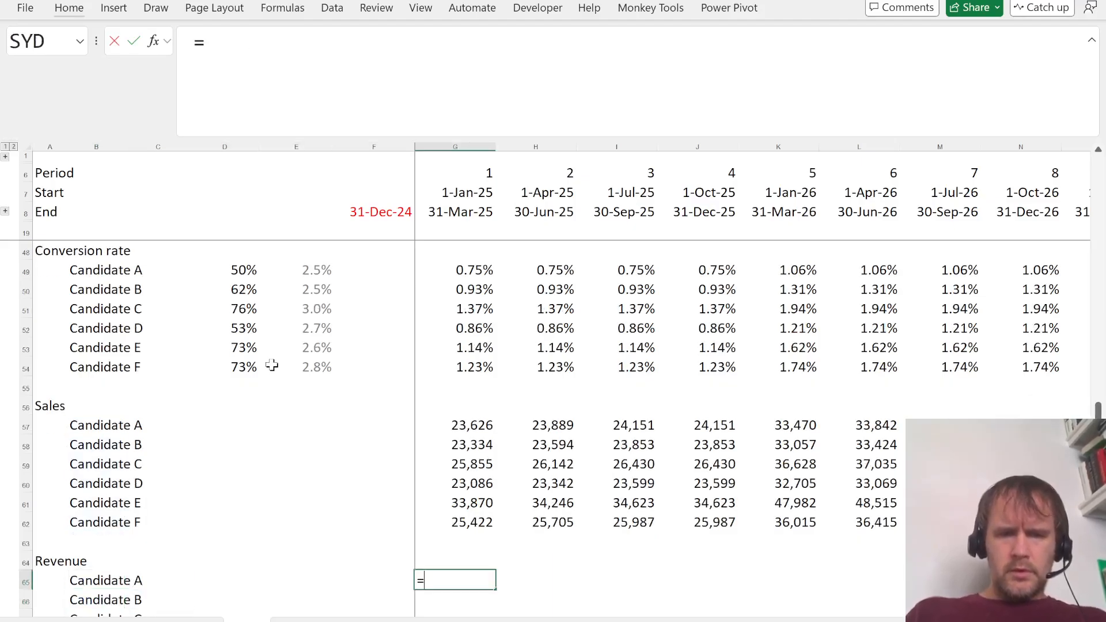
key("Up")
key("Up")
key("Up")
key("Up")
key("Up")
key("Up")
key("Up")
key("Up")
type("#*")
key("Up")
key("Up")
key("Up")
key("Up")
key("Up")
key("Up")
key("Up")
key("Up")
key("Up")
key("Up")
key("Up")
key("Up")
key("Up")
key("Up")
key("Up")
key("Up")
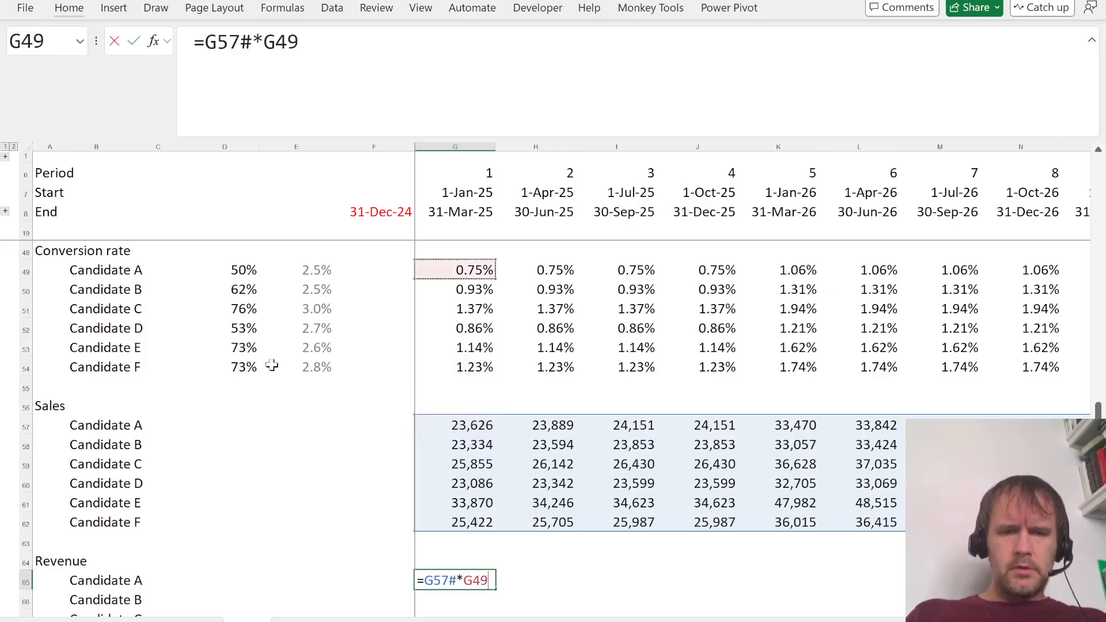
key("Up")
key("Up")
key("Up")
key("Up")
key("Up")
key("Up")
key("Up")
key("Up")
key("Up")
key("Up")
key("Up")
key("Up")
key("Up")
key("Up")
key("Up")
key("Up")
key("Up")
key("Up")
key("Up")
key("Up")
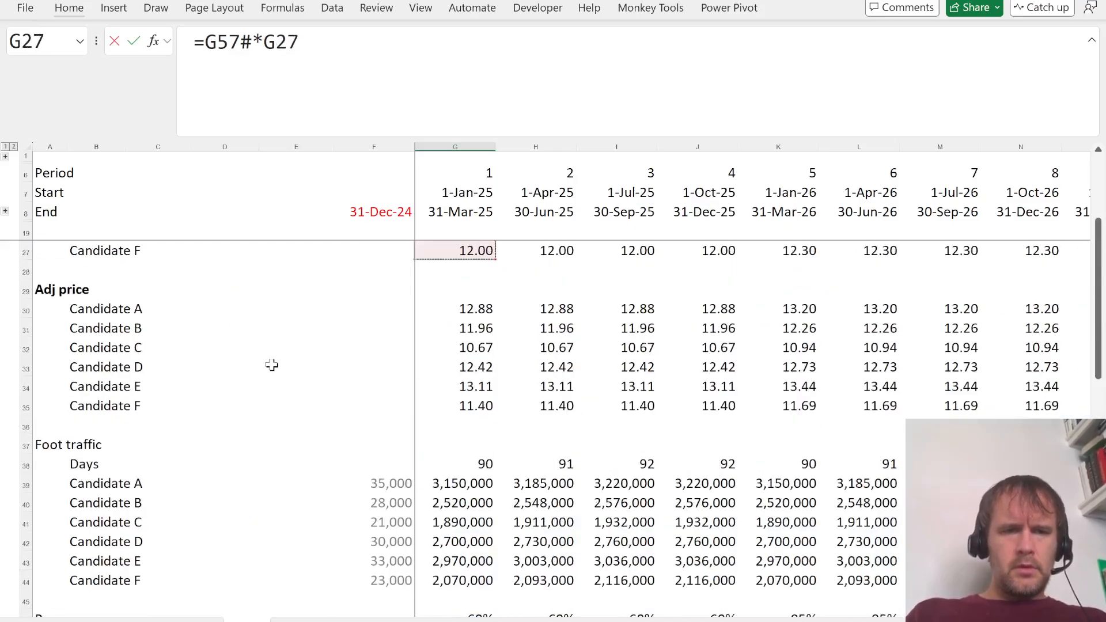
key("Up")
key("Up")
key("Up")
key("Up")
key("Up")
key("Down")
key("Down")
key("Down")
key("Down")
key("Down")
key("Down")
key("Down")
key("Down")
type("#")
key("Return")
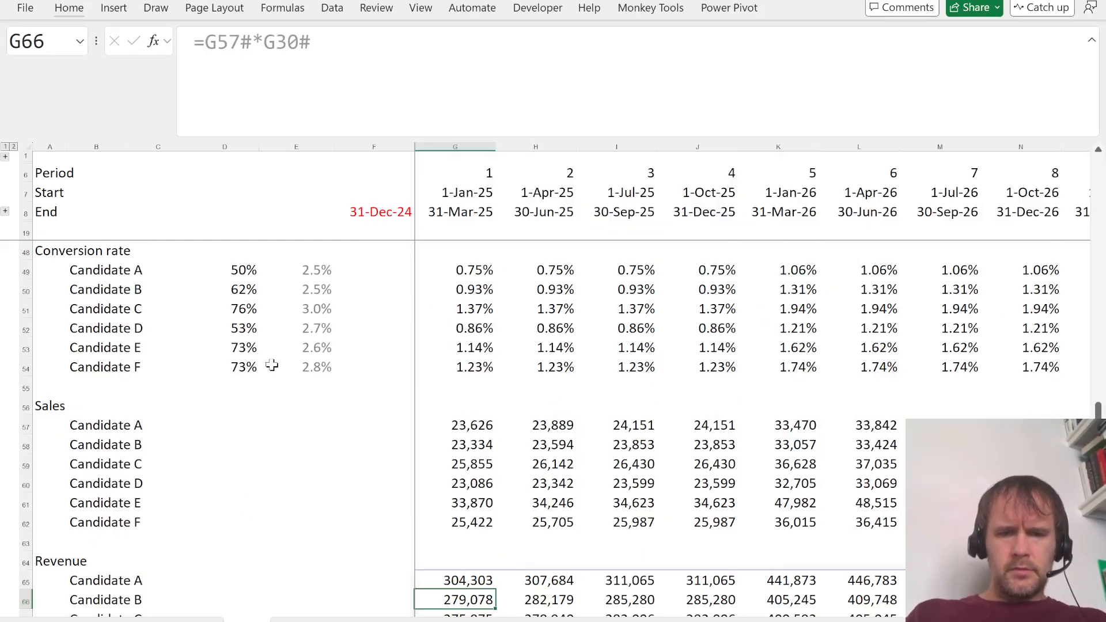
Step: Total Candidate A's four 2026 quarterly revenues by selecting K65:N65, and answer quiz question 6 in the browser with $1,792,041
key("Down")
key("Down")
key("Down")
key("Down")
key("alt+Tab")
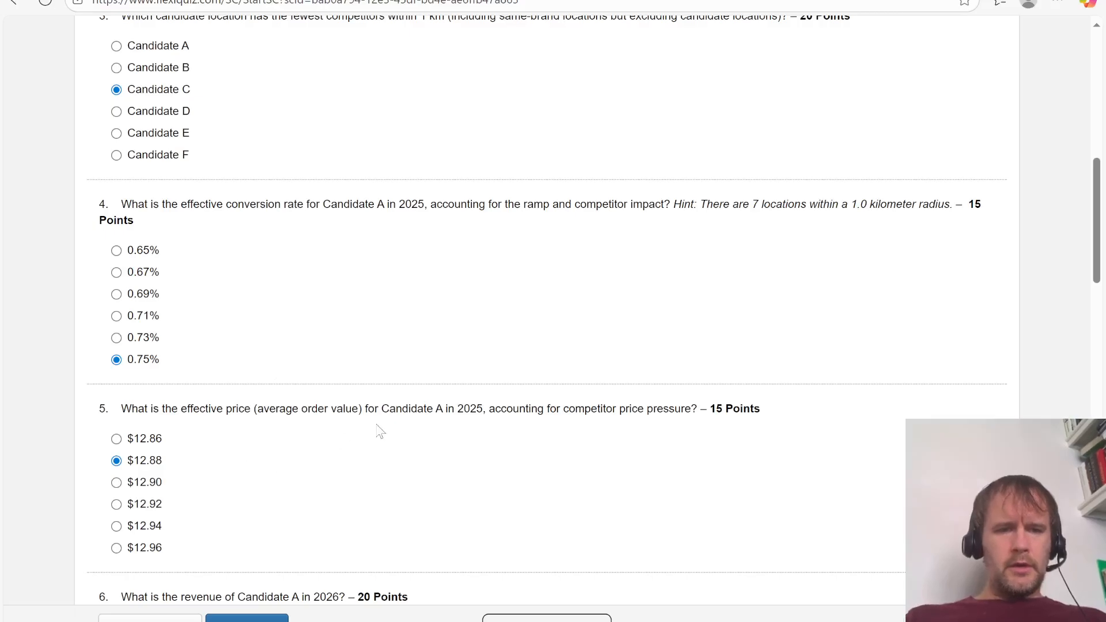
scroll(378, 431, "down", 3)
key("alt+Tab")
key("Up")
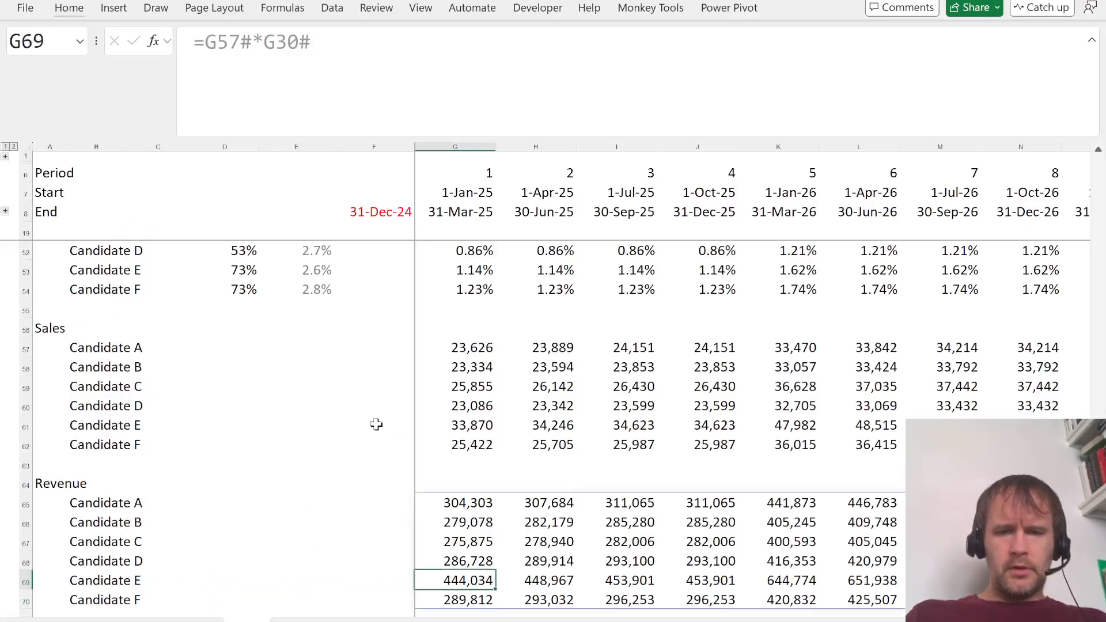
key("Up")
key("Up")
key("Up")
key("Up")
key("Right")
key("Right")
key("Right")
key("Right")
key("shift+Right")
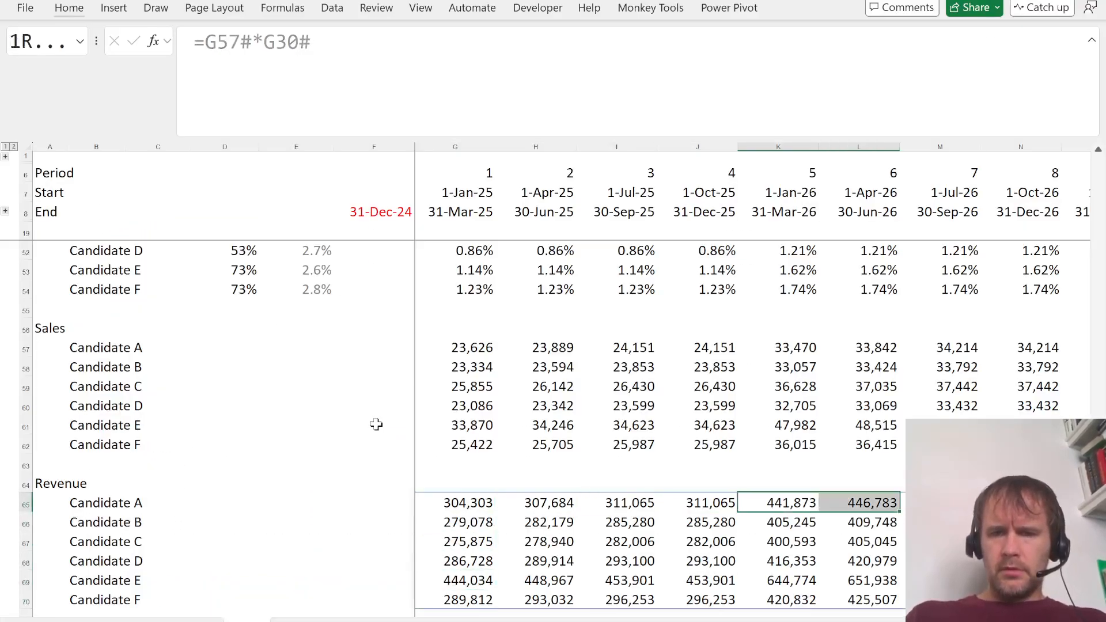
key("shift+Right")
key("shift+Right")
key("alt+Tab")
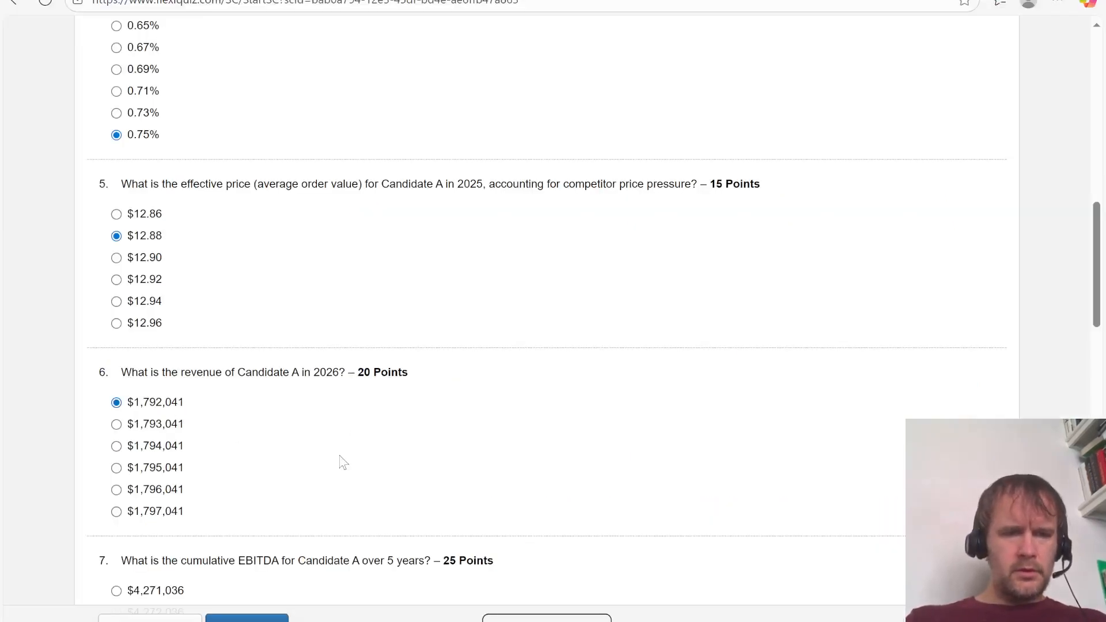
Step: Check quiz question 7, switch to the case materials PDF and strike pen marks through the conversion-rate paragraphs above Opex and Capex
scroll(343, 462, "down", 3)
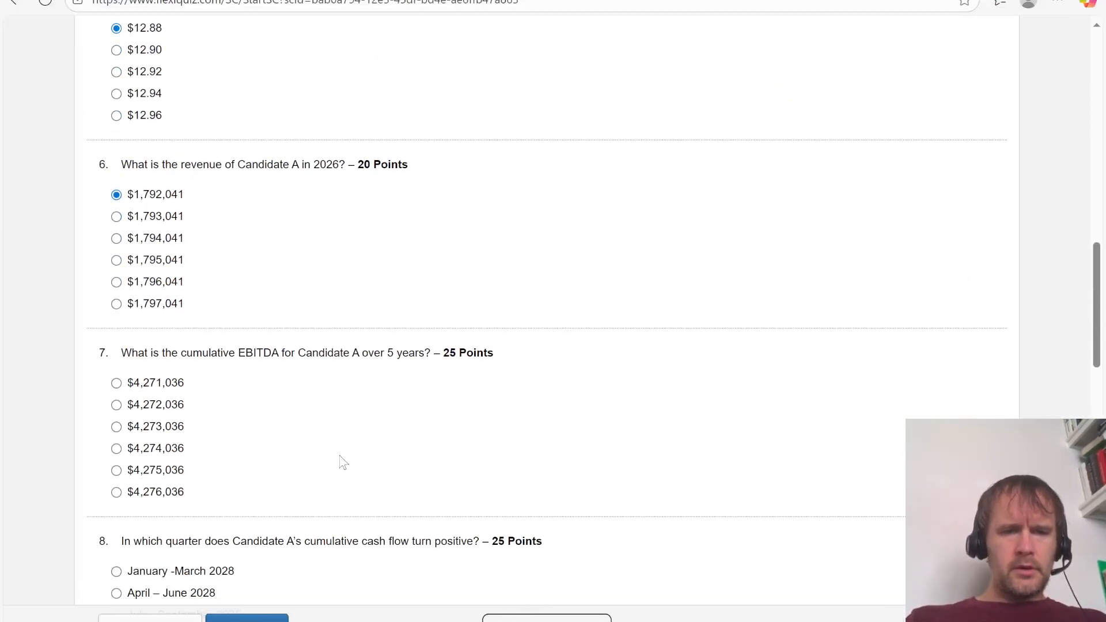
key("alt+Tab")
key("alt+Tab")
key("Tab")
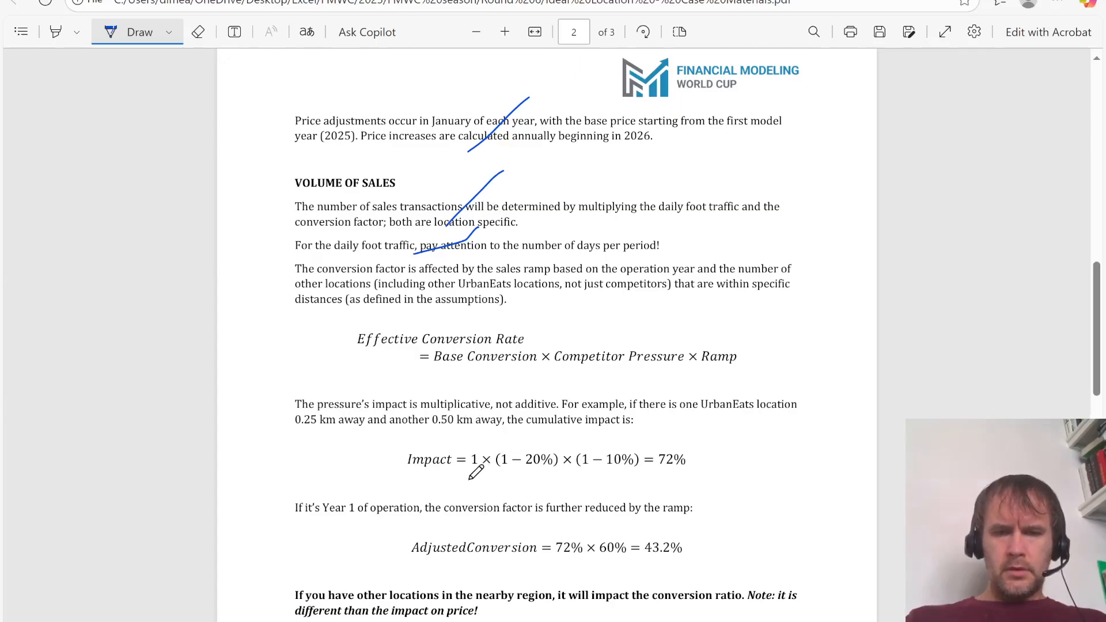
left_click_drag(440, 472, 581, 351)
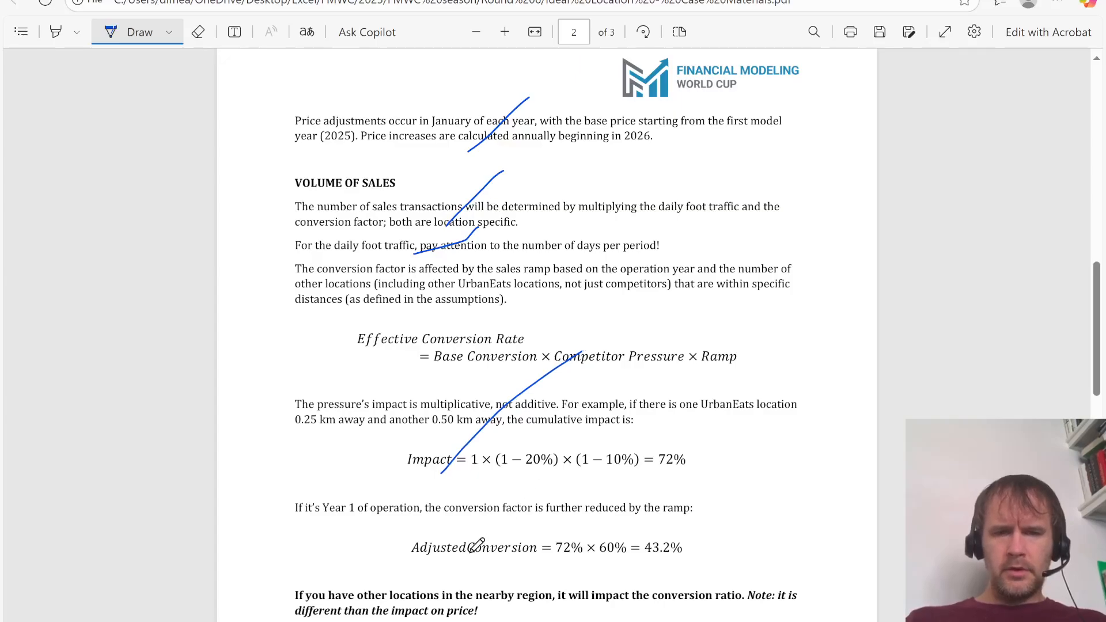
left_click_drag(456, 574, 587, 452)
scroll(488, 509, "down", 2)
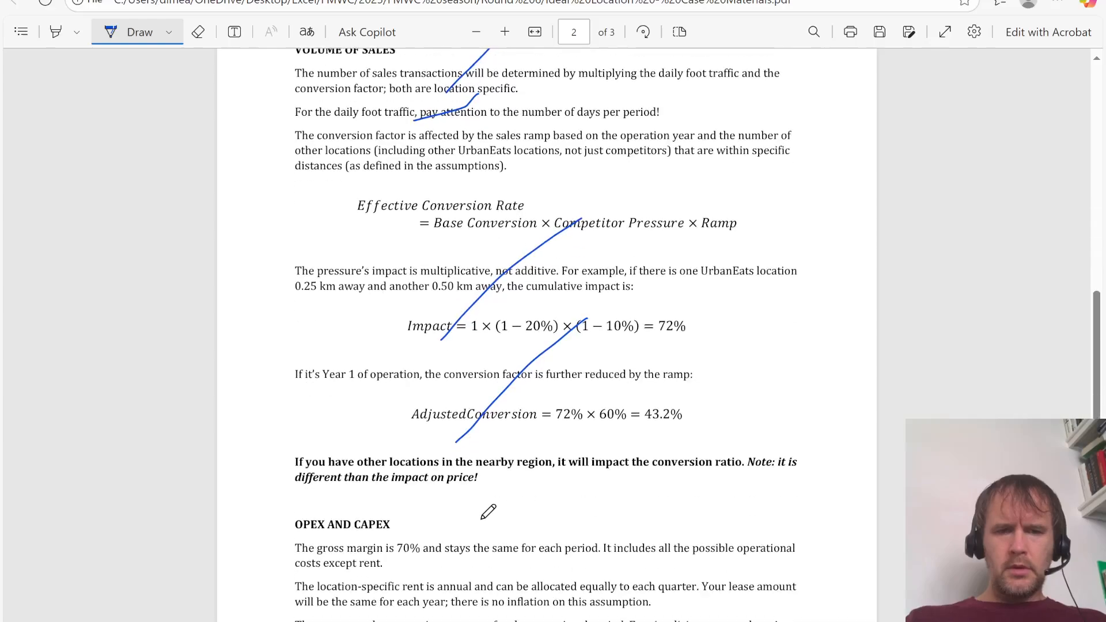
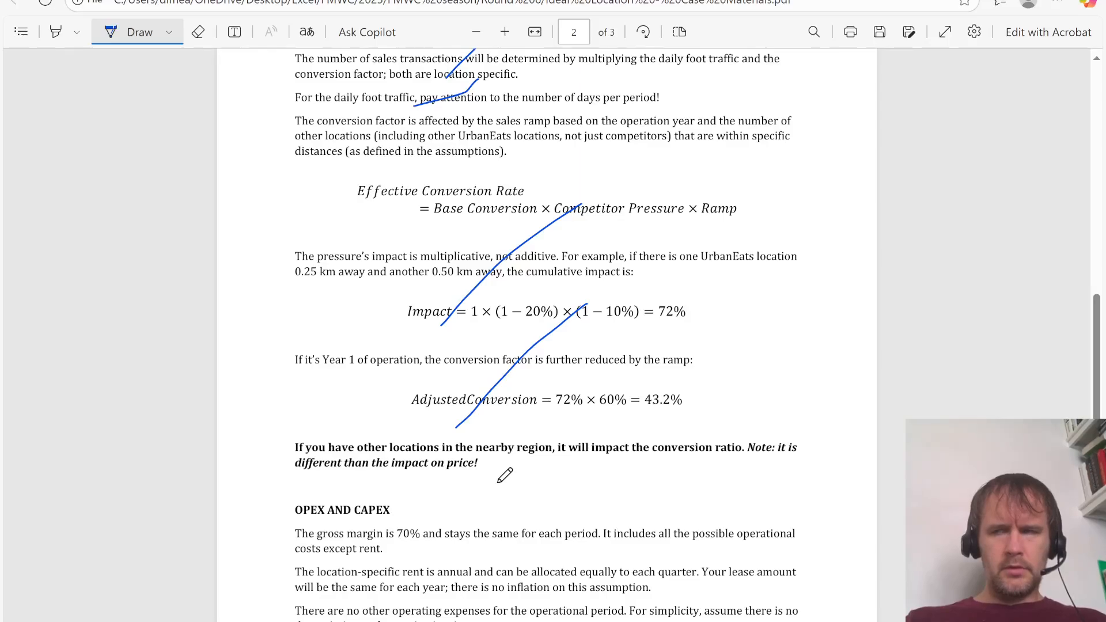
left_click_drag(497, 482, 587, 383)
scroll(521, 519, "down", 3)
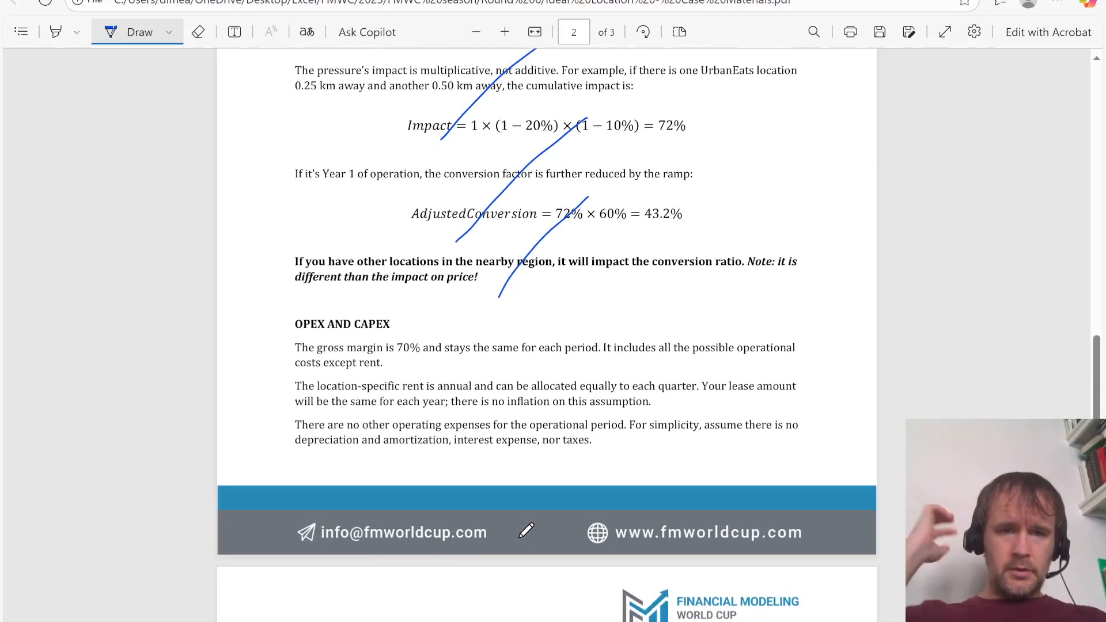
Step: Return to Excel and bring the Gross Margin assumption from I12 of the assumptions sheet into C72 of the model sheet
key("alt+Tab")
key("Down")
key("ctrl+Down")
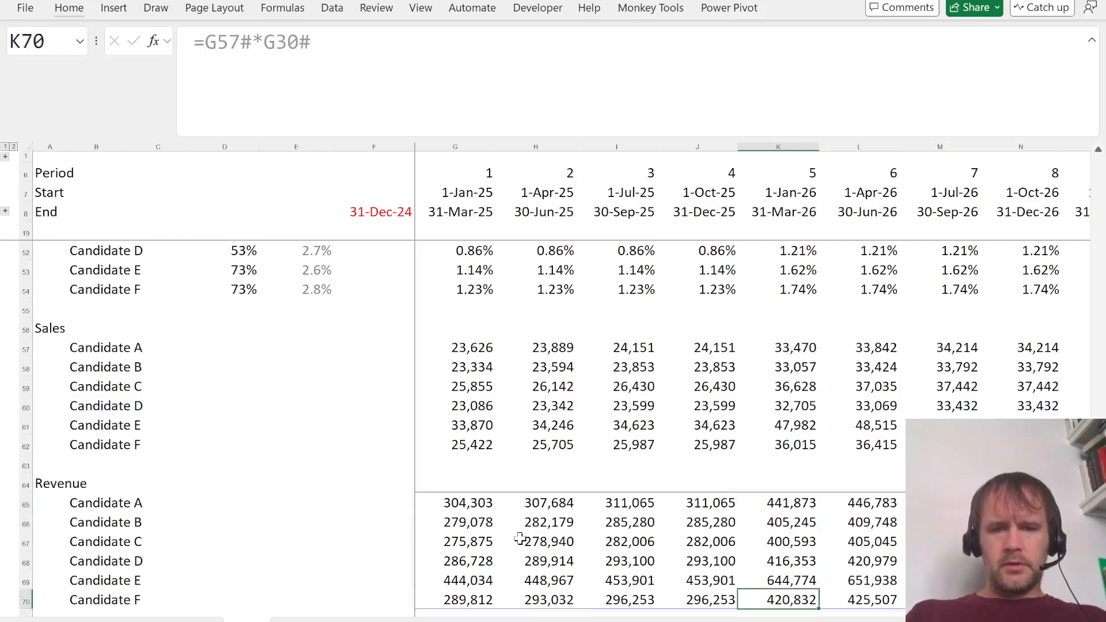
key("Down")
key("Down")
key("Down")
key("ctrl+Left")
key("Up")
key("ctrl+Page_Up")
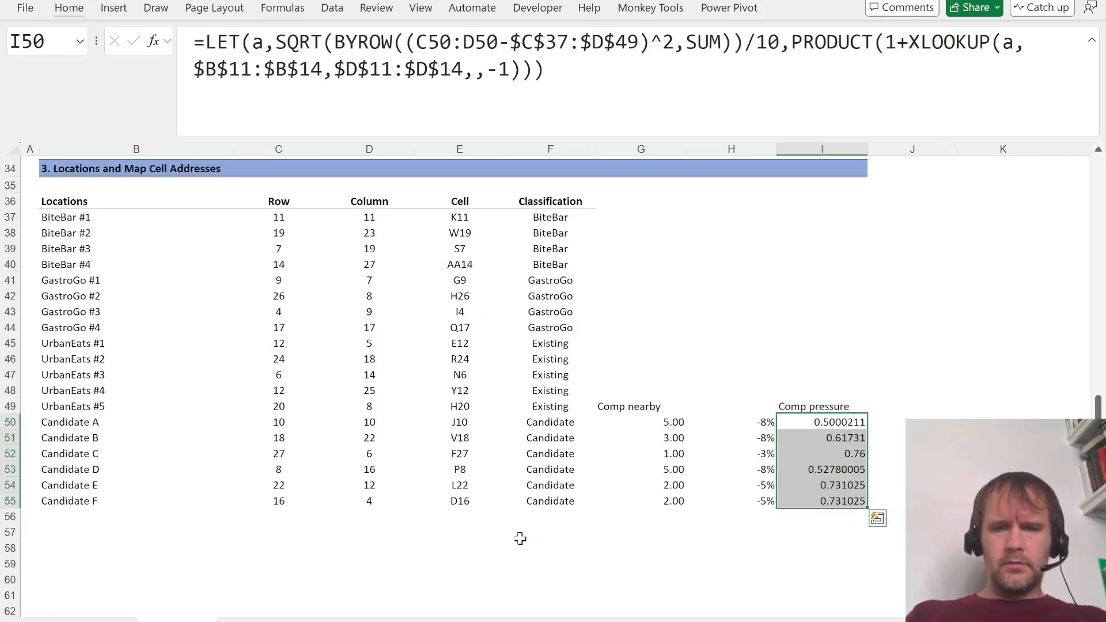
key("ctrl+q")
key("Escape")
key("Page_Up")
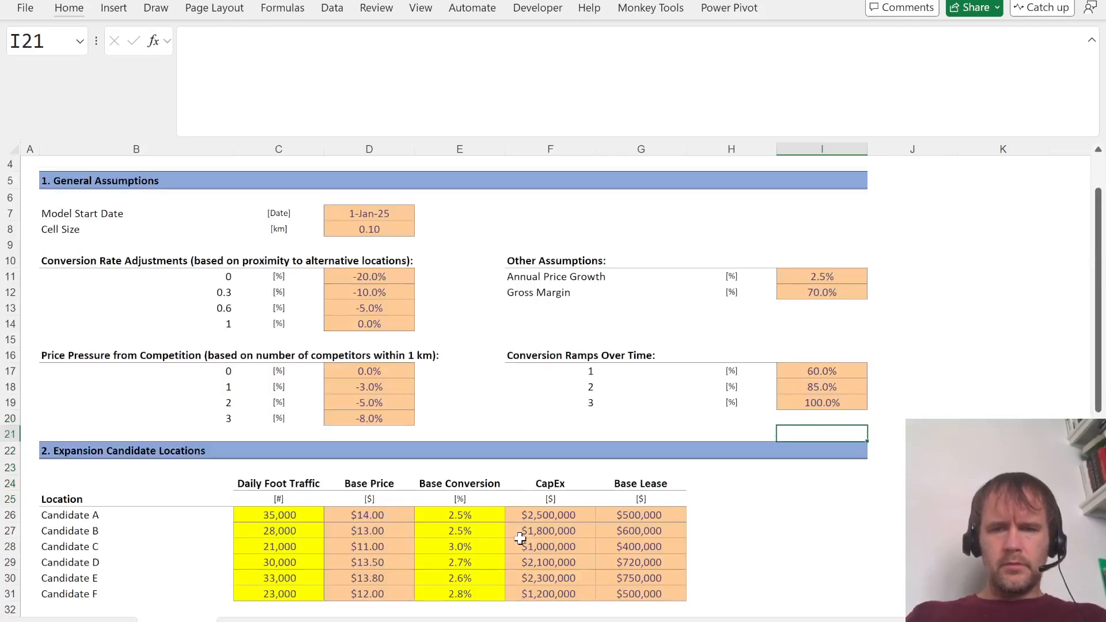
key("ctrl+Up")
key("ctrl+Up")
key("ctrl+Up")
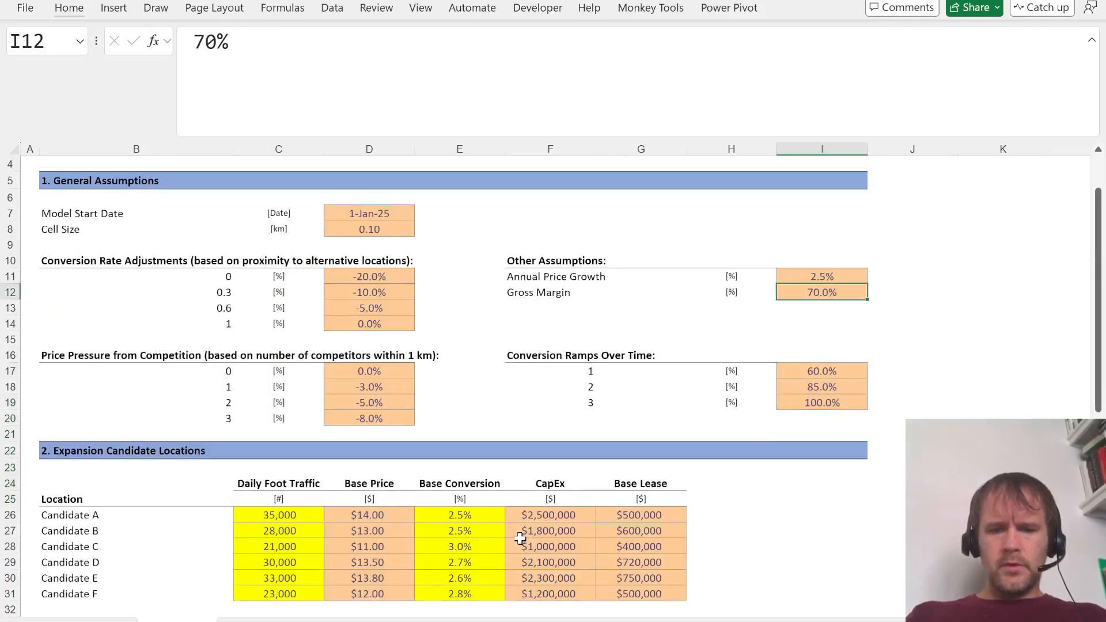
key("ctrl+Page_Down")
key("Right")
key("Right")
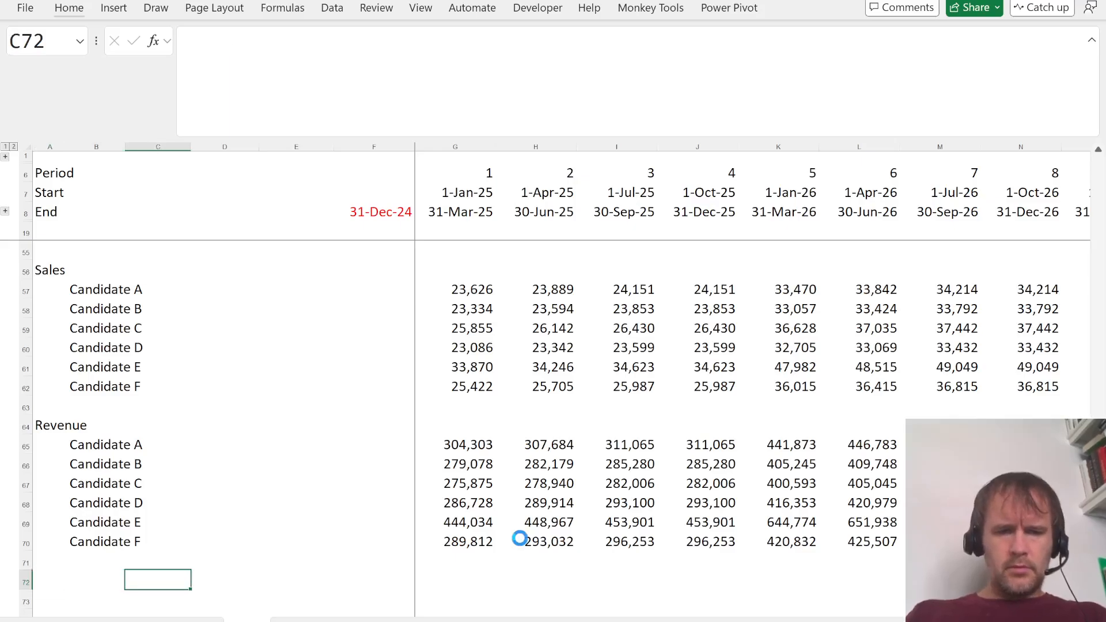
Step: Add a "Margin" section heading in A72 beneath the revenue block
key("Left")
key("Left")
type("Margin")
key("Return")
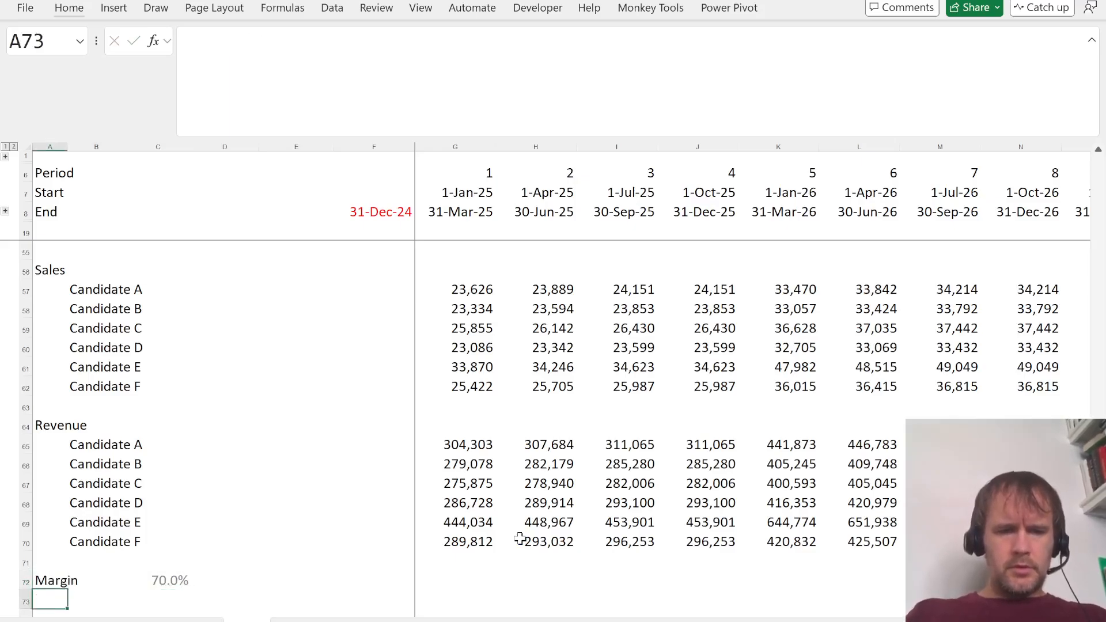
Step: List the candidate names under Margin by entering =B65# in B73
key("Right")
type("=")
key("Up")
key("Up")
key("Up")
key("Up")
key("Up")
key("Up")
key("Up")
key("Up")
type("#")
key("Return")
Step: Calculate each candidate's gross margin per quarter by entering =G65#*C72 in G73
key("Up")
key("Right")
key("Right")
key("Right")
key("Right")
key("Right")
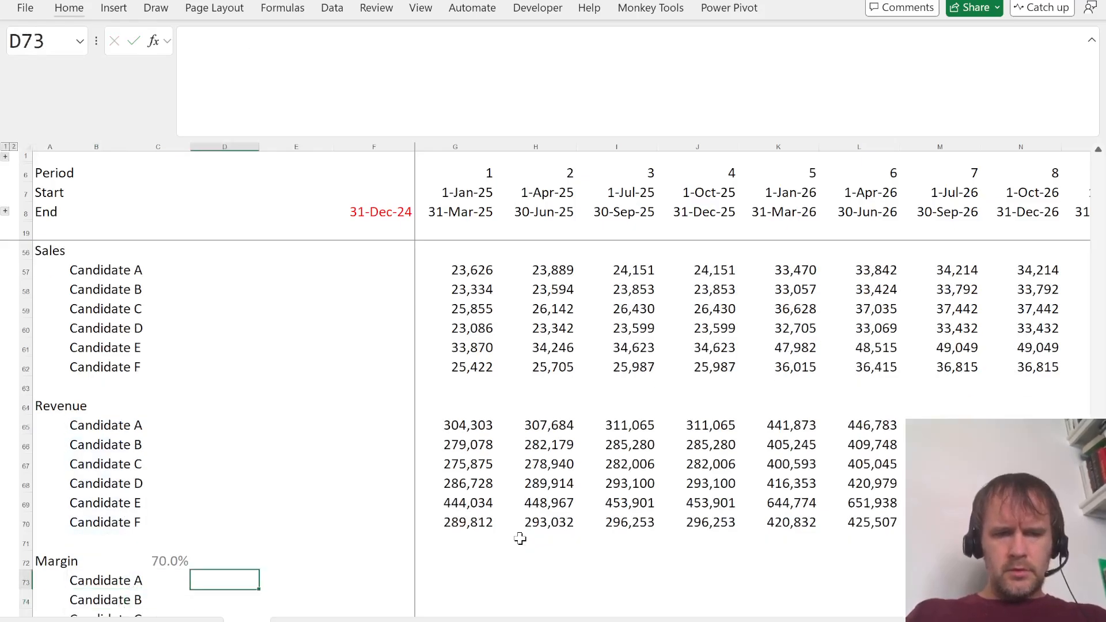
type("=")
key("Up")
key("Up")
key("Up")
key("Up")
key("Up")
key("Up")
key("Up")
key("Up")
type("#")
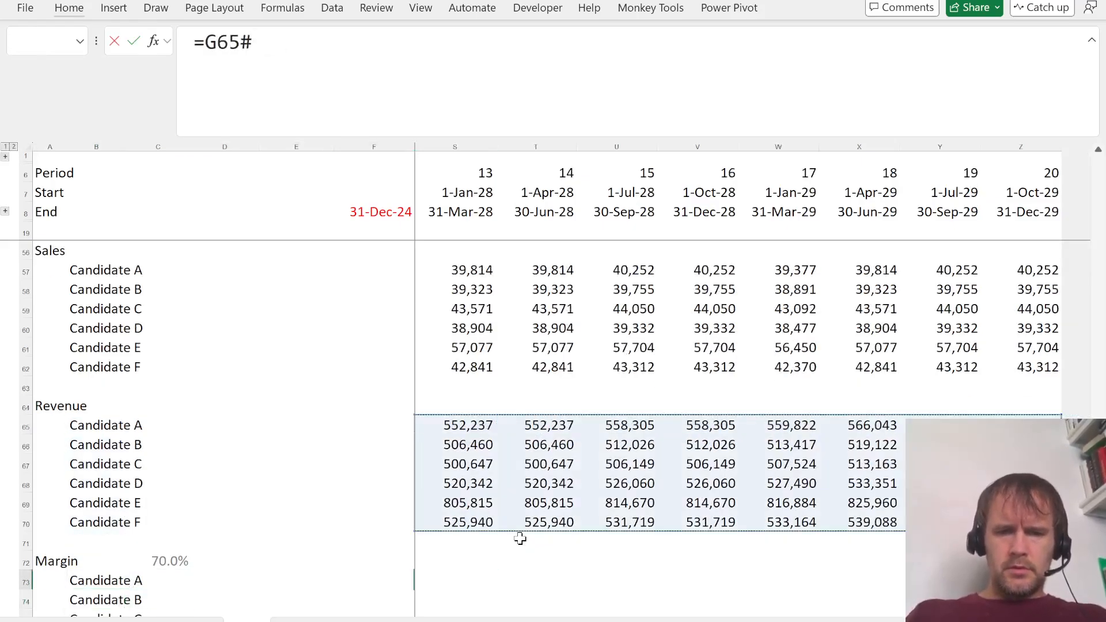
type("*")
key("Up")
key("Left")
key("Left")
key("Left")
key("Left")
key("Return")
Step: Add a "Rent" section heading in A80 beneath the margin block
key("Down")
key("Down")
key("Down")
key("Down")
key("Down")
key("Down")
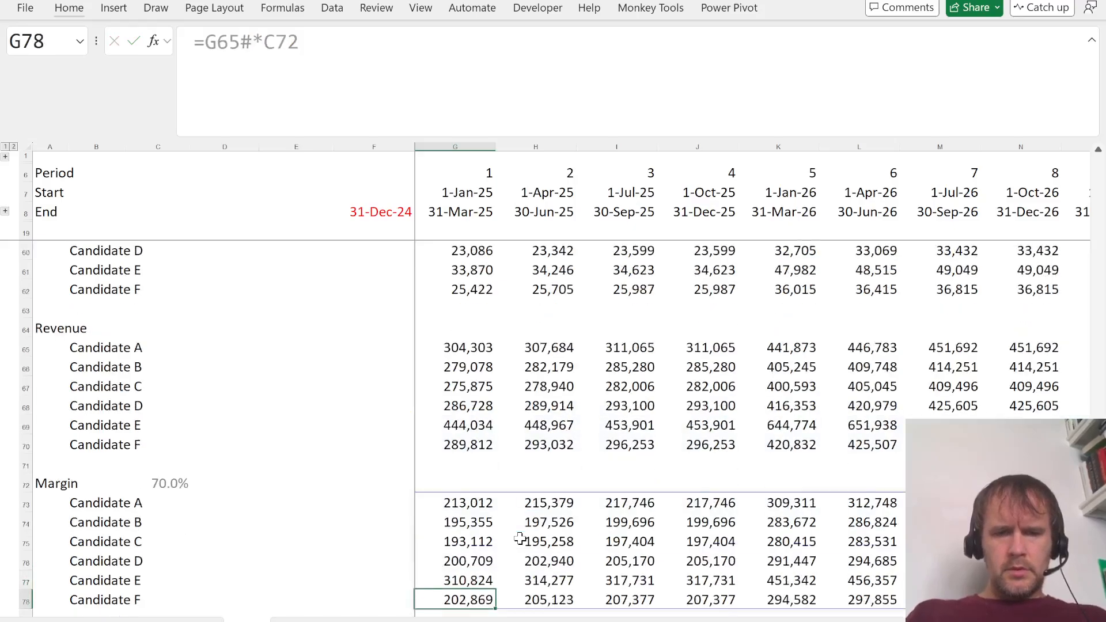
key("Up")
key("Left")
key("Left")
key("Left")
key("Left")
key("Left")
key("Down")
key("Left")
type("Ren")
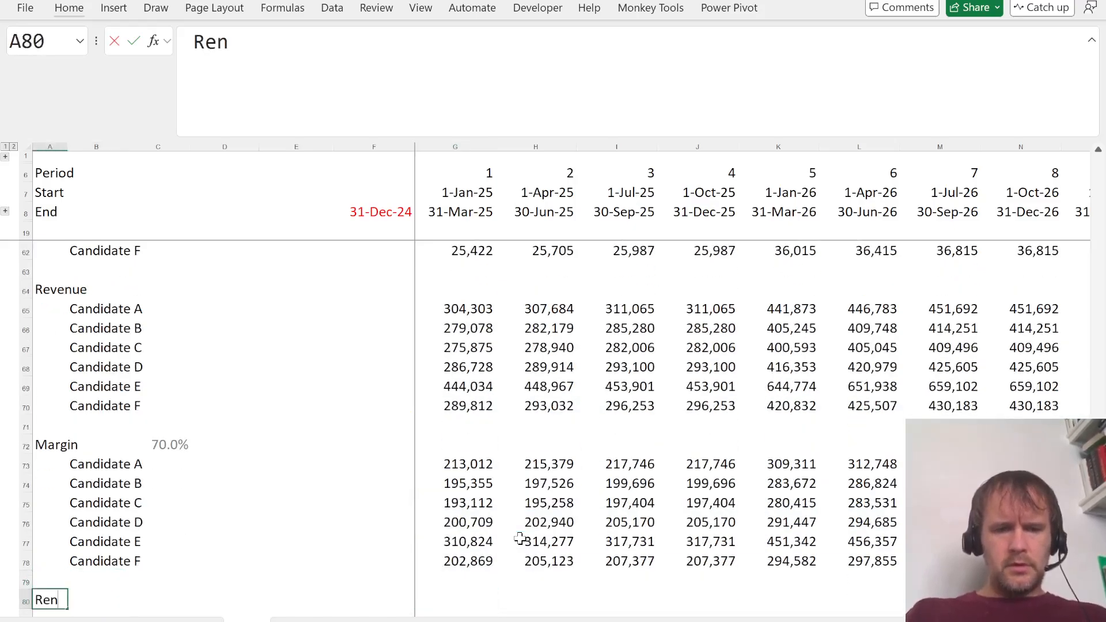
type("t")
key("Tab")
key("Down")
Step: Switch to the case materials PDF, strike a pen mark through the gross margin paragraph and read the rent and CAPEX rules
key("alt+Tab")
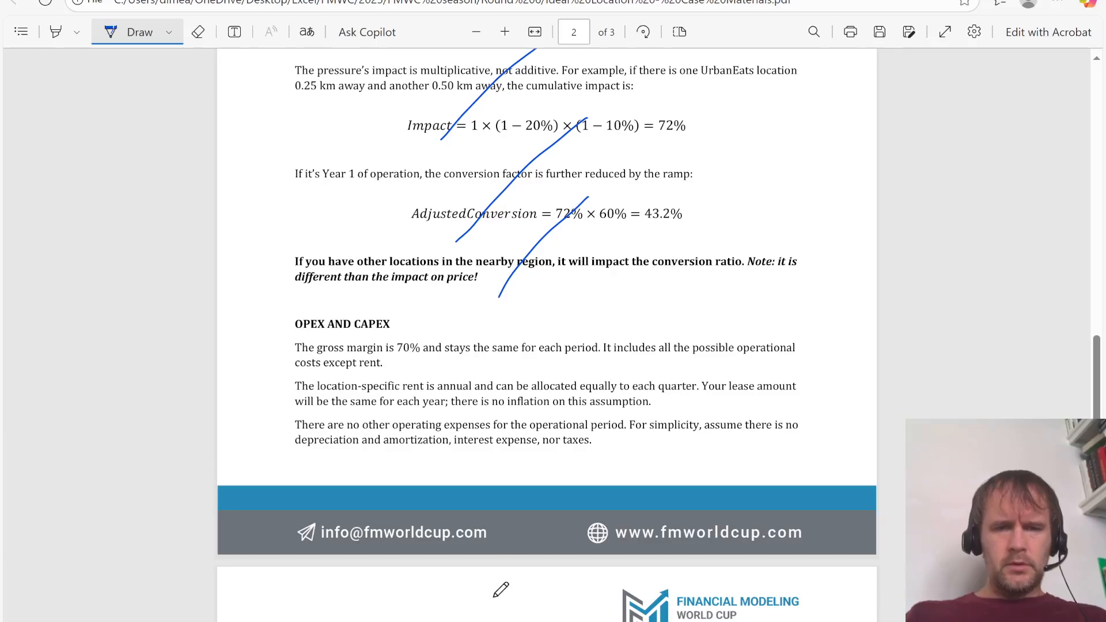
scroll(570, 396, "down", 1)
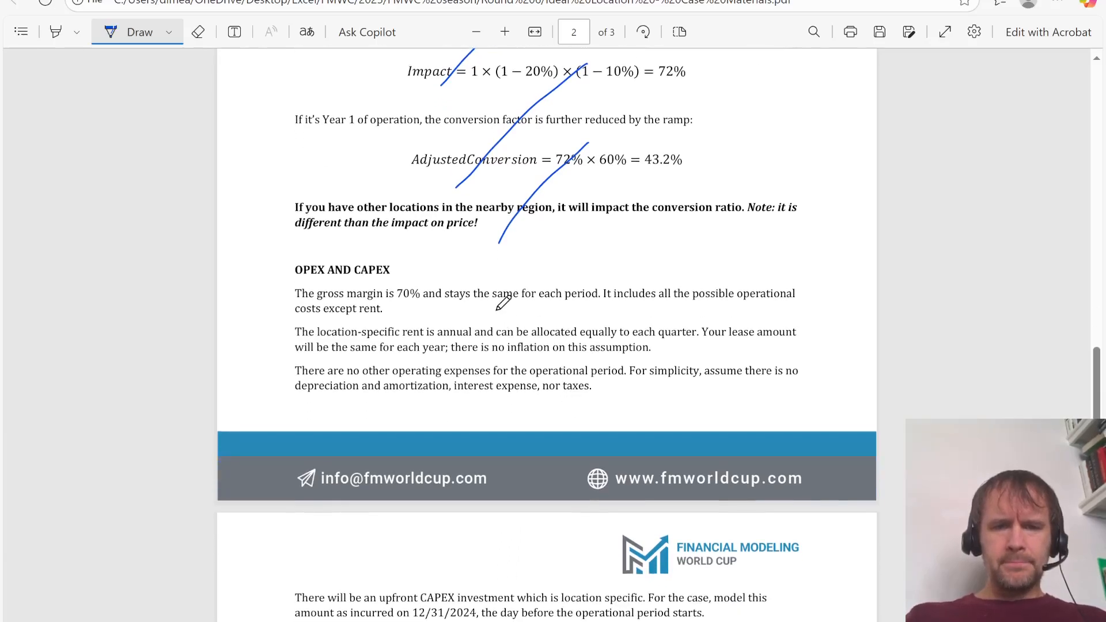
left_click_drag(497, 315, 572, 269)
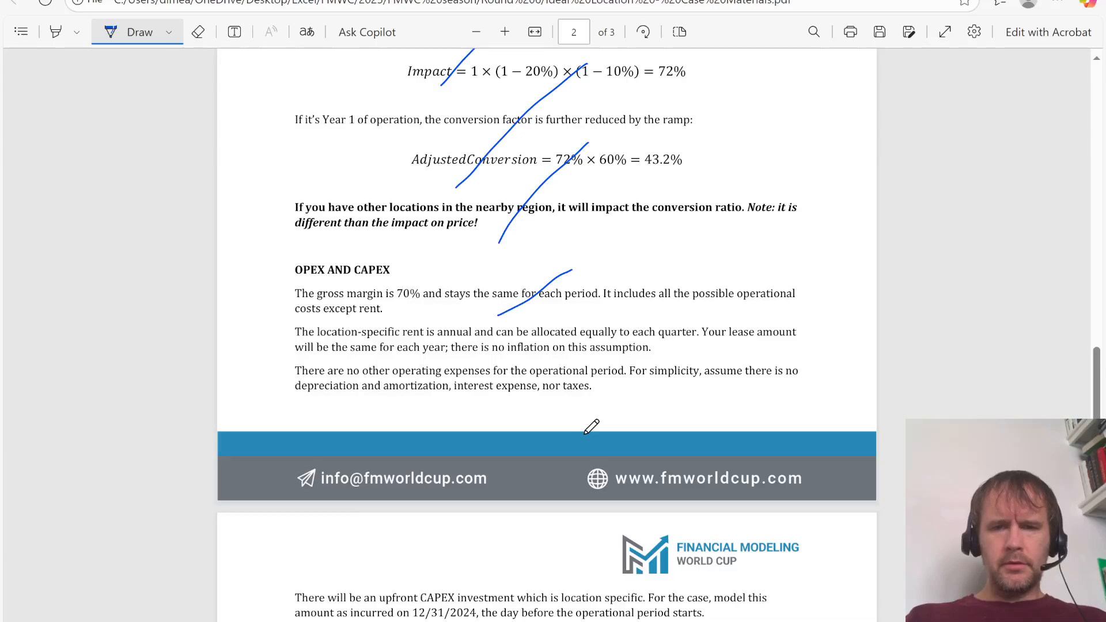
scroll(592, 426, "down", 2)
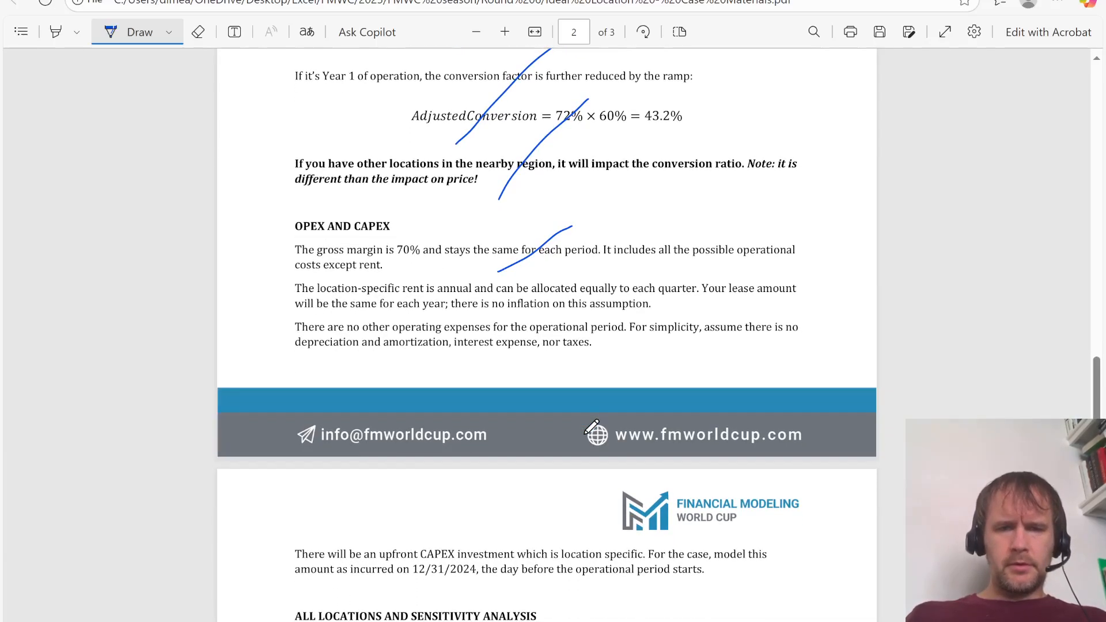
Step: Return to Excel and list the candidate names under Rent in B81 by referencing the names in the Margin block
key("alt+Tab")
key("Right")
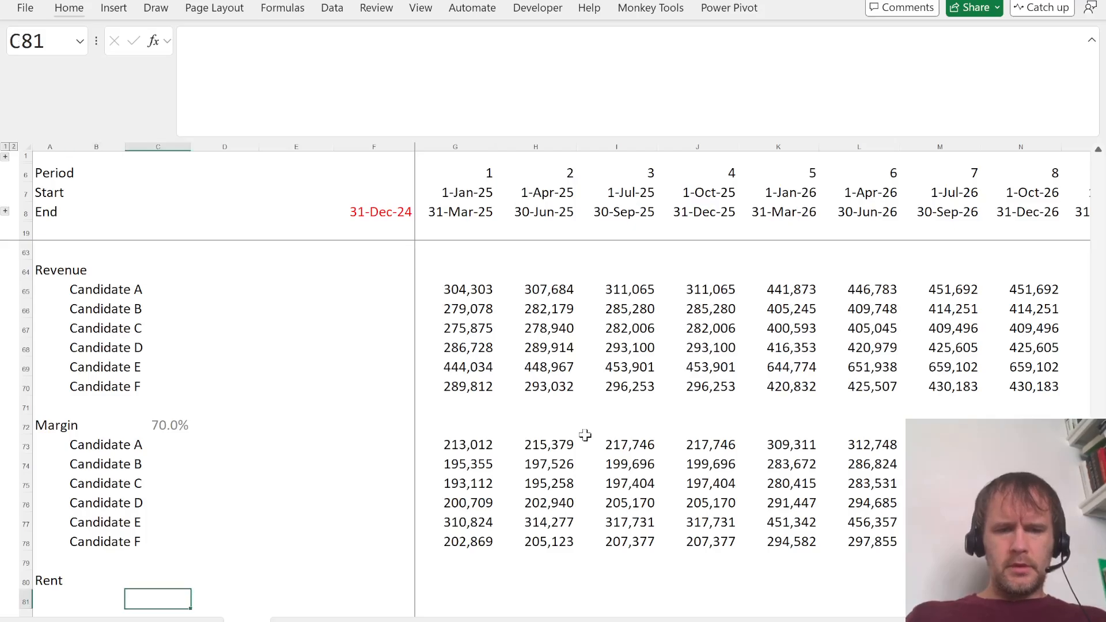
key("Left")
type("=")
key("Up")
key("Up")
key("Up")
key("shift+Up")
key("shift+Up")
key("shift+Up")
key("shift+Up")
key("shift+Up")
key("Return")
Step: Enter the year-fraction reference =_30_360 in G81 as the start of the rent calculation, removing the extra 30
key("Right")
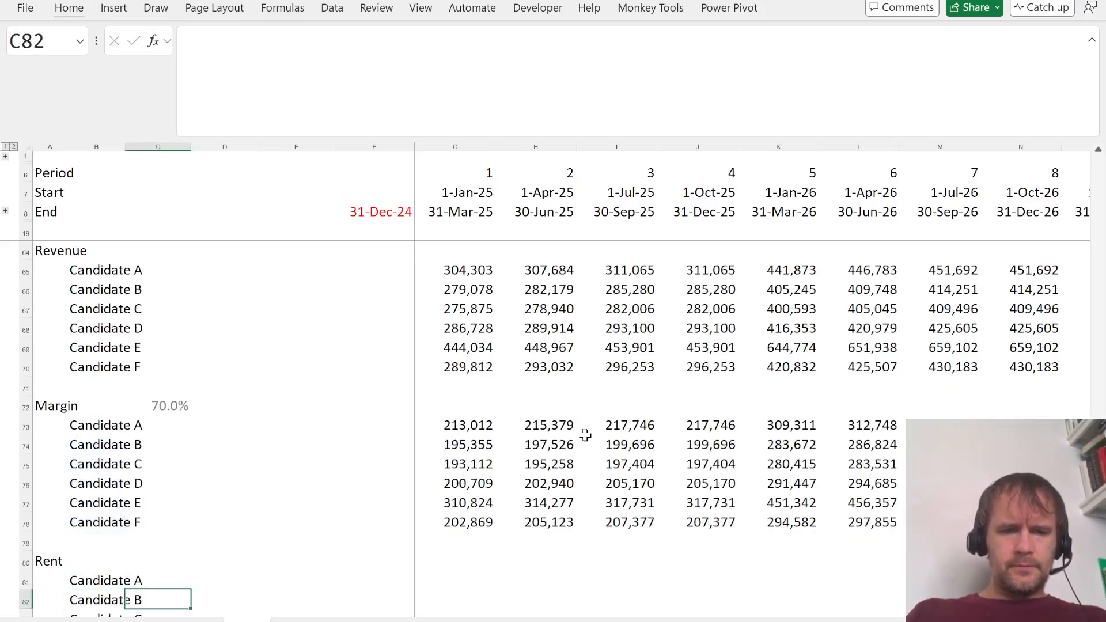
key("Up")
key("Right")
key("Right")
key("Right")
key("Right")
type("=")
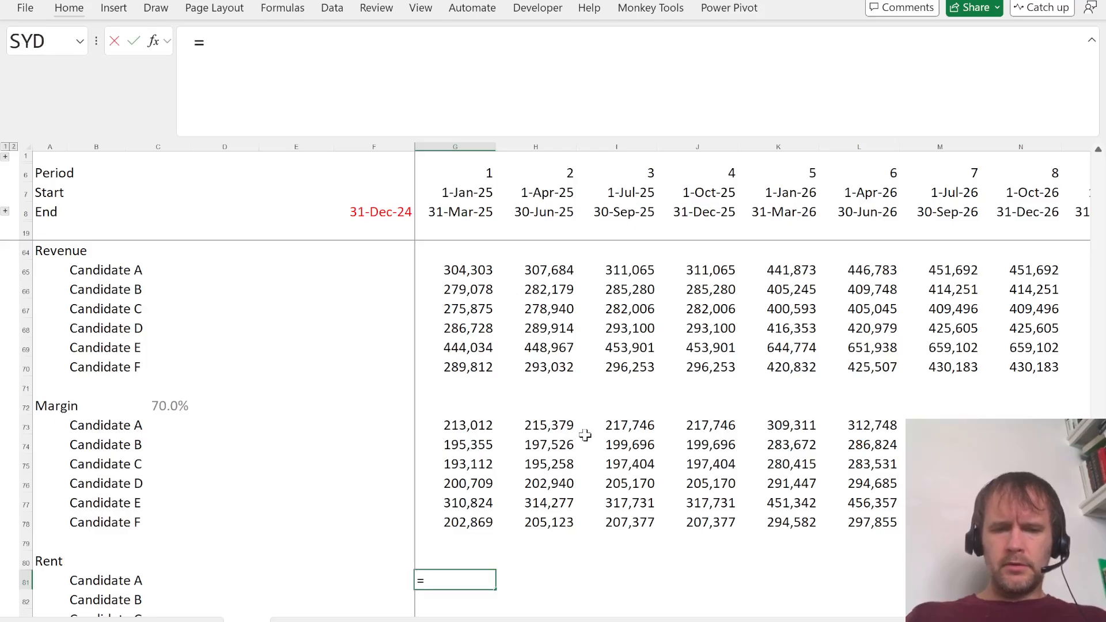
type("30_")
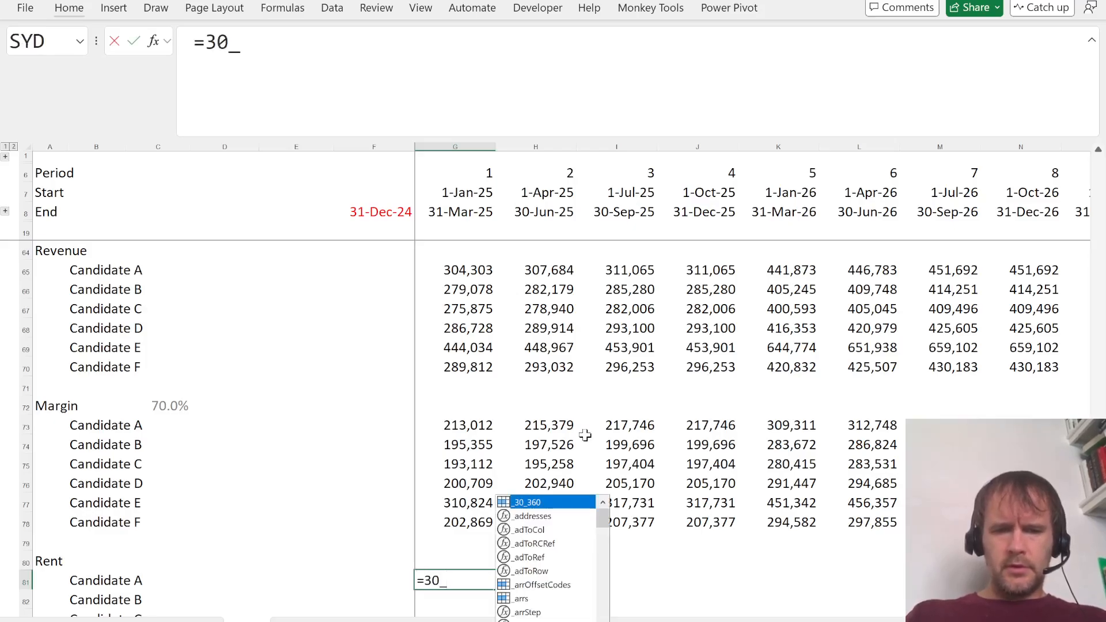
key("Tab")
key("Return")
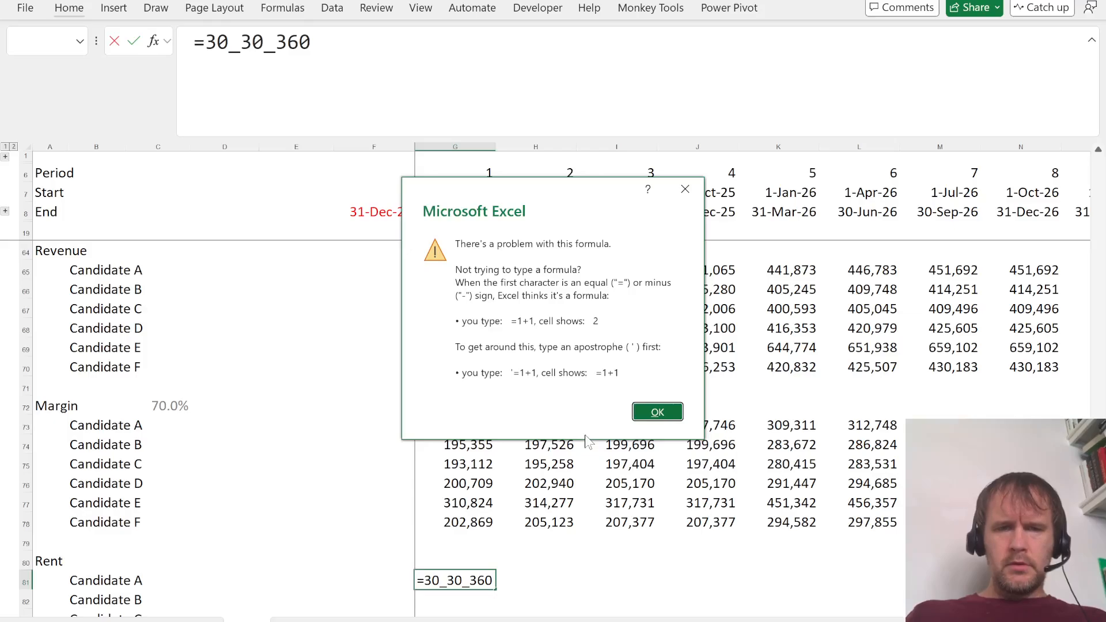
key("Return")
key("Left")
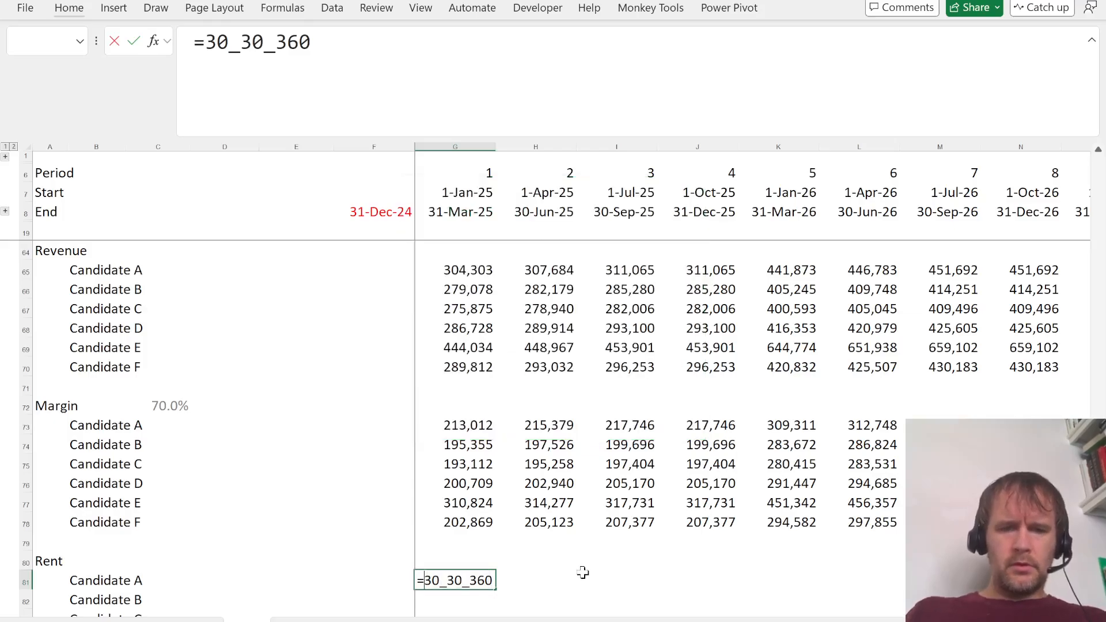
key("Delete")
key("Delete")
key("ctrl+Return")
Step: Try percentage formatting with more decimals on the year fractions in row 81 and undo the formatting changes
scroll(582, 576, "right", 4)
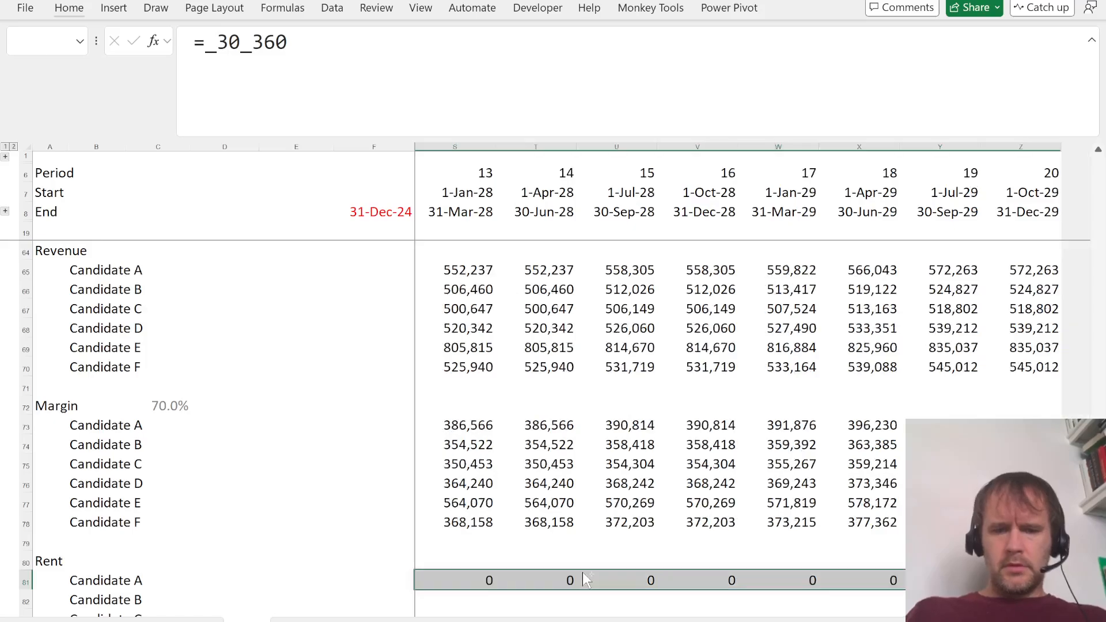
key("ctrl+q")
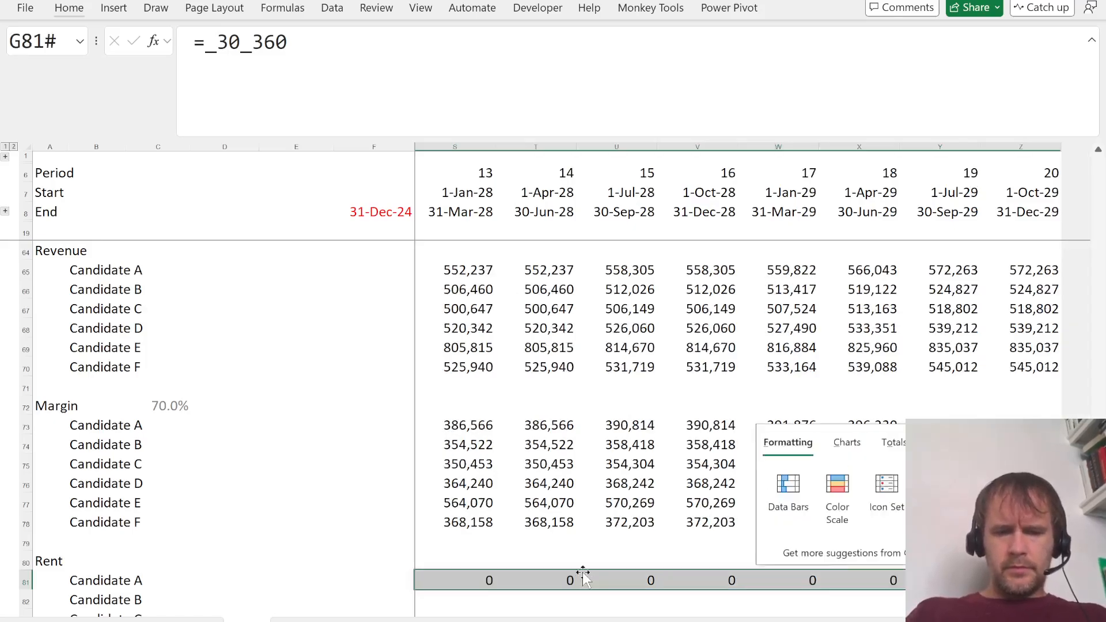
key("Escape")
key("Left")
key("Right")
key("ctrl+shift+Right")
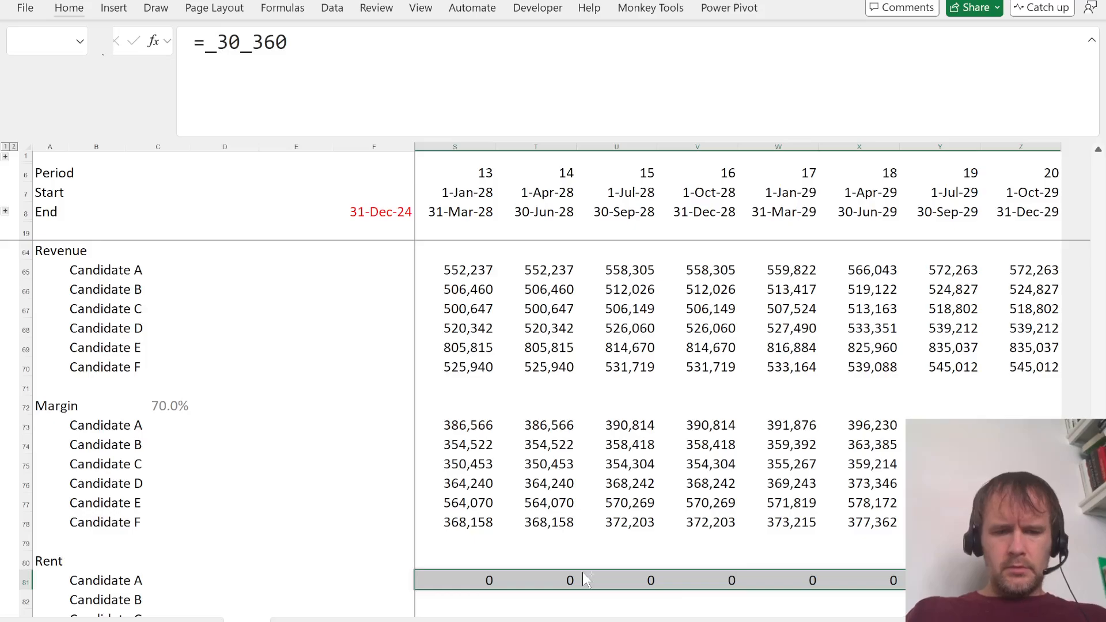
key("ctrl+shift+5")
key("alt+h")
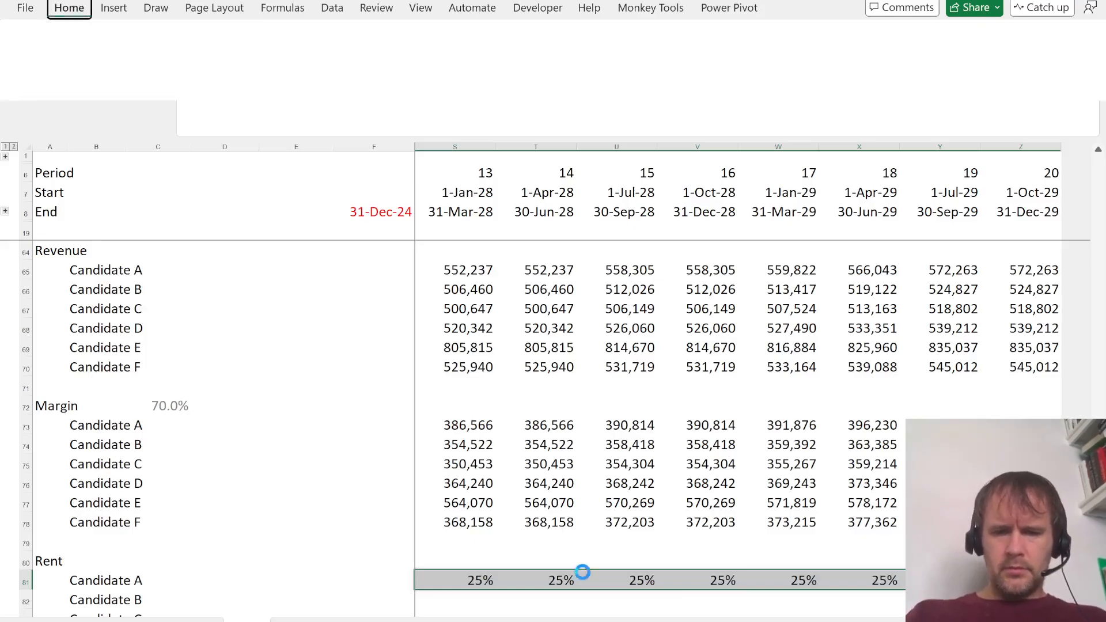
key("0")
key("alt+h")
key("0")
key("ctrl+z")
key("ctrl+z")
key("ctrl+z")
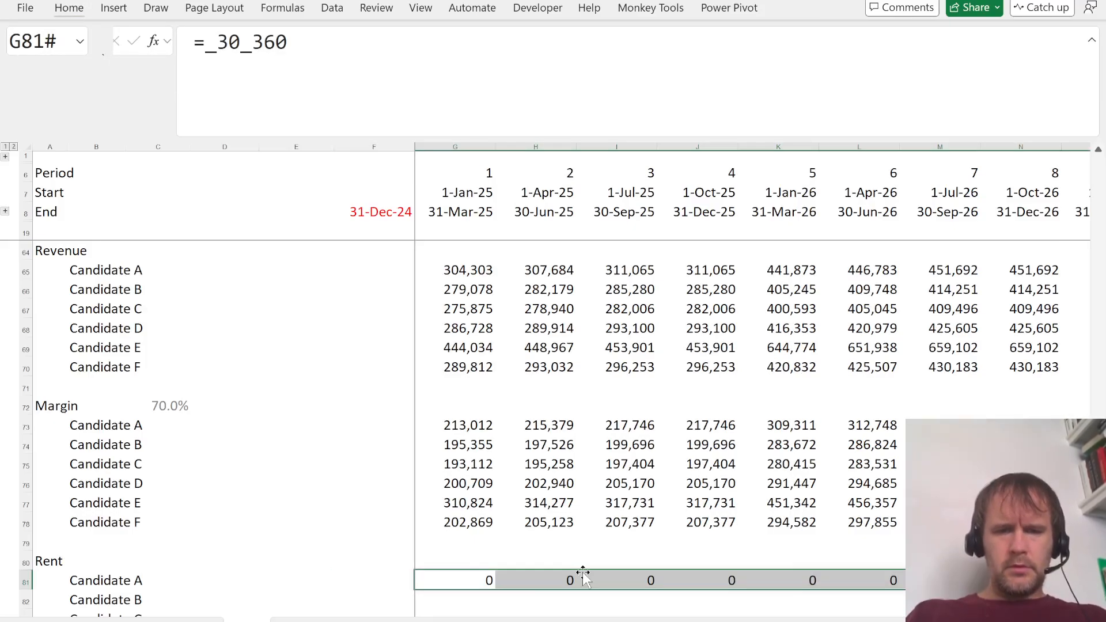
Step: Extend the G81 rent formula to =_30_360*Assumptions!G26:G31 so the year fraction multiplies each candidate's Base Lease
key("F2")
key("ctrl+Page_Up")
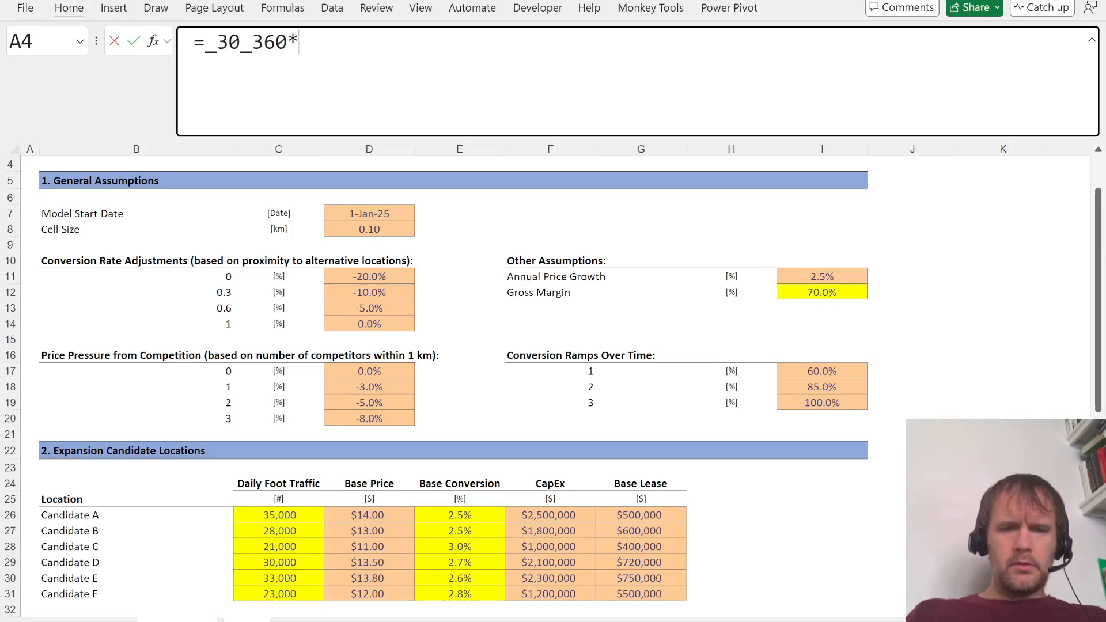
left_click(660, 520)
key("ctrl+shift+Down")
key("ctrl+Page_Down")
key("Tab")
Step: Add an "EBITDA" section heading in A88 beneath the rent block
key("Down")
key("Down")
key("Down")
key("Down")
key("Down")
key("Down")
key("Down")
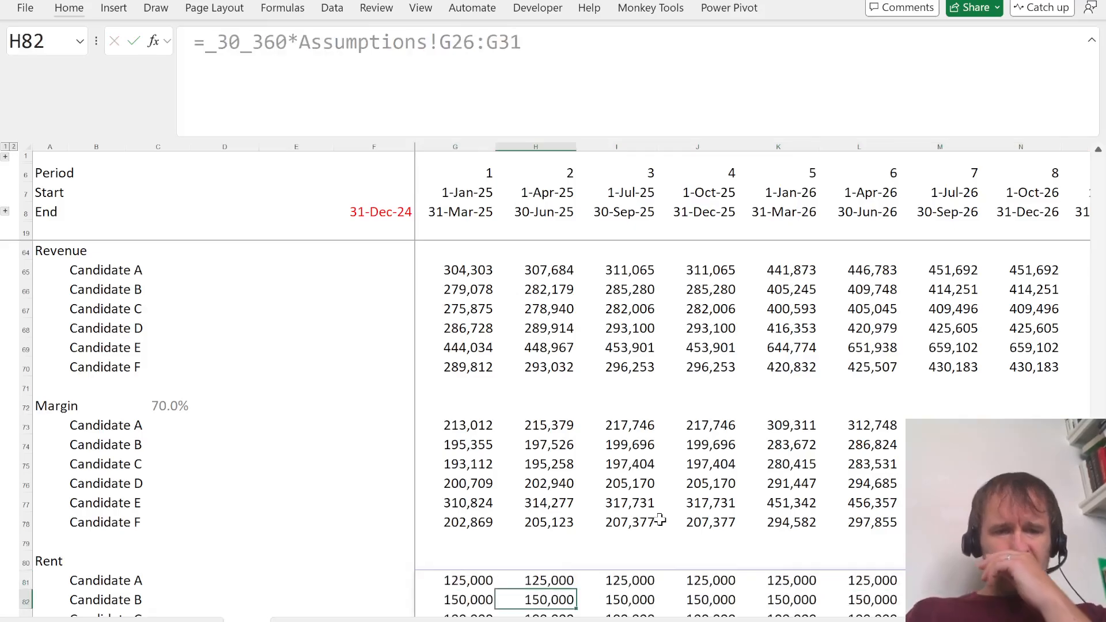
key("Home")
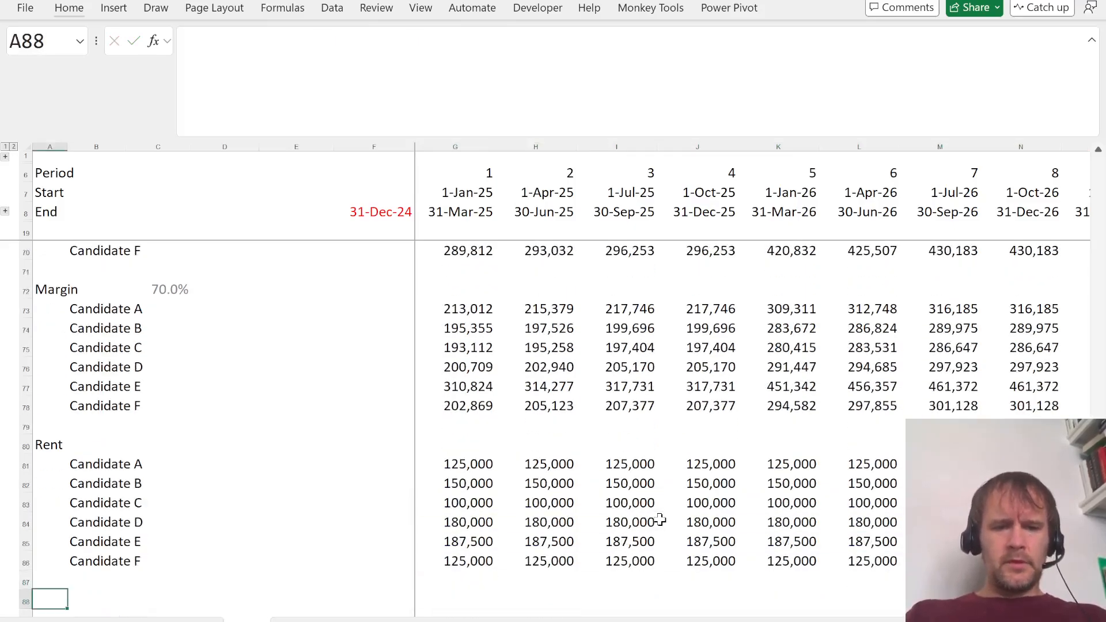
type("EBITDA")
key("Tab")
key("Down")
Step: List the candidate names under EBITDA by entering =B81# in B89
key("F2")
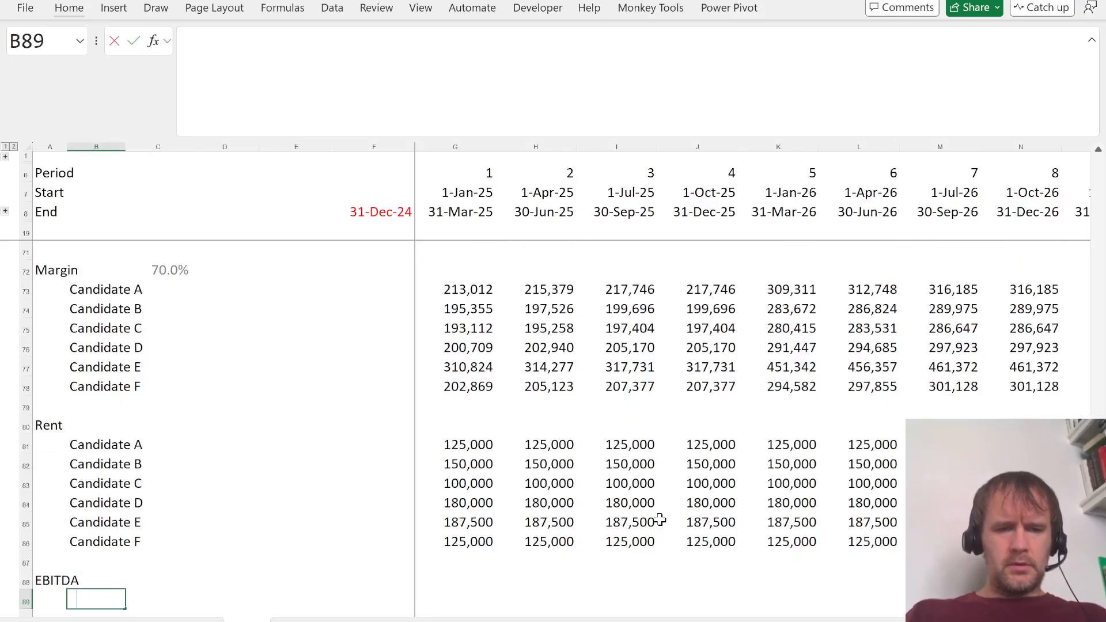
type("=")
key("Up")
key("Up")
key("Up")
key("Up")
key("Up")
key("Up")
key("Up")
key("Up")
type("#")
key("Return")
Step: Calculate EBITDA for all candidates and quarters in G89 as margin minus rent with =G73#-G81#
key("Right")
key("Right")
key("Up")
key("Right")
key("Right")
key("Right")
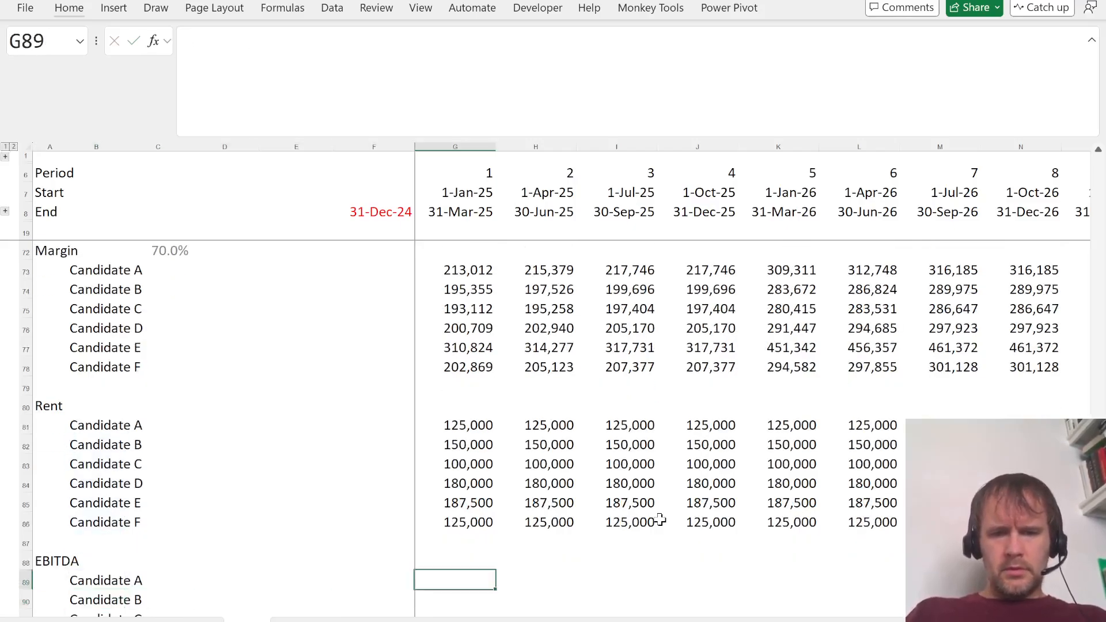
type("=")
key("Up")
key("Up")
key("Up")
key("Up")
key("Up")
key("Up")
key("Up")
key("Up")
key("Up")
key("Up")
key("Up")
key("Up")
key("Up")
key("Up")
key("Up")
key("Up")
key("ctrl+shift+Down")
key("ctrl+shift+Right")
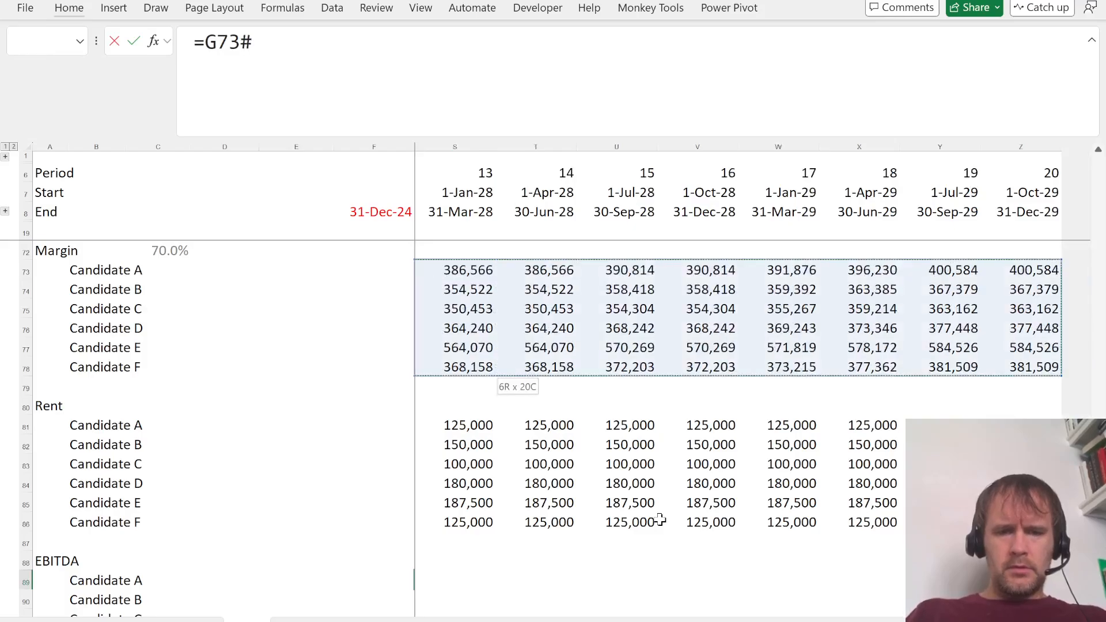
type("-")
key("Up")
key("Up")
key("Up")
key("Up")
key("Up")
key("Up")
key("Up")
key("Up")
key("ctrl+shift+Down")
key("ctrl+shift+Right")
key("Return")
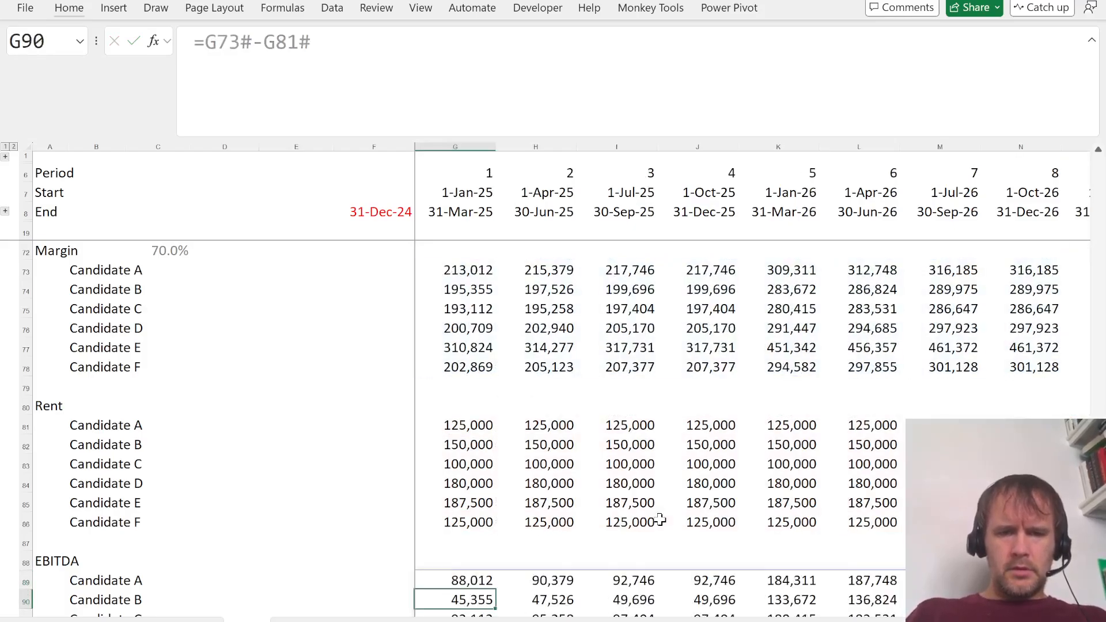
Step: Total Candidate A's EBITDA across all quarters of row 89 and answer quiz question 7 with $4,275,036
key("alt+Tab")
key("alt+Tab")
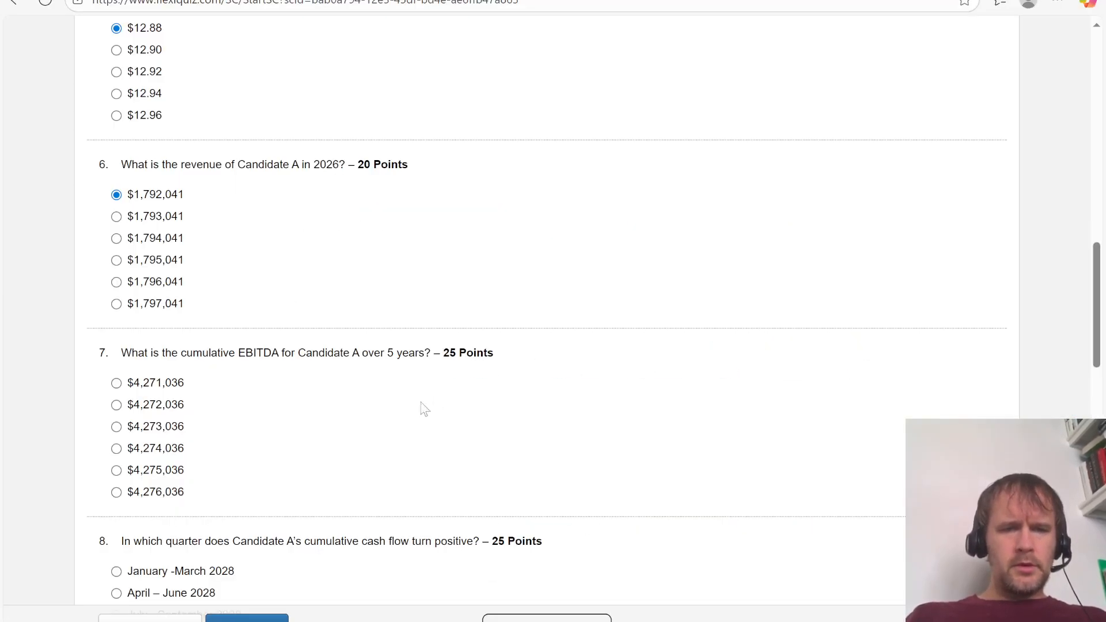
scroll(363, 446, "down", 1)
key("alt+Tab")
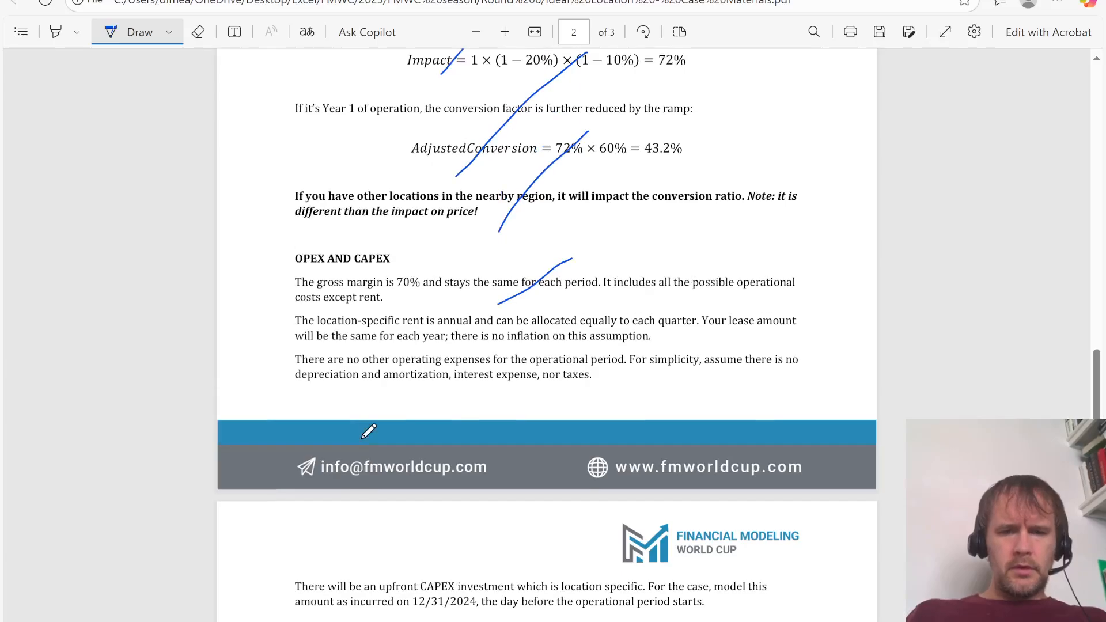
key("alt+Tab")
key("alt+Tab")
key("Tab")
key("Up")
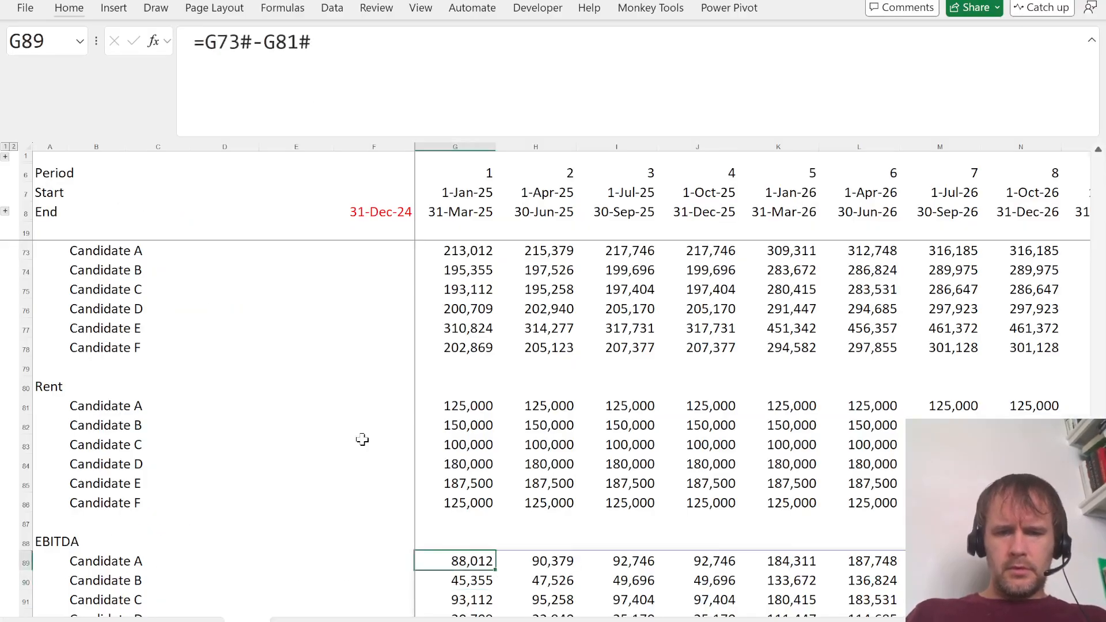
key("ctrl+shift+Right")
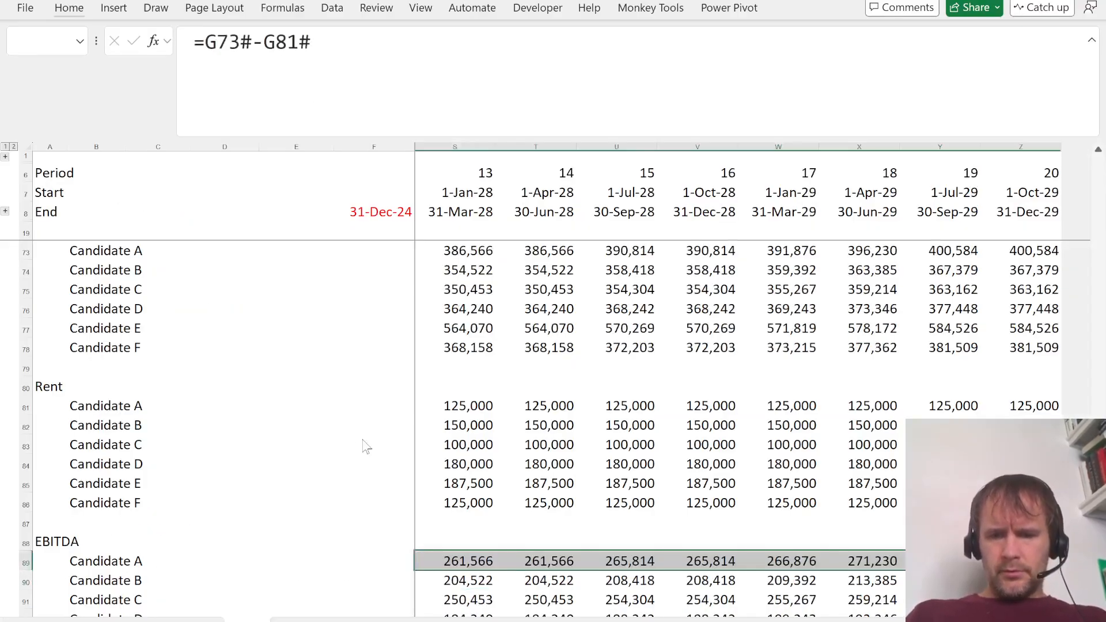
key("alt+Tab")
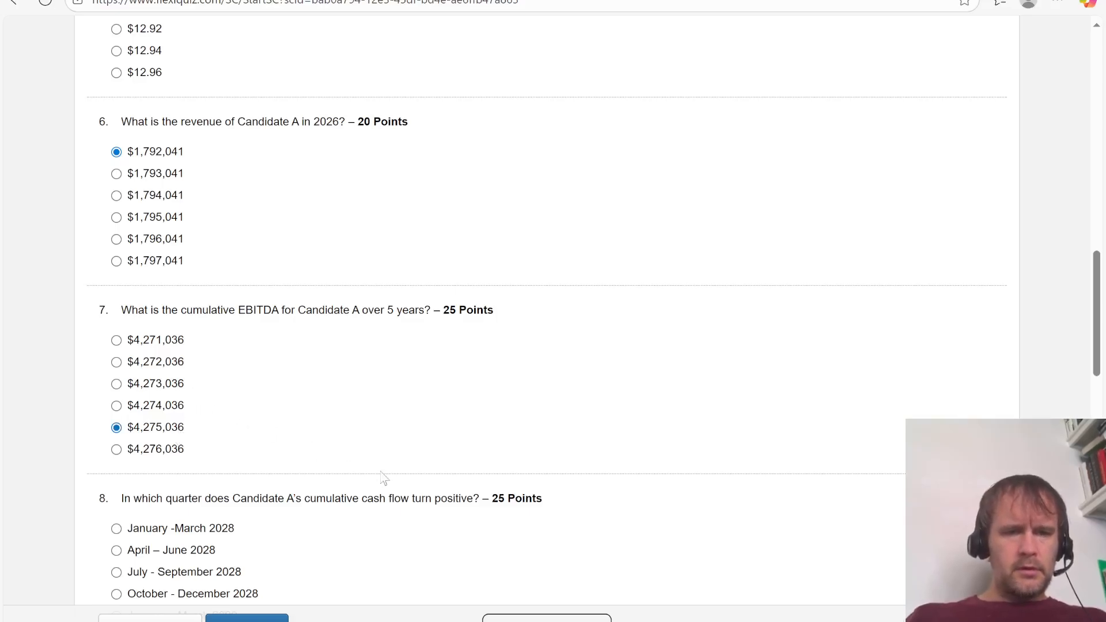
scroll(384, 478, "down", 3)
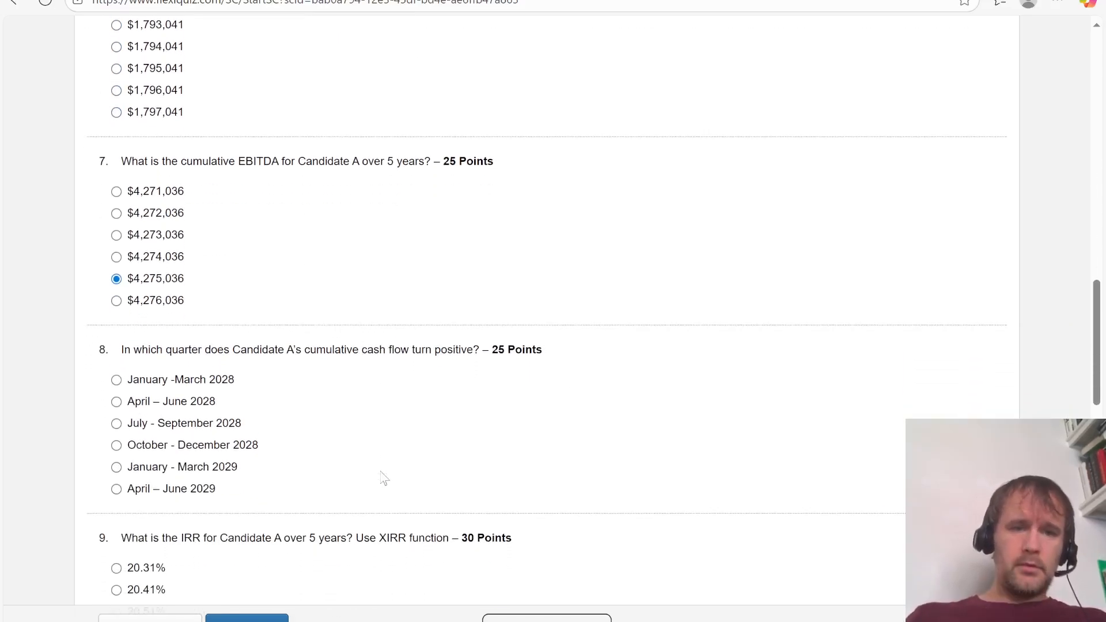
Step: In the case PDF, draw a line through the rent and operating expense paragraphs, and read the CAPEX timing instructions
key("alt+Tab")
key("Left")
key("Right")
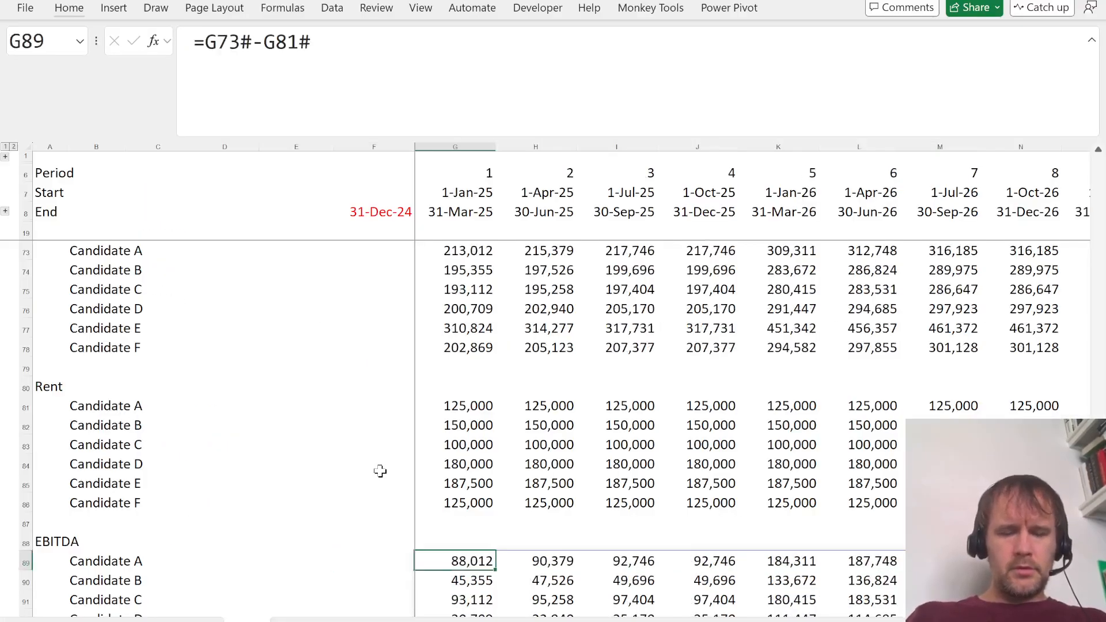
key("Down")
key("Down")
key("Down")
key("Down")
key("Down")
key("Down")
key("Down")
key("Down")
key("Up")
key("Home")
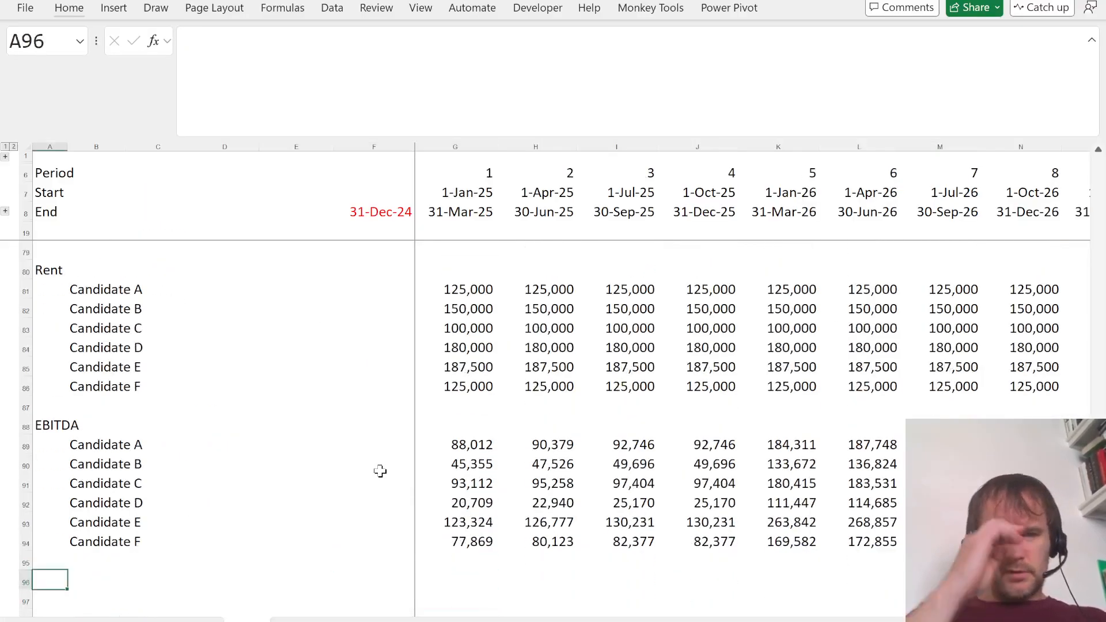
key("alt+Tab")
key("alt+Tab")
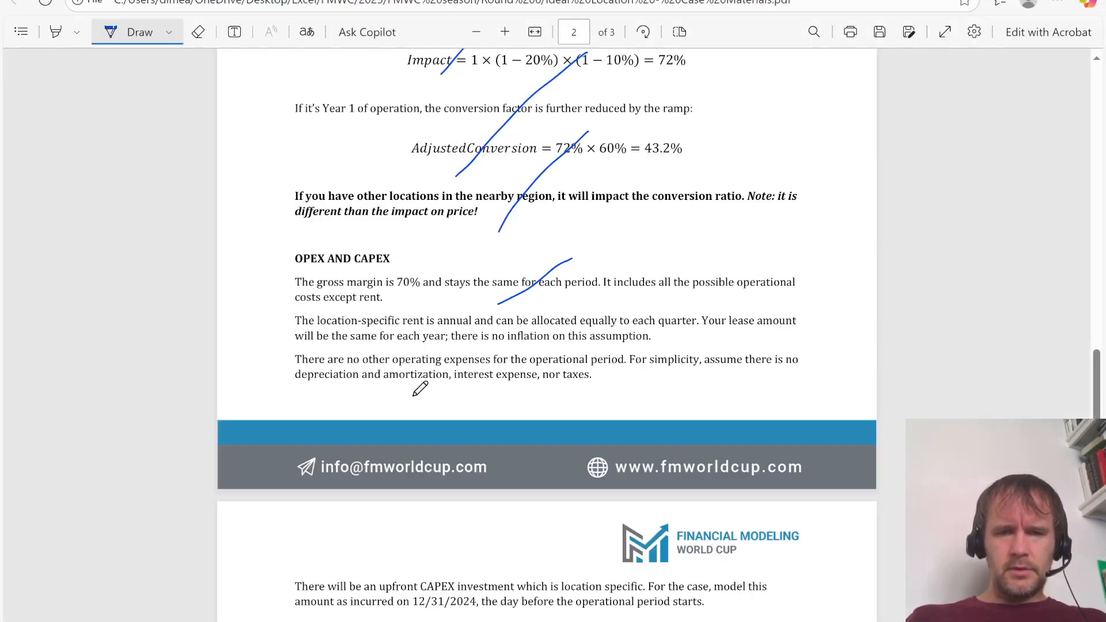
left_click_drag(483, 375, 575, 322)
scroll(532, 400, "down", 3)
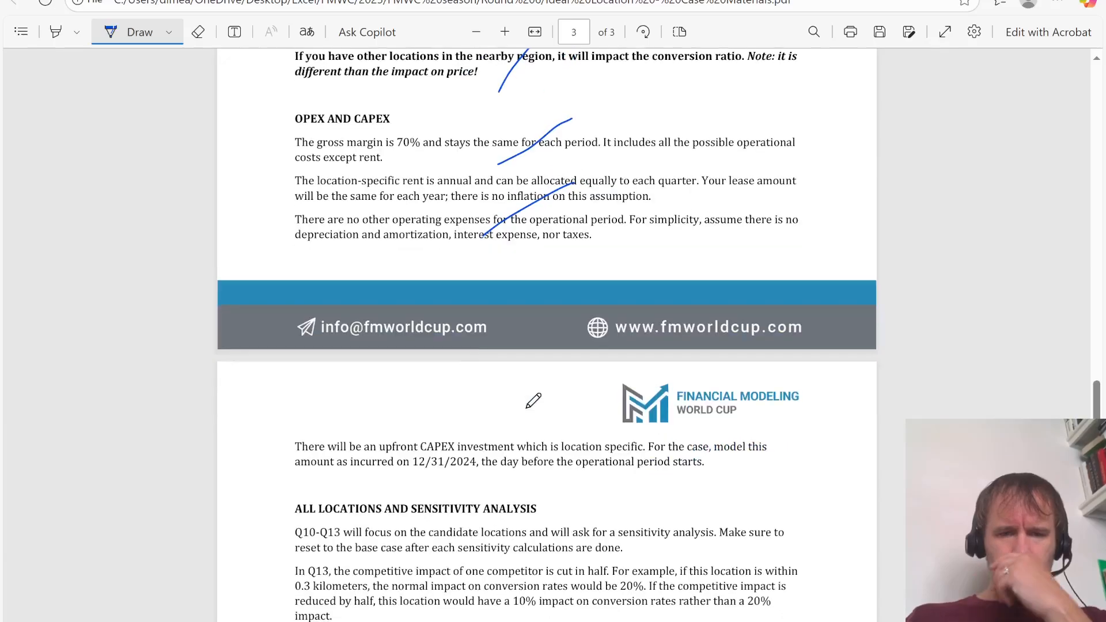
scroll(532, 400, "down", 2)
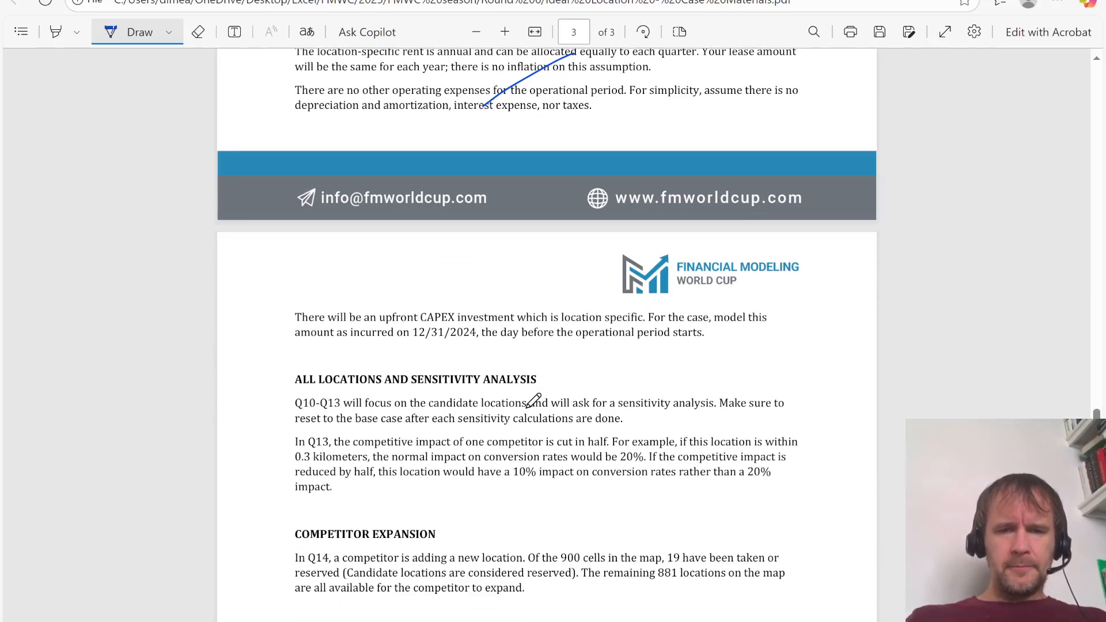
Step: Return to the workbook and add a "Cum cash flow" section heading in A96 below the EBITDA block
key("alt+Tab")
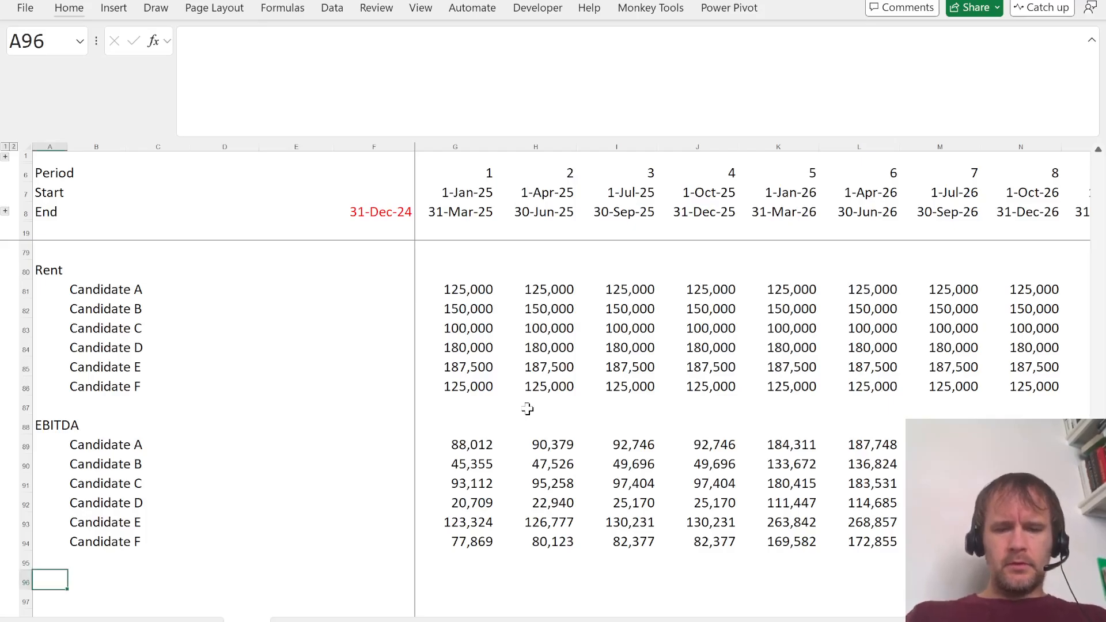
type("Cum cash")
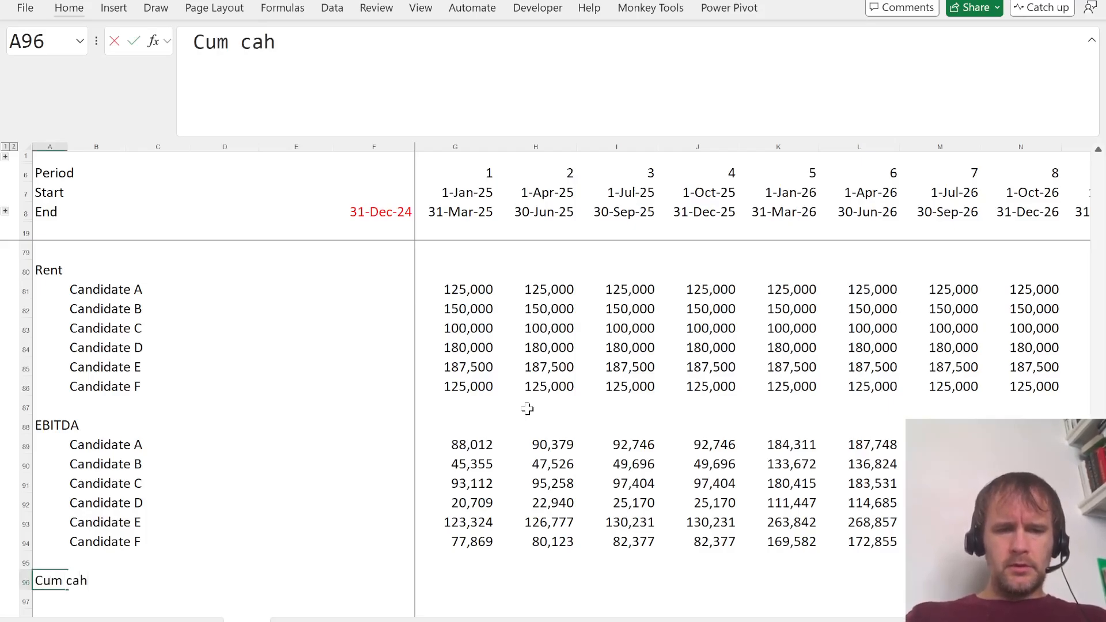
key("BackSpace")
type("sh flow")
key("Return")
Step: List the candidate names under the cumulative cash flow heading from B97 by referencing the names in the EBITDA block
key("Right")
type("=")
key("Up")
key("Up")
key("Up")
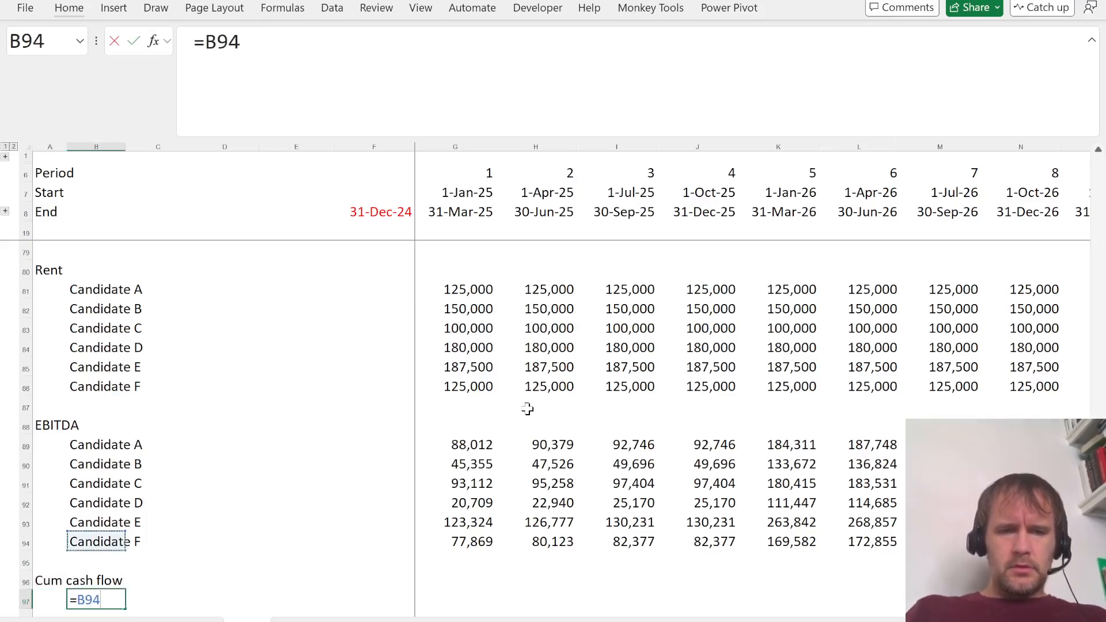
key("ctrl+Up")
key("ctrl+shift+Down")
key("Return")
Step: Bring the six candidates' CapEx amounts from F26:F31 of the Assumptions sheet into the cumulative cash flow block starting at D97
key("Right")
key("Right")
key("Up")
key("ctrl+Page_Up")
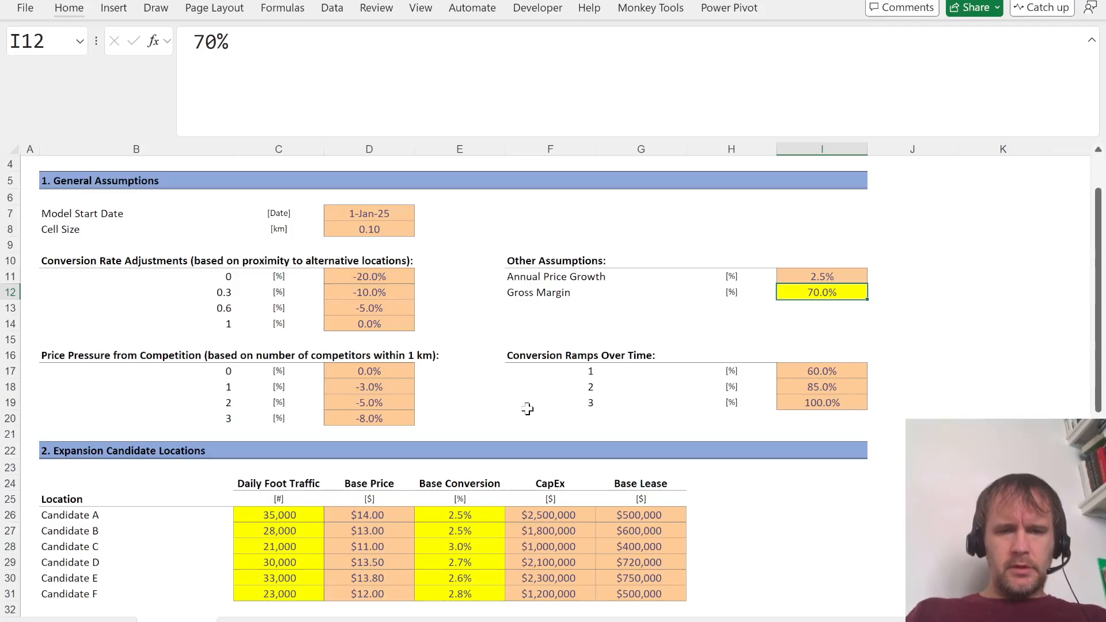
left_click(557, 514)
key("ctrl+shift+Down")
key("ctrl+Page_Down")
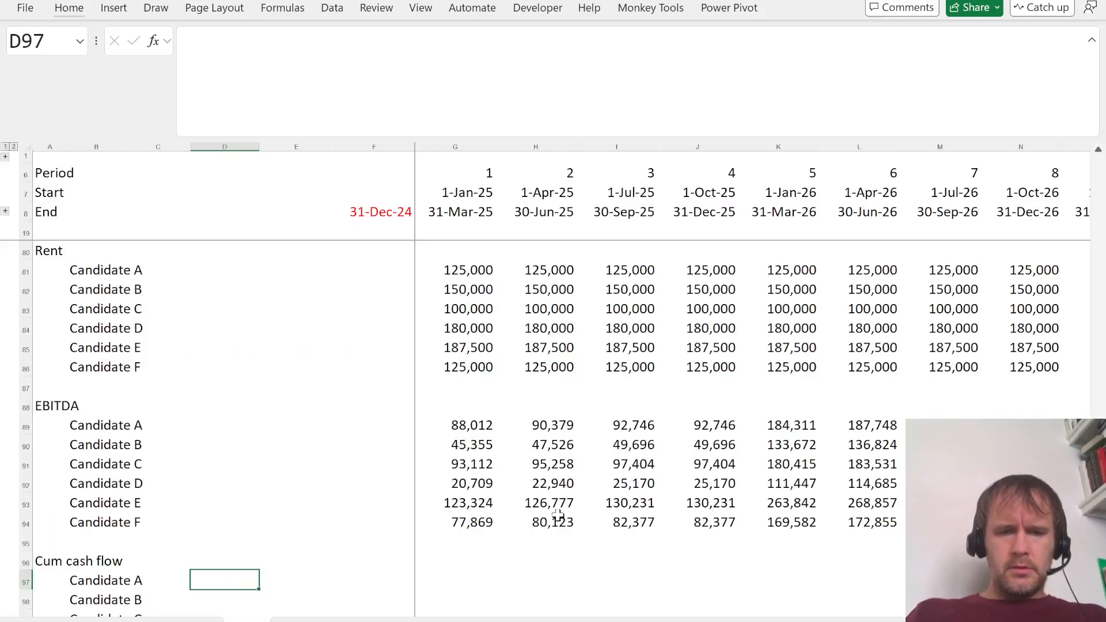
key("ctrl+v")
Step: Calculate Candidate A's cumulative cash flow in G97 with =SCAN(-D97,G89:Z89,SUM), starting from the negative CapEx
key("Right")
key("Right")
key("Right")
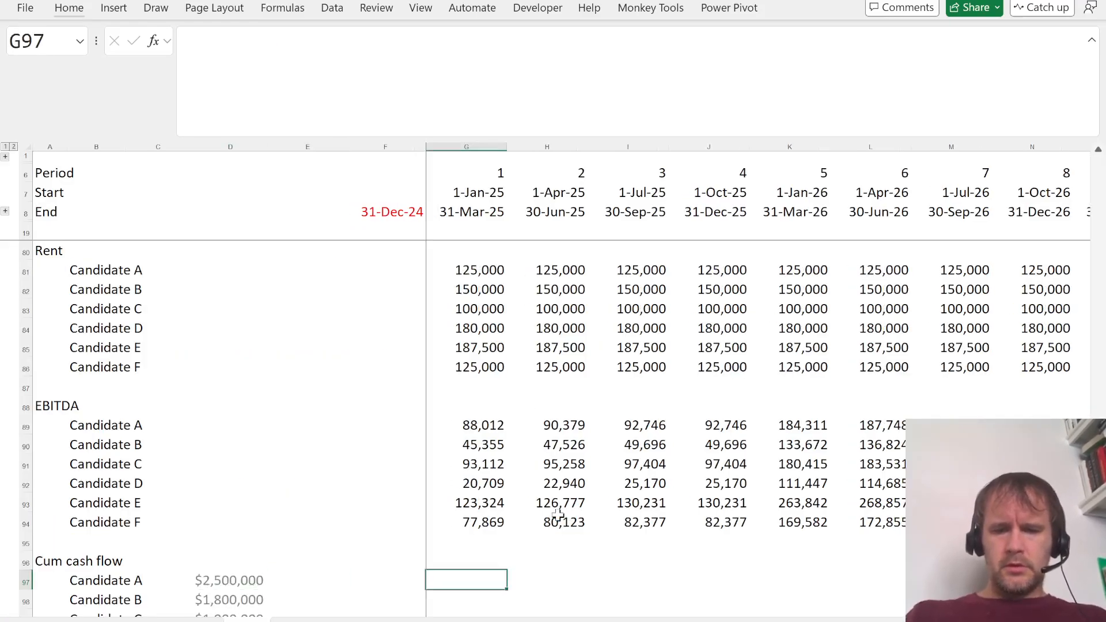
type("=sc")
key("Tab")
key("Left")
key("Left")
key("Left")
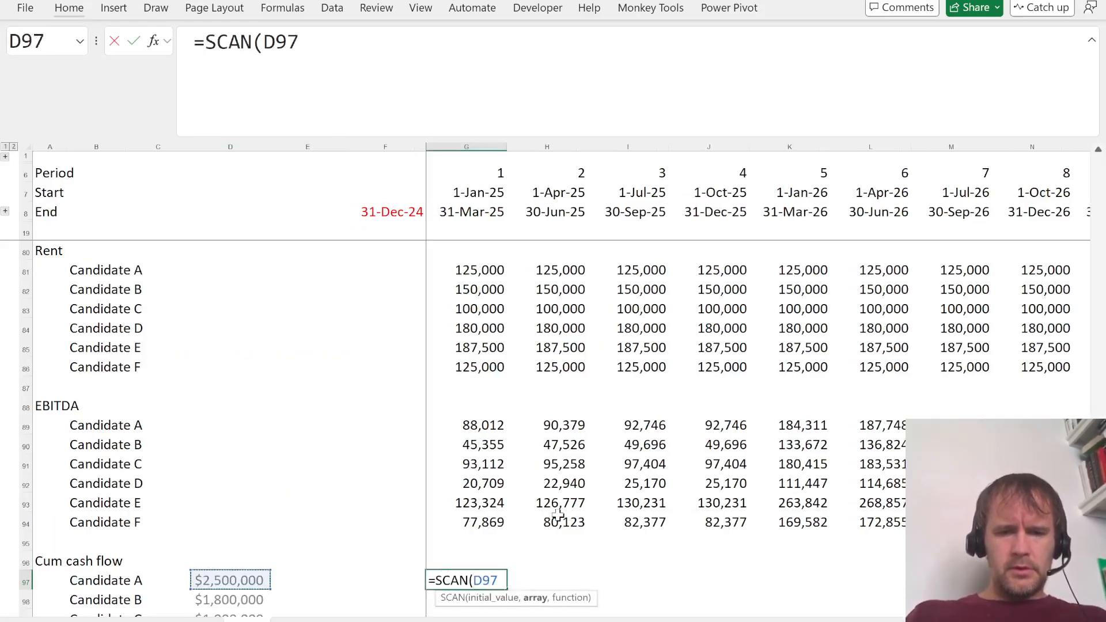
type(",-")
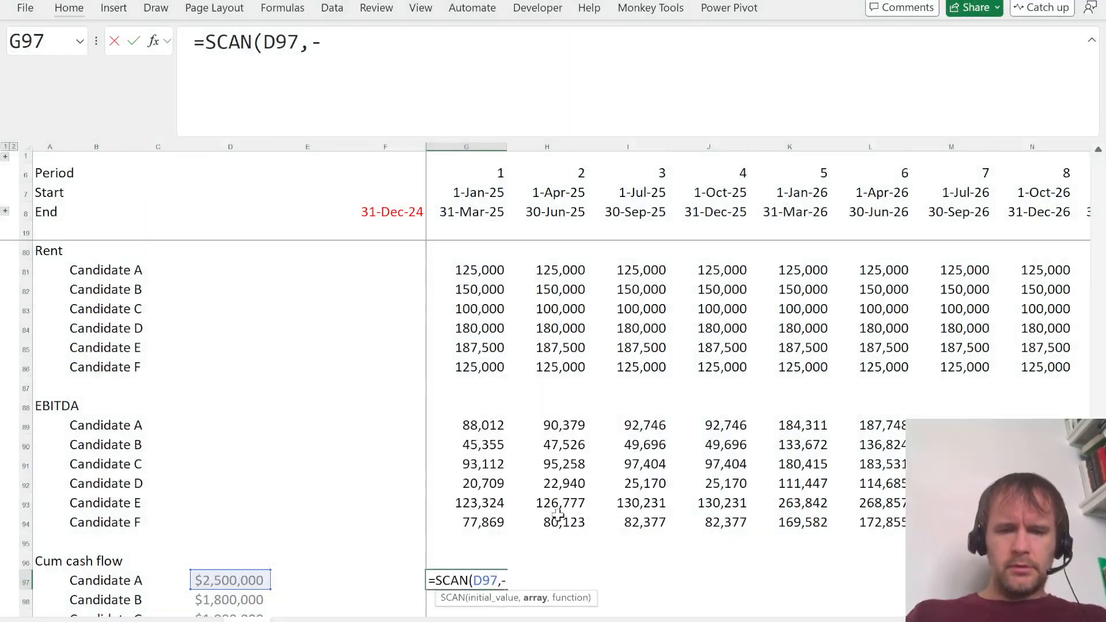
key("BackSpace")
key("BackSpace")
key("BackSpace")
key("BackSpace")
key("BackSpace")
type("-")
key("Left")
key("Left")
key("Left")
type(",")
key("Up")
key("Up")
key("Up")
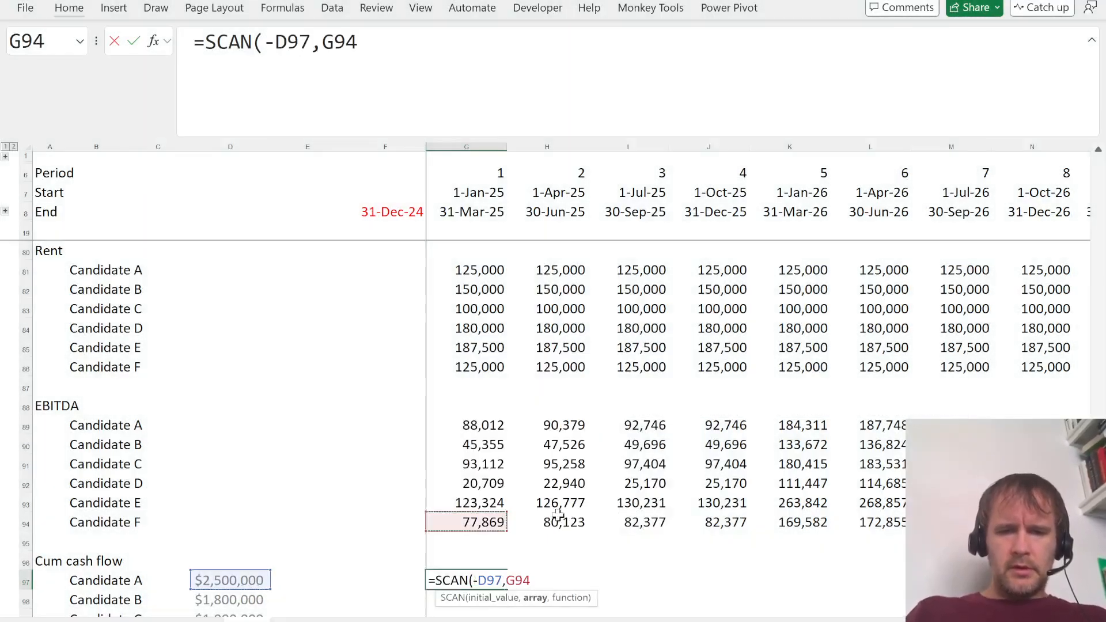
key("Up")
key("Up")
key("Up")
key("Up")
key("Up")
key("ctrl+shift+Right")
type(",sum)")
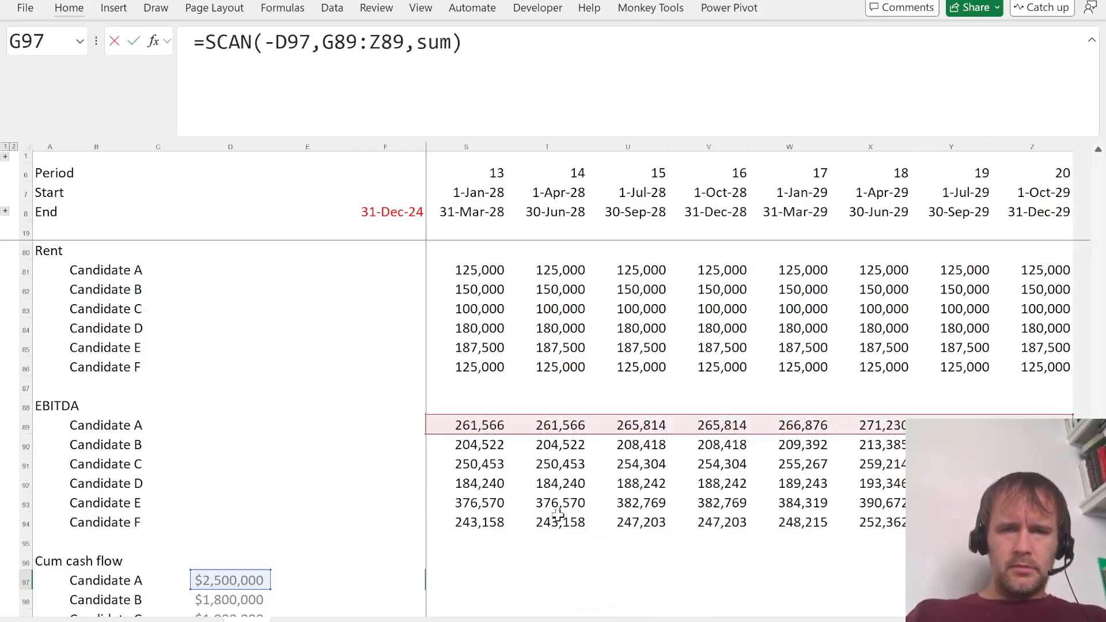
key("Return")
Step: Fill the cumulative cash flow formula from G97 down to G102 for the other candidates
key("Up")
key("shift+Down")
key("shift+Down")
key("shift+Down")
key("shift+Down")
key("shift+Down")
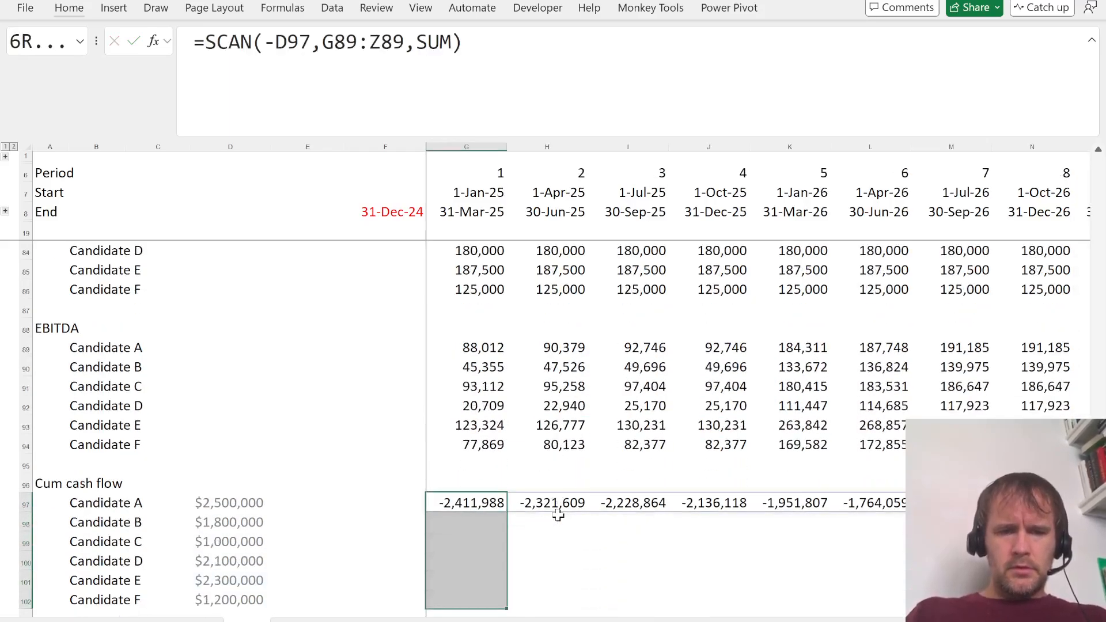
key("ctrl+d")
Step: Find Candidate A's first quarter of non-negative cumulative cash flow in E97 with =XMATCH(TRUE,G97#>=0)
key("Left")
key("Left")
type("=XMATCH(truem")
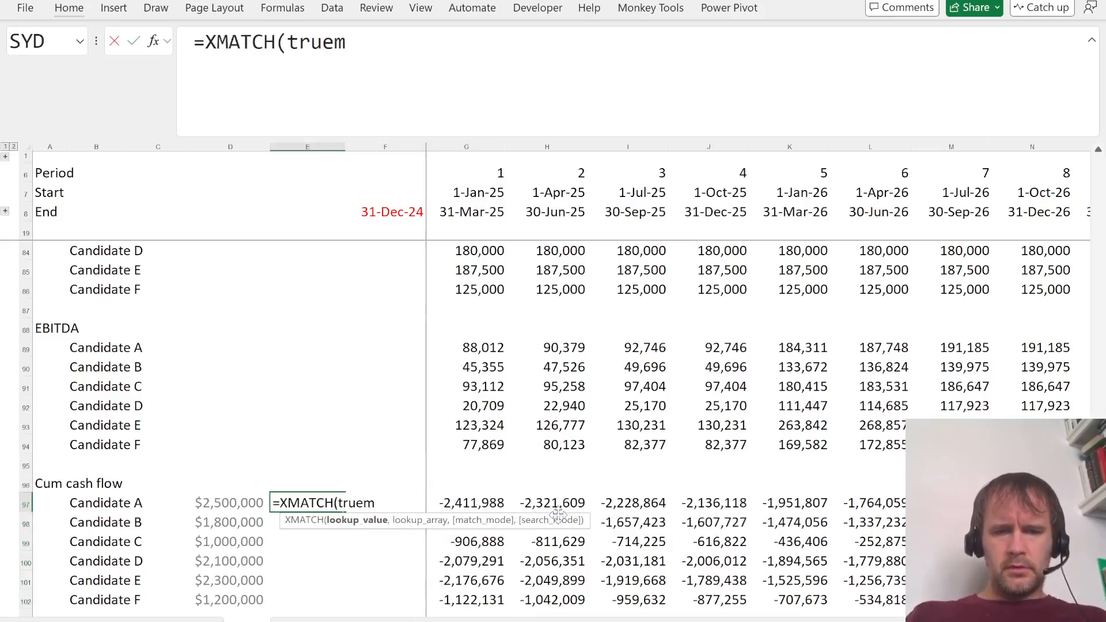
key("BackSpace")
type(",")
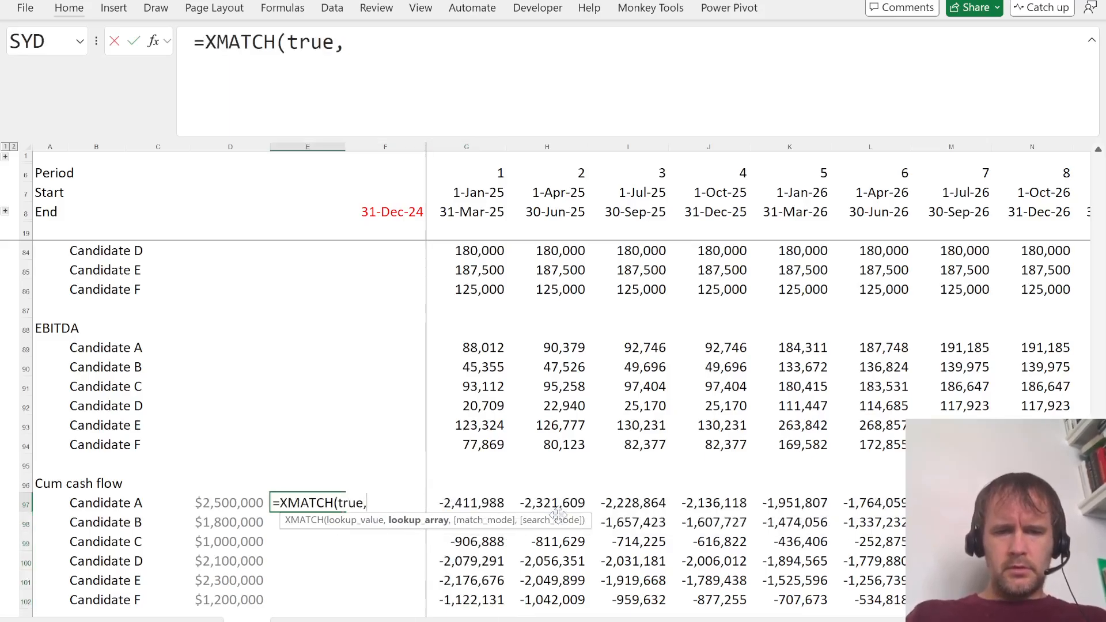
key("Right")
key("Right")
key("ctrl+shift+Right")
type(">=0)")
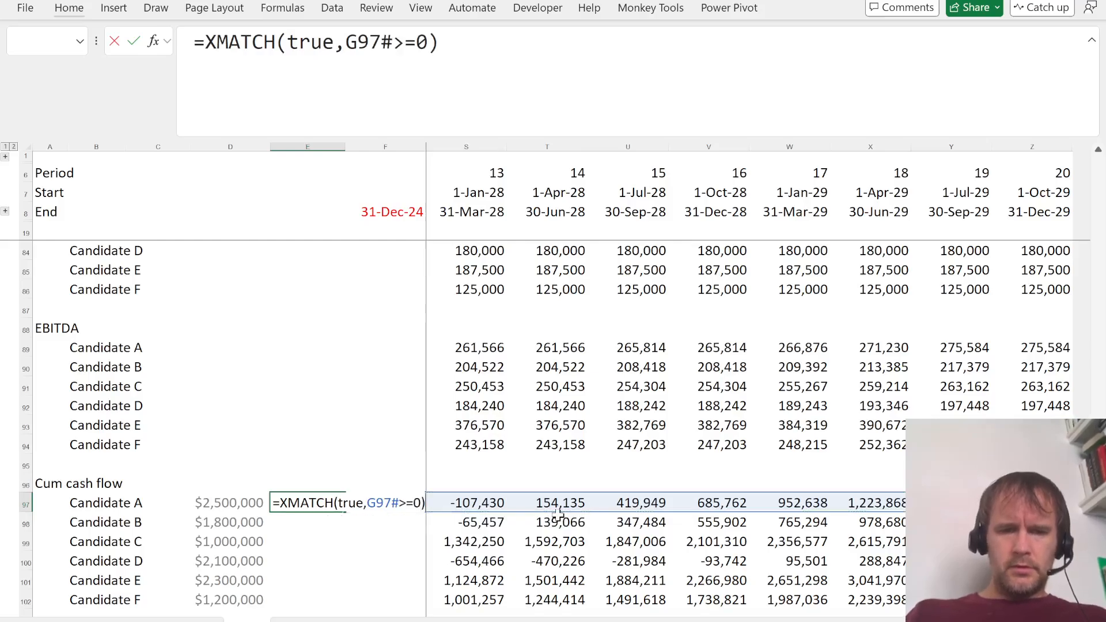
key("Return")
Step: Fill the XMATCH payback formula from E97 down to E102 for Candidates B to F
key("Down")
key("Down")
key("Down")
key("Down")
key("ctrl+shift+Up")
key("ctrl+d")
key("Right")
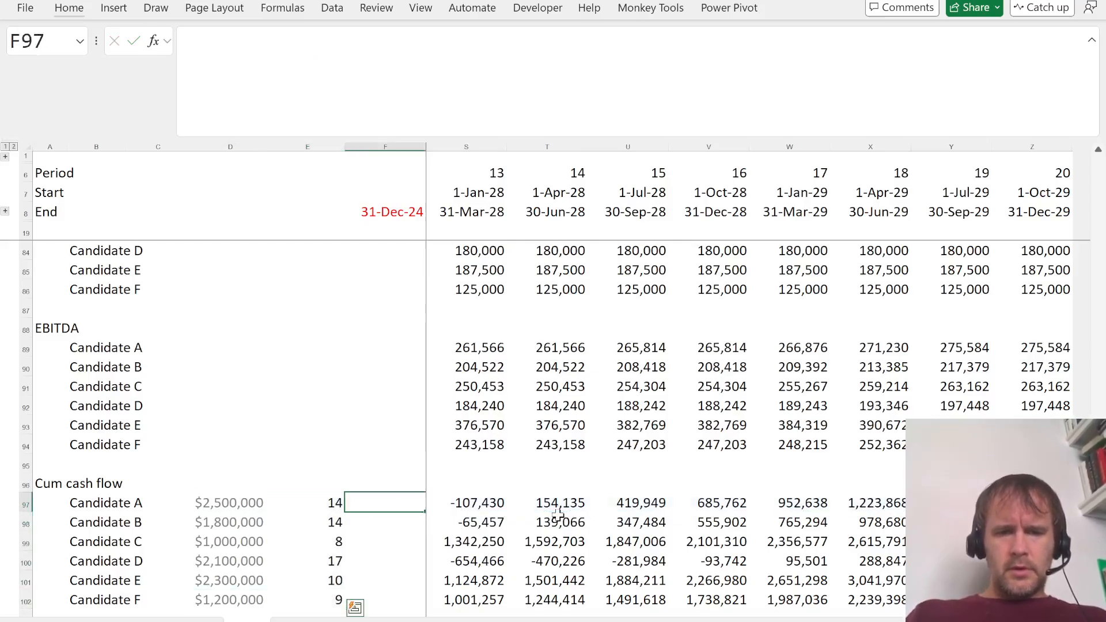
Step: Examine Candidate A's cumulative cash flow along row 97 and check which quarter period 14 in column T covers
key("Right")
key("Right")
key("Right")
key("Right")
key("Right")
key("Right")
key("Right")
key("Right")
key("Right")
key("Right")
key("Right")
key("Right")
key("Right")
key("Right")
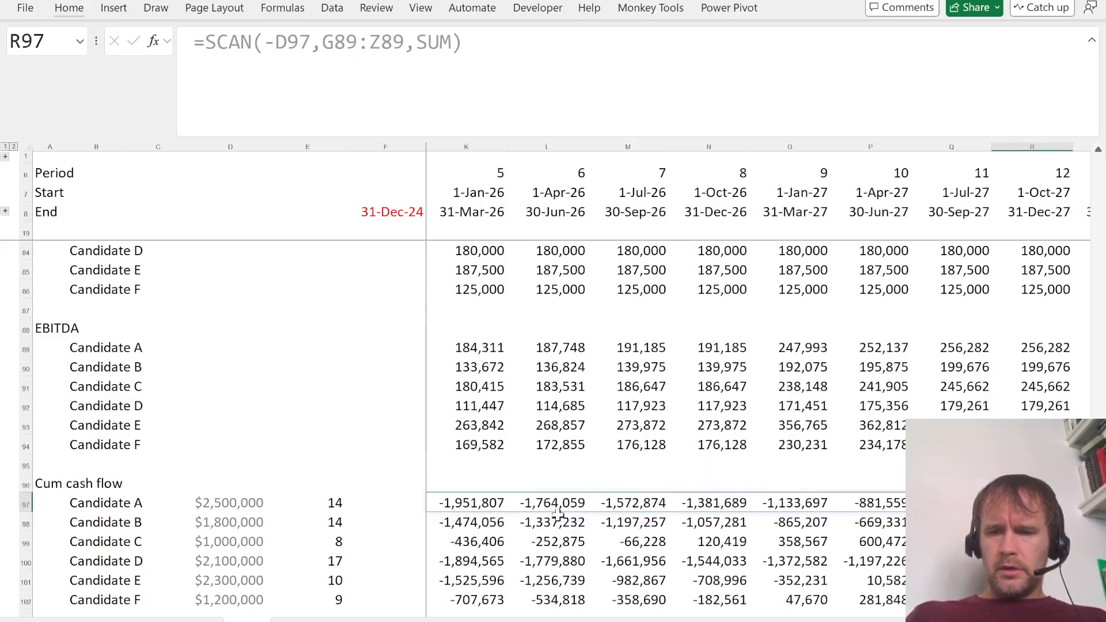
key("Left")
key("Right")
key("ctrl+space")
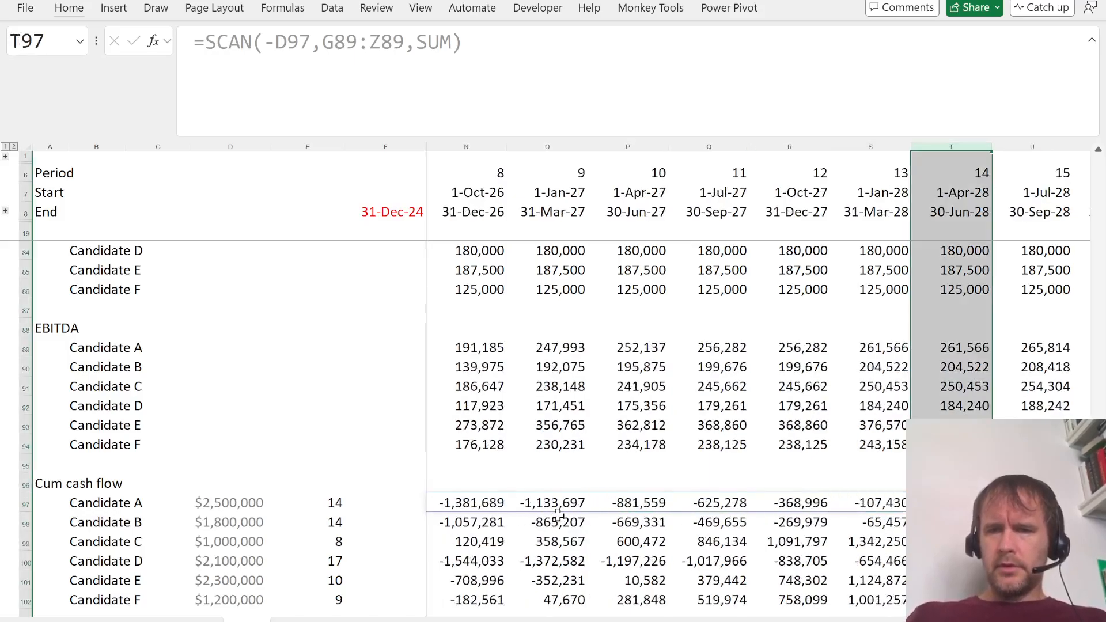
key("shift+BackSpace")
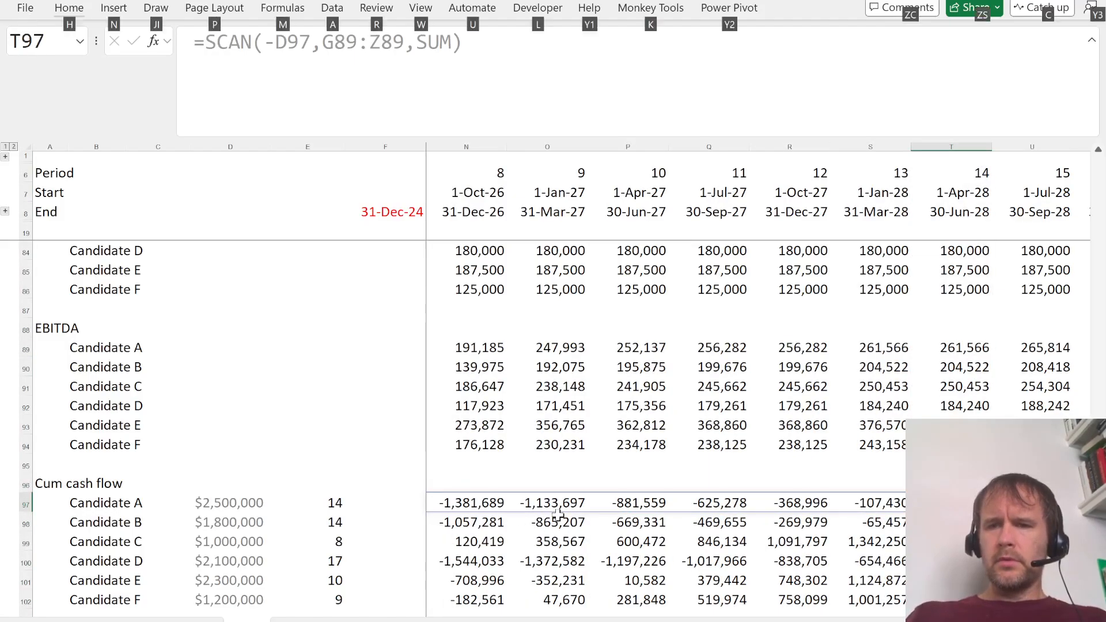
Step: Switch to the quiz in the browser and answer question 8 with April – June 2028
key("alt+Tab")
key("ctrl+Tab")
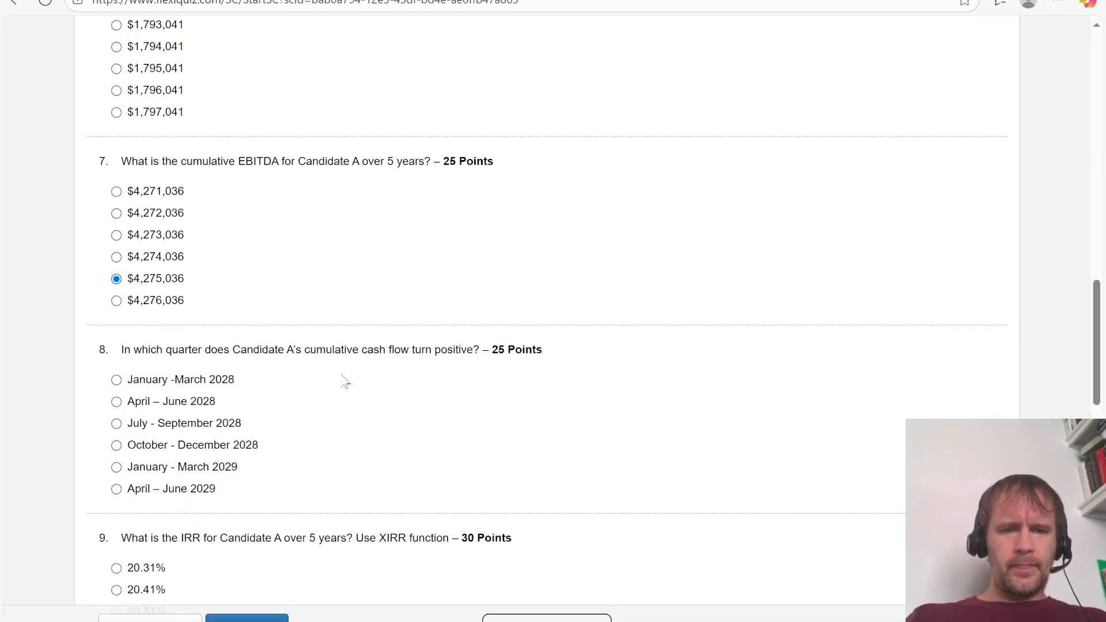
key("ctrl+Tab")
key("ctrl+Tab")
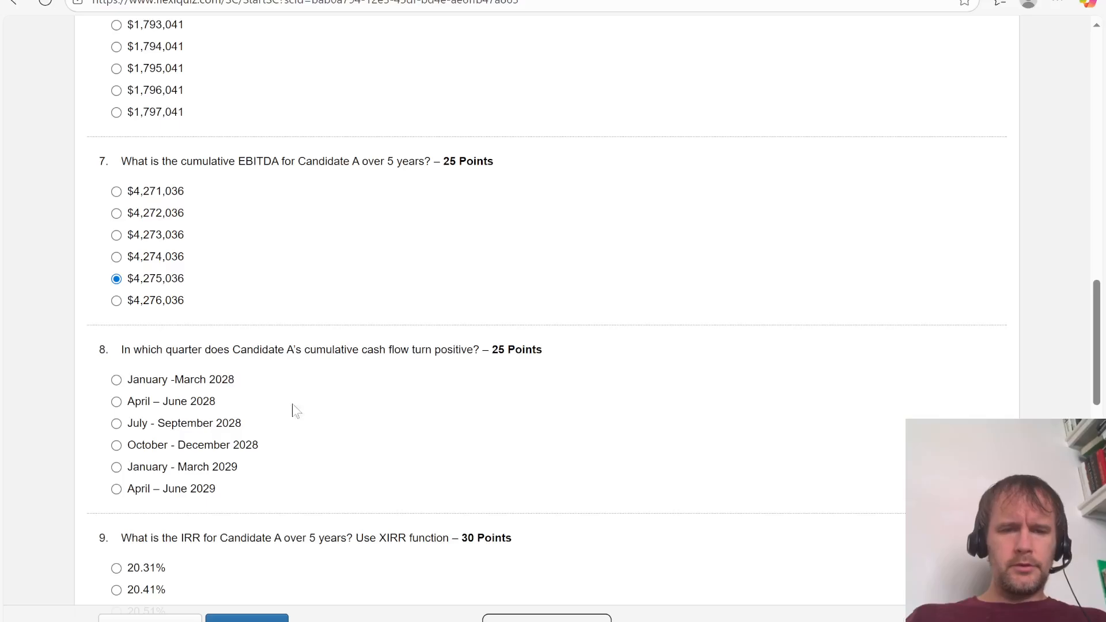
scroll(423, 507, "down", 1)
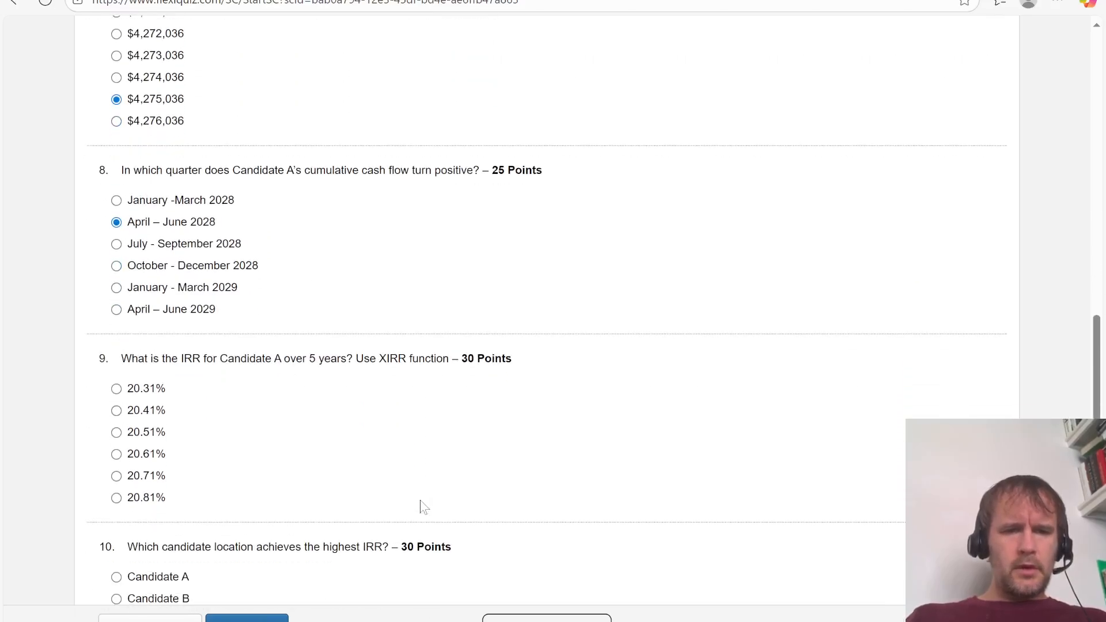
Step: Return to the Excel model and enter =-D97# in F89 to place each candidate's negative CapEx at 31-Dec-24
key("alt+Tab")
key("Tab")
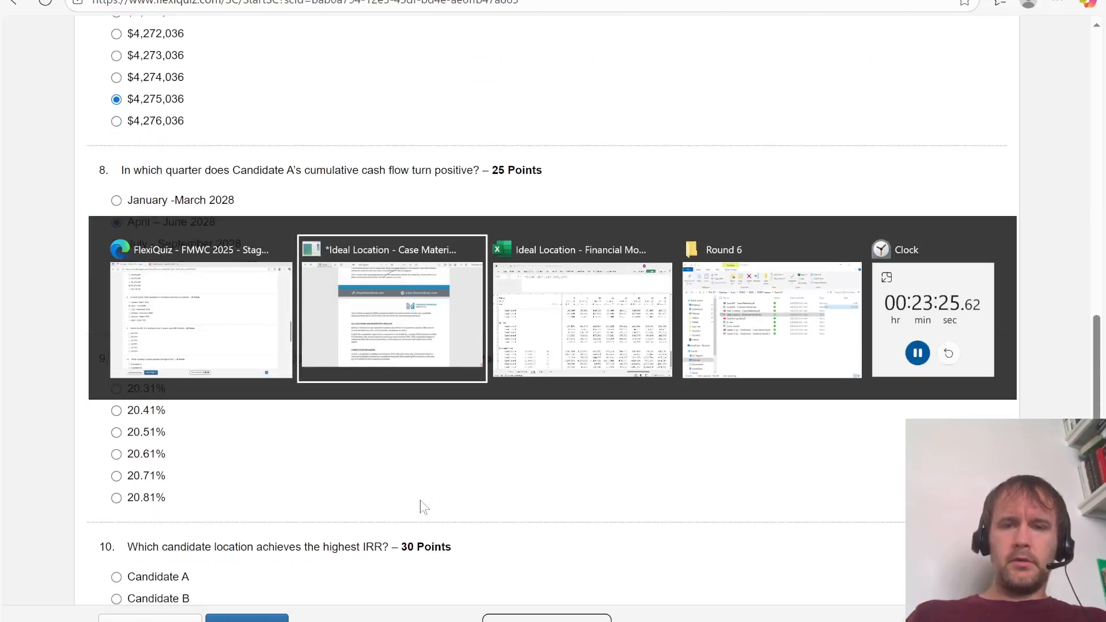
key("Left")
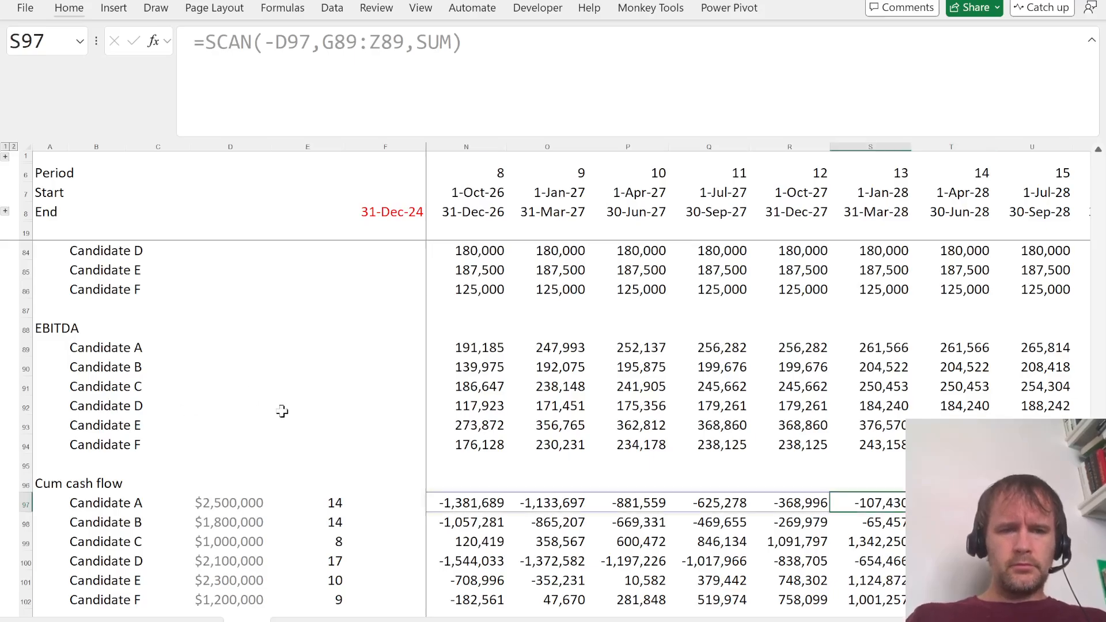
left_click(346, 542)
left_click(400, 336)
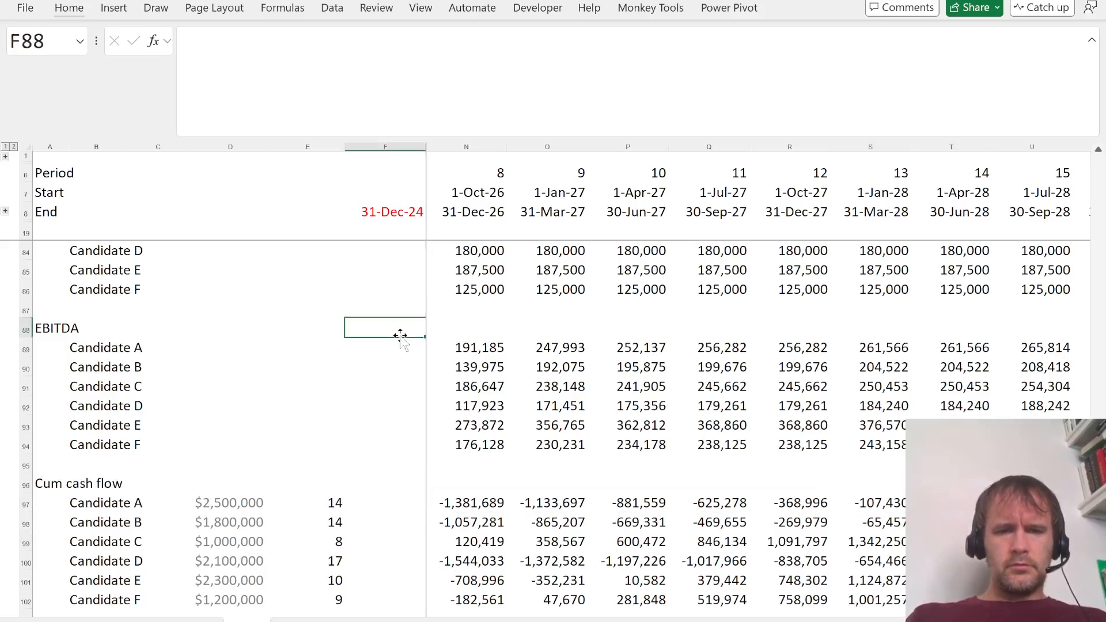
left_click(402, 352)
type("=-")
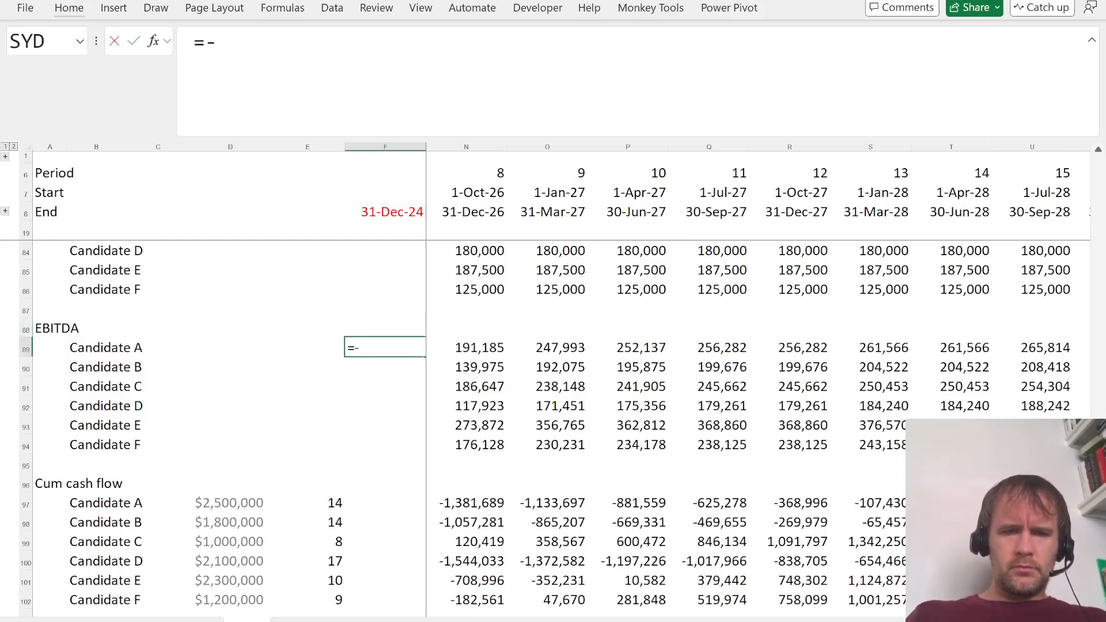
key("Left")
key("Left")
key("ctrl+Down")
key("ctrl+shift+Down")
key("Return")
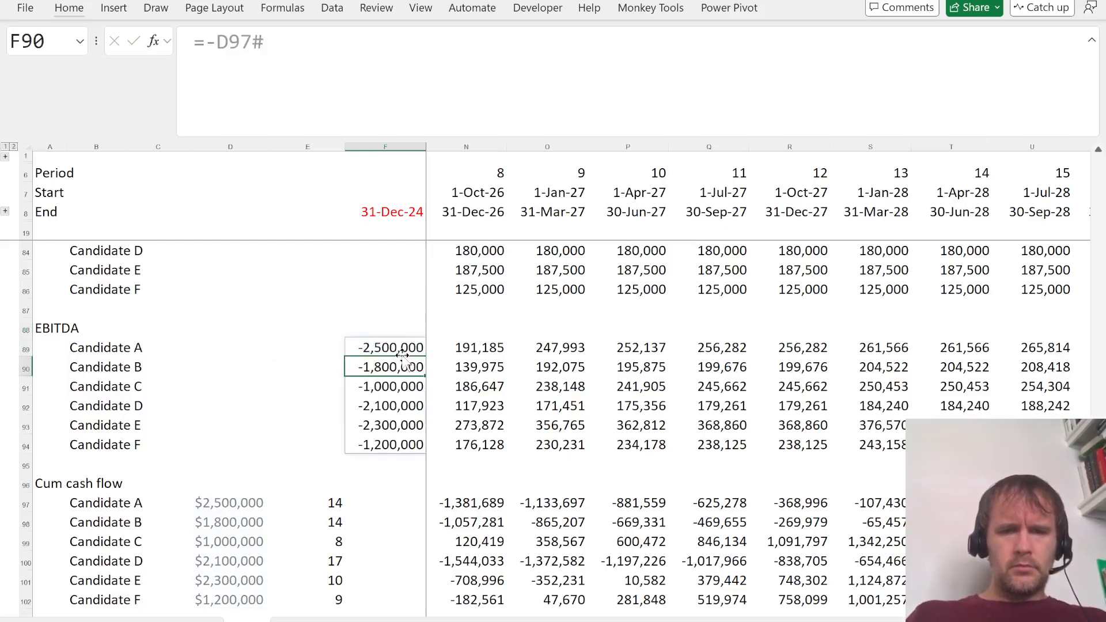
Step: Calculate Candidate A's IRR in D89 with =XIRR(F89:Z89,F8:Z8), using the period end dates
scroll(291, 528, "down", 4)
scroll(293, 529, "up", 3)
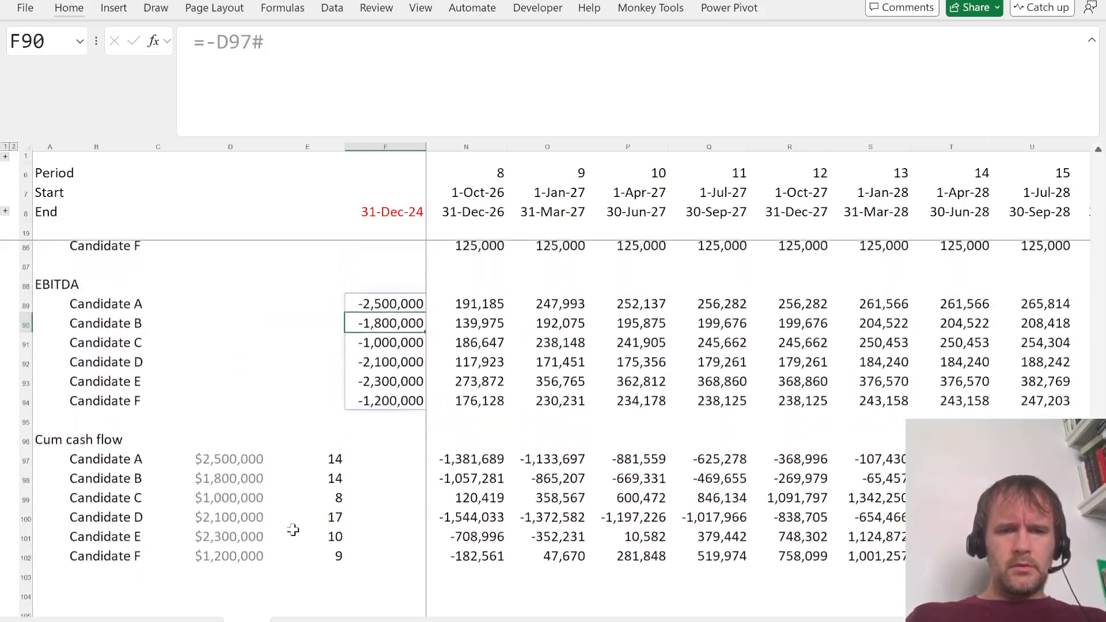
left_click(238, 306)
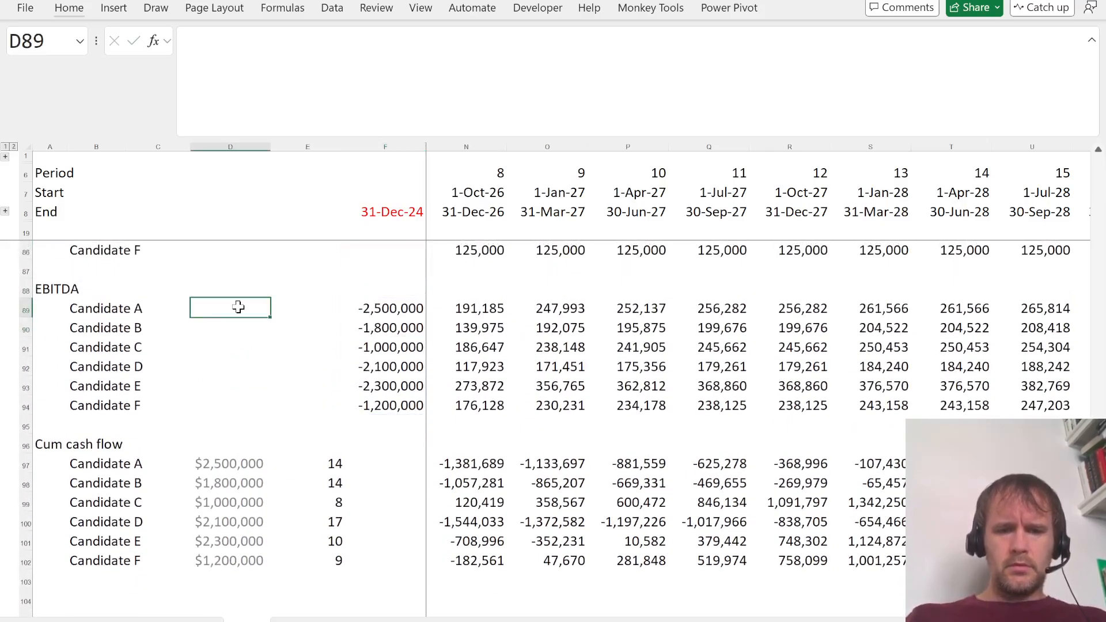
type("=xirr(")
key("Right")
key("Right")
key("ctrl+shift+Right")
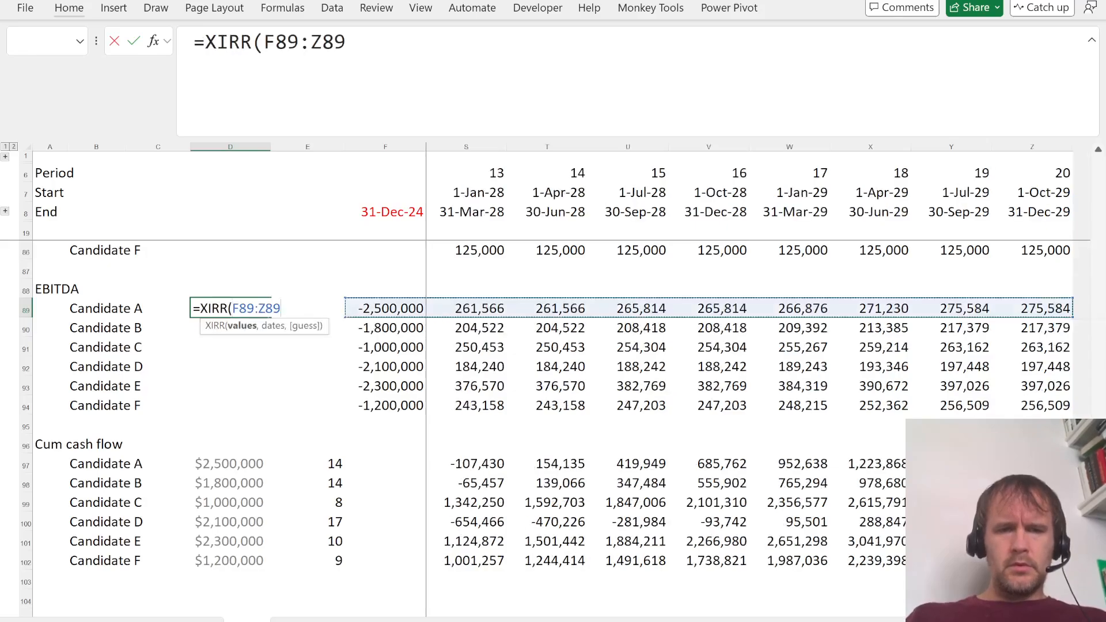
type(",")
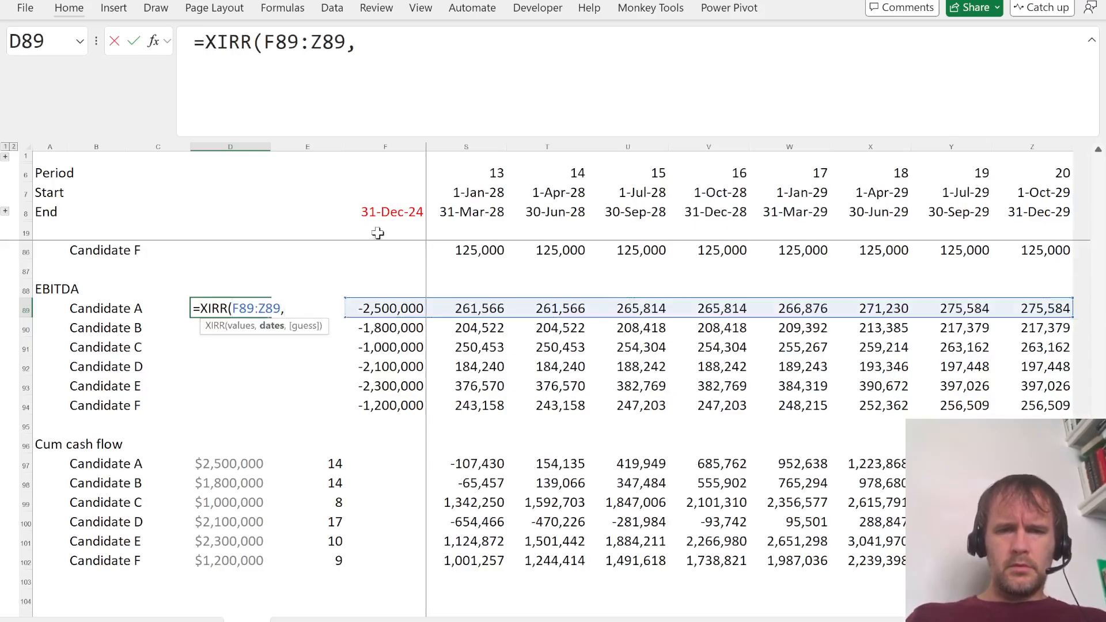
left_click(392, 213)
key("ctrl+shift+Right")
type(")")
key("ctrl+Return")
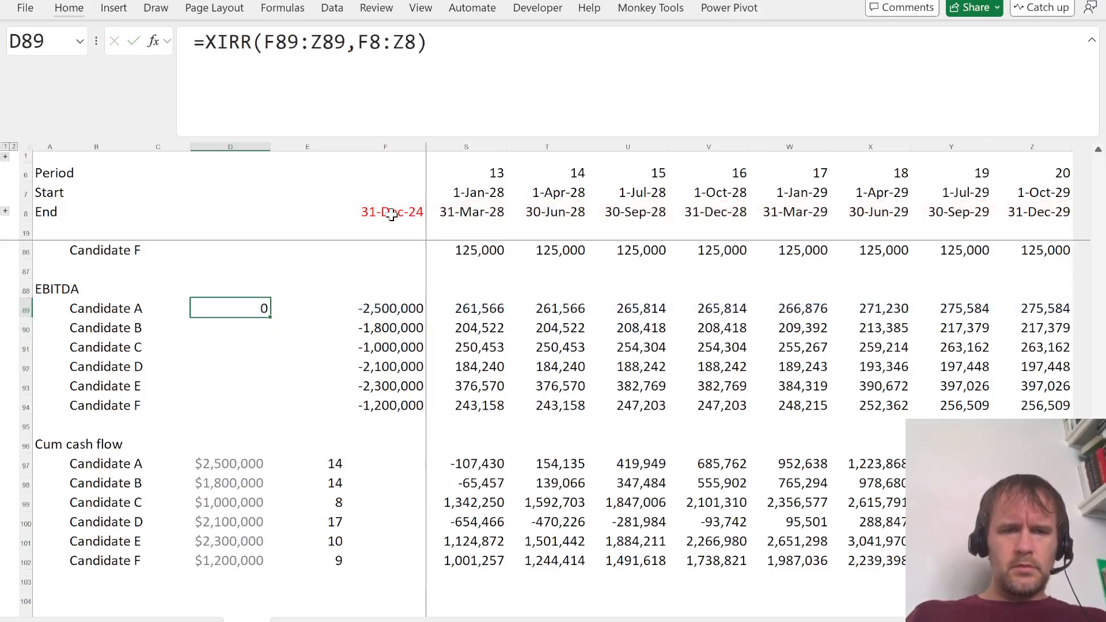
Step: Make the XIRR date range in D89 absolute as $F$8:$Z$8 and format the cell as a percentage with two decimals
key("F2")
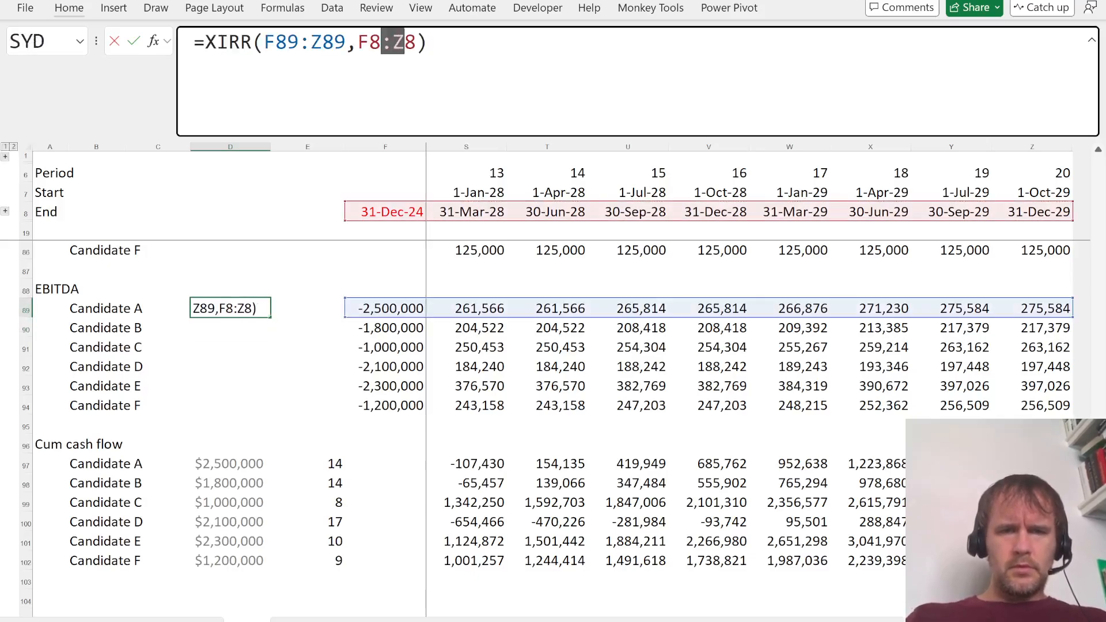
key("F4")
key("ctrl+Return")
key("alt+Tab")
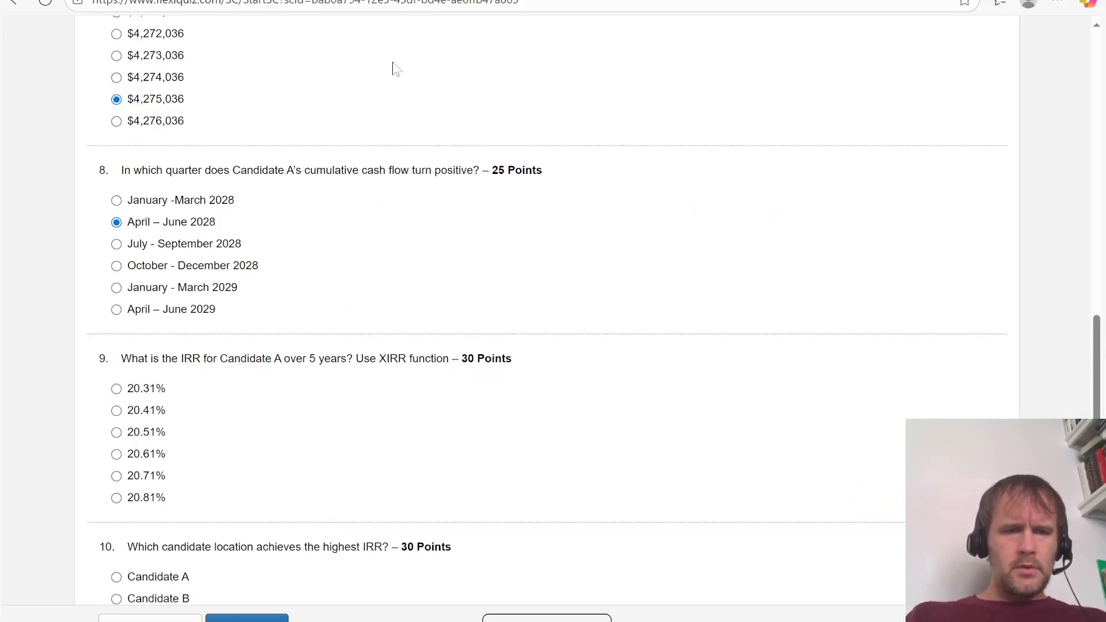
key("alt+Tab")
key("alt+h")
key("0")
key("F4")
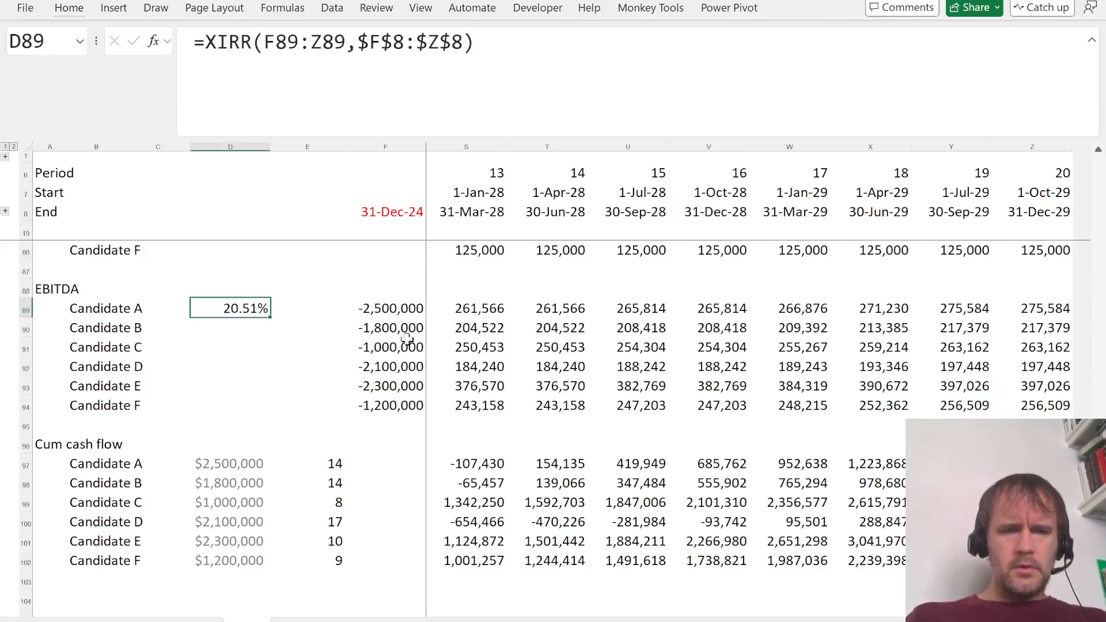
Step: Answer quiz question 9 on Candidate A's IRR with 20.51%, then return to the Excel model
key("alt+Tab")
left_click(151, 431)
key("alt+Tab")
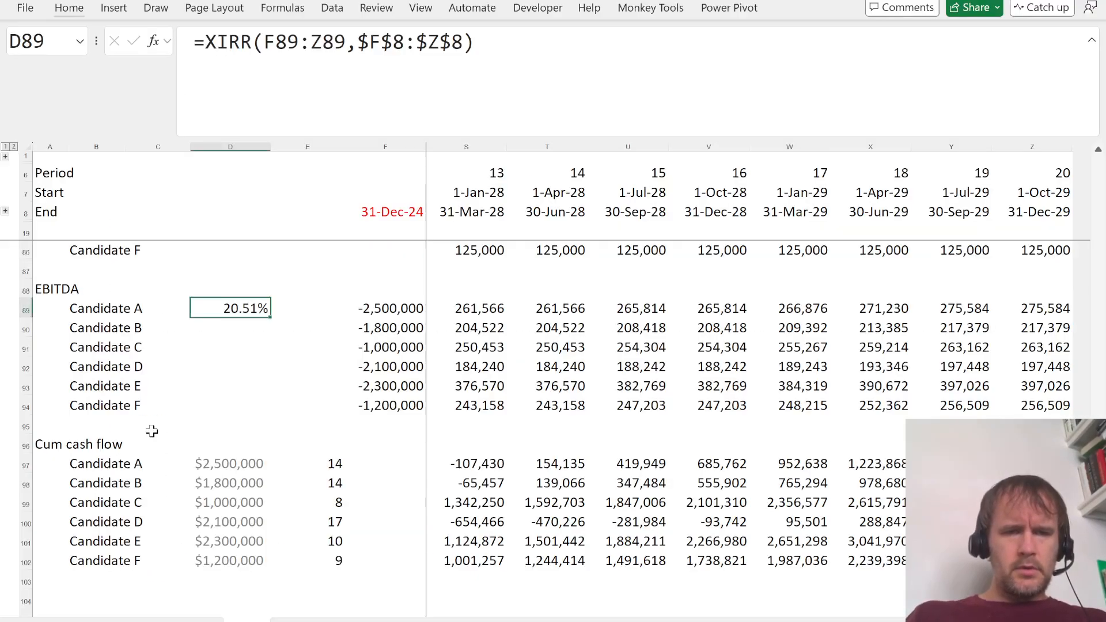
Step: Fill the XIRR formula from D89 down to D94 for Candidates B to F
key("shift+Down")
key("shift+Down")
key("shift+Down")
key("shift+Down")
key("shift+Down")
key("ctrl+d")
Step: Compare the candidates' IRRs in D89:D94 and answer quiz question 10 on the highest IRR with Candidate C
key("alt+Tab")
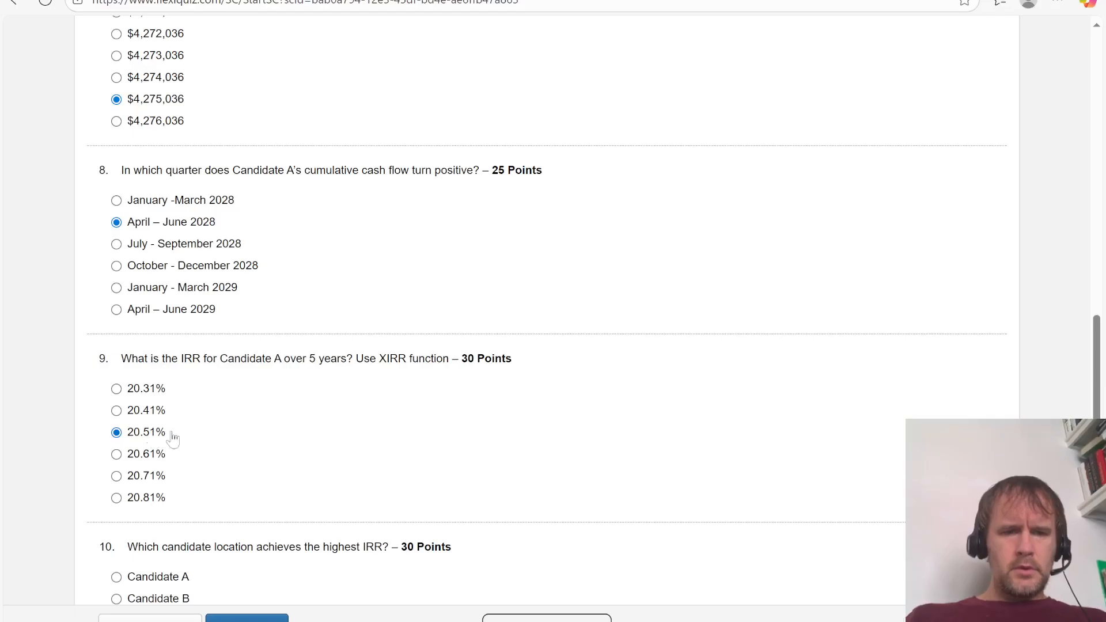
scroll(280, 439, "down", 4)
key("alt+Tab")
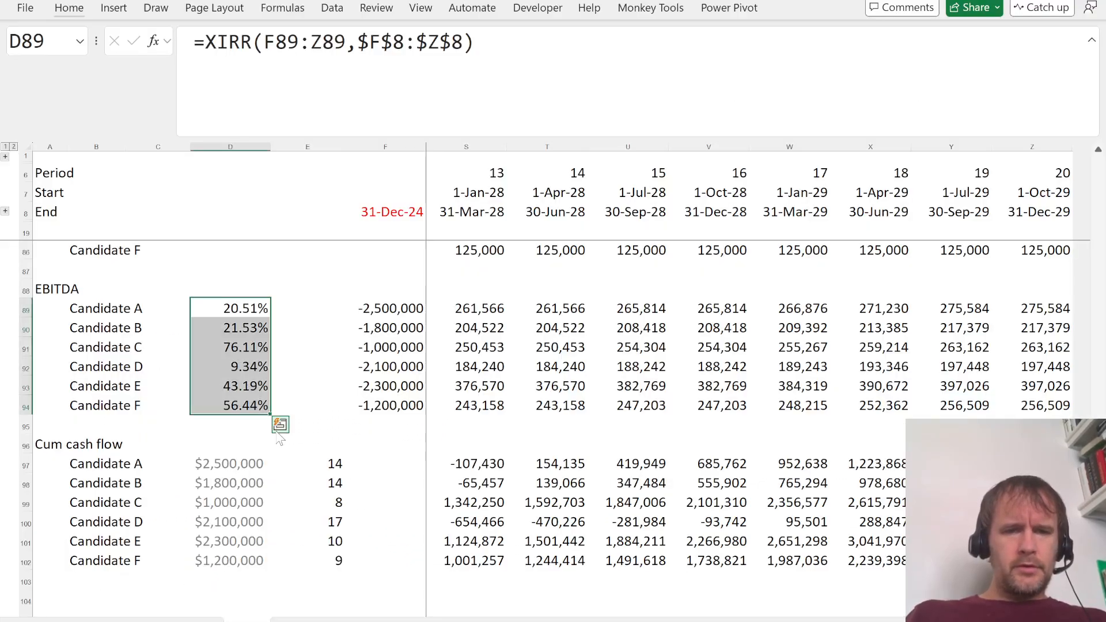
left_click(241, 348)
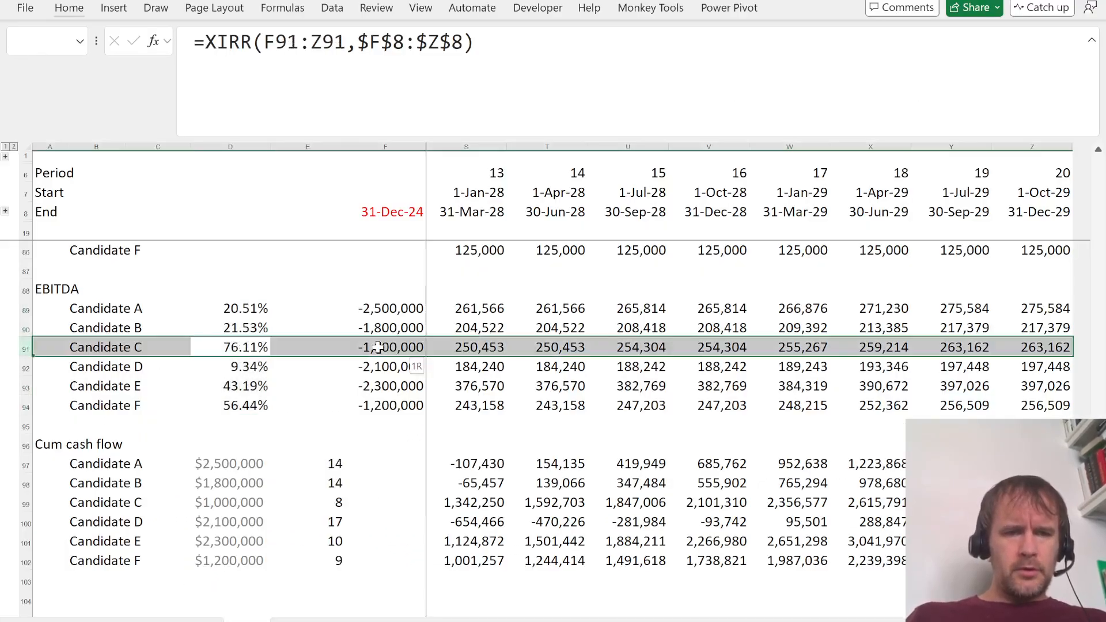
key("alt+Tab")
left_click(188, 392)
scroll(309, 419, "down", 3)
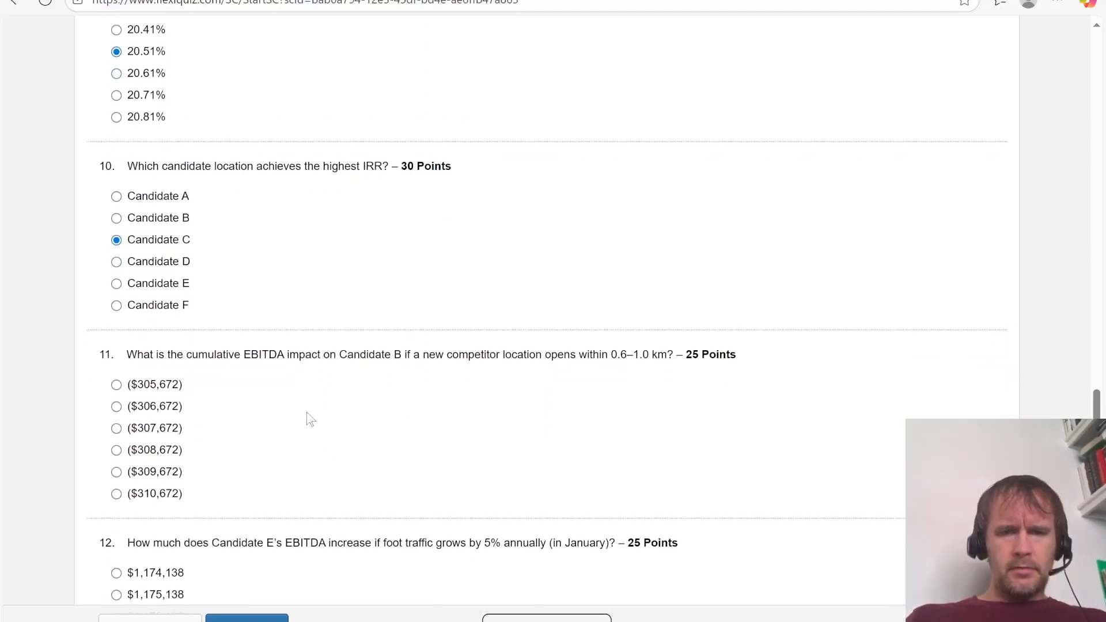
Step: Back in the Excel model, sum Candidate B's EBITDA across all 20 quarters, starting at G90, in cell E90
key("alt+Tab")
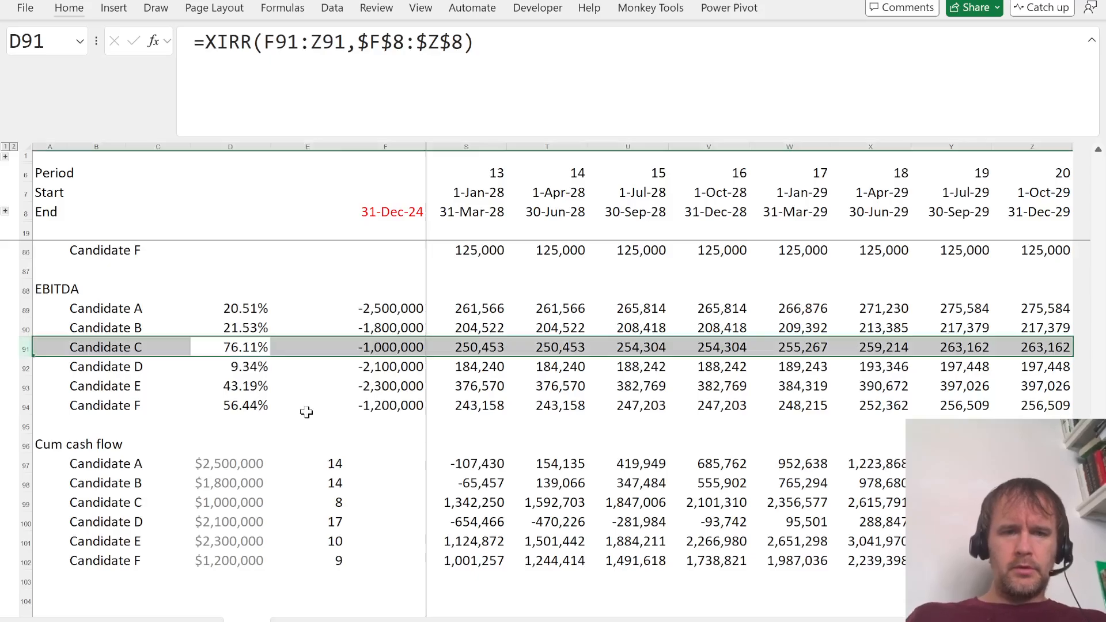
key("Right")
key("Right")
key("Up")
key("Right")
key("ctrl+shift+Right")
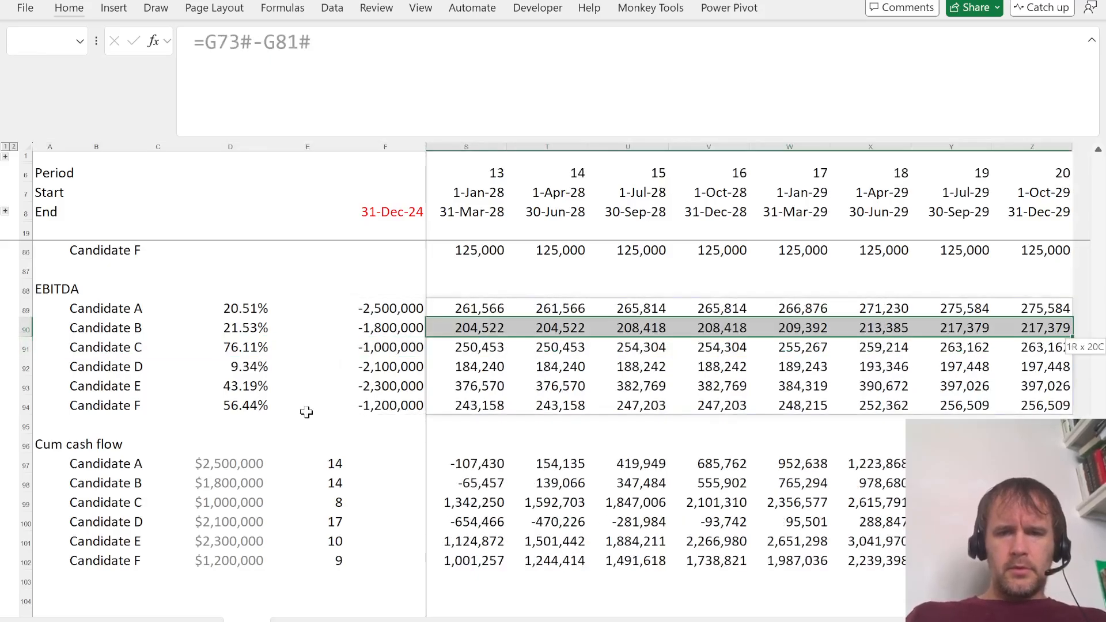
key("Left")
key("Right")
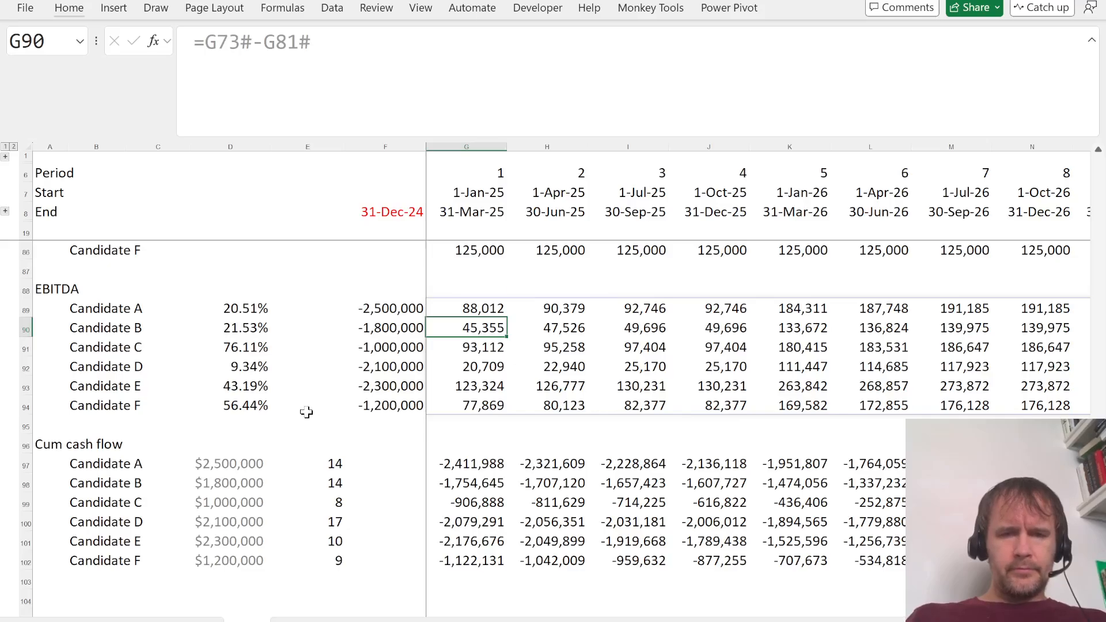
key("Left")
key("Left")
type("=SUM(")
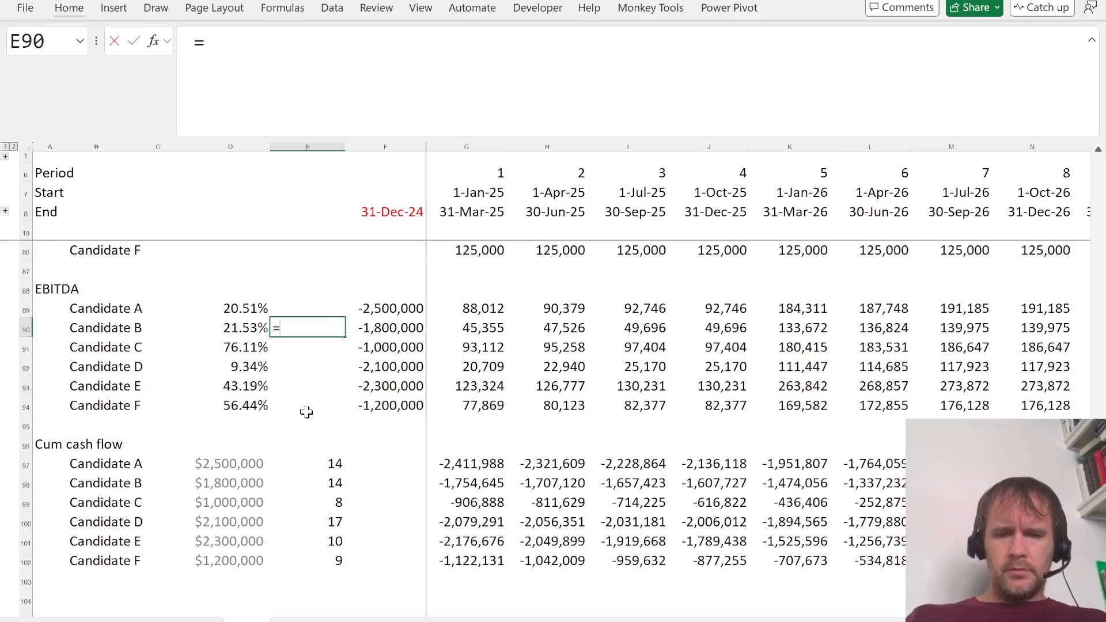
key("Right")
key("Right")
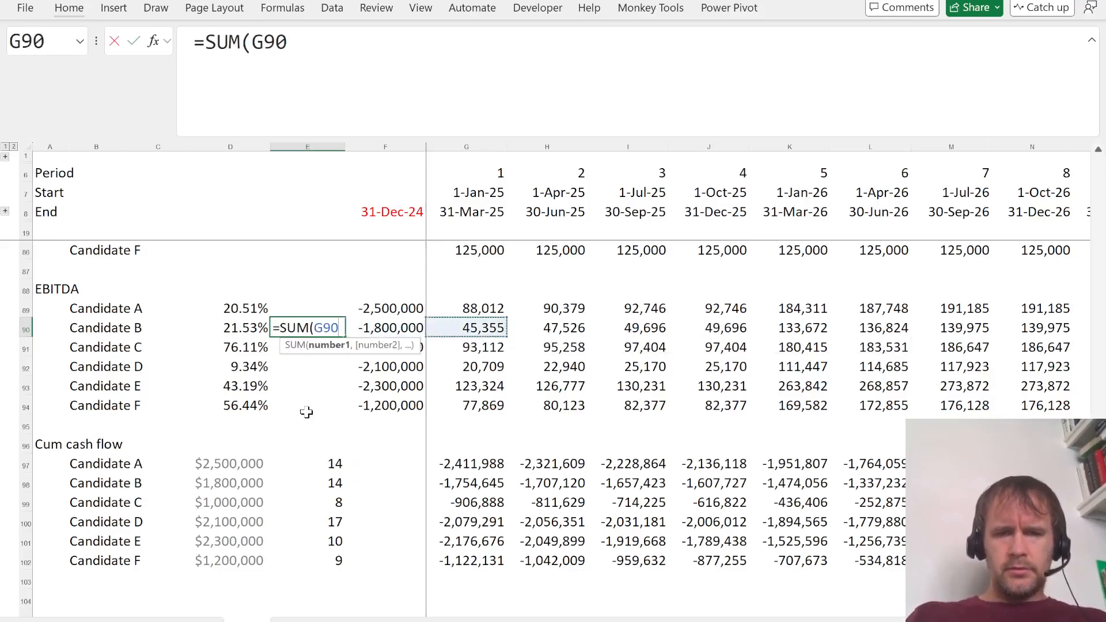
key("ctrl+shift+Right")
key("ctrl+Return")
Step: Paste a link to Candidate B's EBITDA total, =Model!$E$90, into G58 below the locations table on the assumptions sheet
key("ctrl+Page_Up")
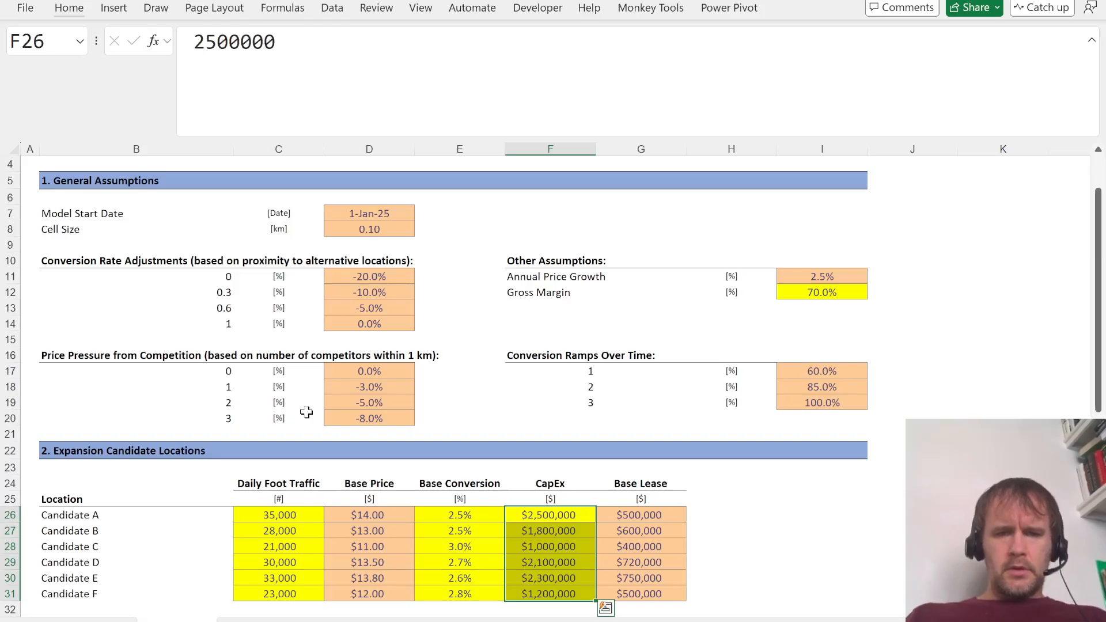
key("ctrl+Down")
key("ctrl+Down")
key("ctrl+Down")
key("Right")
key("Down")
key("Down")
key("Down")
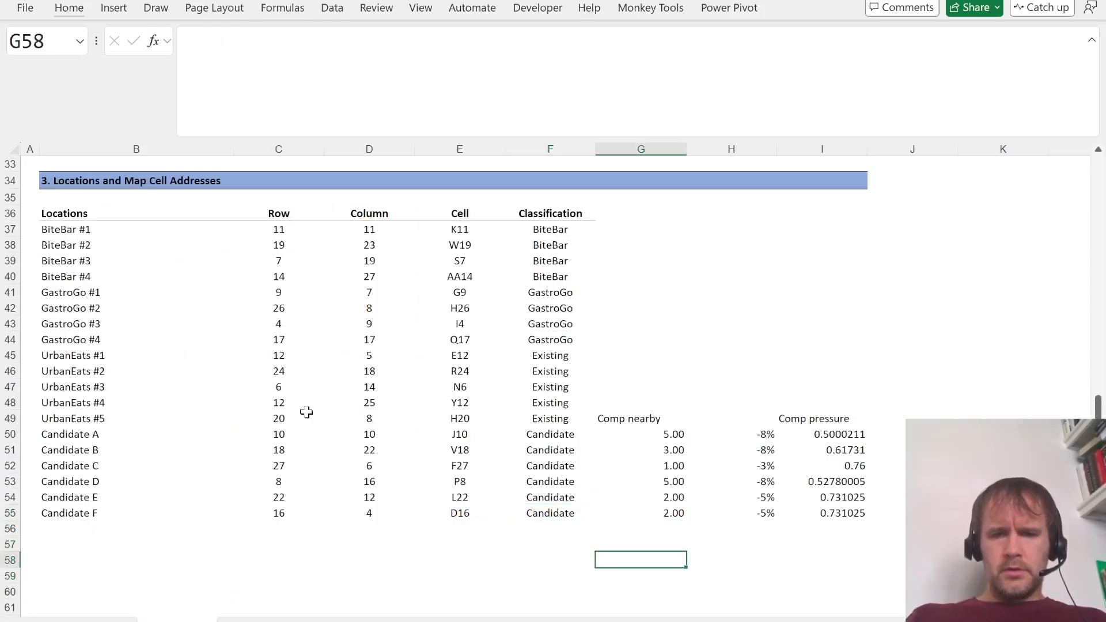
key("Left")
key("Right")
key("alt")
key("h")
key("v")
key("n")
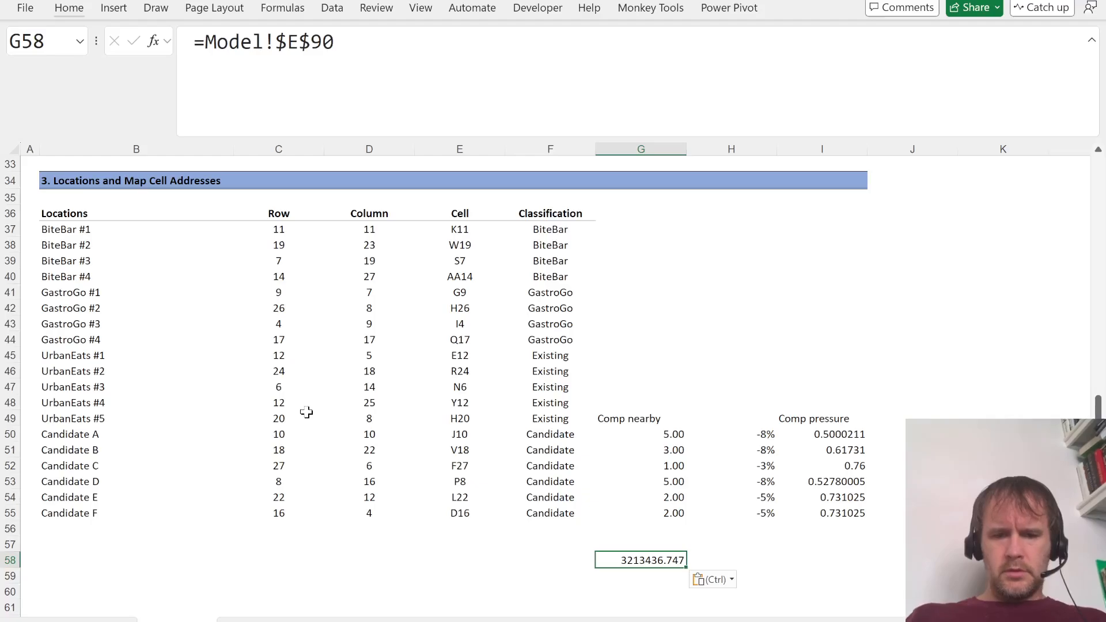
Step: Paste the copied EBITDA total onto the link in G58 as values with the Subtract operation to track scenario changes
key("alt+h")
key("v")
key("s")
key("v")
key("s")
key("Return")
Step: Examine the candidates' Comp nearby and Comp pressure cells, then check quiz question 11 on the new competitor's impact on Candidate B
key("Left")
key("Up")
key("Up")
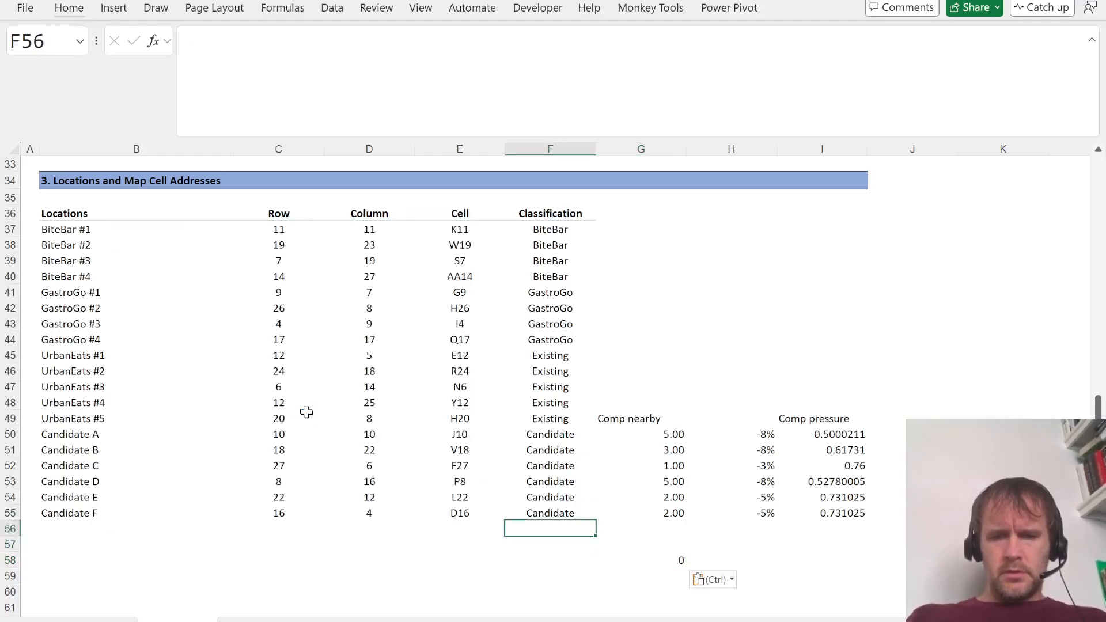
key("Left")
key("Up")
key("Up")
key("Right")
key("Right")
key("Down")
key("Down")
key("Down")
key("Right")
key("Up")
key("Up")
key("Up")
key("Right")
key("Up")
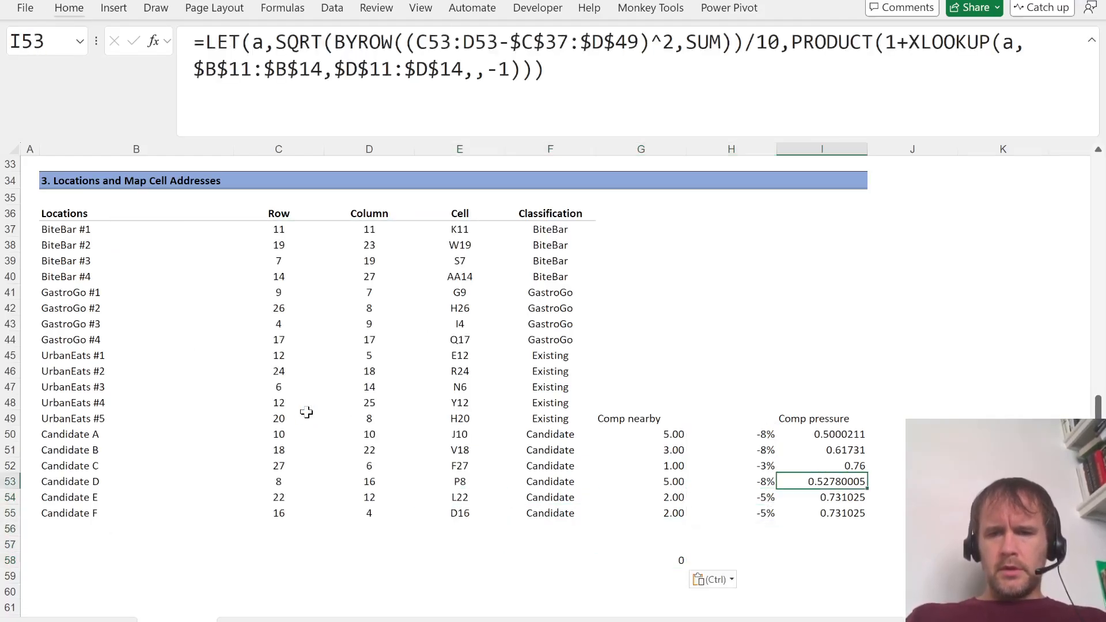
key("Up")
key("alt+Tab")
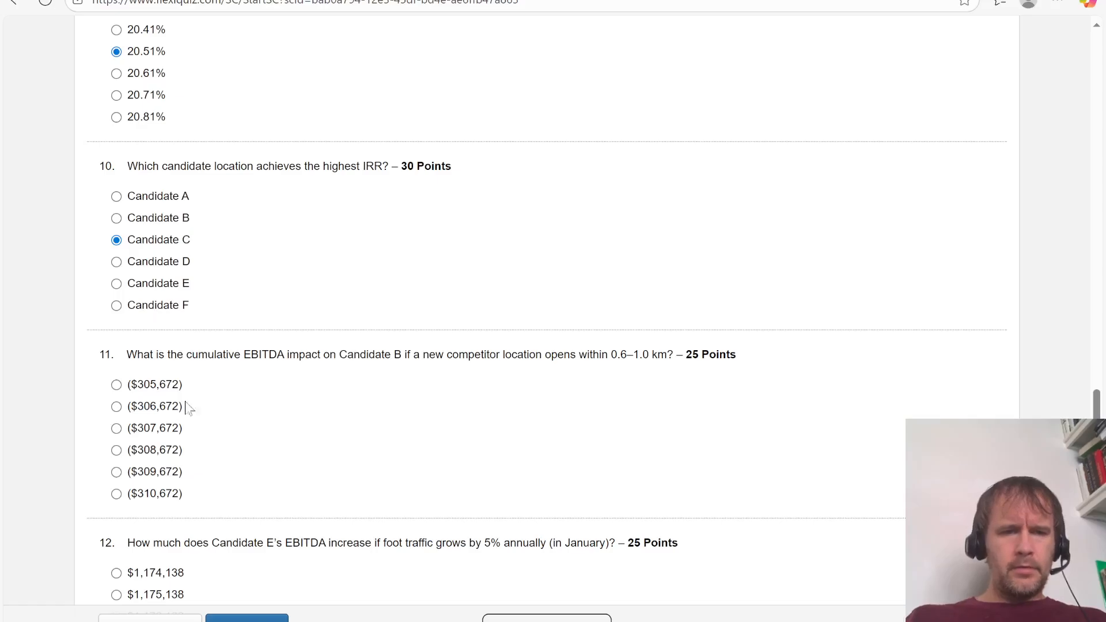
Step: Back in the Excel assumptions sheet, multiply Candidate B's Comp pressure formula in I51 by 0.95 for the new competitor
key("alt+Tab")
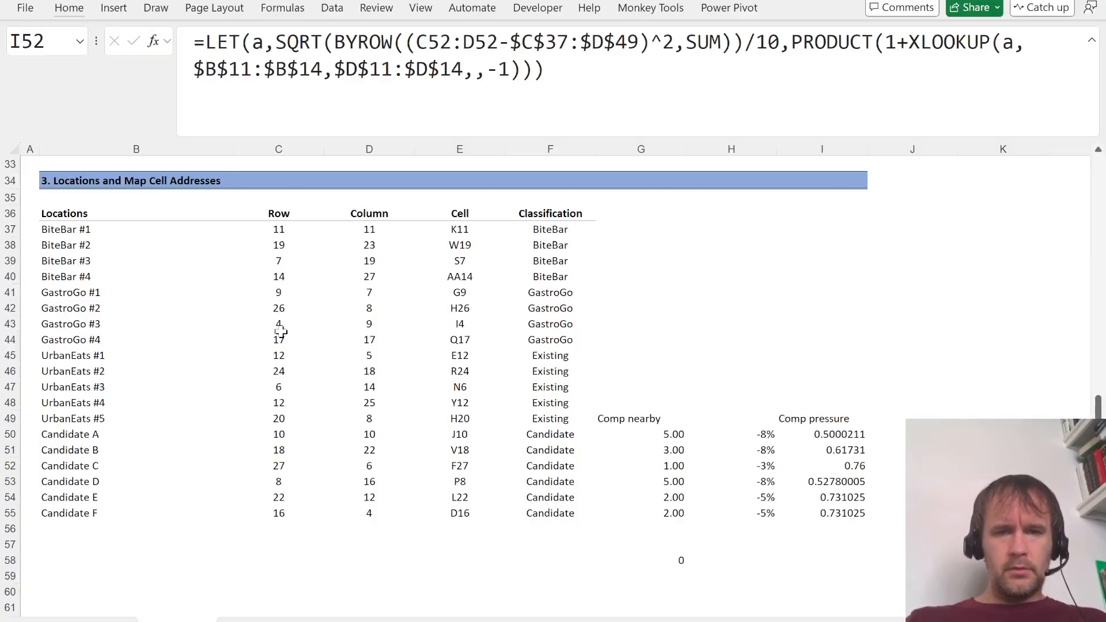
scroll(281, 331, "up", 12)
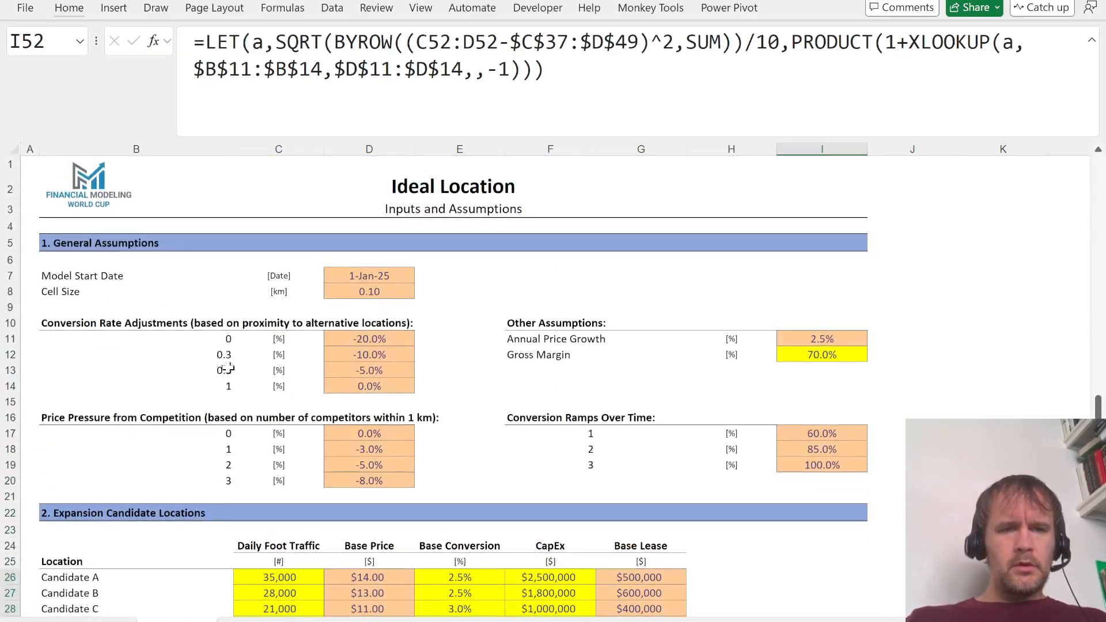
scroll(396, 389, "down", 14)
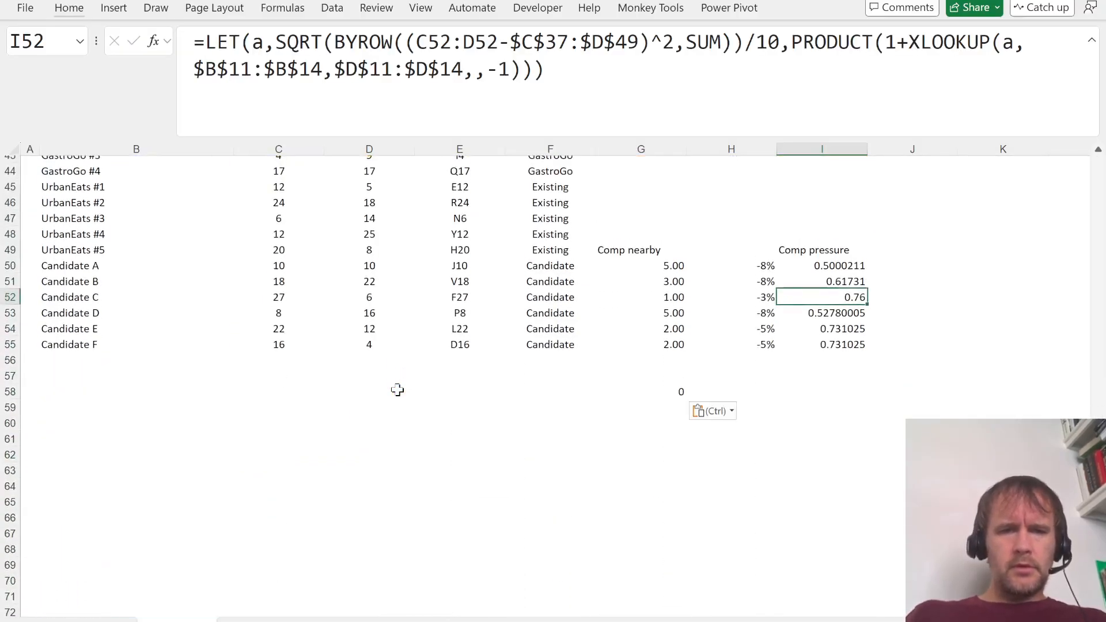
key("Up")
key("F2")
type("*")
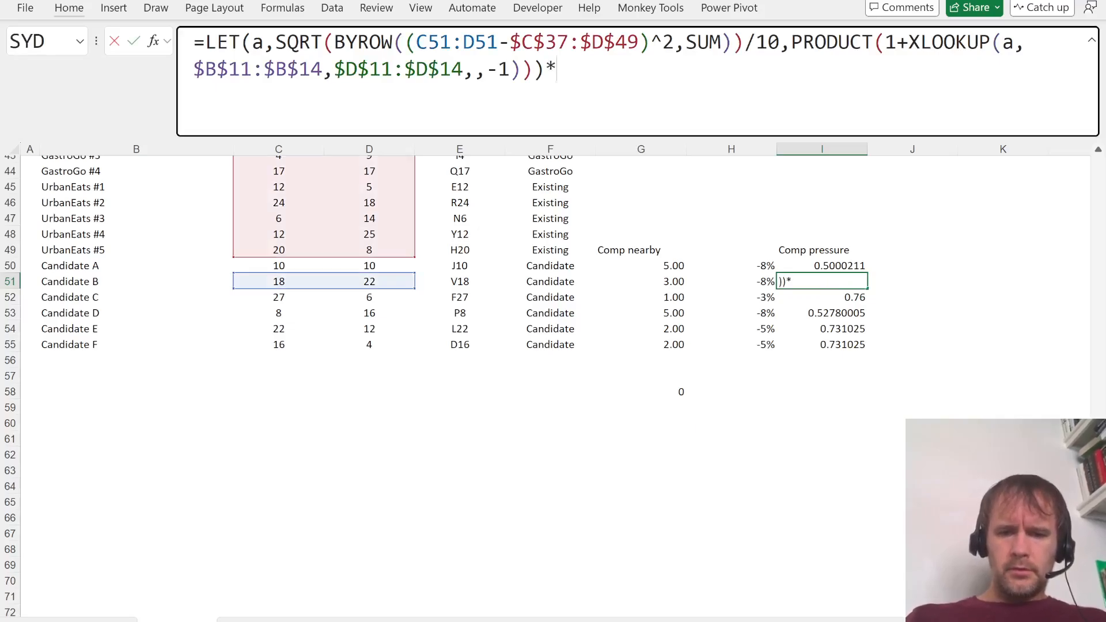
type("0.95")
key("Return")
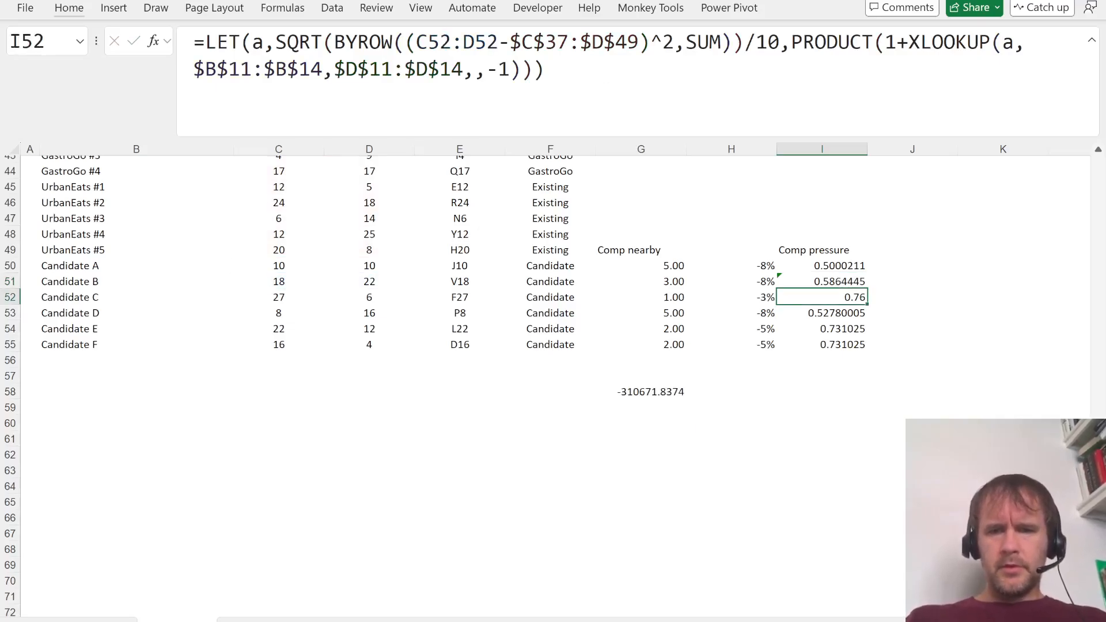
Step: Show the EBITDA change in G58 without decimals, and answer quiz question 11 with ($310,672)
left_click(645, 391)
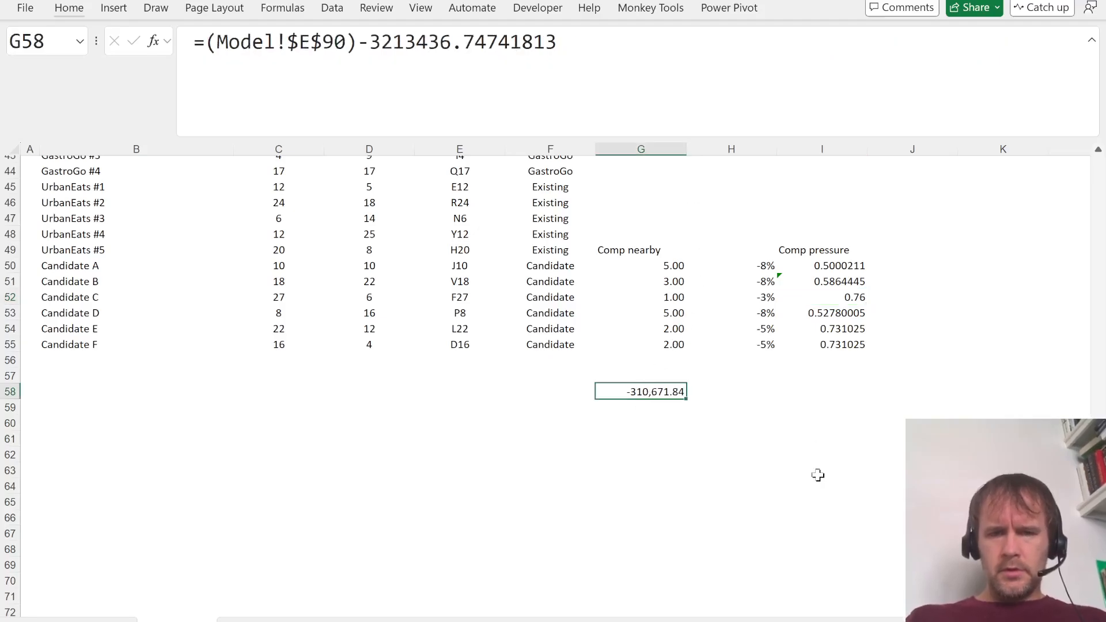
key("alt+h")
key("9")
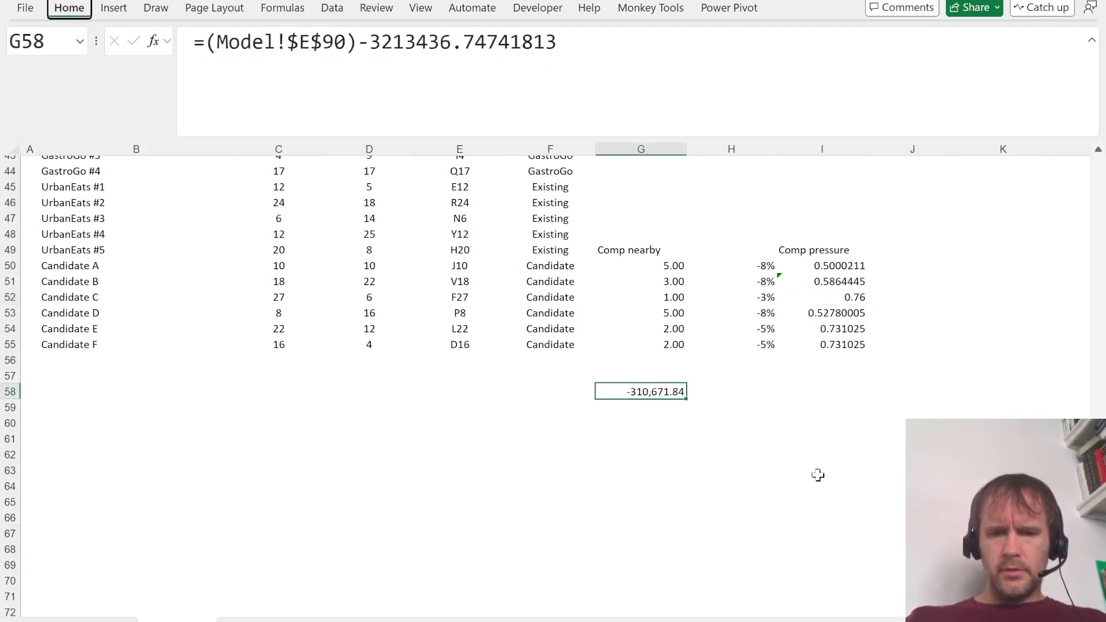
key("alt+h")
key("9")
key("alt+Tab")
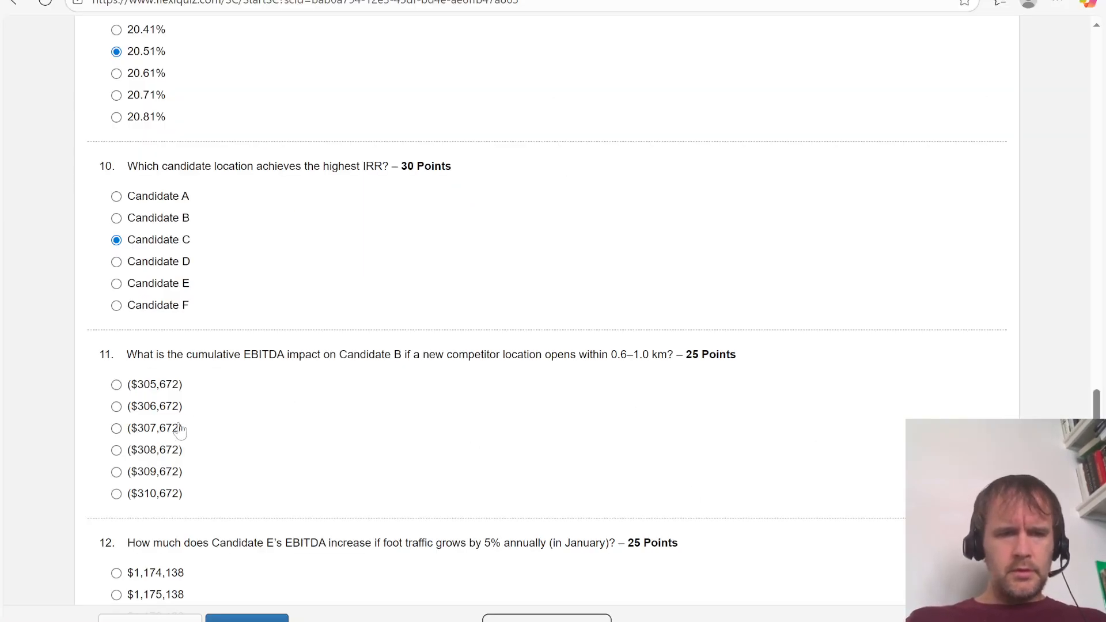
left_click(173, 495)
Step: Restore Candidate B's Comp pressure formula in I51 without the 0.95 factor, and read quiz question 12 before returning to Excel
key("alt+Tab")
left_click(358, 462)
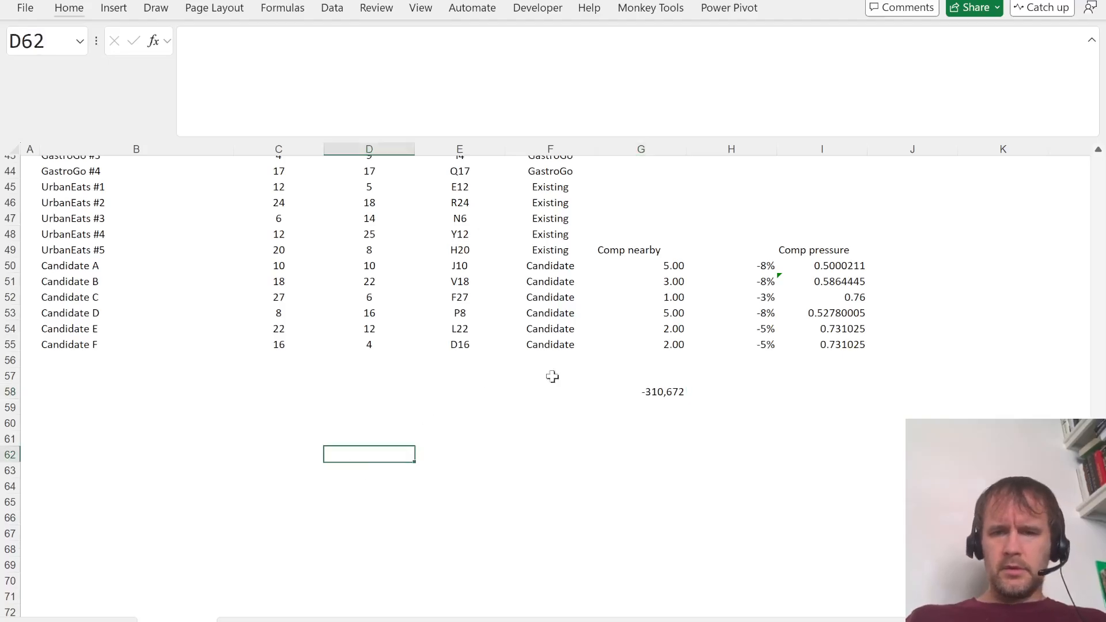
left_click(858, 288)
key("alt+Tab")
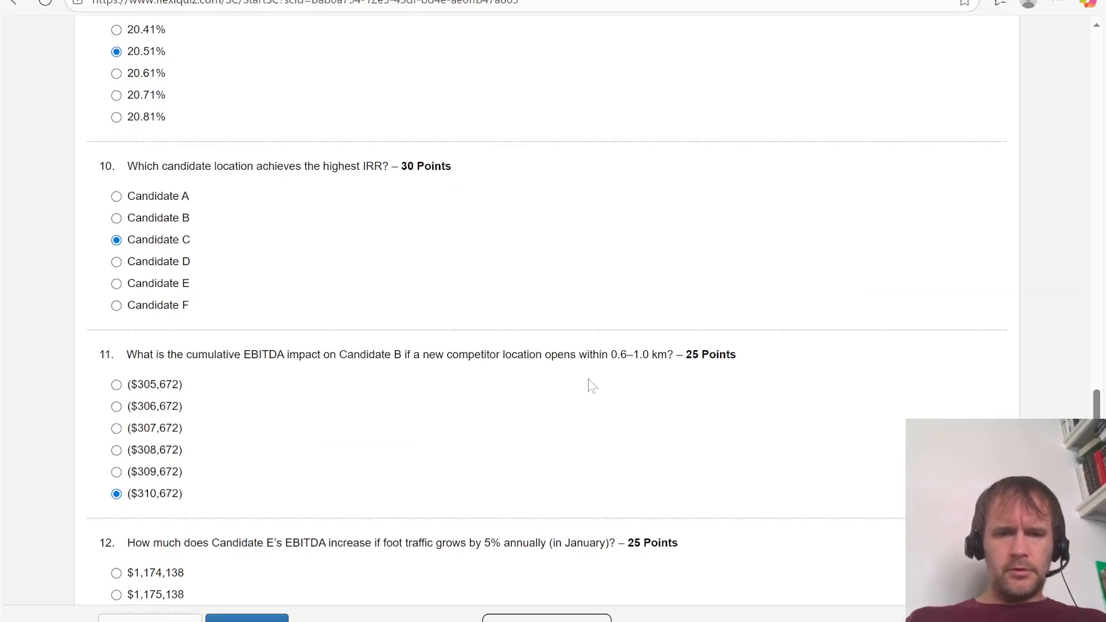
scroll(517, 437, "down", 4)
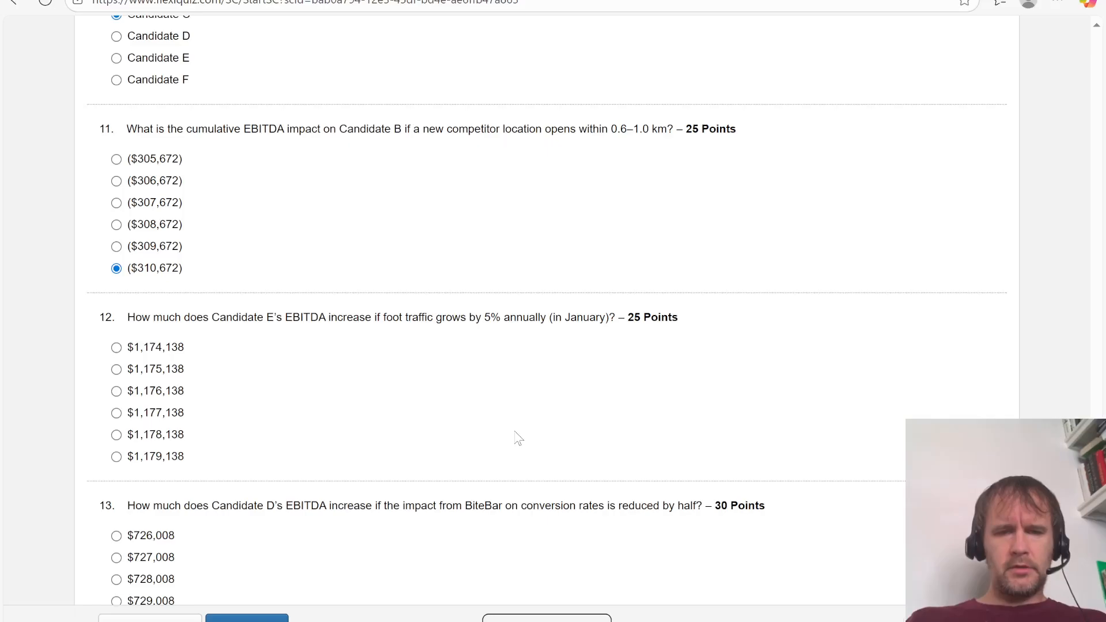
key("alt+Tab")
key("Down")
key("Left")
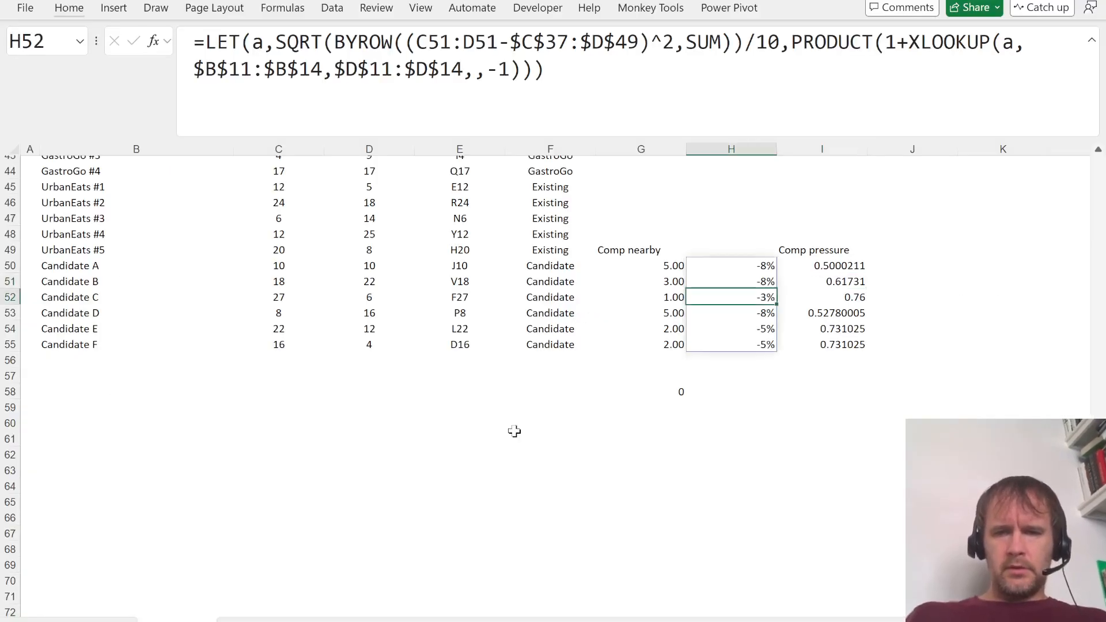
key("Down")
key("Left")
key("Left")
key("Down")
key("Down")
key("Down")
key("Right")
key("Down")
key("Down")
key("Down")
type("=")
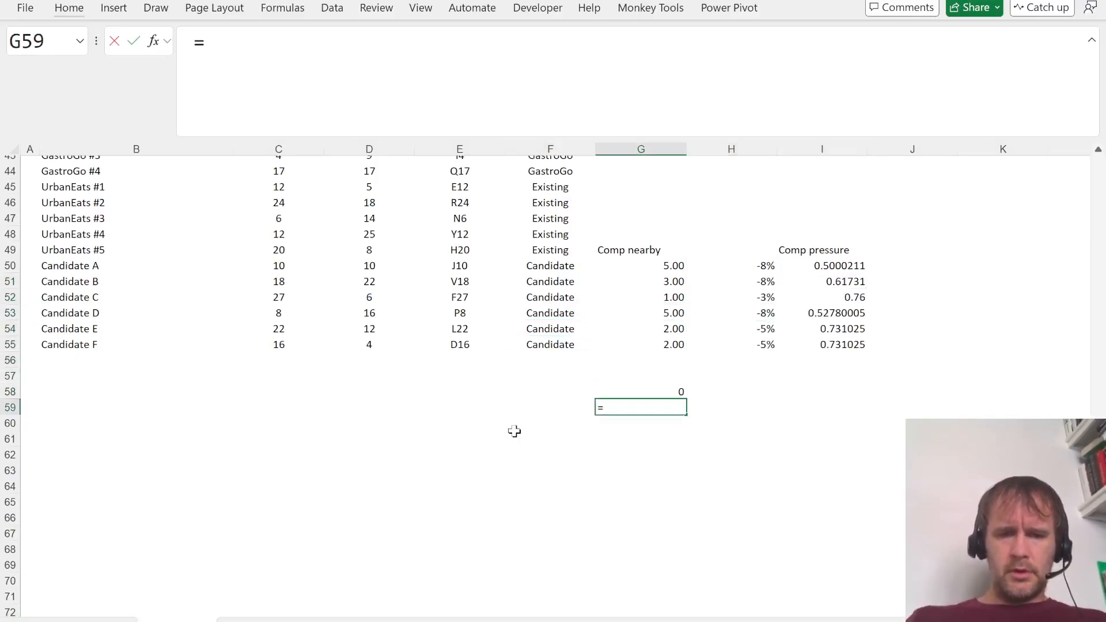
type("SUM(")
key("Escape")
Step: On the Model sheet, extend the E90 EBITDA sum to all candidates in E89:E94
key("ctrl+Page_Down")
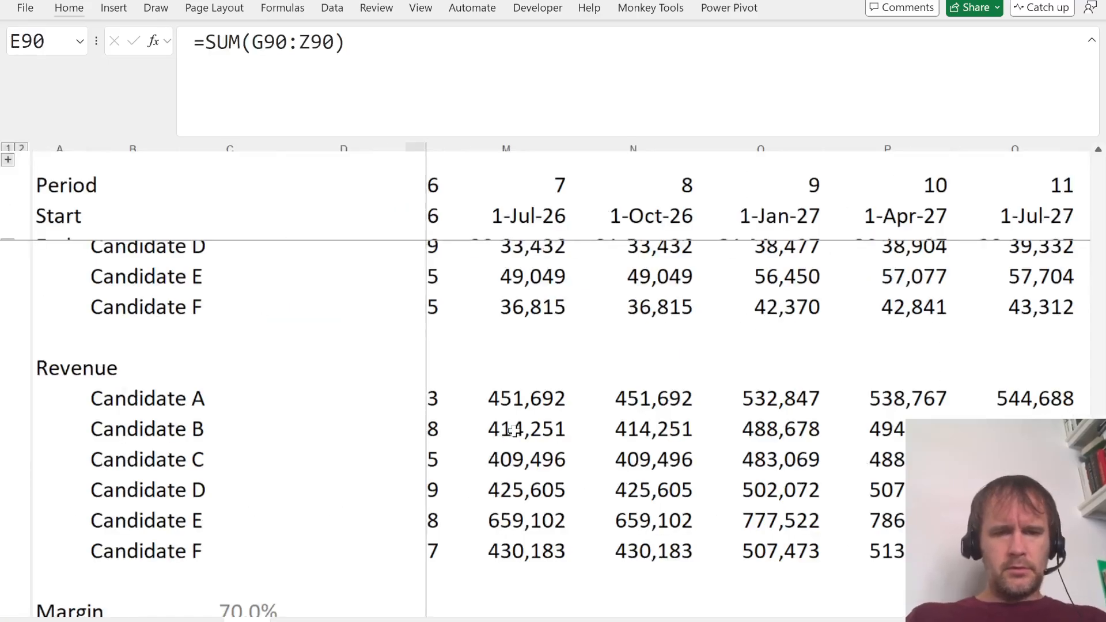
key("Page_Up")
key("Page_Down")
key("ctrl+c")
key("Up")
key("ctrl+v")
key("Down")
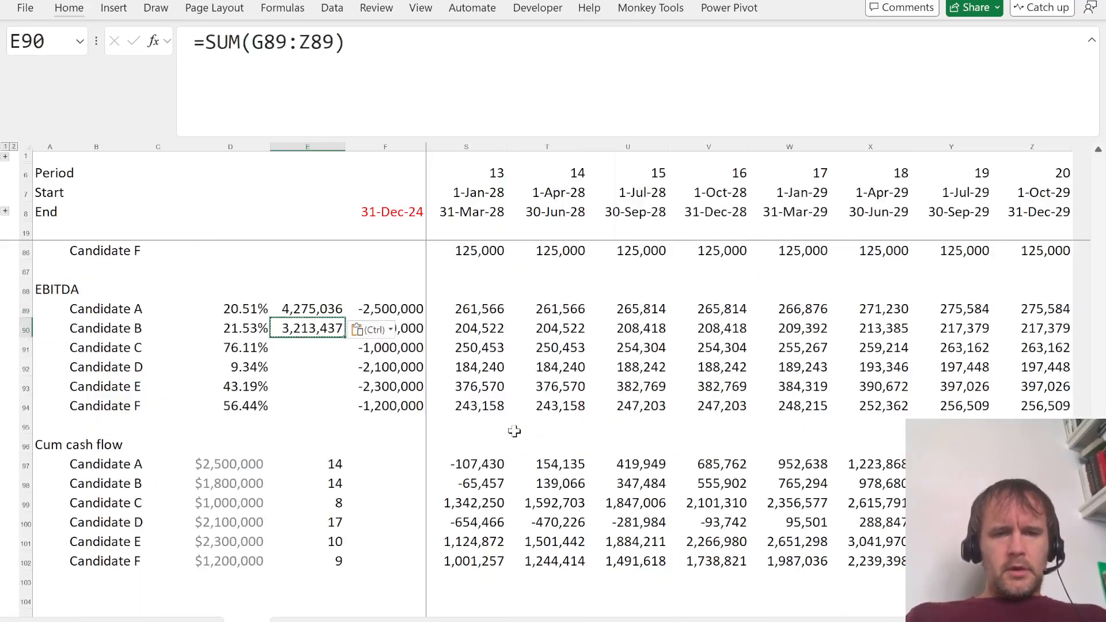
key("shift+Down")
key("shift+Down")
key("shift+Down")
key("shift+Down")
key("ctrl+d")
Step: Copy Candidate E's EBITDA total in E93 and paste it as a link, =$E$93, into D37 beside the Foot traffic heading
key("ctrl+Down")
key("Up")
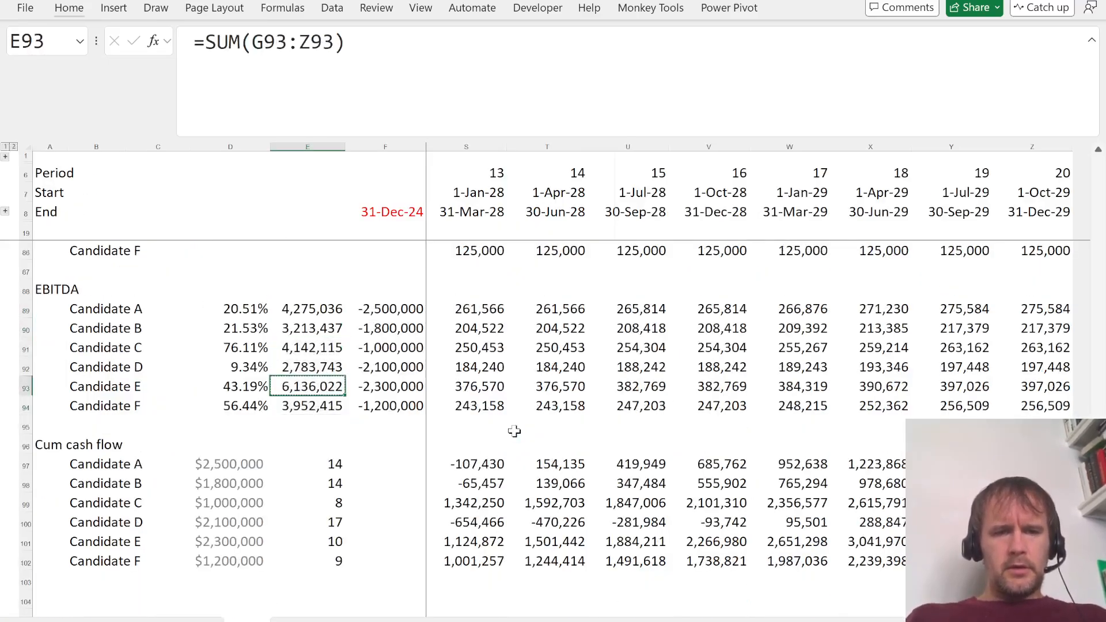
key("ctrl+Page_Up")
key("ctrl+Page_Down")
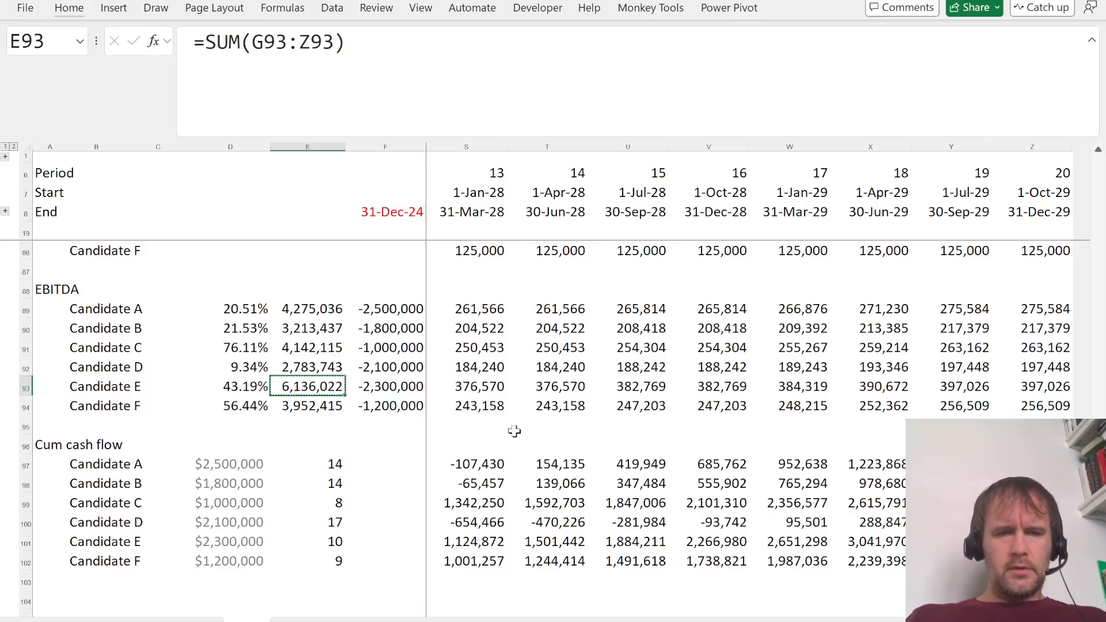
key("ctrl+Home")
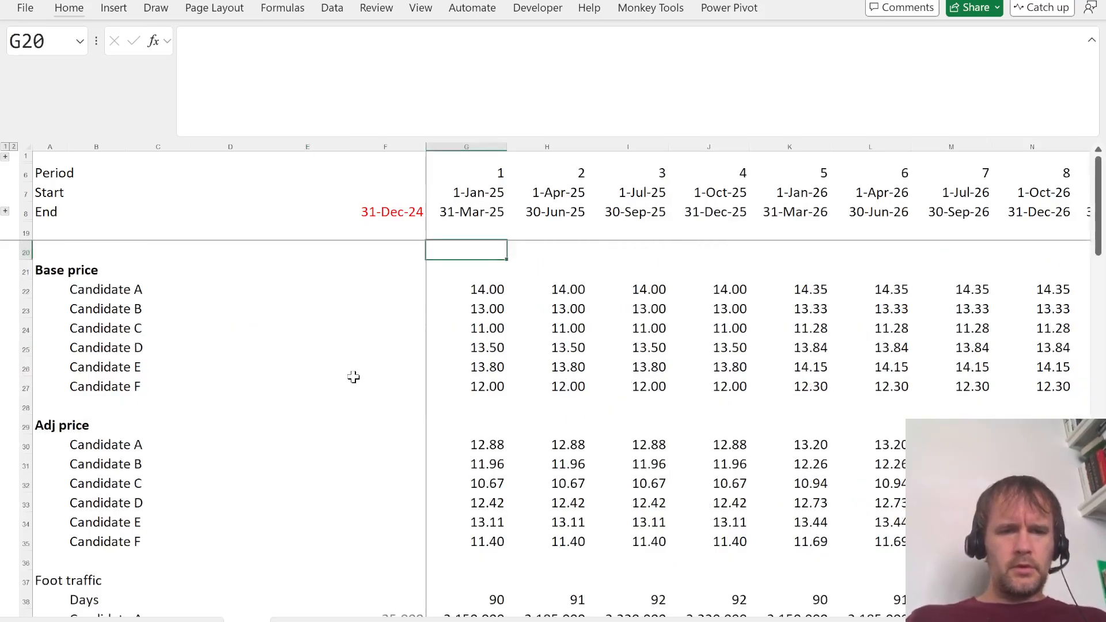
scroll(358, 456, "down", 3)
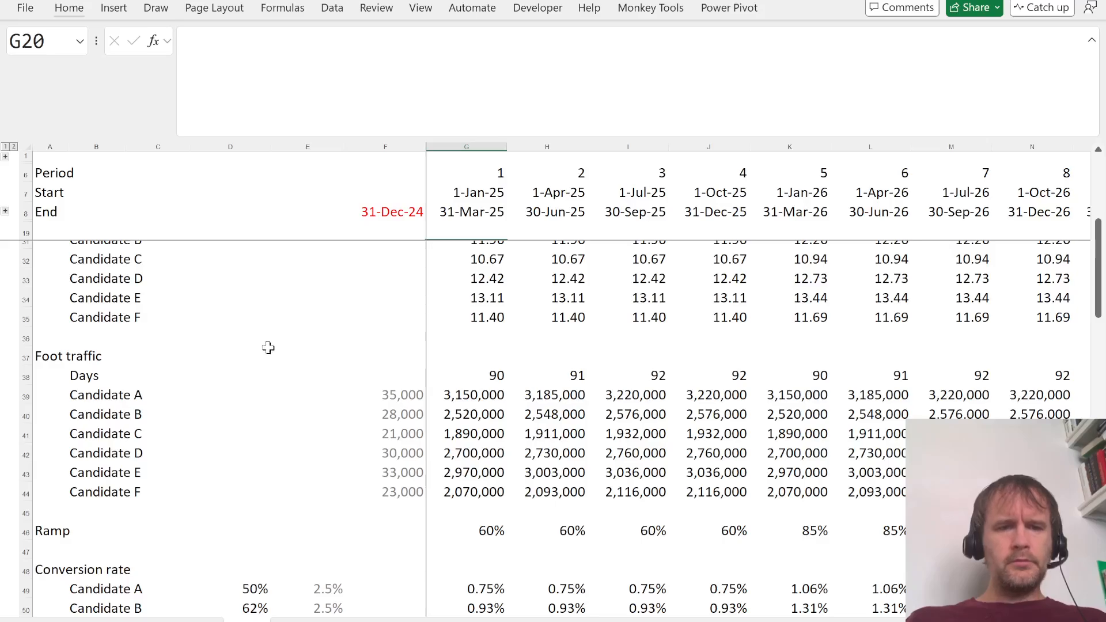
left_click(268, 348)
key("alt")
key("h")
key("v")
key("n")
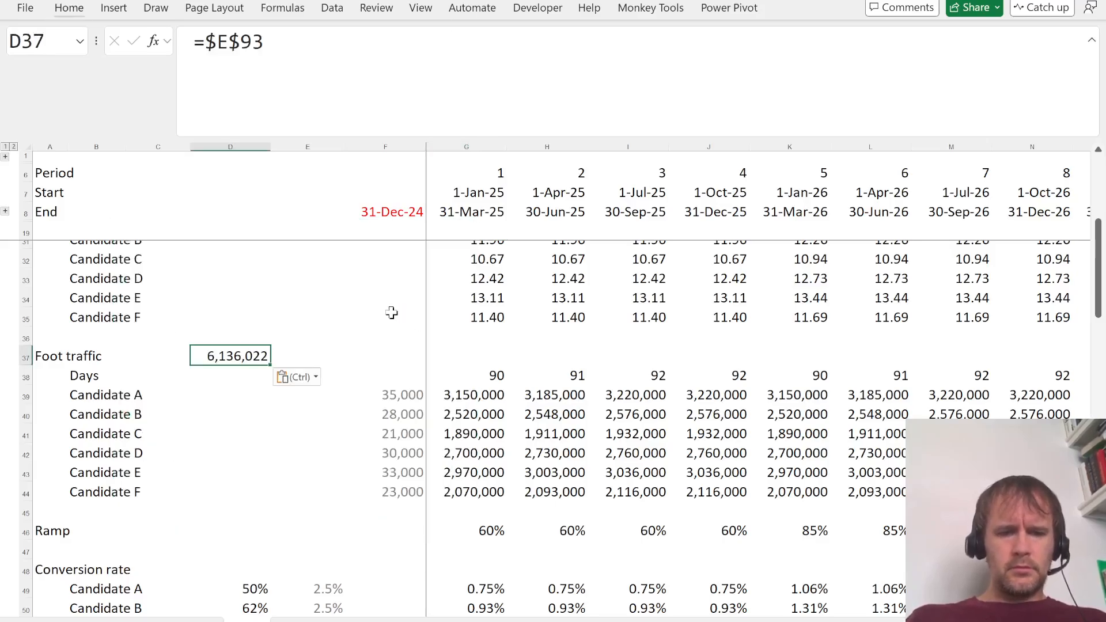
Step: Paste the copied Candidate E total onto D37 as values with the Subtract operation to track scenario changes
key("ctrl+alt+v")
key("s")
key("Return")
Step: Inspect the foot traffic formulas in F40 and G39, and reread quiz question 12 on Candidate E's foot traffic growth
key("Down")
key("Down")
key("Down")
key("Right")
key("Right")
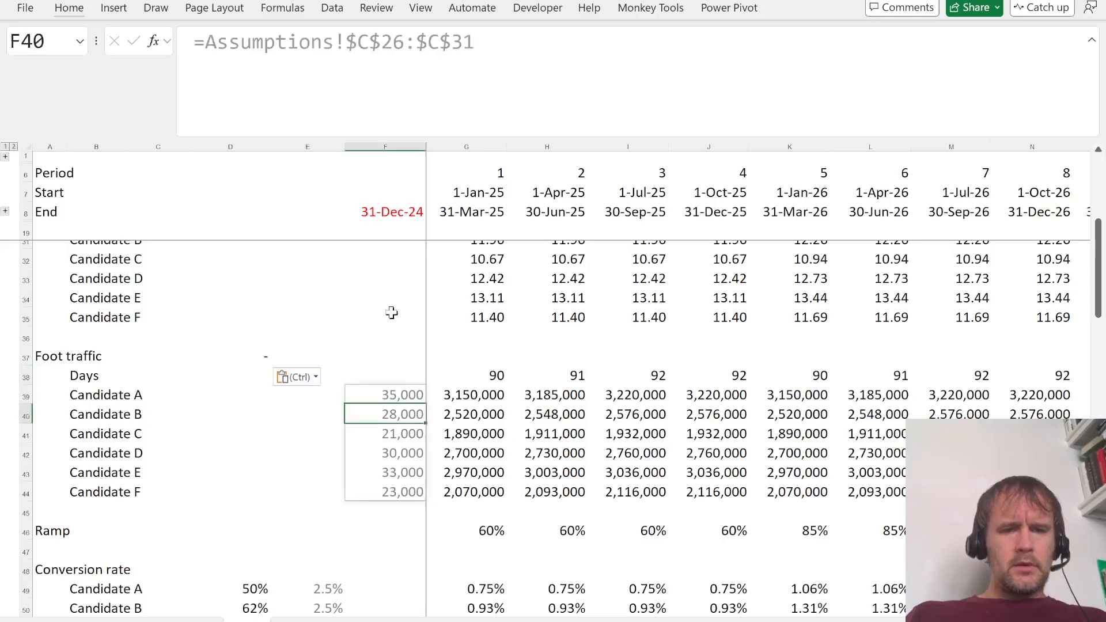
key("Up")
key("Right")
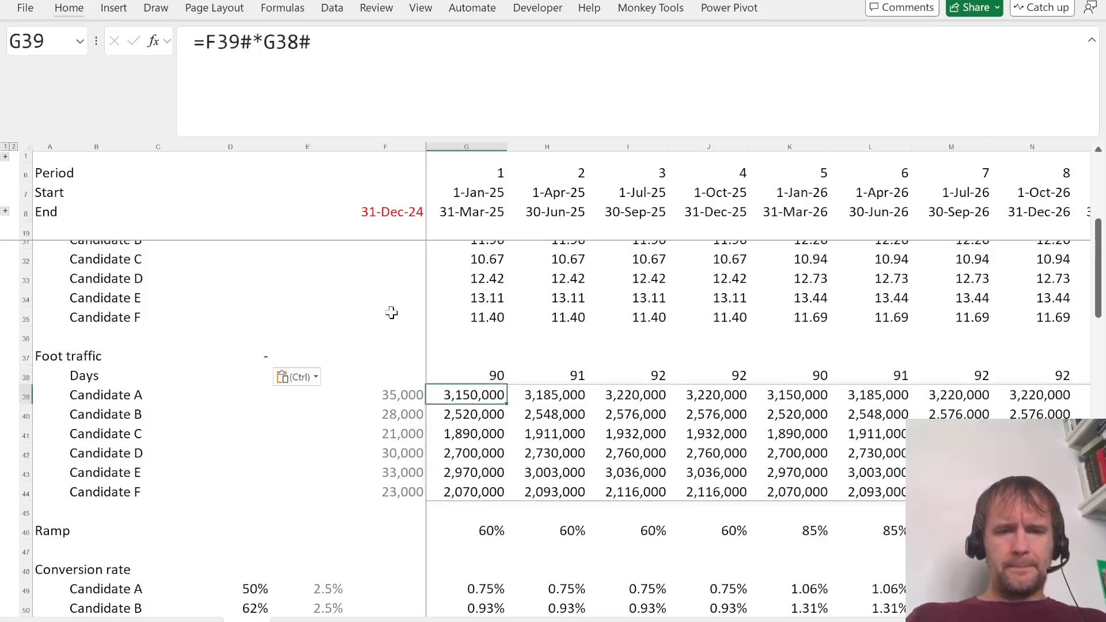
key("Up")
key("Up")
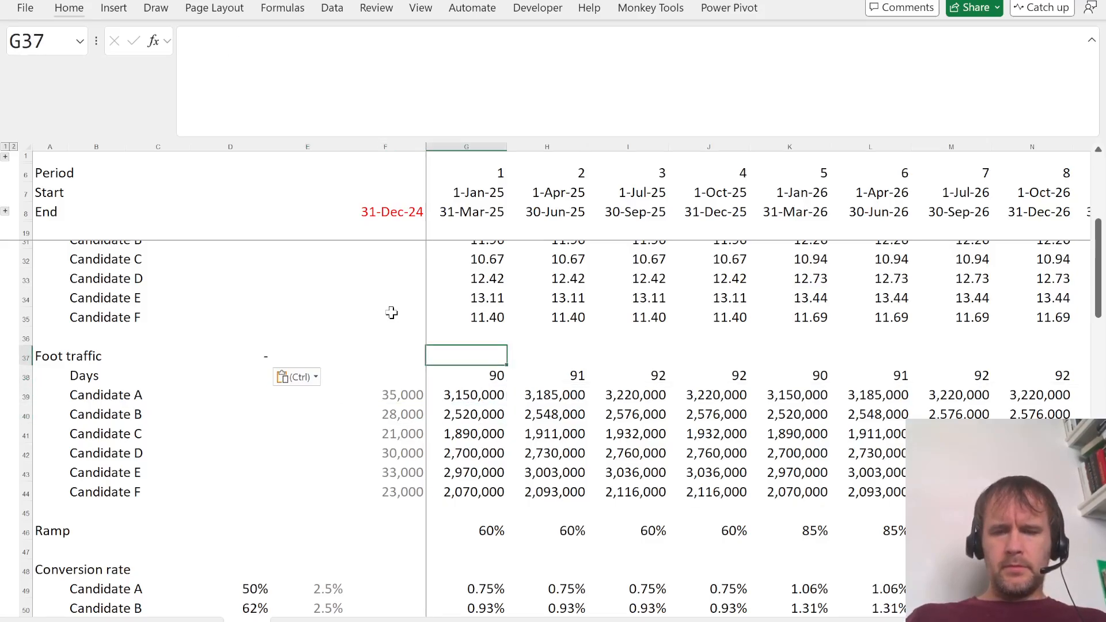
key("alt+Tab")
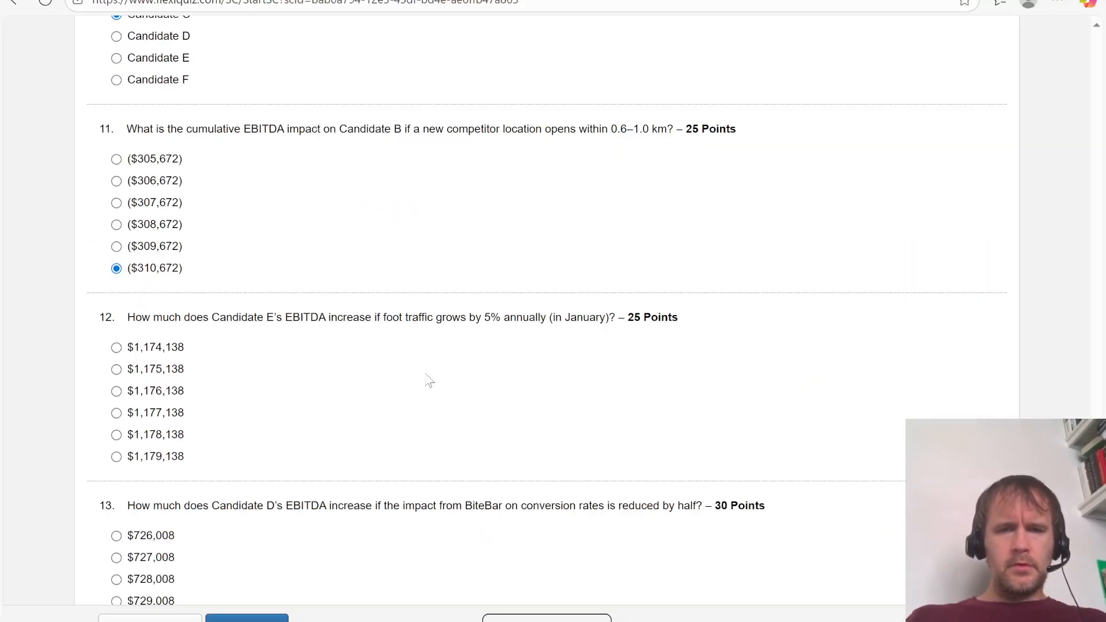
Step: Back in Excel, enter the foot traffic growth index =SCAN(1,(moNm=1)*(yrNm>1)*5%+1,PRODUCT) in G37
key("alt+Tab")
type("=")
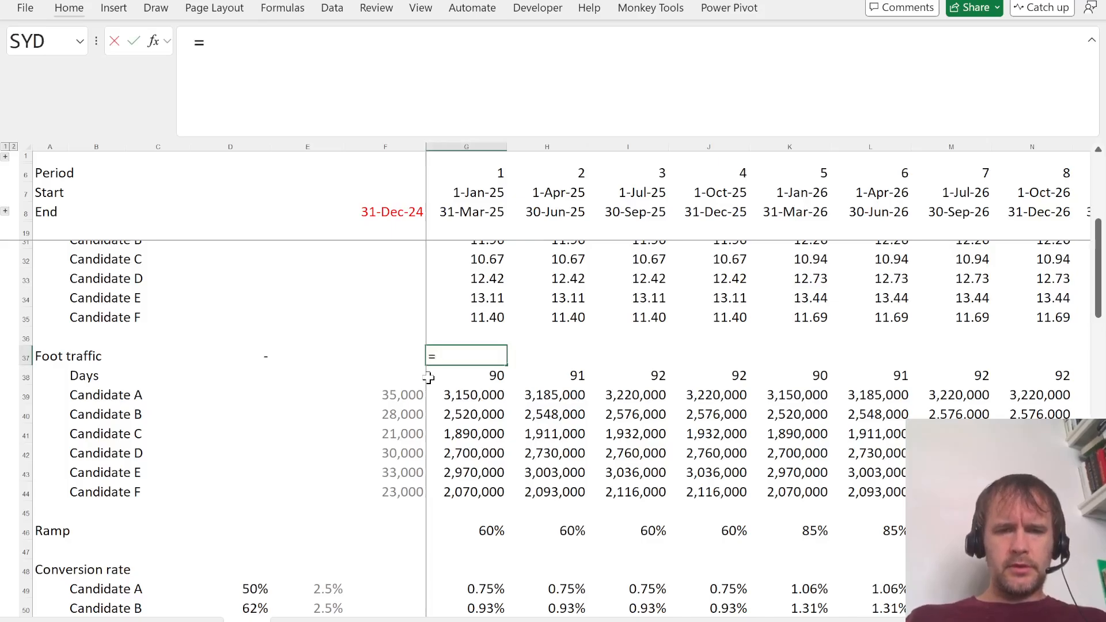
type("SCAN(1,")
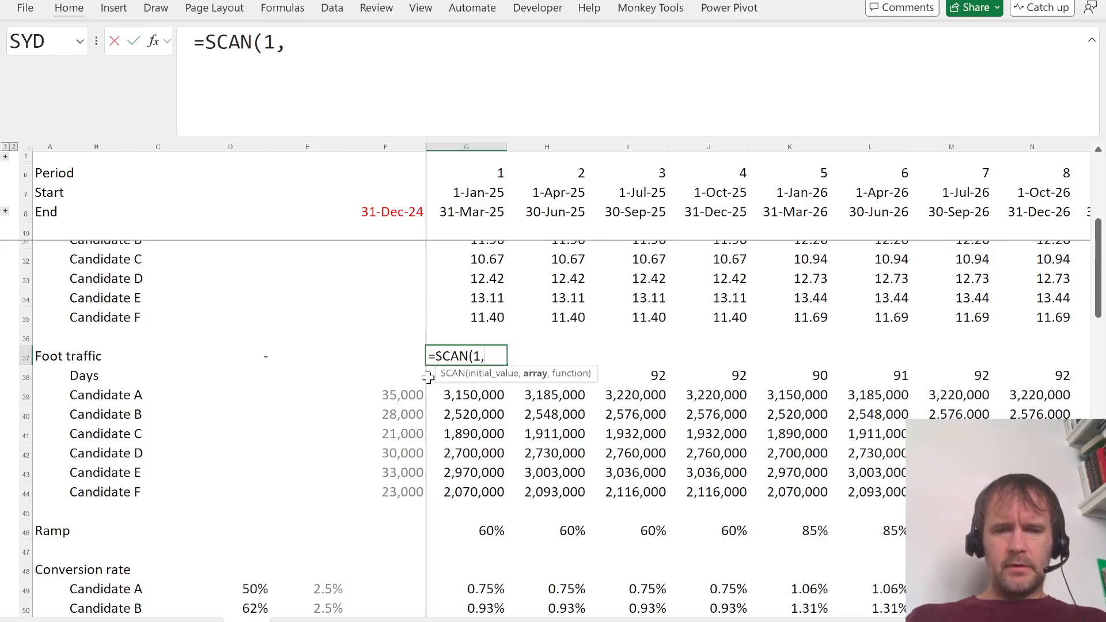
type("(mon")
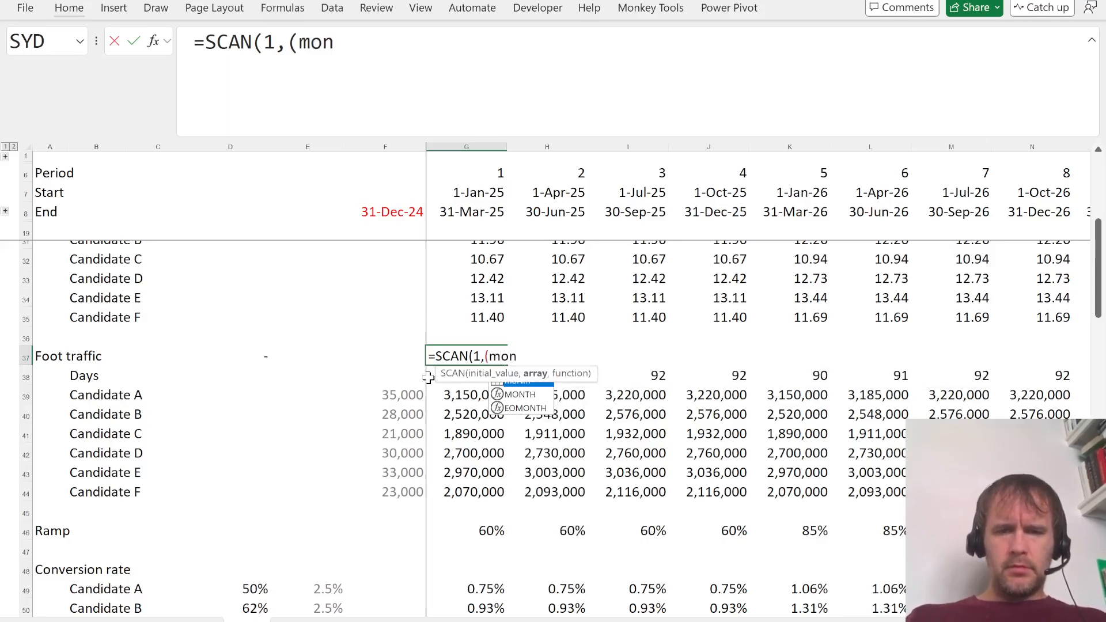
key("BackSpace")
type("Nm=1)*(")
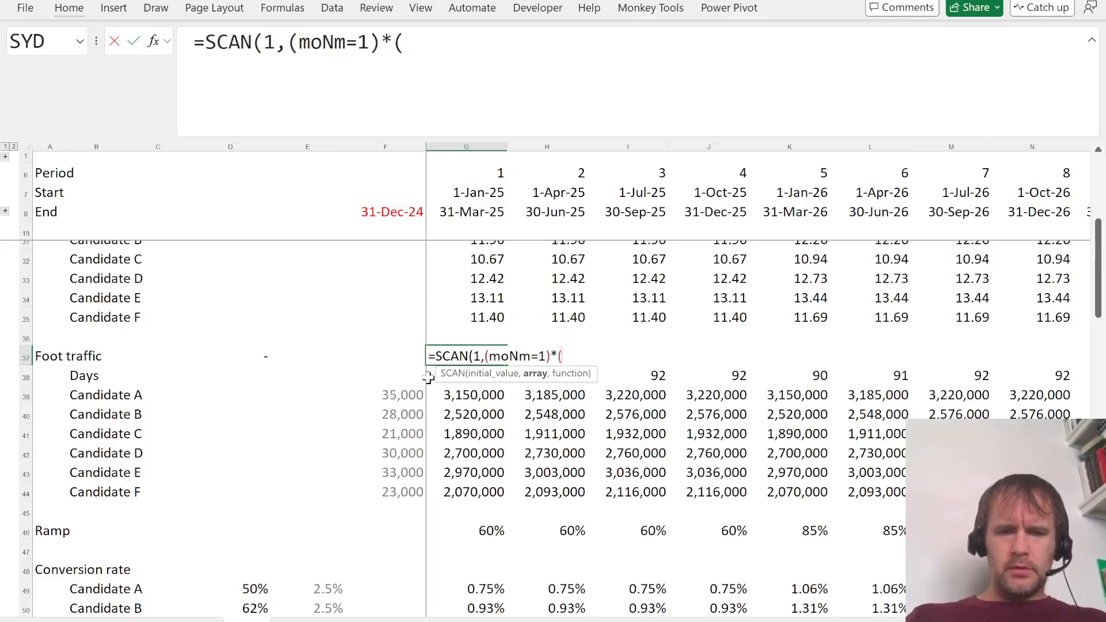
type("yrNm")
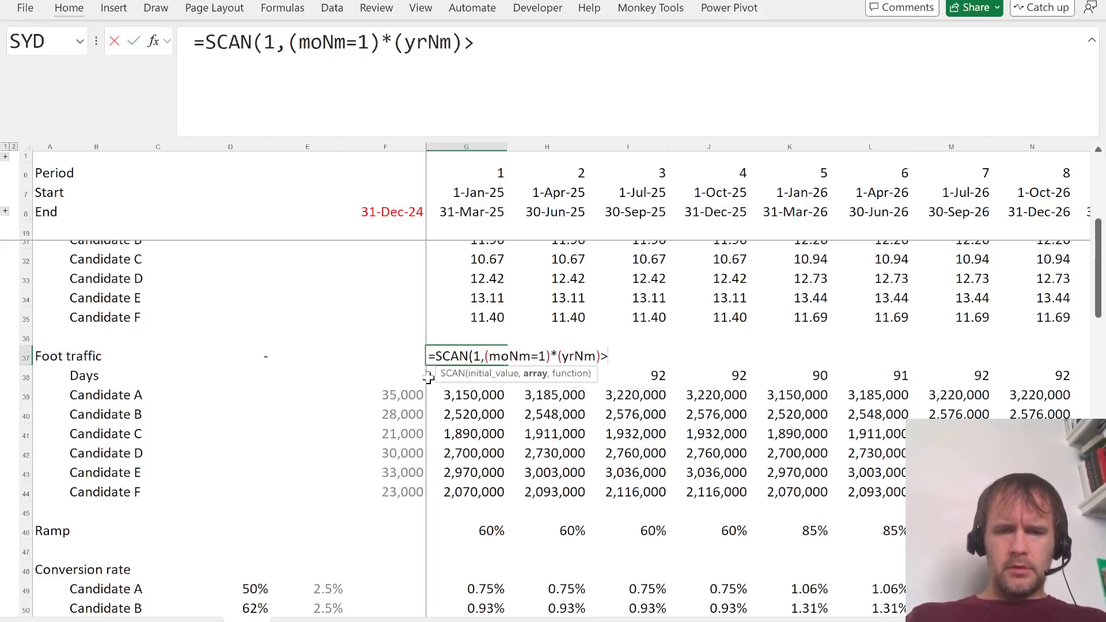
type(")>")
key("BackSpace")
key("BackSpace")
type(">1),")
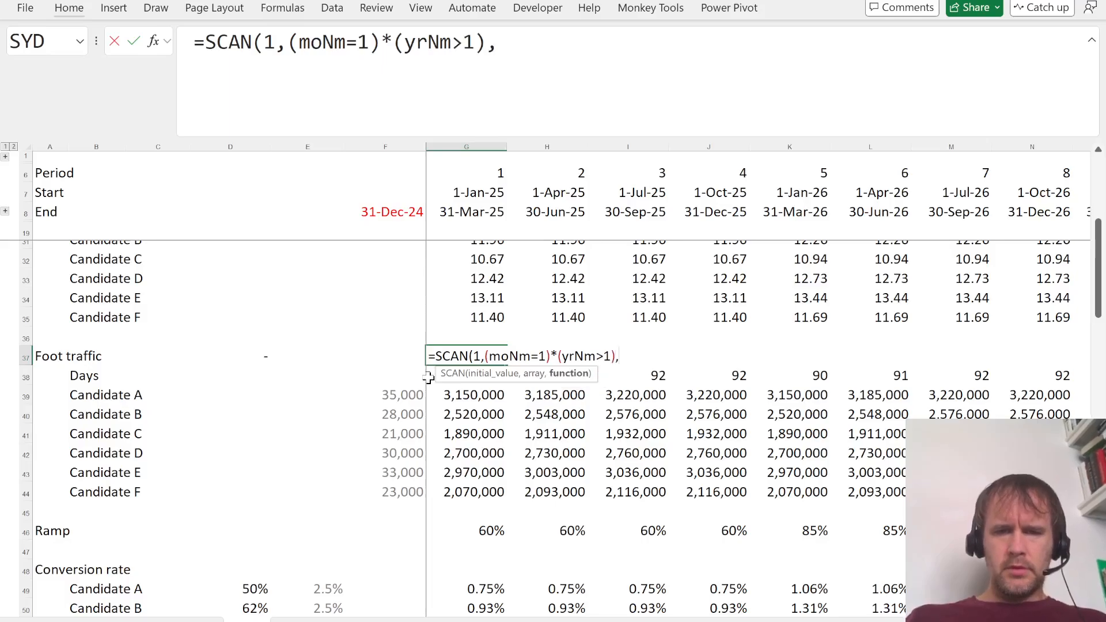
key("BackSpace")
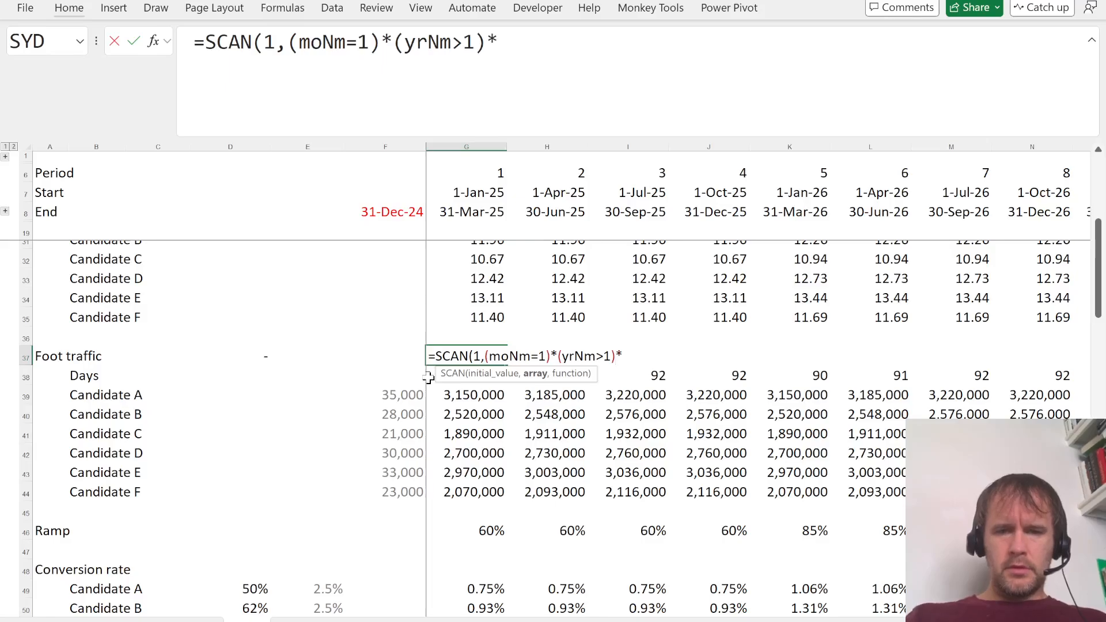
type("*5%+1,prod")
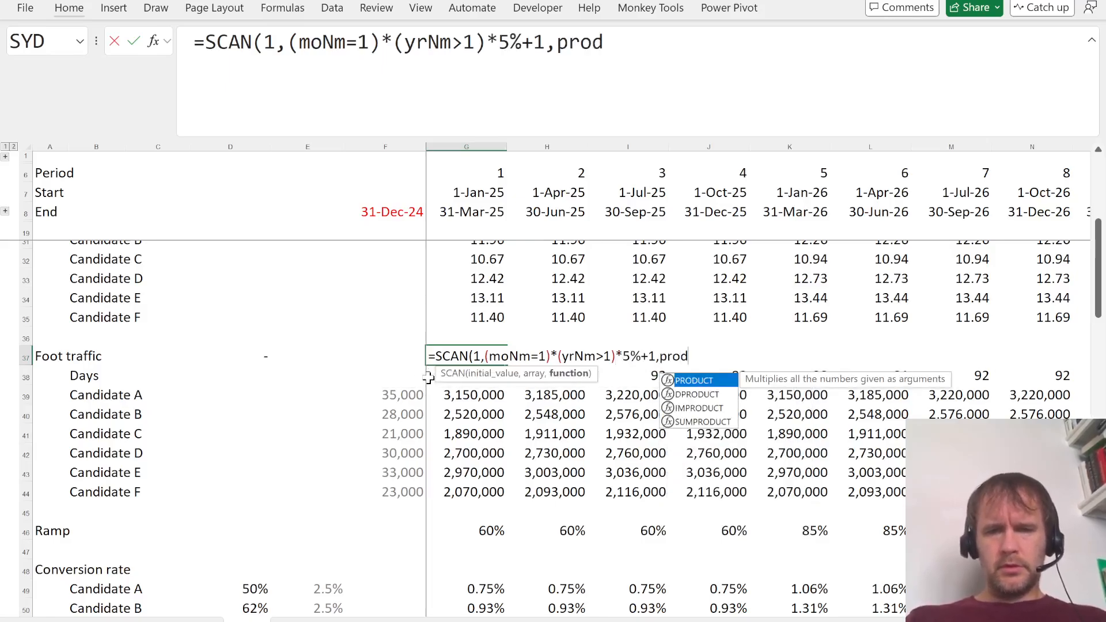
key("Tab")
key("BackSpace")
key("Return")
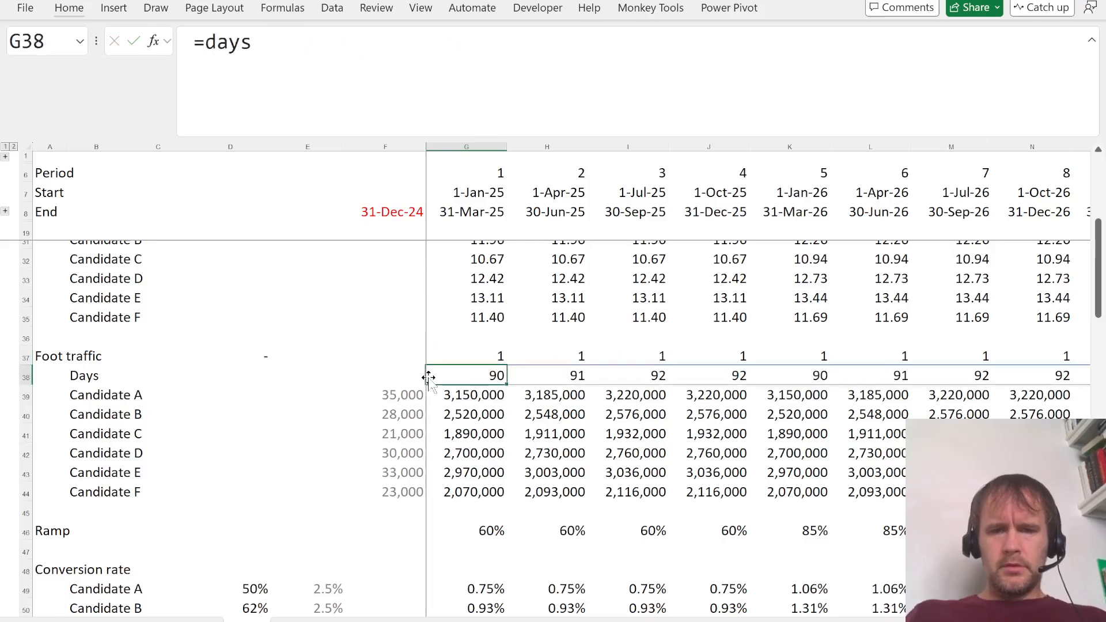
Step: Format the growth index in row 37 with two decimals across all 20 quarters, and check its January 2026 factor in K37
key("Up")
key("ctrl+shift+Right")
key("ctrl+shift+1")
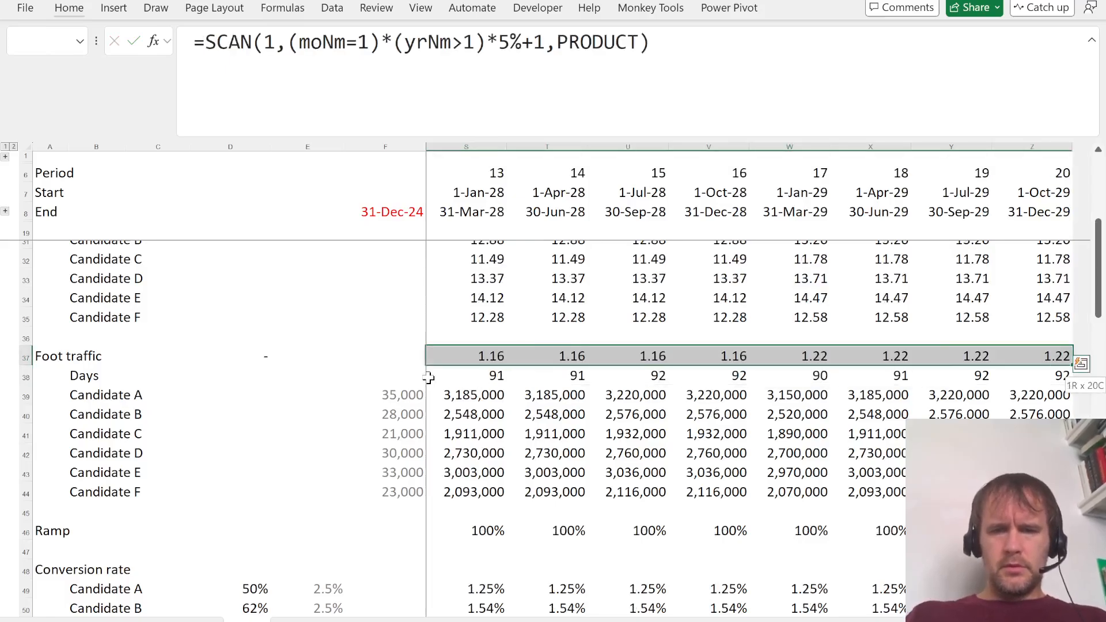
key("Home")
key("Right")
key("Right")
key("Right")
key("Right")
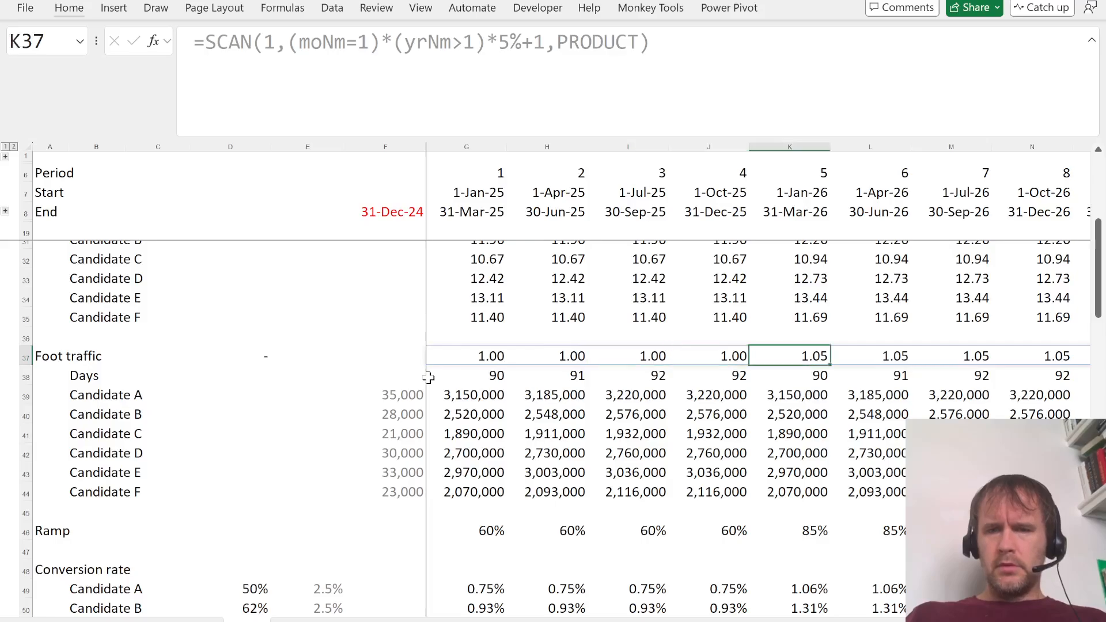
Step: Multiply the foot traffic formula in G39 by the growth index, making it =F39#*G38#*G37#
key("ctrl+Right")
key("ctrl+Left")
key("ctrl+Left")
key("ctrl+Right")
key("Down")
key("Down")
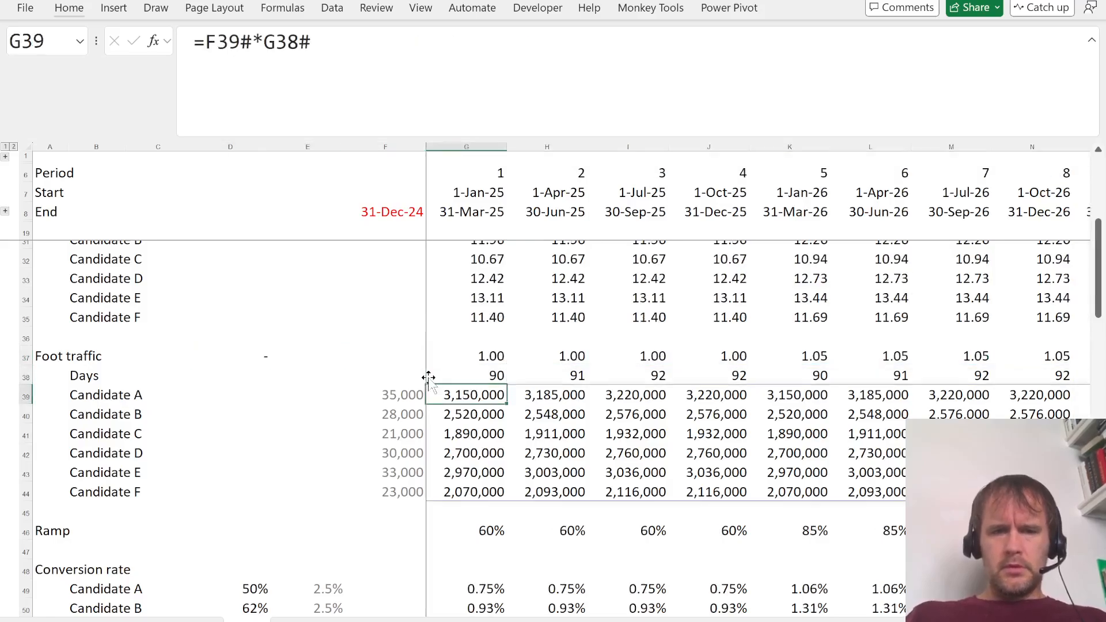
key("F2")
type("*")
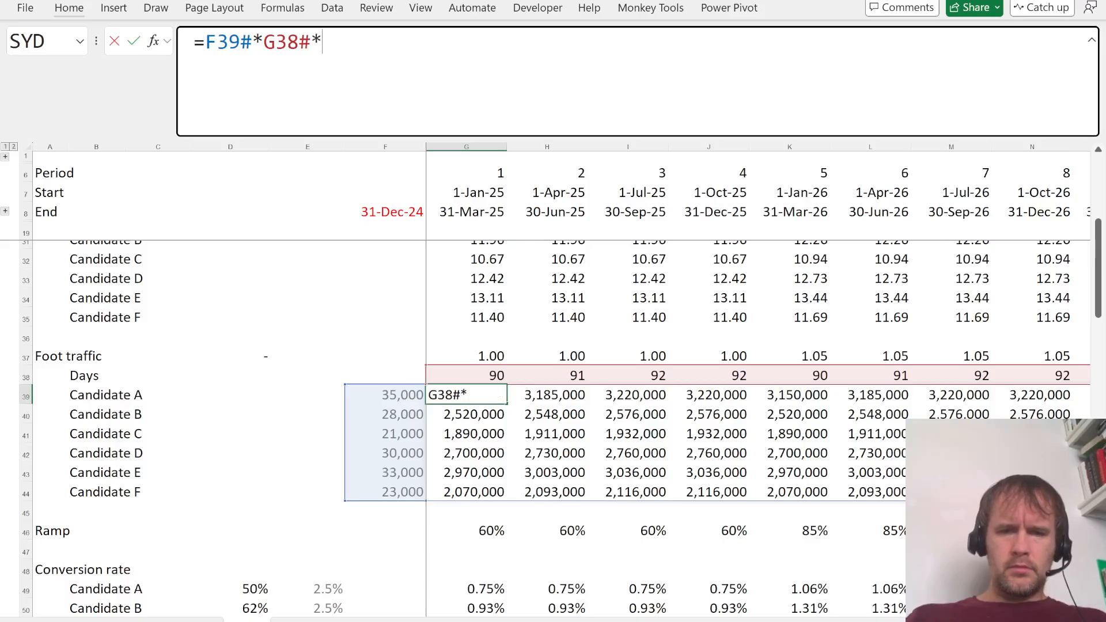
left_click(473, 355)
type("#")
key("Return")
key("Up")
key("Left")
key("Left")
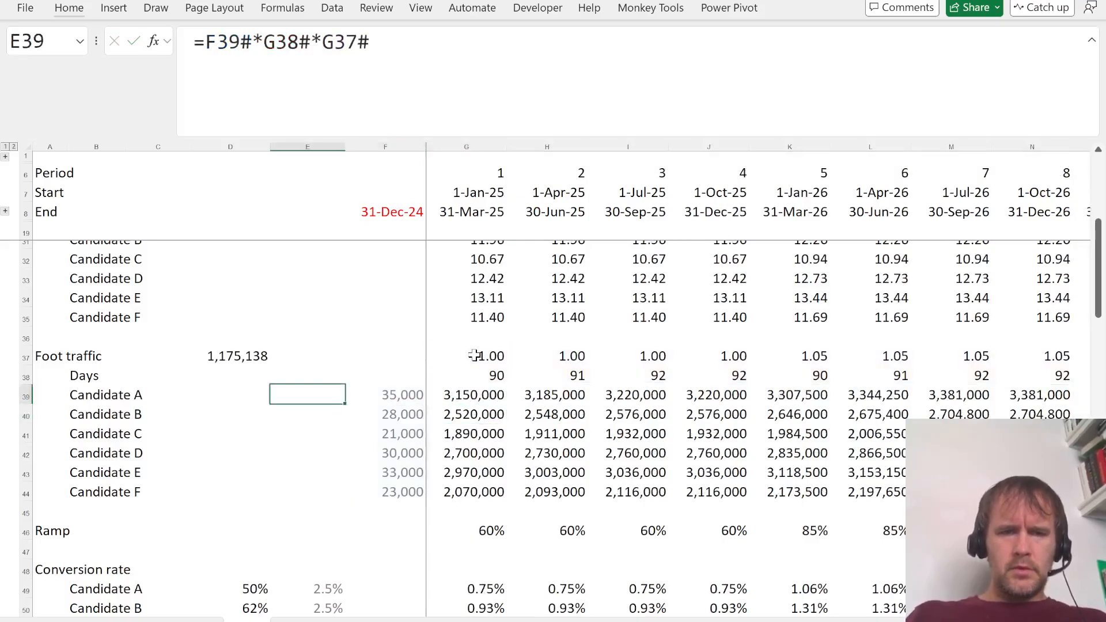
Step: Check the EBITDA change in D37 and answer quiz question 12 with $1,175,138, then return to Excel
key("Up")
key("Left")
key("Up")
key("alt+Tab")
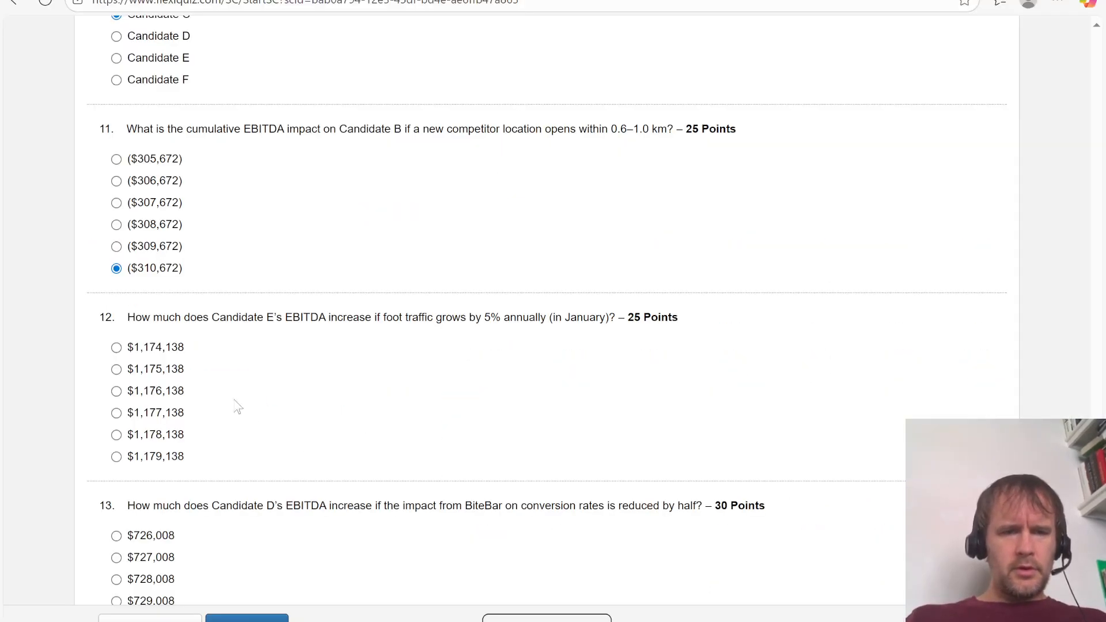
key("alt+Tab")
Step: Inspect the G39 foot traffic formula and undo its multiplication by the growth index
key("Right")
key("Right")
key("Right")
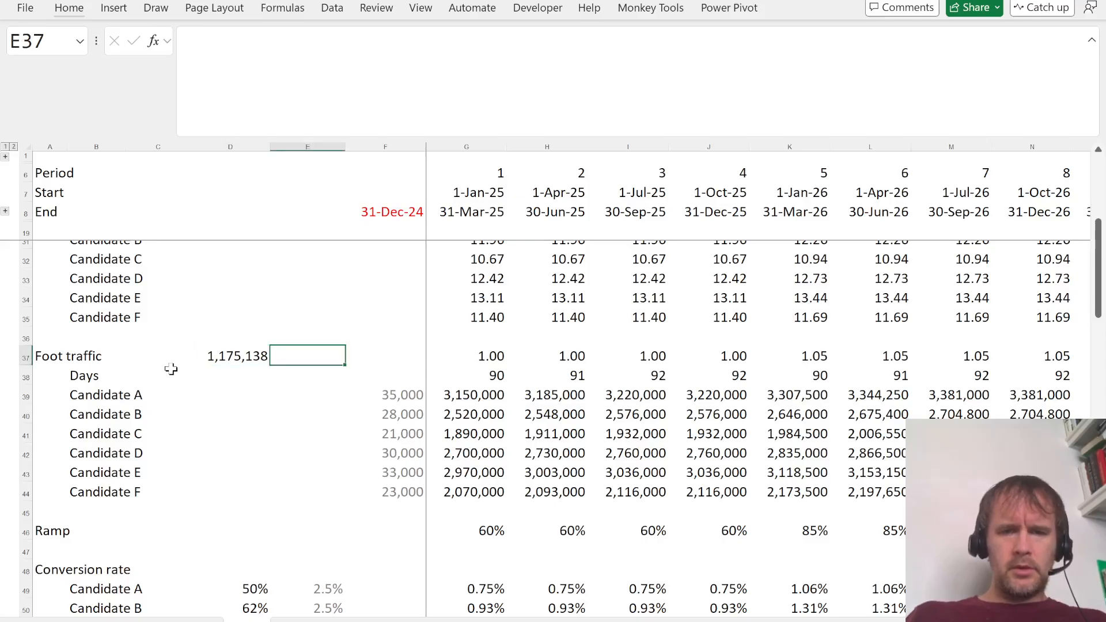
key("Down")
key("Down")
key("F2")
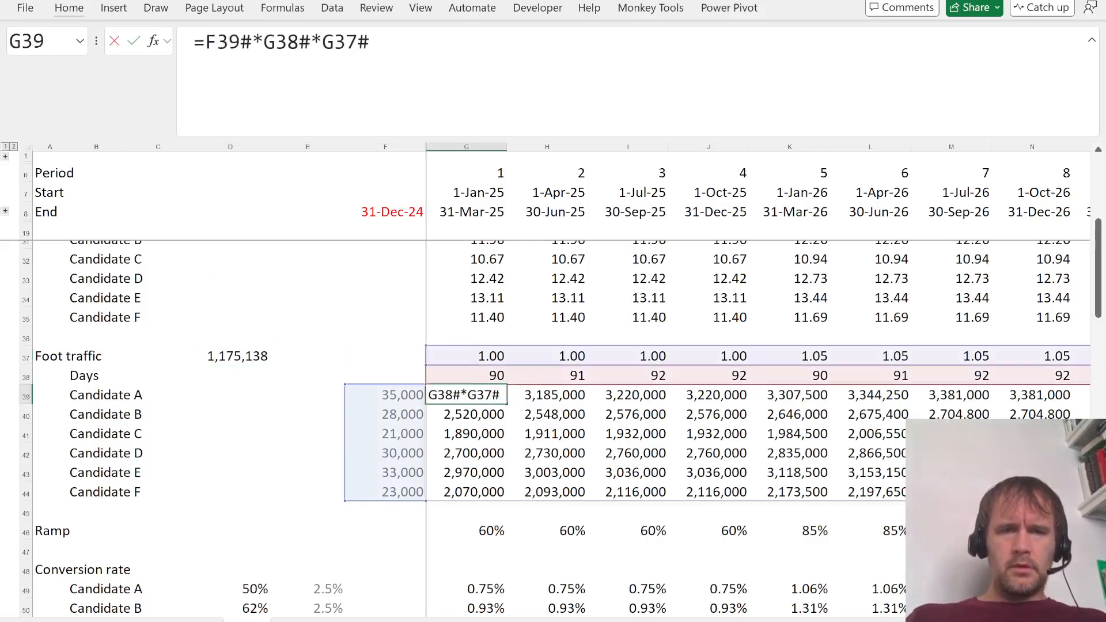
key("Escape")
key("ctrl+z")
Step: Read quiz question 13 on halving BiteBar's impact, and examine the candidates' comp pressure formulas in column I of Excel's Assumptions sheet
key("alt+Tab")
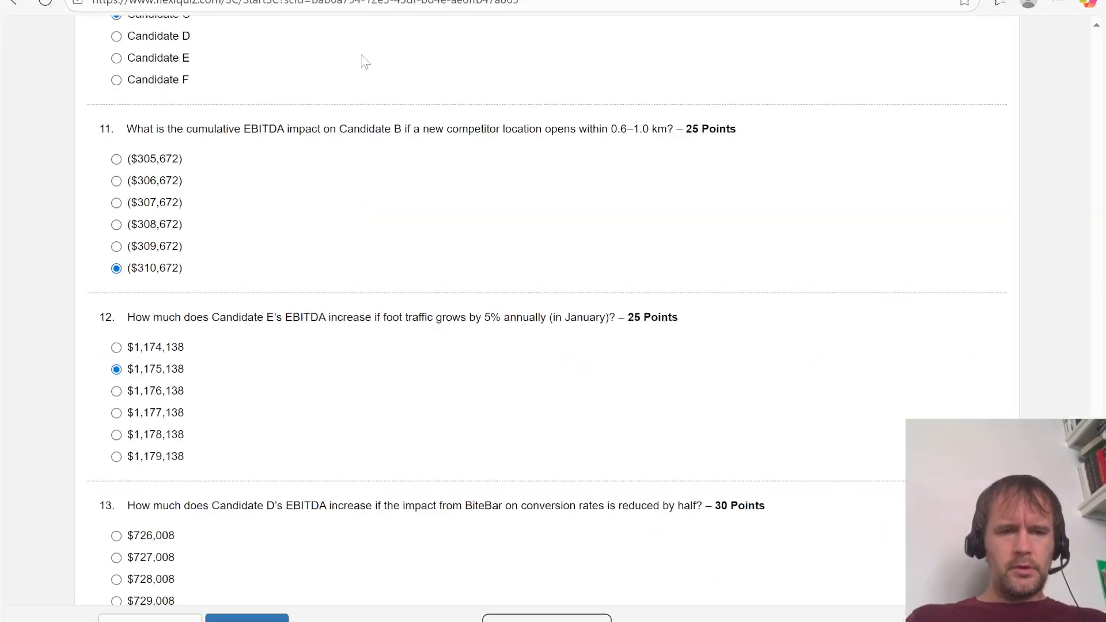
scroll(377, 373, "down", 3)
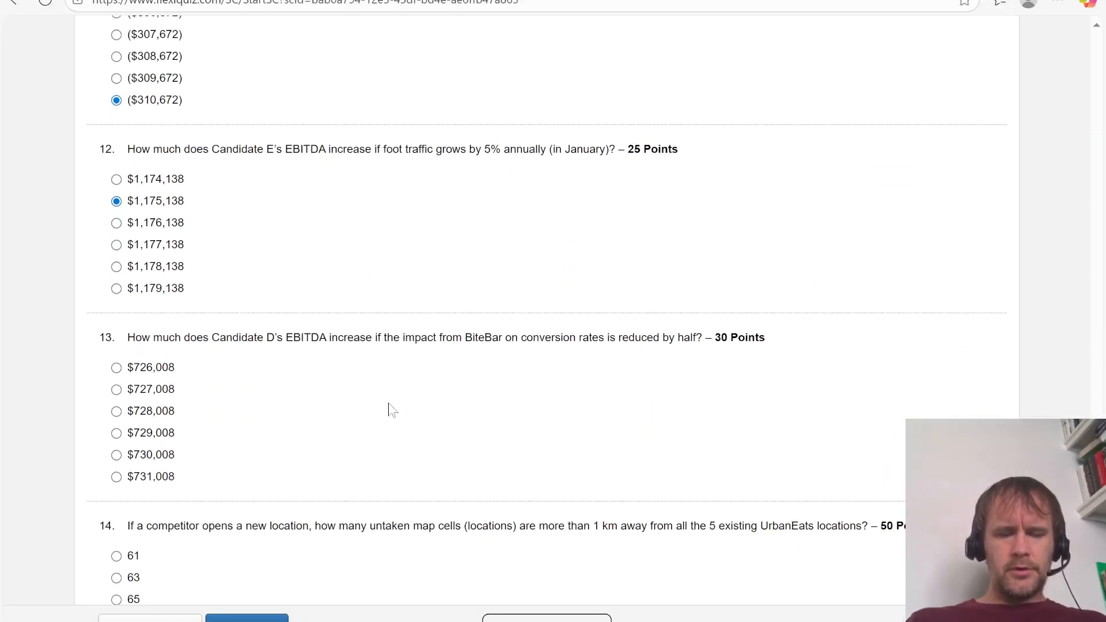
key("alt+Tab")
key("ctrl+Page_Down")
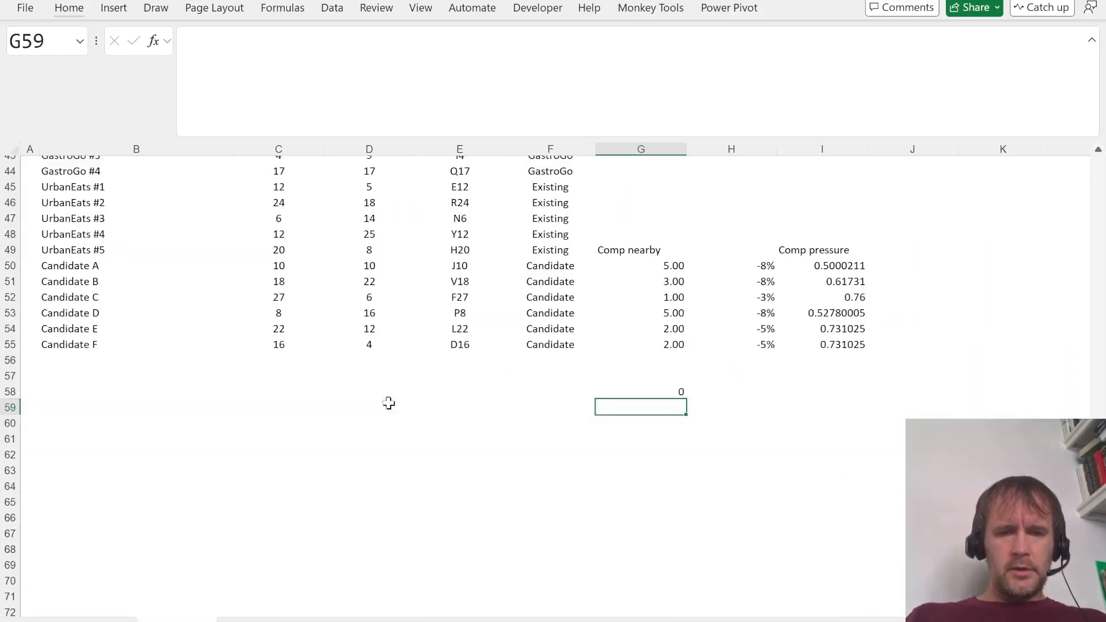
key("Up")
key("Right")
key("Right")
key("Up")
key("Up")
key("Up")
key("Up")
key("Up")
key("Up")
key("Up")
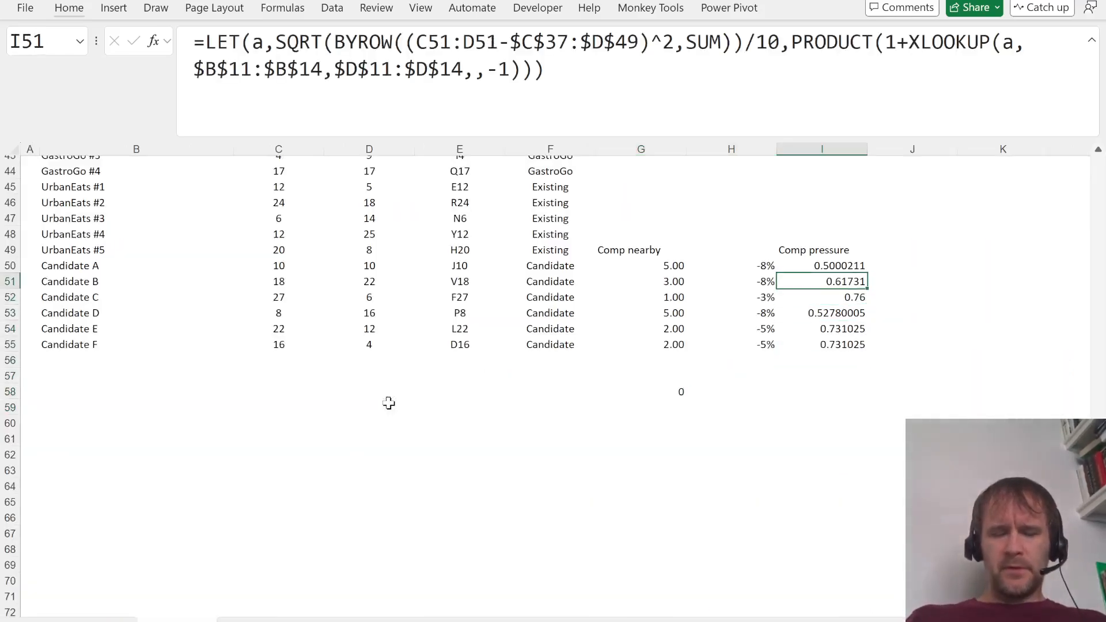
key("alt+Tab")
key("alt+Tab")
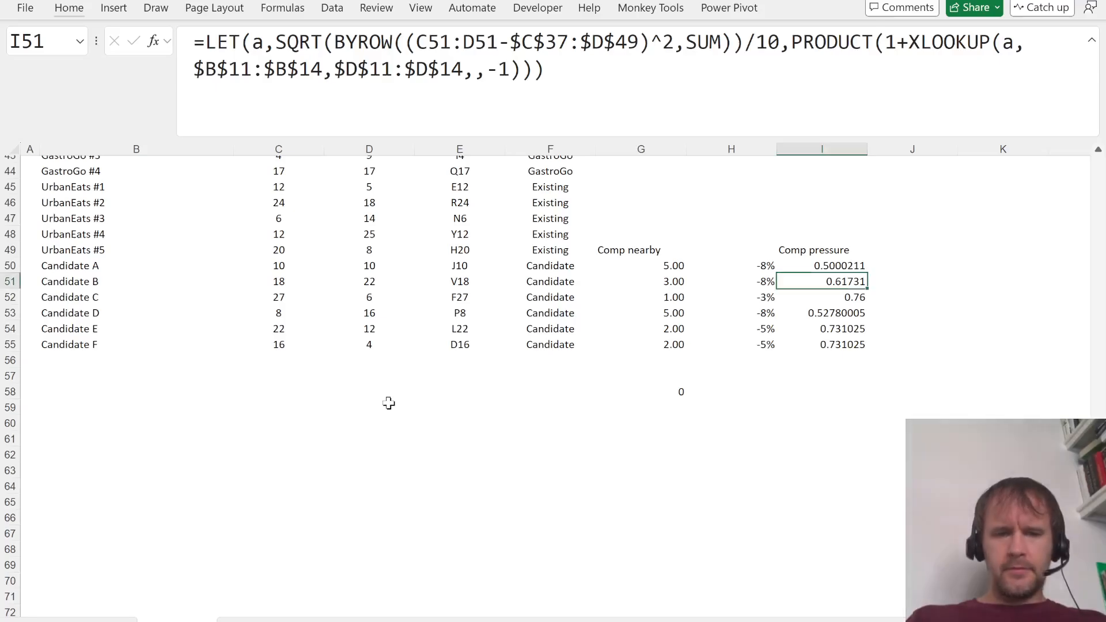
Step: On the Model sheet, copy Candidate D's EBITDA total from E92
key("ctrl+Page_Up")
key("Left")
key("Left")
key("ctrl+Down")
key("ctrl+Down")
key("ctrl+Down")
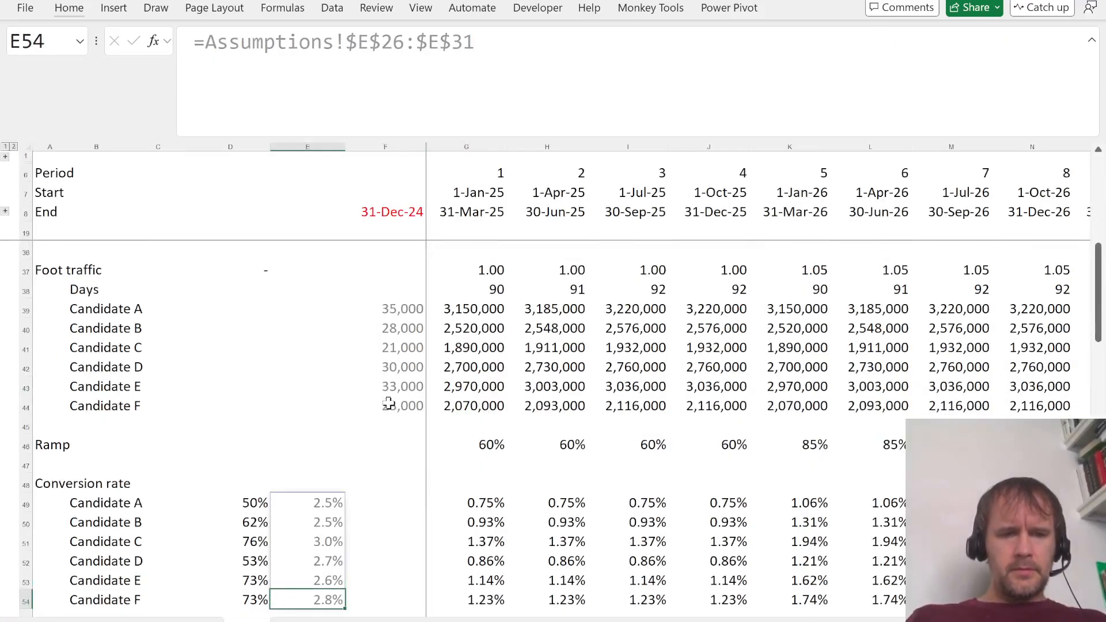
key("Down")
key("Down")
key("Down")
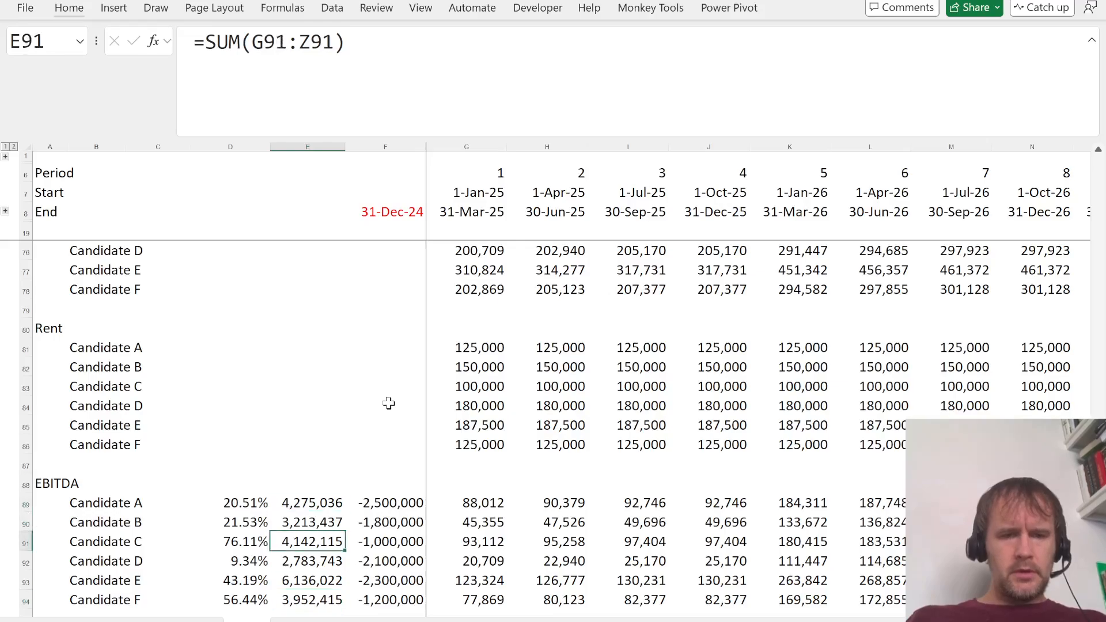
Step: Paste the copied Candidate D total into Assumptions G59 as a link, and paste it again as values with the Subtract operation
key("ctrl+Page_Down")
left_click(674, 406)
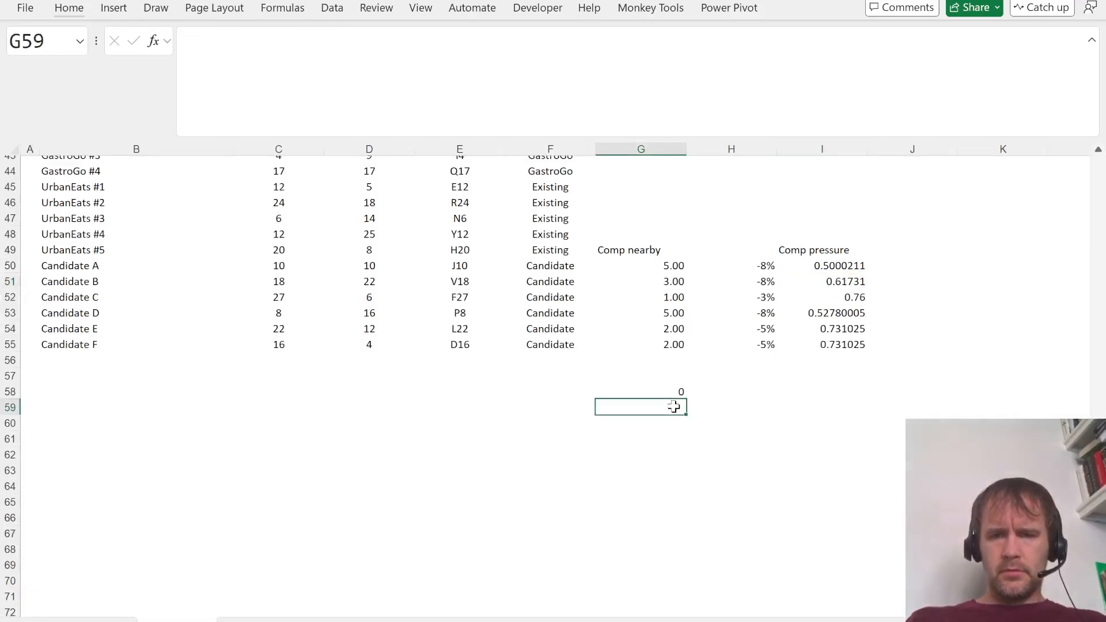
key("alt+h")
key("v")
key("n")
key("alt")
key("h")
key("v")
key("s")
key("v")
key("s")
key("Return")
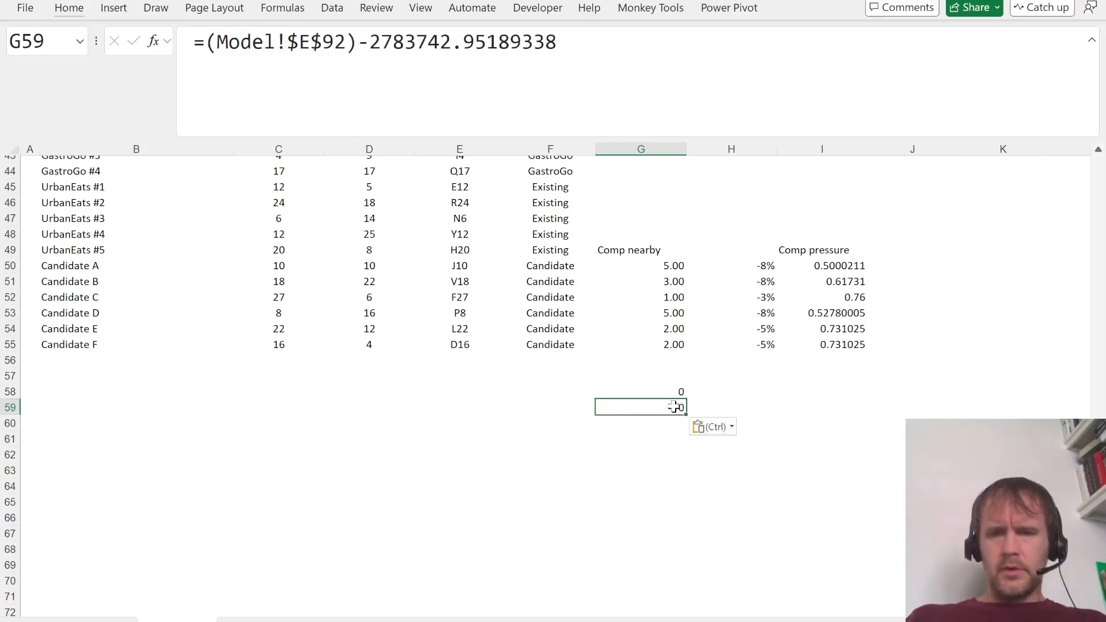
Step: In Candidate C's comp pressure formula in I52, divide the XLOOKUP result by IF(LEFT(B37:B49)="B",2,1) to halve BiteBar's impact
key("Up")
key("Right")
left_click(809, 296)
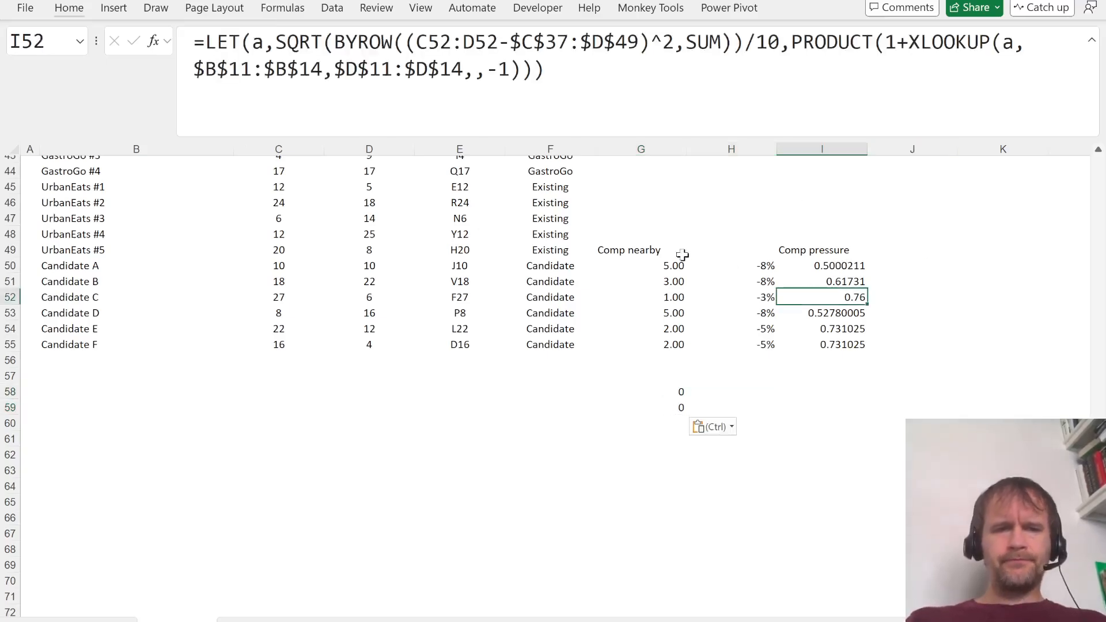
scroll(681, 257, "up", 4)
key("F2")
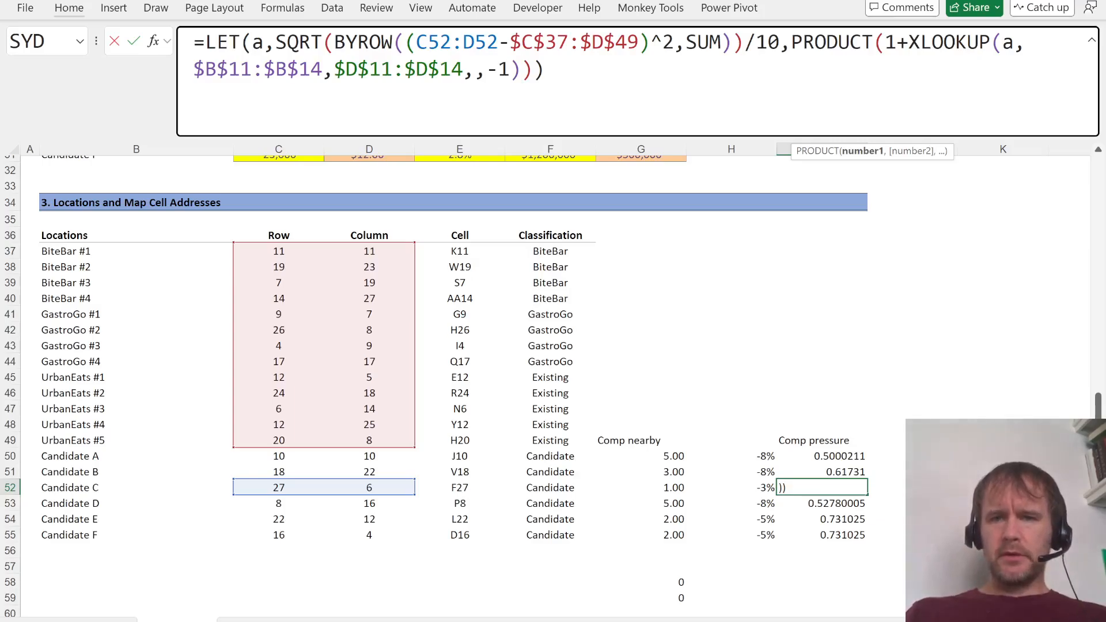
left_click(861, 151)
key("Right")
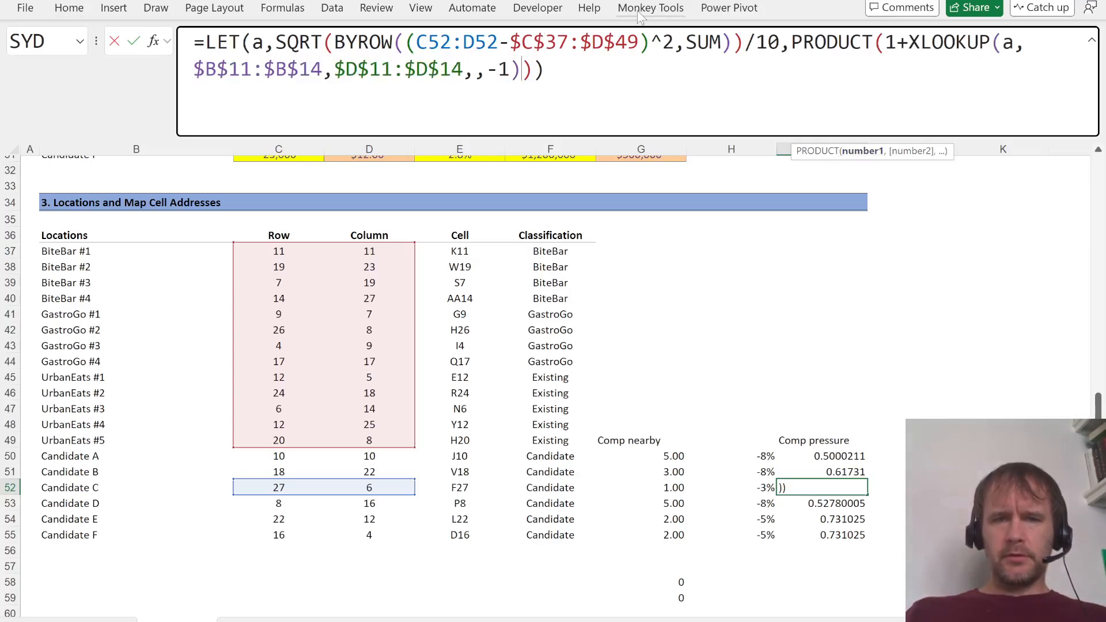
type("/")
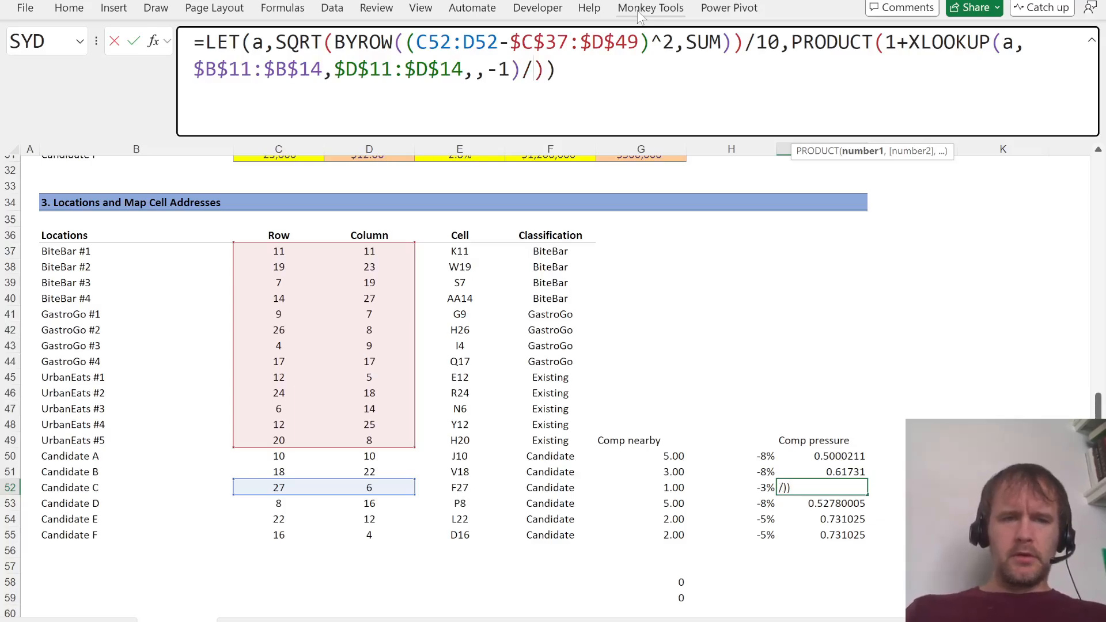
type("IF(LEFT(")
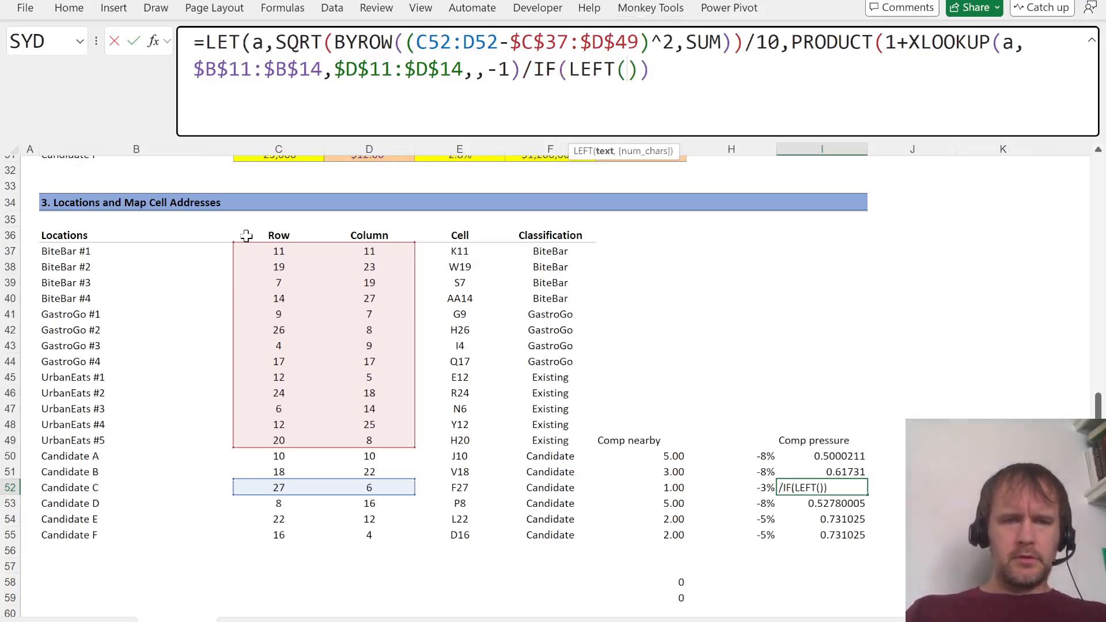
left_click_drag(81, 251, 81, 440)
type(")=\"B\",2,")
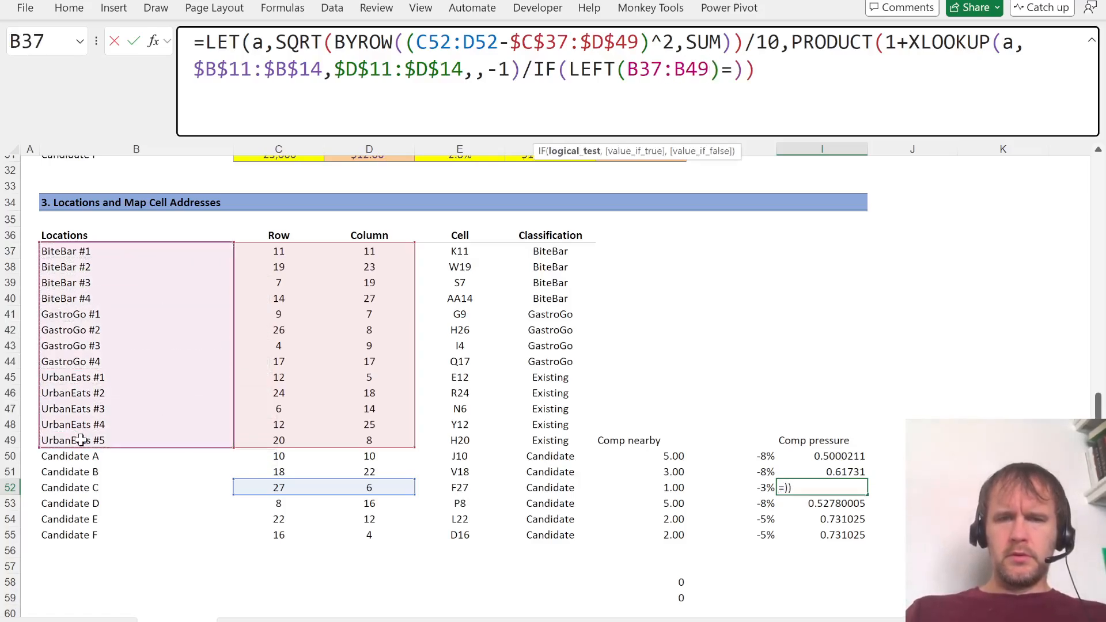
type("1)")
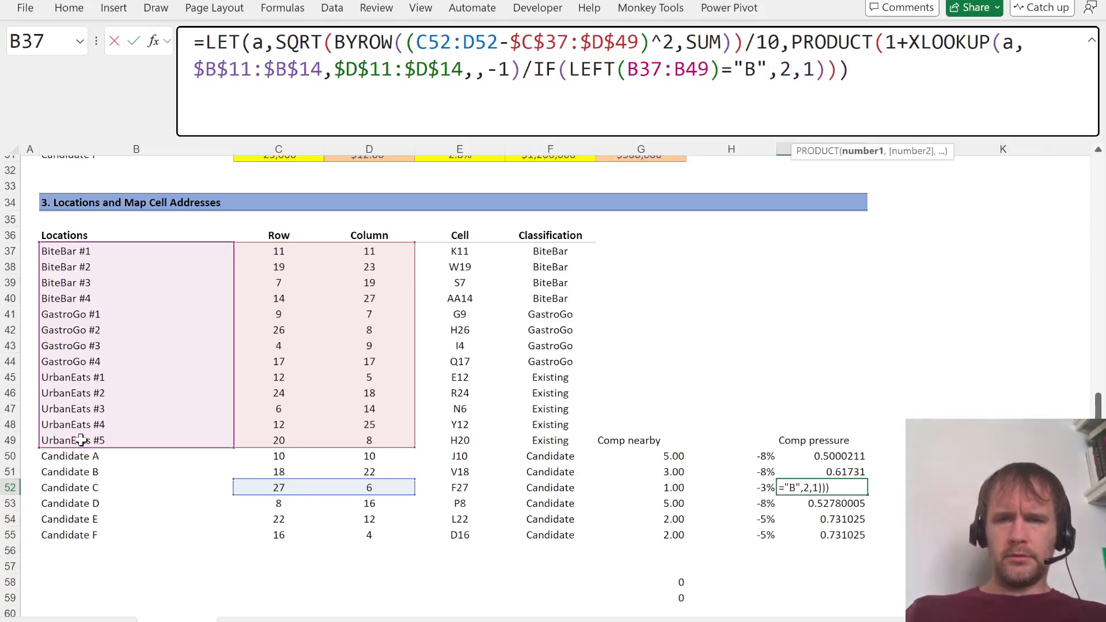
key("Return")
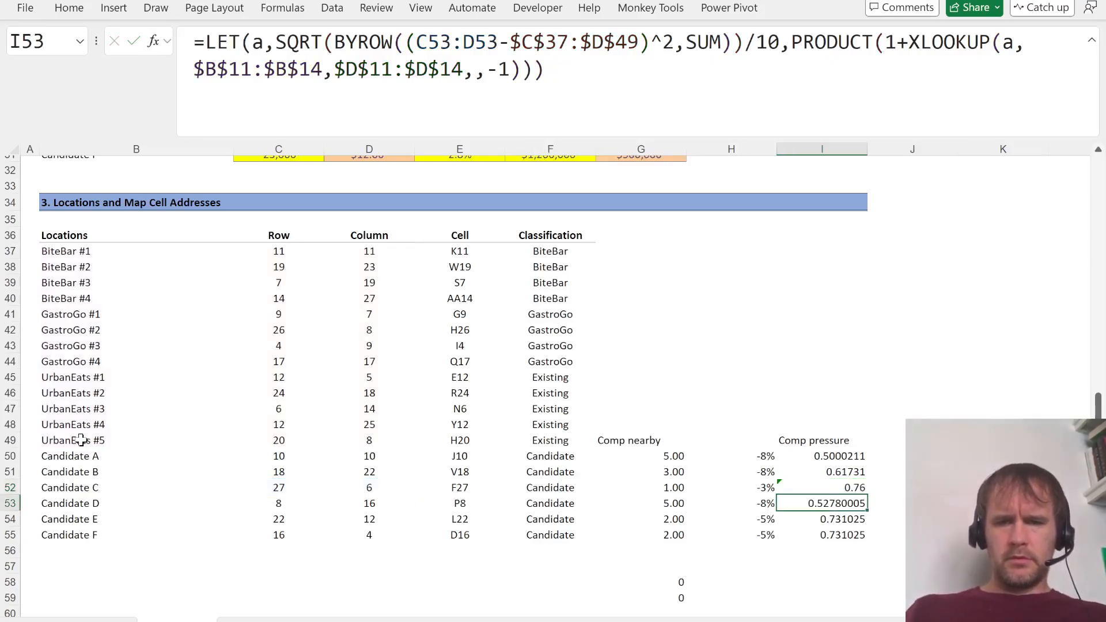
Step: Review the edited I52 formula and fill it down into Candidate D's comp pressure cell I53
key("Up")
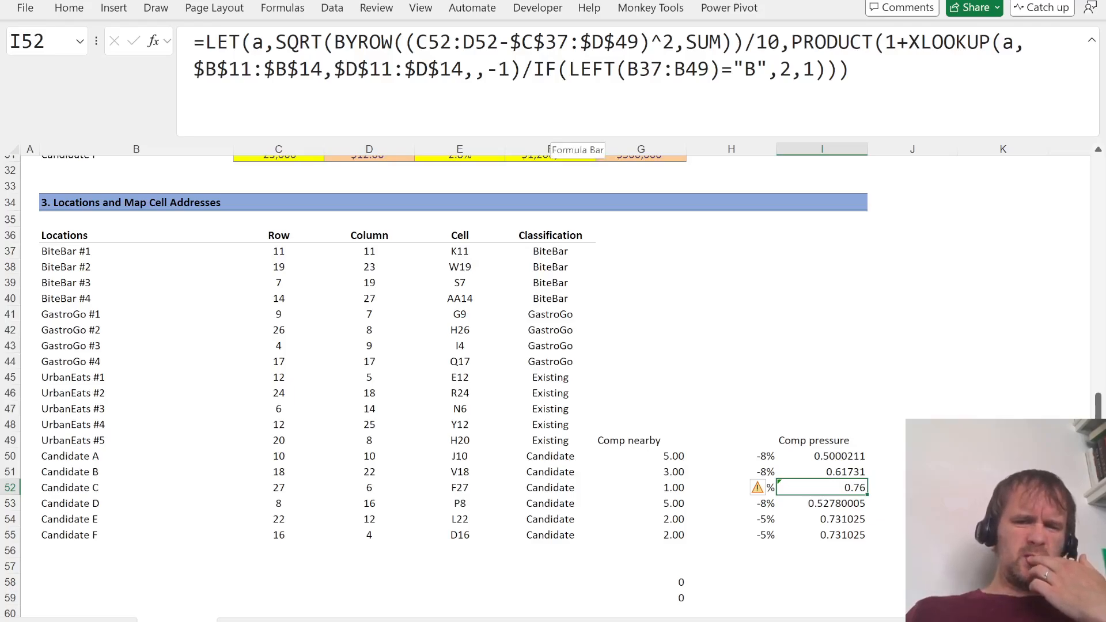
key("Down")
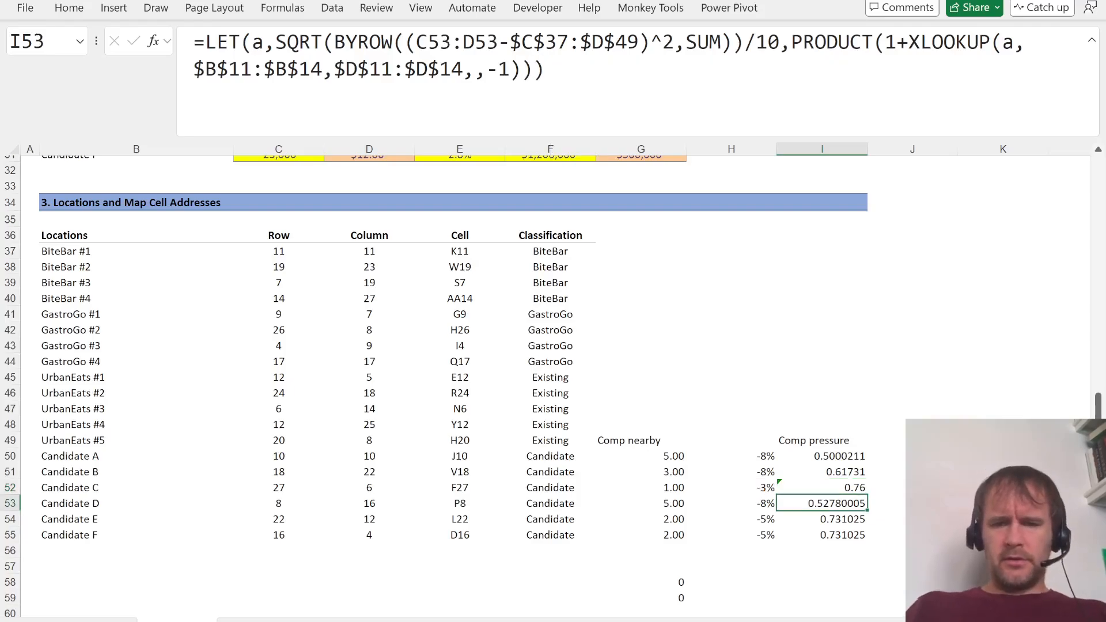
key("ctrl+d")
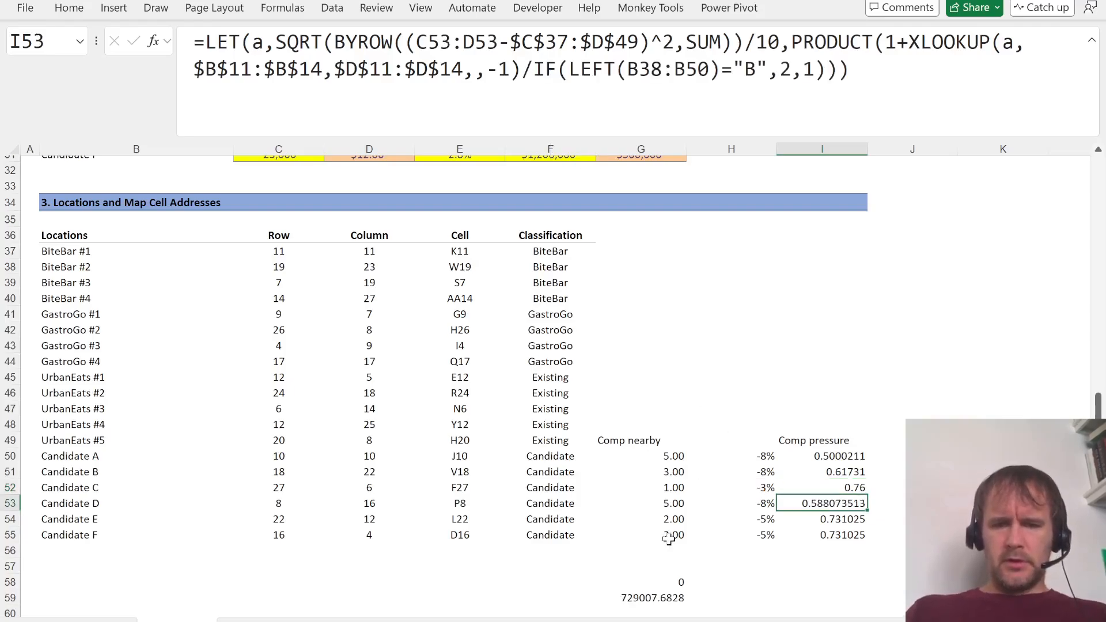
Step: Format the Candidate D EBITDA change in G59 with thousands separators and no decimals
left_click(651, 600)
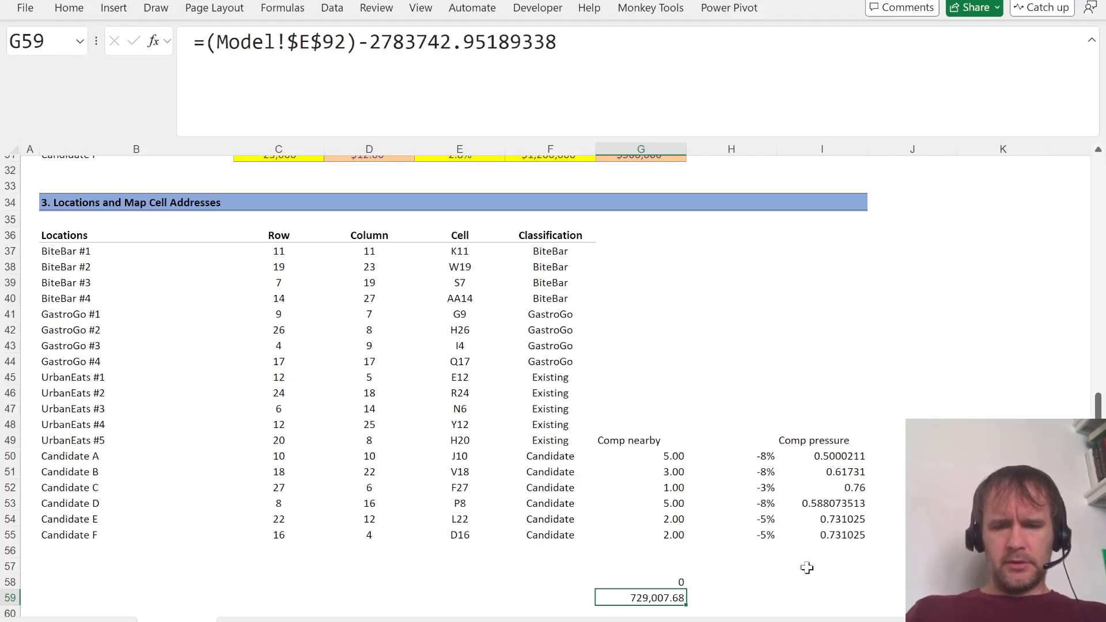
key("alt")
key("h")
key("9")
key("F4")
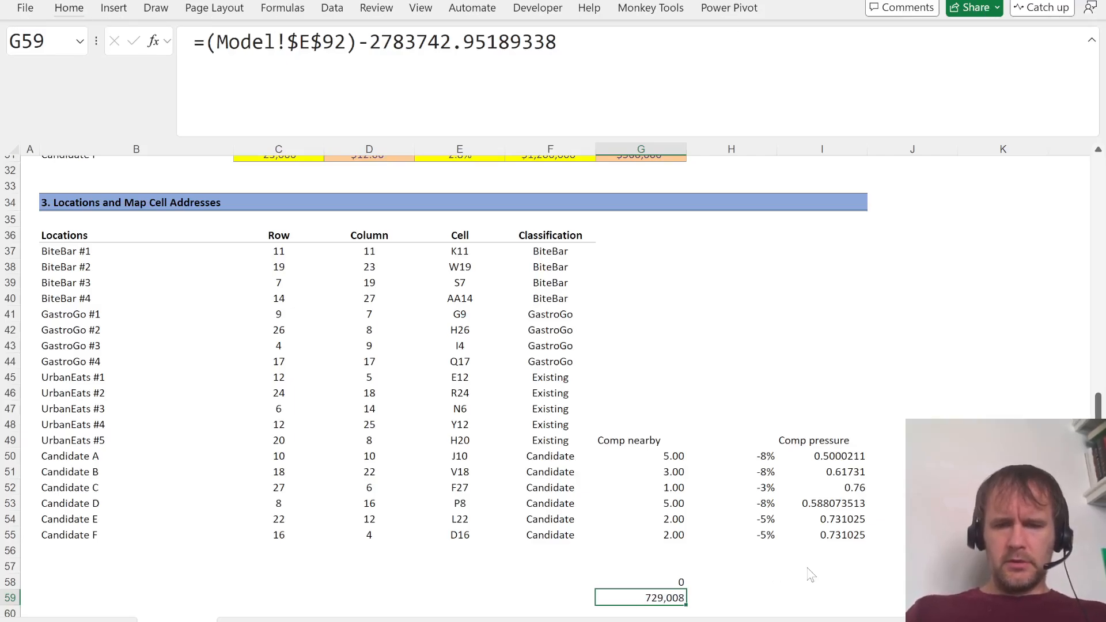
Step: Switch to the quiz and answer question 13 with $729,008
key("alt+Tab")
key("alt+Tab")
key("alt+Tab")
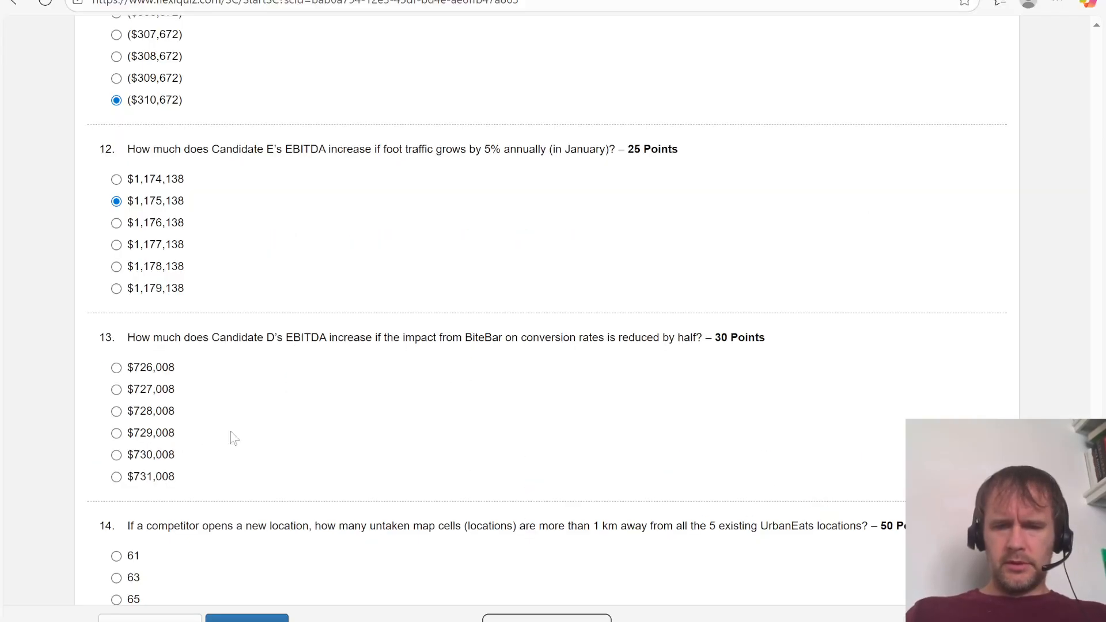
left_click(163, 440)
scroll(388, 489, "down", 2)
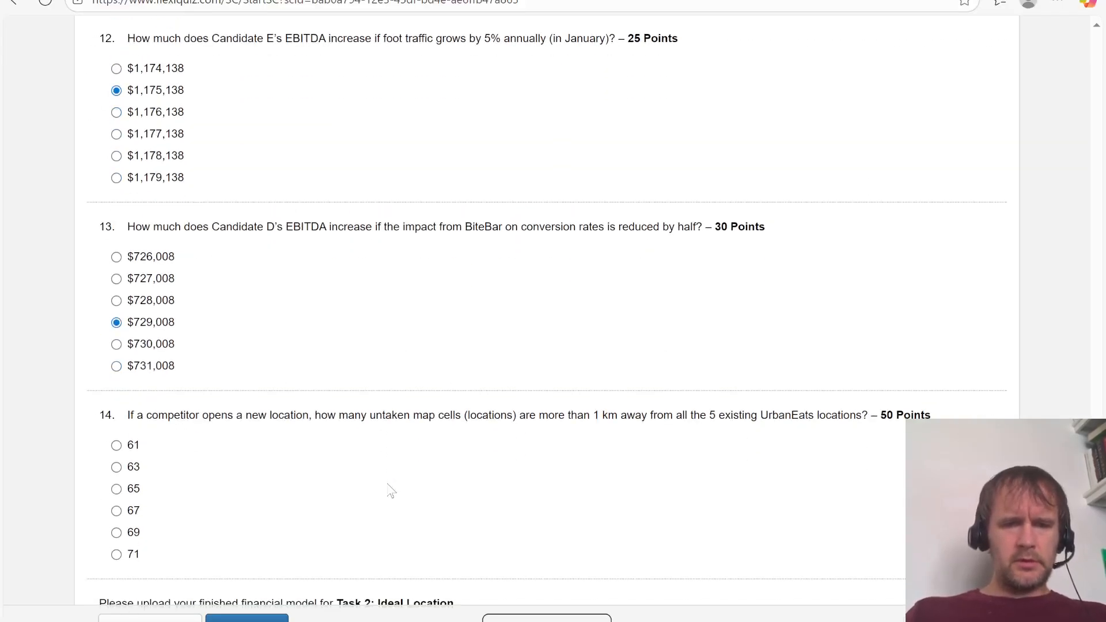
Step: Back in Excel, restore the original comp pressure formulas by filling I50 down through I55
key("alt+Tab")
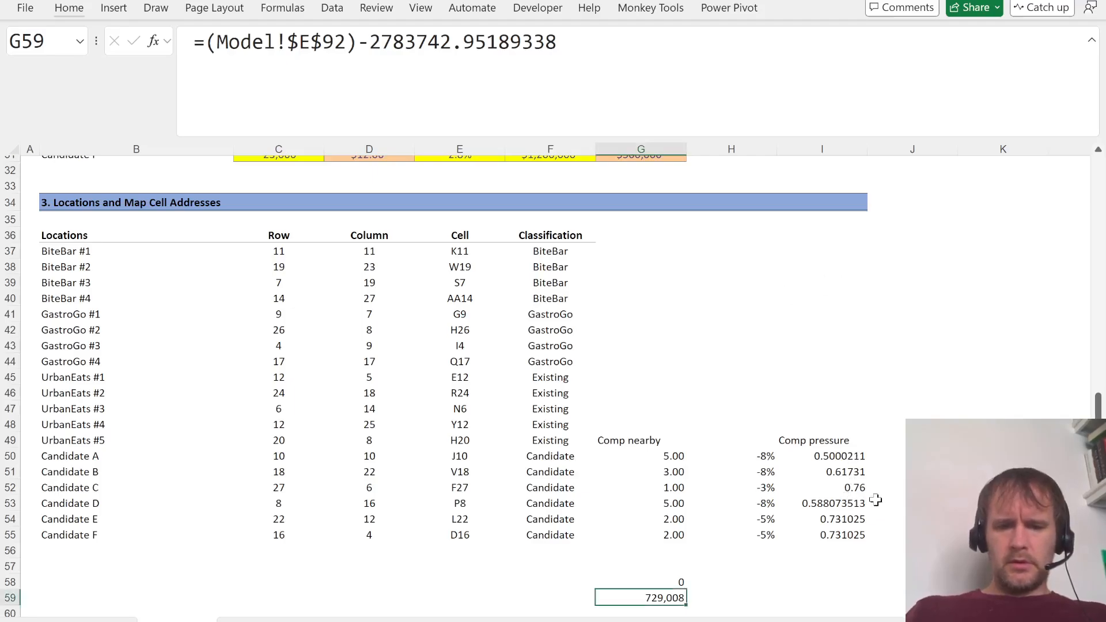
left_click(837, 489)
key("Up")
key("Up")
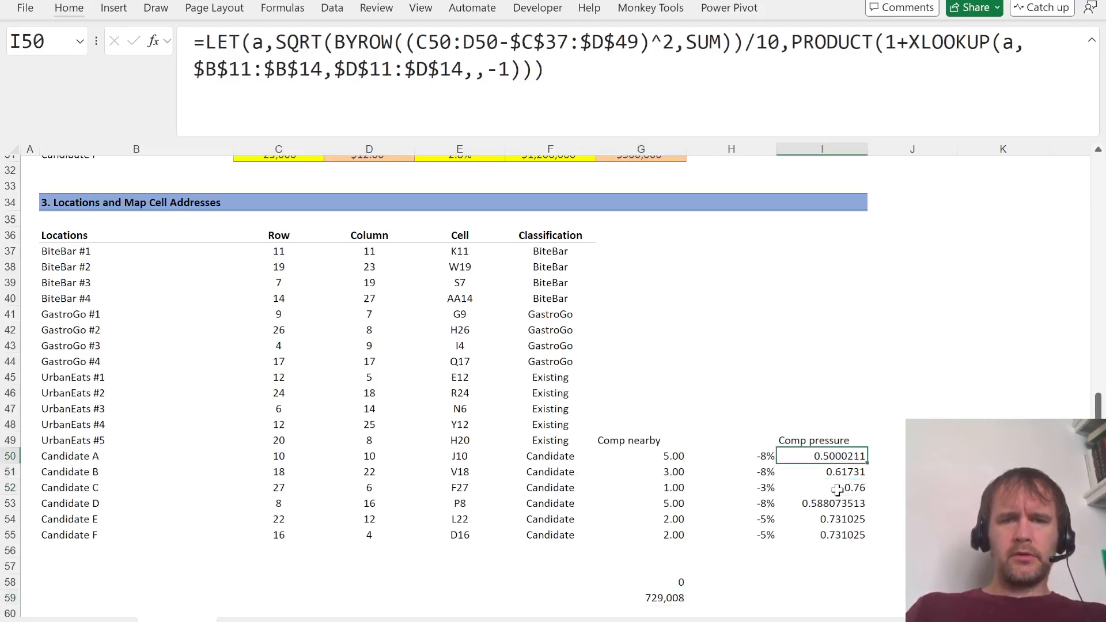
key("shift+Down")
key("shift+Down")
key("shift+Down")
key("shift+Down")
key("ctrl+d")
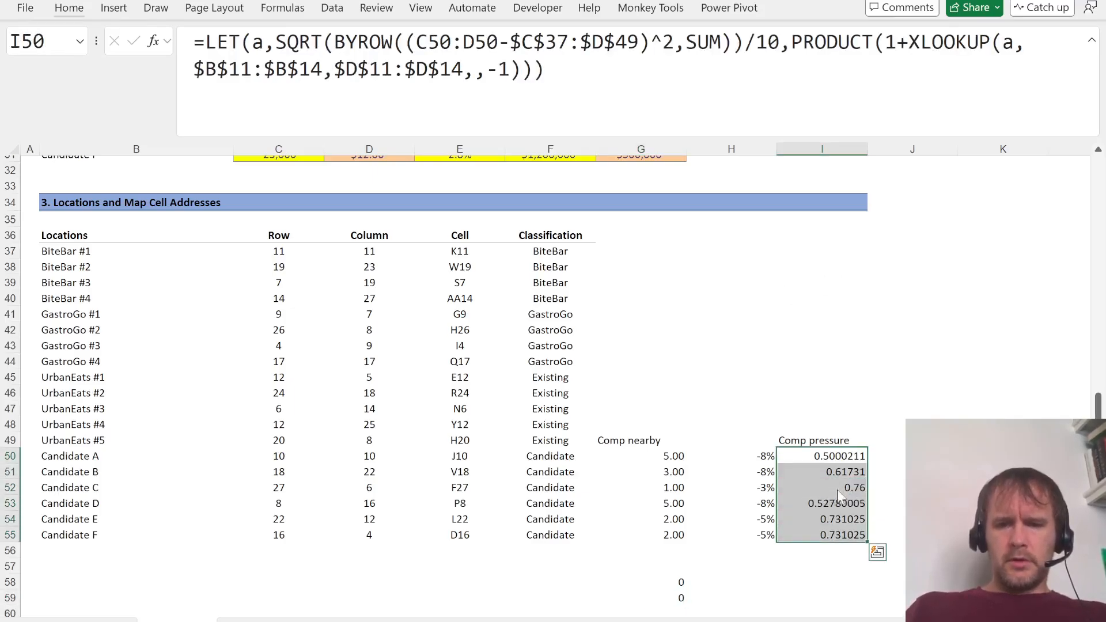
Step: Read quiz question 14 on untaken map cells more than 1 km from all UrbanEats locations, and return to Excel
key("alt+Tab")
scroll(444, 535, "down", 1)
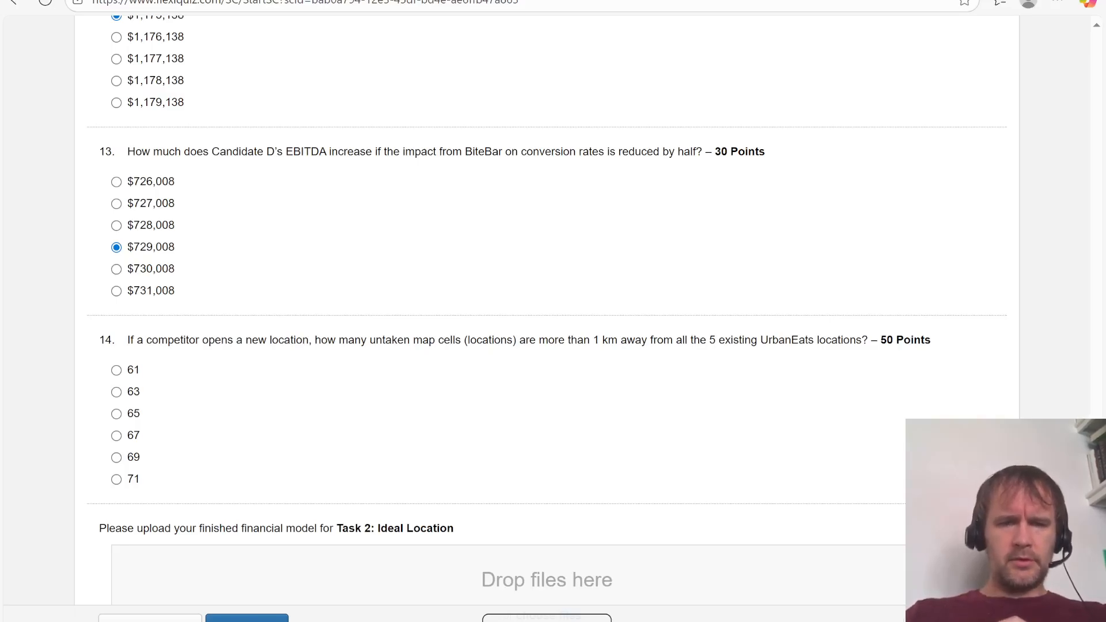
key("alt+Tab")
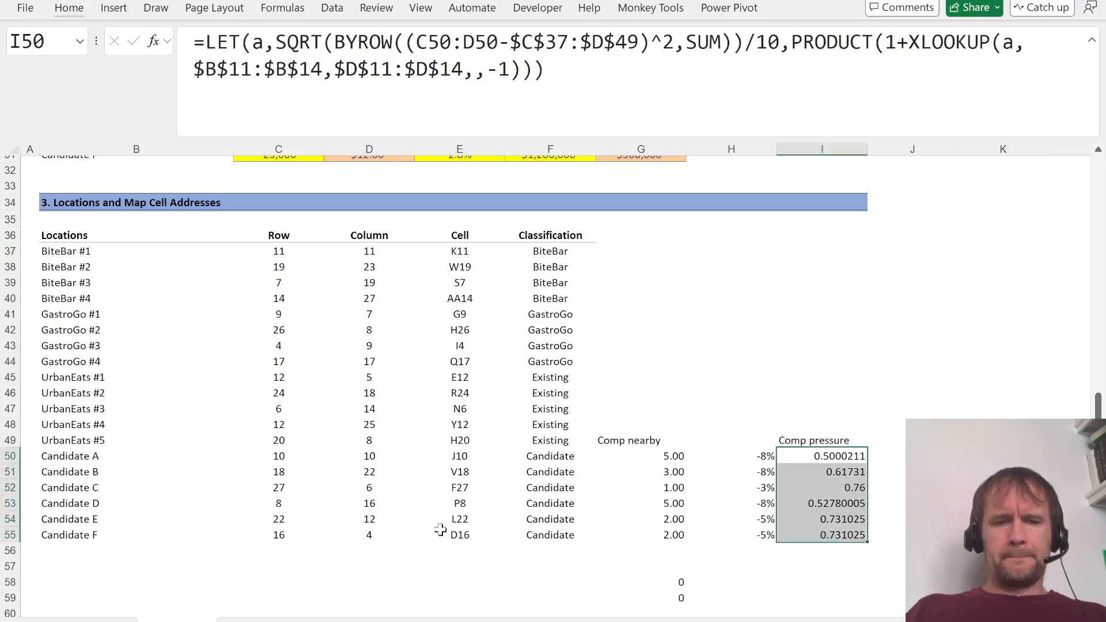
Step: On the map sheet, start a _distFrom formula in cell A65 beneath the location type map
key("ctrl+Page_Down")
key("ctrl+Page_Down")
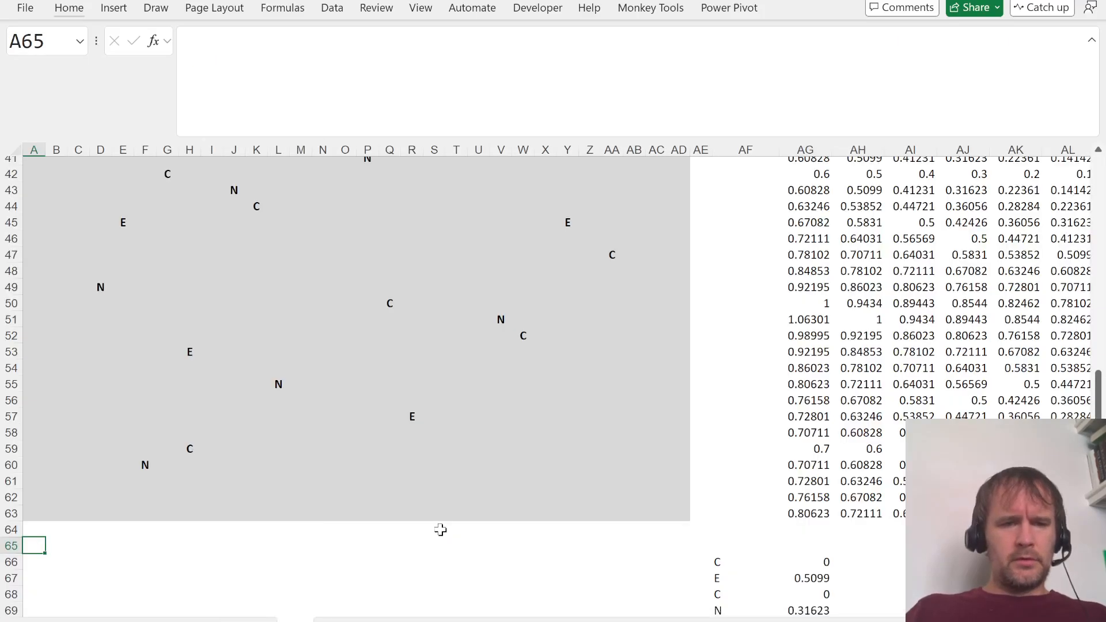
key("Up")
key("Up")
scroll(628, 254, "up", 4)
scroll(627, 254, "down", 4)
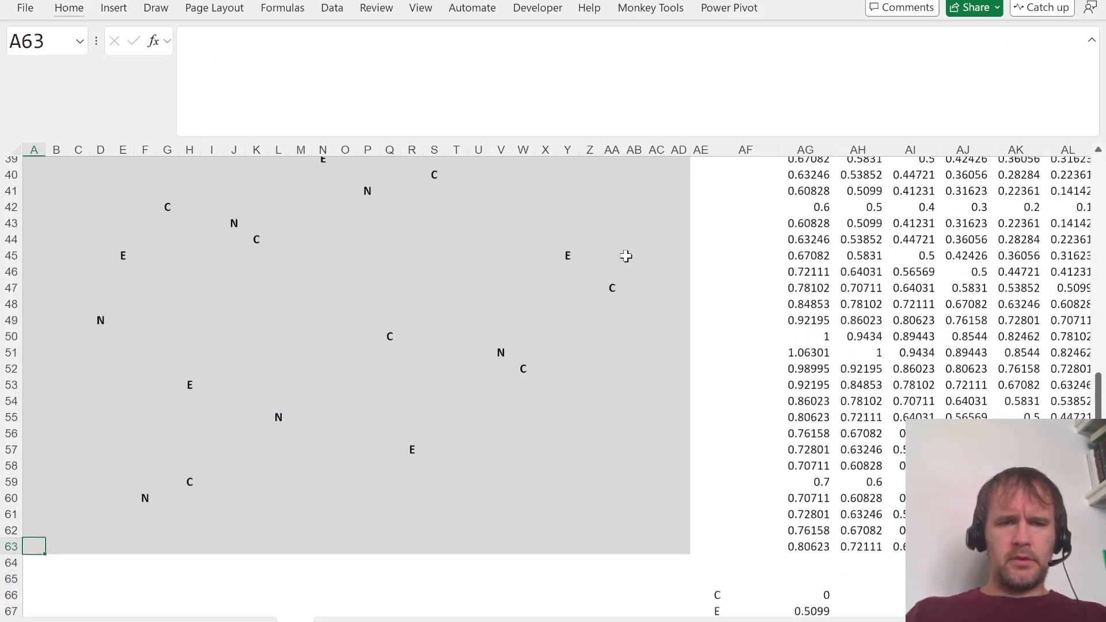
left_click(35, 566)
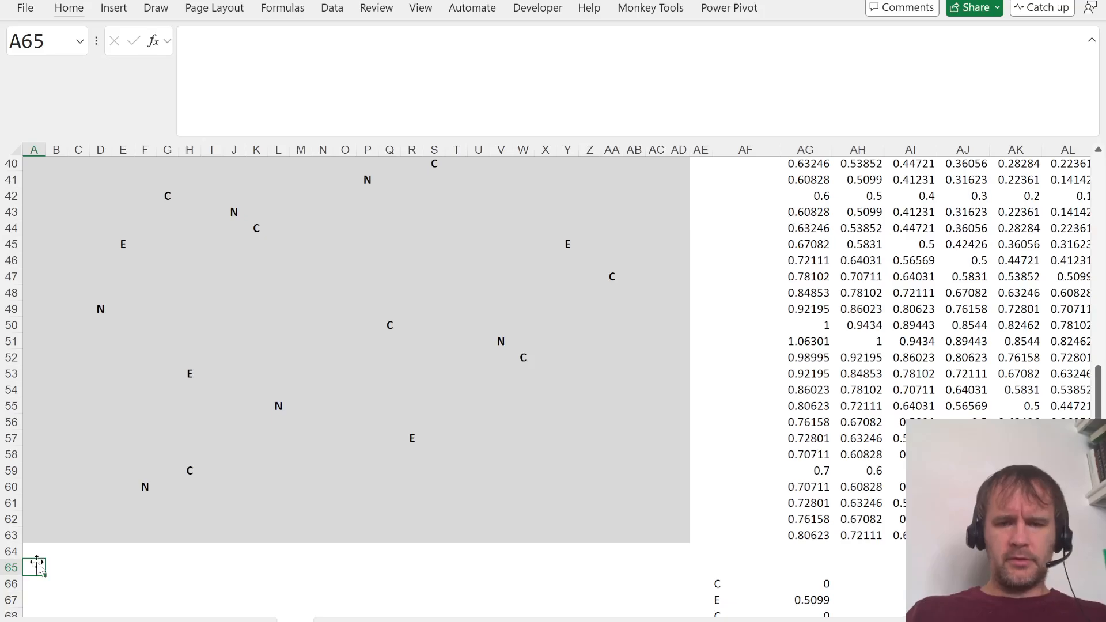
type("=dist")
key("Down")
key("Tab")
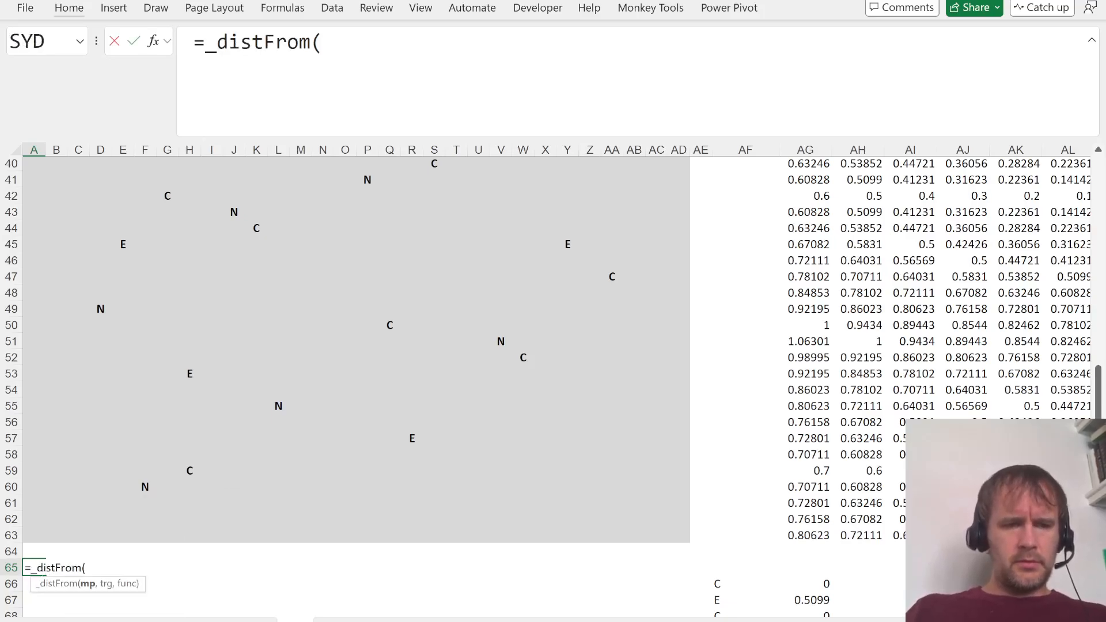
Step: Supply the location type map (type) as the formula's map argument and "E" as its target
key("Up")
key("Up")
key("ctrl+shift+Right")
key("shift+Left")
key("shift+Left")
key("shift+Left")
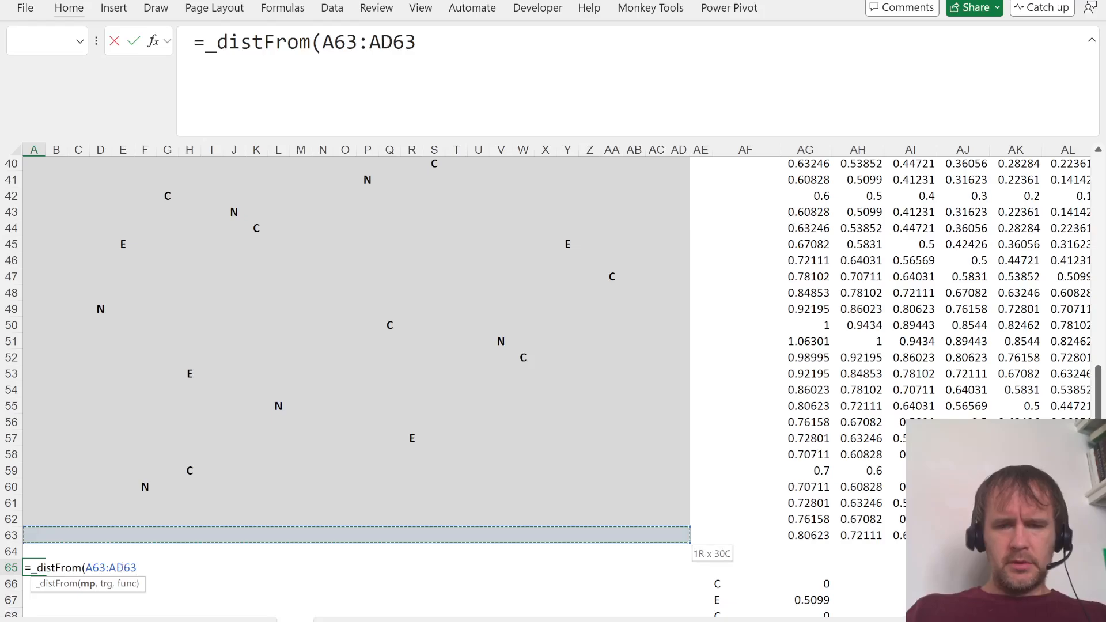
key("ctrl+shift+Up")
key("shift+Down")
key("shift+Down")
key("shift+Down")
type(",\"E\")")
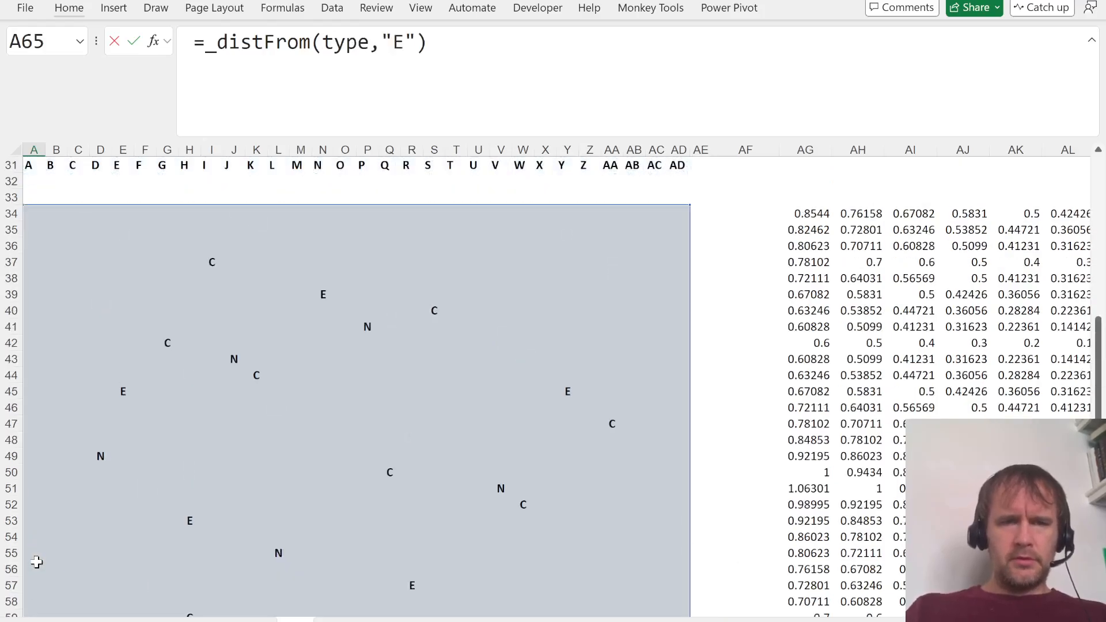
Step: Complete the A65 formula with SUMSQ as the function argument, =_distFrom(type,"E",SUMSQ), and review the spilled grid
key("BackSpace")
type(",sums")
key("Tab")
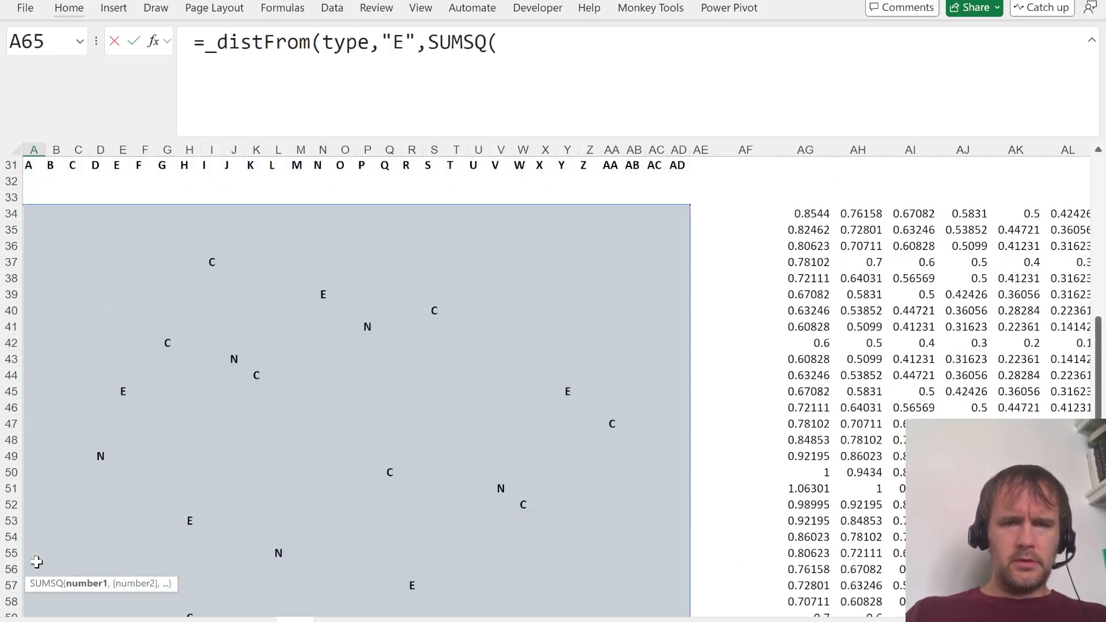
type(")")
key("BackSpace")
key("BackSpace")
type(")")
key("Return")
key("Up")
key("ctrl+shift+Down")
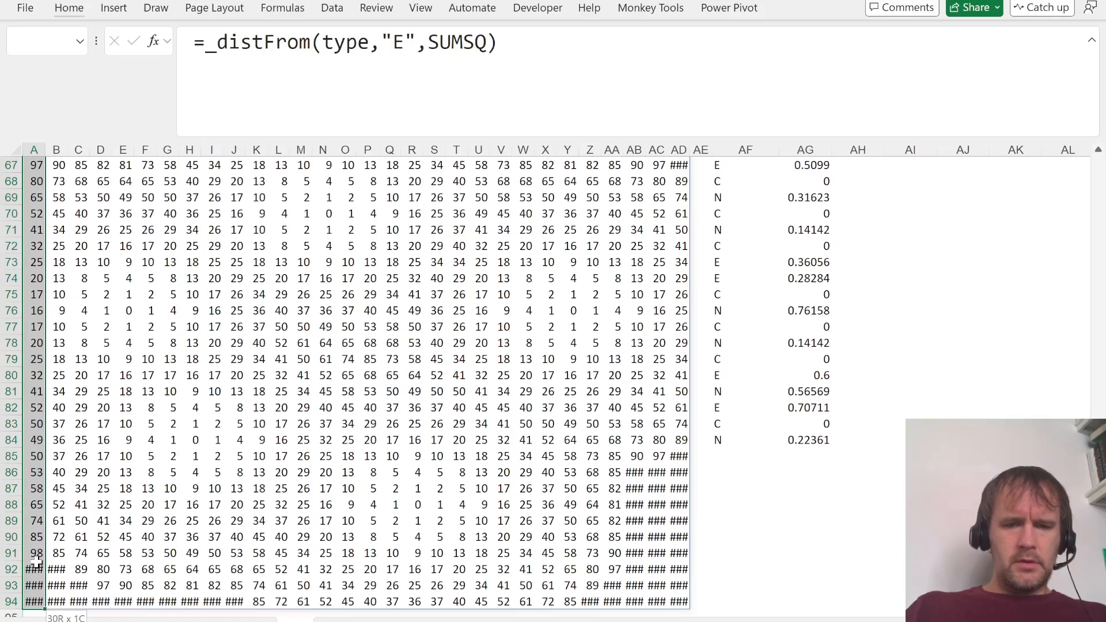
key("ctrl+shift+Right")
key("ctrl+BackSpace")
Step: Recheck the 1 km threshold in quiz question 14, and add >100 to the A65 distance formula in Excel
key("alt+Tab")
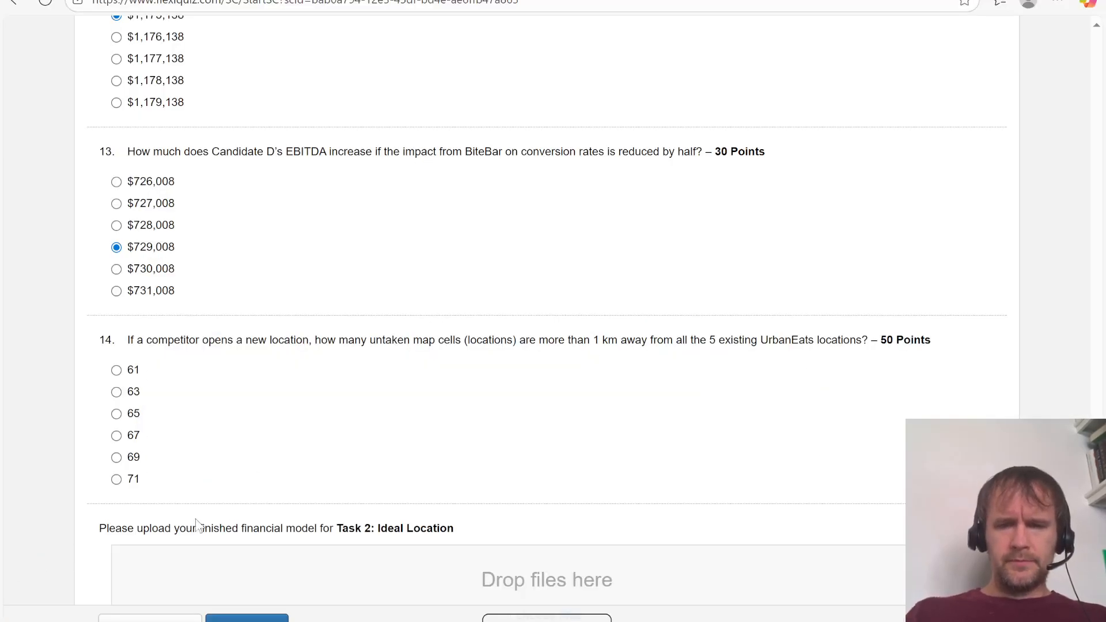
key("alt+Tab")
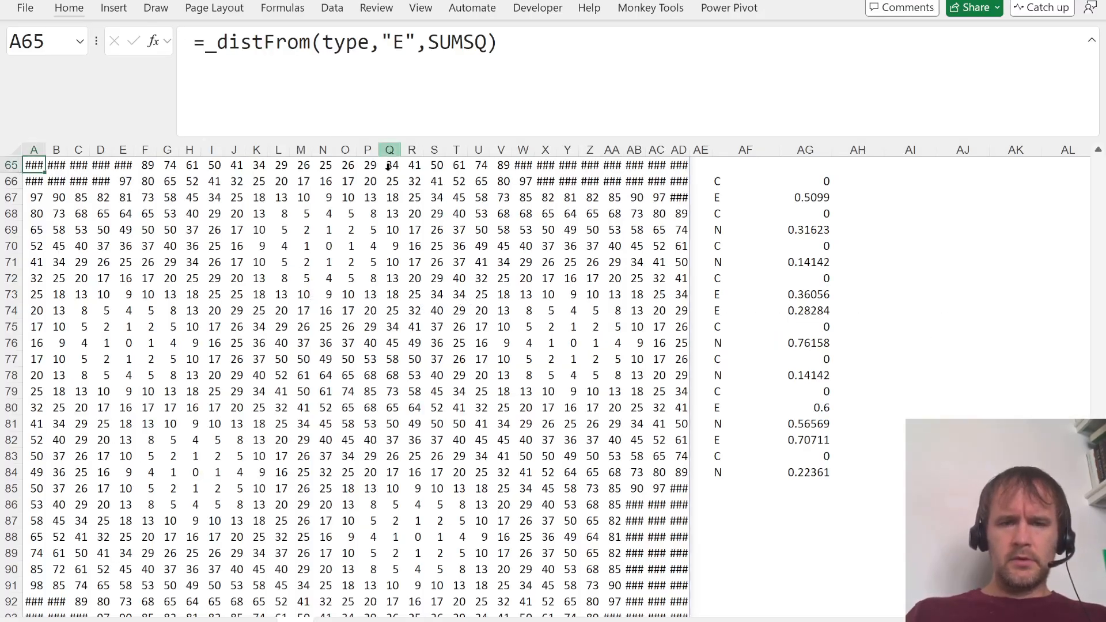
key("alt+Tab")
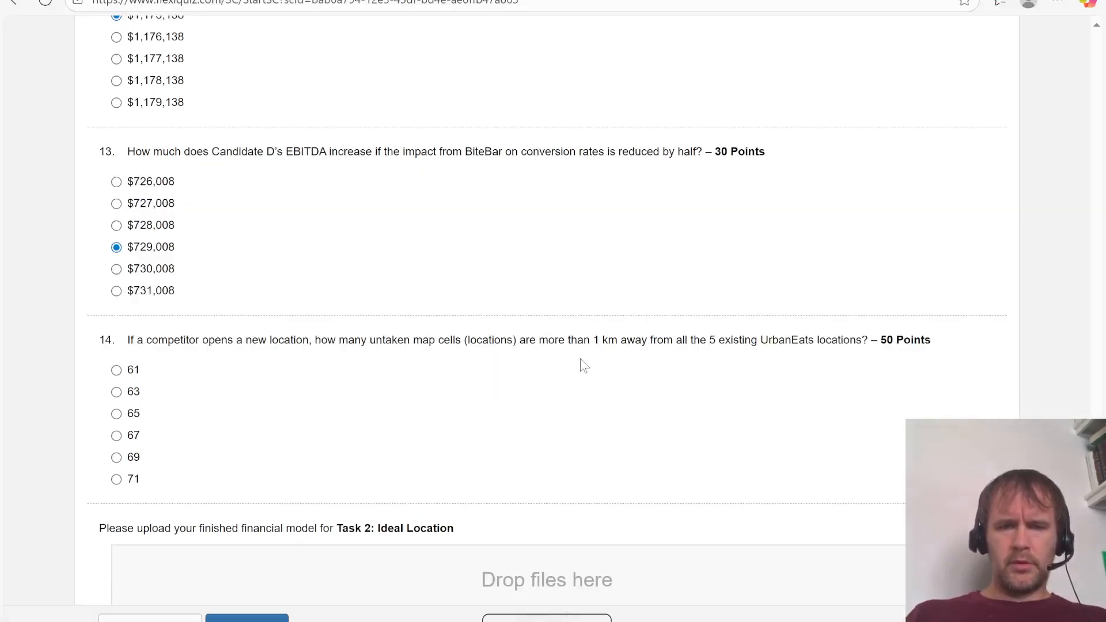
key("alt+Tab")
key("F2")
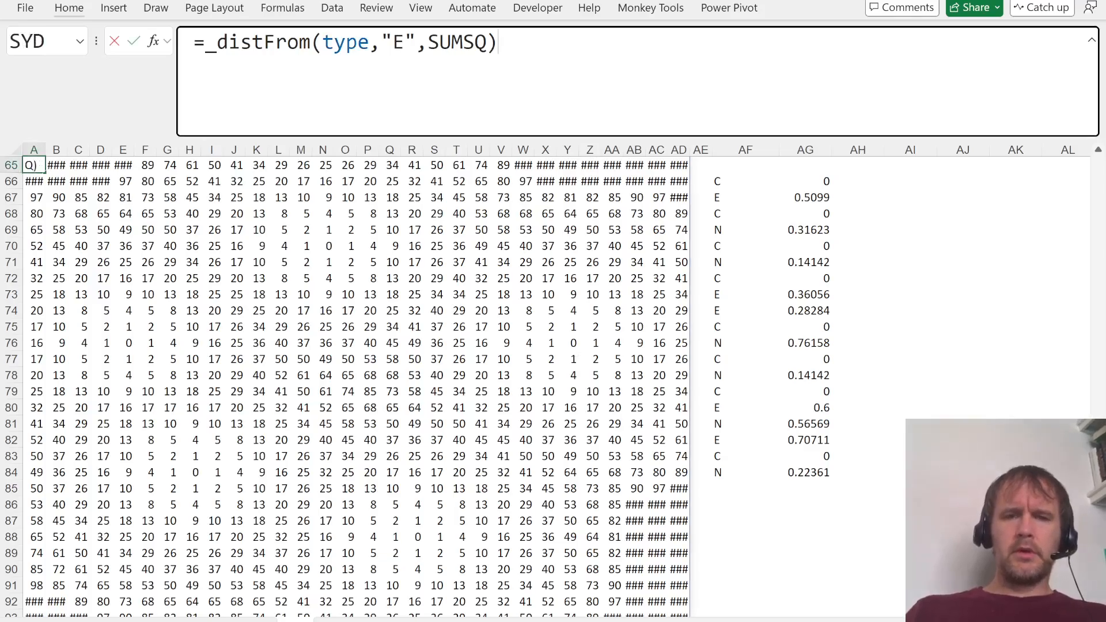
type(">100")
key("Return")
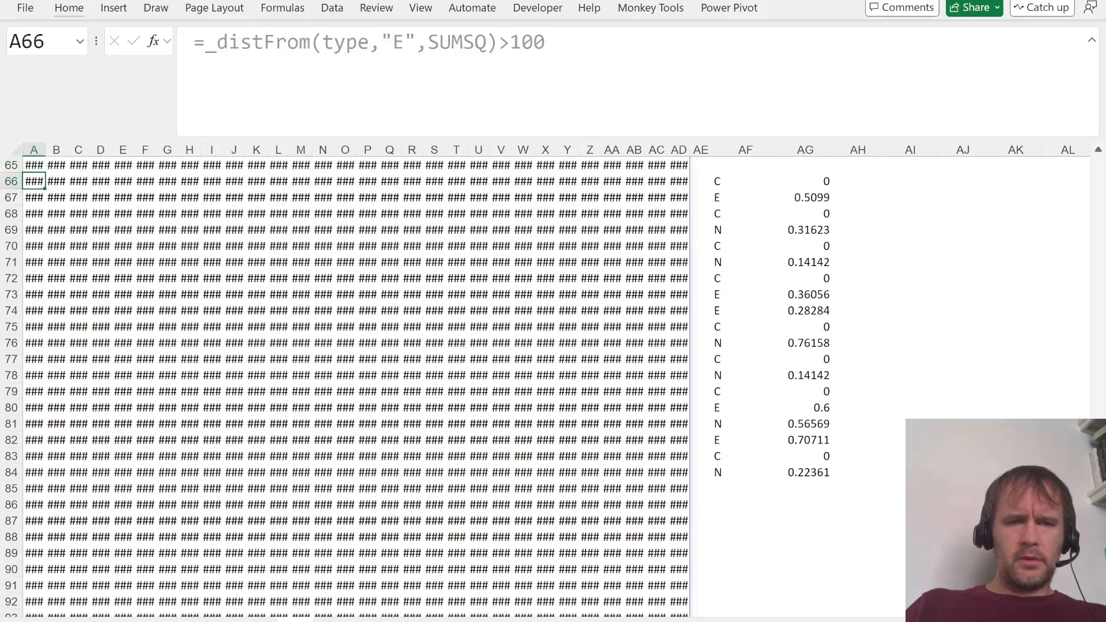
Step: Enclose the whole distance comparison in A65 in parentheses: =(_distFrom(type,"E",SUMSQ)>100)
key("Up")
key("F2")
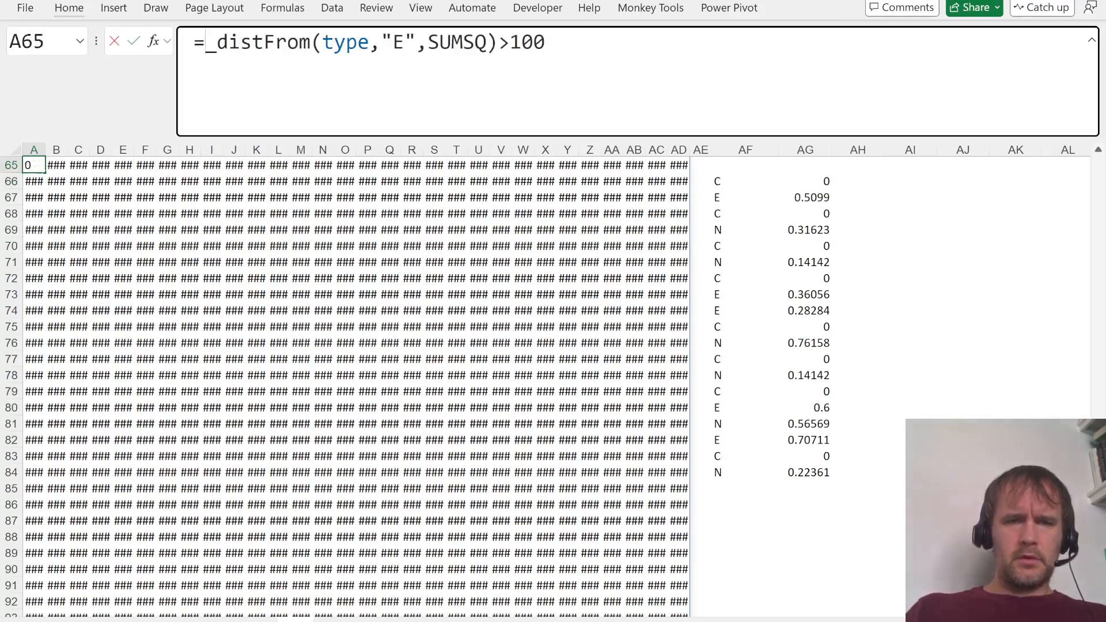
key("Home")
key("Right")
type("(")
key("End")
type(")")
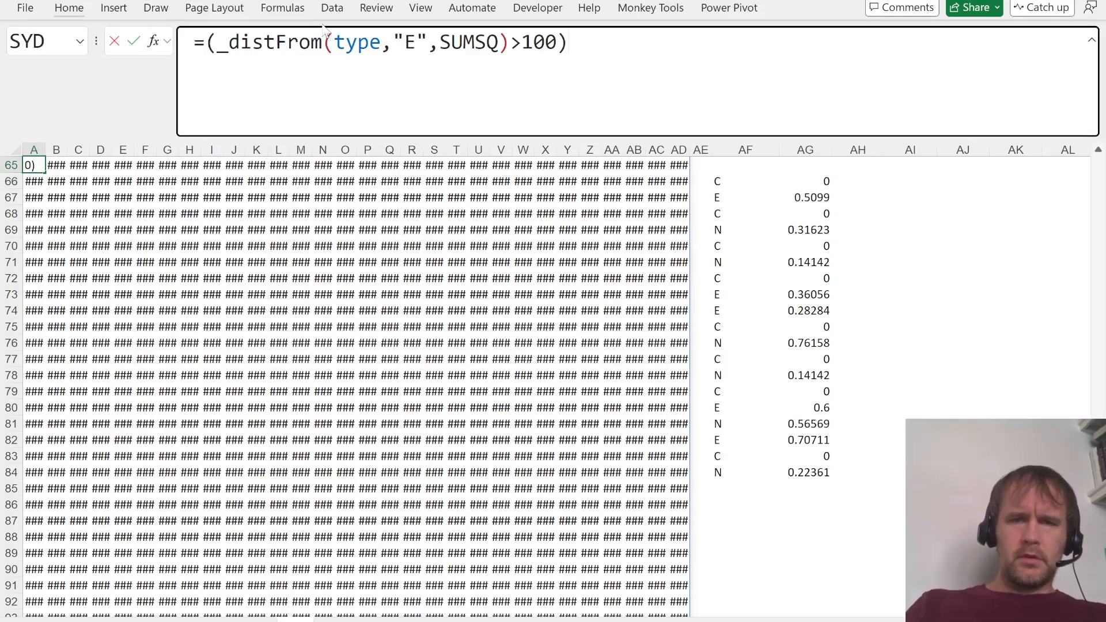
key("Return")
Step: Recheck the untaken-cell wording of question 14 in the quiz, and multiply the A65 formula in Excel by (type<>"")
key("alt+Tab")
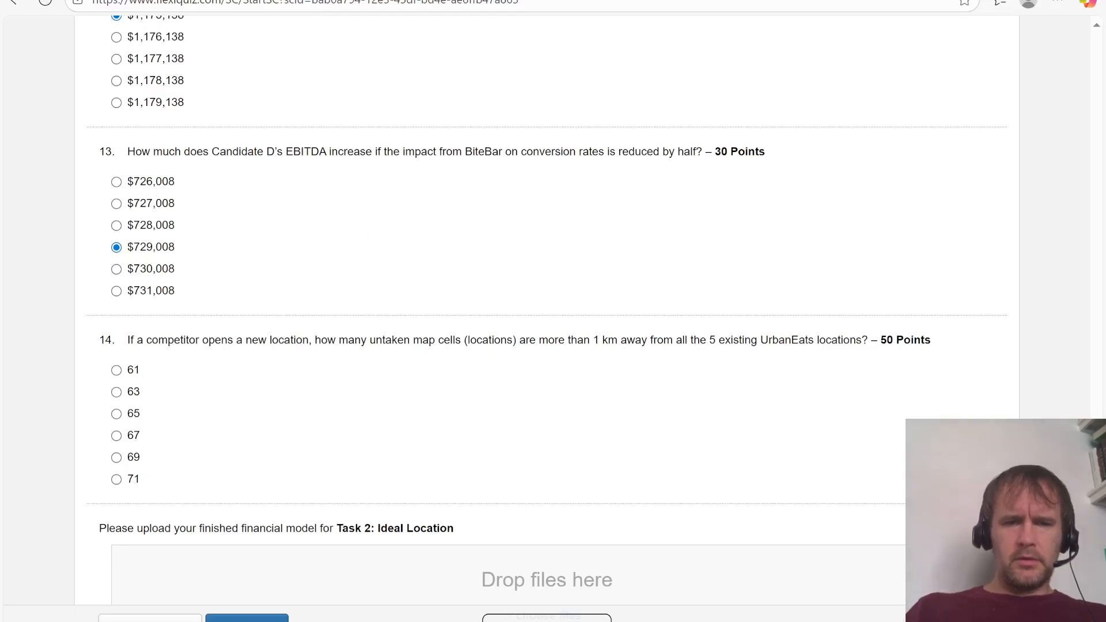
left_click_drag(409, 340, 456, 340)
key("alt+Tab")
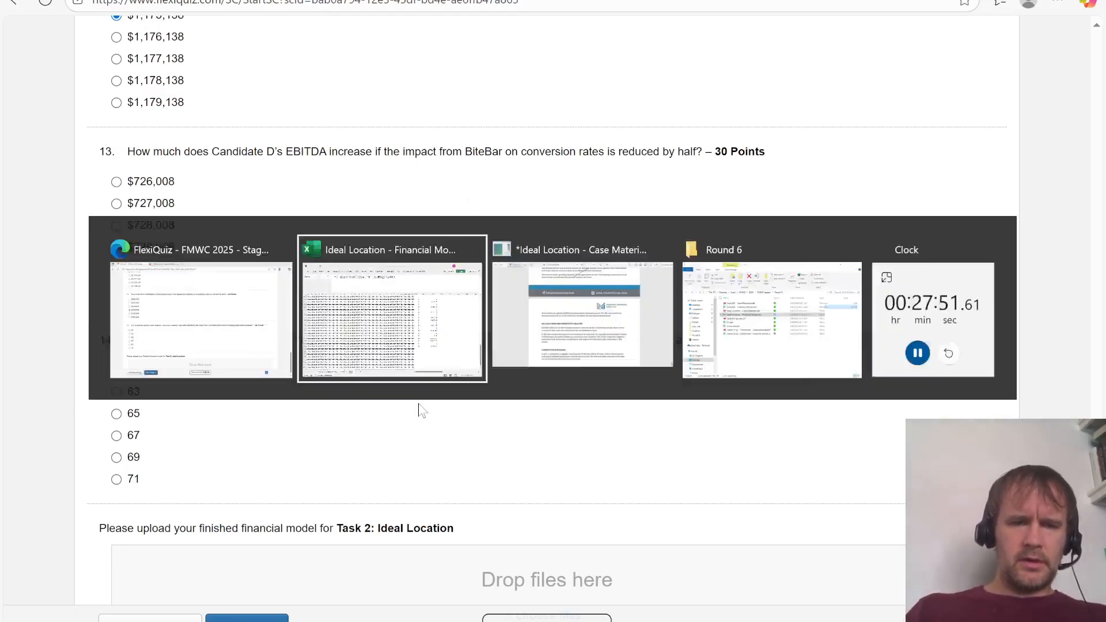
key("F2")
type("*")
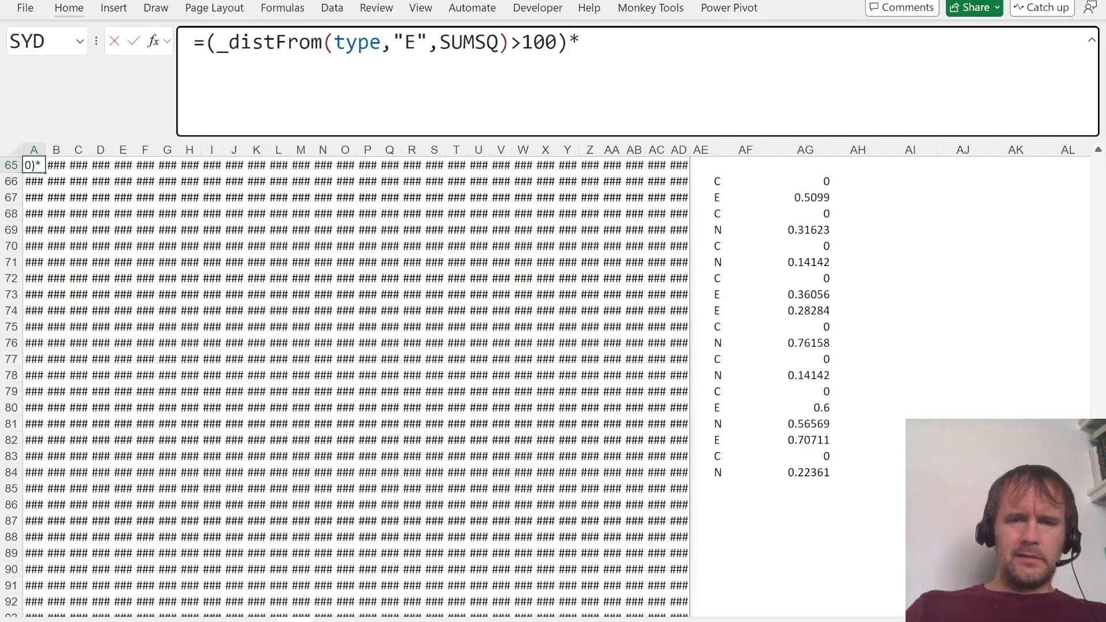
type("(")
scroll(588, 306, "up", 7)
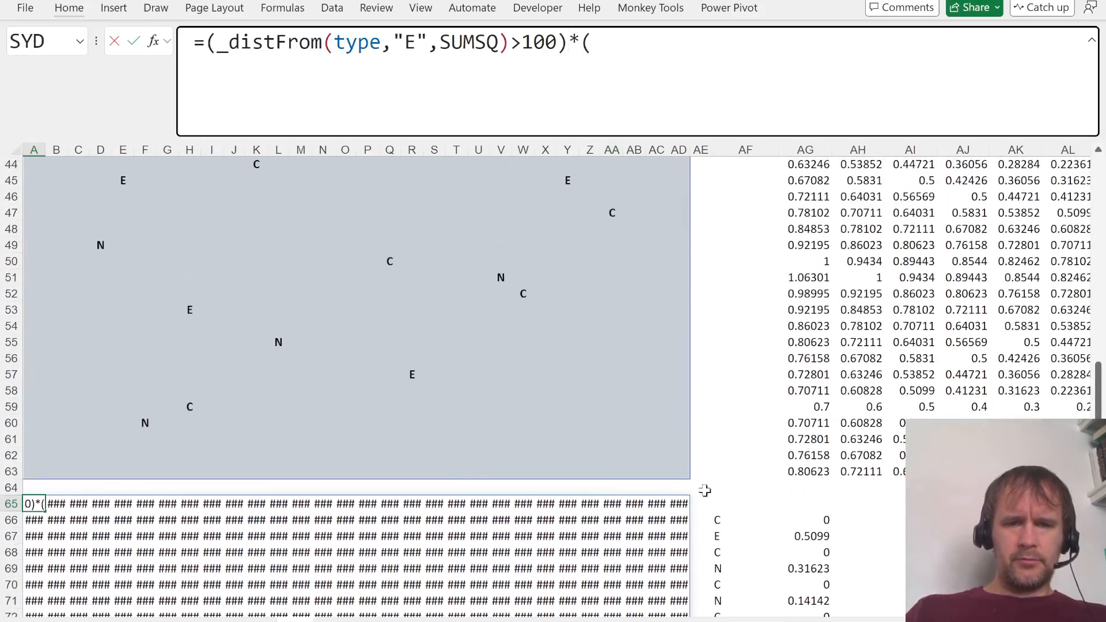
left_click(678, 471)
scroll(192, 358, "up", 8)
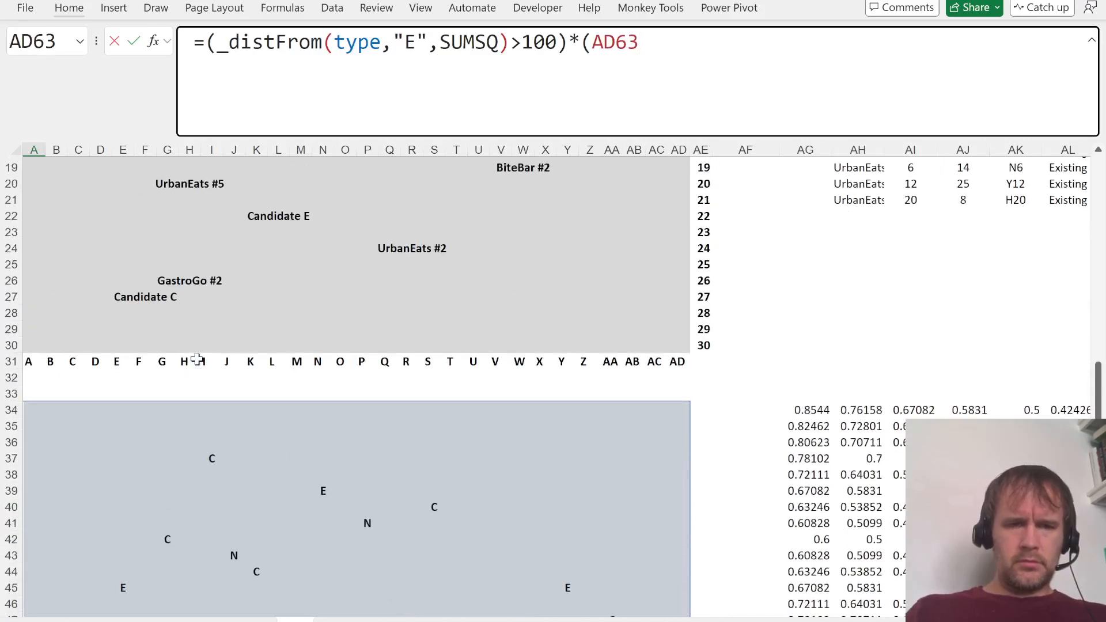
left_click_drag(29, 410, 28, 410)
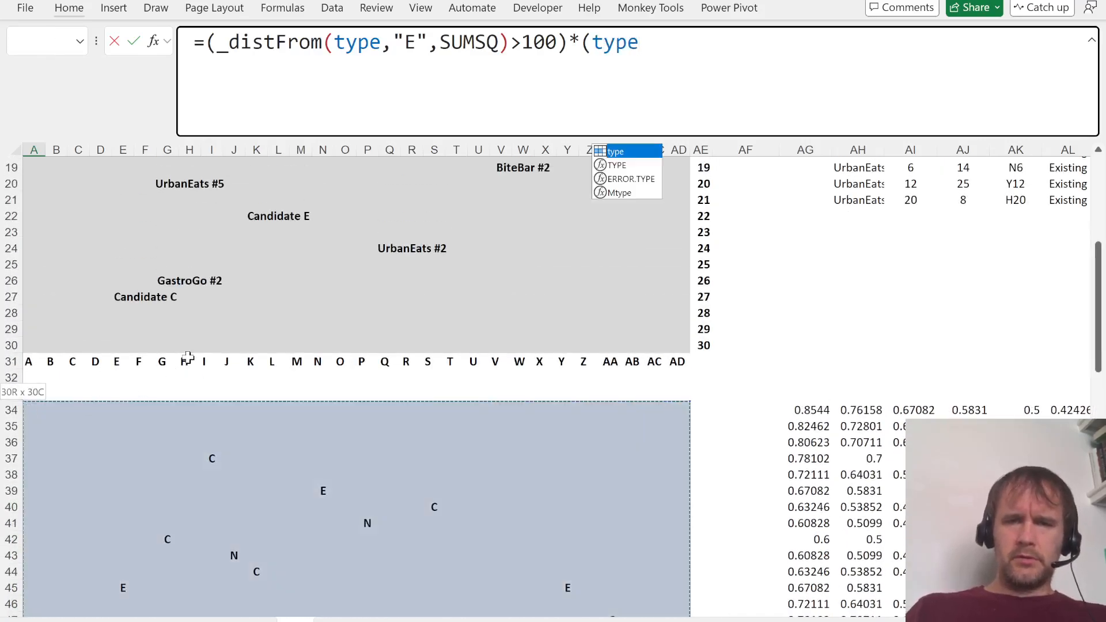
type("<>\"\")")
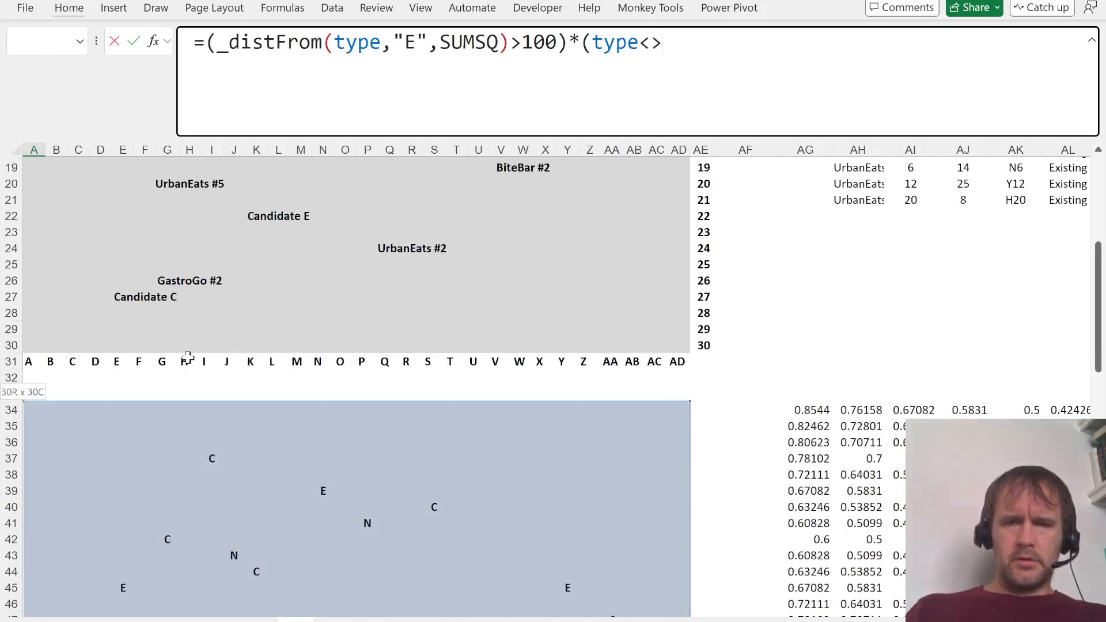
key("Return")
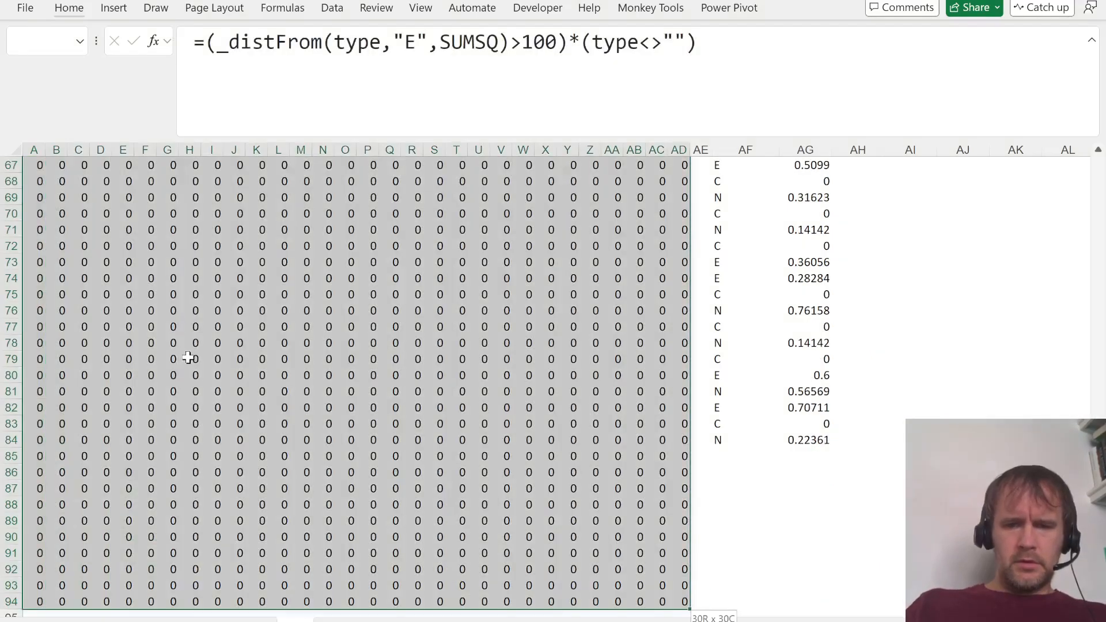
key("Right")
key("Left")
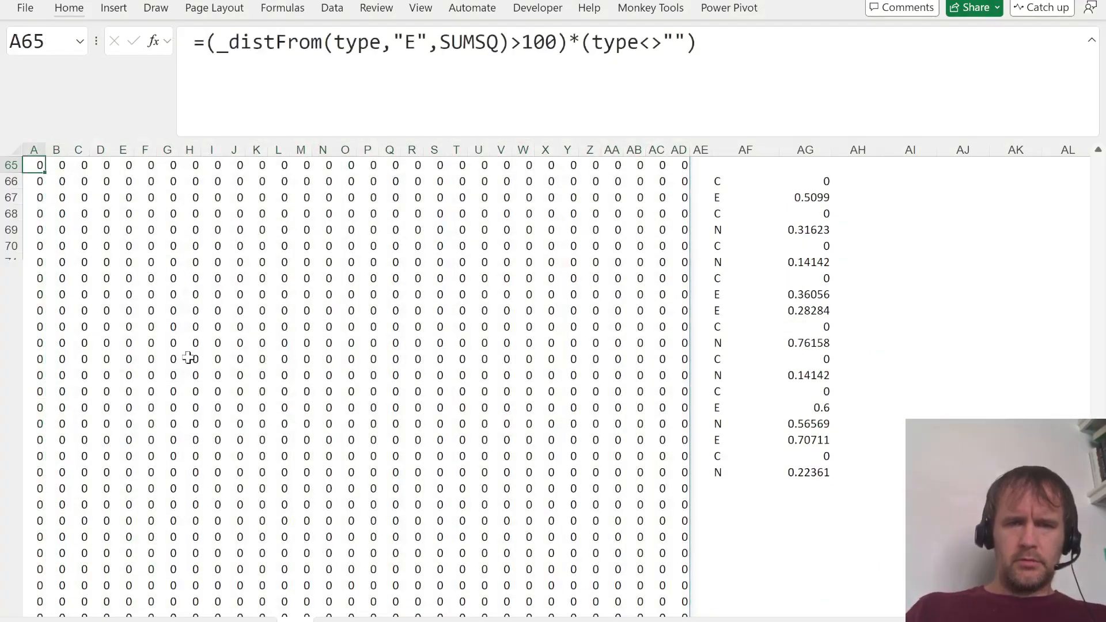
Step: Change the second condition in A65 to (type="") and select the whole spilled grid to check its sum
key("F2")
key("Left")
key("Left")
key("Left")
key("BackSpace")
key("BackSpace")
type("=")
key("Return")
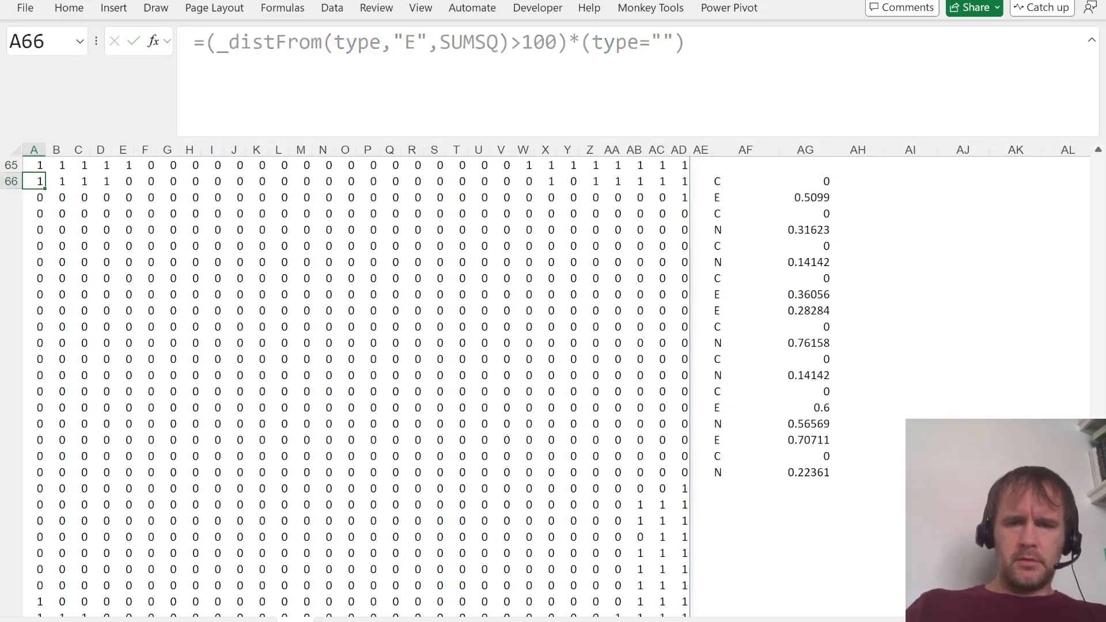
key("Up")
key("ctrl+shift+Right")
key("ctrl+shift+Down")
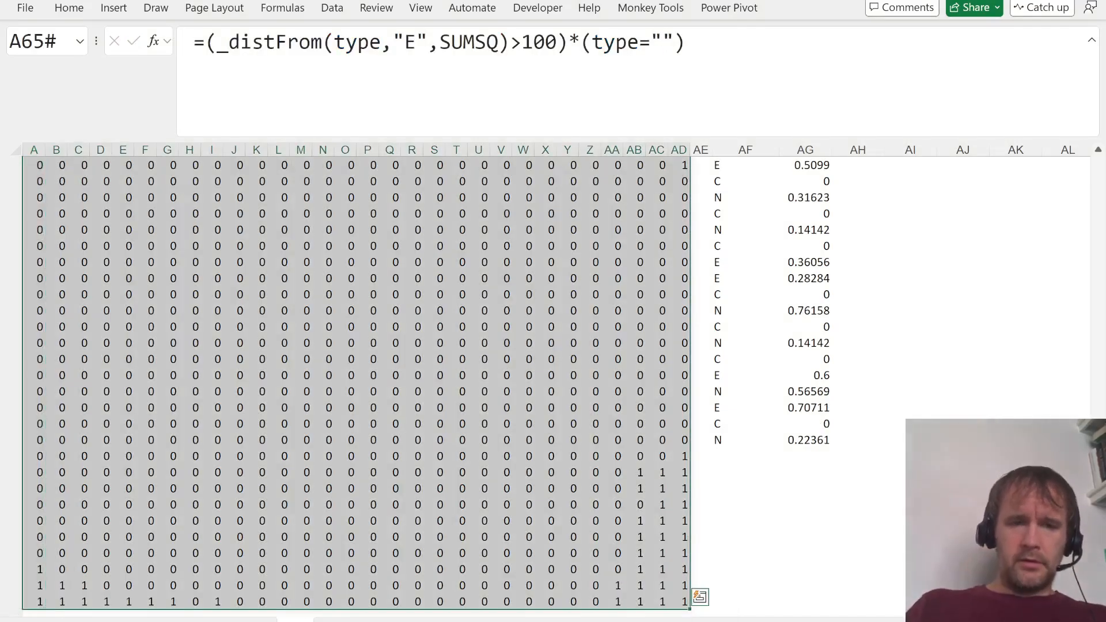
Step: Try to include candidate cells by extending the A65 condition to ((type="")+(type="N")), and select the spilled grid
key("Left")
key("F2")
key("Left")
key("Left")
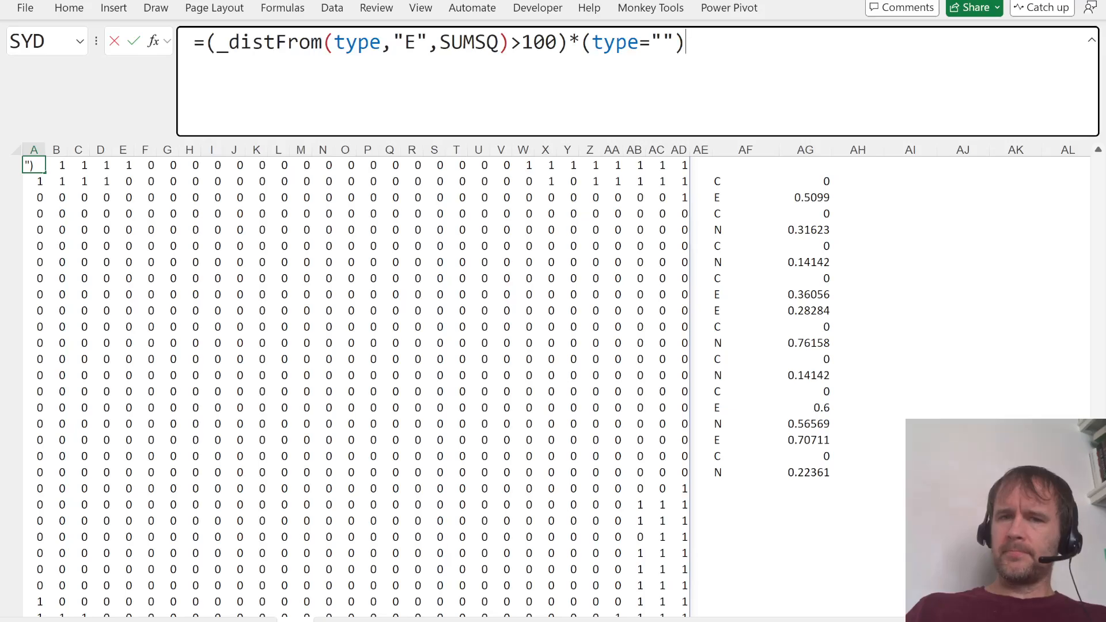
scroll(490, 320, "up", 1)
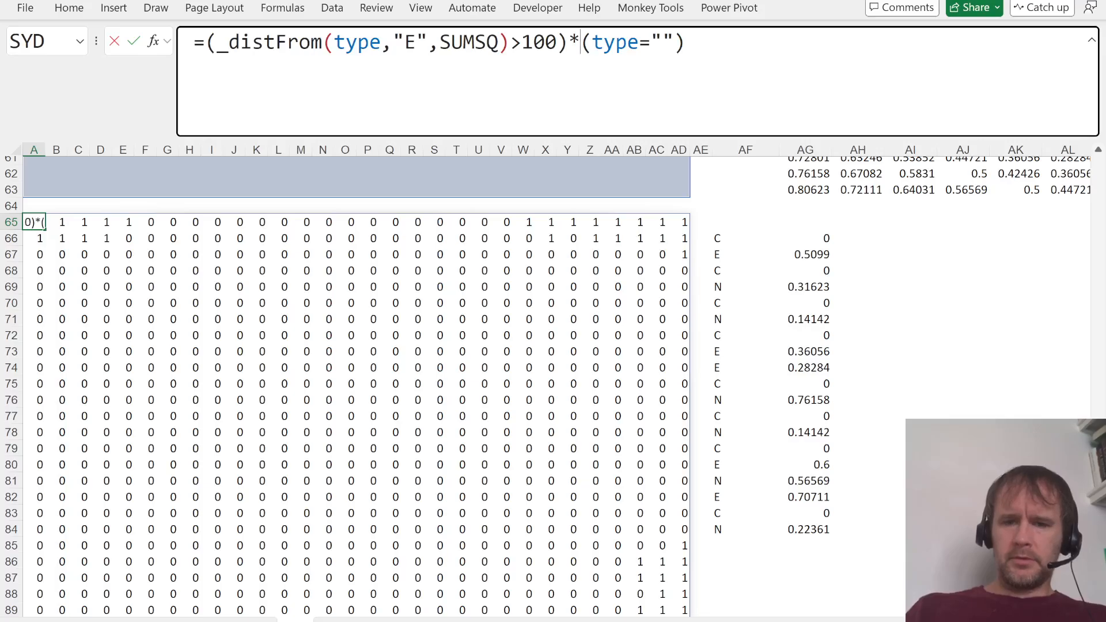
type("(")
key("End")
type("+(")
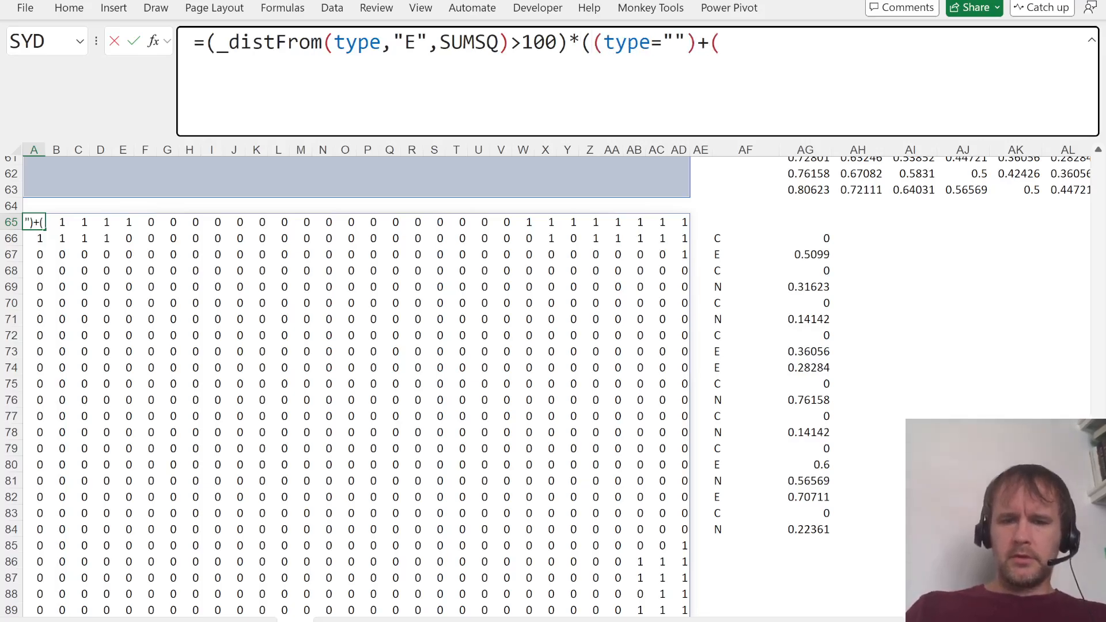
type("type=\"N\")")
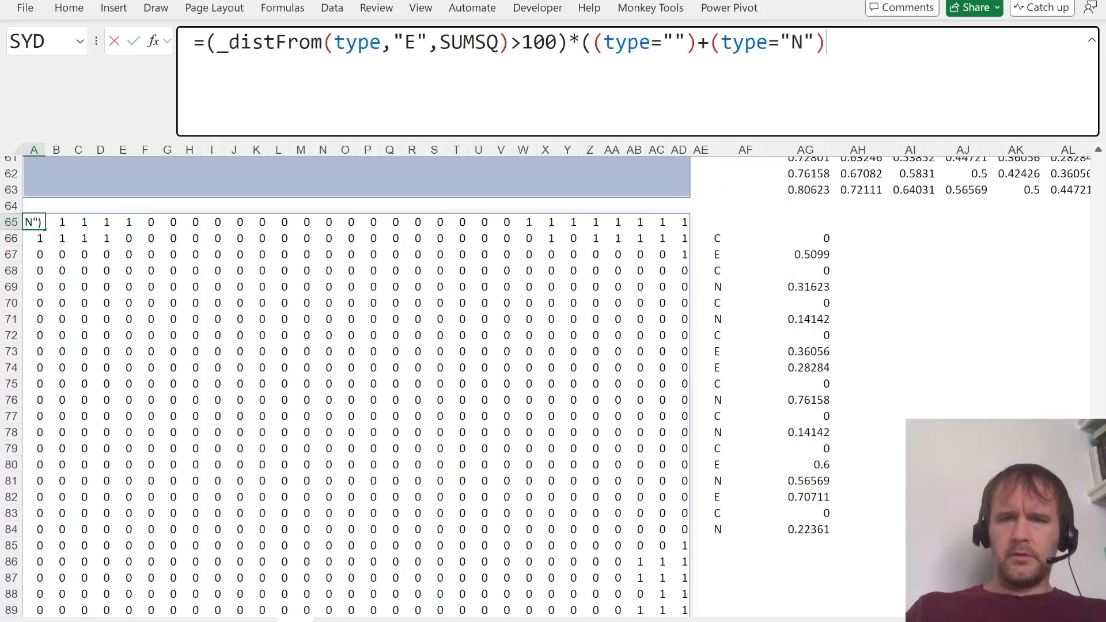
type(")")
key("Return")
key("Up")
key("ctrl+shift+Right")
key("ctrl+shift+Down")
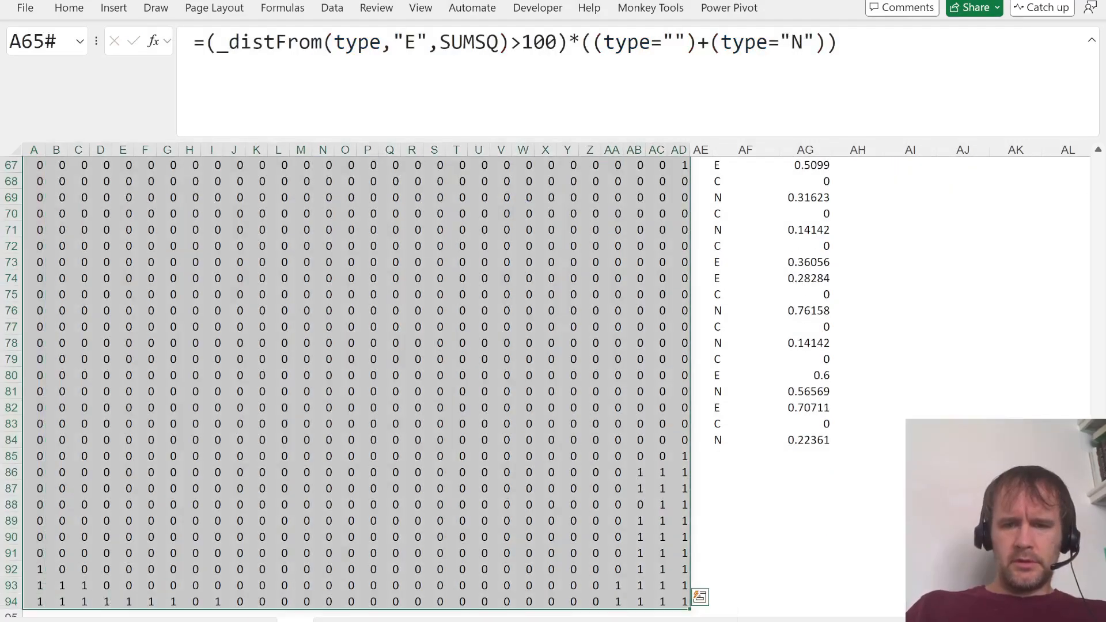
Step: Undo the candidate-cell addition in A65 and select the spilled grid again to check its sum
key("ctrl+z")
key("Down")
key("Up")
key("ctrl+shift+Right")
key("ctrl+shift+Down")
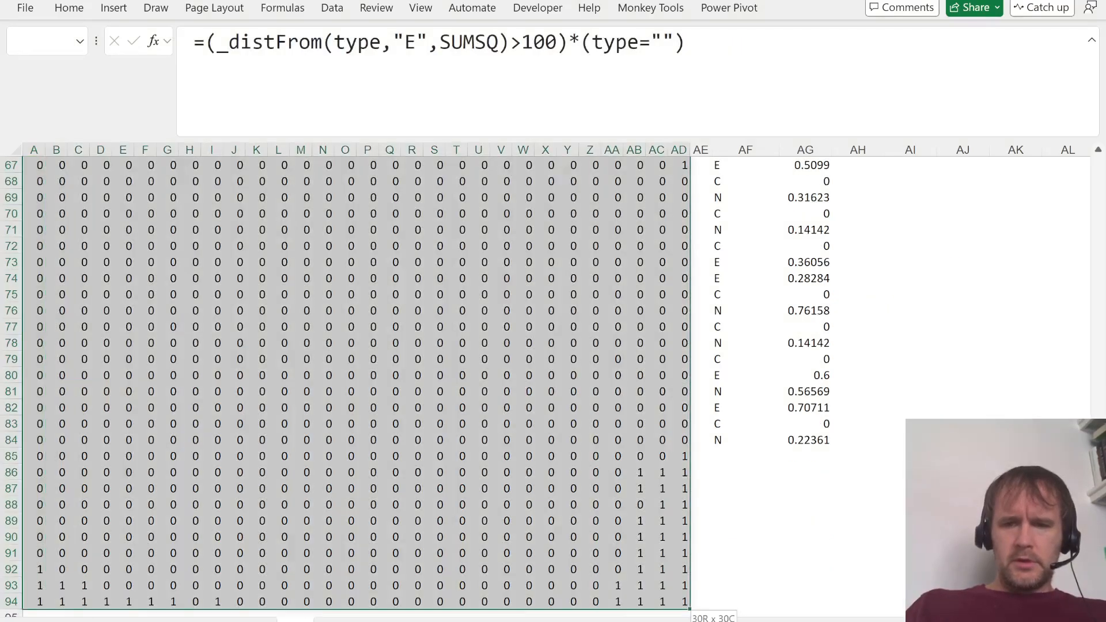
Step: Answer quiz question 14 with 65, and close the Ideal Location workbook in Excel
key("alt+Tab")
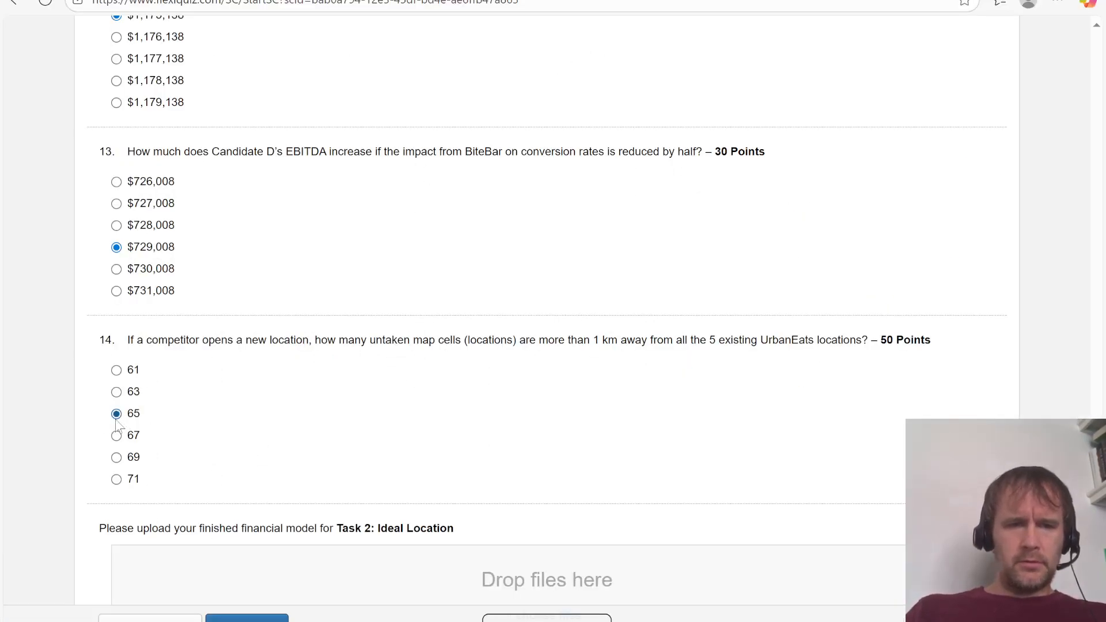
key("alt+Tab")
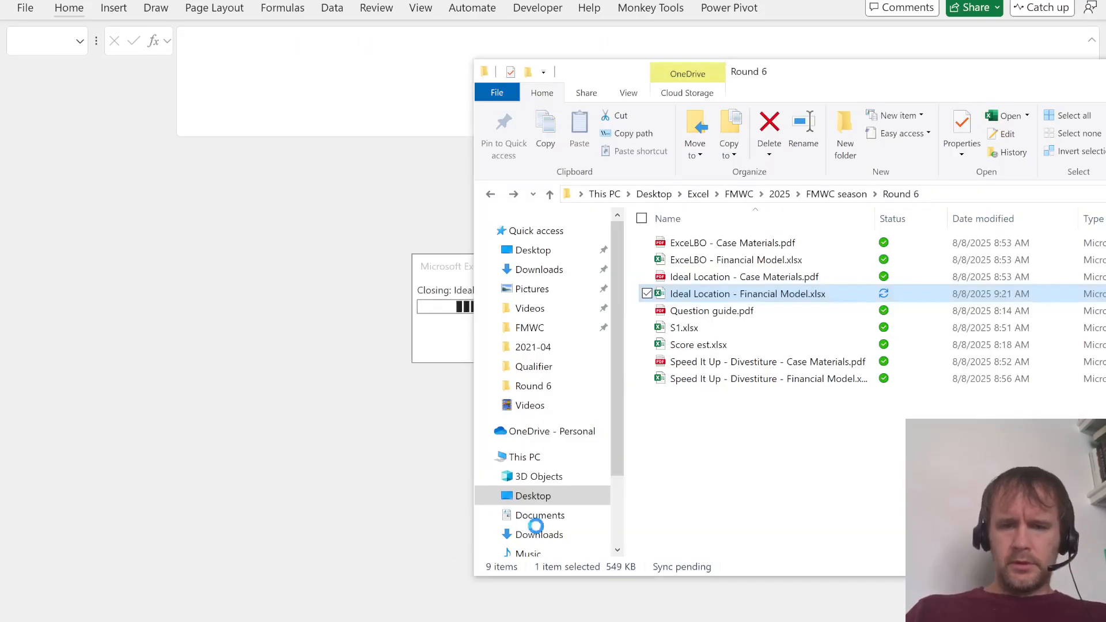
Step: Upload Ideal Location - Financial Model.xlsx from the Round 6 folder to the quiz's Task 2: Ideal Location file drop area
key("alt+Tab")
key("alt+Tab")
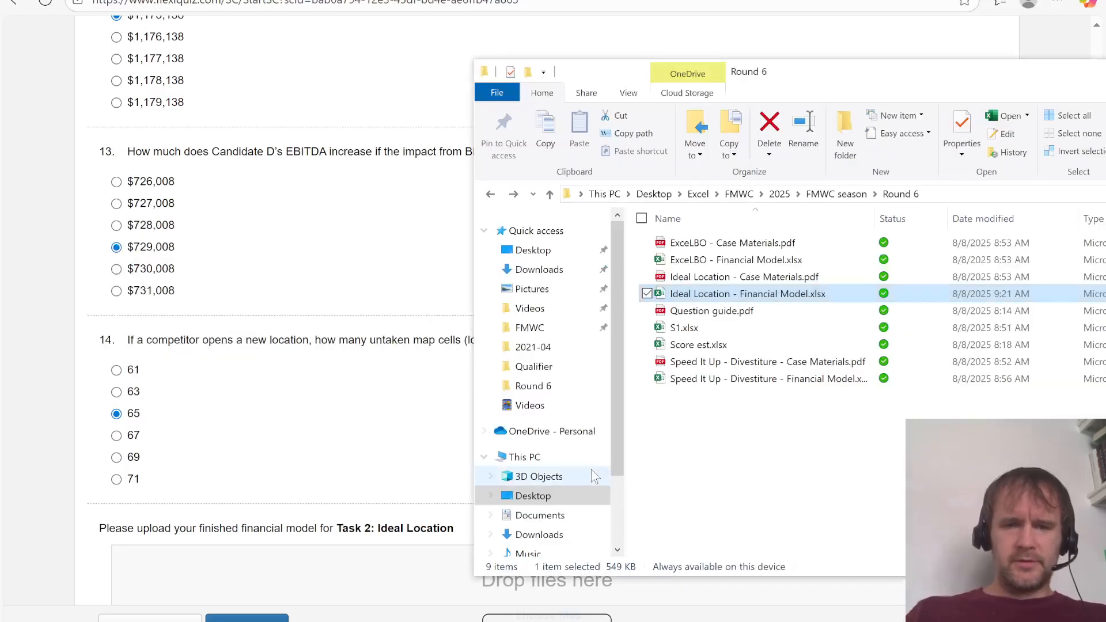
left_click_drag(711, 297, 368, 571)
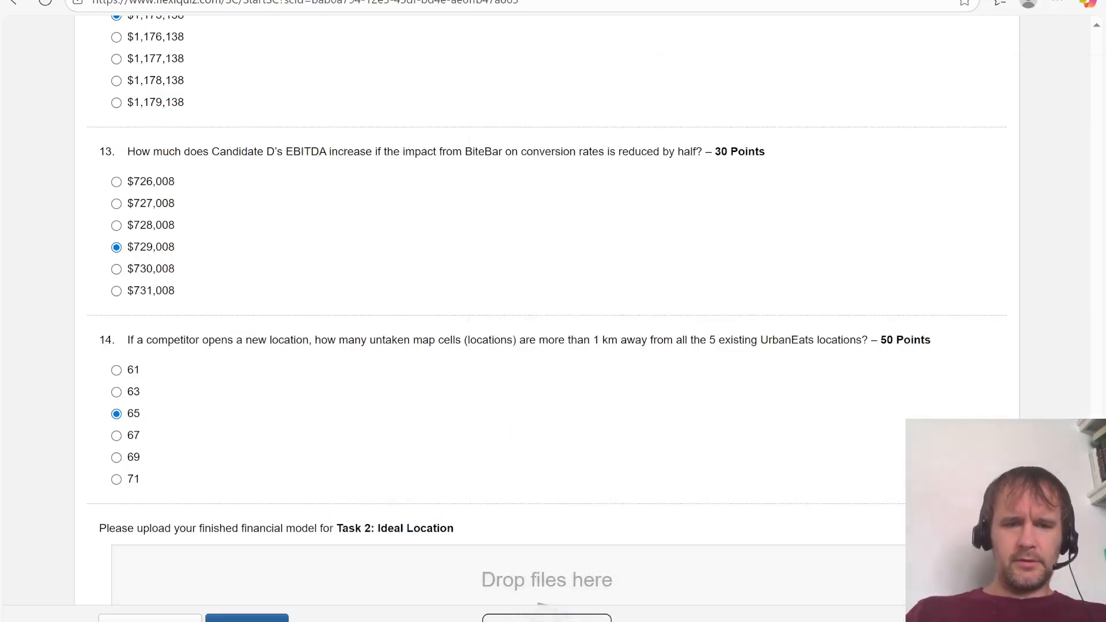